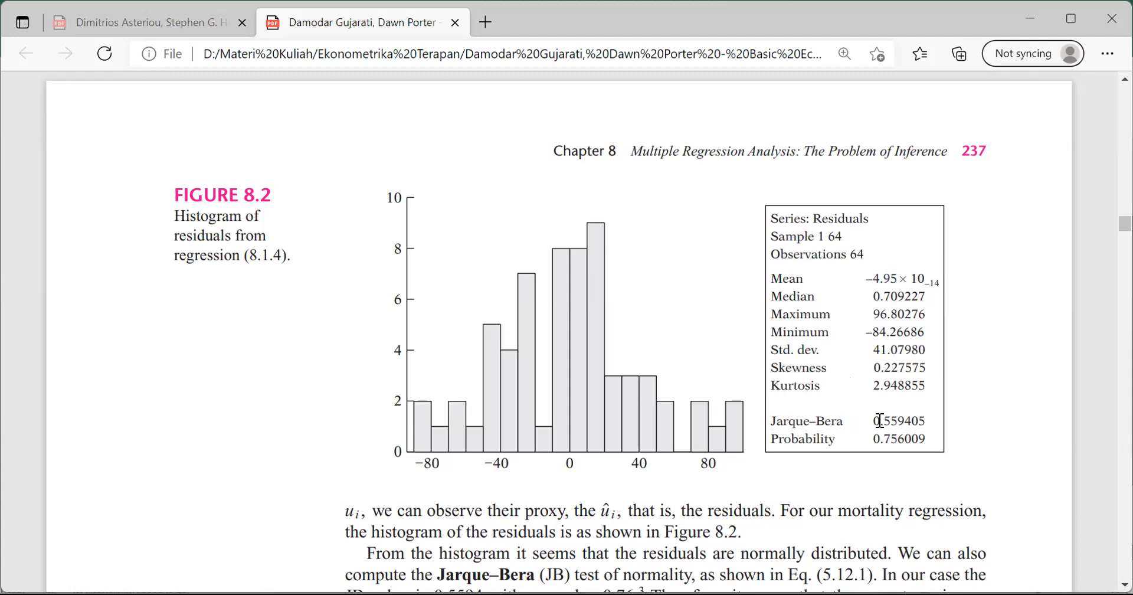
- Highlight the Jarque–Bera statistic and its probability in the residual statistics box of Figure 8.2
left_click_drag(873, 420, 924, 425)
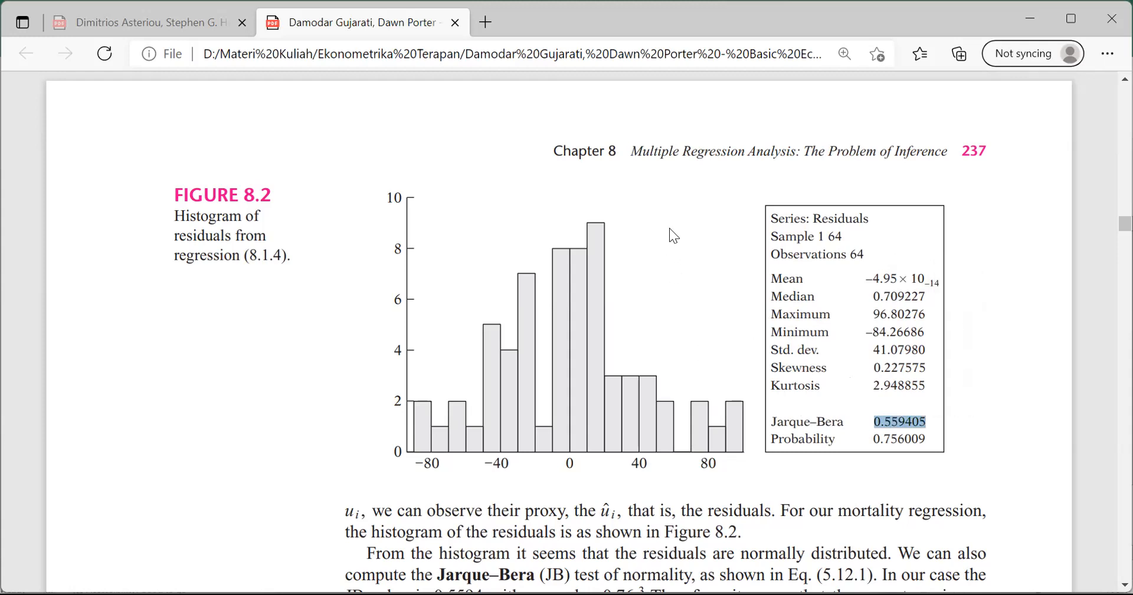
left_click(782, 420)
left_click_drag(871, 439, 921, 437)
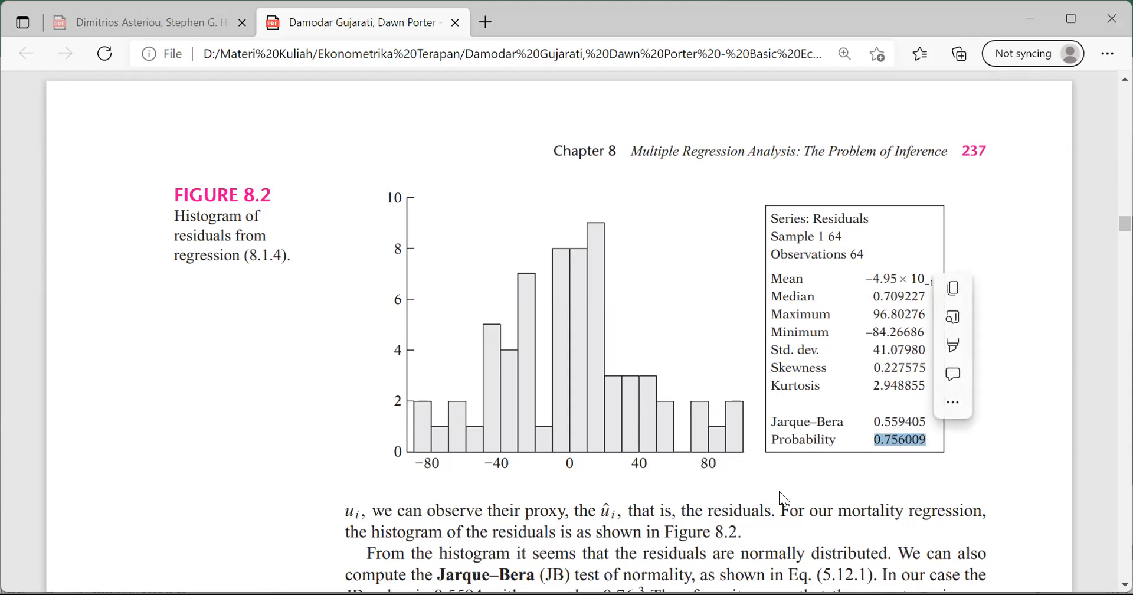
left_click(906, 448)
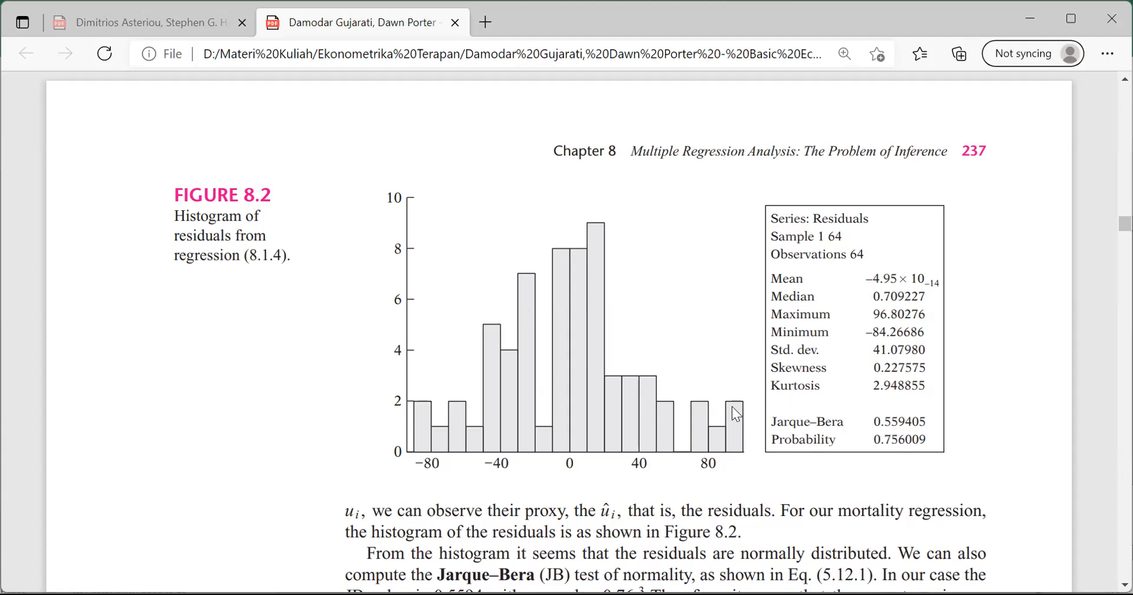
- Look over the start of Section 8.4 and go back to the child mortality regression results in Example 8.1
scroll(732, 407, "down", 5)
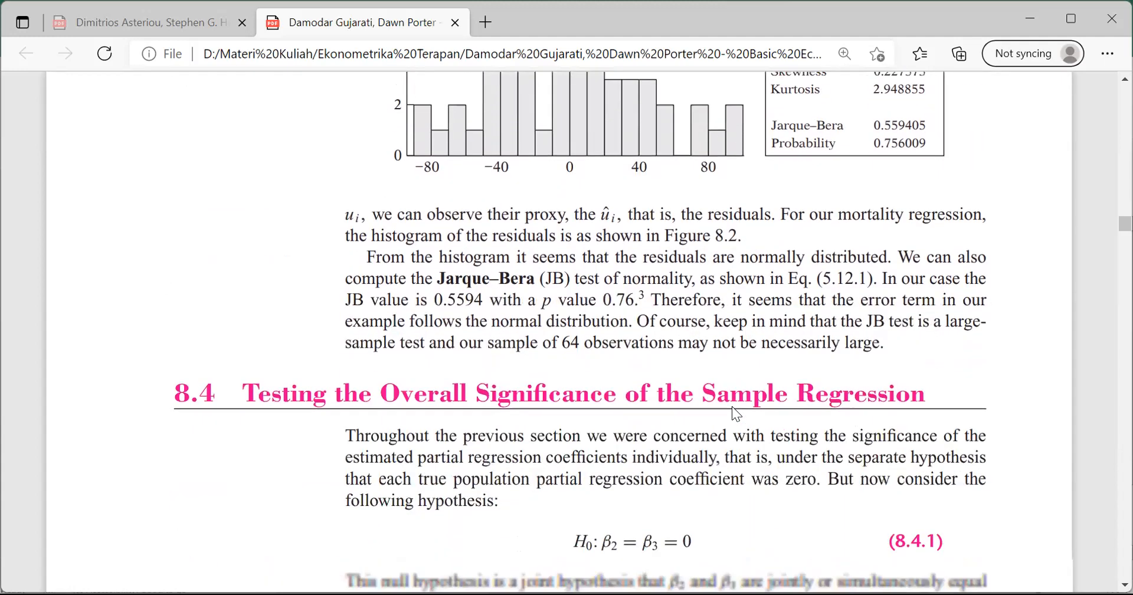
scroll(732, 406, "down", 3)
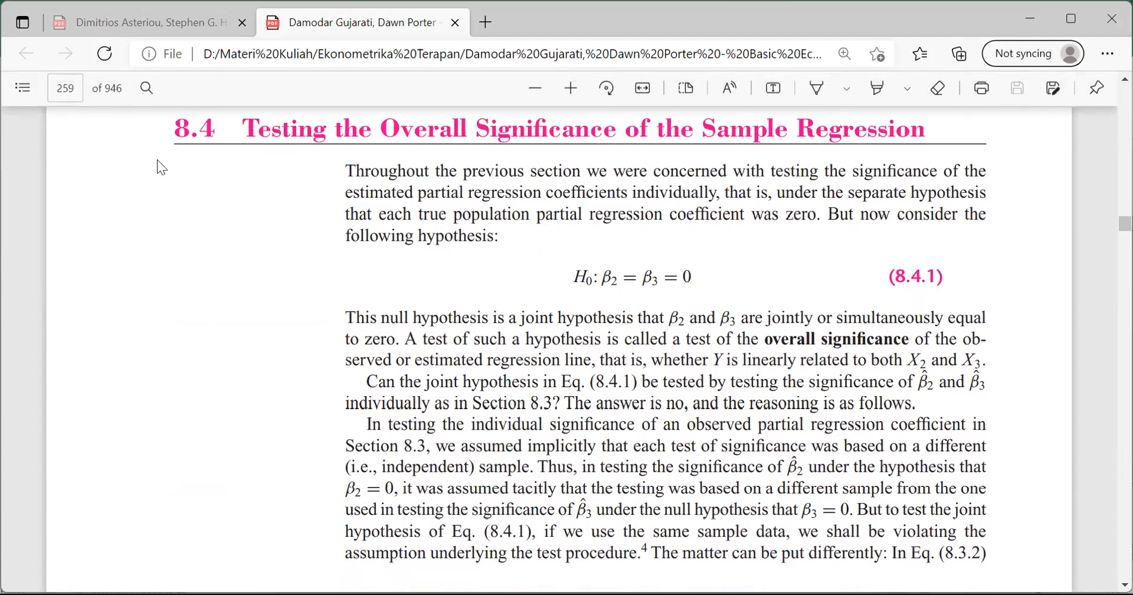
scroll(431, 305, "up", 2)
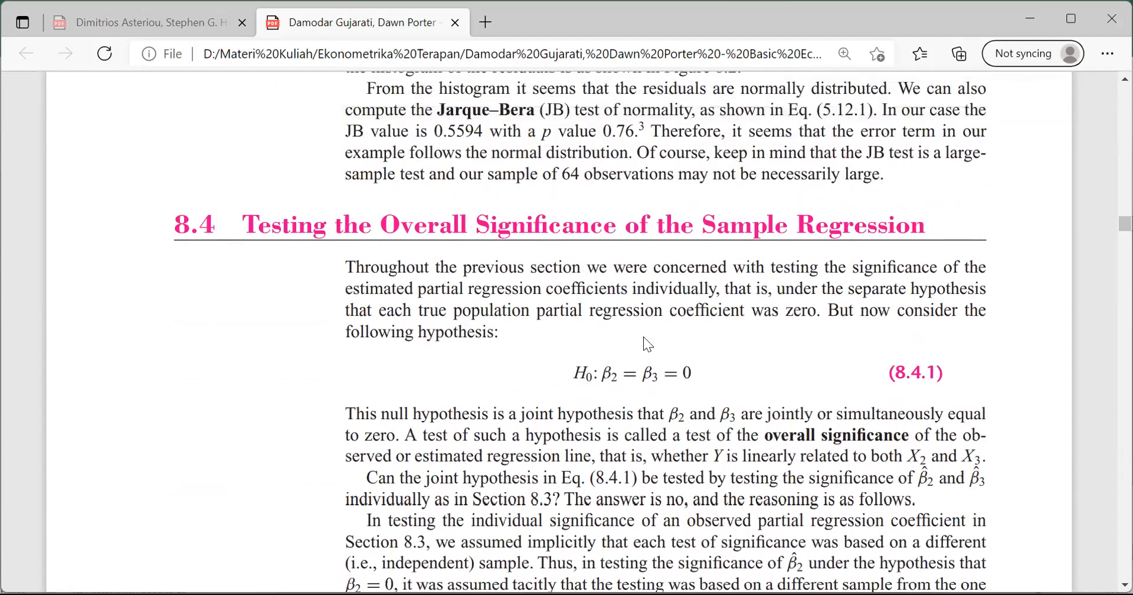
scroll(644, 338, "up", 12)
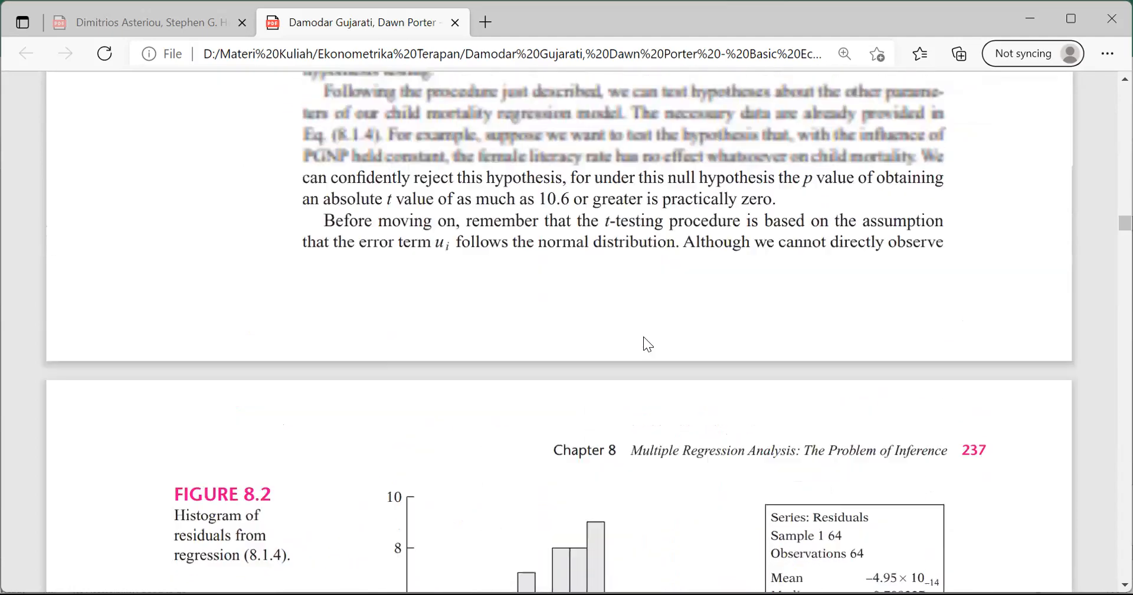
scroll(643, 338, "up", 12)
scroll(643, 337, "up", 5)
scroll(643, 338, "down", 12)
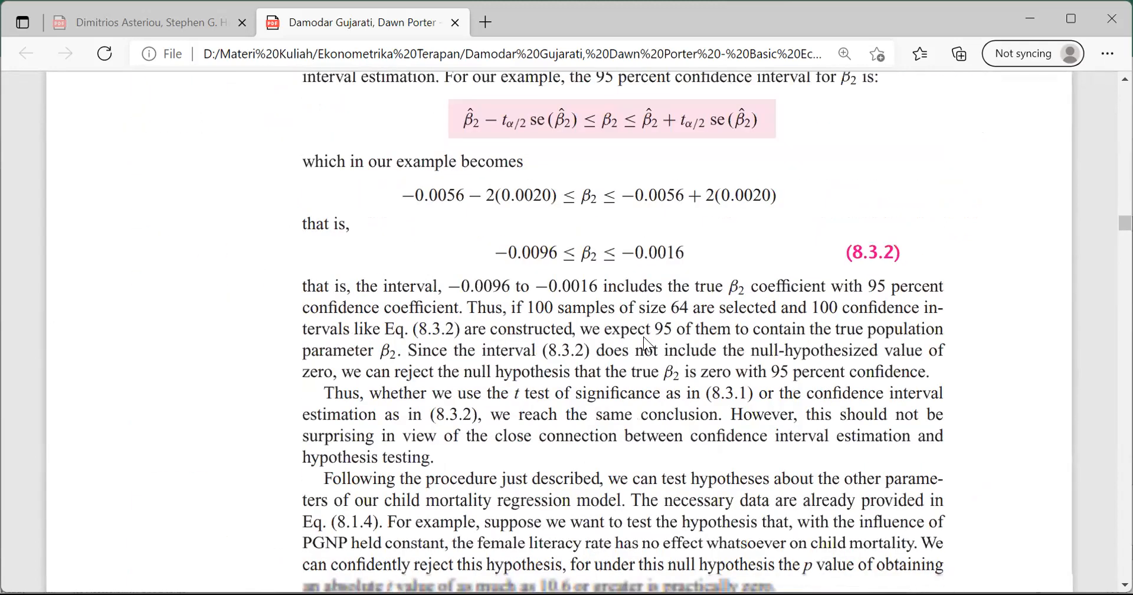
scroll(644, 336, "up", 2)
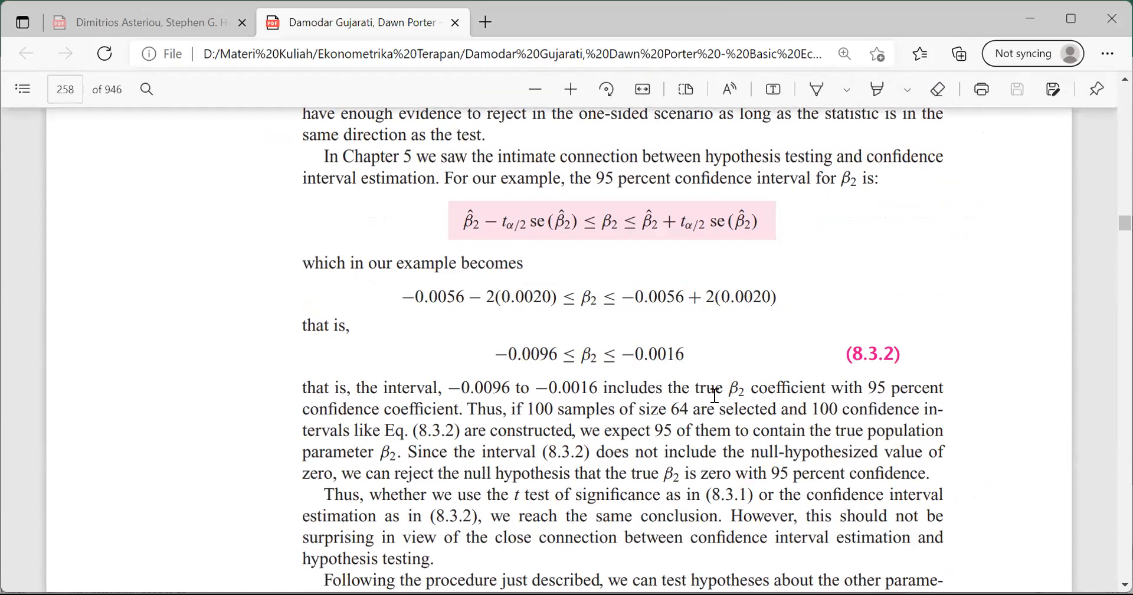
scroll(714, 395, "up", 10)
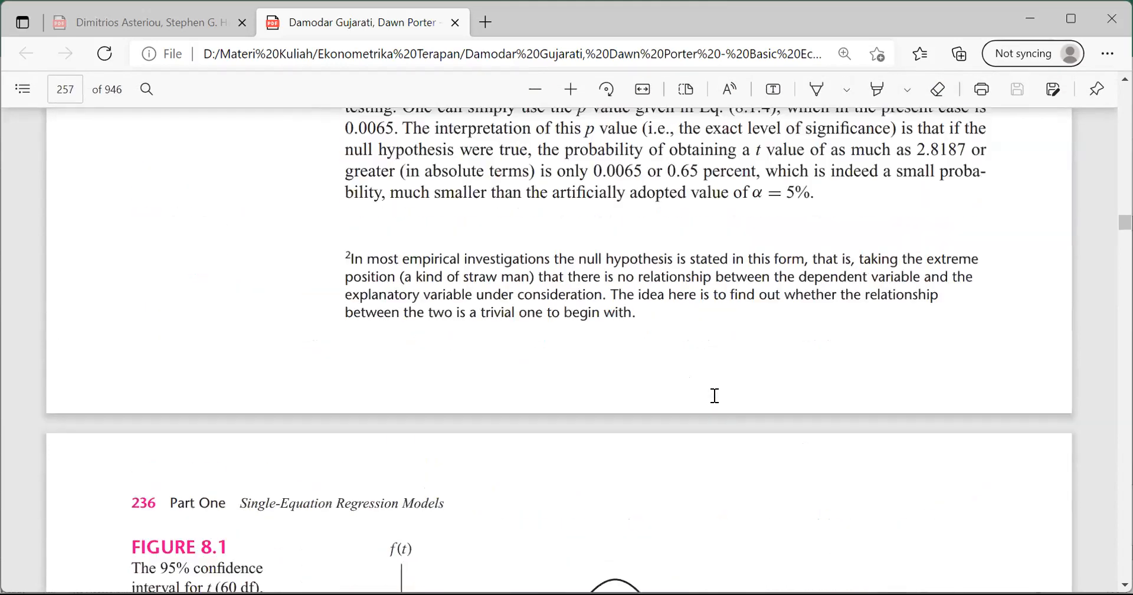
scroll(714, 395, "up", 11)
scroll(714, 395, "up", 8)
scroll(714, 396, "up", 8)
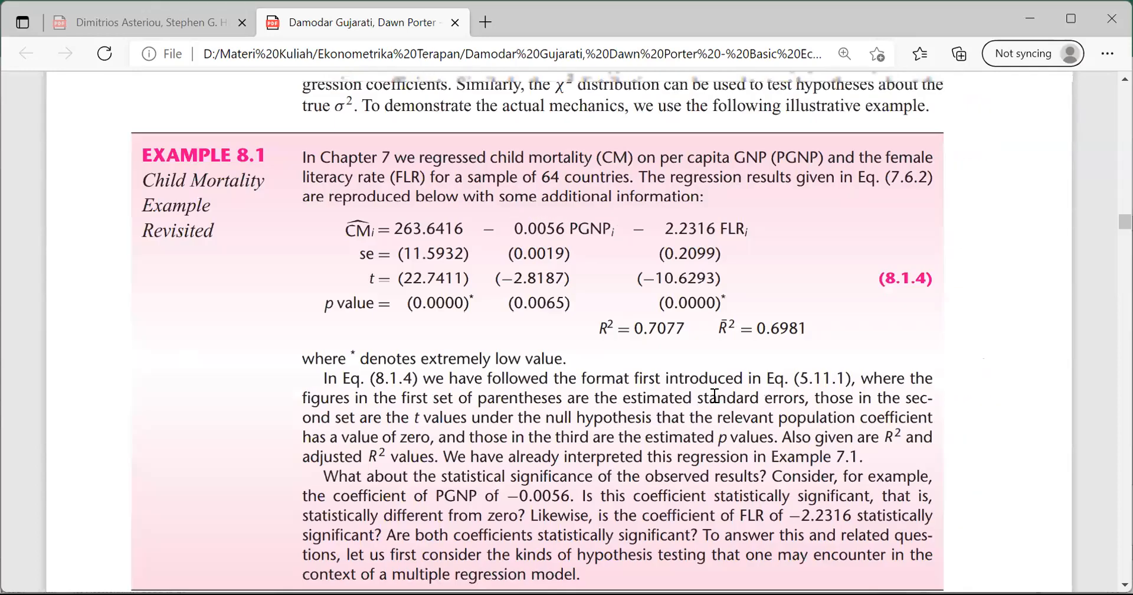
scroll(413, 260, "up", 1)
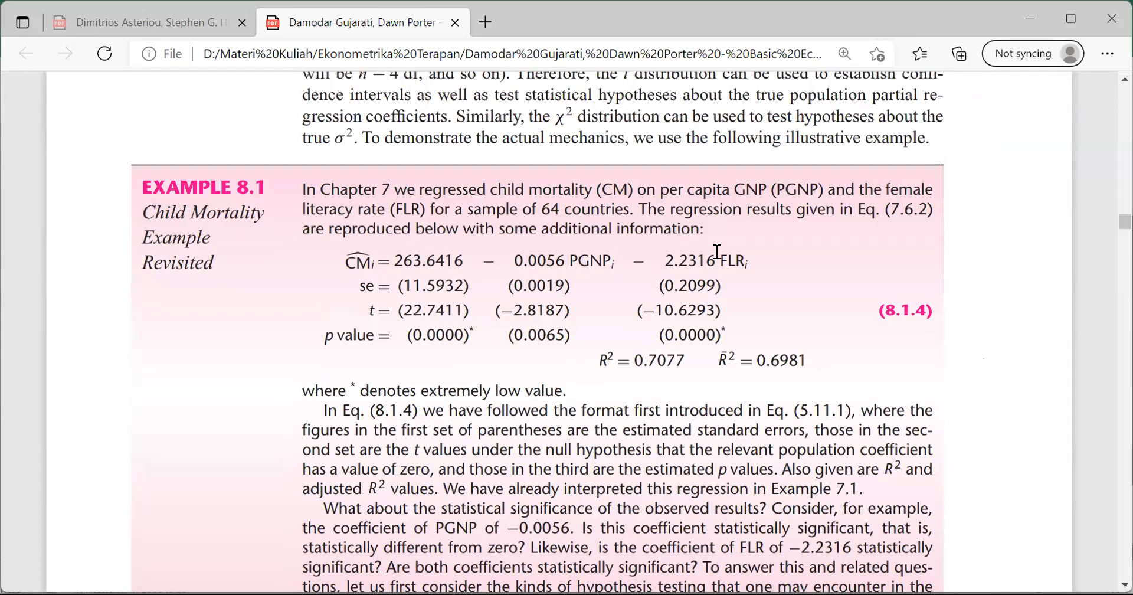
- Skim from Example 8.1 through Section 8.3 to the joint null hypothesis (8.4.1) in Section 8.4
scroll(707, 379, "down", 5)
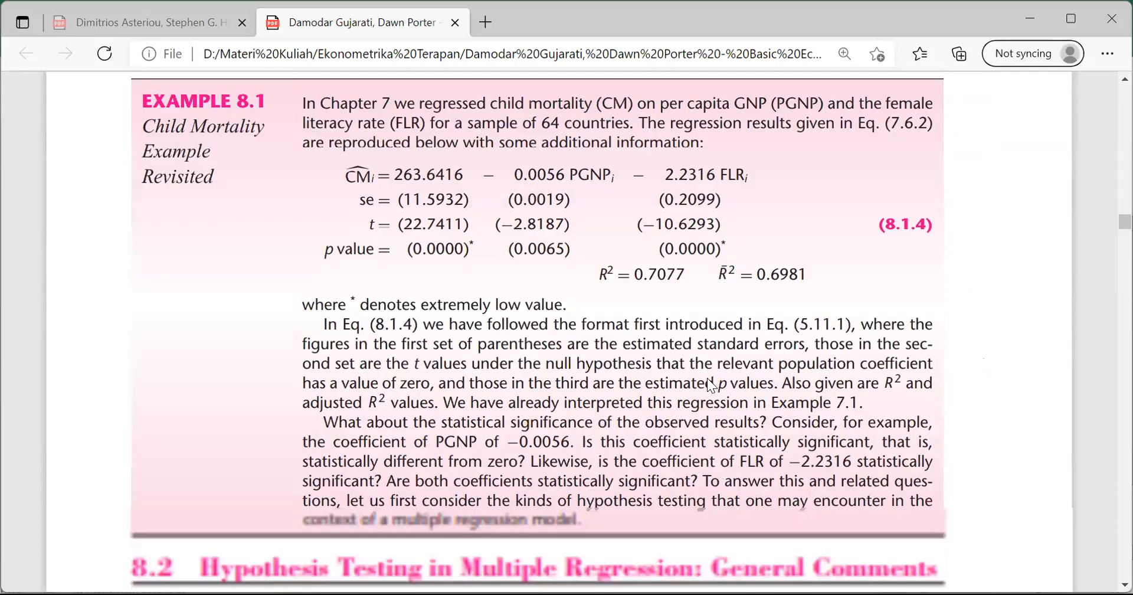
scroll(708, 379, "down", 8)
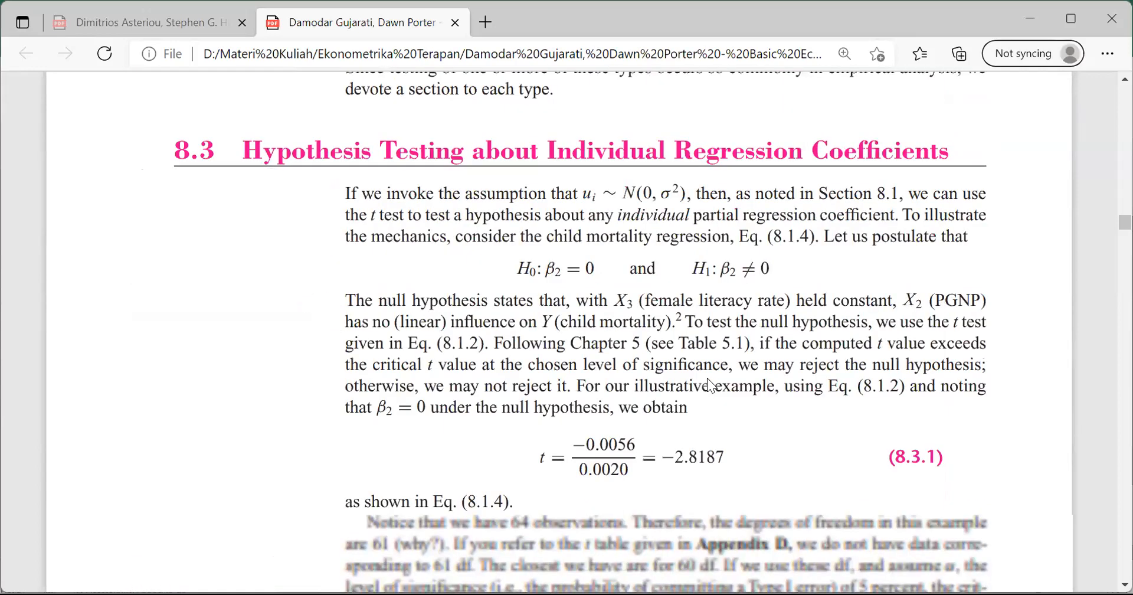
scroll(708, 381, "up", 3)
scroll(707, 381, "down", 10)
scroll(707, 379, "down", 15)
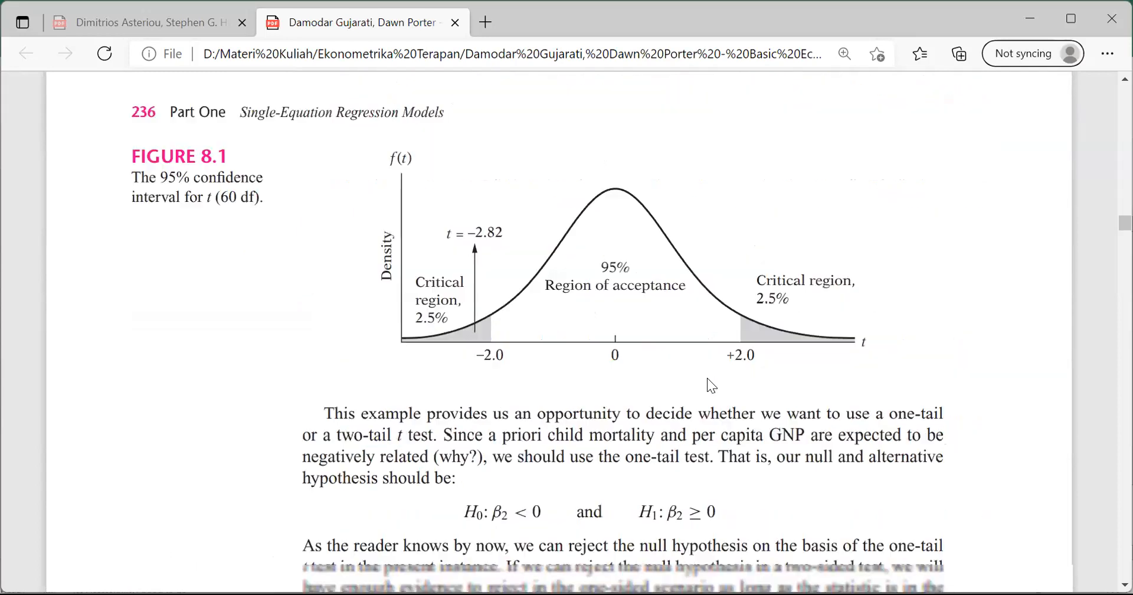
scroll(708, 378, "down", 15)
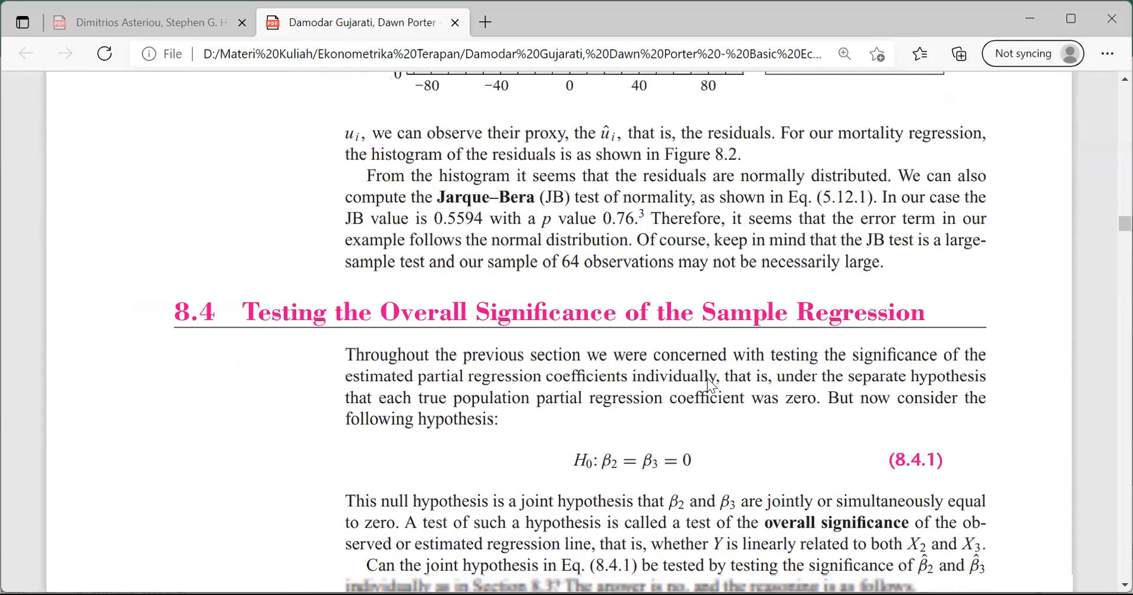
scroll(707, 378, "down", 5)
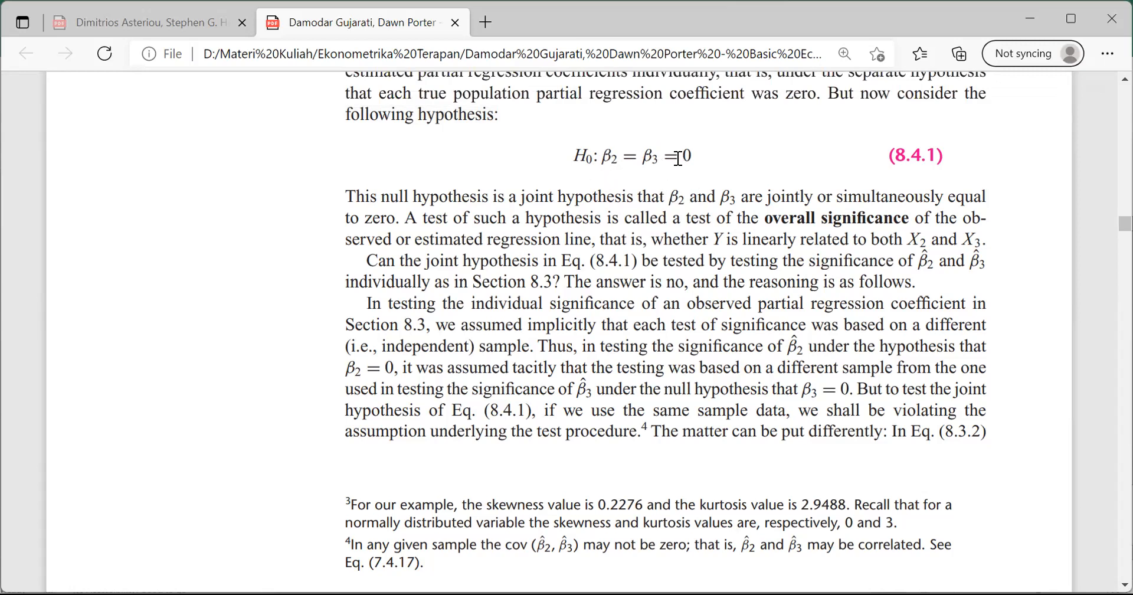
- Go back to Section 8.3 and examine the null and alternative hypotheses for an individual regression coefficient
scroll(676, 158, "up", 10)
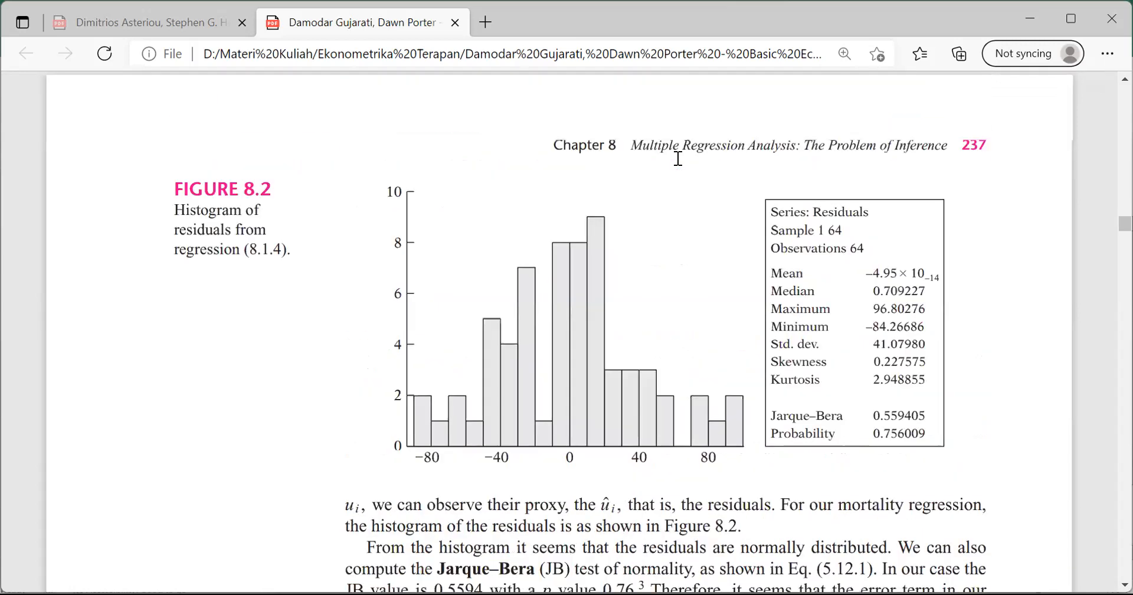
scroll(678, 158, "up", 8)
scroll(678, 159, "up", 2)
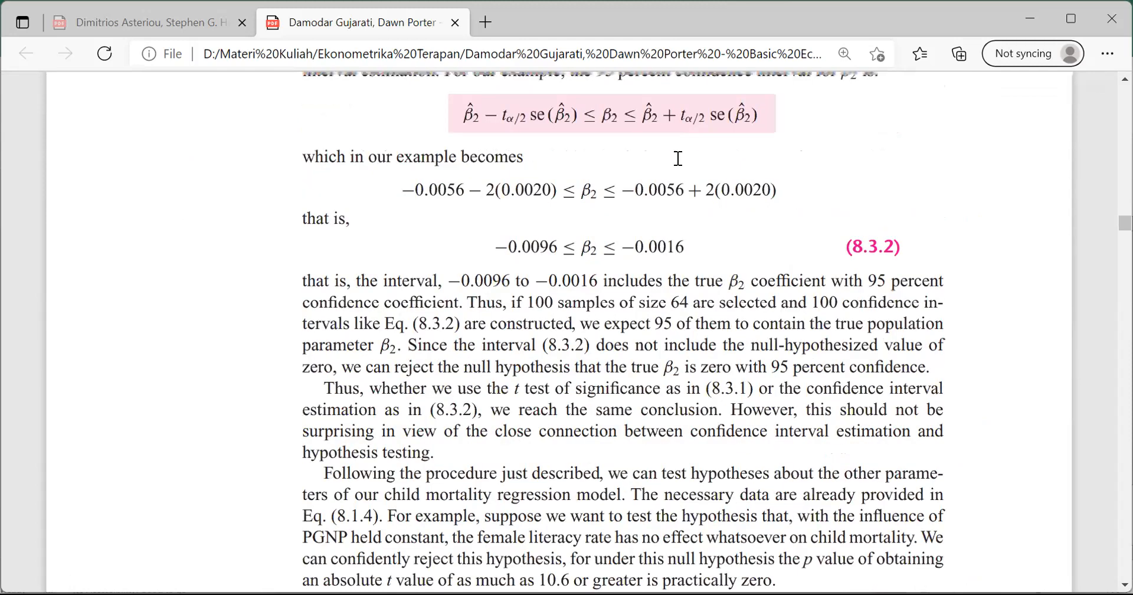
scroll(679, 158, "up", 15)
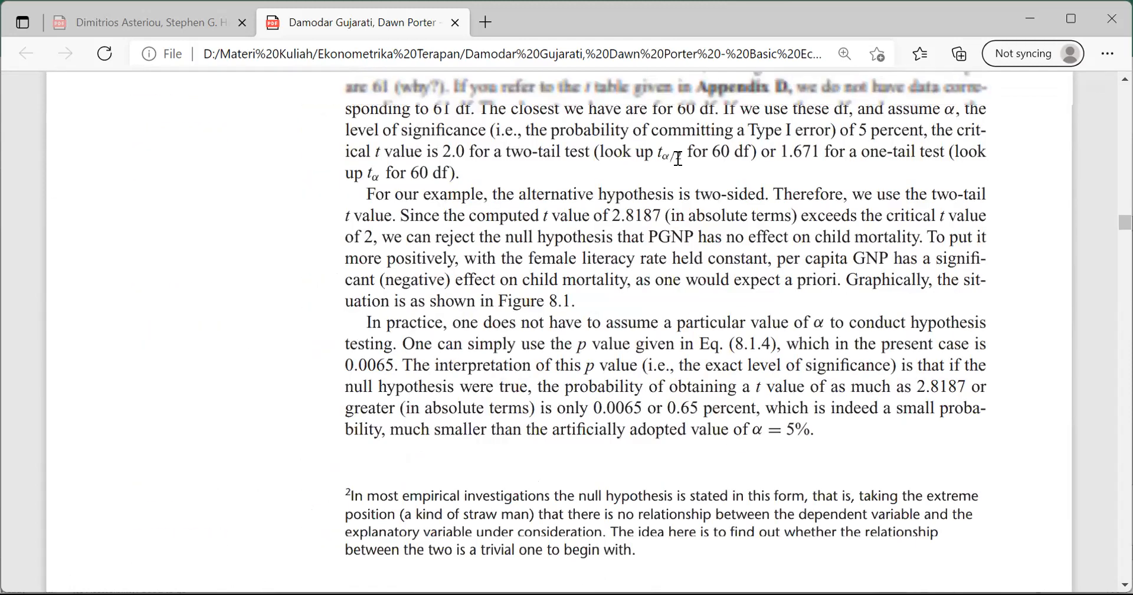
scroll(678, 158, "up", 7)
scroll(520, 354, "up", 1)
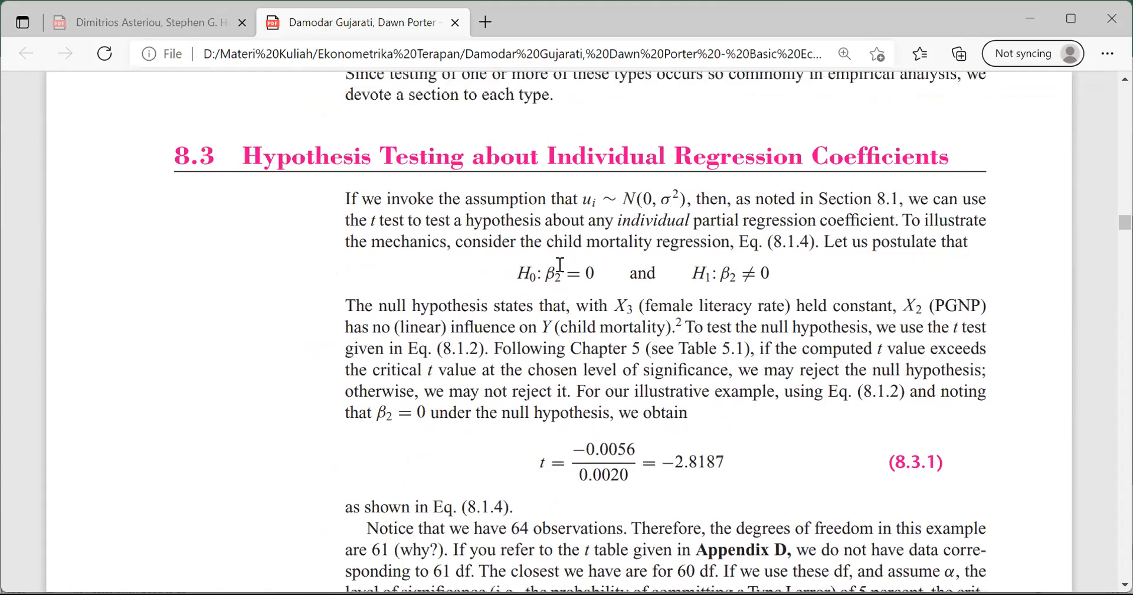
- Read ahead to the analysis of variance approach to testing overall regression significance with the F test
scroll(684, 431, "down", 2)
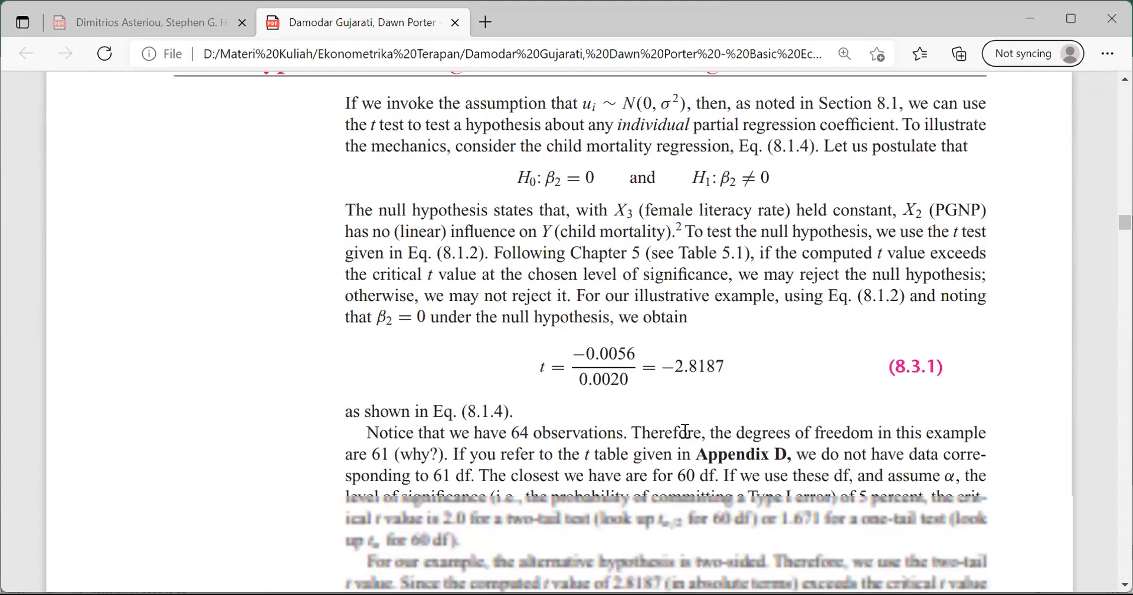
scroll(685, 431, "down", 10)
scroll(685, 431, "down", 15)
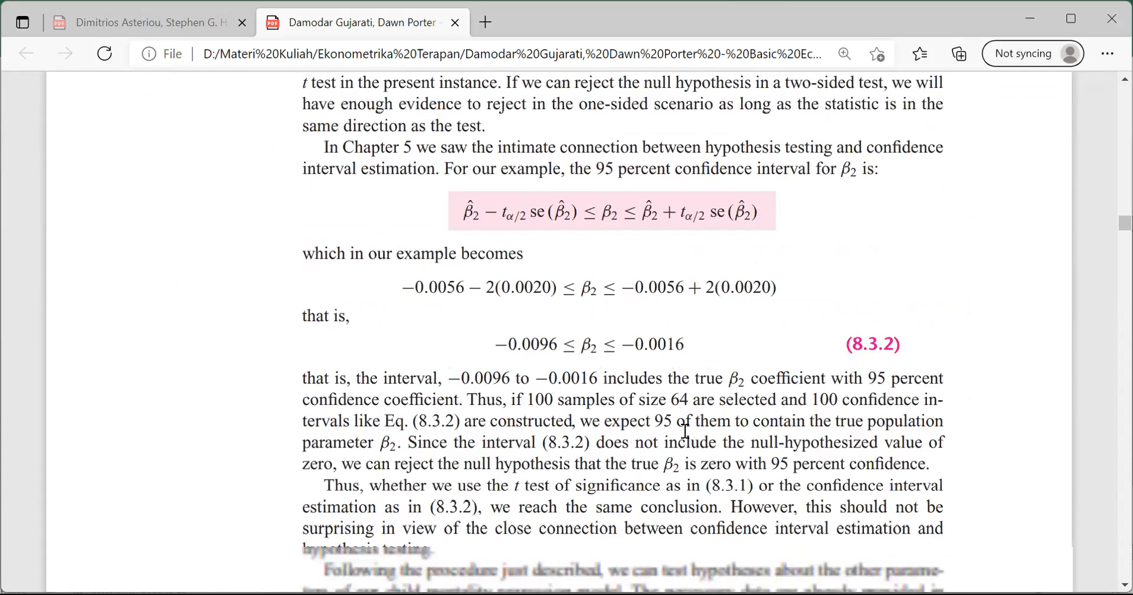
scroll(685, 431, "down", 20)
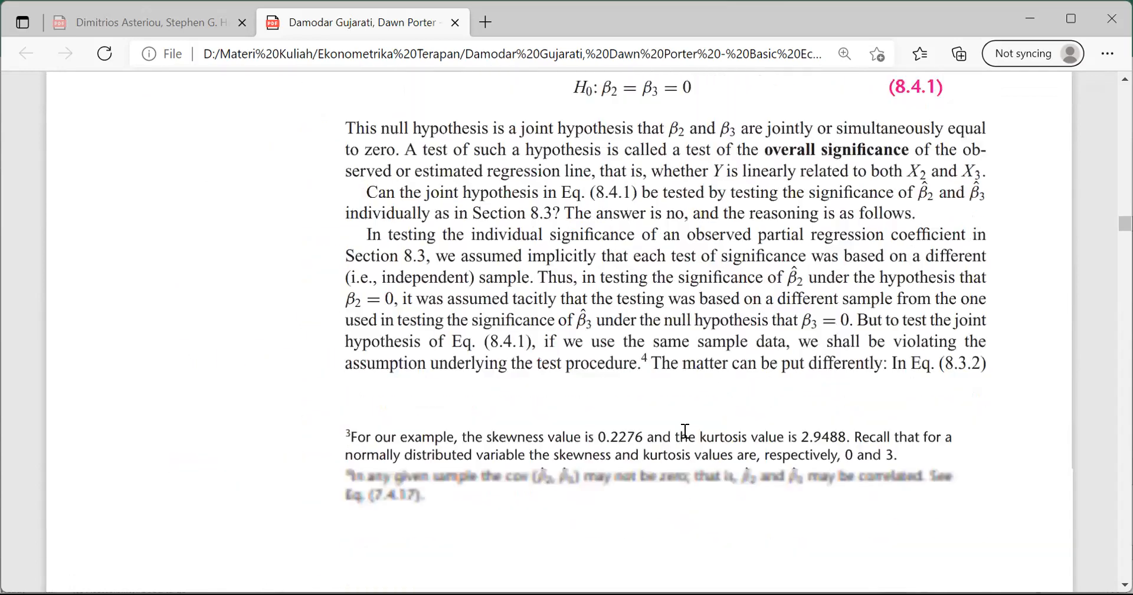
scroll(685, 431, "down", 10)
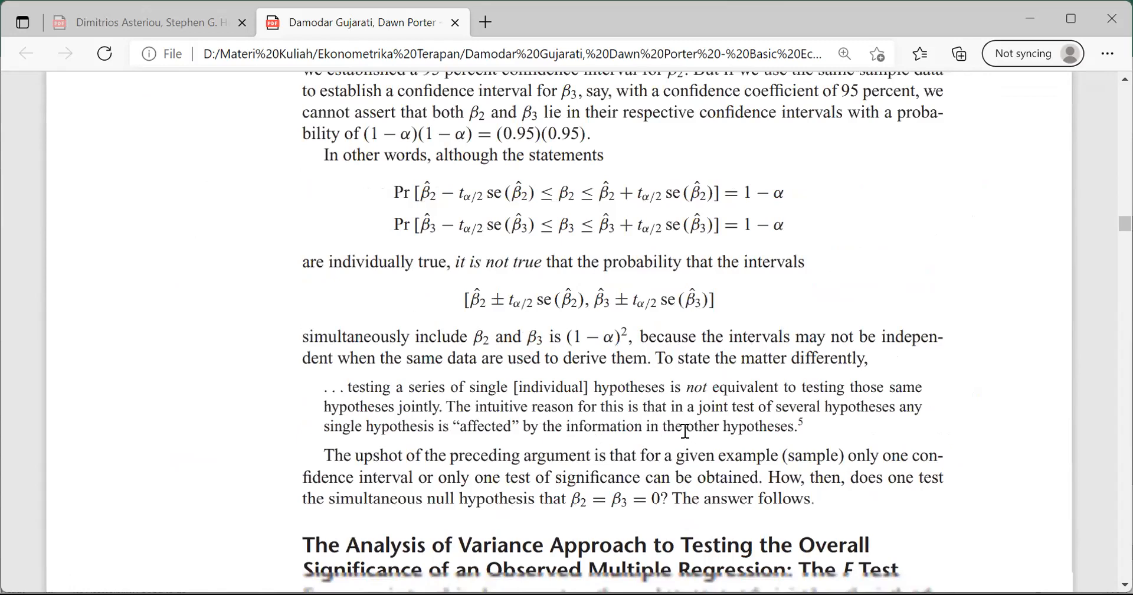
scroll(684, 431, "down", 1)
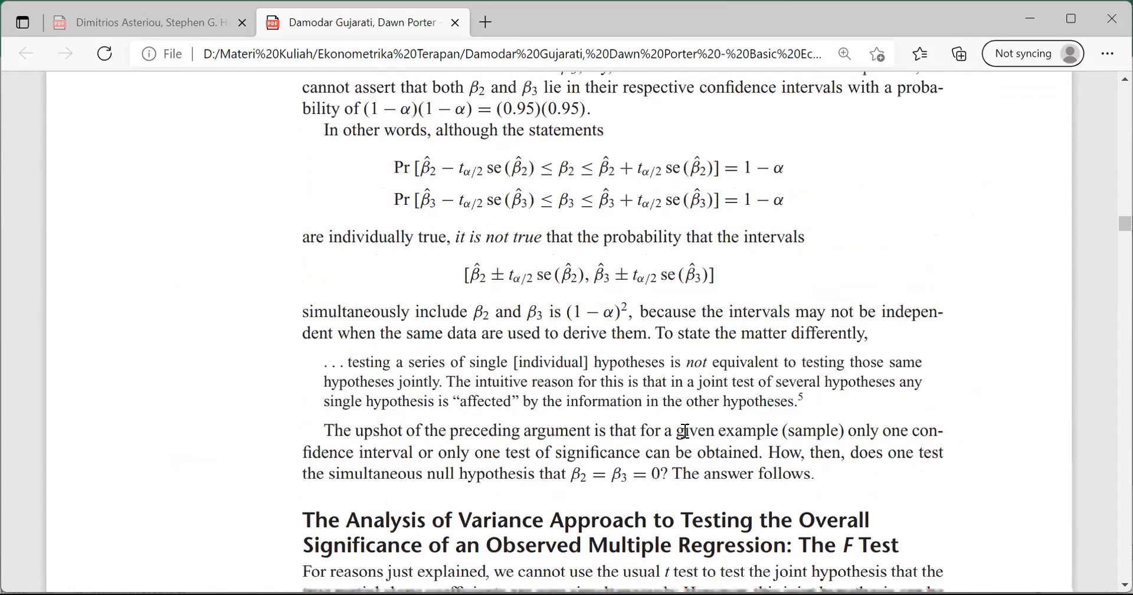
scroll(685, 431, "down", 3)
scroll(685, 431, "down", 5)
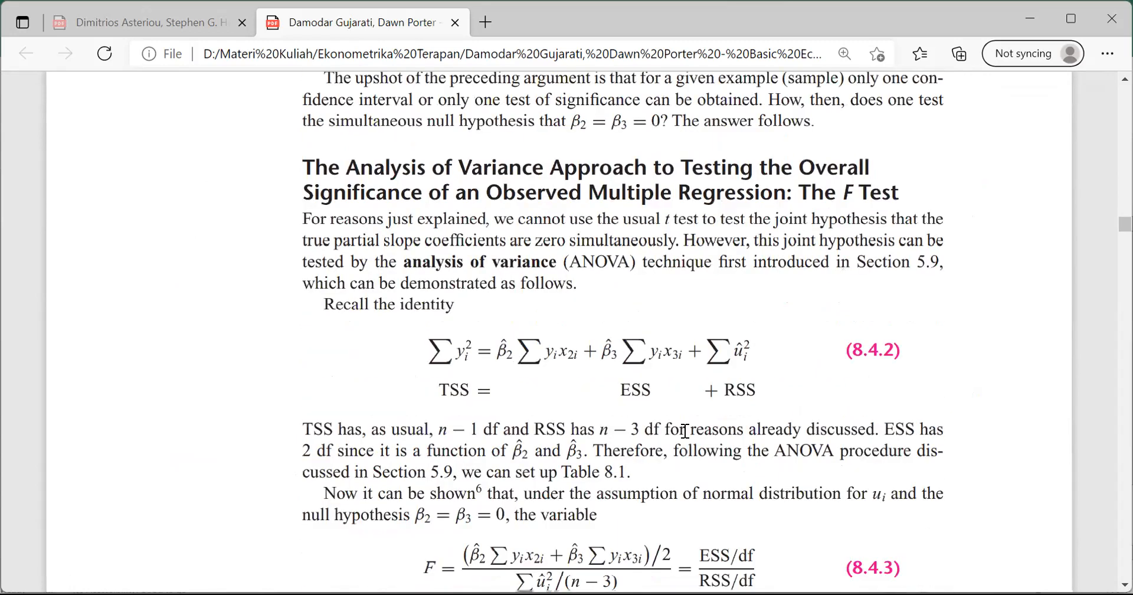
scroll(685, 431, "down", 5)
scroll(432, 366, "up", 2)
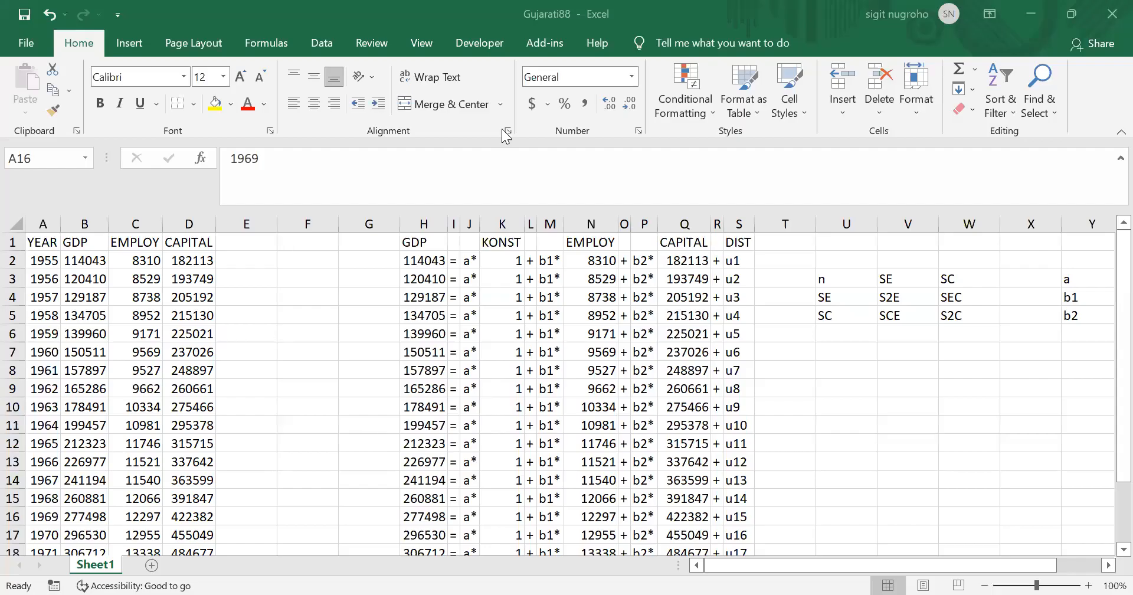
- Switch to the Gujarati88 workbook in Excel and set the worksheet magnification to 200%
left_click(432, 45)
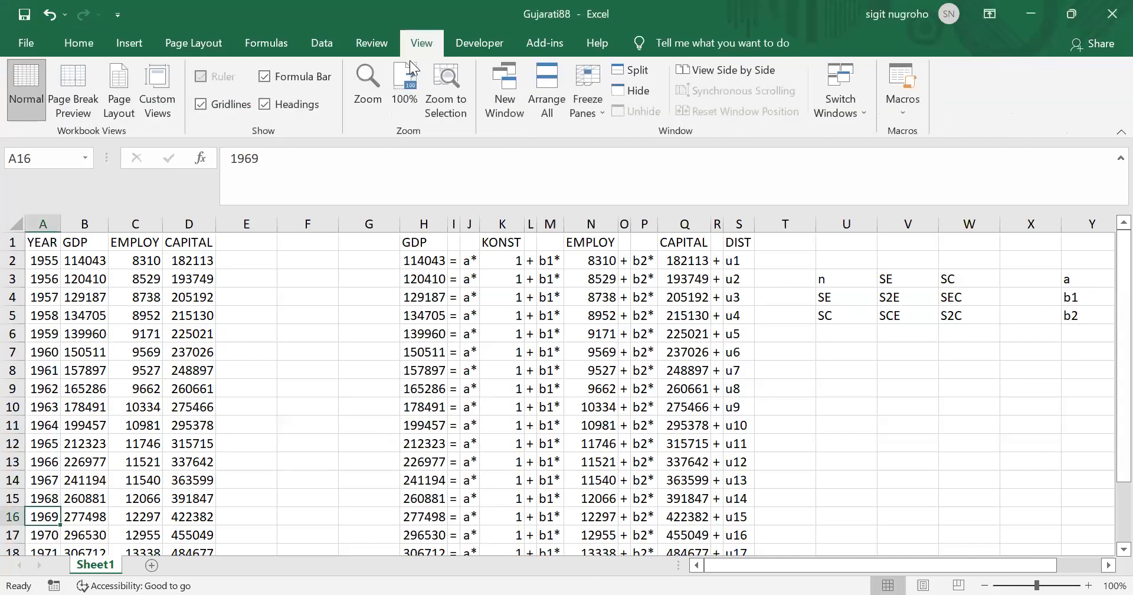
left_click(365, 77)
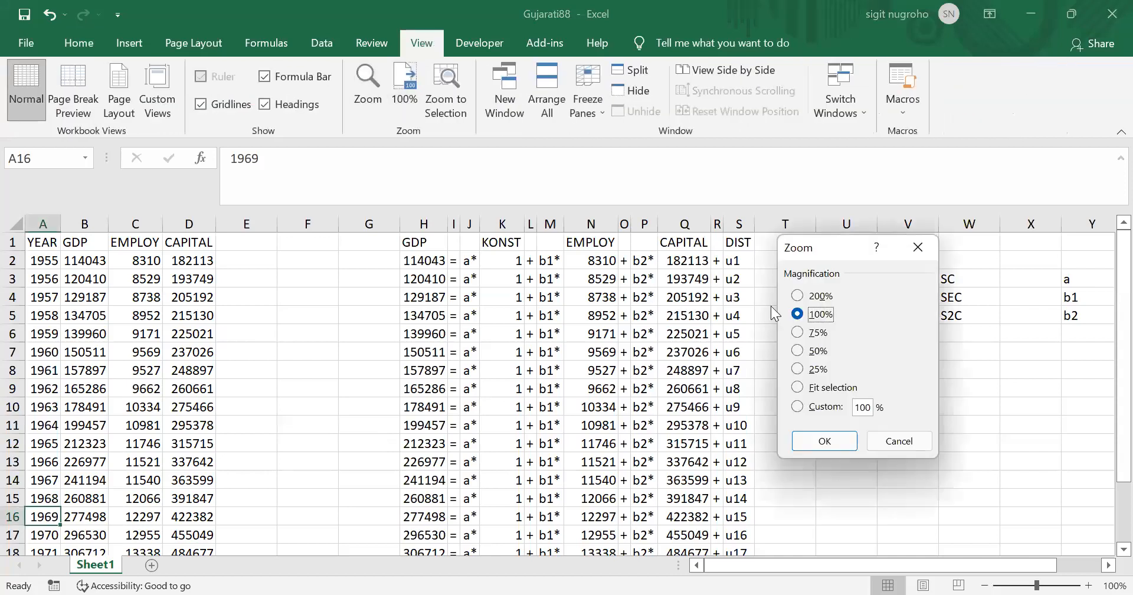
left_click(798, 295)
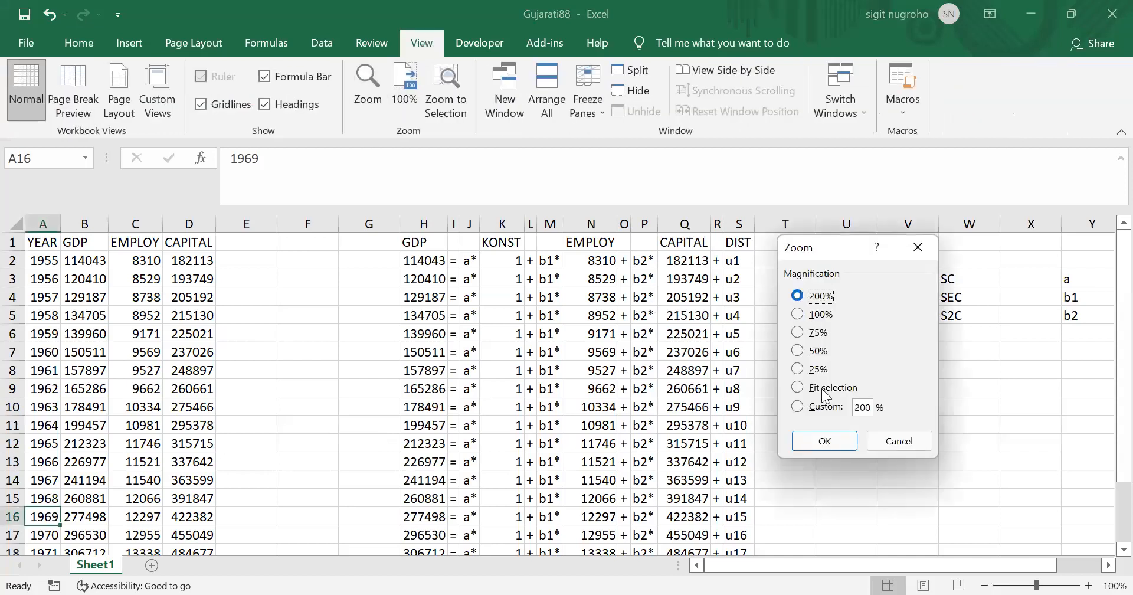
left_click(825, 442)
- Return to the top of the data table and select the GDP header in cell B1
left_click(190, 389)
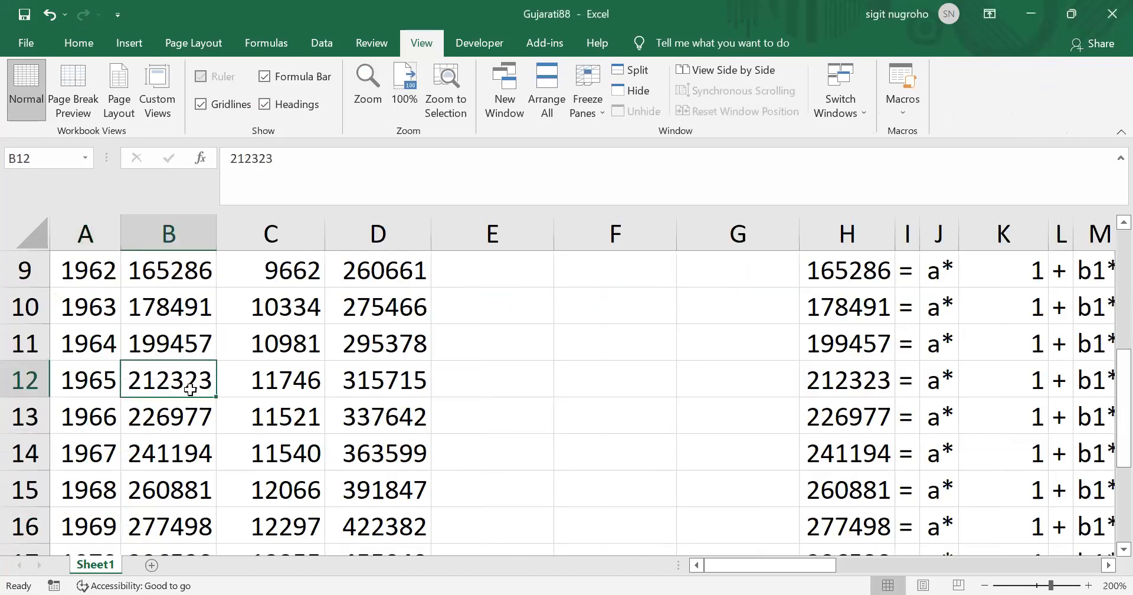
key("Up")
key("Up")
key("Up")
key("Up")
key("Up")
key("Up")
key("Up")
key("Up")
key("Up")
key("Up")
key("Up")
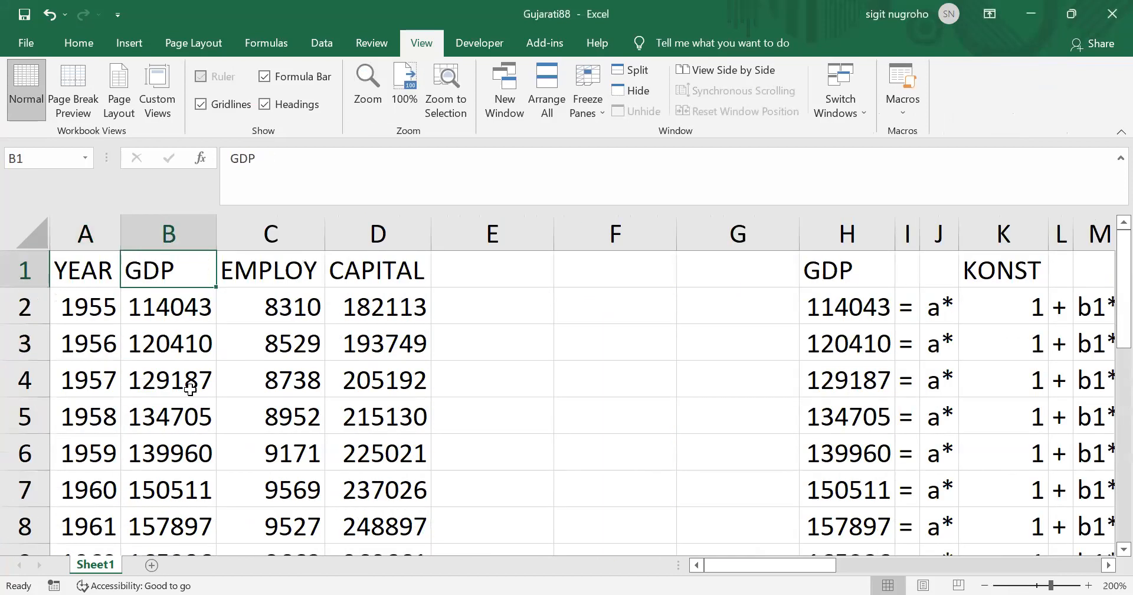
key("Left")
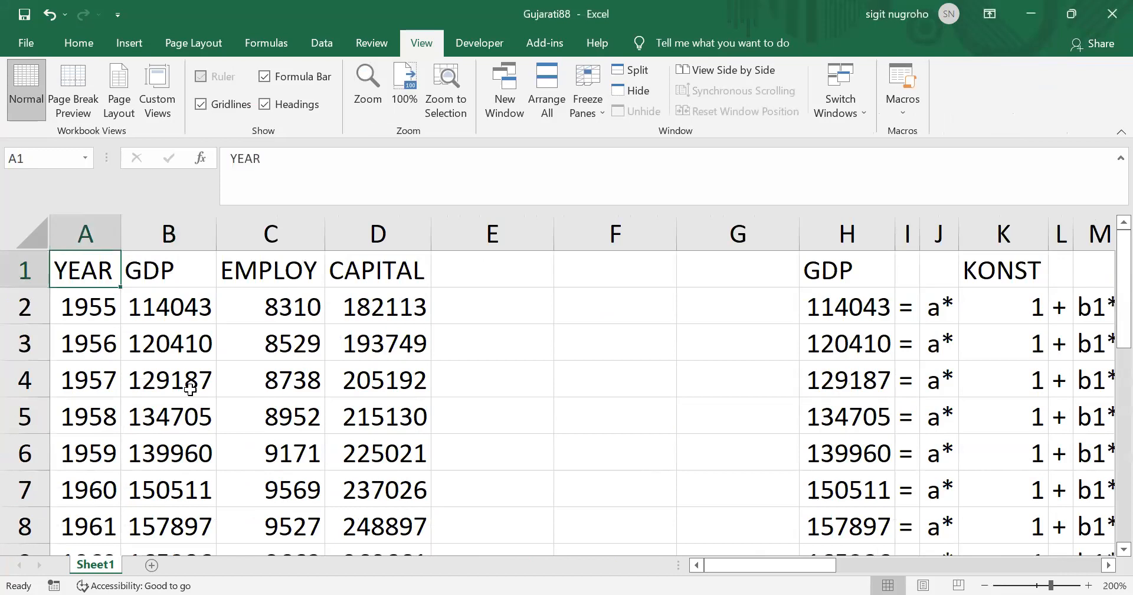
key("Right")
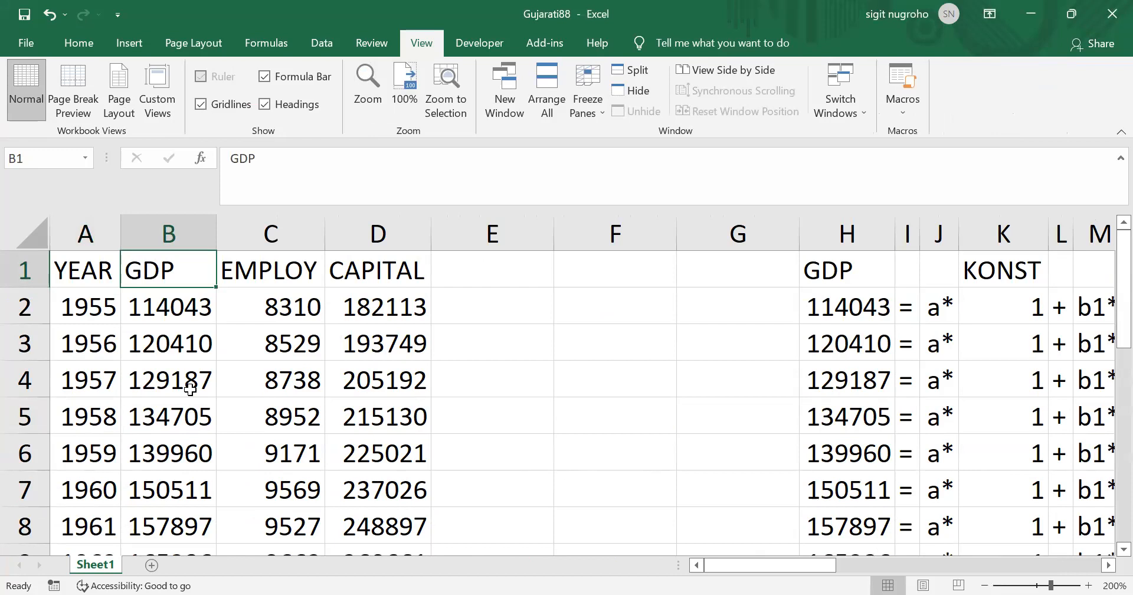
- Examine the YEAR column from the first observation in A2 down to the last one in A21, and return to A2
left_click(81, 304)
key("ctrl+Down")
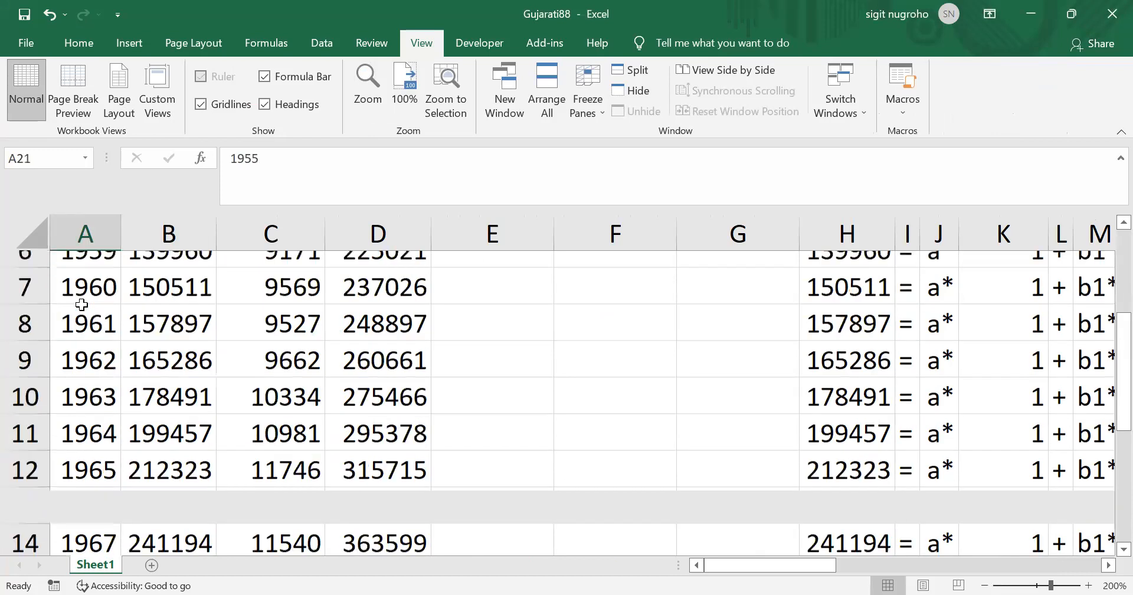
key("ctrl+Up")
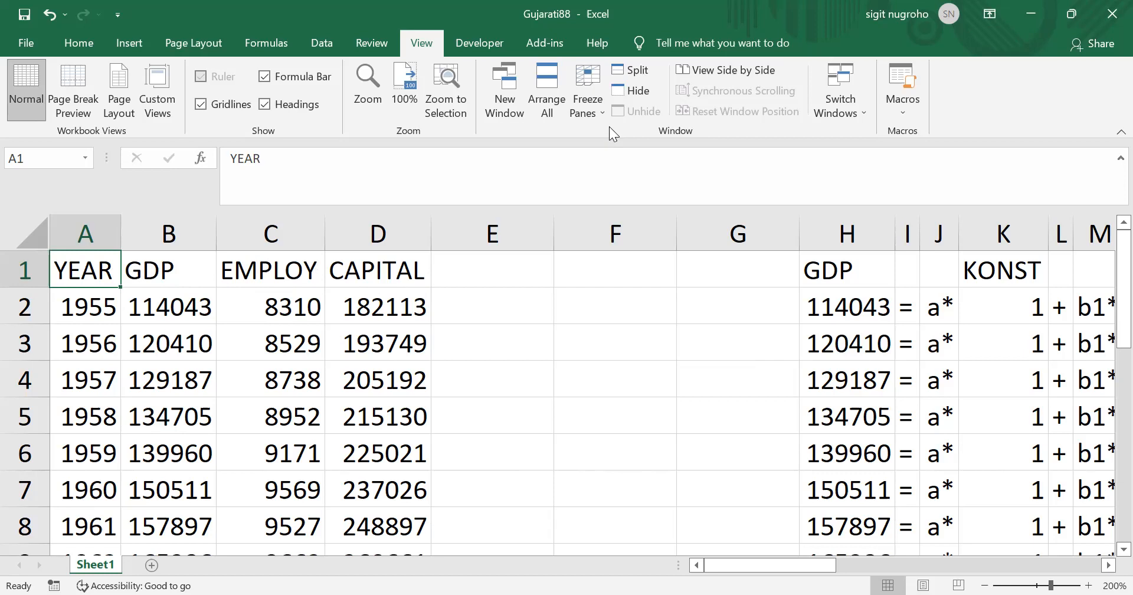
left_click(171, 271)
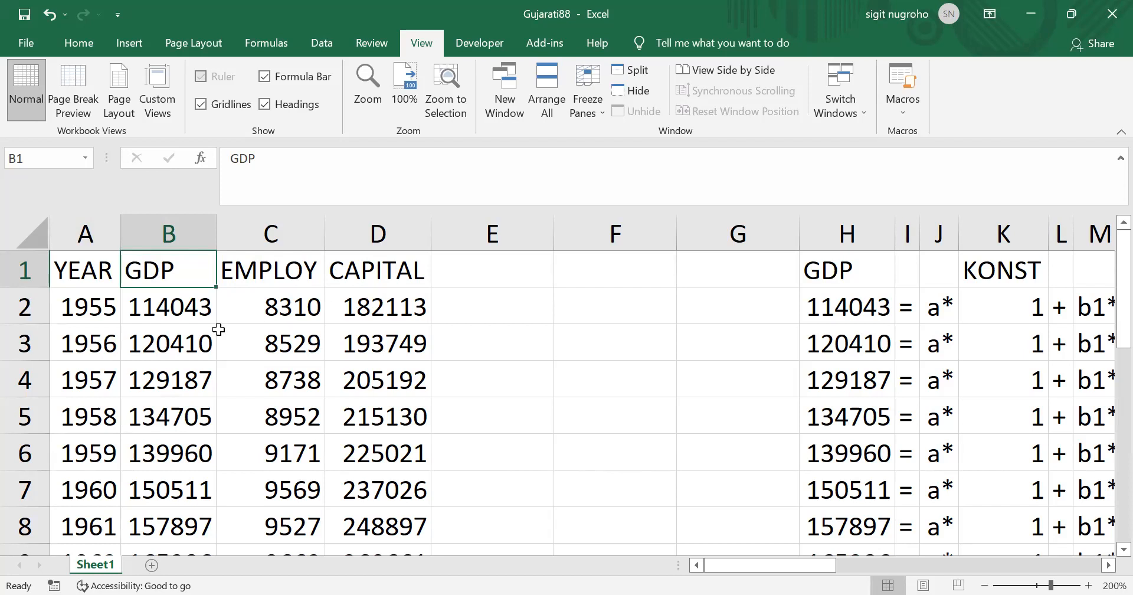
key("Down")
key("Left")
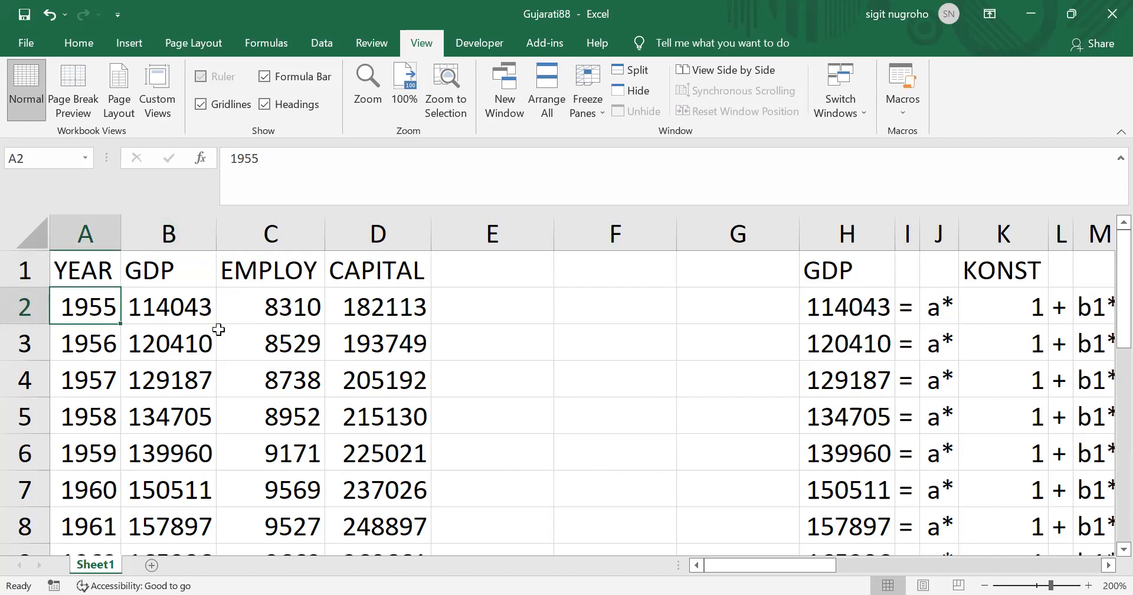
key("ctrl+Down")
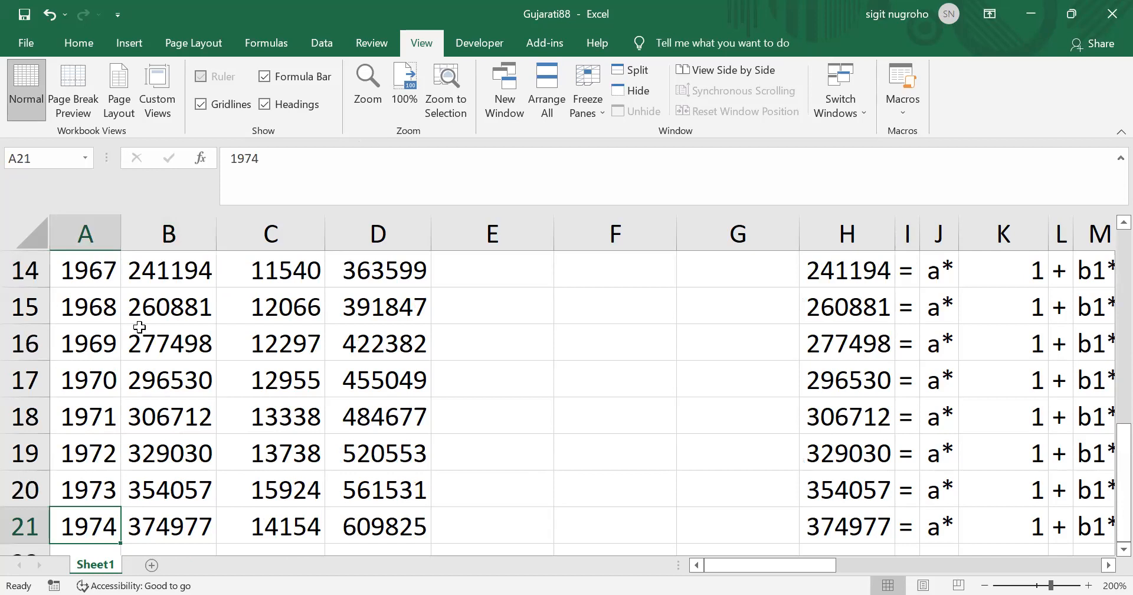
key("ctrl+Up")
key("Down")
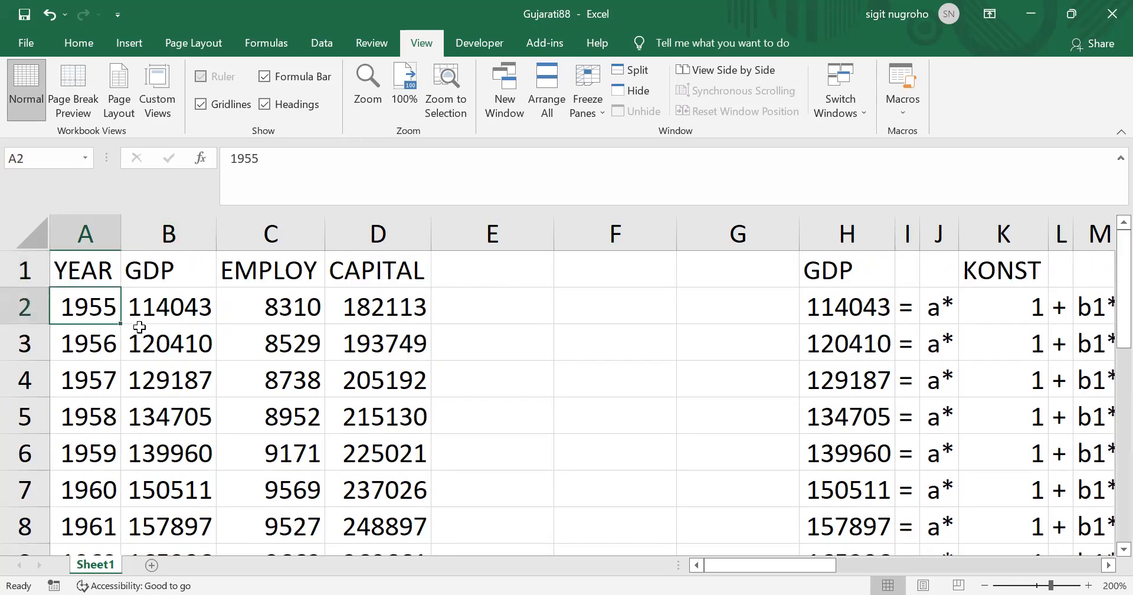
- Highlight the GDP, EMPLOY and CAPITAL headers in B1:D1, and select the first GDP value in B2
key("Right")
key("Up")
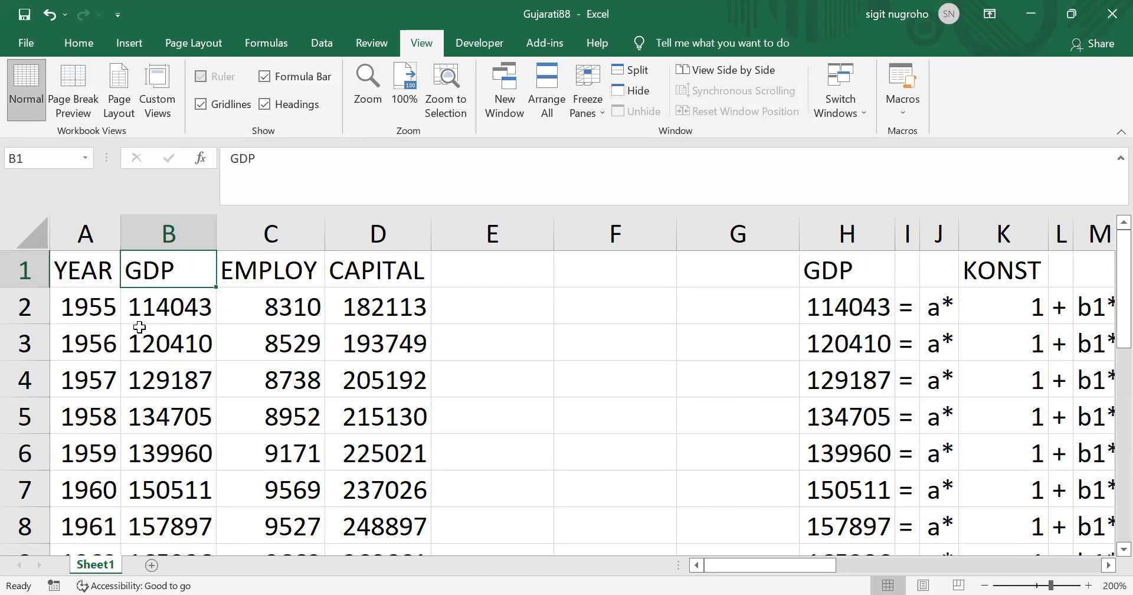
key("shift+Right")
key("shift+Right")
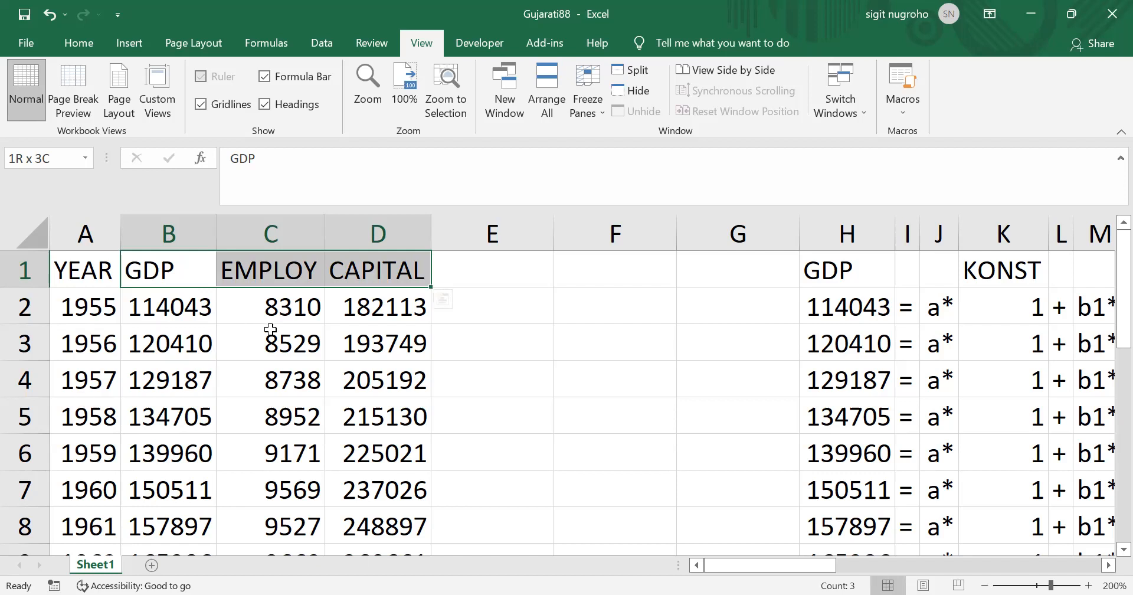
left_click(237, 312)
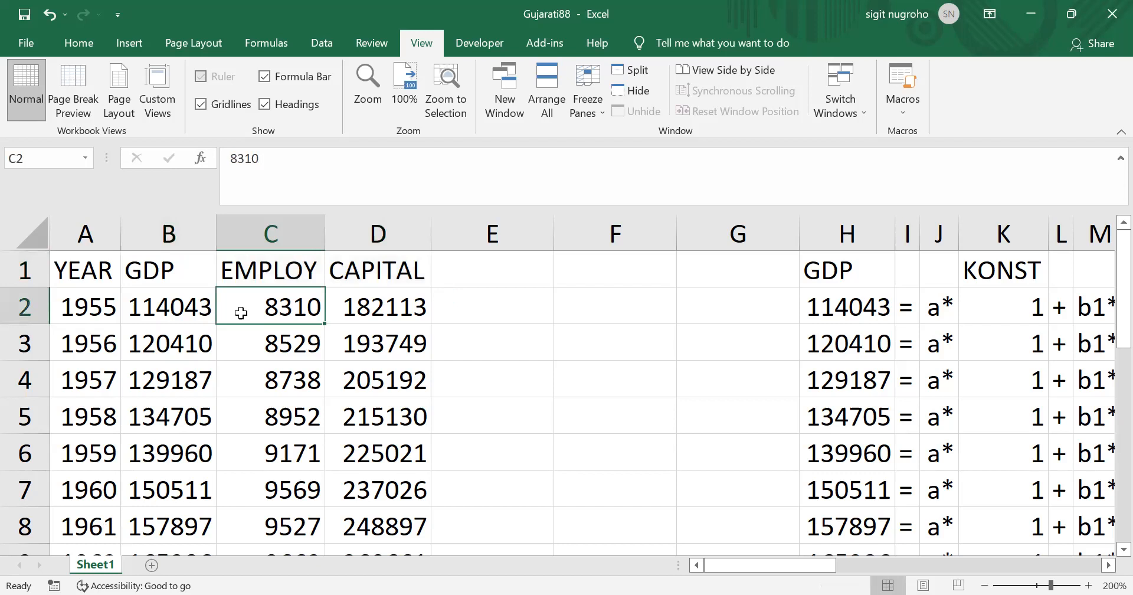
key("Left")
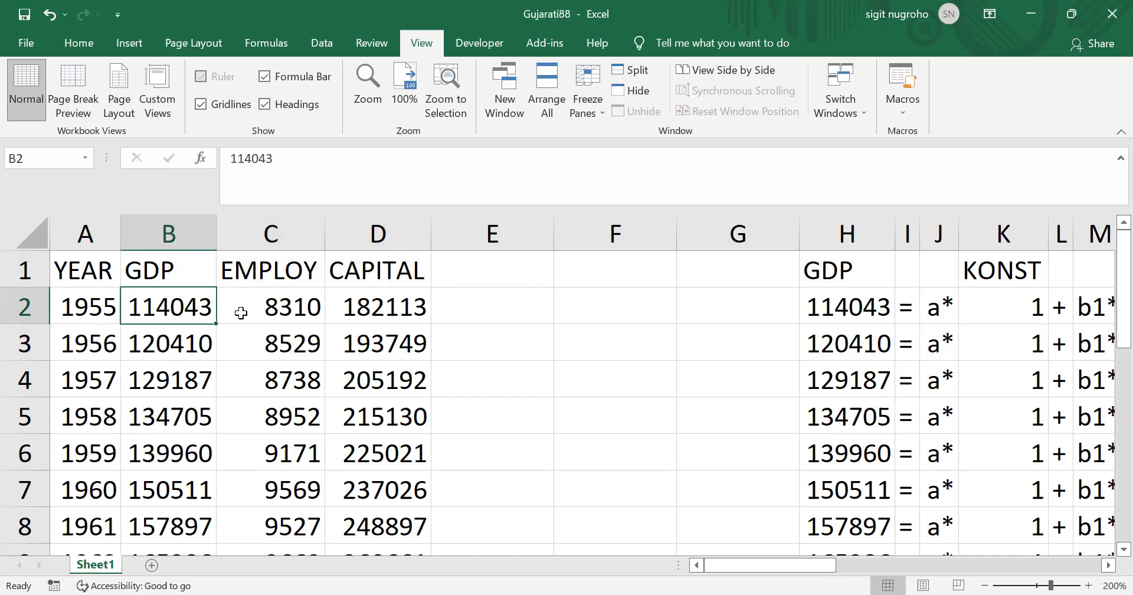
- Examine the first observation's regression equation along row 2 up to the disturbance term in S2, and return to a* in J2
key("Right")
key("Right")
key("Right")
key("Right")
key("Right")
key("Right")
key("Right")
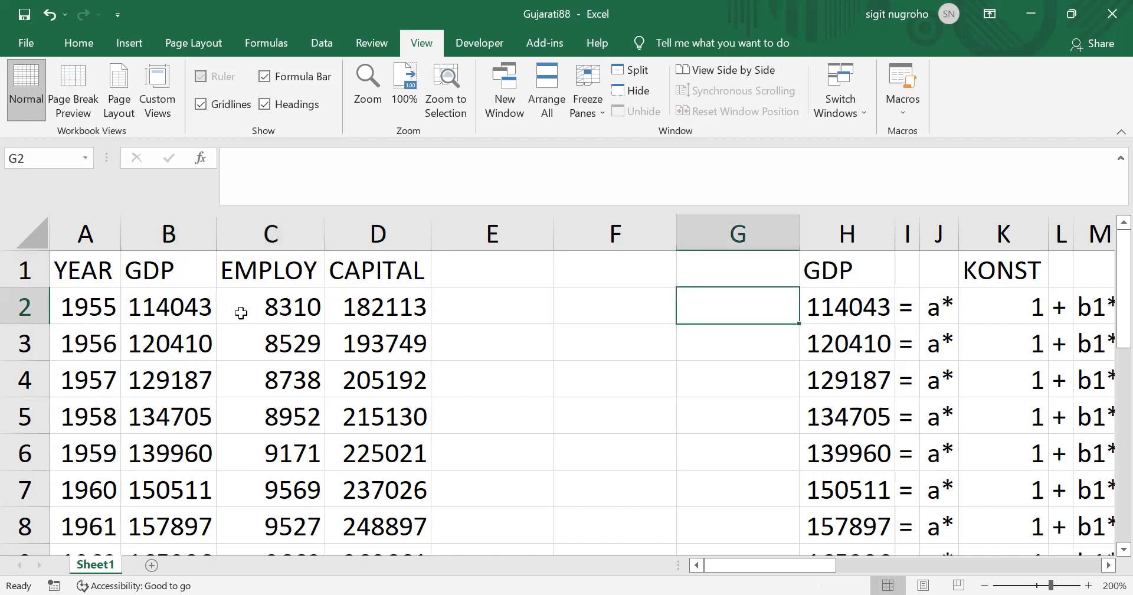
key("Right")
key("Right")
key("Right")
key("Right")
key("Right")
key("Right")
key("Right")
key("Right")
key("Right")
key("Right")
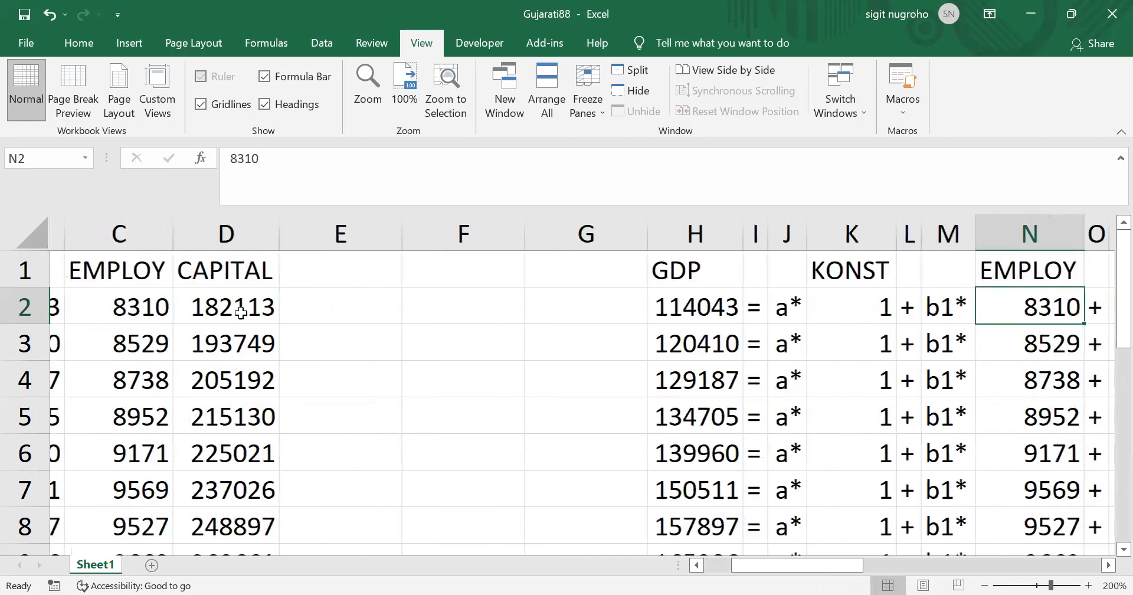
key("Right")
key("Left")
key("Left")
key("Left")
key("Left")
key("Left")
key("Left")
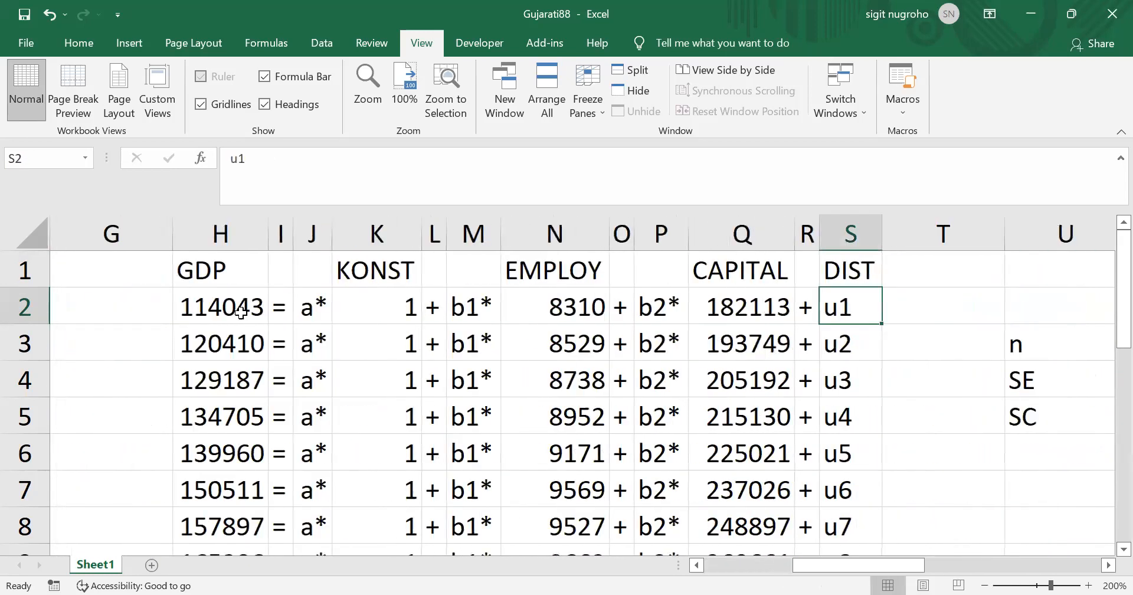
key("Left")
key("Left")
key("Left")
key("Left")
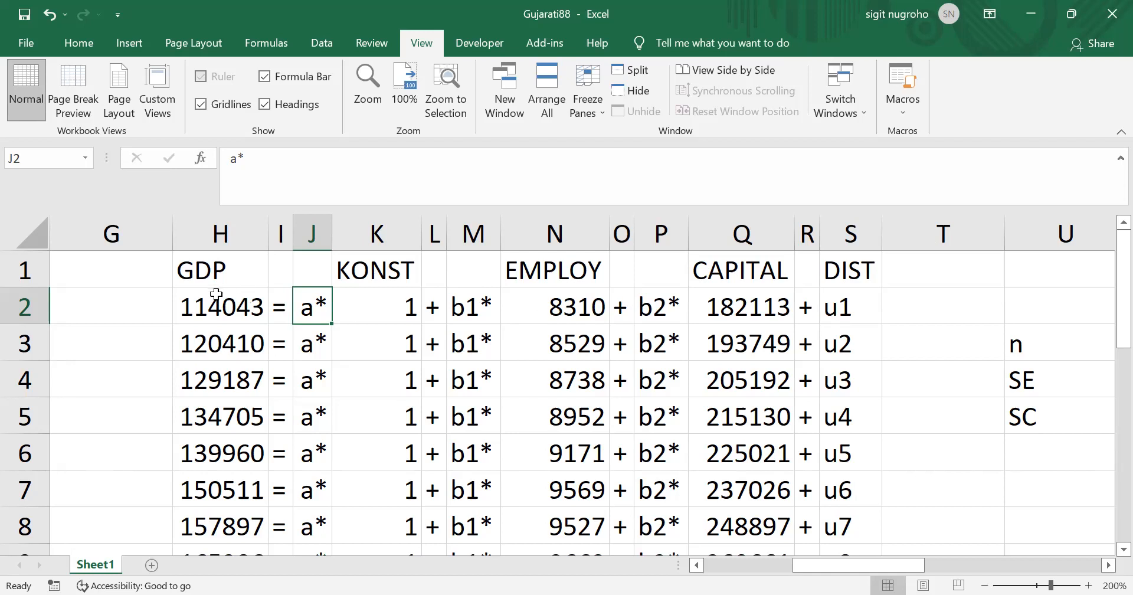
- Compare the first observation's source data in A2:D2 with the start of its equation in H2:J2
key("Left")
key("Home")
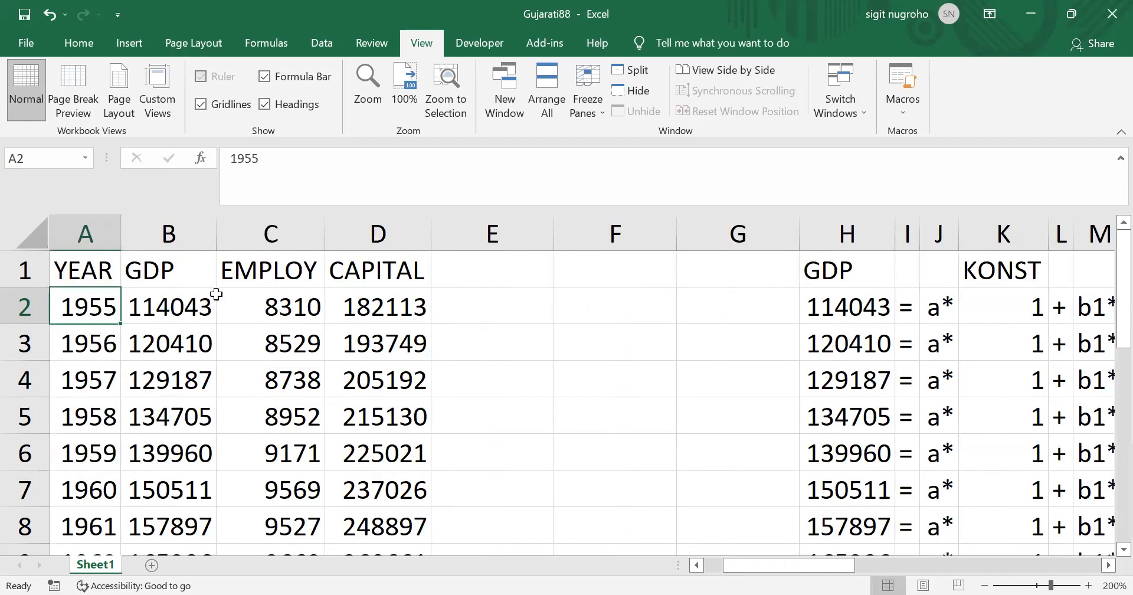
key("Right")
key("Right")
key("Right")
key("Right")
key("Right")
key("Right")
key("Right")
key("Right")
key("Right")
key("Right")
key("Right")
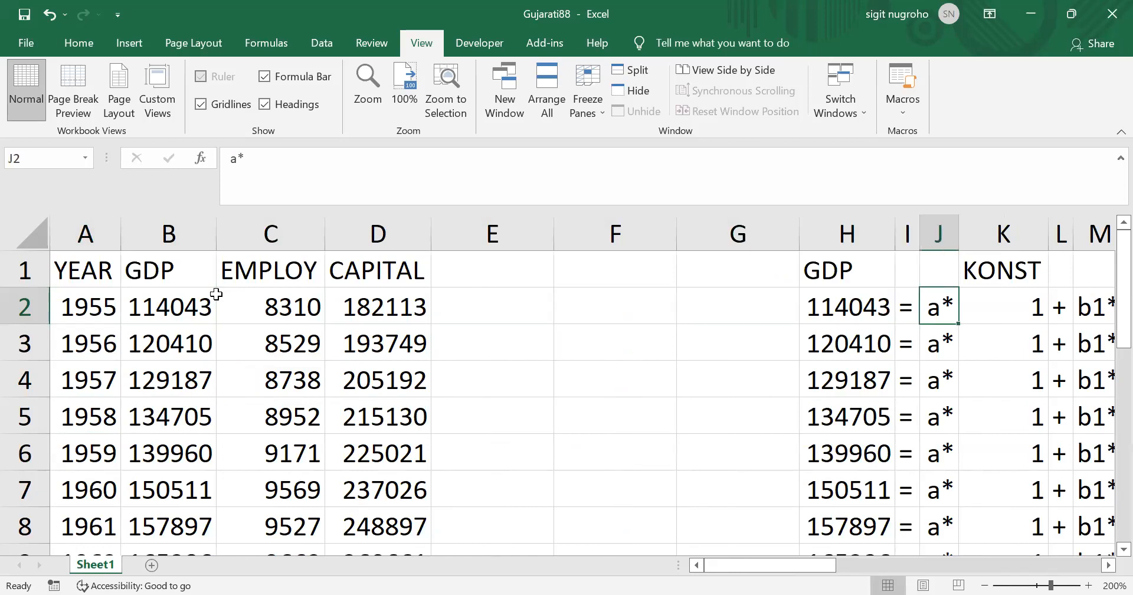
key("Left")
key("Left")
key("Left")
key("Left")
key("Left")
key("Left")
key("Left")
key("Left")
key("Left")
key("Left")
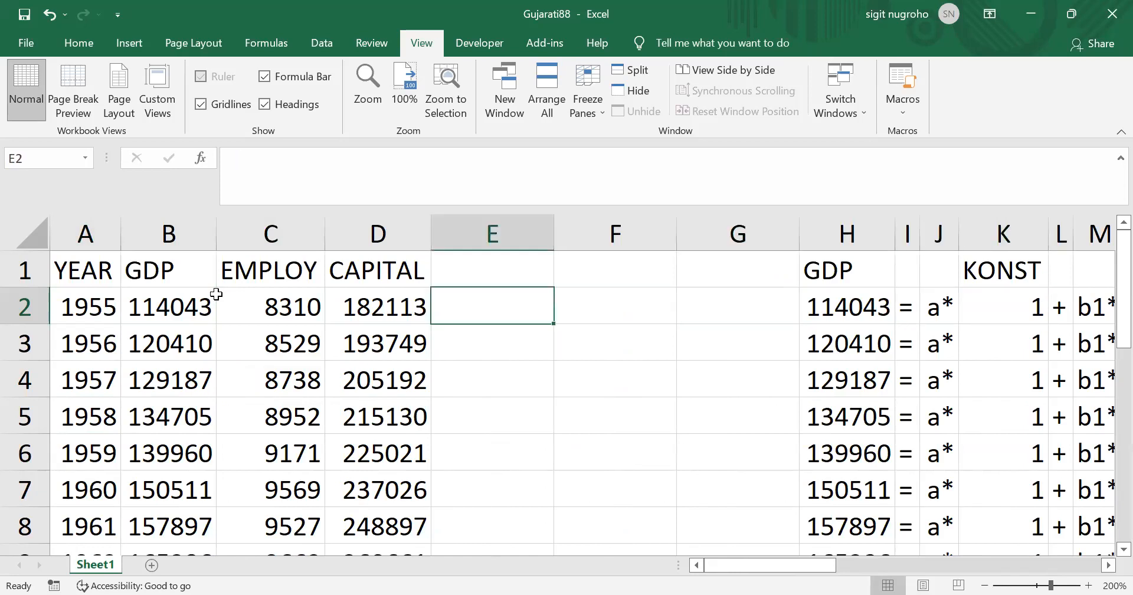
key("Right")
key("Right")
key("Left")
key("Left")
- Trace the row 2 equation once more from the source data through to column T and back to the equals sign in I2
key("Right")
key("Right")
key("Right")
key("Right")
key("Right")
key("Right")
key("Right")
key("Right")
key("Right")
key("Right")
key("Right")
key("Right")
key("Right")
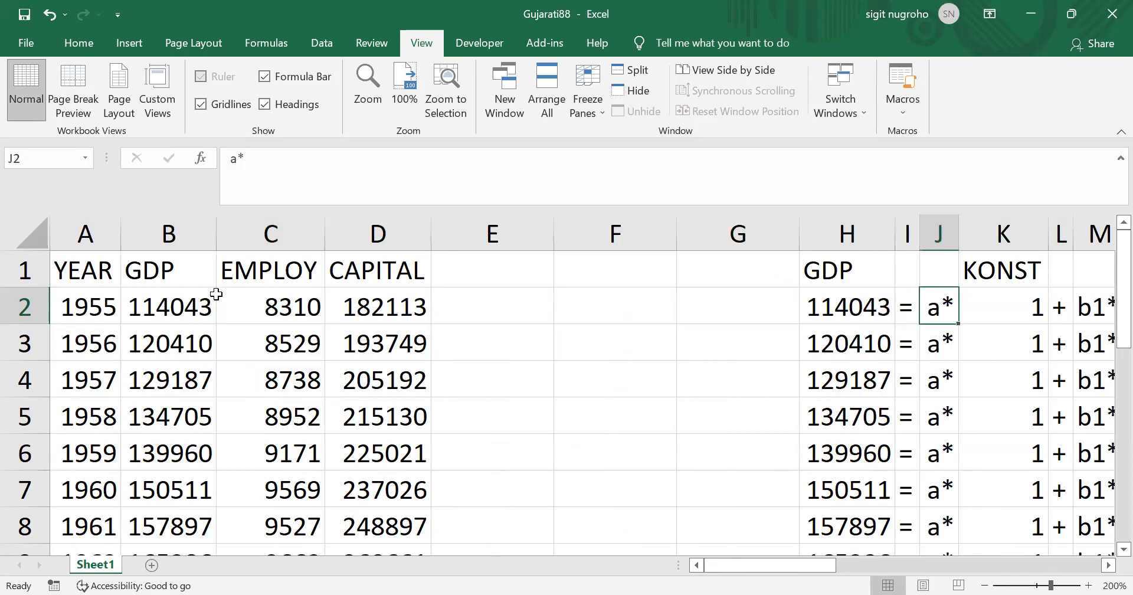
key("Right")
key("Right")
key("Right")
key("Right")
key("Right")
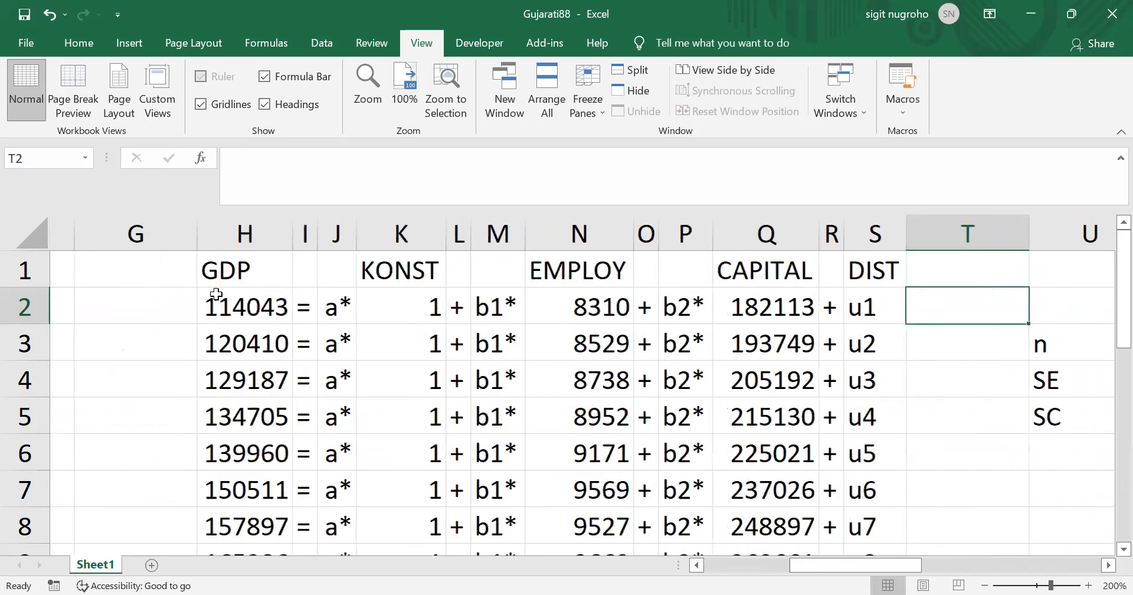
key("Left")
key("Left")
key("Left")
key("Left")
key("Left")
key("Left")
key("Left")
key("Left")
key("Left")
key("Left")
key("Left")
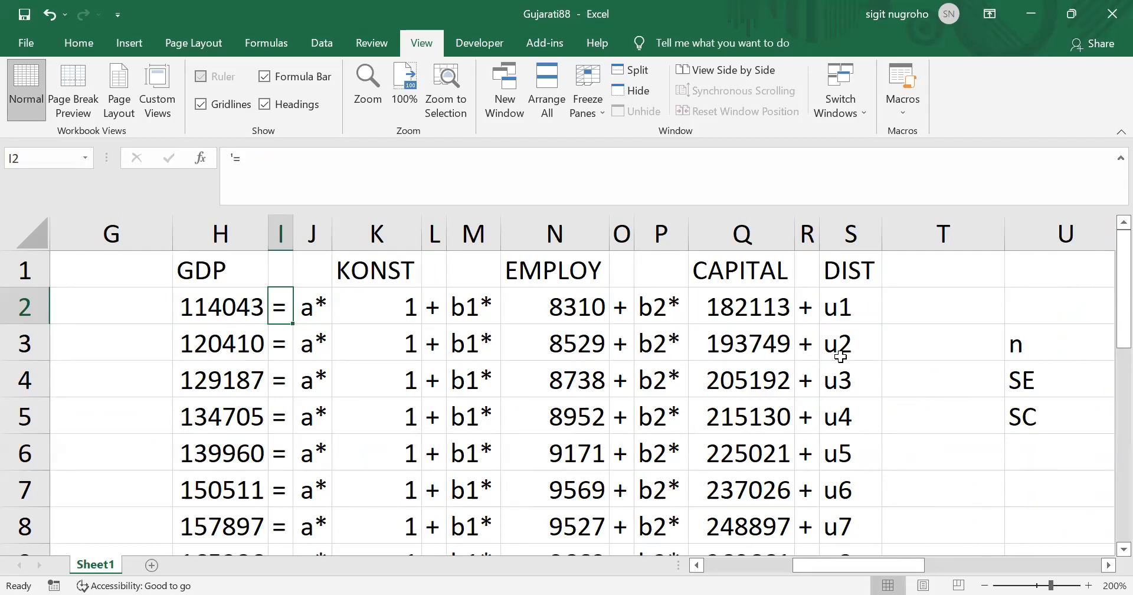
- Highlight the constant, EMPLOY and CAPITAL terms of the first two equations in K2:Q3, and select the EMPLOY value in N2
left_click_drag(376, 297, 750, 346)
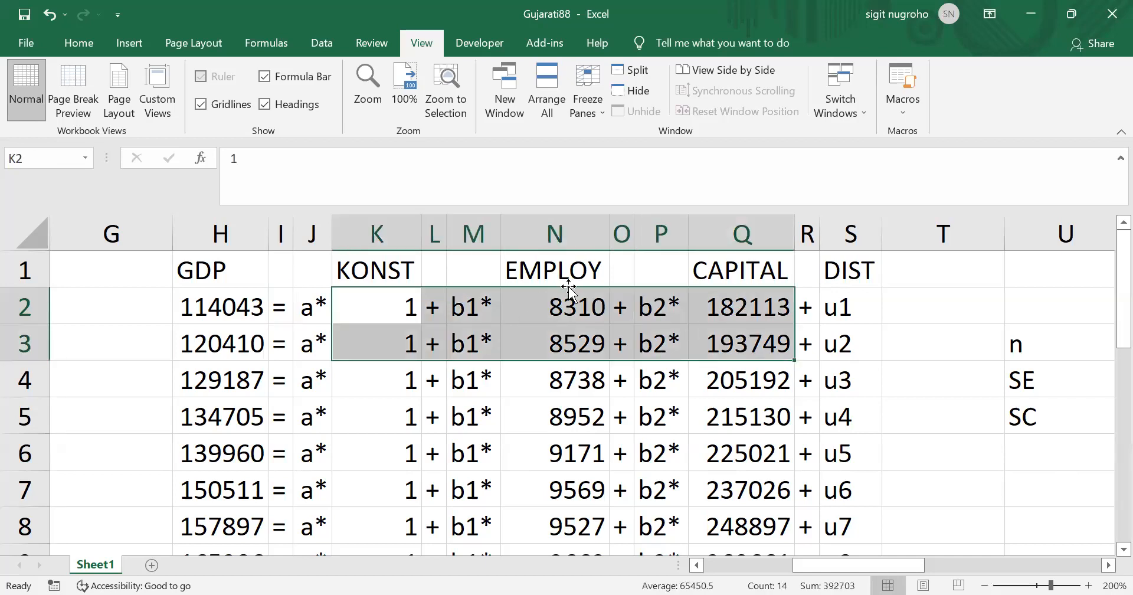
left_click(541, 314)
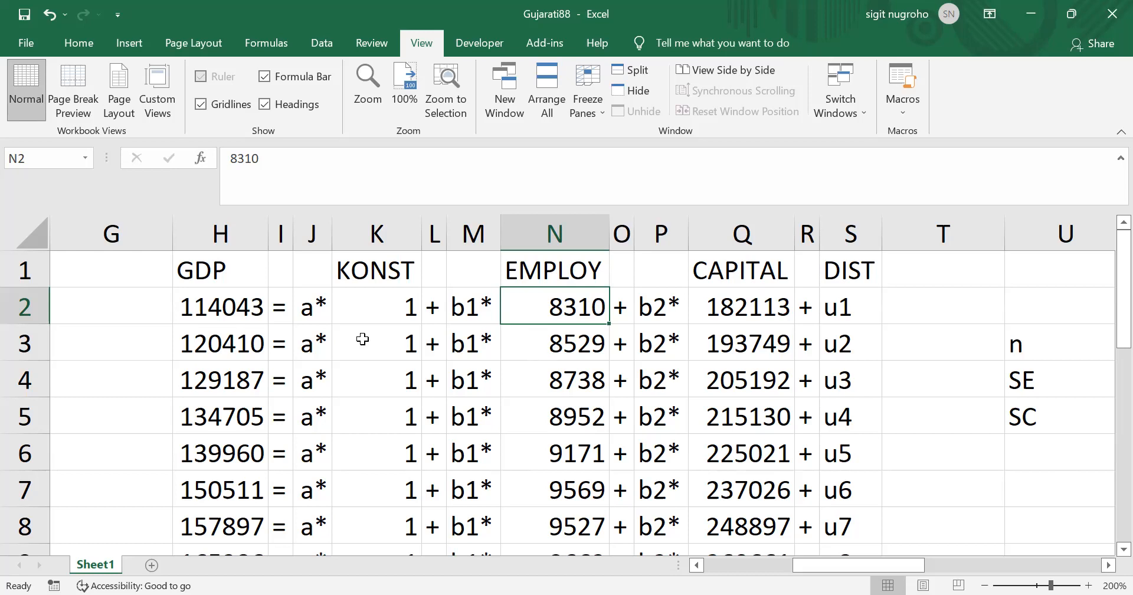
- Step through the first few GDP values of the equation block starting at H2, and return to the second observation in H3
left_click(248, 311)
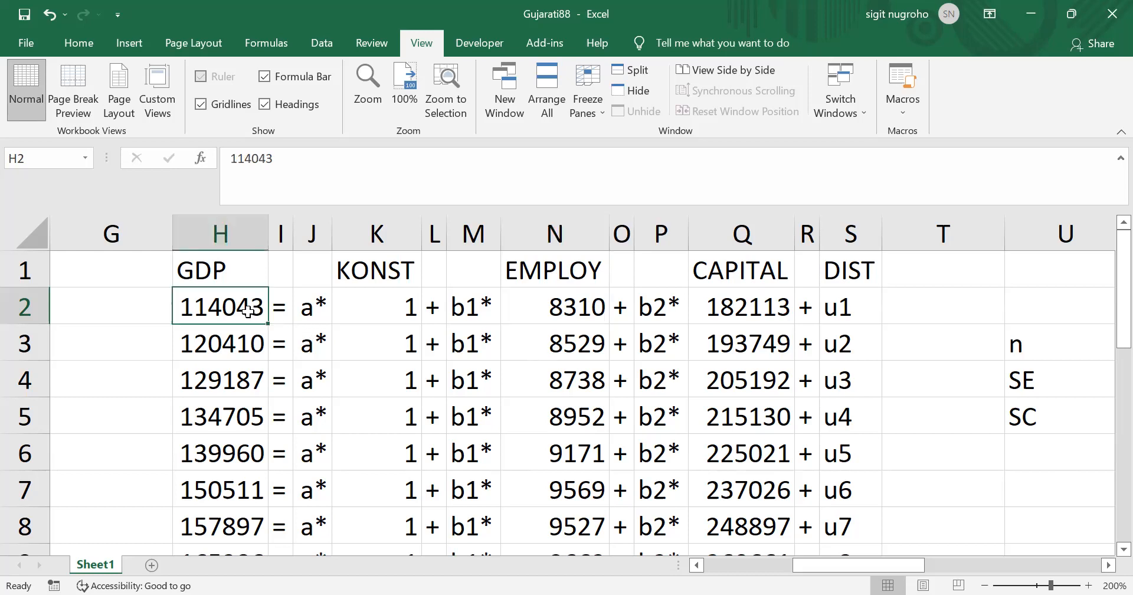
key("Down")
key("Down")
key("Down")
key("Down")
key("Down")
key("Down")
key("Up")
key("Up")
key("Up")
key("Up")
key("Up")
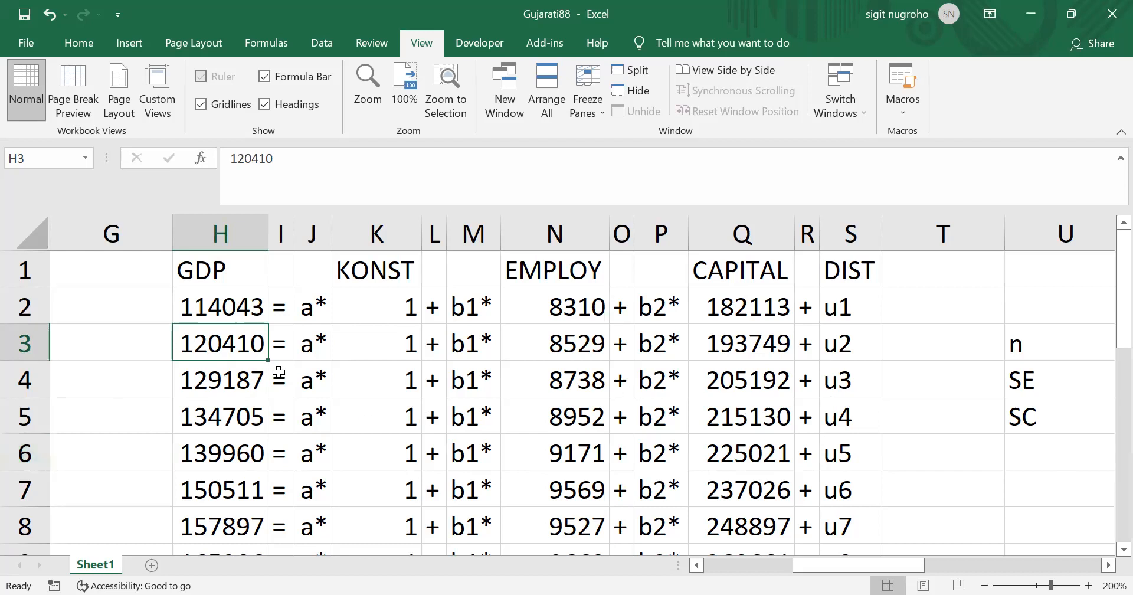
- Examine the GDP column from H4 to the end of the equation block, and return through the header to H5
left_click(248, 388)
key("Down")
key("Down")
key("Down")
key("Down")
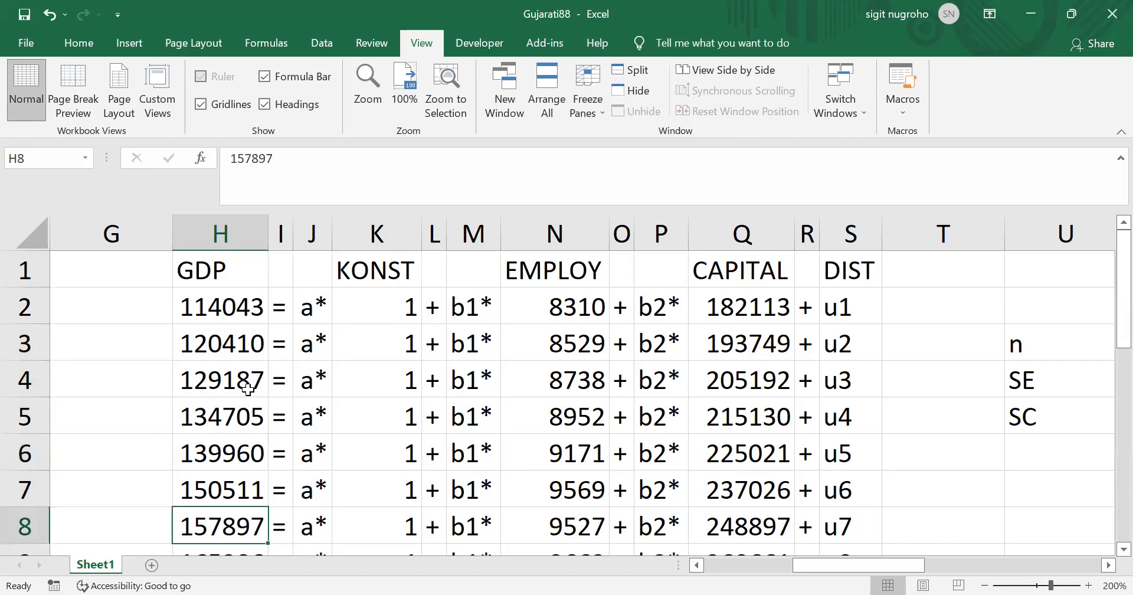
key("ctrl+Down")
key("ctrl+Up")
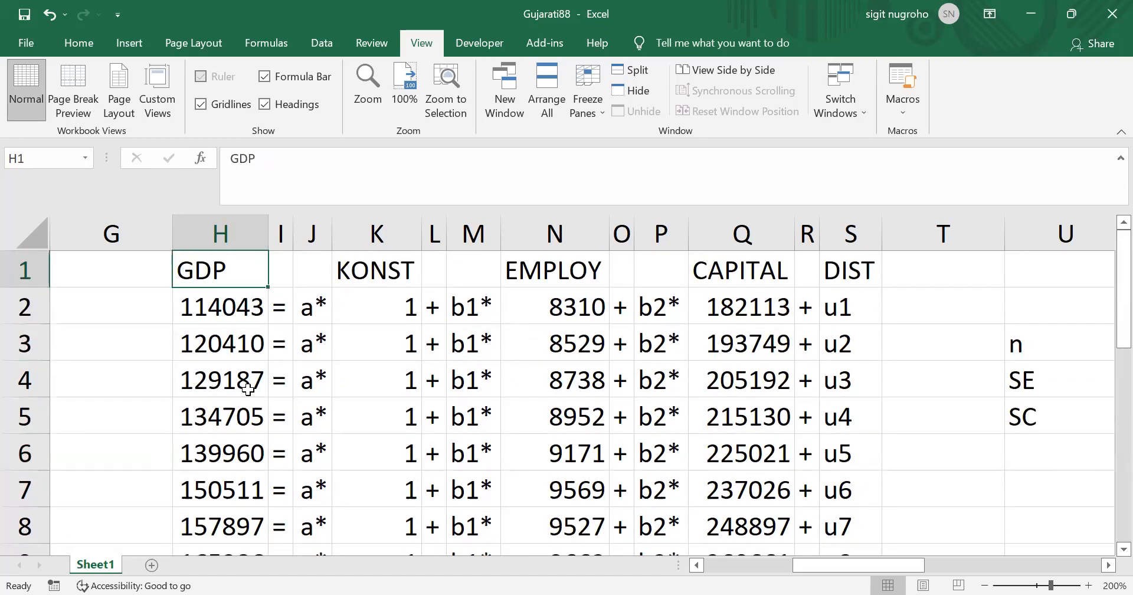
key("Down")
key("Down")
key("Down")
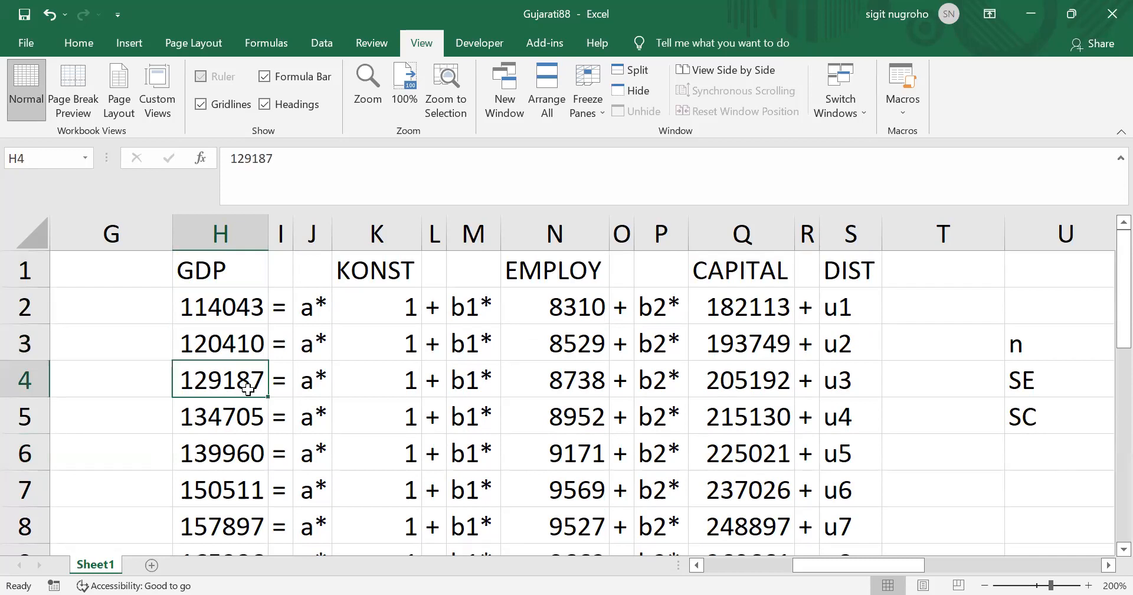
key("Down")
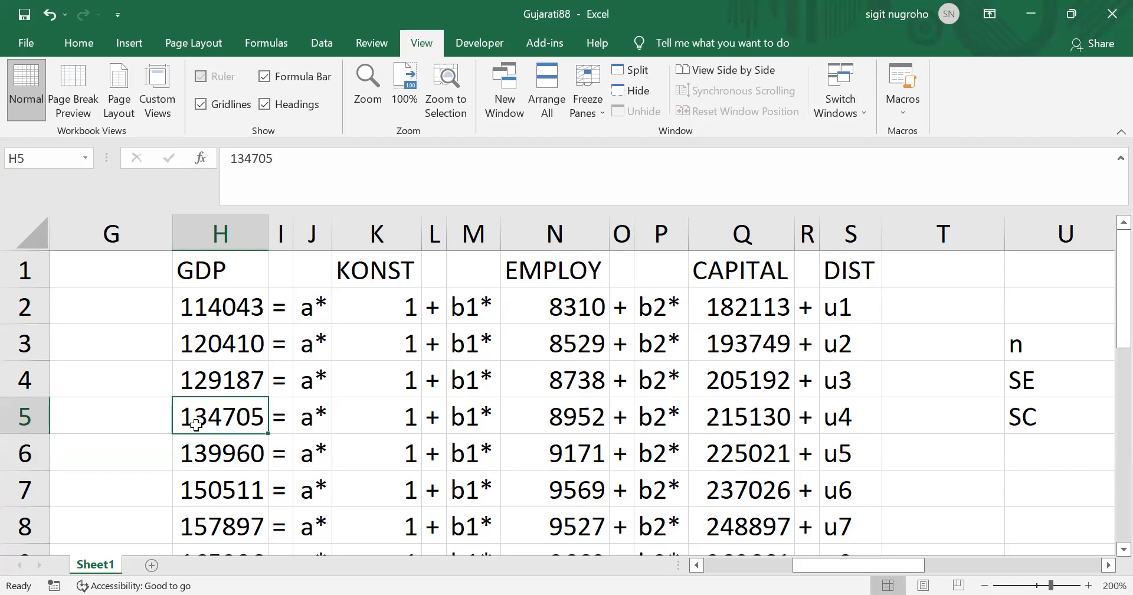
- Jump to the last observation's equation in row 21 and review the equations upward to H7
key("ctrl+Down")
key("Up")
key("Up")
key("Up")
key("Up")
key("Up")
key("Up")
key("Up")
key("Up")
key("Up")
key("Up")
key("Up")
key("Up")
key("Up")
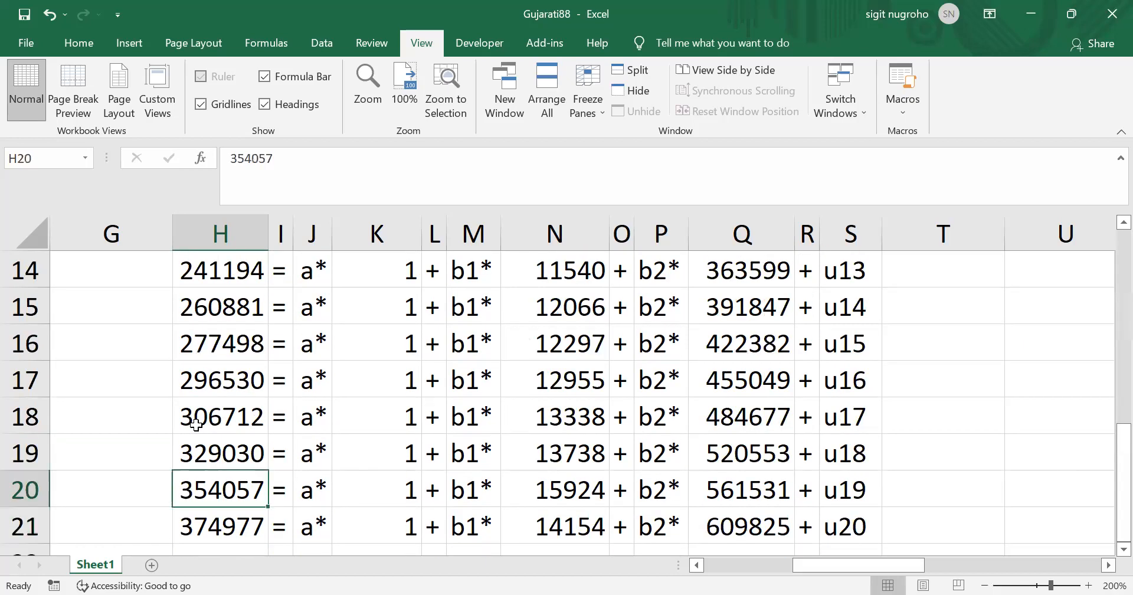
key("Up")
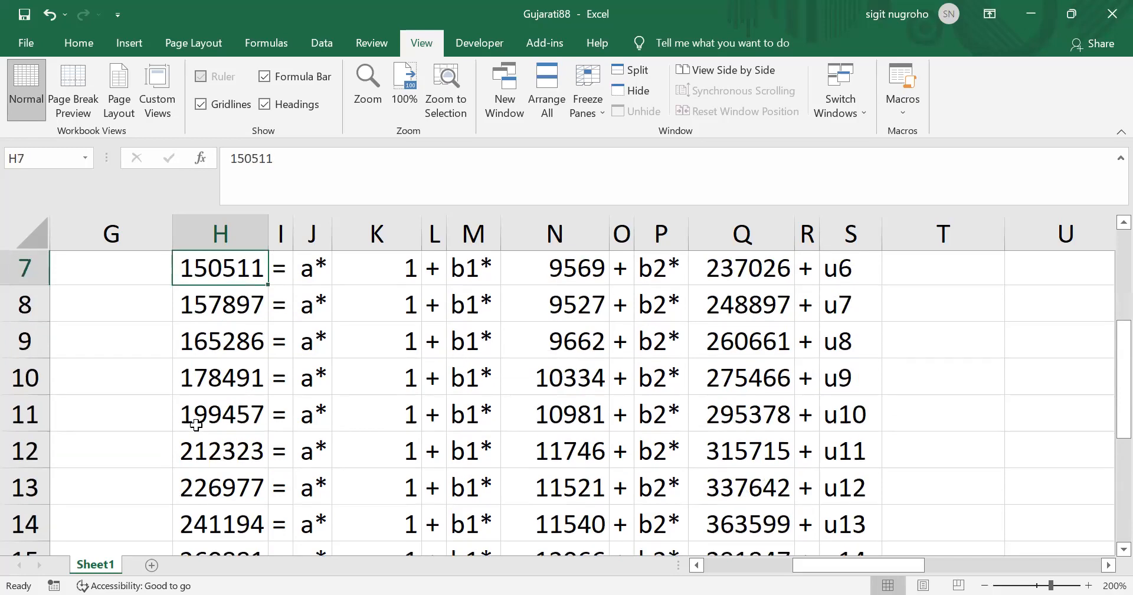
- Trace the row 7 equation from the GDP value in H7 across to its disturbance term
key("Right")
key("Right")
key("Right")
key("Right")
key("Right")
key("Right")
key("Right")
key("Right")
key("Right")
key("Right")
key("Right")
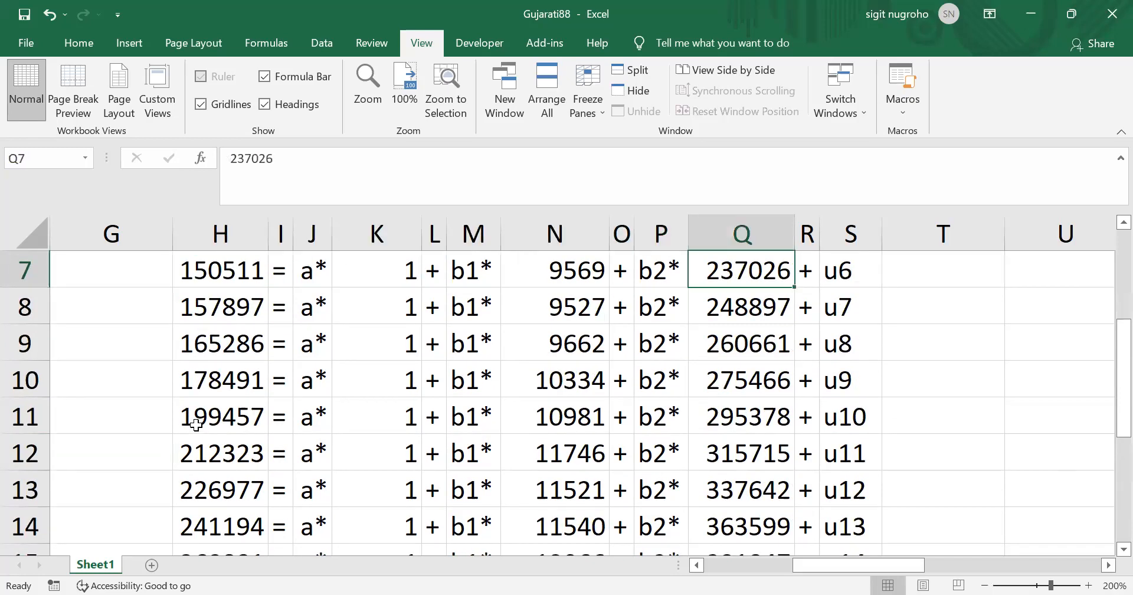
- Go back up the DIST column to u1, and compare the first observation's GDP value in H2 with its disturbance term in S2
key("Up")
key("Up")
key("Up")
key("Up")
key("Up")
key("Up")
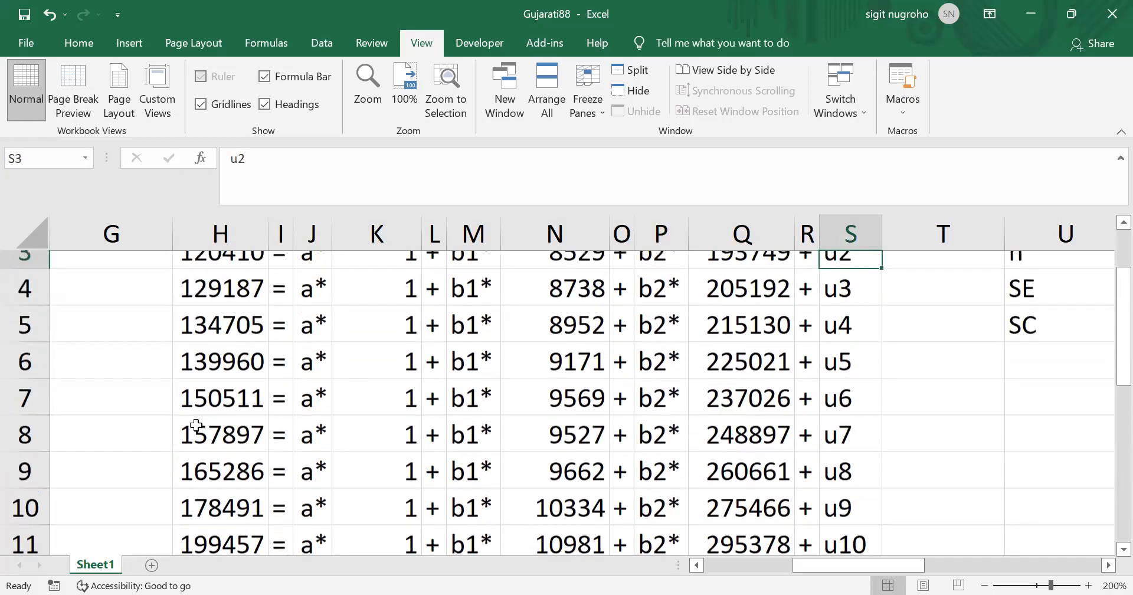
key("Down")
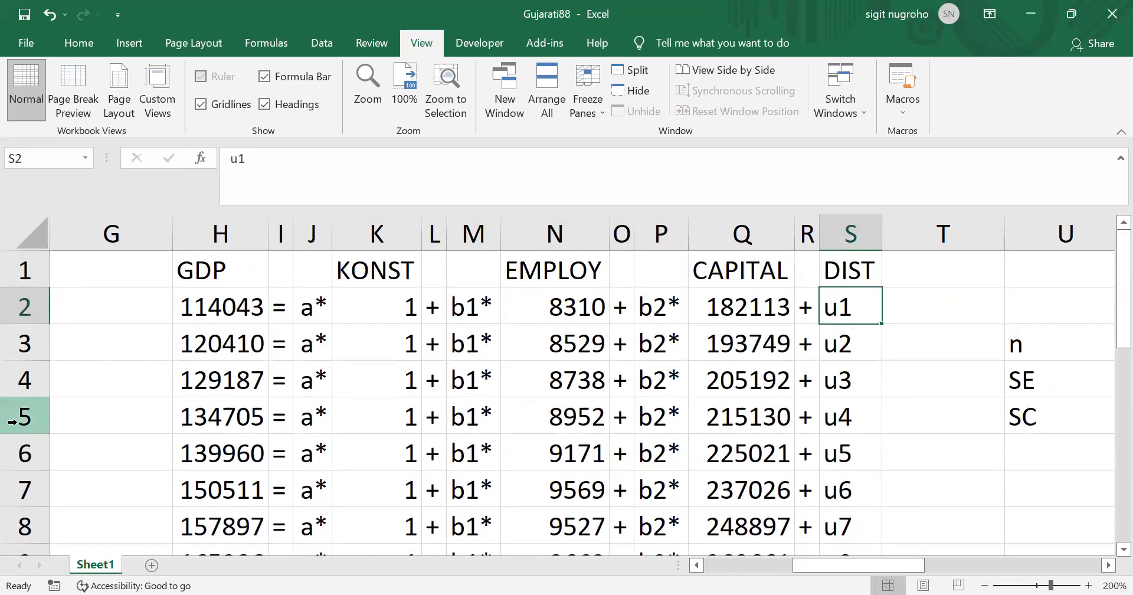
left_click(220, 310)
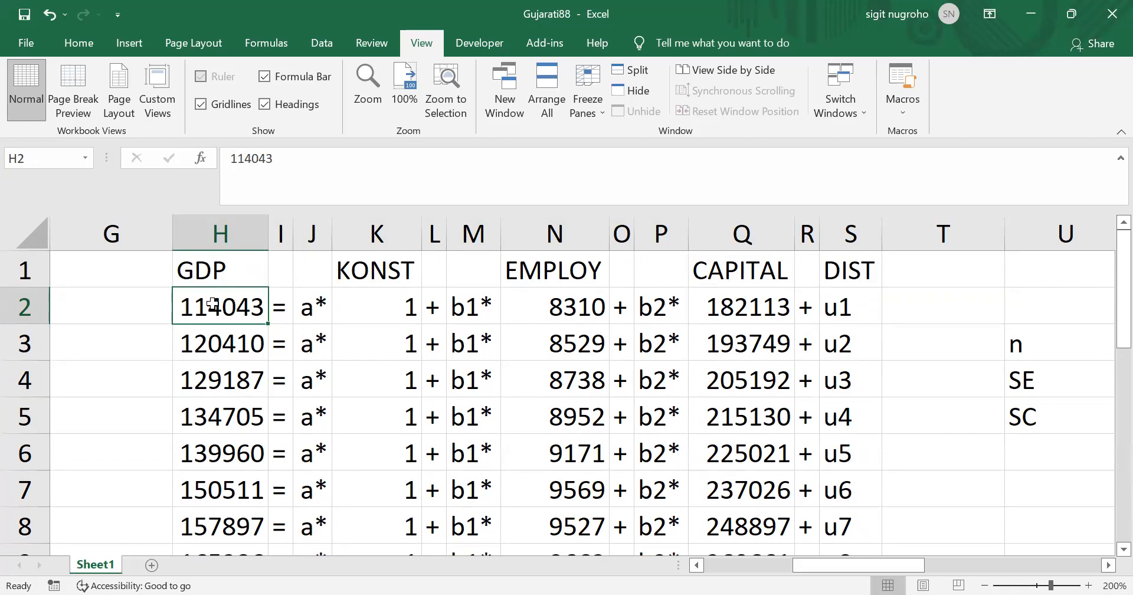
left_click(832, 302)
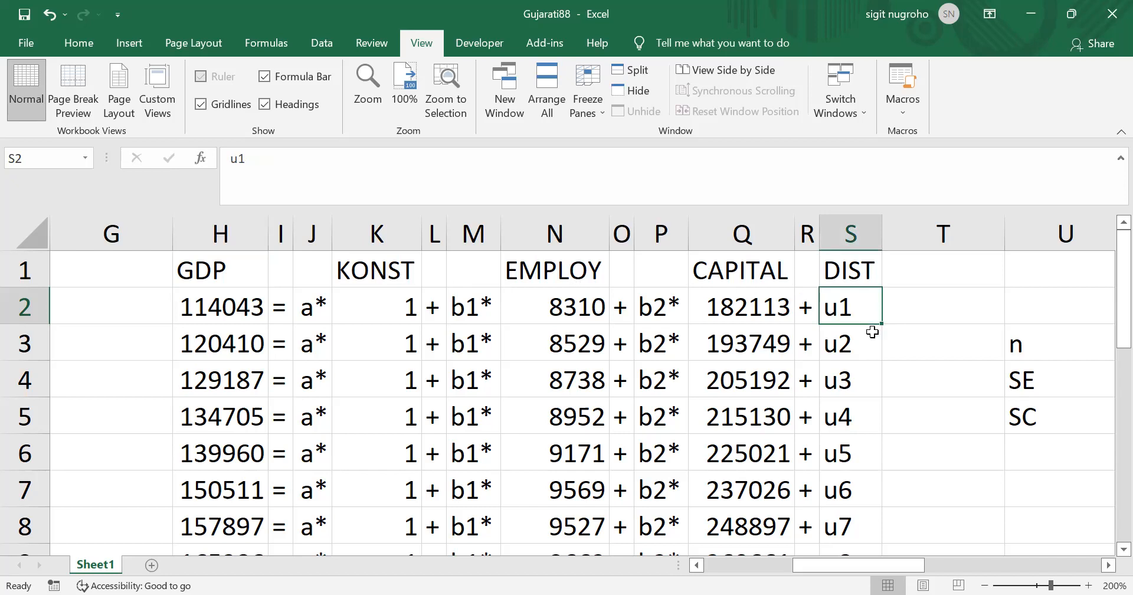
- Review the disturbance terms in the DIST column from u1 down to u11, and return to the column header
key("Down")
key("Down")
key("Down")
key("Up")
key("Up")
key("Up")
key("Down")
key("Down")
key("Down")
key("Down")
key("Down")
key("Down")
key("Down")
key("Down")
key("Down")
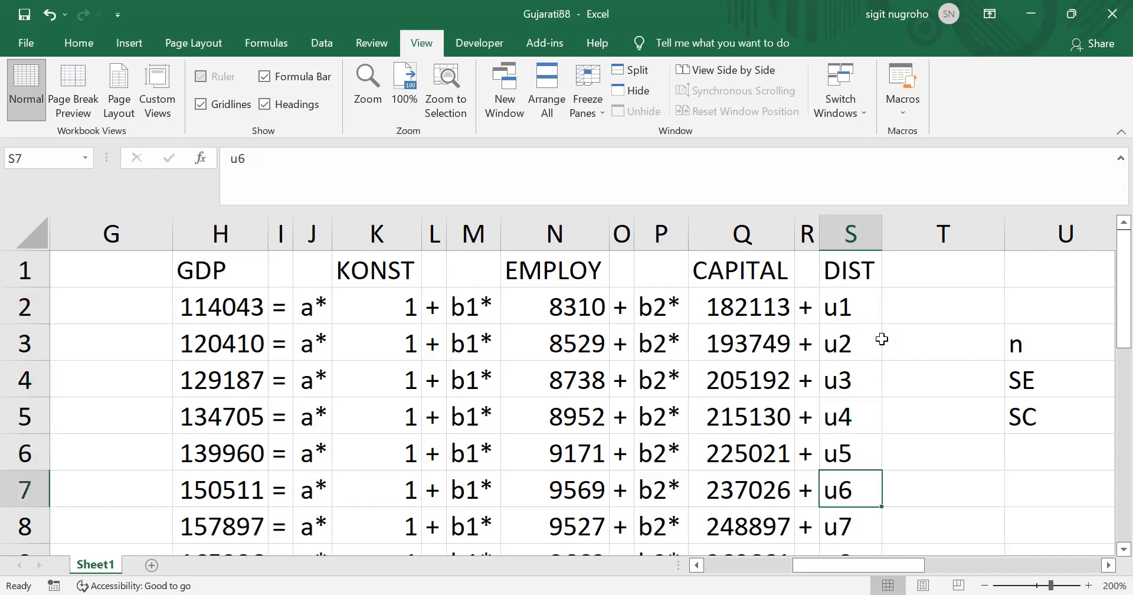
key("Down")
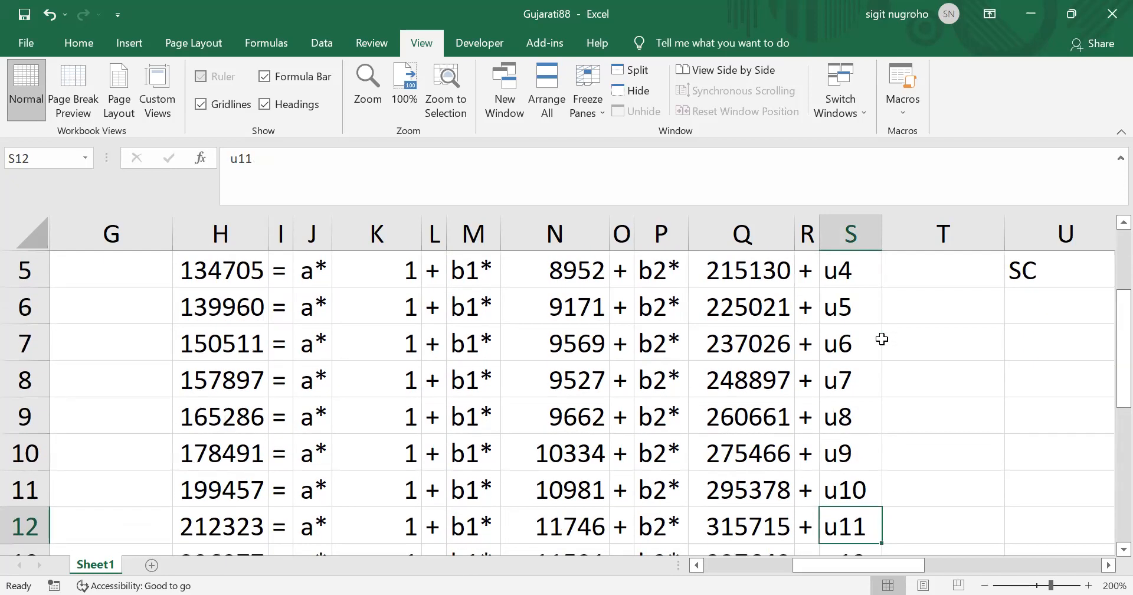
key("Up")
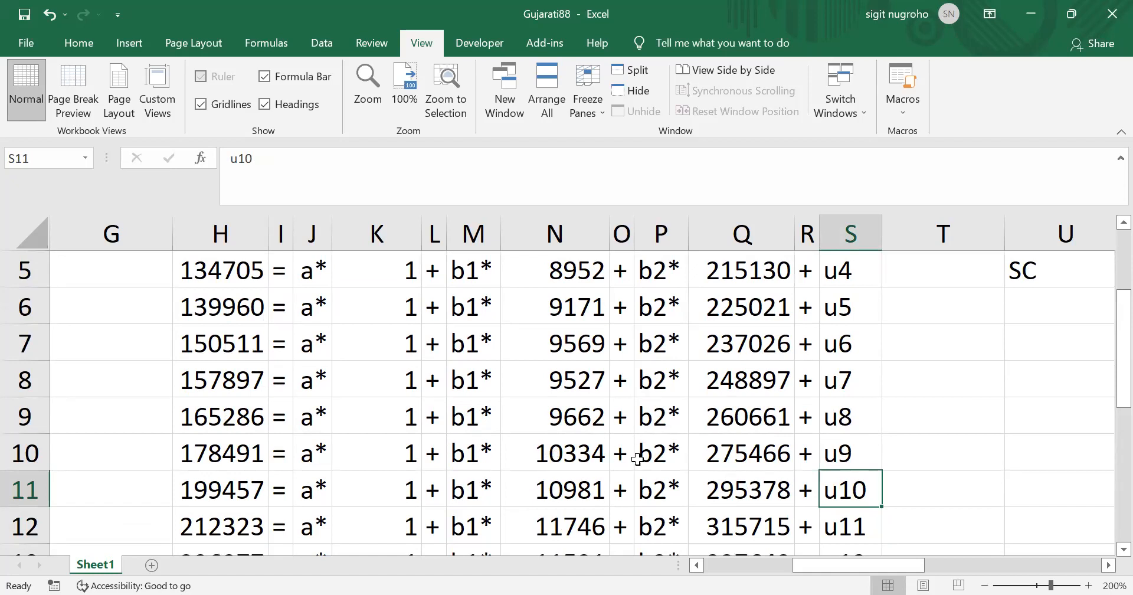
key("ctrl+Up")
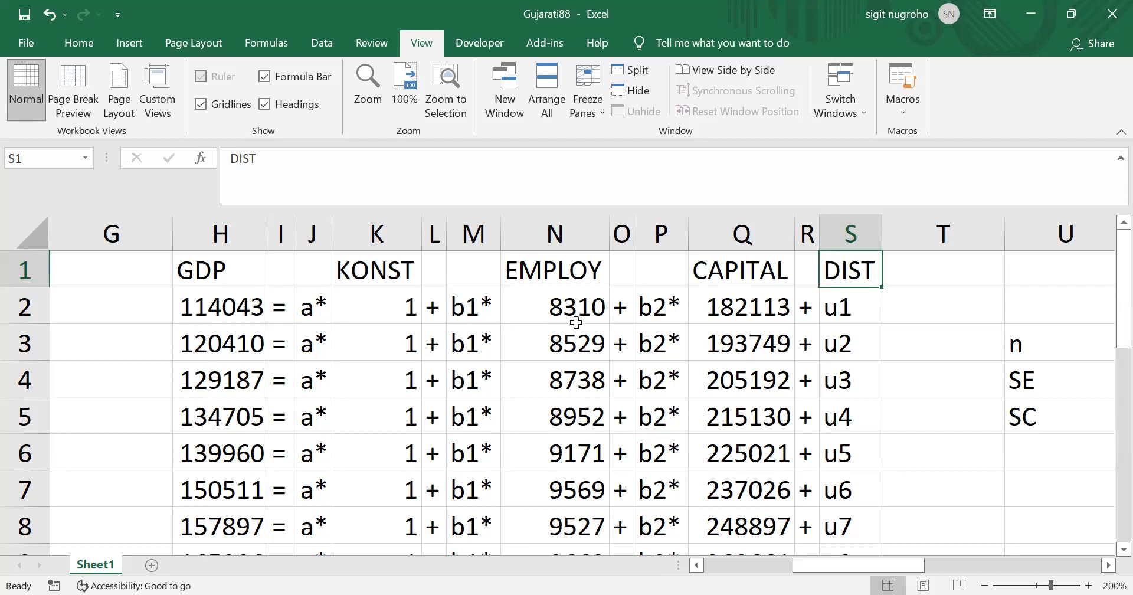
- Inspect the first observation's employment value in N2, and bring the matrix of sums beside the equations into view
left_click(550, 306)
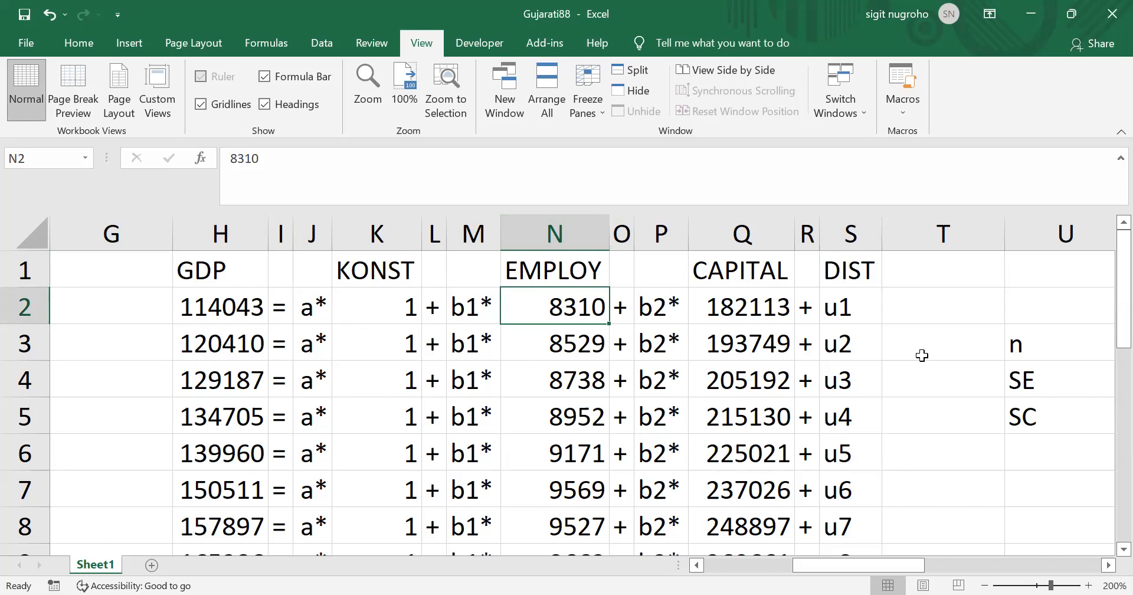
left_click(970, 274)
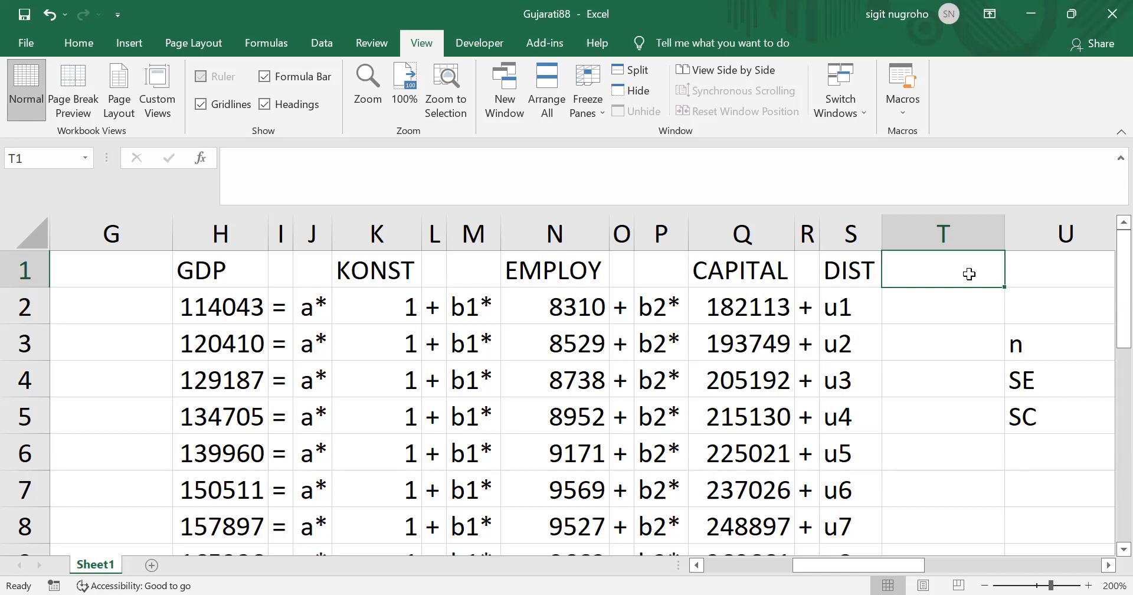
key("Right")
key("Right")
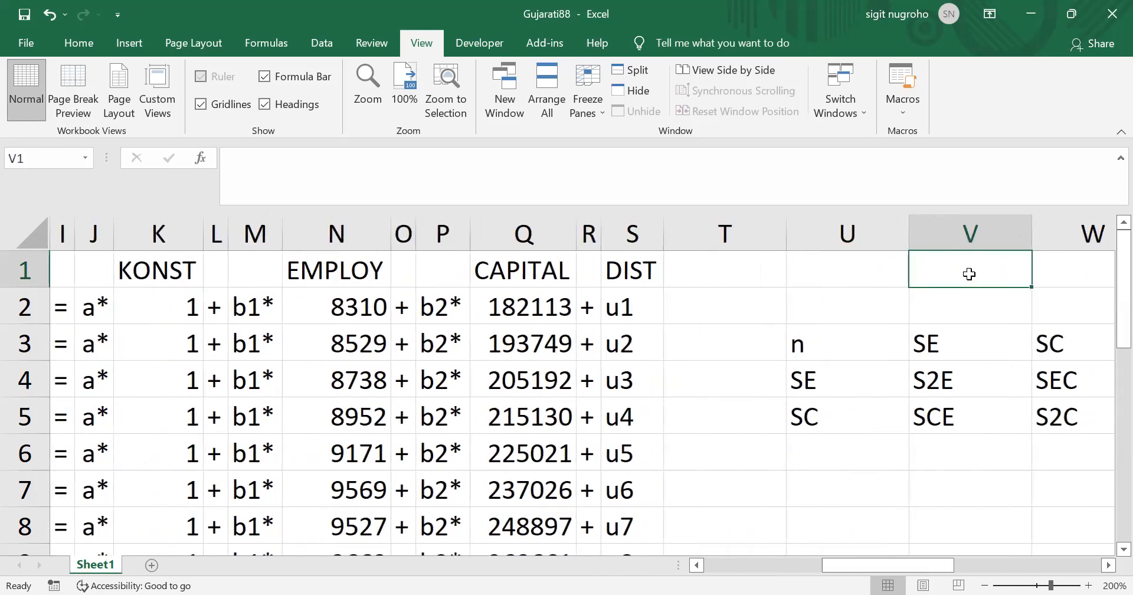
- Jump from u1 in S2 to the last disturbance term in S21 and back to the DIST header
left_click(625, 307)
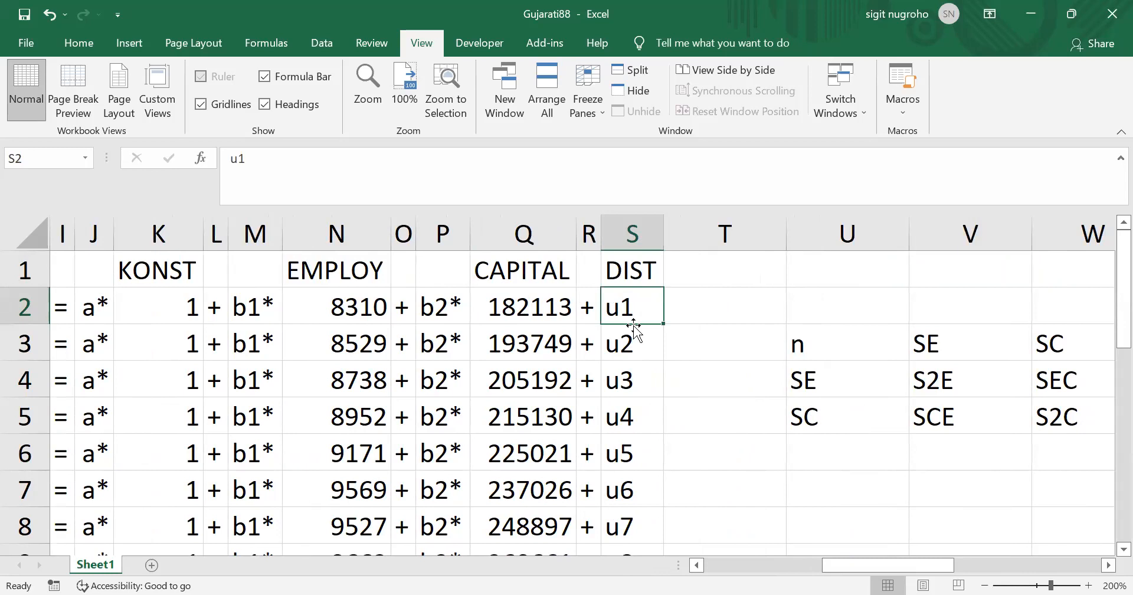
double_click(633, 325)
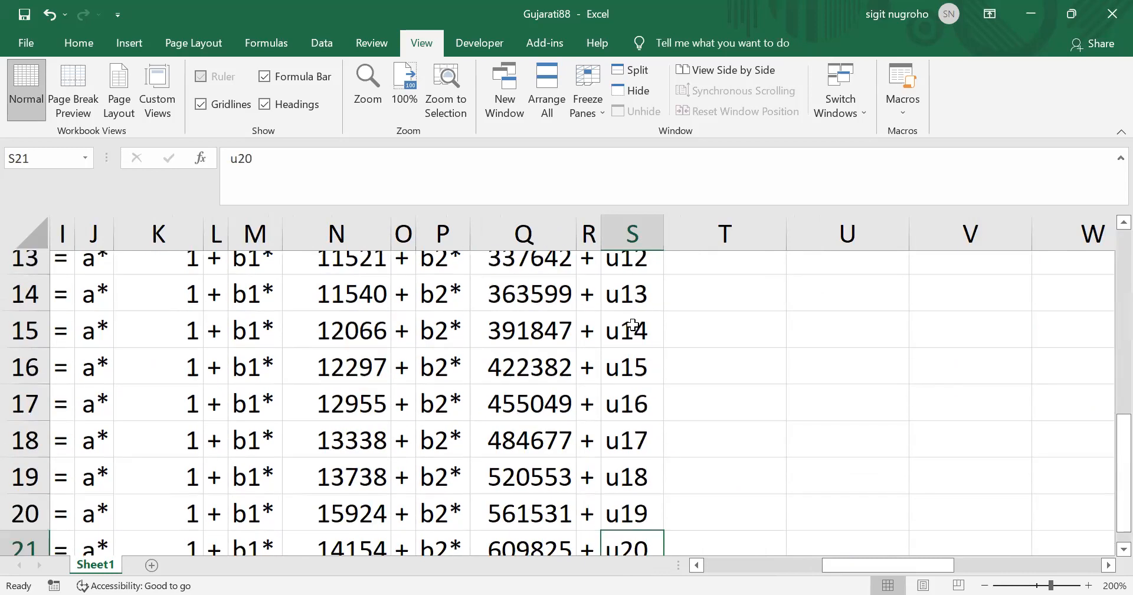
key("ctrl+Up")
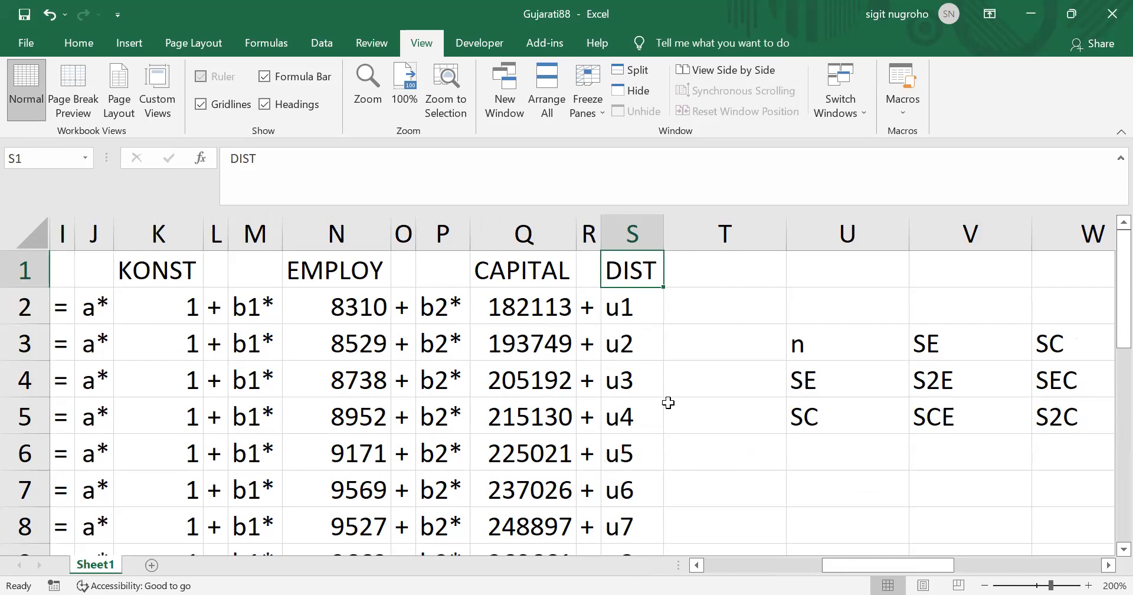
- Go over row 1 from U1 back across the equation headers to the GDP column
key("Right")
key("Right")
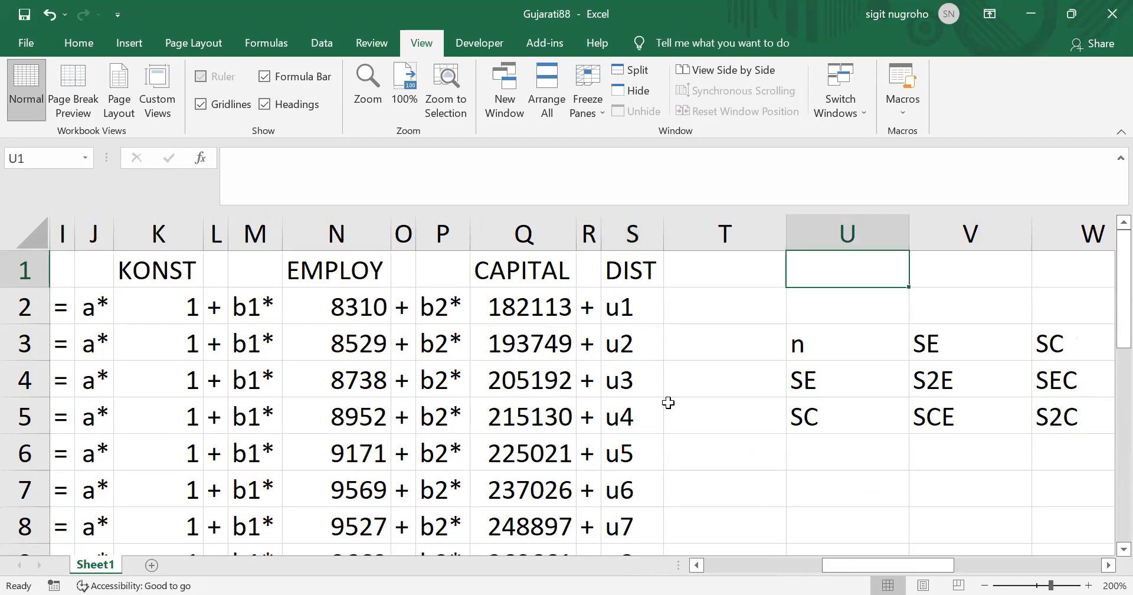
key("Left")
key("Left")
key("Left")
key("Left")
key("Left")
key("Left")
key("Left")
key("Left")
key("Left")
key("Left")
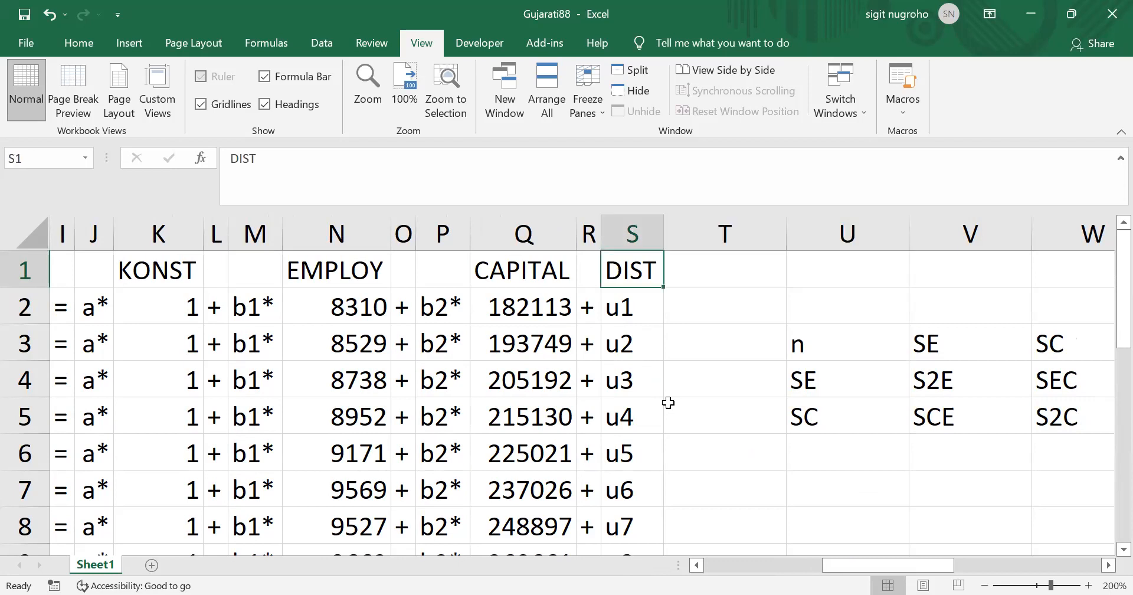
key("Left")
key("Left")
key("Left")
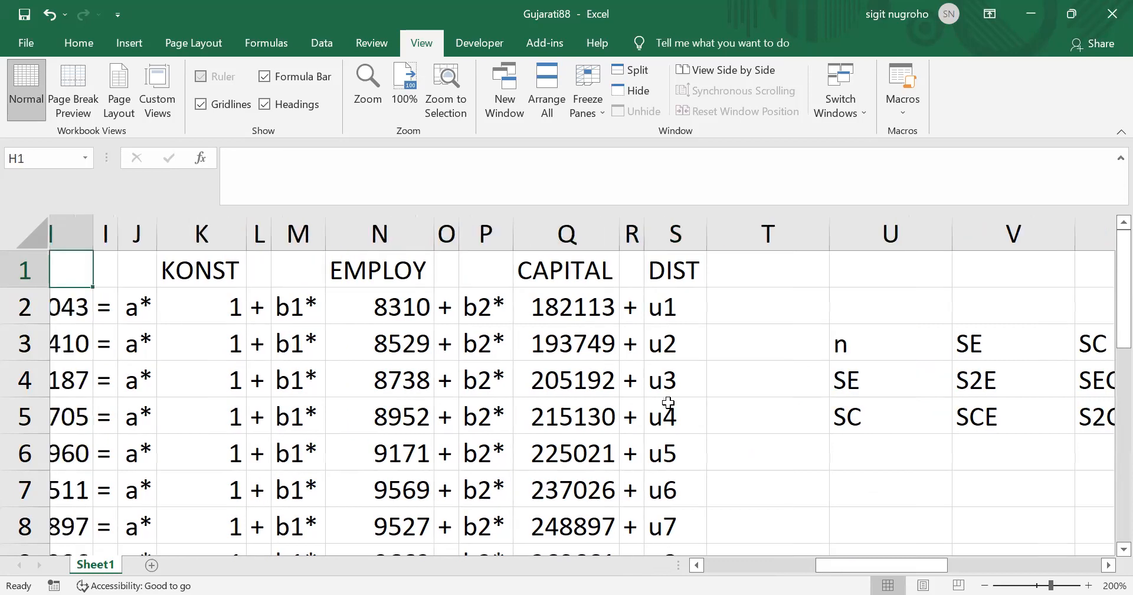
- Follow row 1 from the GDP column past DIST to AA1, viewing the matrix of sums, the coefficients and the SG, SEG, SCG column
key("Right")
key("Right")
key("Right")
key("Right")
key("Right")
key("Right")
key("Right")
key("Right")
key("Right")
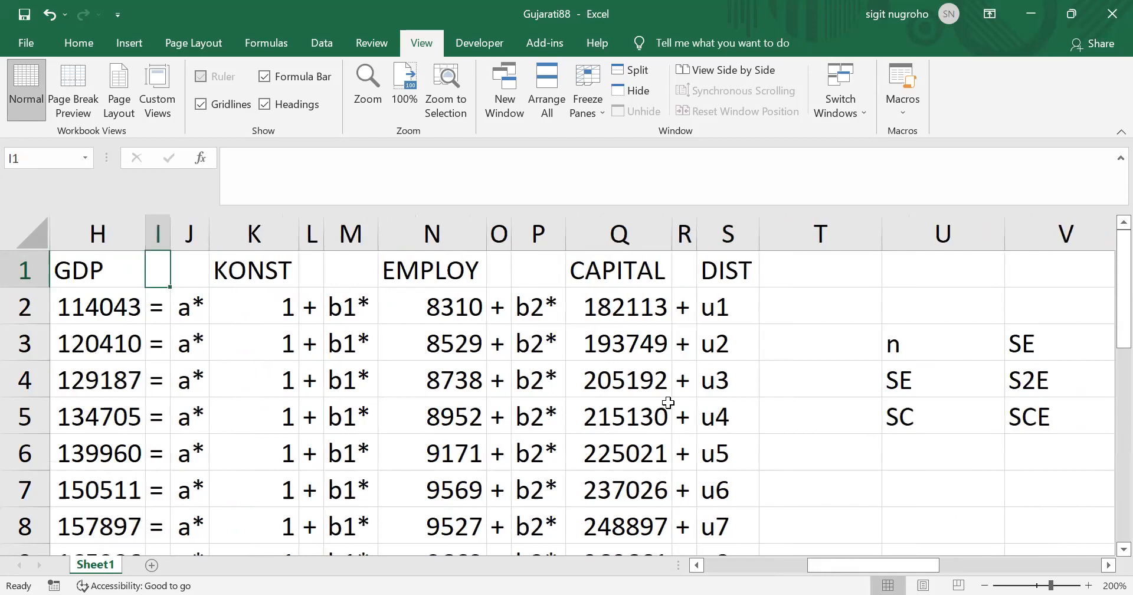
key("Right")
key("Right")
key("Right")
key("Right")
key("Right")
key("Right")
key("Right")
key("Right")
key("Right")
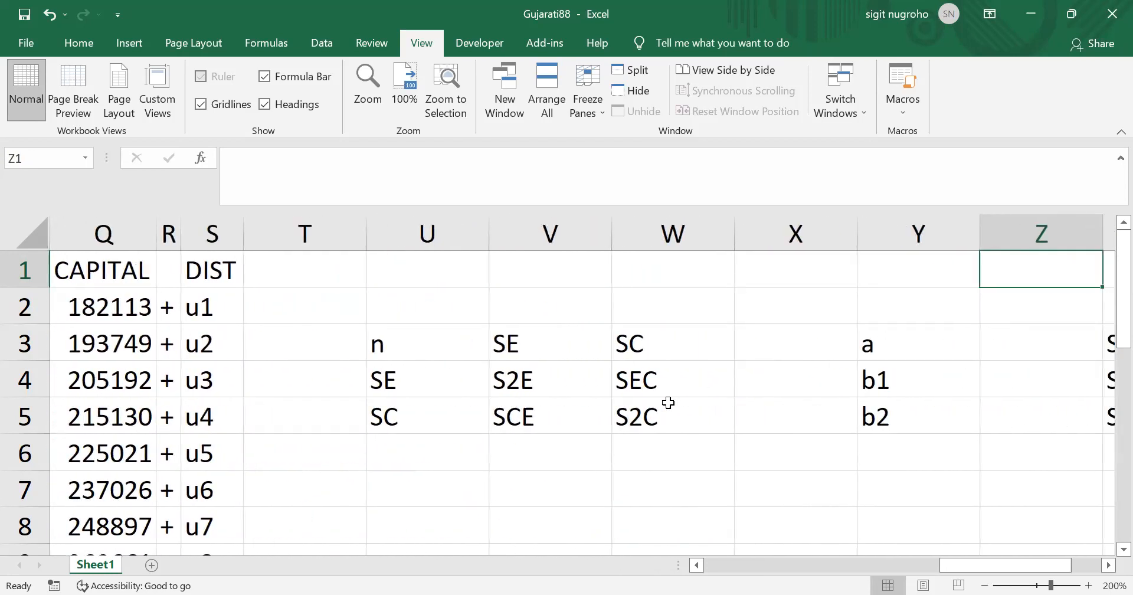
key("Right")
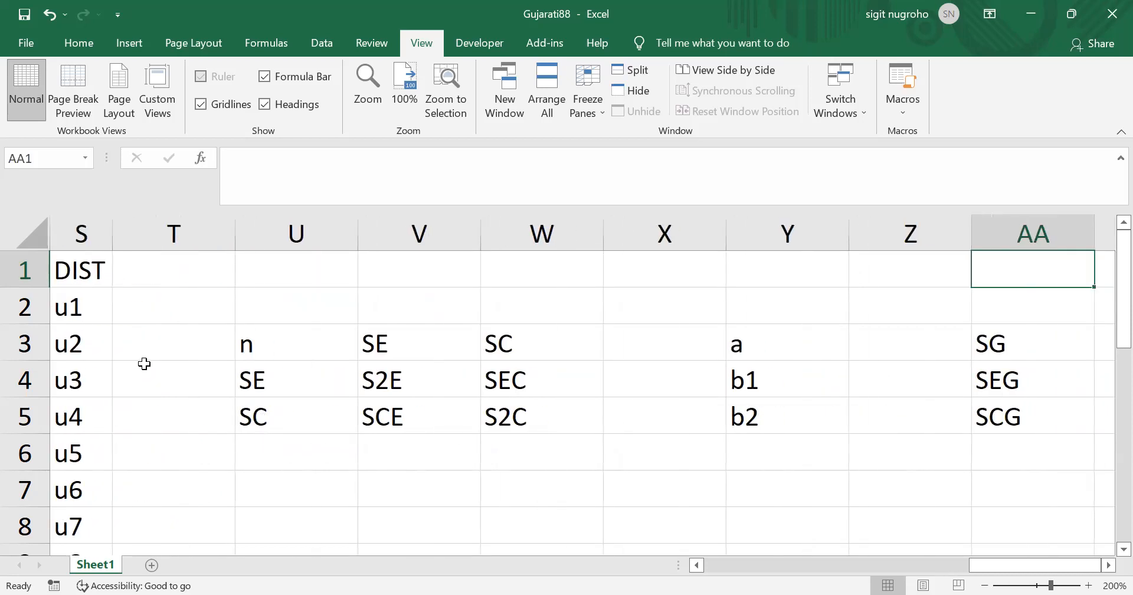
- Check the GDP column from the first observation in H2 to the last in H21, and return to its header
left_click(99, 304)
key("ctrl+Left")
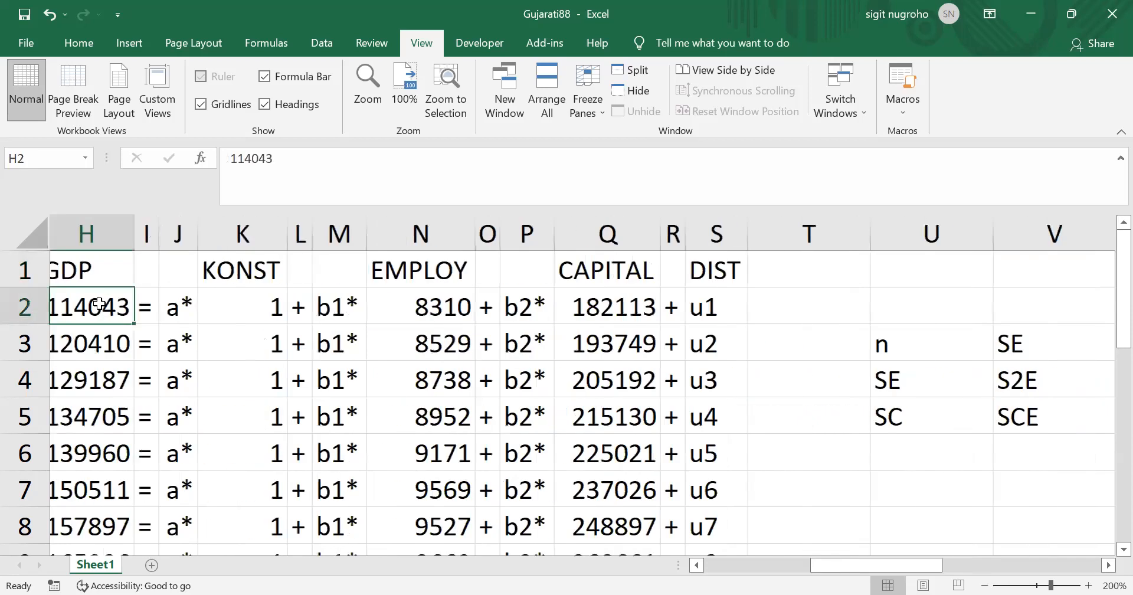
key("ctrl+Down")
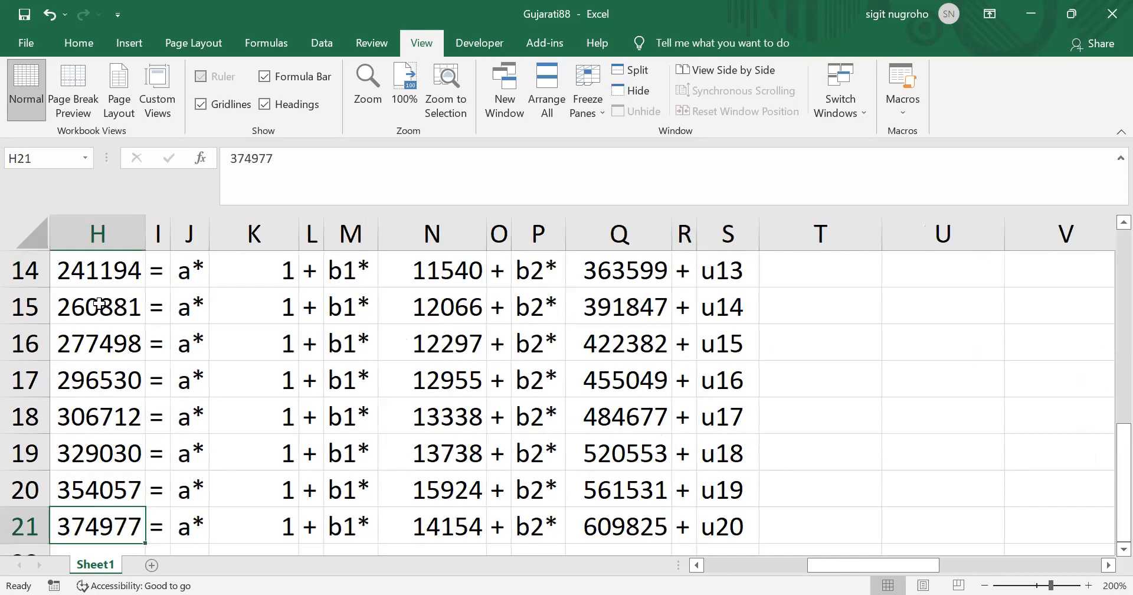
key("ctrl+Up")
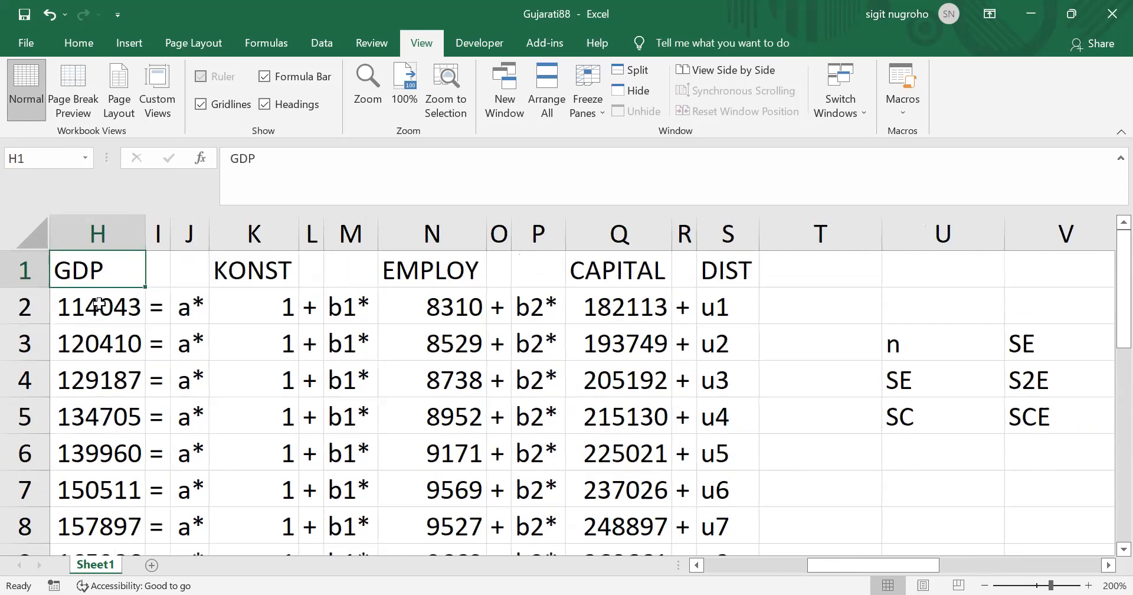
- Trace the first observation's equation in row 2 from its GDP value through the coefficient a, and return to the equals sign
key("Down")
key("Right")
key("Right")
key("Right")
key("Right")
key("Right")
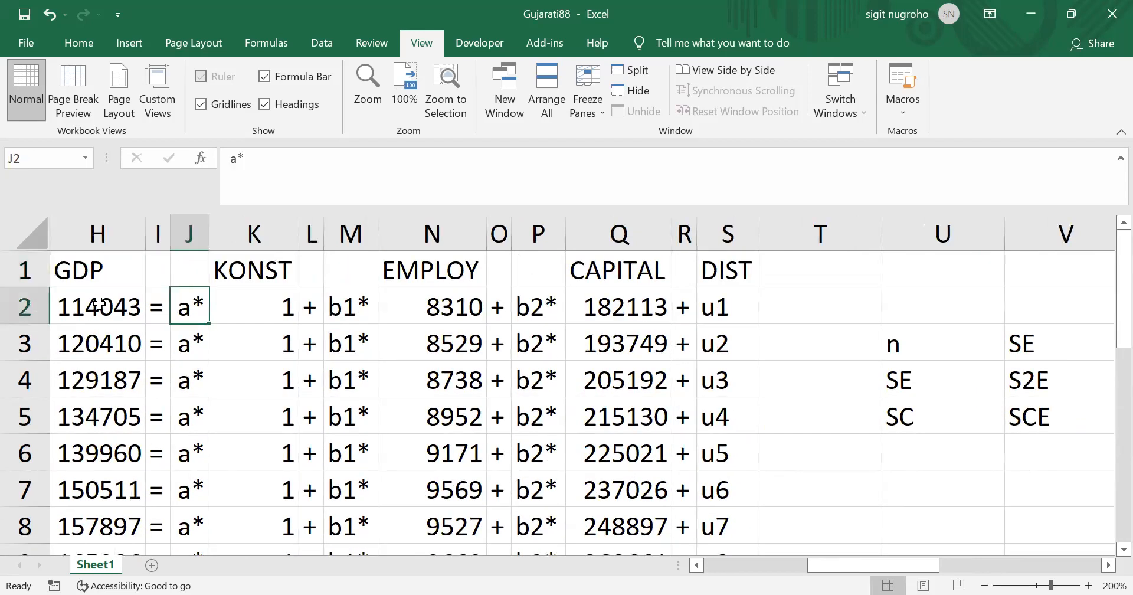
key("Left")
key("Left")
key("Left")
key("Left")
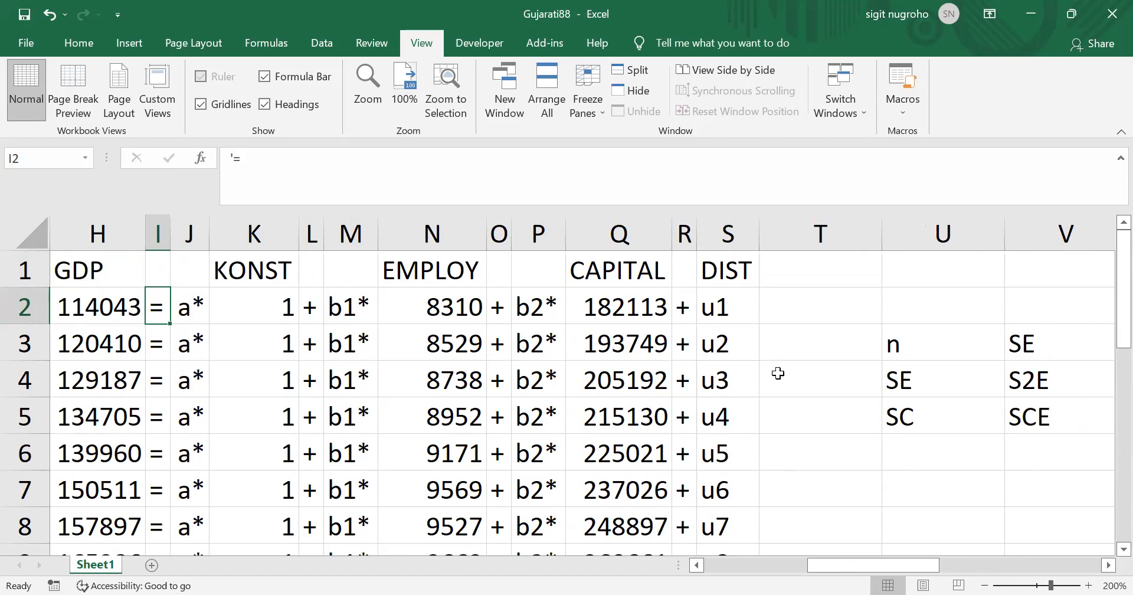
- Run through the DIST column twice from u1 to its last term, ending back on u1 in S2
left_click(748, 305)
key("shift+Down")
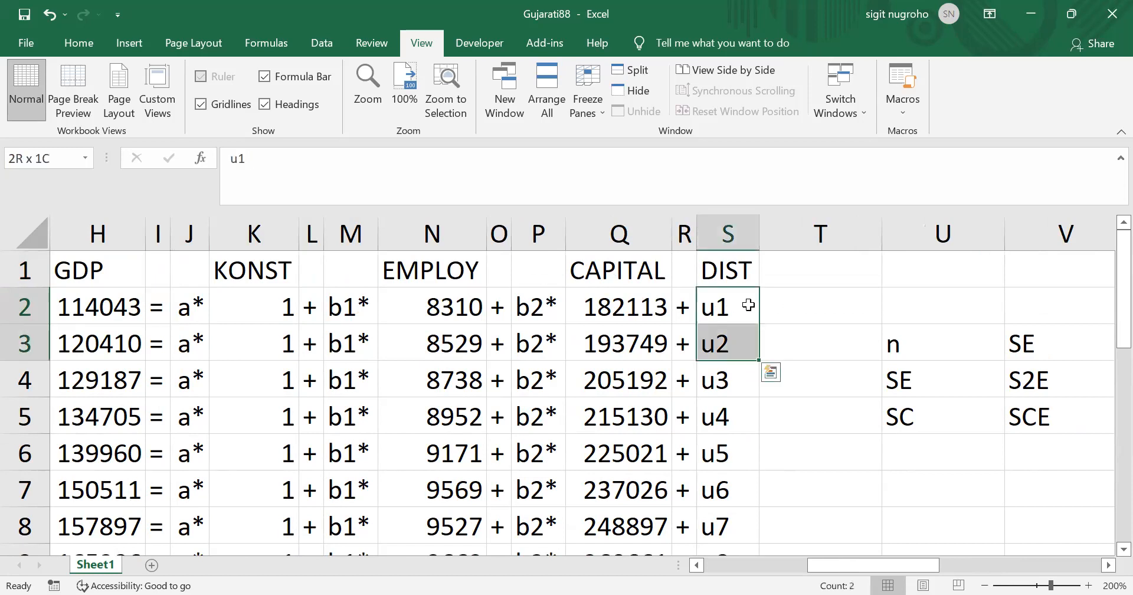
key("ctrl+Down")
key("ctrl+Up")
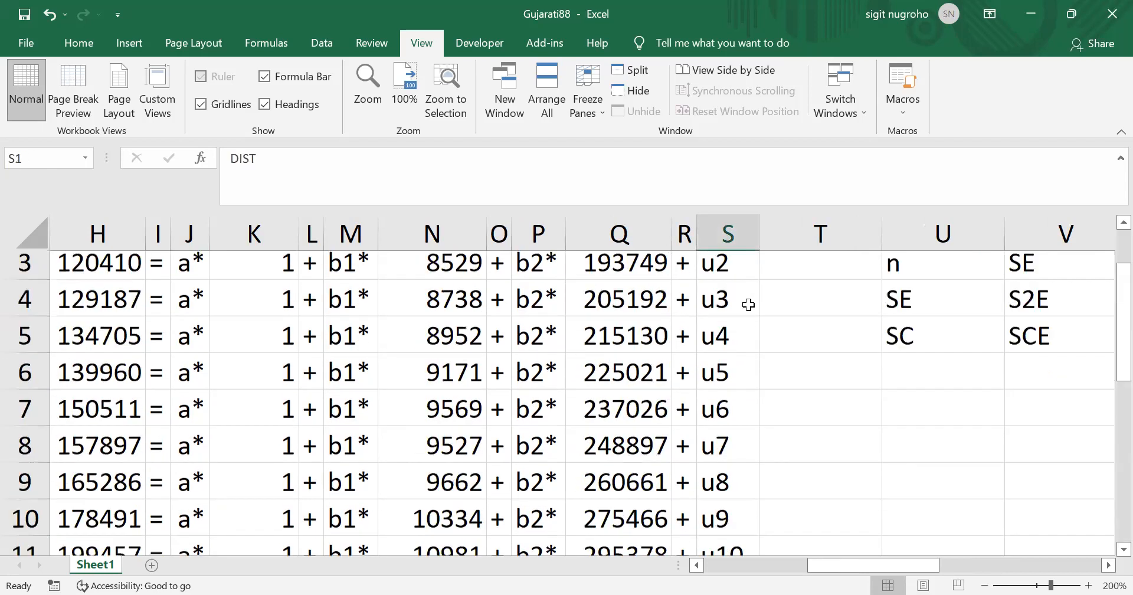
key("Down")
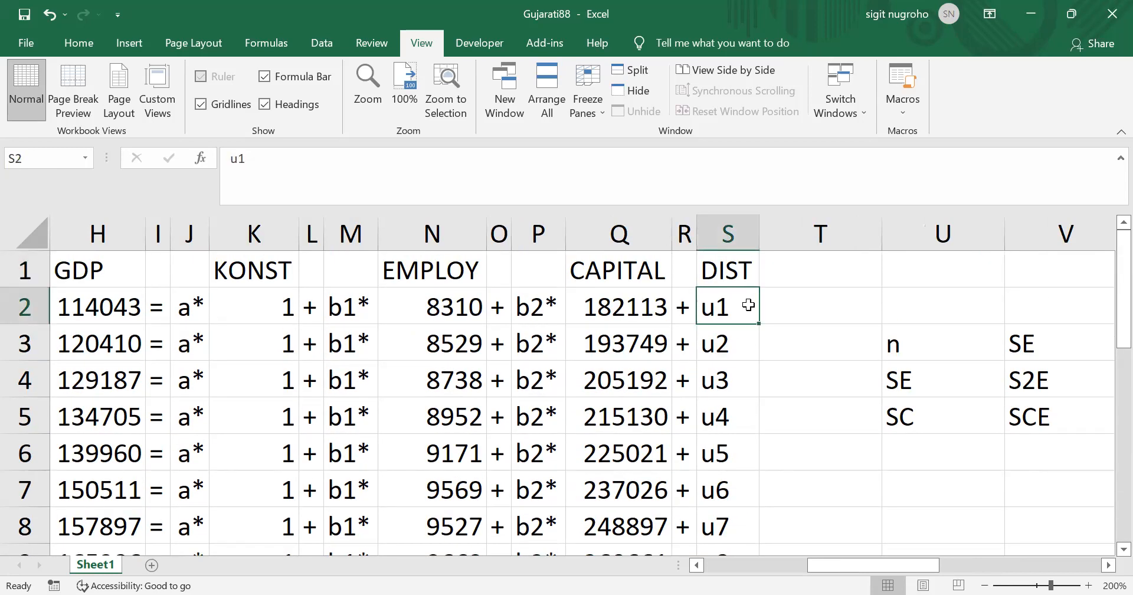
key("ctrl+Down")
key("ctrl+Up")
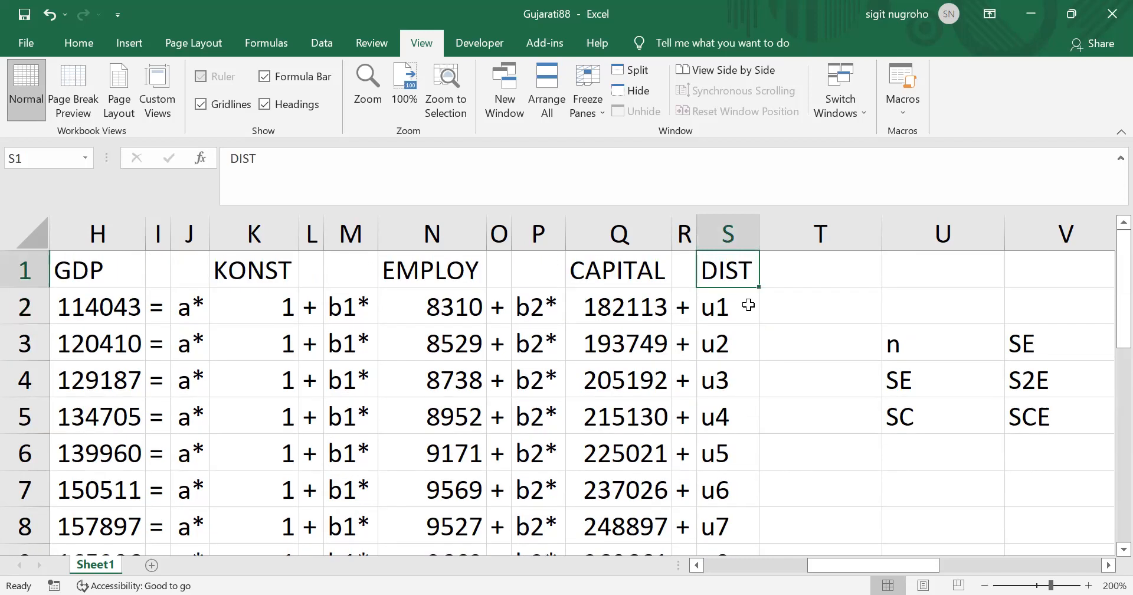
key("Down")
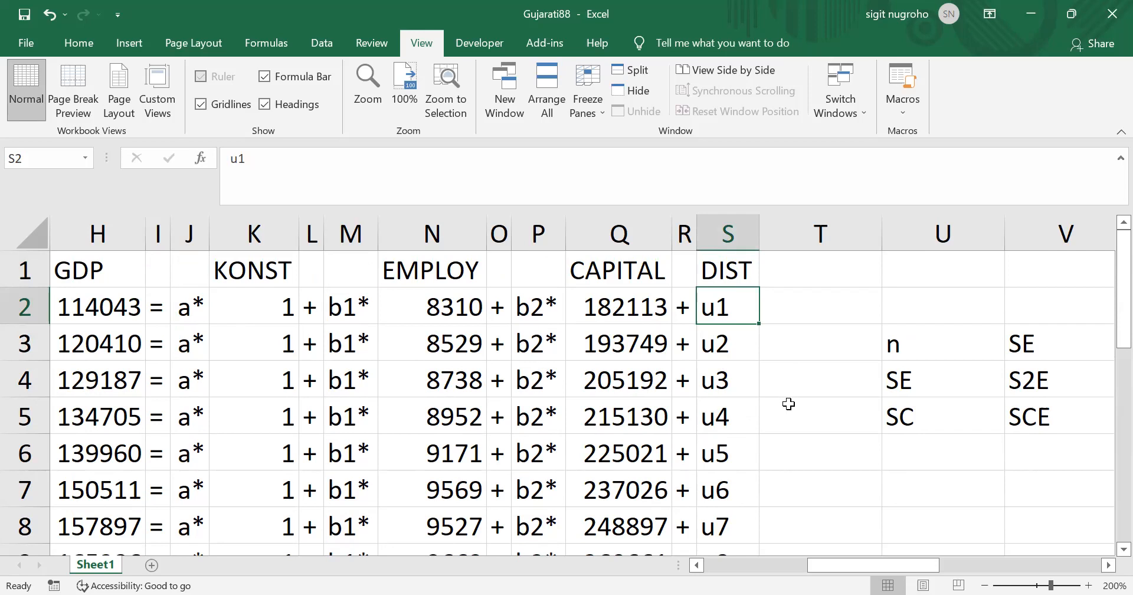
- Survey the normal equations in matrix form along row 7 from column U to AA, and return to T7
left_click(924, 493)
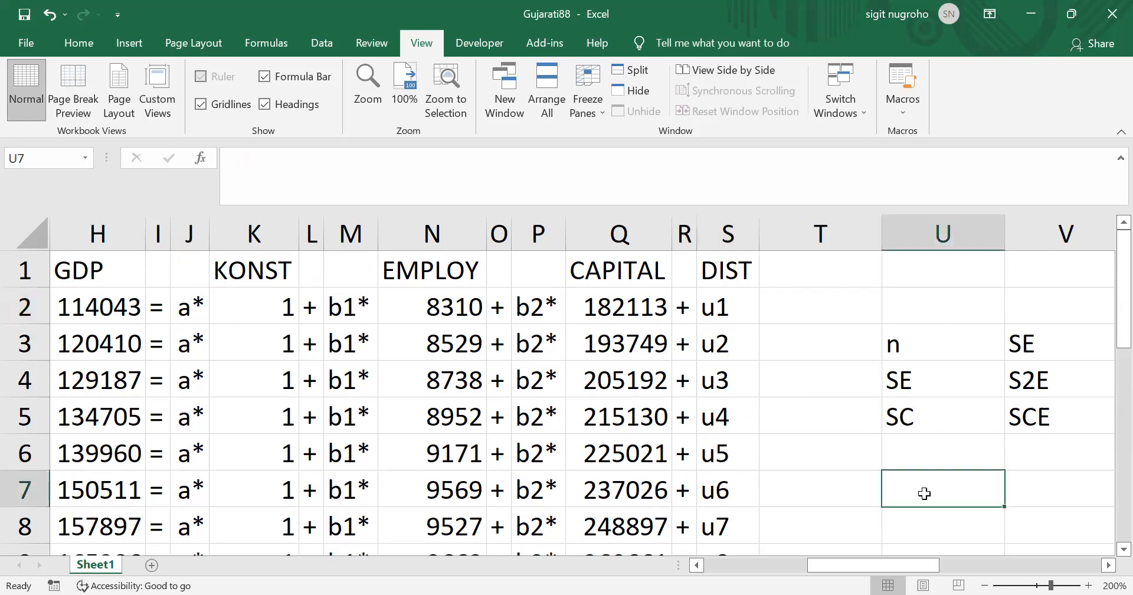
key("Right")
key("Right")
key("Right")
key("Right")
key("Right")
key("Right")
key("Right")
key("Right")
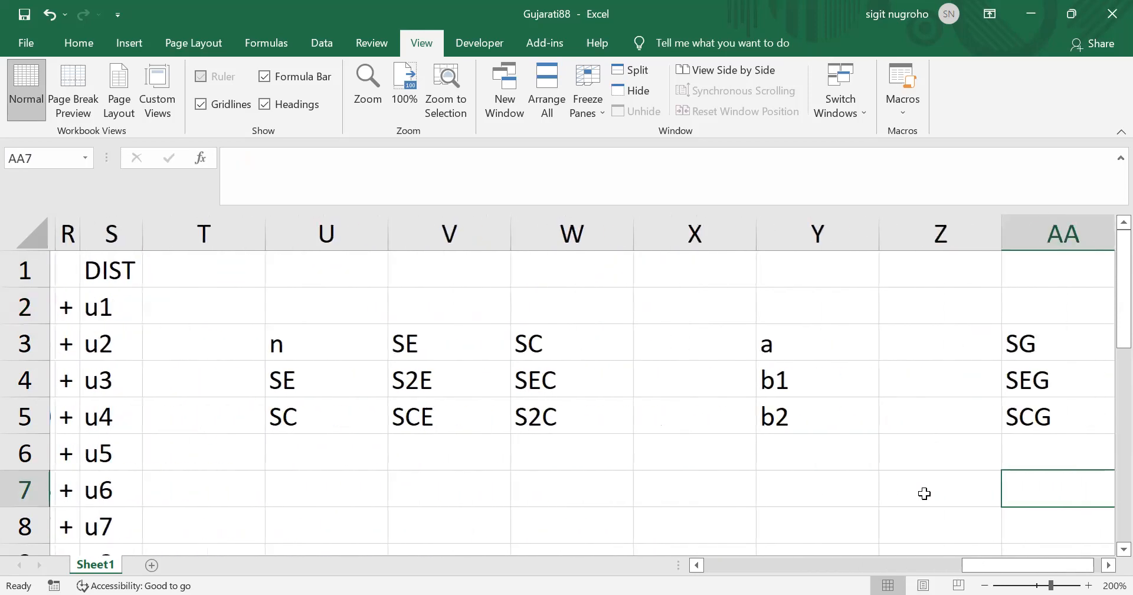
key("Left")
key("Left")
key("Left")
key("Left")
key("Left")
key("Left")
key("Left")
key("Left")
key("Left")
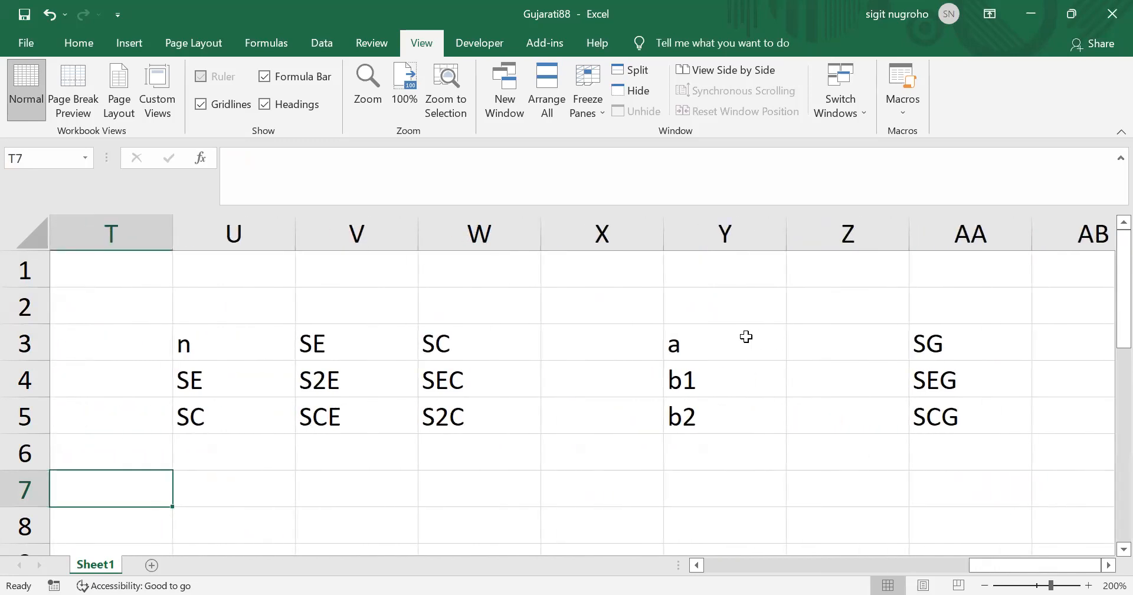
- Highlight the unknown coefficients a, b1 and b2 in Y3:Y5 with a yellow fill
left_click_drag(699, 349, 711, 413)
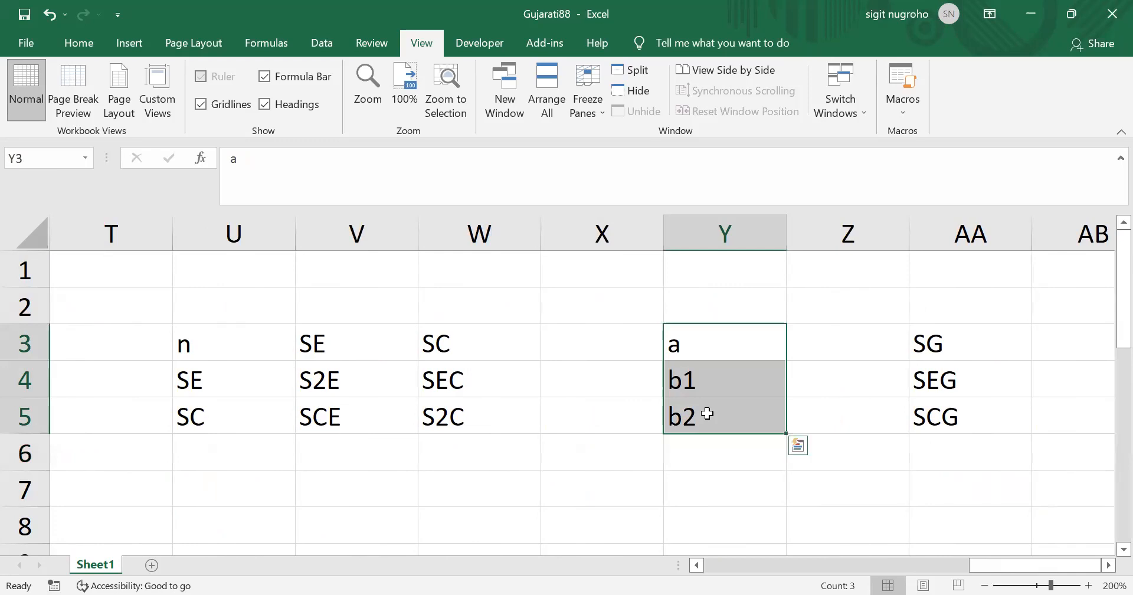
left_click(59, 45)
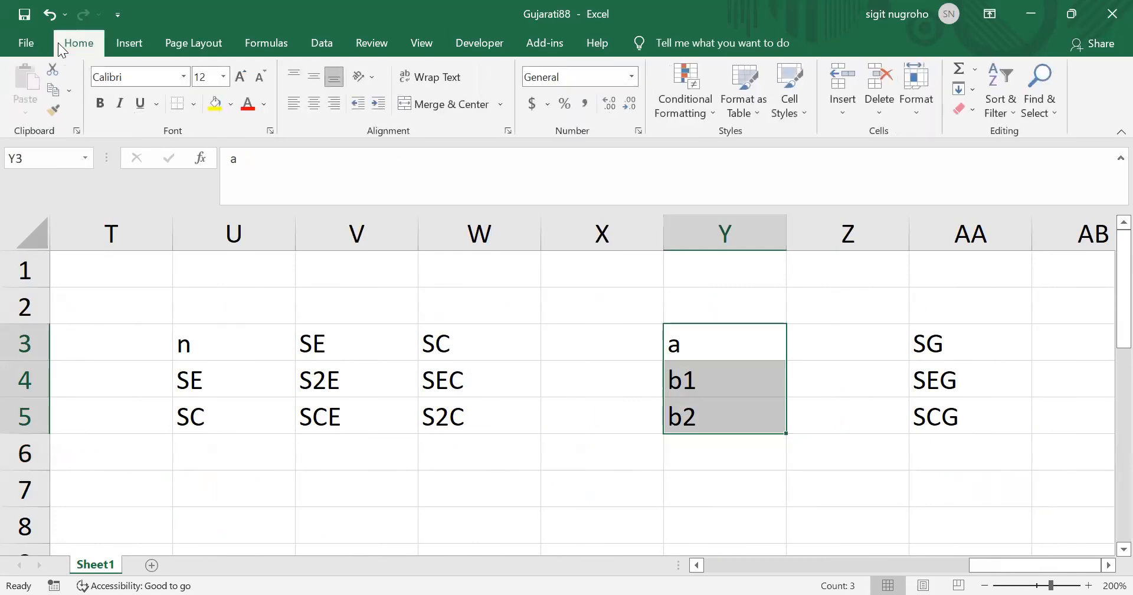
left_click(215, 105)
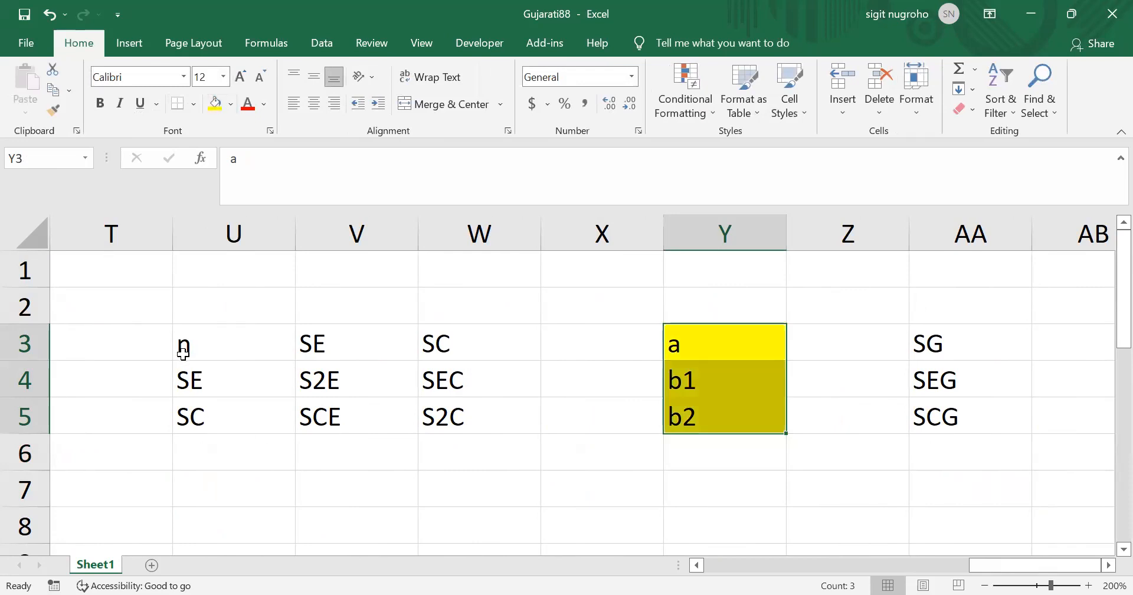
- Examine the entries n, SE and SC in the first row of the matrix of sums, U3:W3
left_click(201, 350)
key("Down")
key("Down")
key("Down")
key("Down")
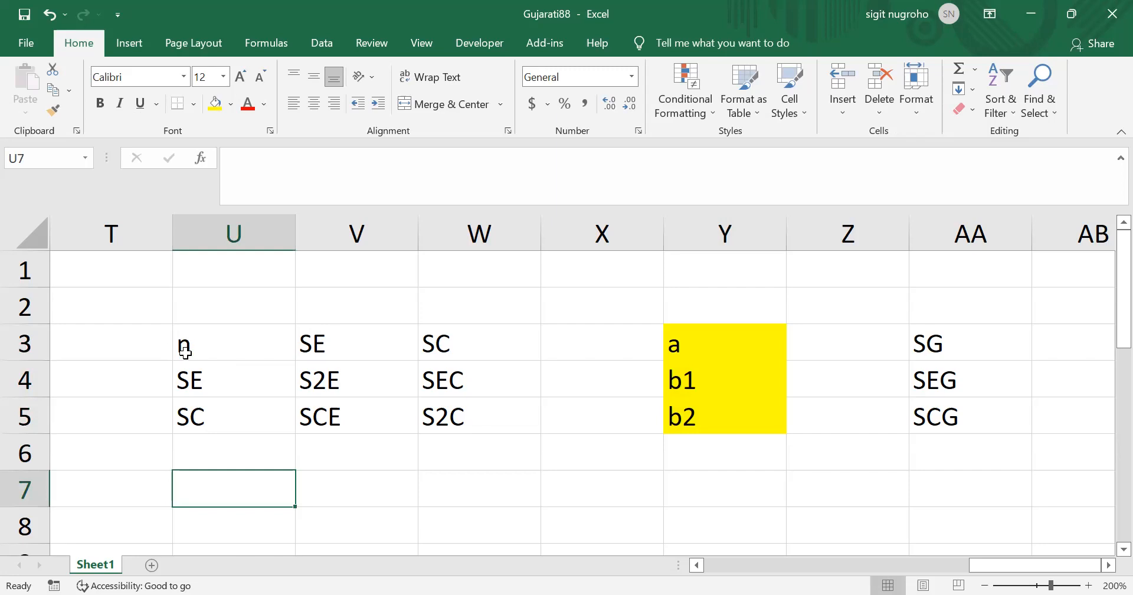
left_click(321, 344)
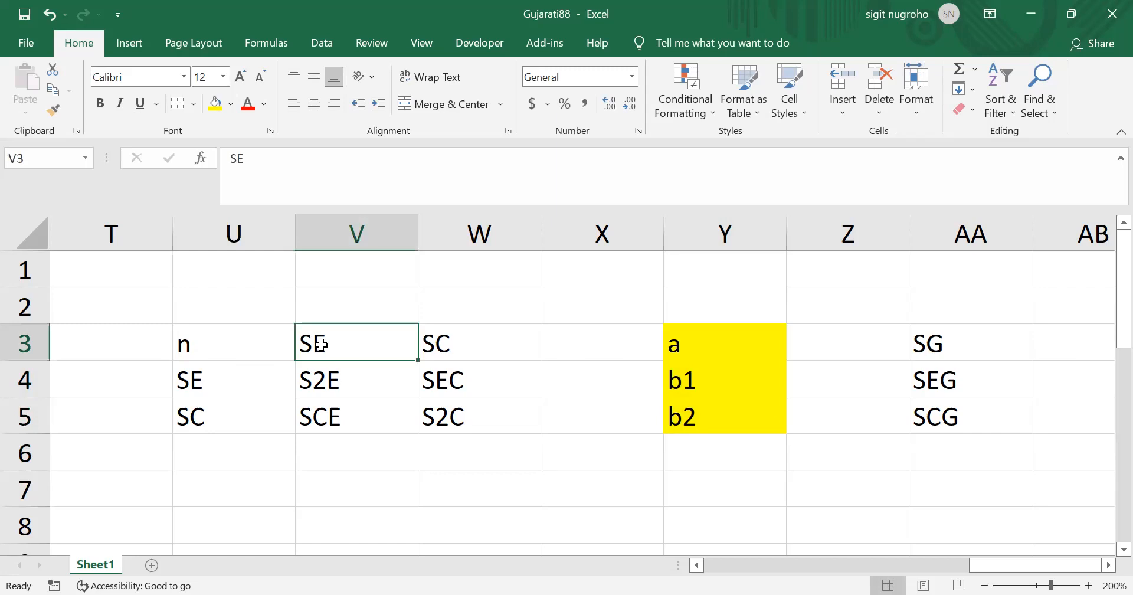
left_click(449, 342)
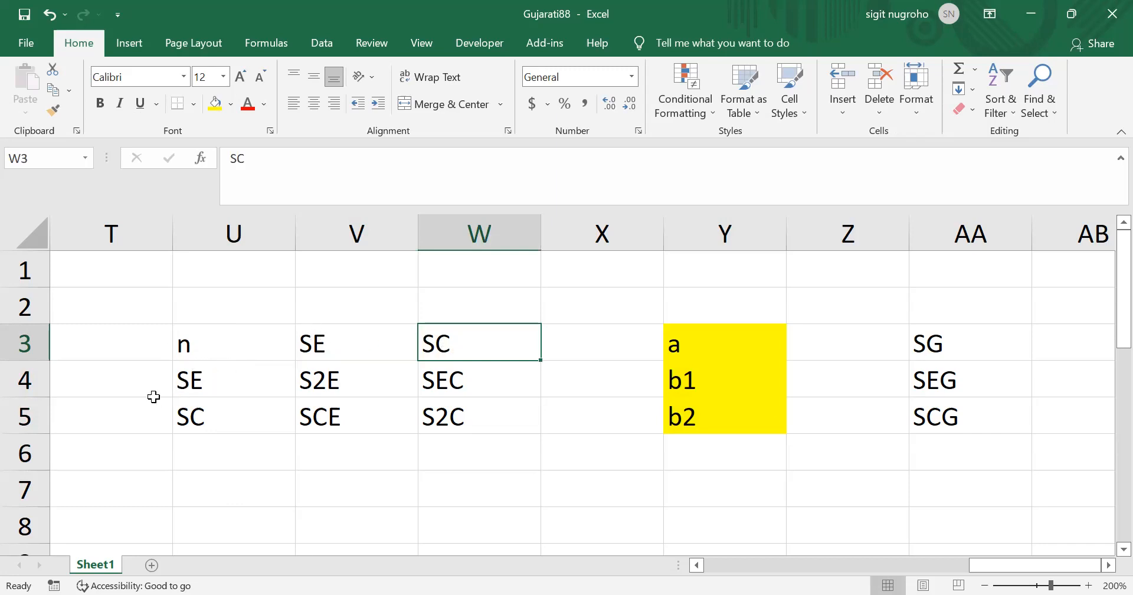
- Examine the squared-sum and cross-product entries S2E, S2C and SEC in the matrix of sums
left_click(330, 380)
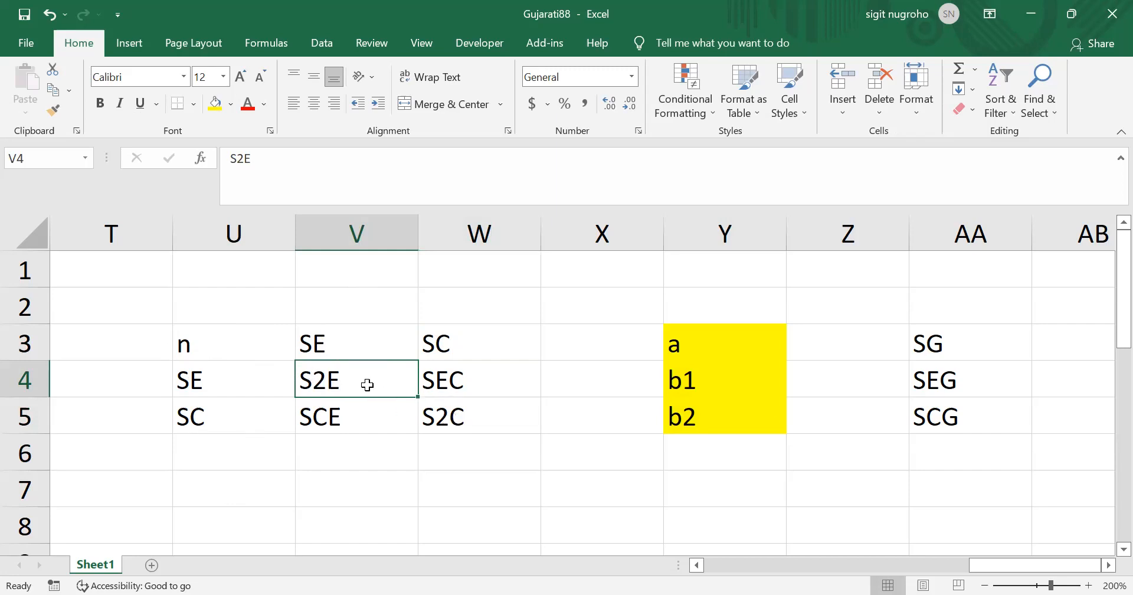
left_click(442, 416)
left_click(445, 382)
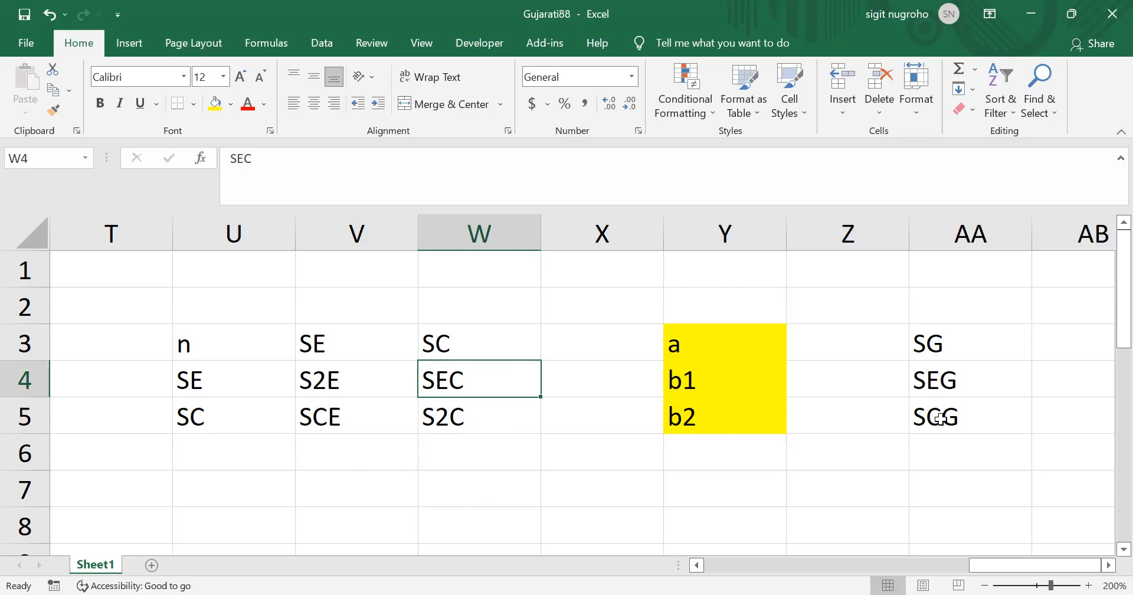
- Return to the GDP column and define the name GDPdata for its values in H2:H21
left_click(216, 499)
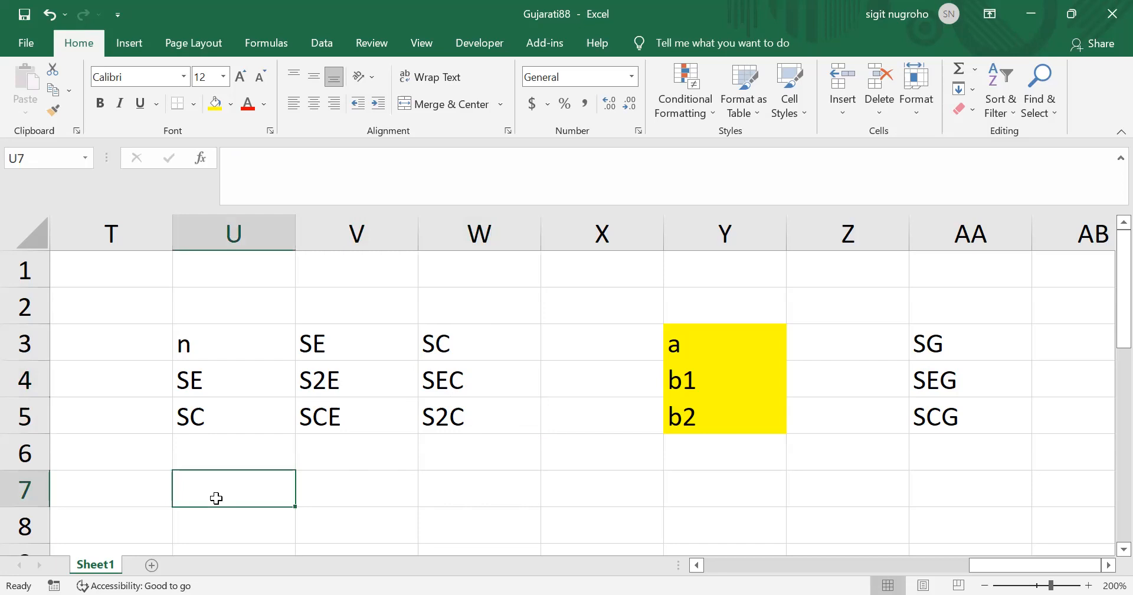
key("Left")
key("Left")
key("Left")
key("Left")
key("Left")
key("Left")
key("Left")
key("Left")
key("Left")
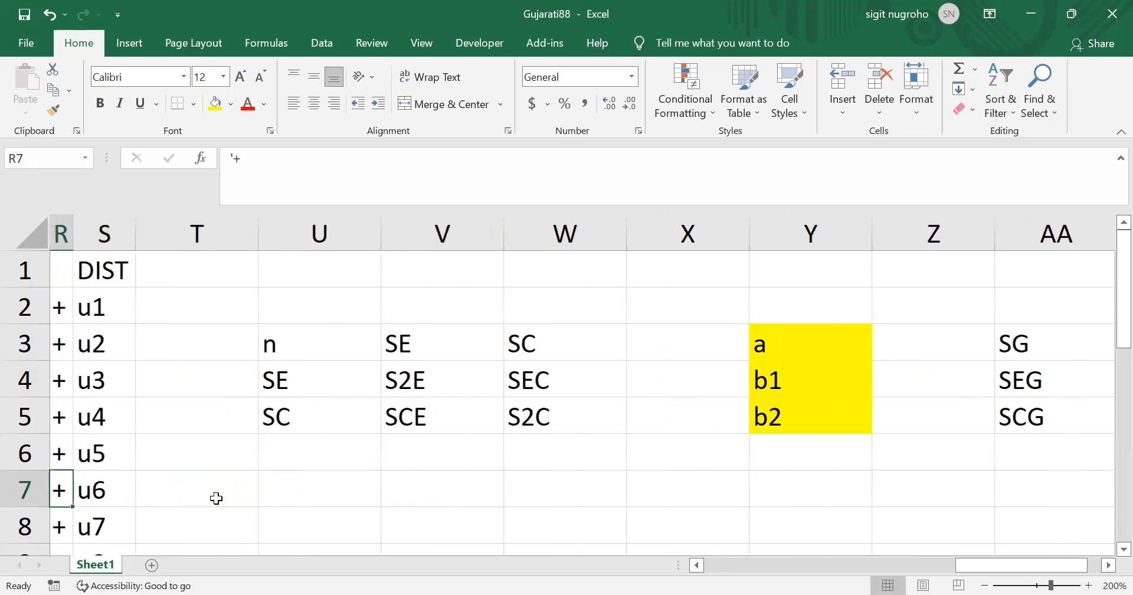
key("Left")
key("Left")
key("Left")
key("Left")
key("Left")
key("Left")
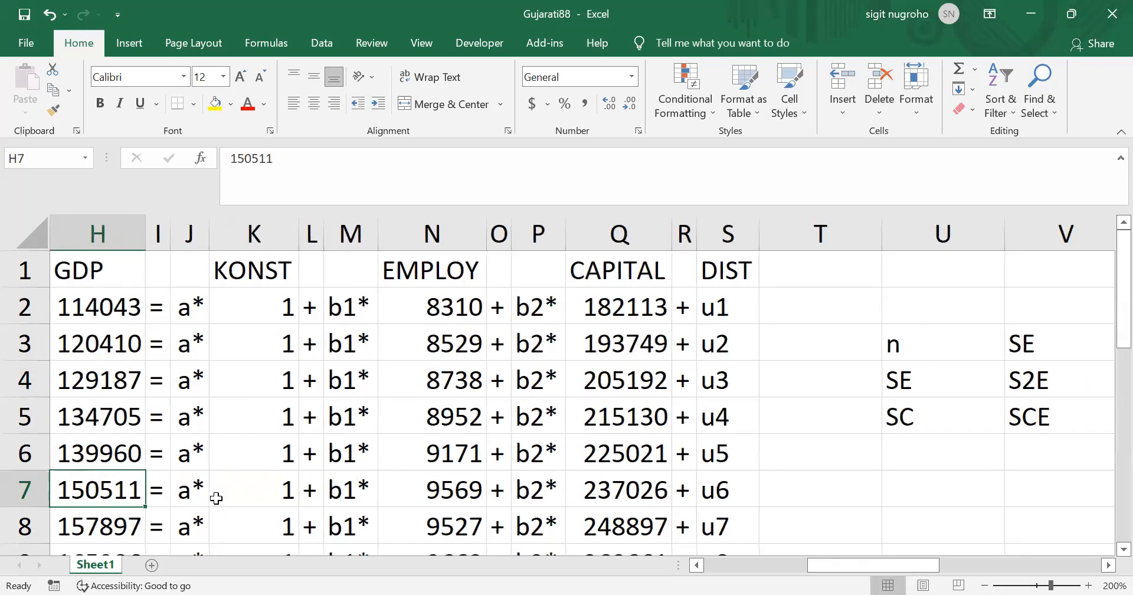
left_click(340, 307)
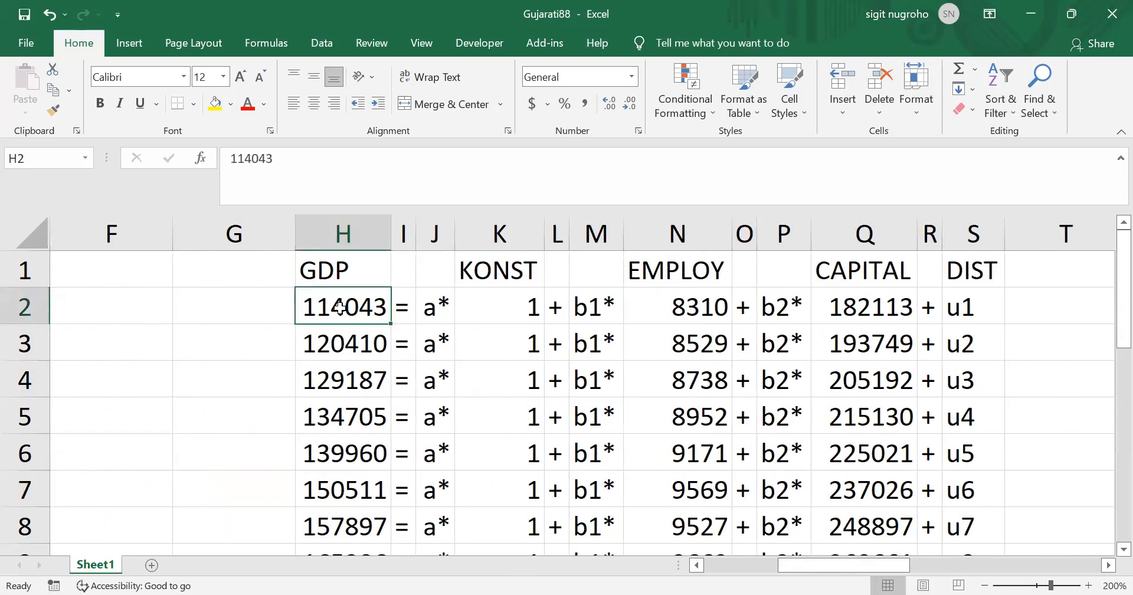
key("ctrl+shift+Down")
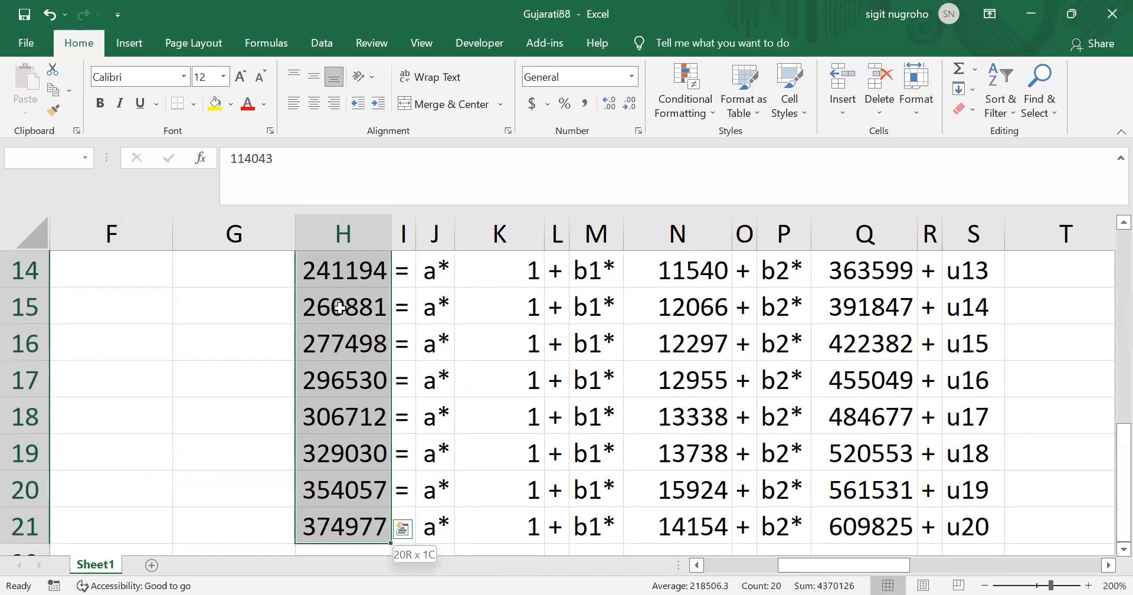
left_click(43, 158)
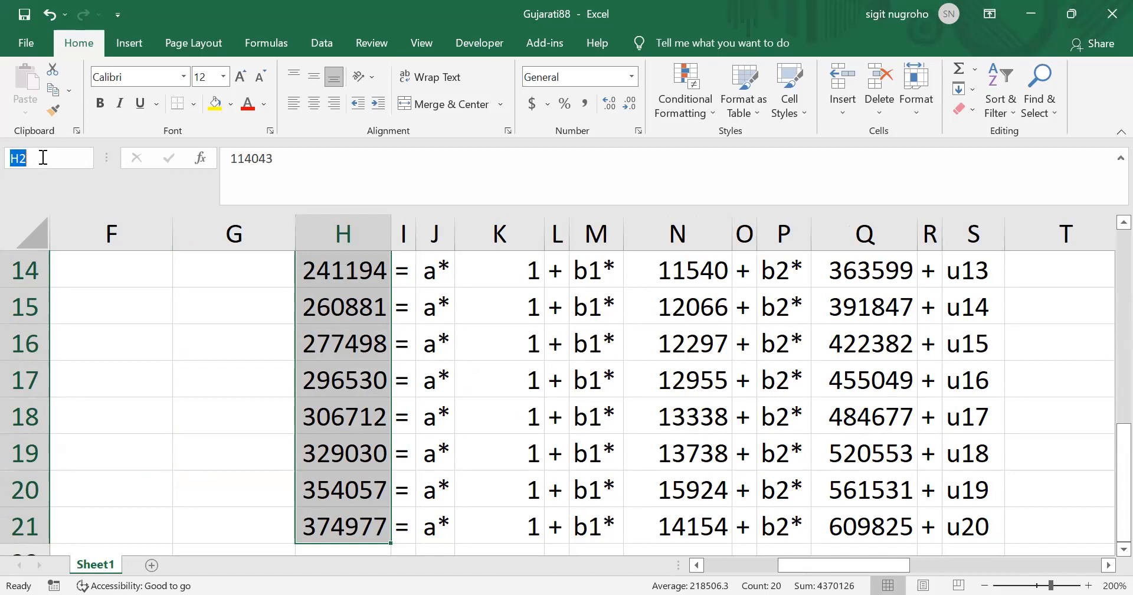
type("GDPdata")
key("Return")
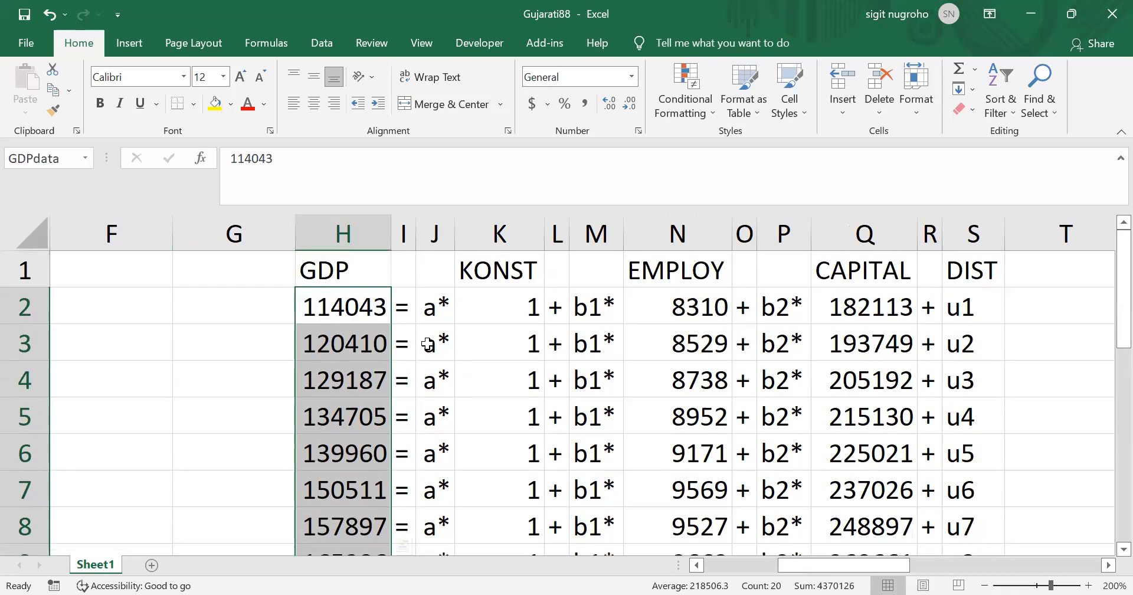
- Define the name EMPLOY for the employment values in N2:N21
left_click(695, 307)
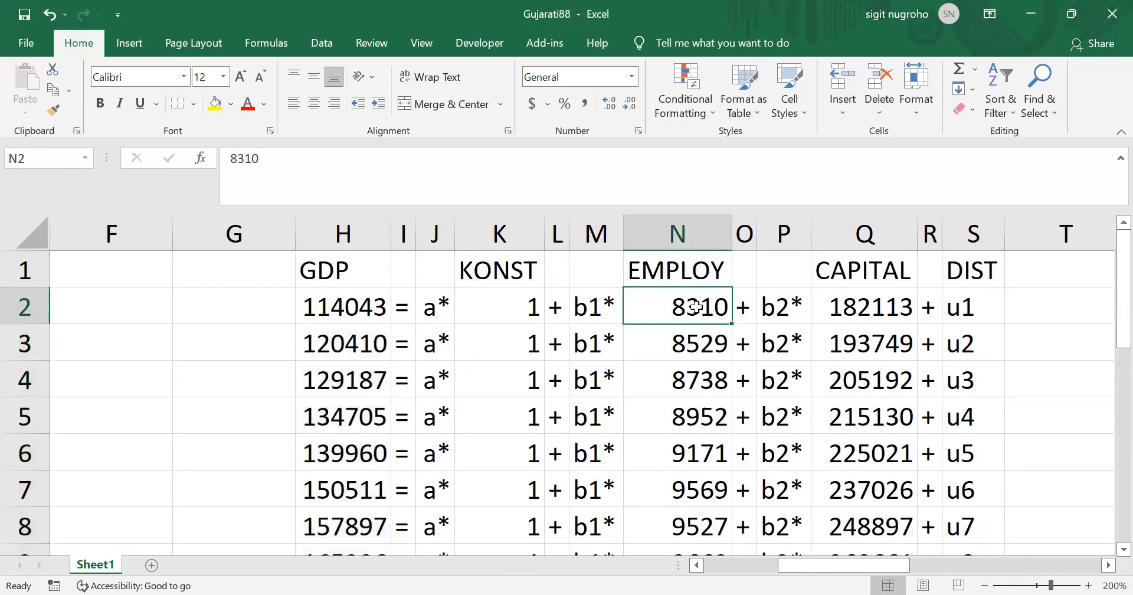
key("ctrl+shift+Down")
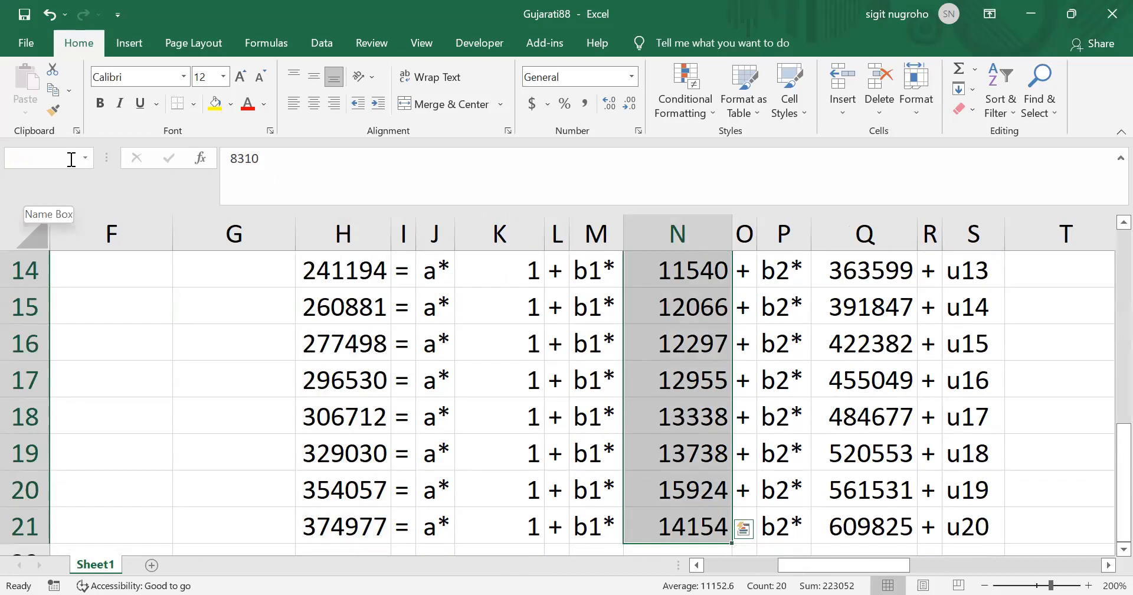
type("EMPLOY")
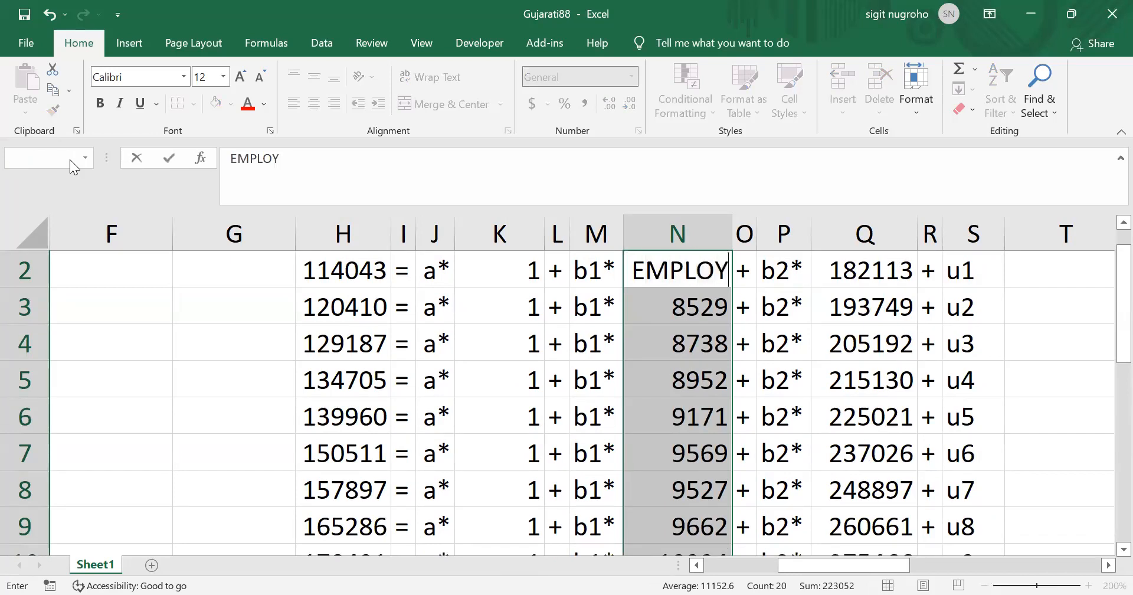
key("Escape")
left_click(71, 159)
type("E")
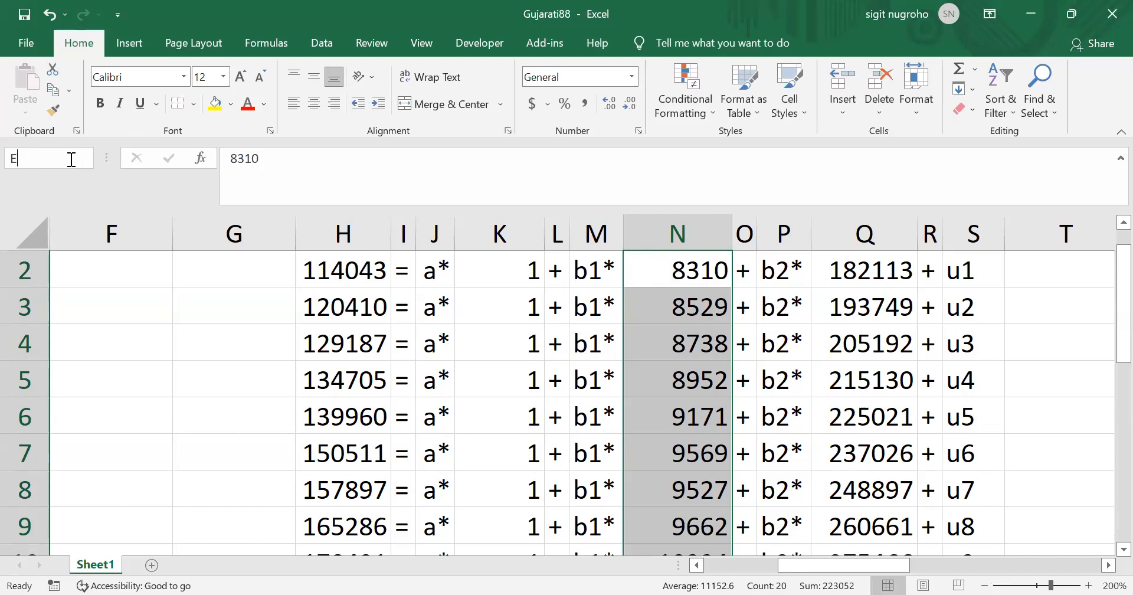
type("MPLOY")
key("Return")
- Define the name CAPITAL for the capital values in Q2:Q21
key("Right")
key("Right")
key("Right")
key("Up")
key("Down")
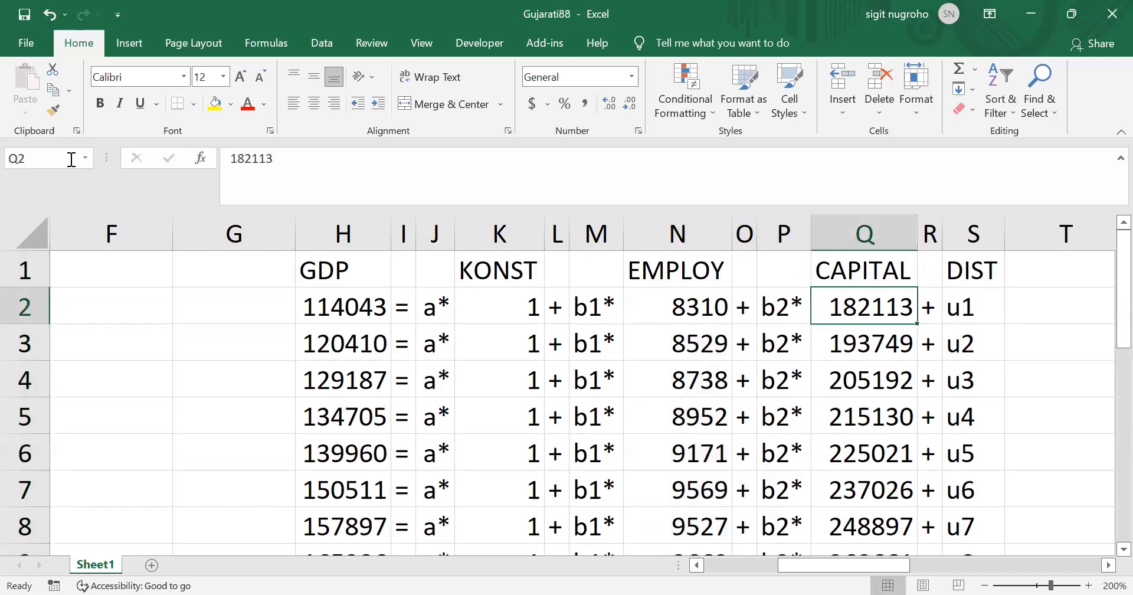
key("ctrl+shift+Down")
left_click(28, 155)
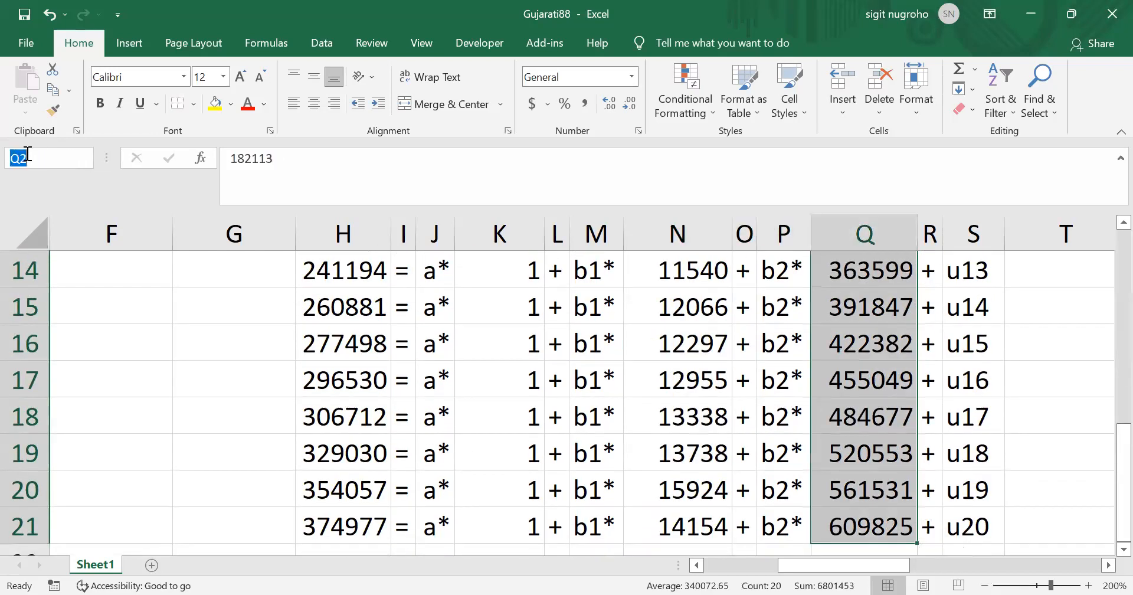
type("CAPITAL")
key("Return")
- Calculate n in U7, below the symbolic matrix of sums, with the formula =COUNT(GDPdata)
key("Right")
key("Right")
key("Right")
key("Right")
key("Right")
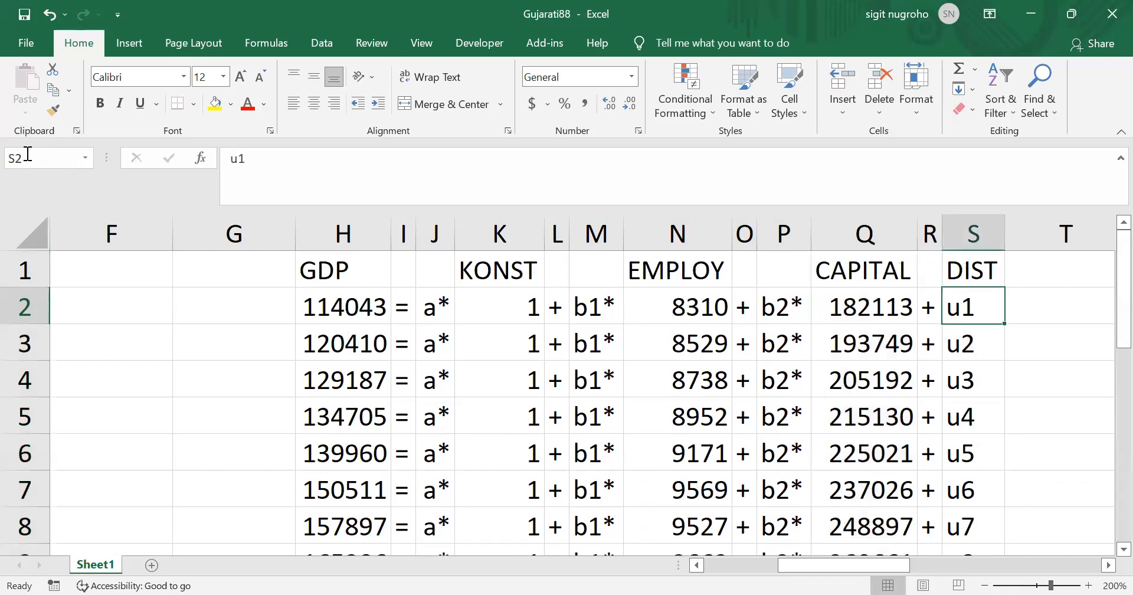
key("Right")
key("Right")
key("Down")
key("Down")
key("Down")
key("Down")
key("Down")
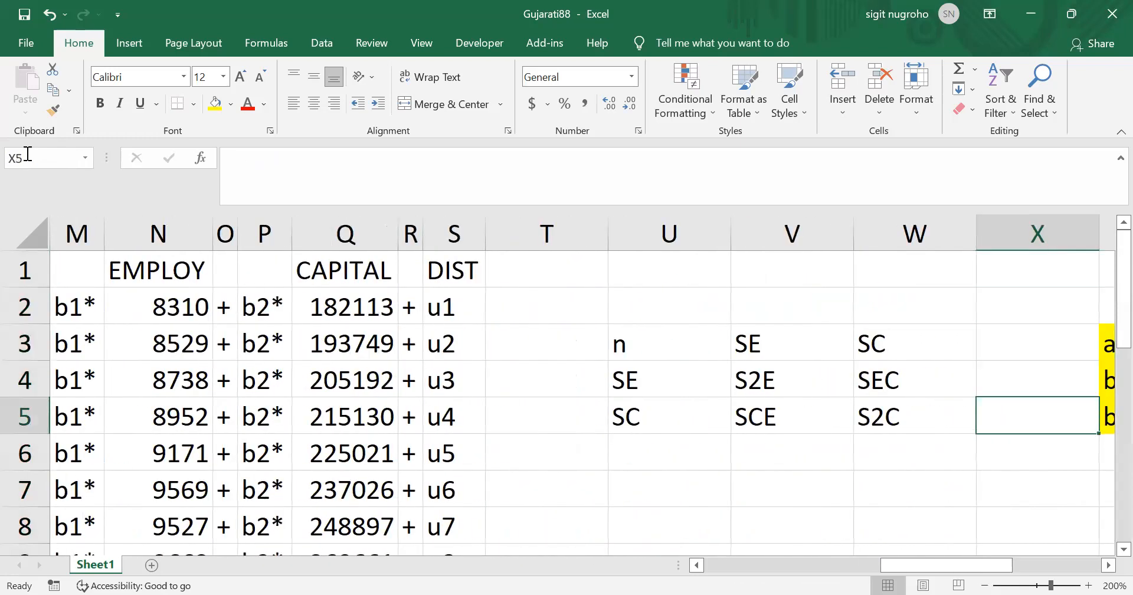
key("Left")
key("Left")
key("Left")
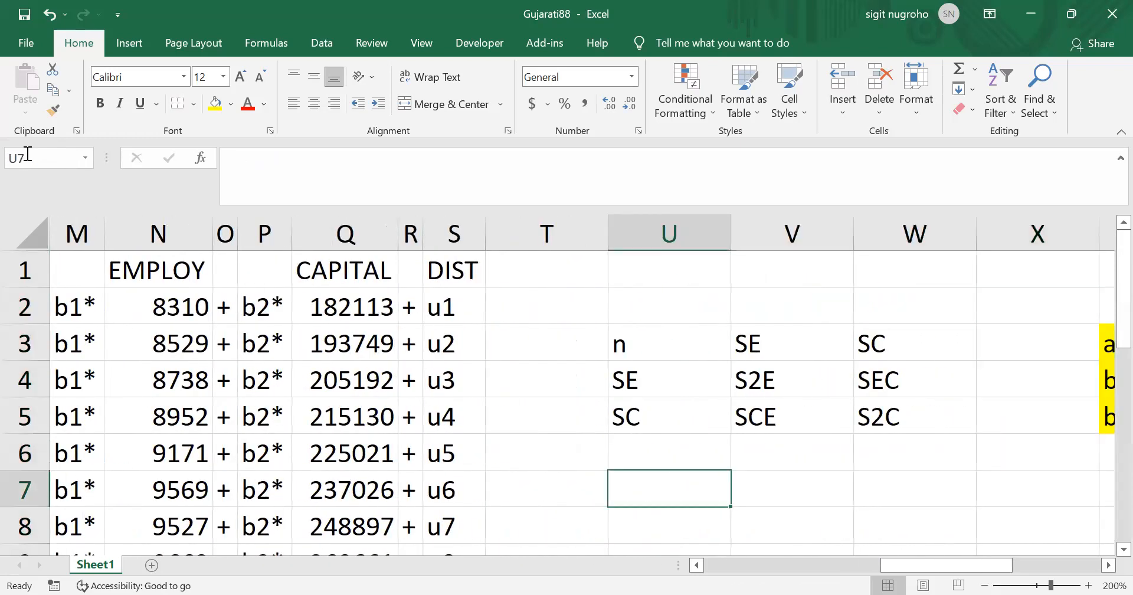
type("=")
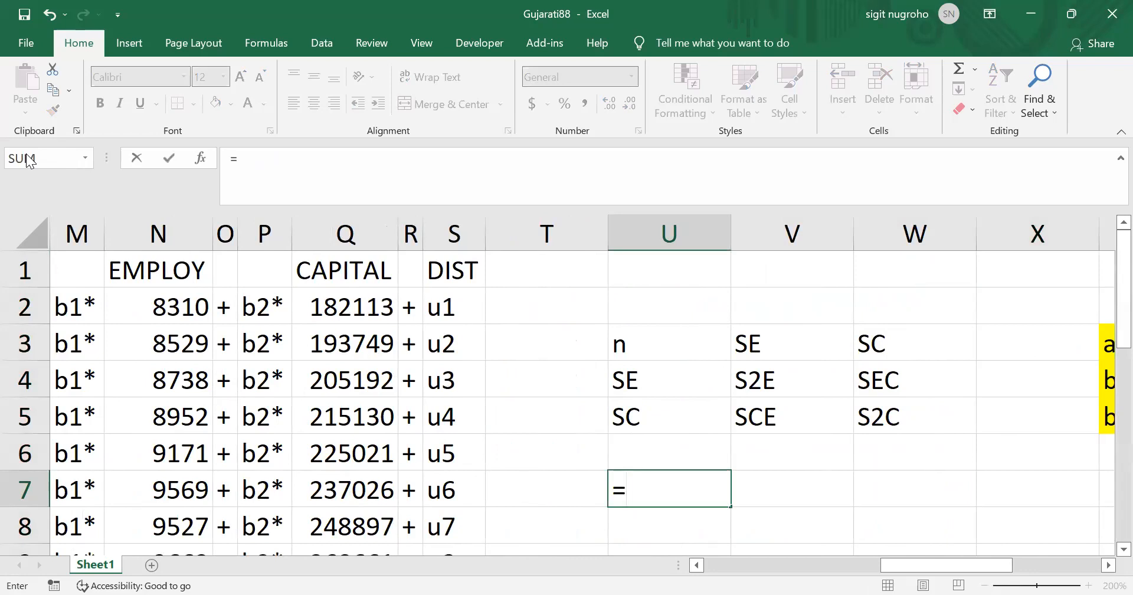
type("count(")
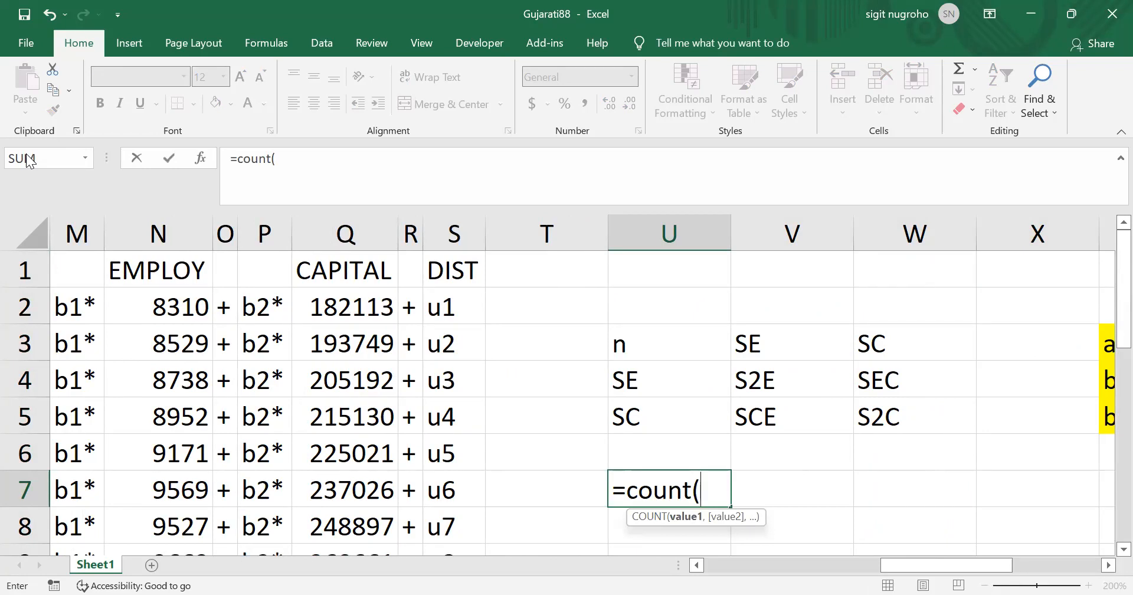
type("GDPdata")
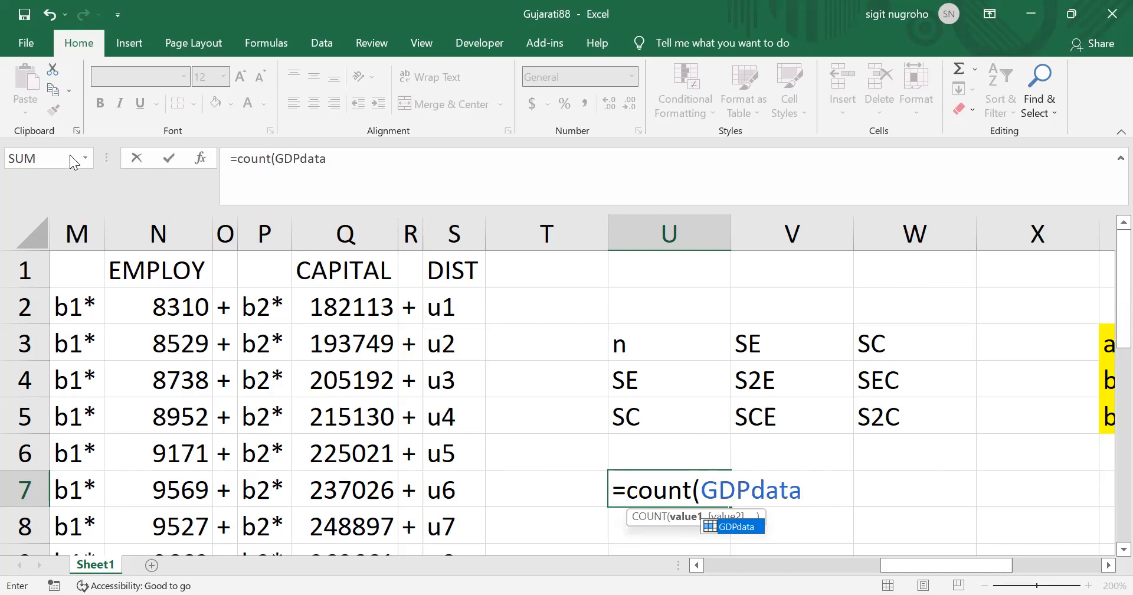
type(")")
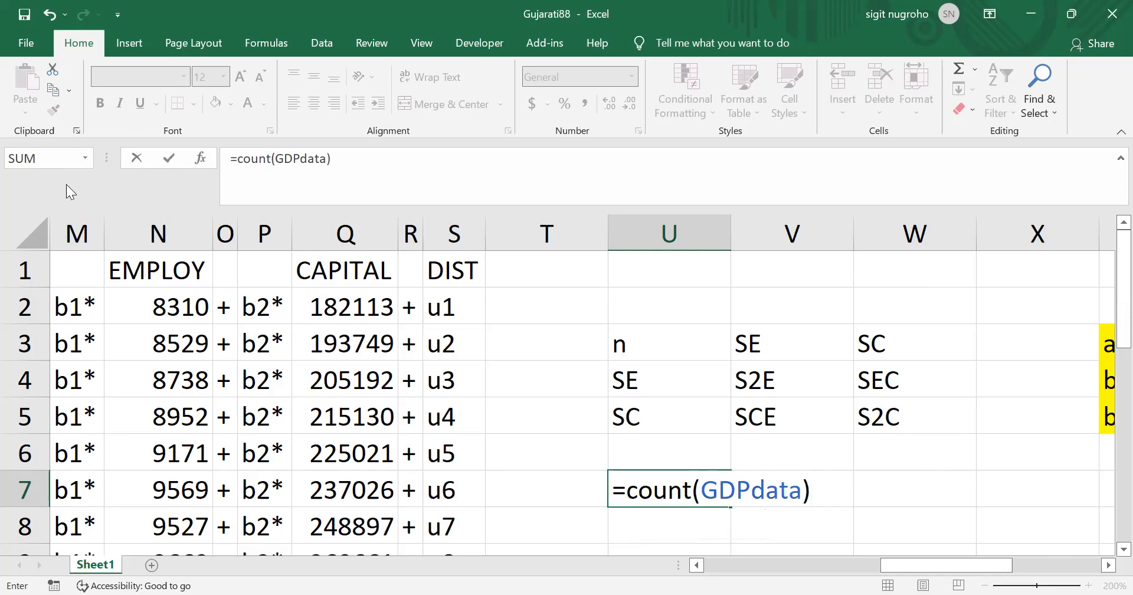
key("Return")
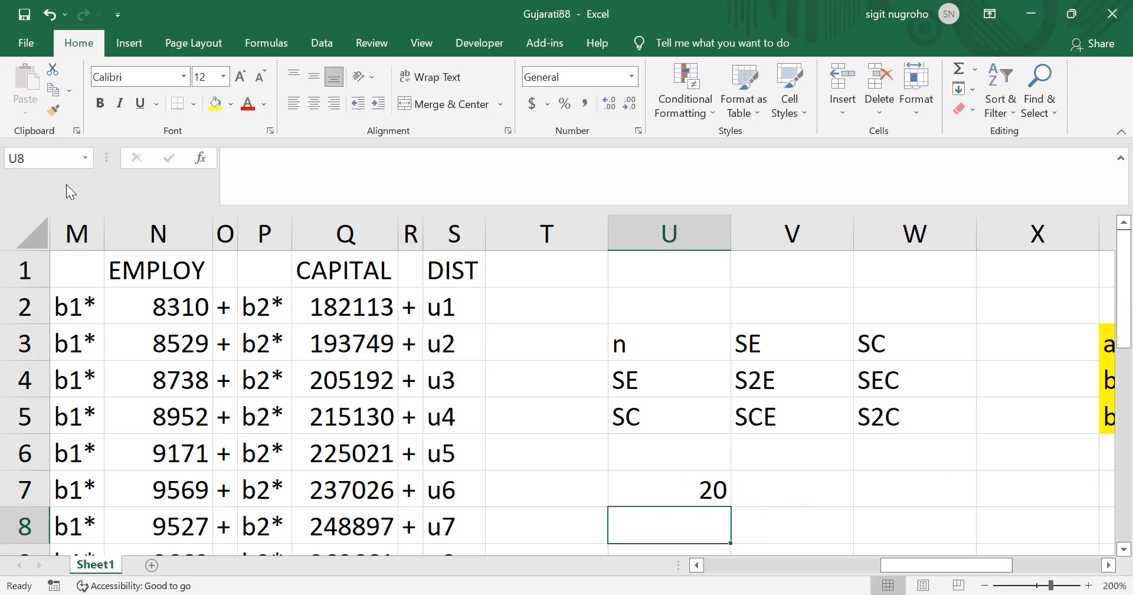
- Calculate the employment sum SE in V7 with the formula =SUM(EMPLOY)
key("Up")
key("Right")
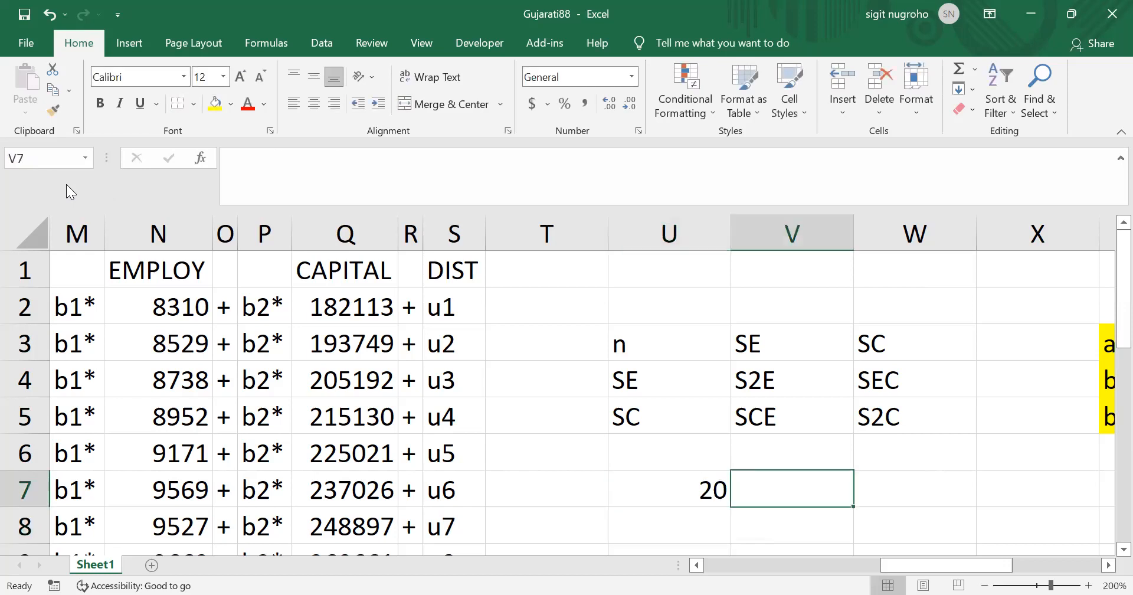
type("=")
type("xum")
key("BackSpace")
key("BackSpace")
key("BackSpace")
type("sum")
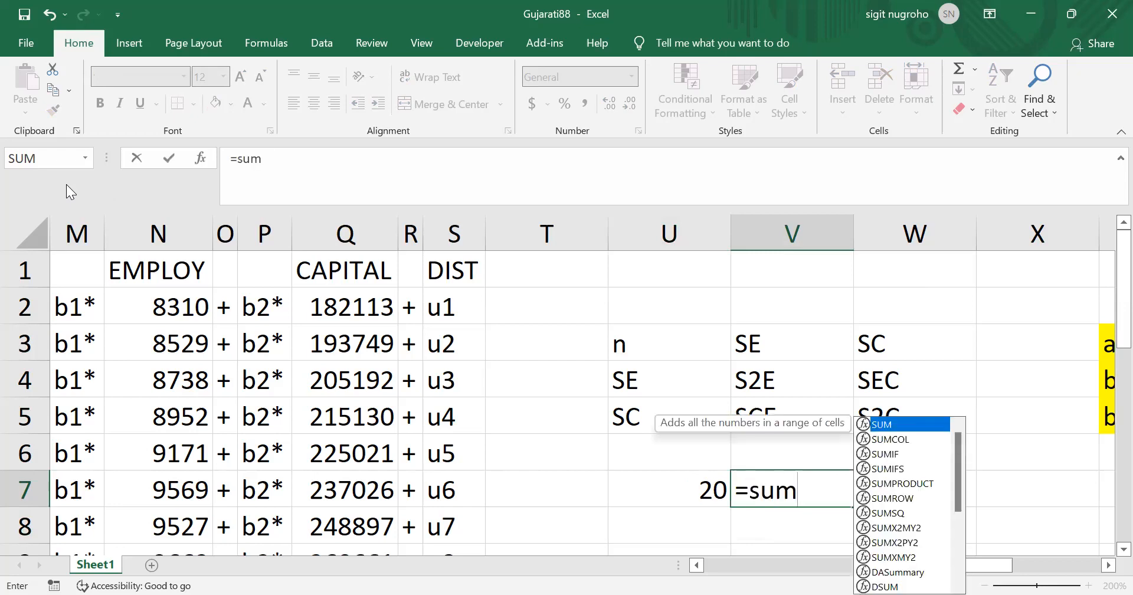
type("(")
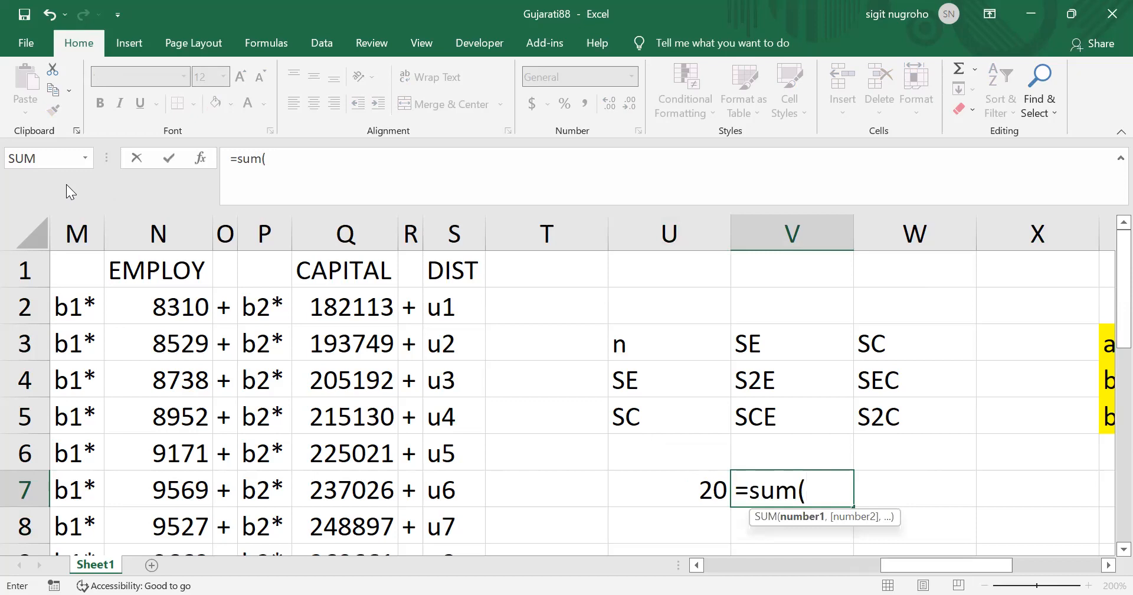
type("E")
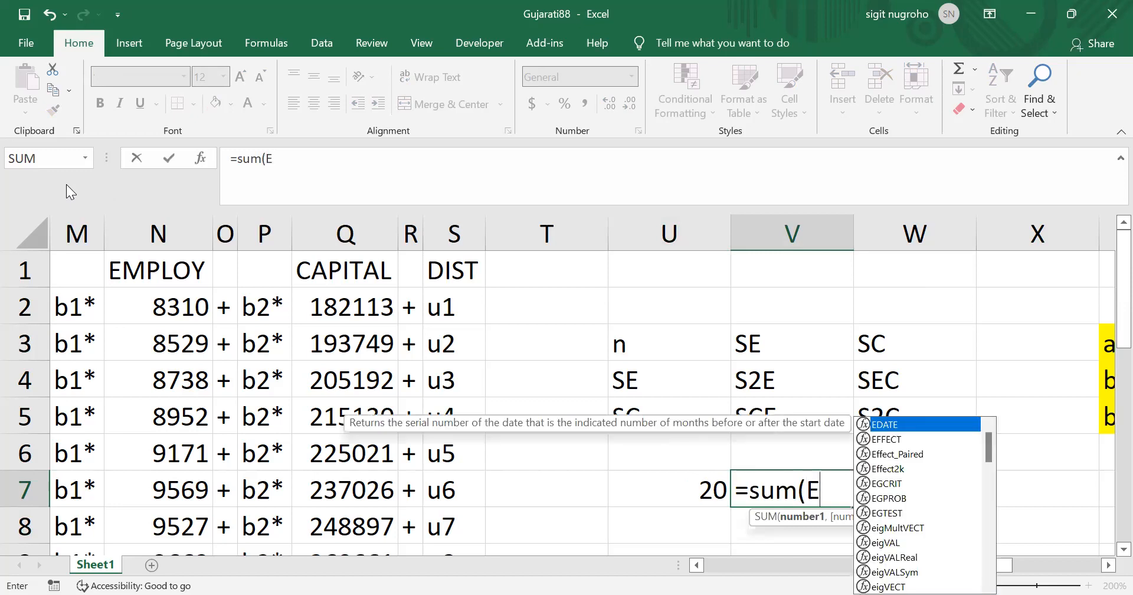
type("mploy)")
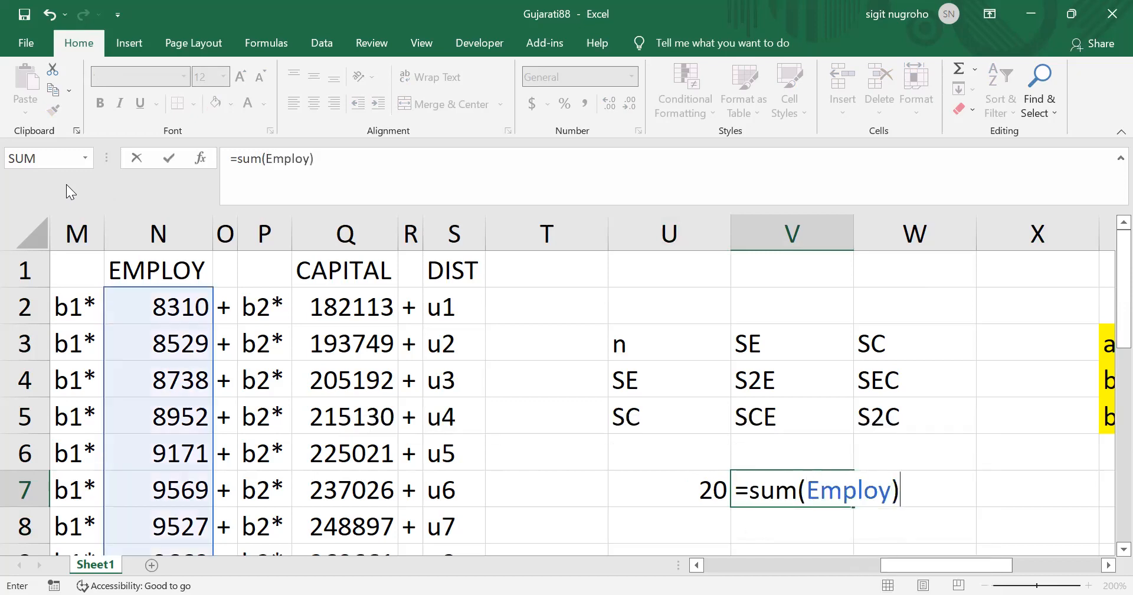
key("Return")
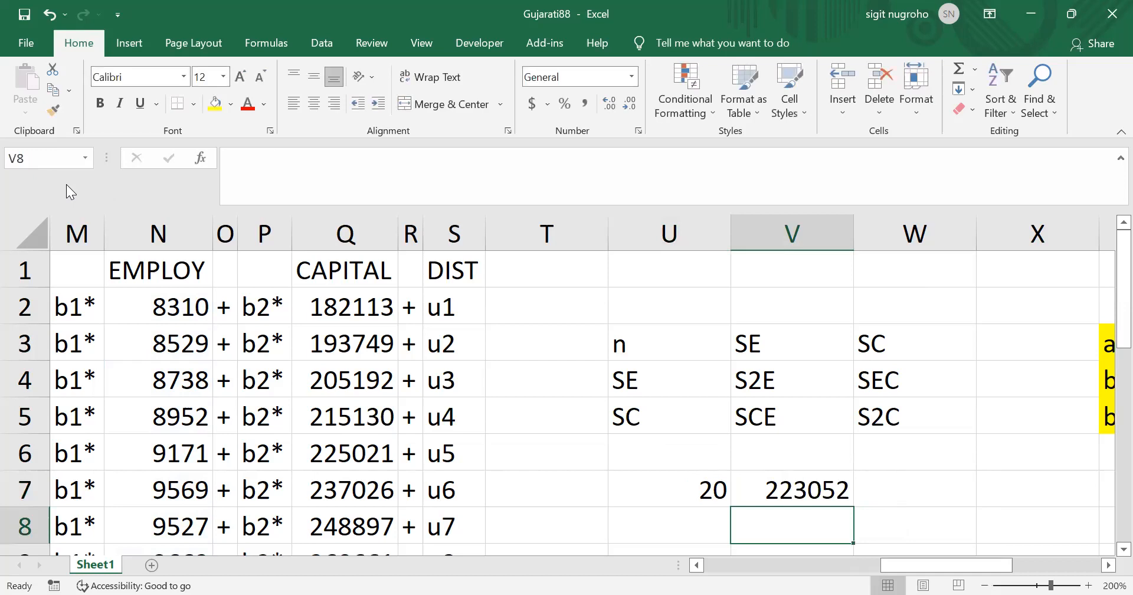
- Calculate the capital sum SC in W7 with the formula =SUM(CAPITAL), and go to U8 to start the second matrix row
key("Up")
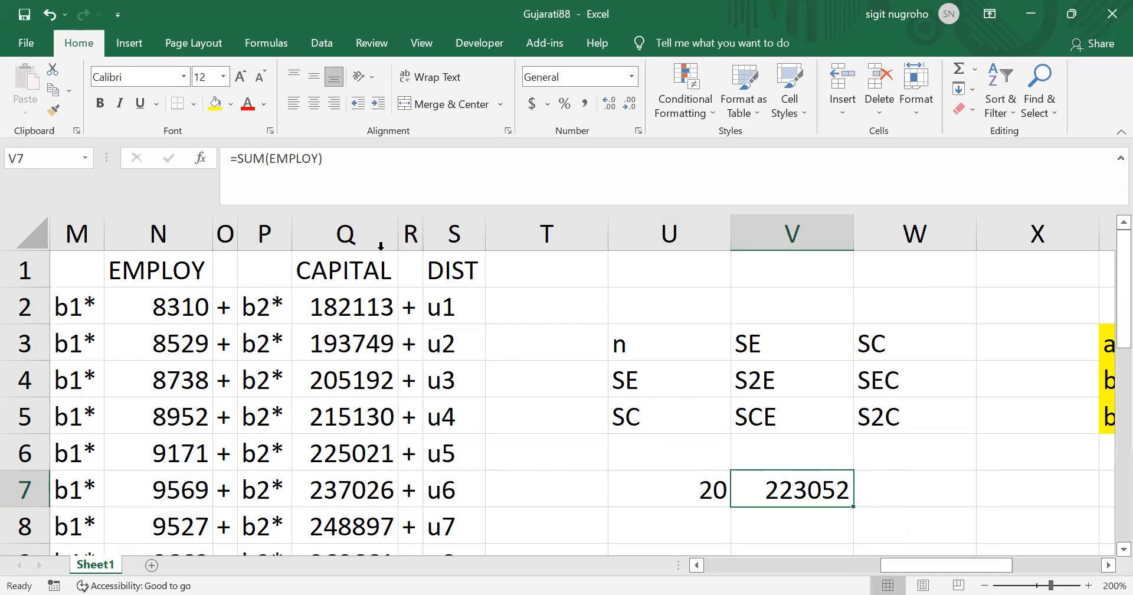
key("Right")
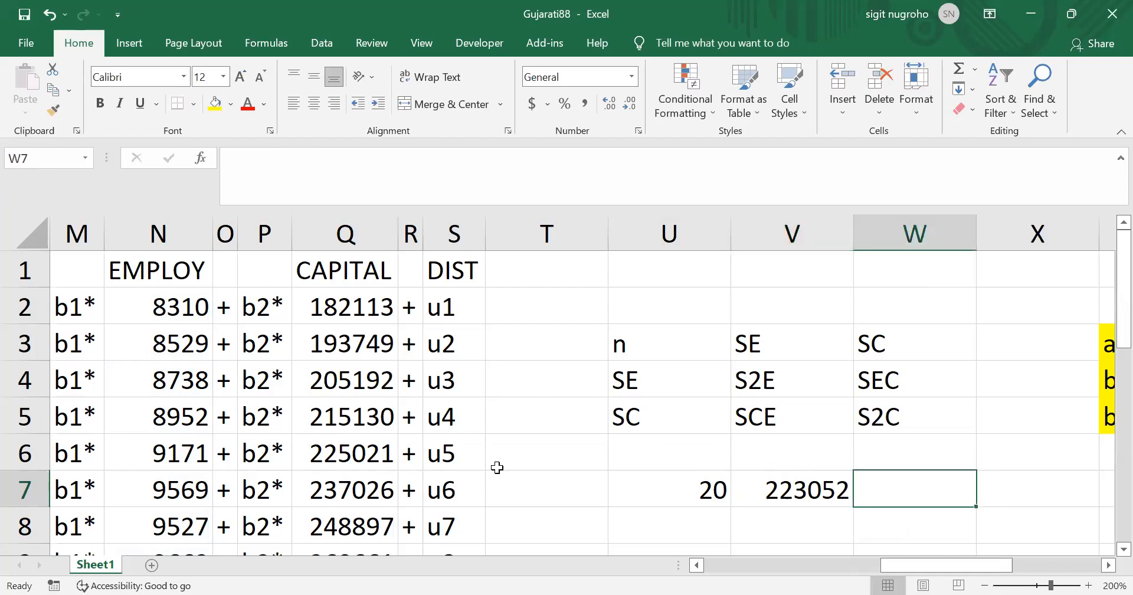
type("=")
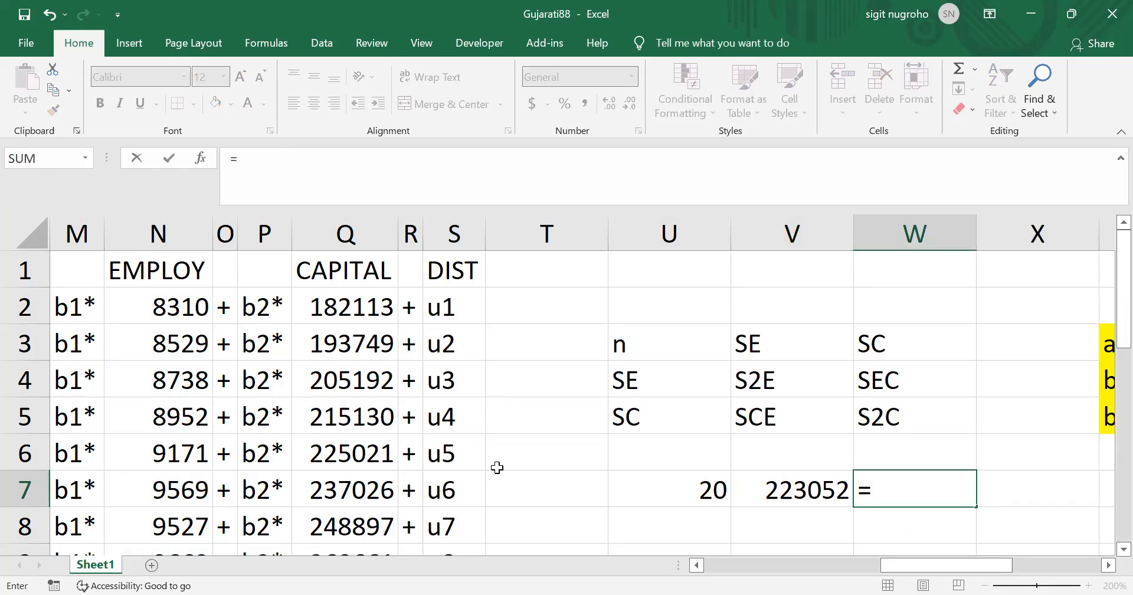
type("sum(Capital")
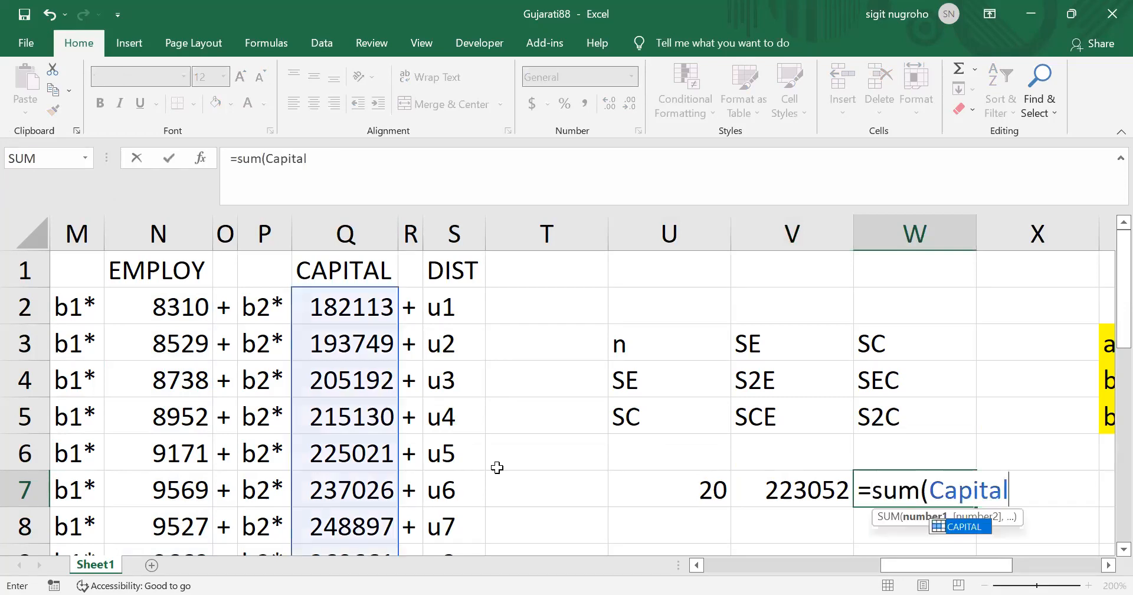
key("Return")
key("Left")
key("Left")
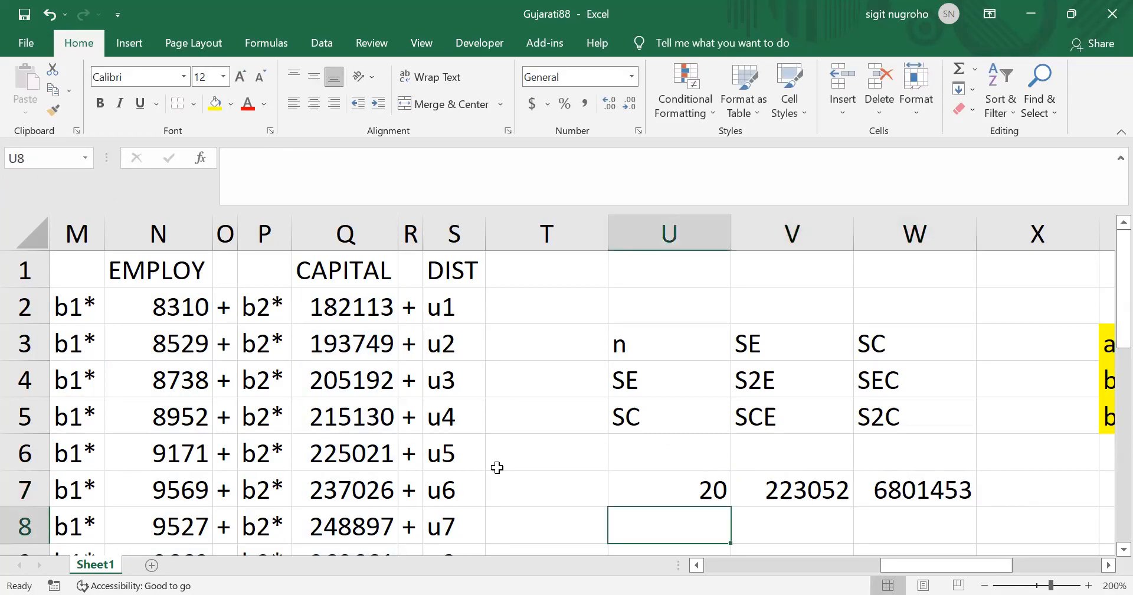
key("Down")
key("Up")
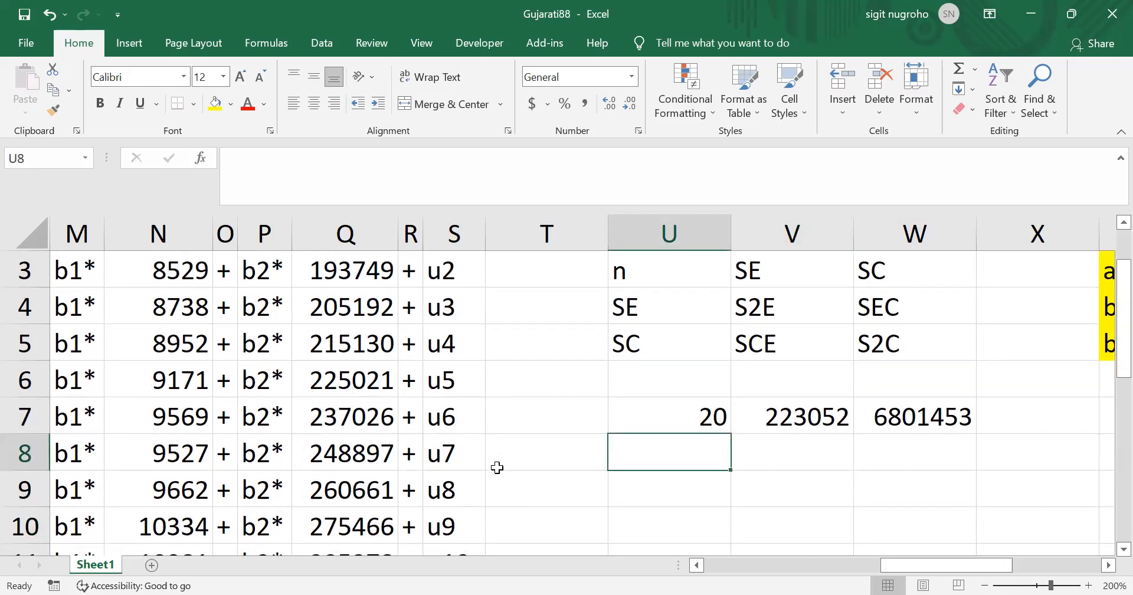
- Complete the first column of the numeric matrix by linking U8 to V7 and U9 to W7
type("=")
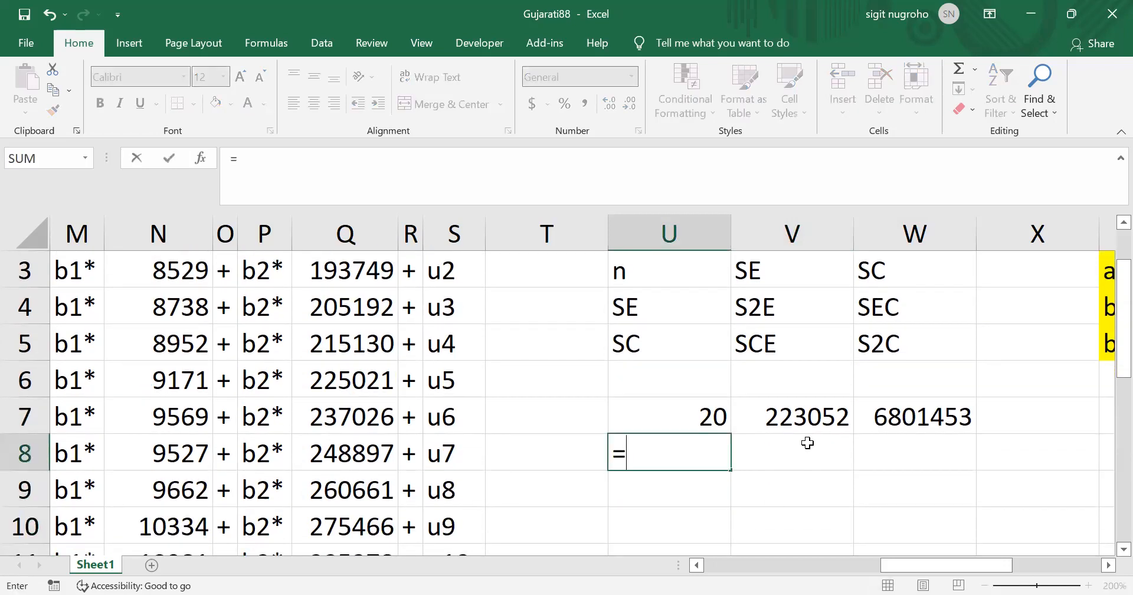
left_click(820, 428)
key("Return")
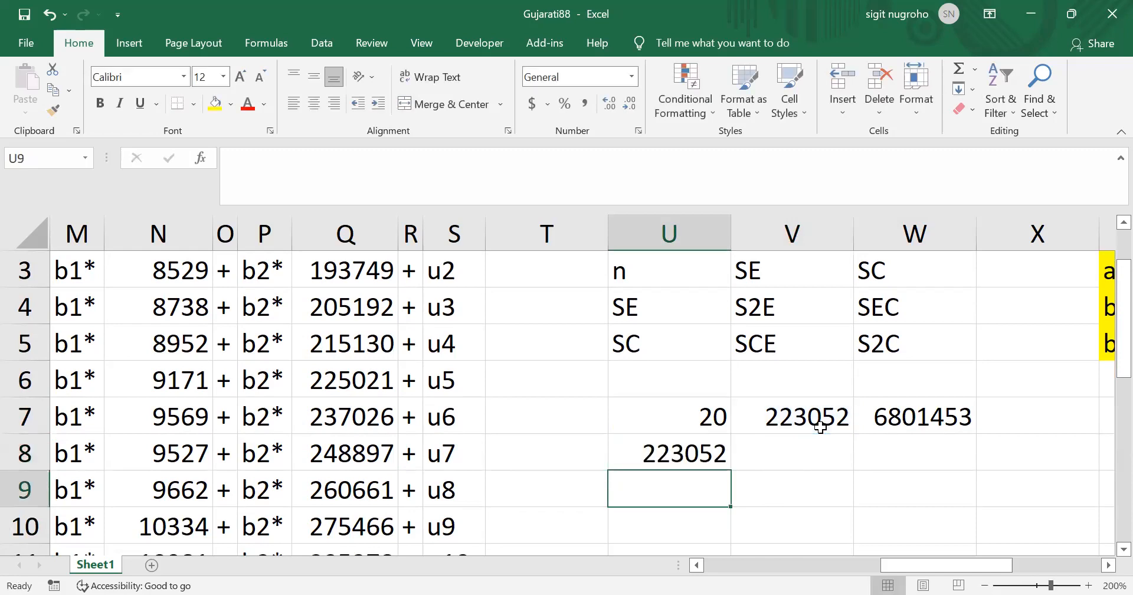
type("=")
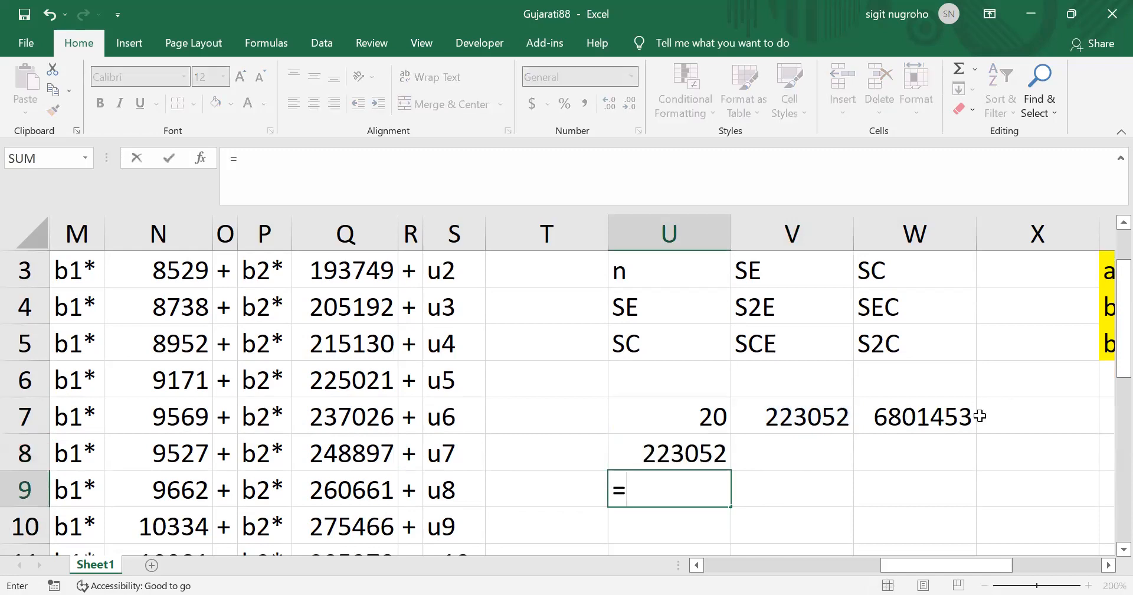
left_click(961, 416)
key("Return")
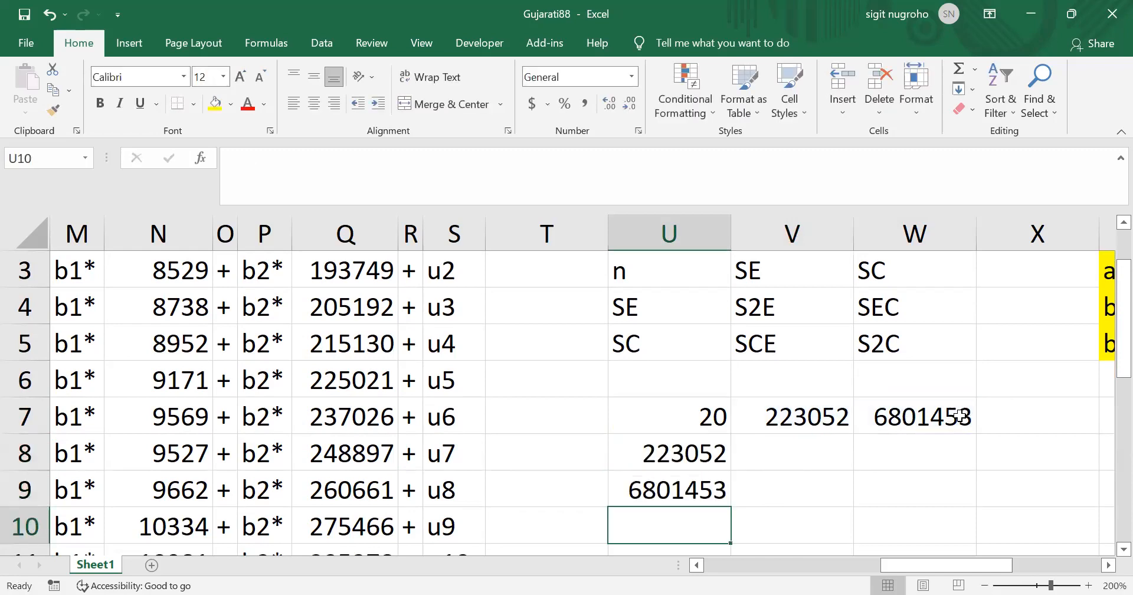
- Calculate the employment sum of squares S2E in V8 with the formula =SUMSQ(EMPLOY)
key("Up")
key("Up")
key("Right")
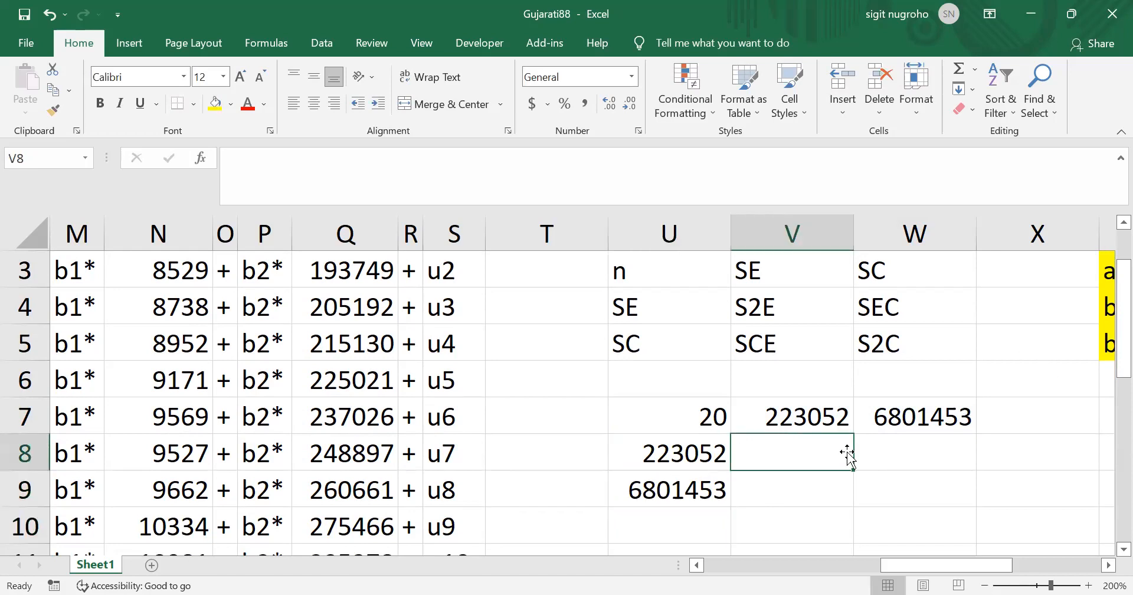
type("=")
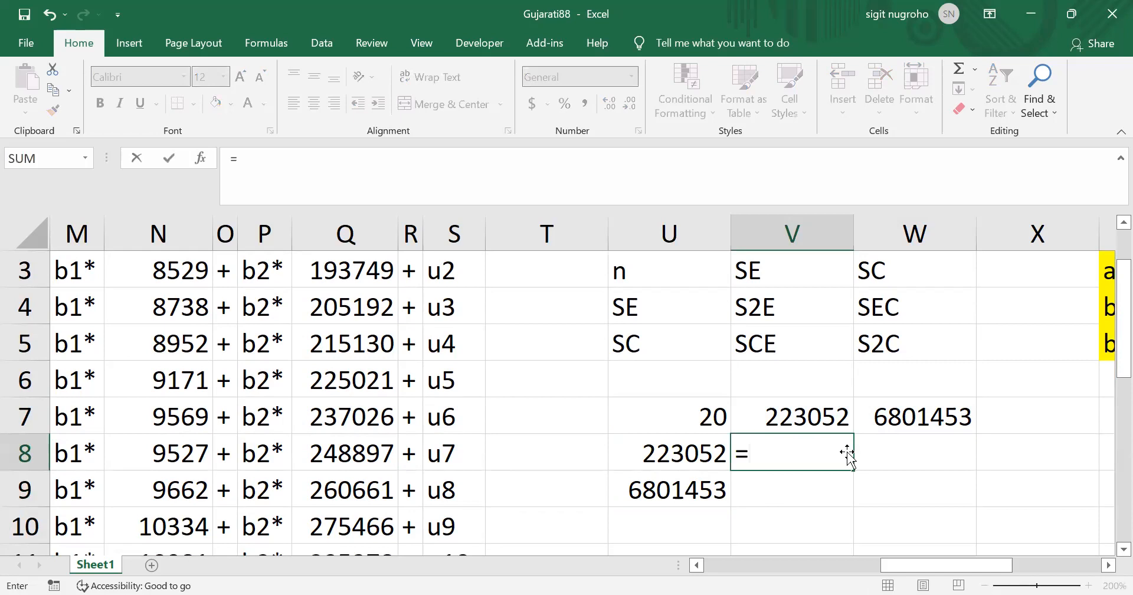
type("sumsq")
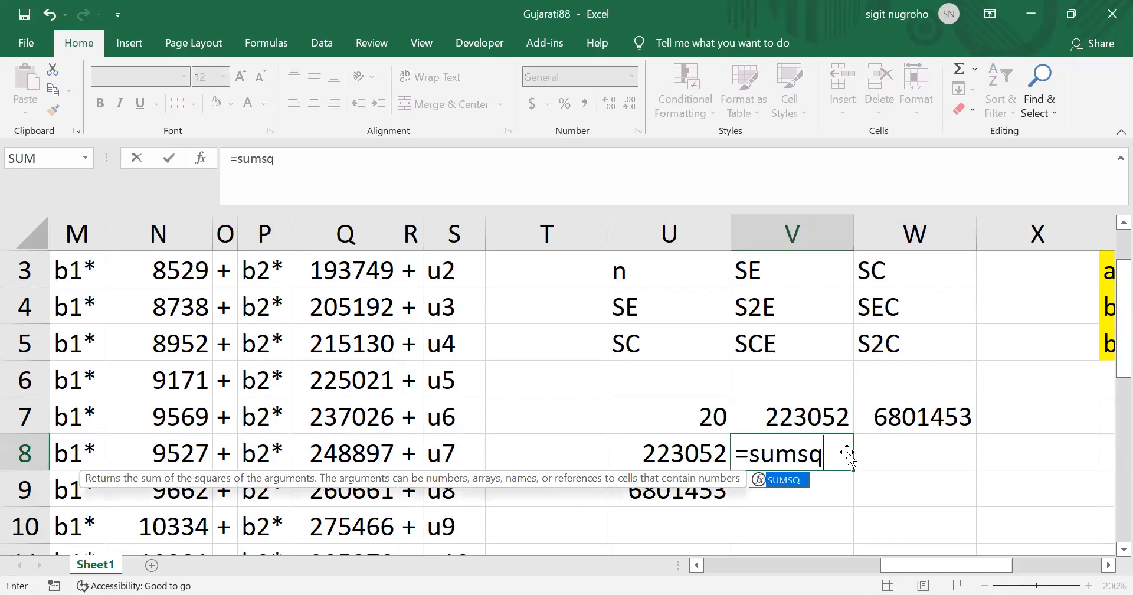
type("(e")
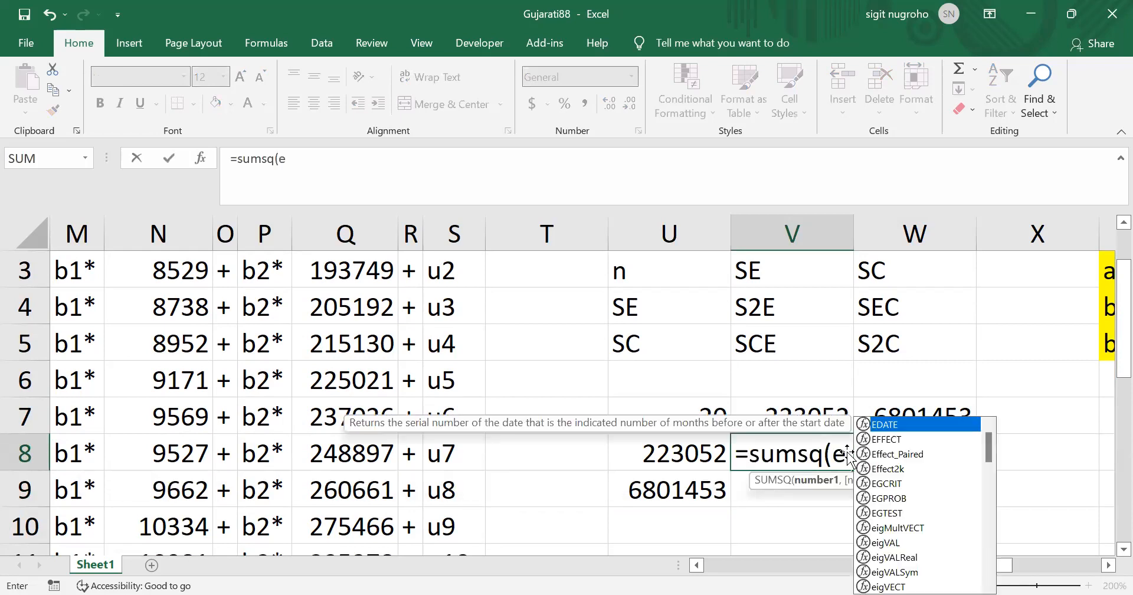
type("mploy)")
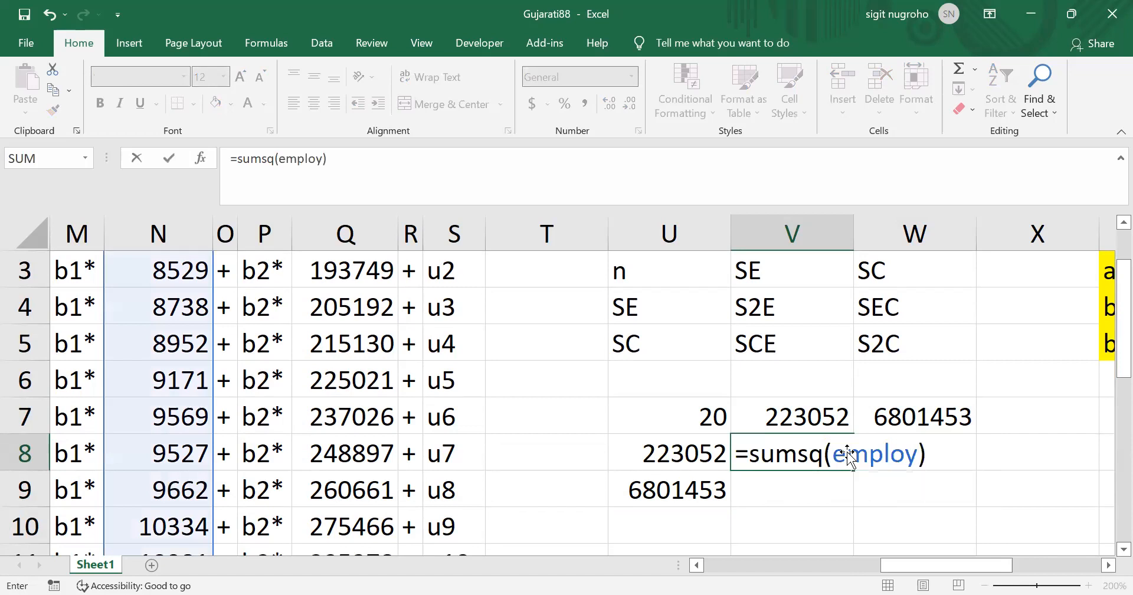
key("Return")
- Calculate the capital sum of squares S2C in W9 with the formula =SUMSQ(CAPITAL)
key("Up")
key("Right")
key("Down")
type("=s")
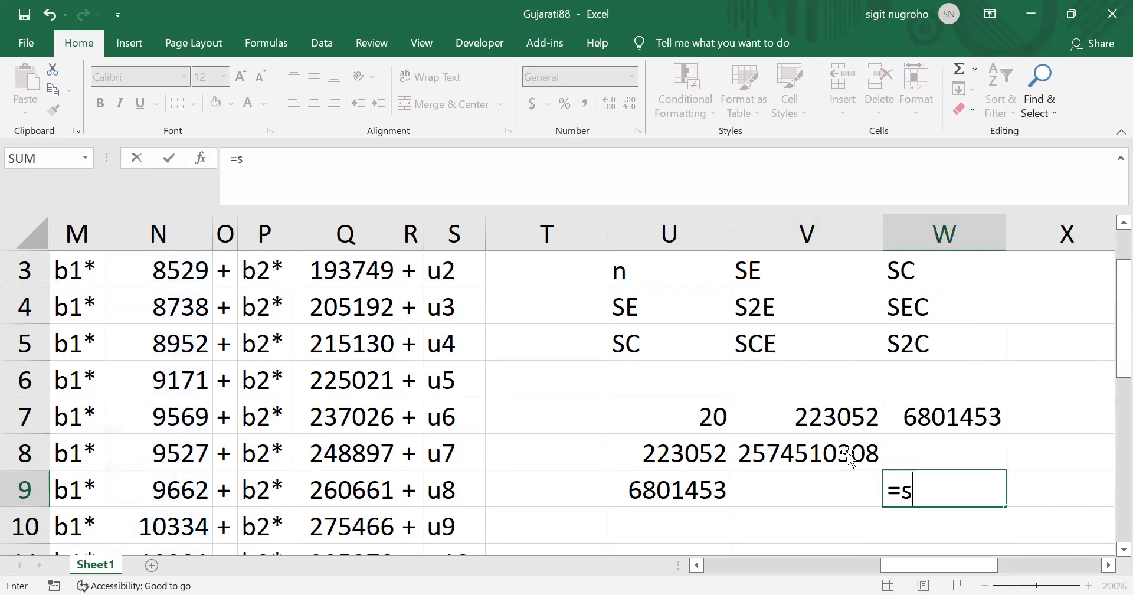
type("umsq(")
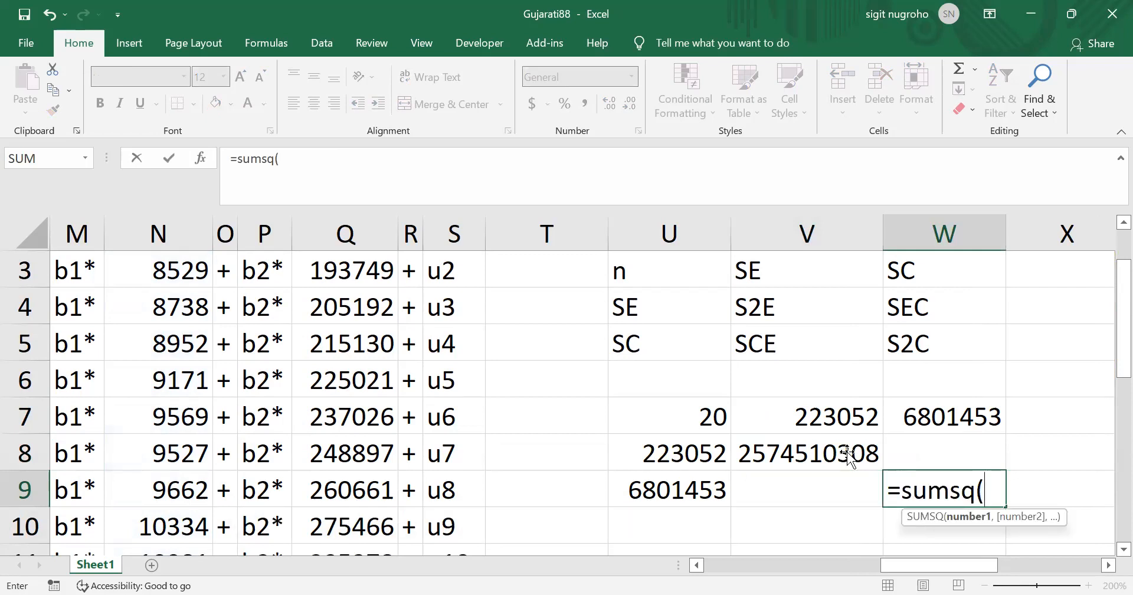
type("capital")
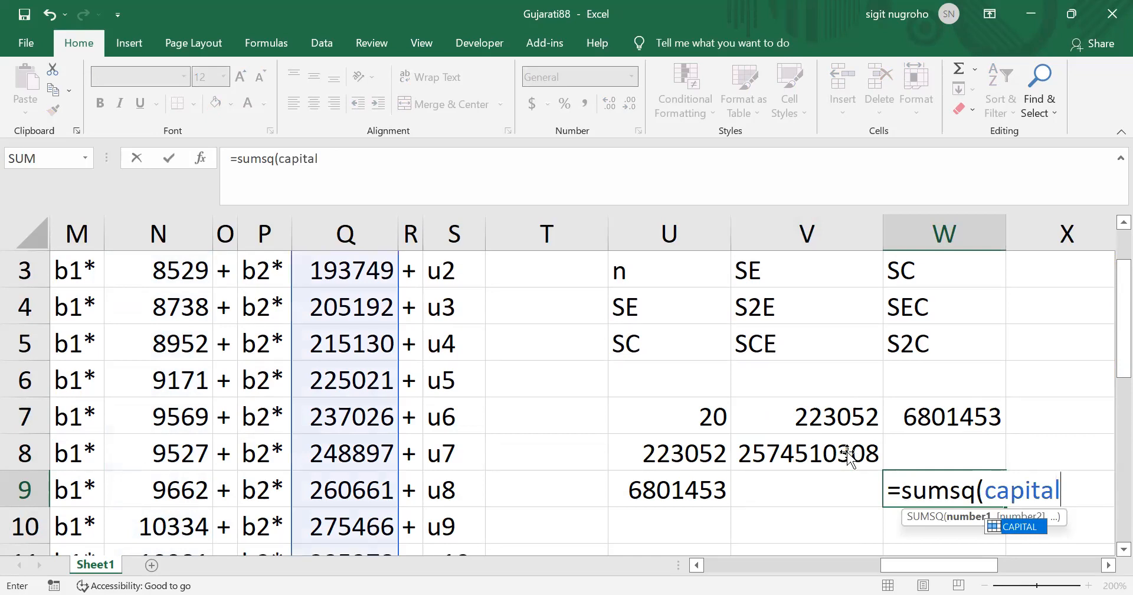
key("Return")
key("Up")
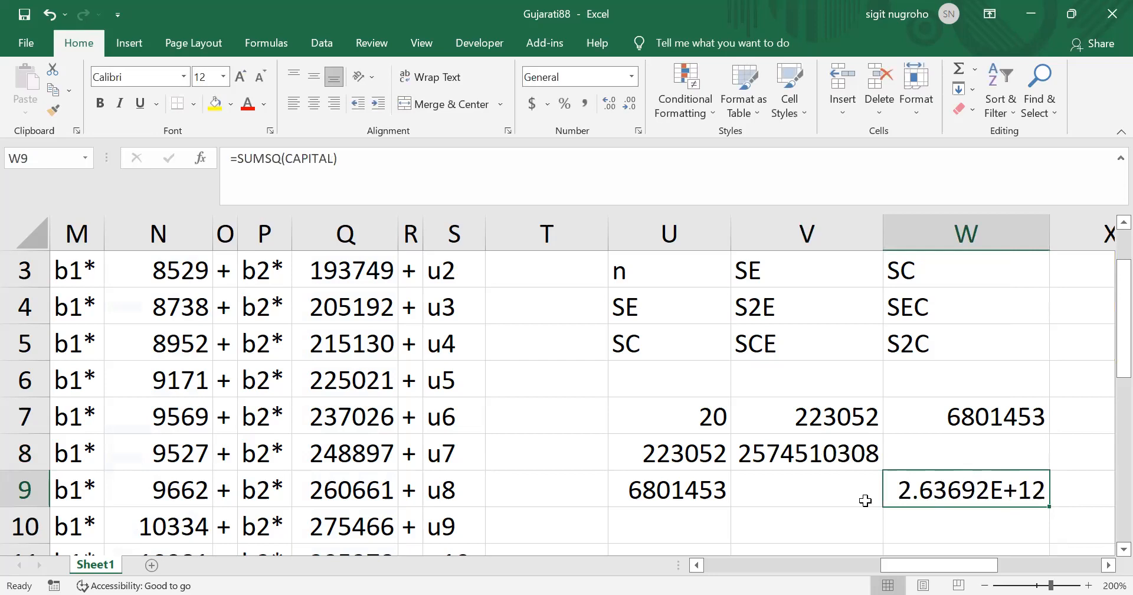
- Calculate the cross-product sum SEC in W8 with the formula =SUMPRODUCT(EMPLOY,CAPITAL)
left_click(951, 461)
type("=")
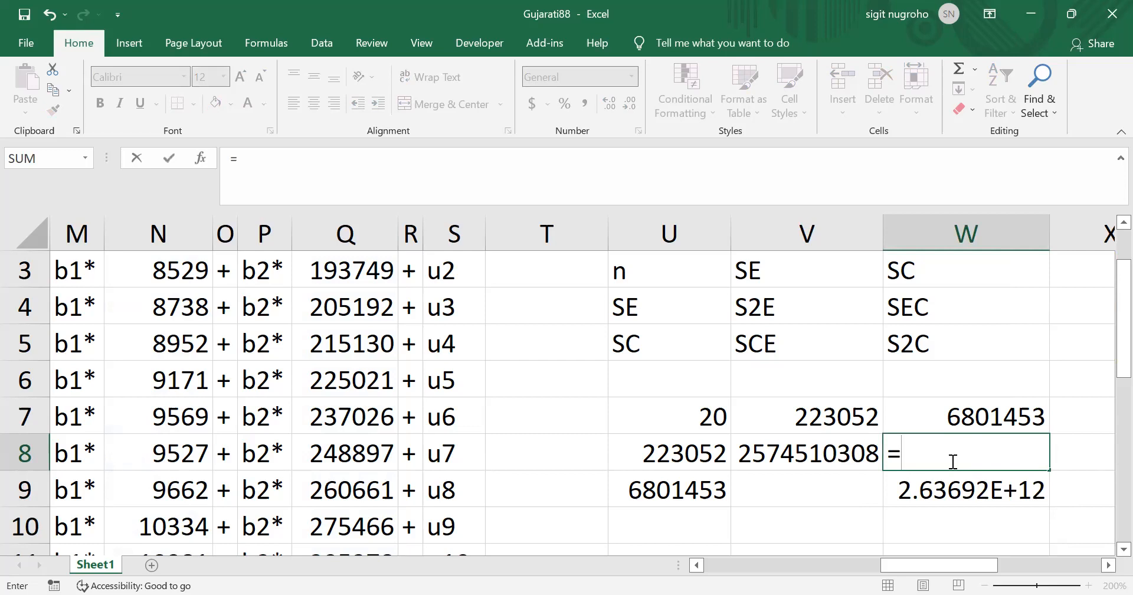
type("sum")
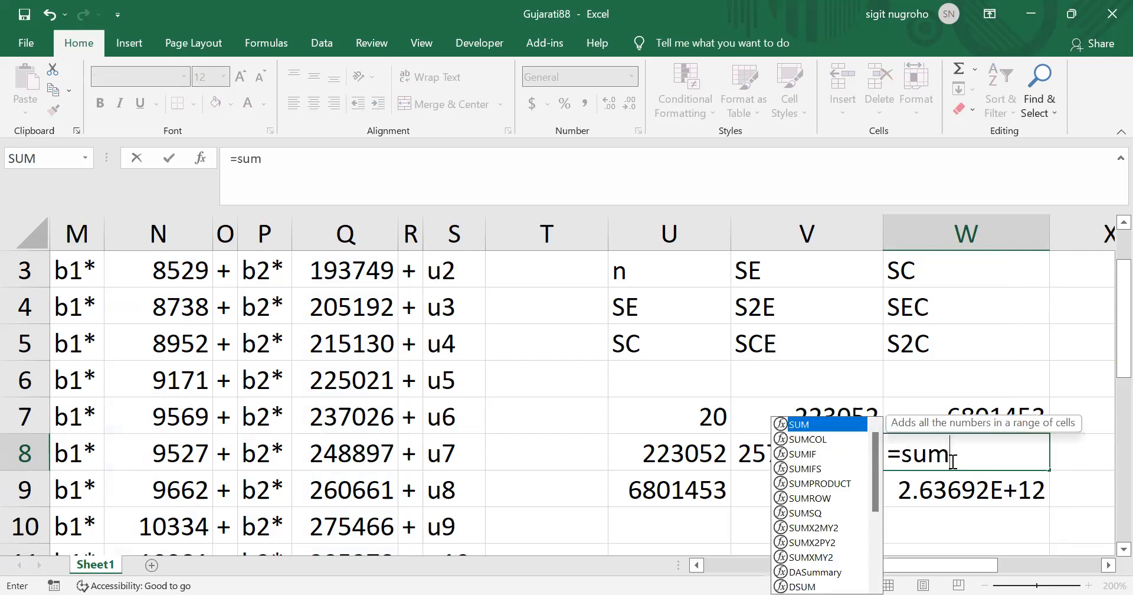
type("product(")
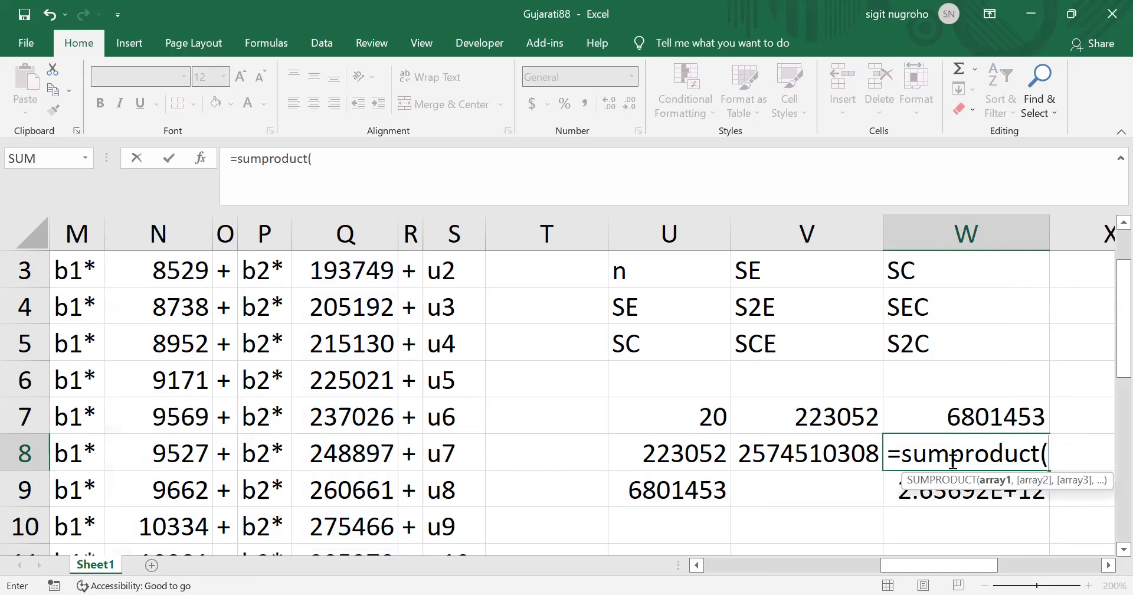
type("e")
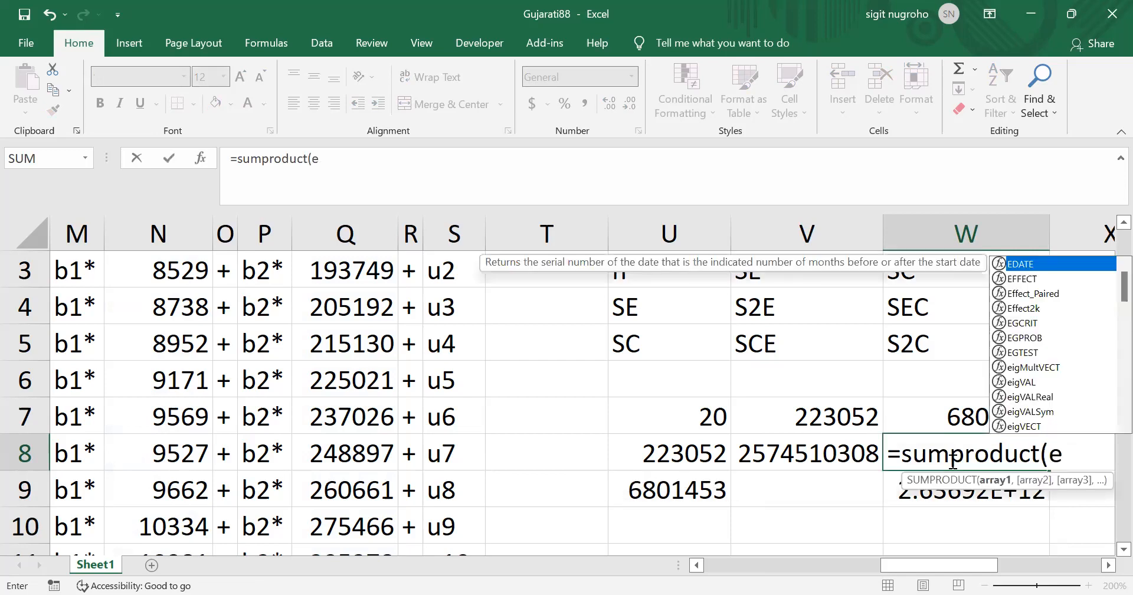
type("mploy,")
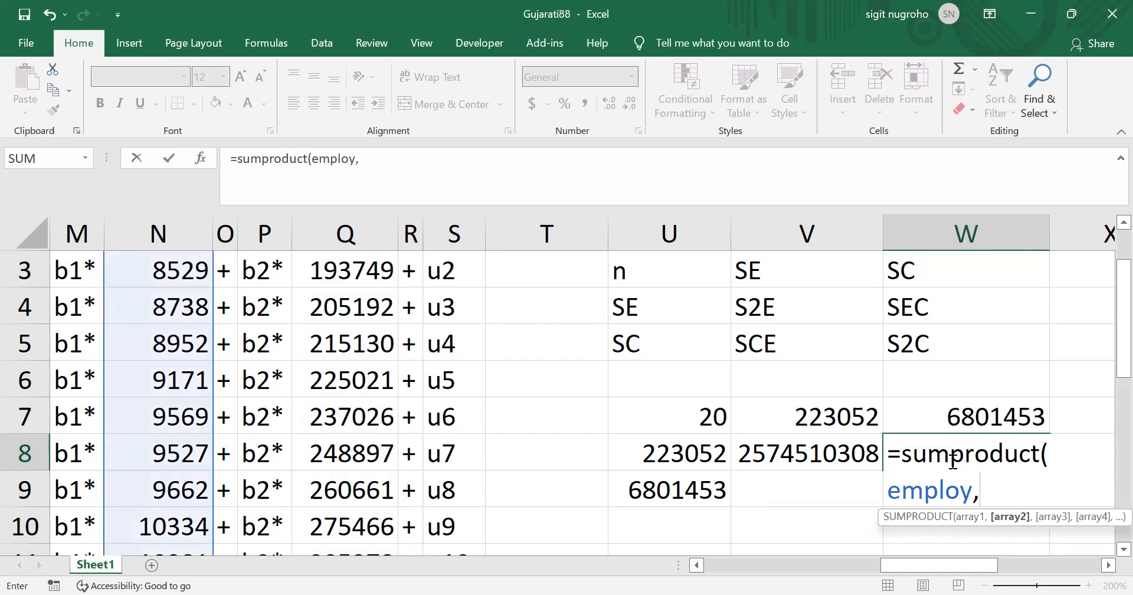
type("capital)")
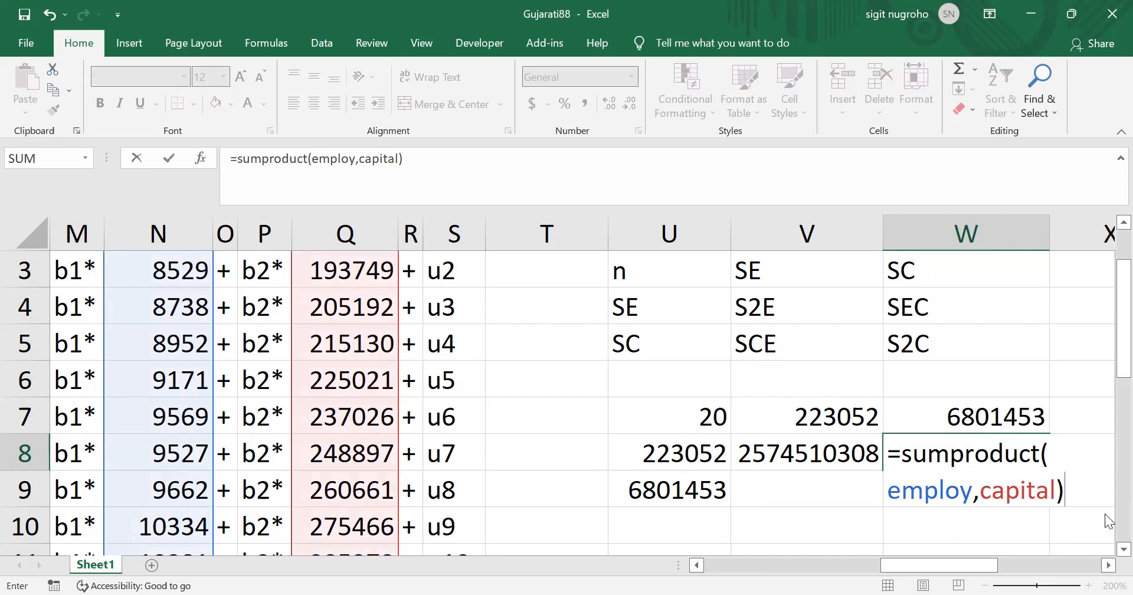
key("Return")
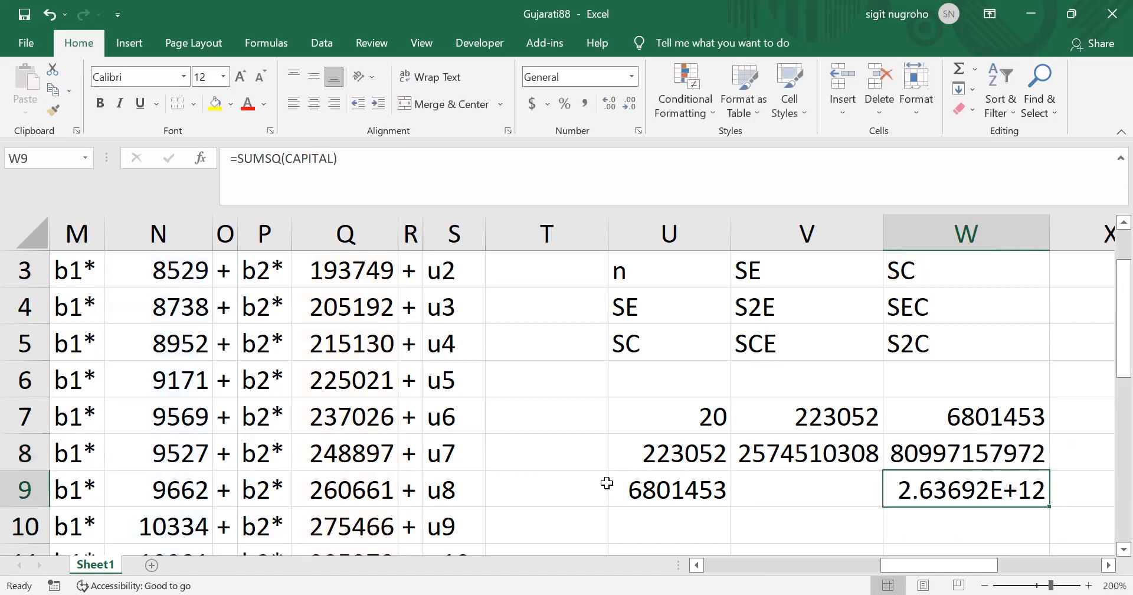
- Fill the symmetric element SCE in V9 by linking it to W8
key("Left")
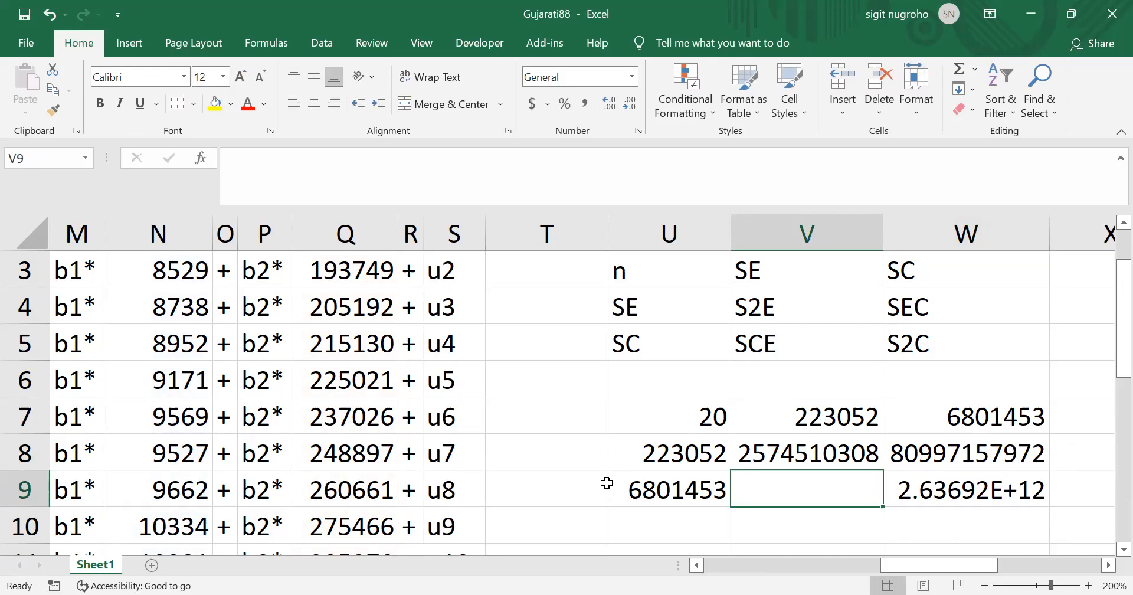
type("=")
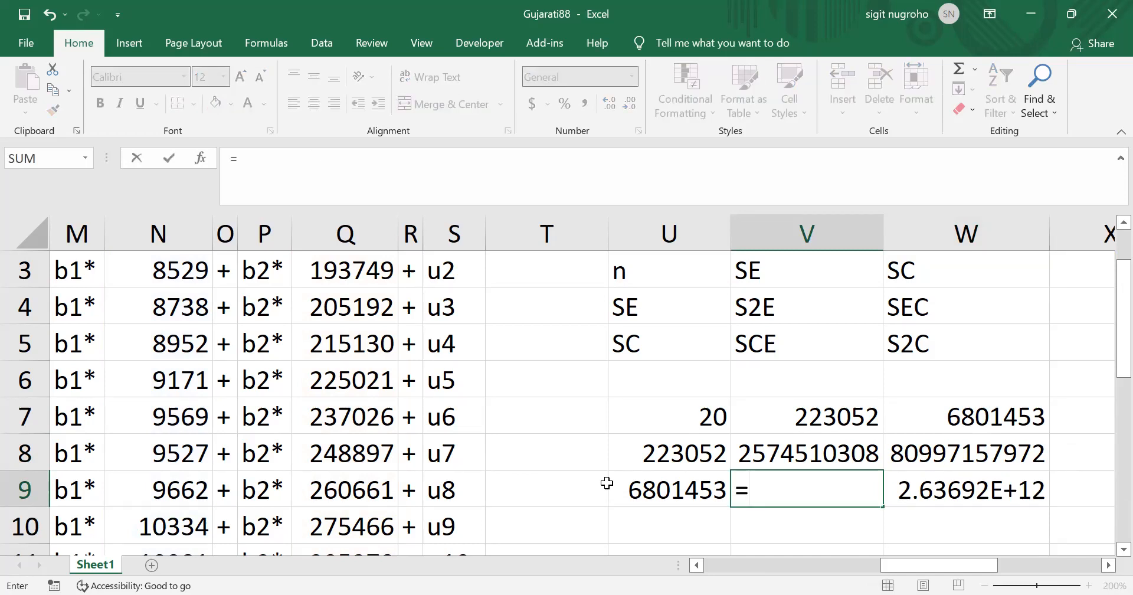
left_click(970, 454)
key("Return")
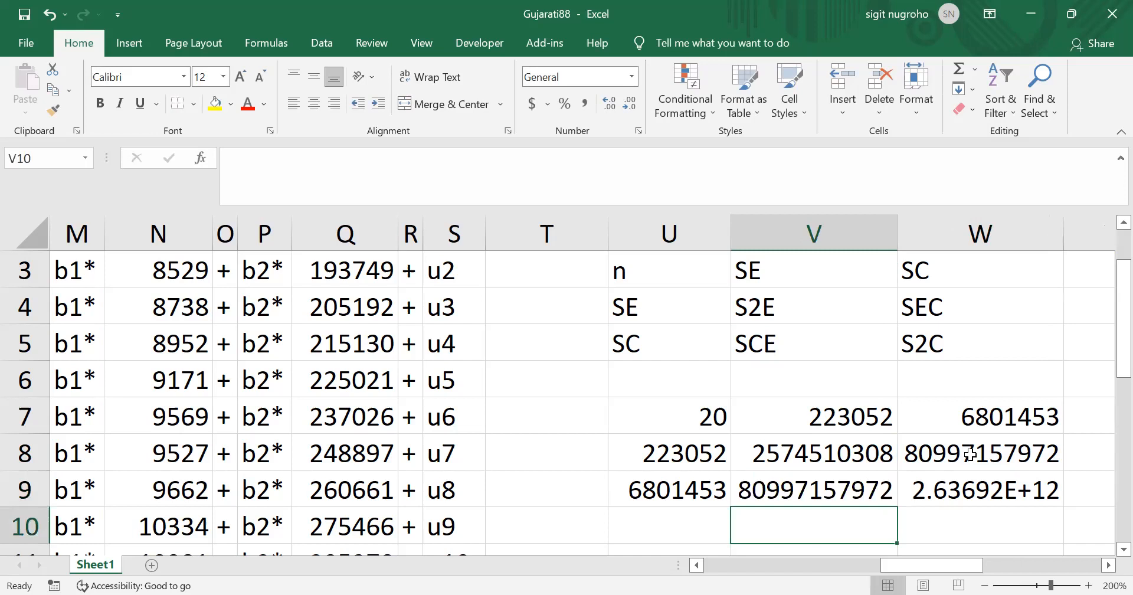
- Copy the coefficient vector a, b1, b2 from Y3:Y5 to Y7:Y9, beside the numeric matrix
key("Right")
key("Right")
key("Right")
key("Right")
key("Right")
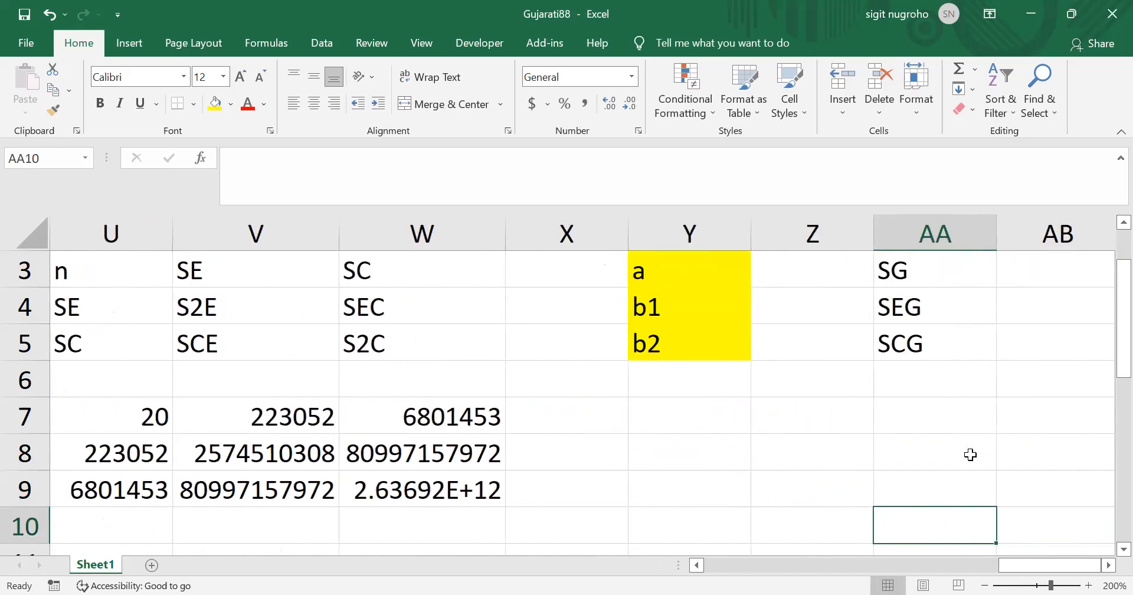
key("Up")
key("Up")
key("Up")
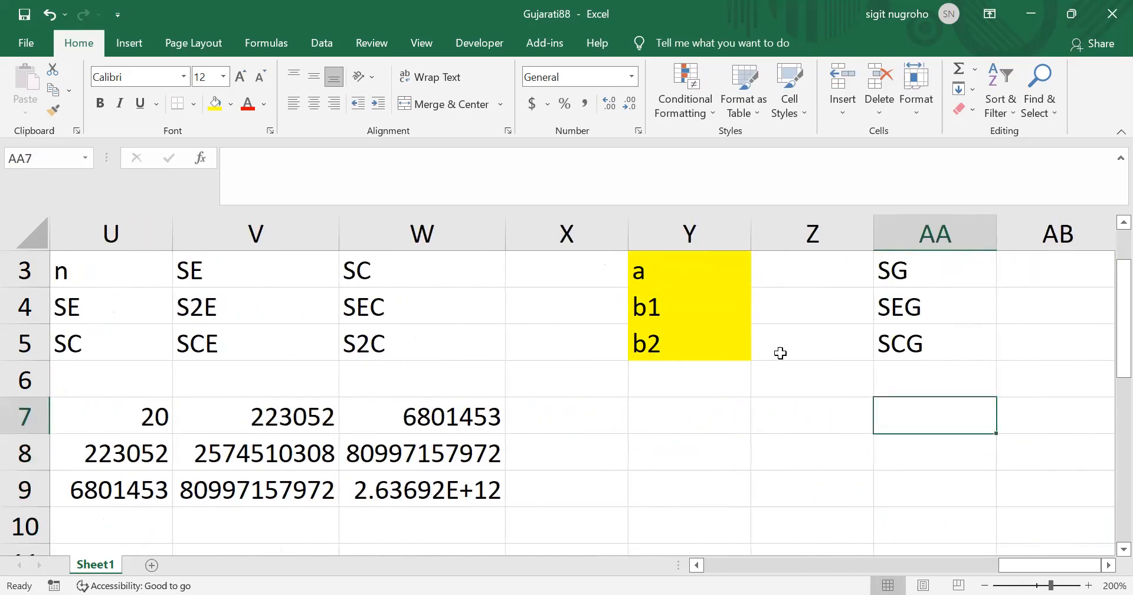
left_click(685, 280)
key("shift+Down")
key("shift+Down")
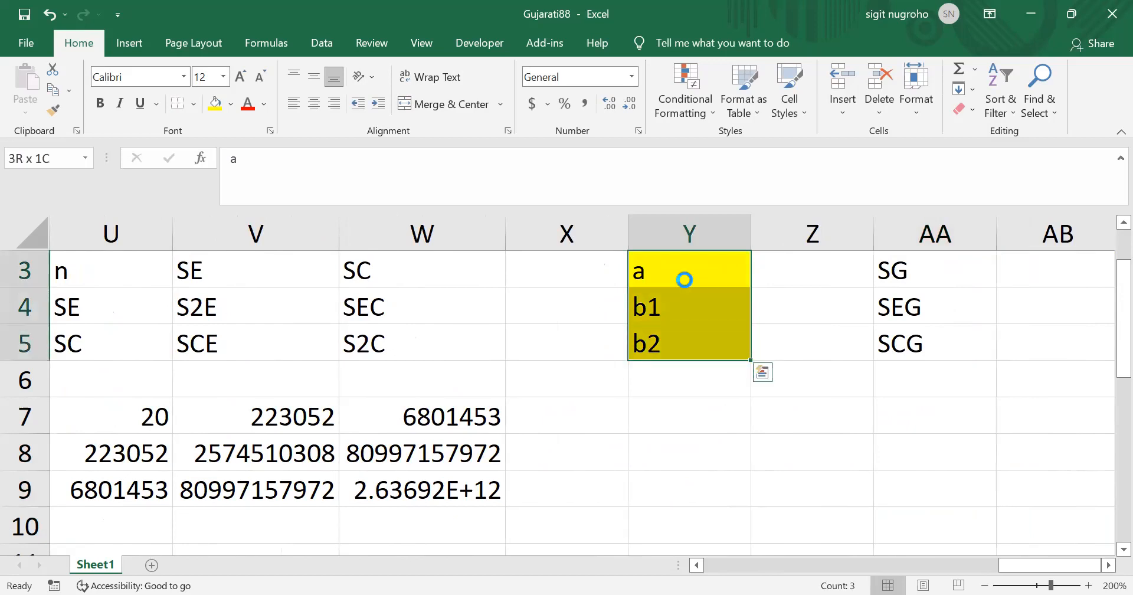
key("ctrl+c")
key("Down")
key("Down")
key("Down")
key("Down")
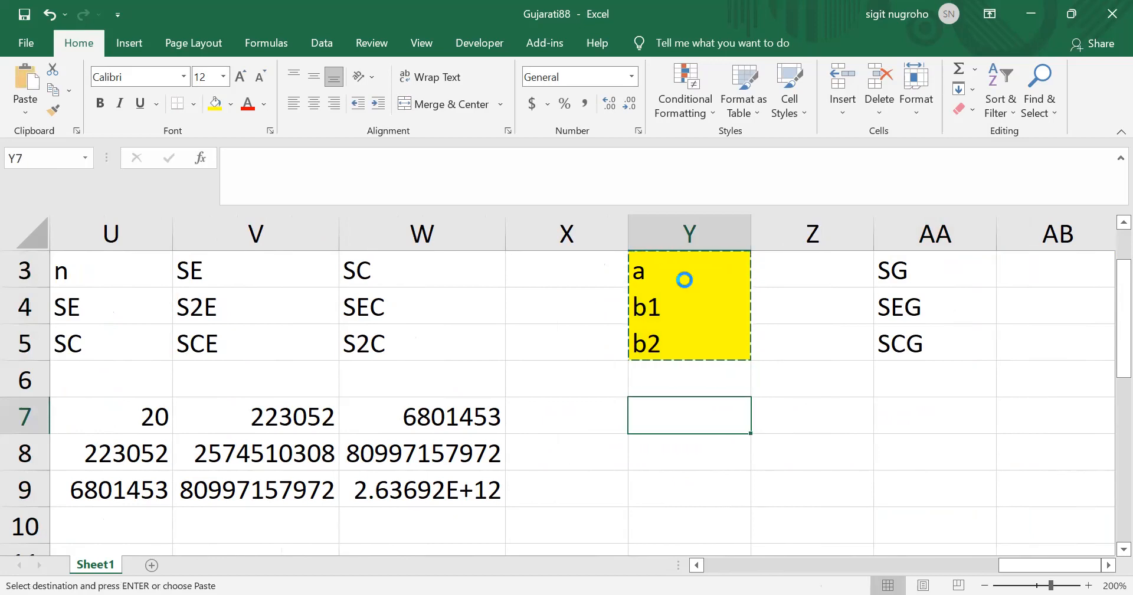
key("ctrl+v")
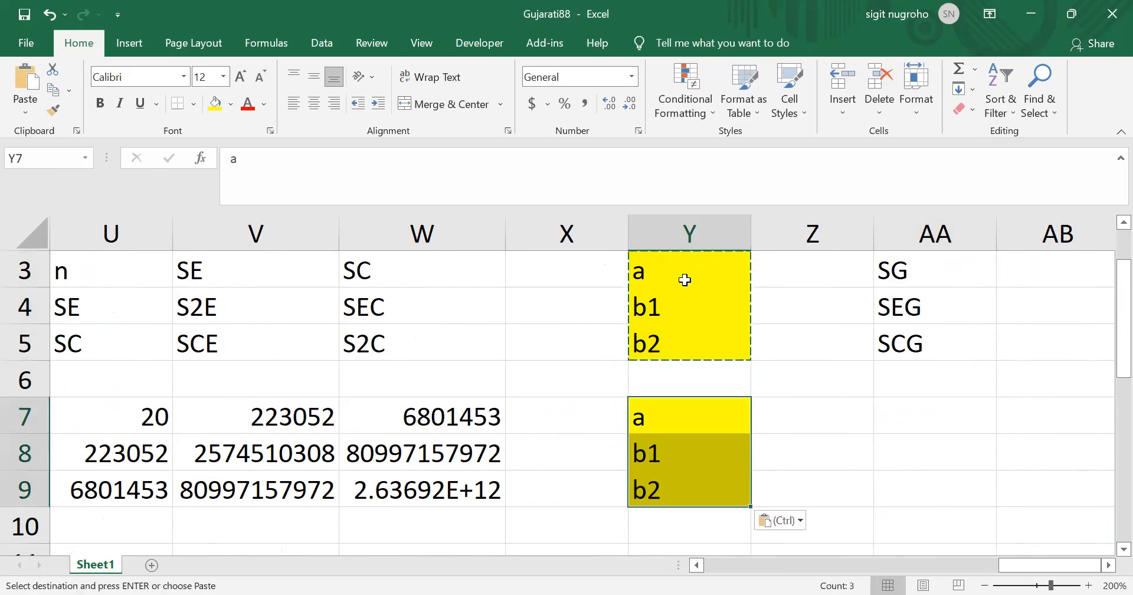
- Calculate the GDP sum SG in AA7 with the formula =SUM(GDPdata)
key("Right")
key("Right")
type("=")
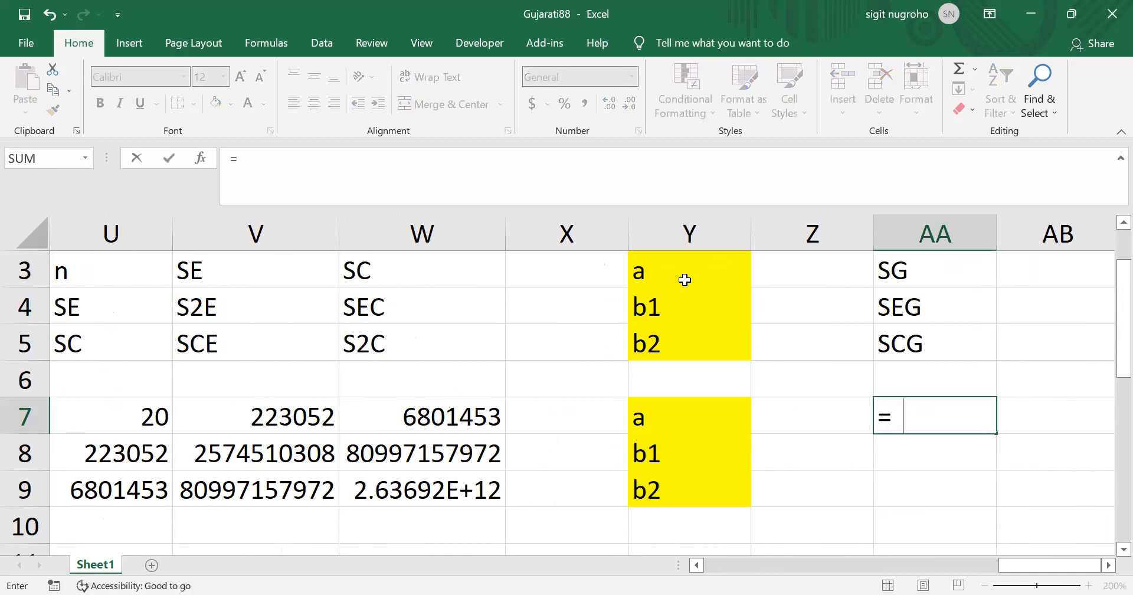
type("sum")
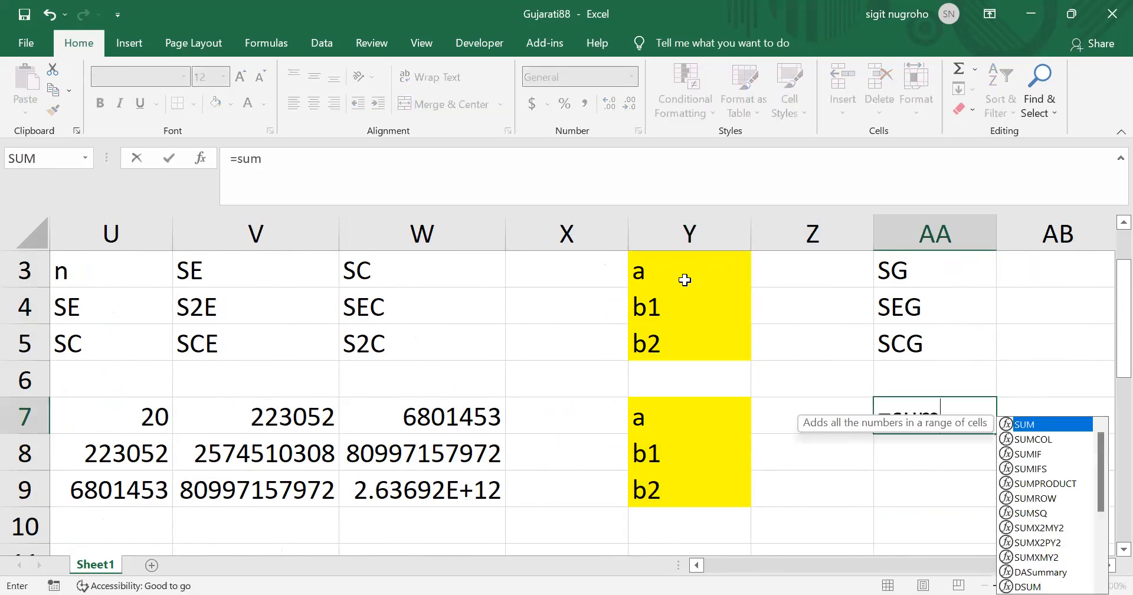
type("(")
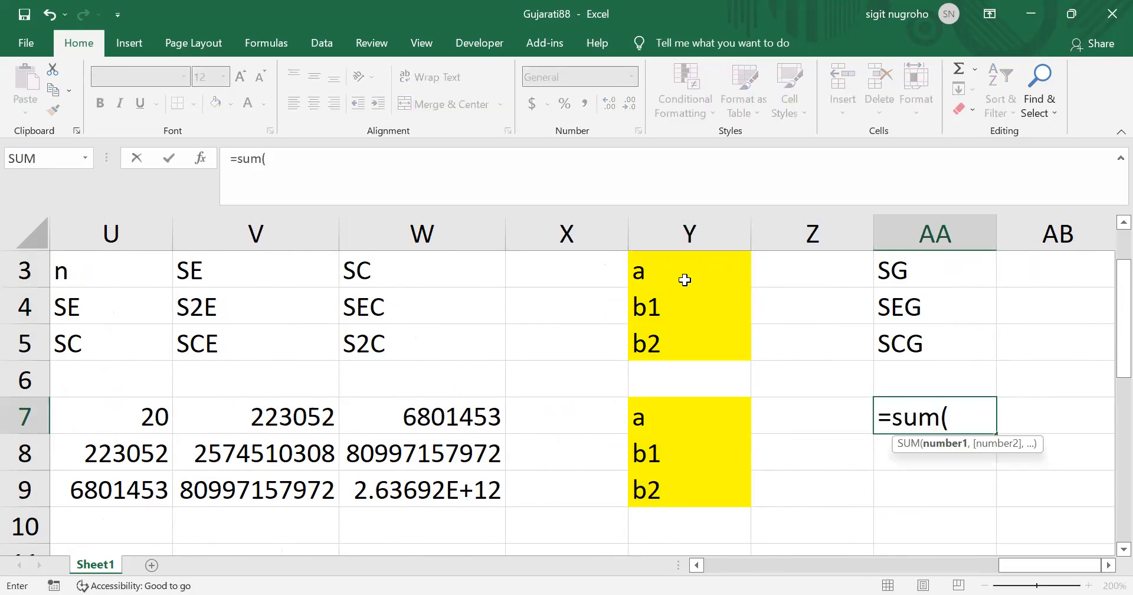
type("GDPdata")
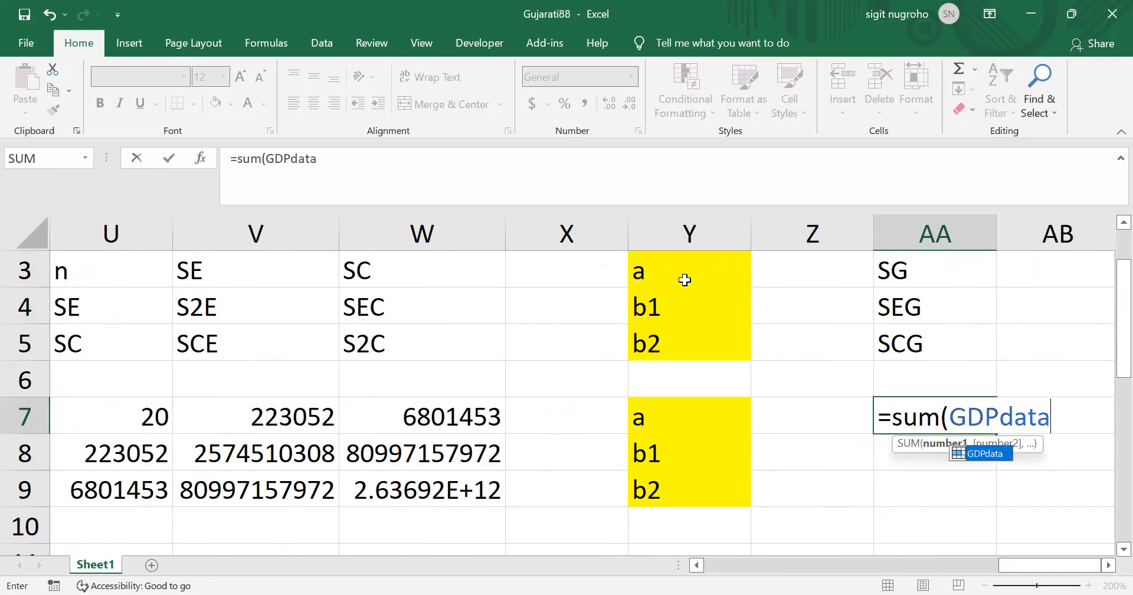
key("Return")
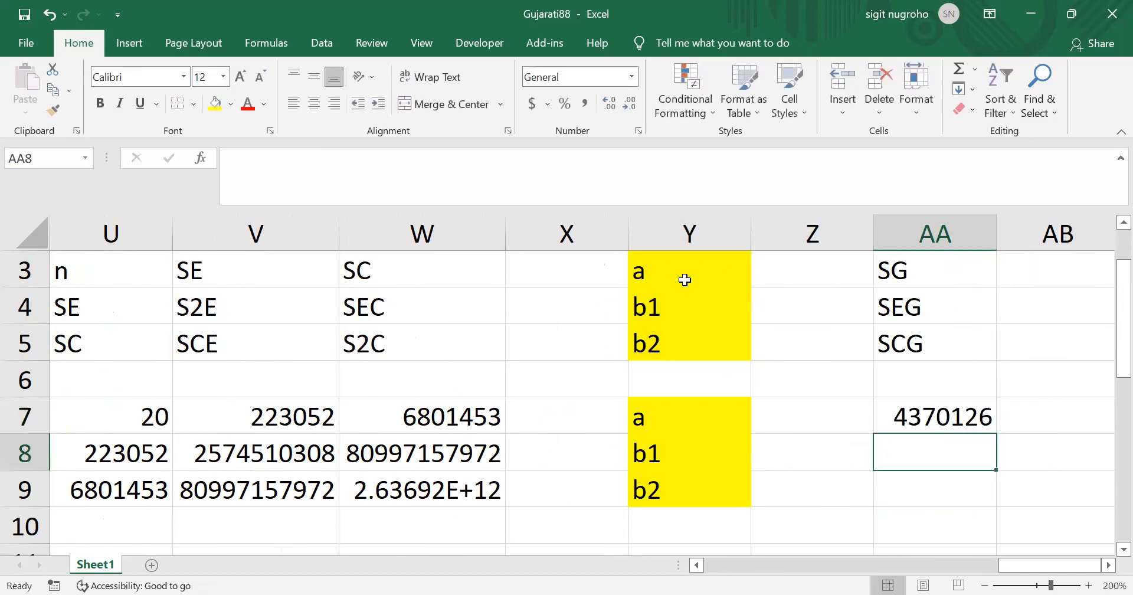
- Calculate the cross-product sum SEG in AA8 with the formula =SUMPRODUCT(EMPLOY,GDPdata)
type("=")
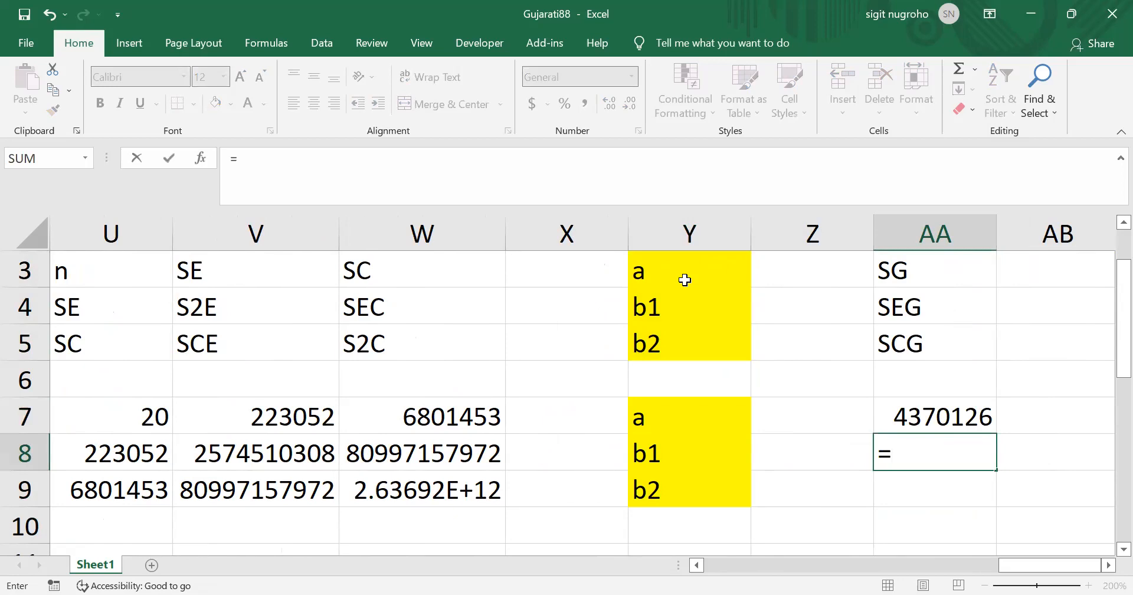
type("sumproduct")
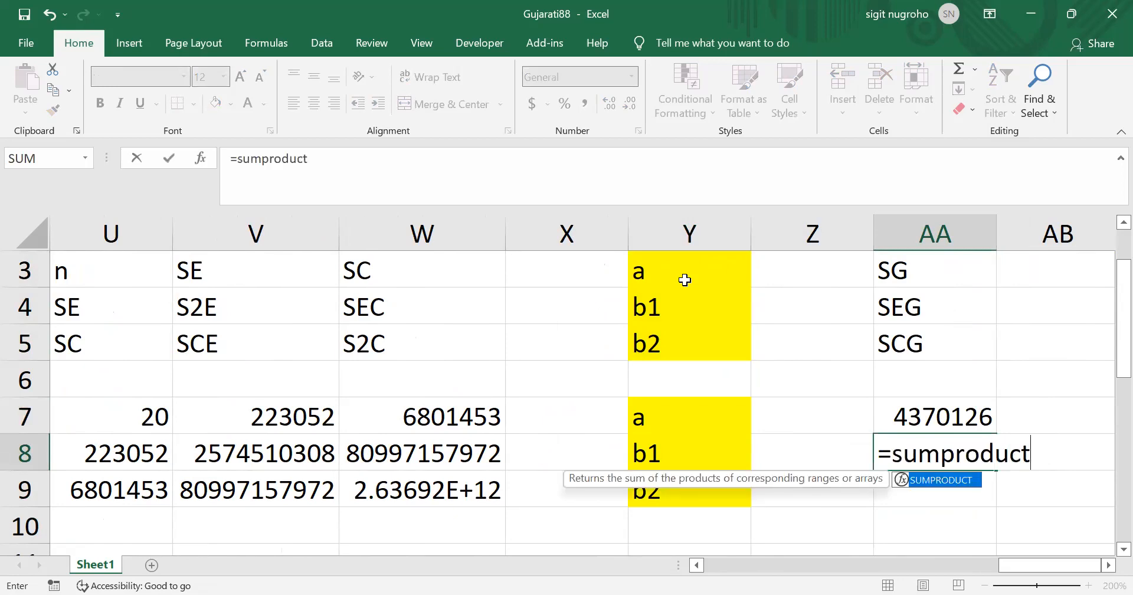
type("(")
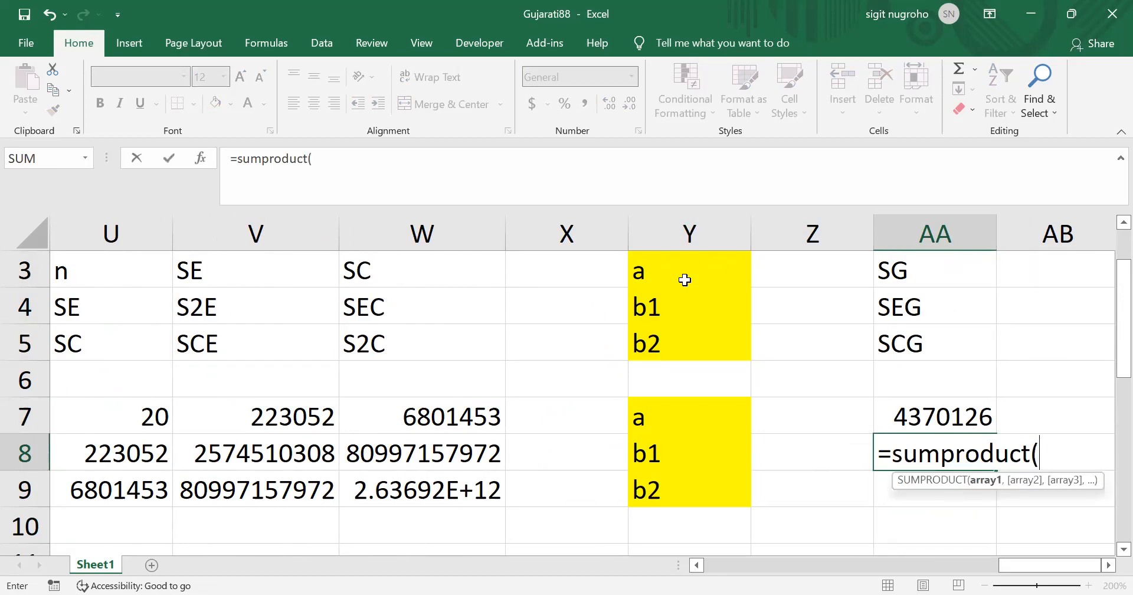
type("e,ploy")
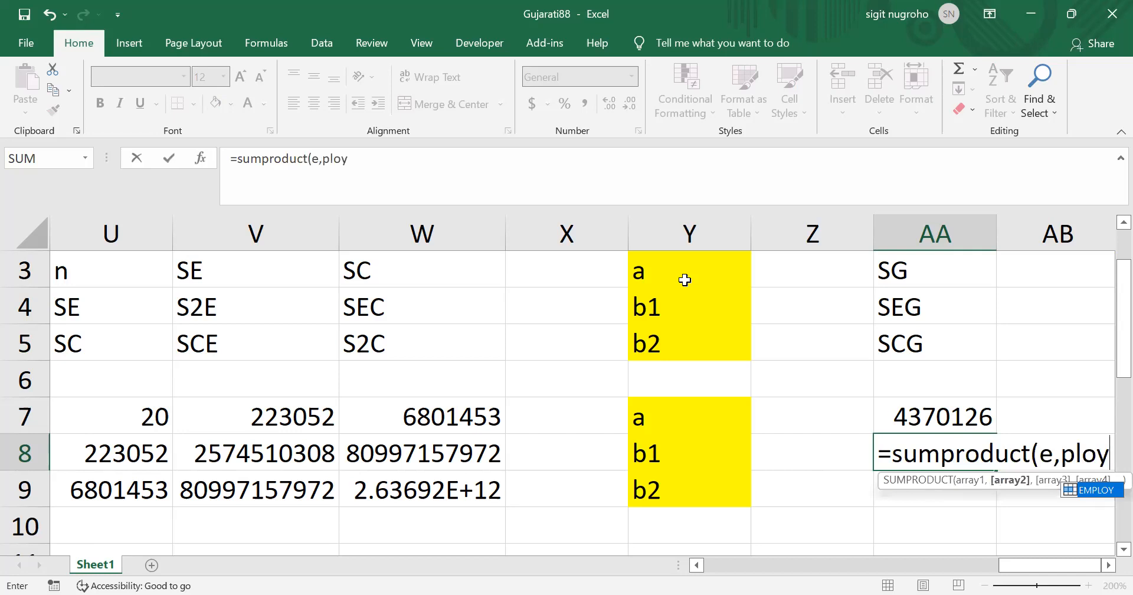
key("BackSpace")
key("BackSpace")
key("BackSpace")
key("BackSpace")
key("BackSpace")
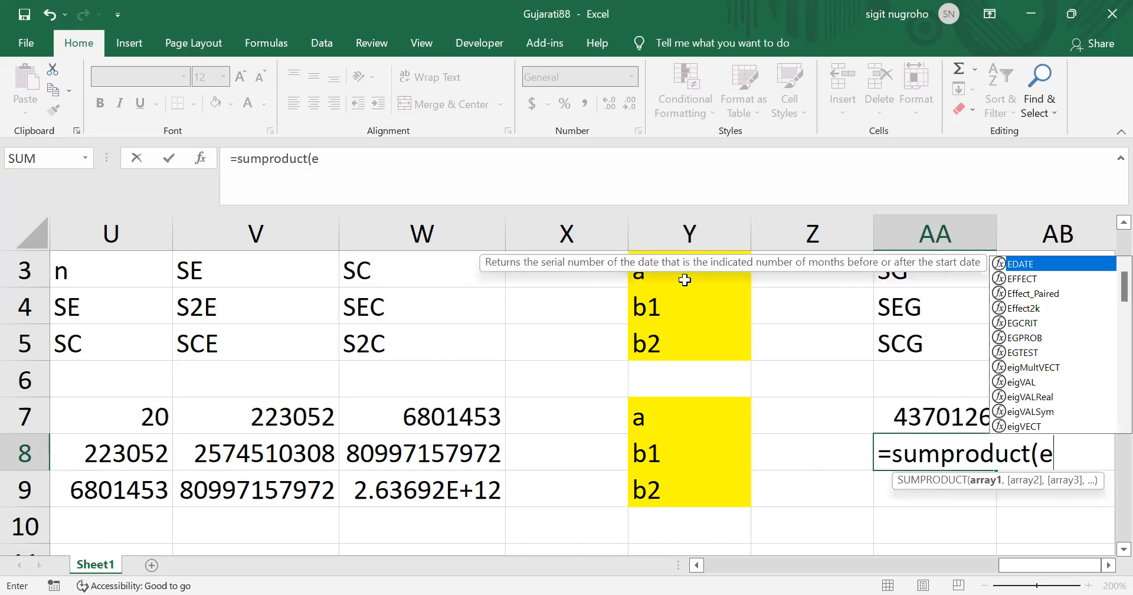
type("mploy")
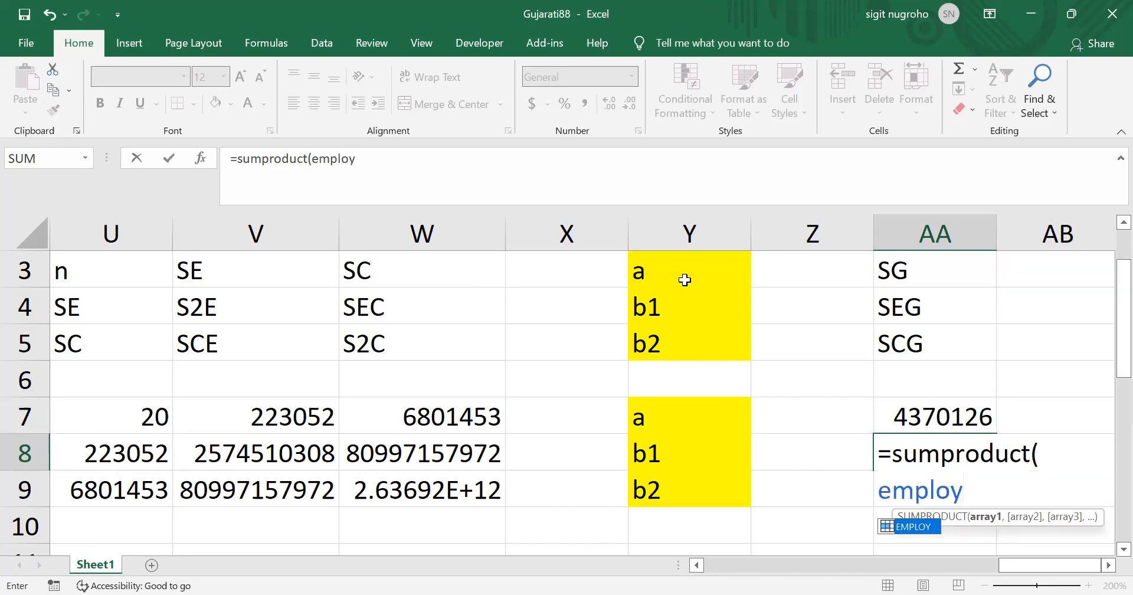
type(",")
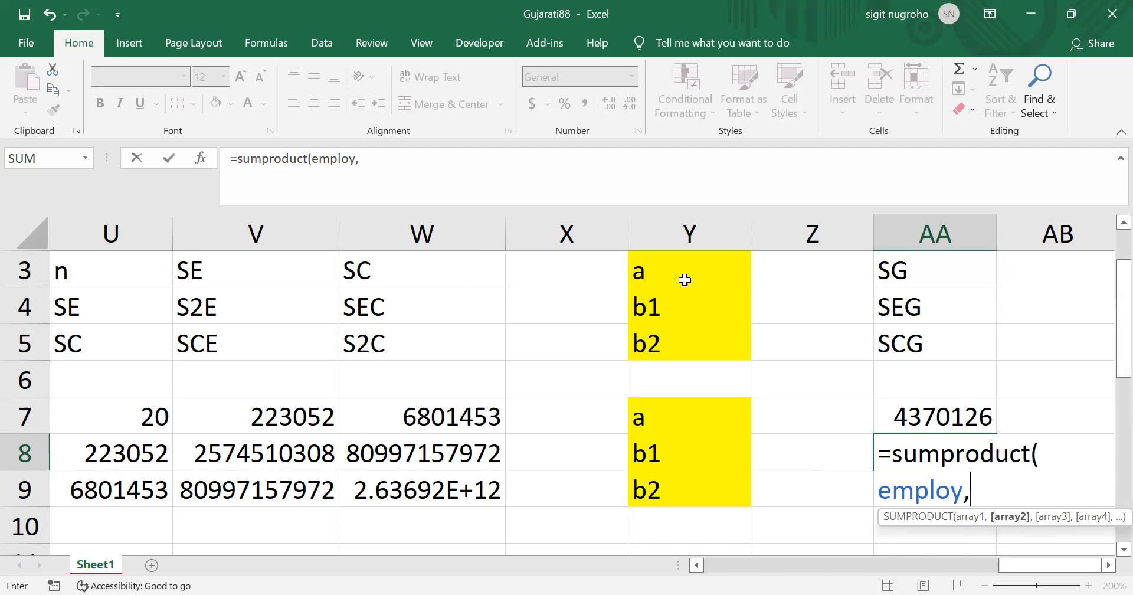
type("gdpdata")
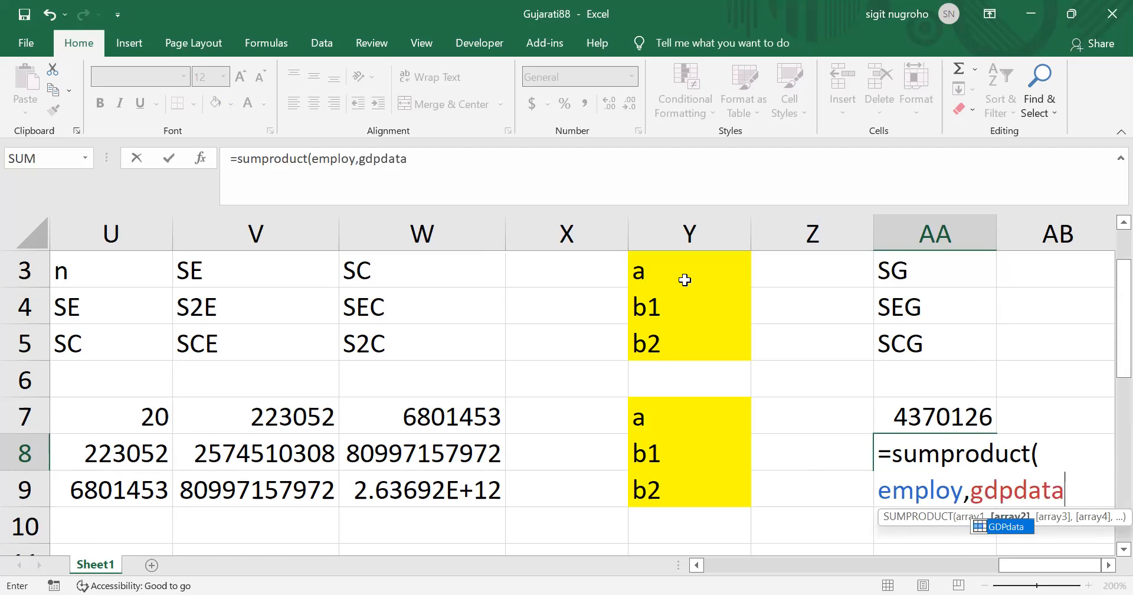
key("Return")
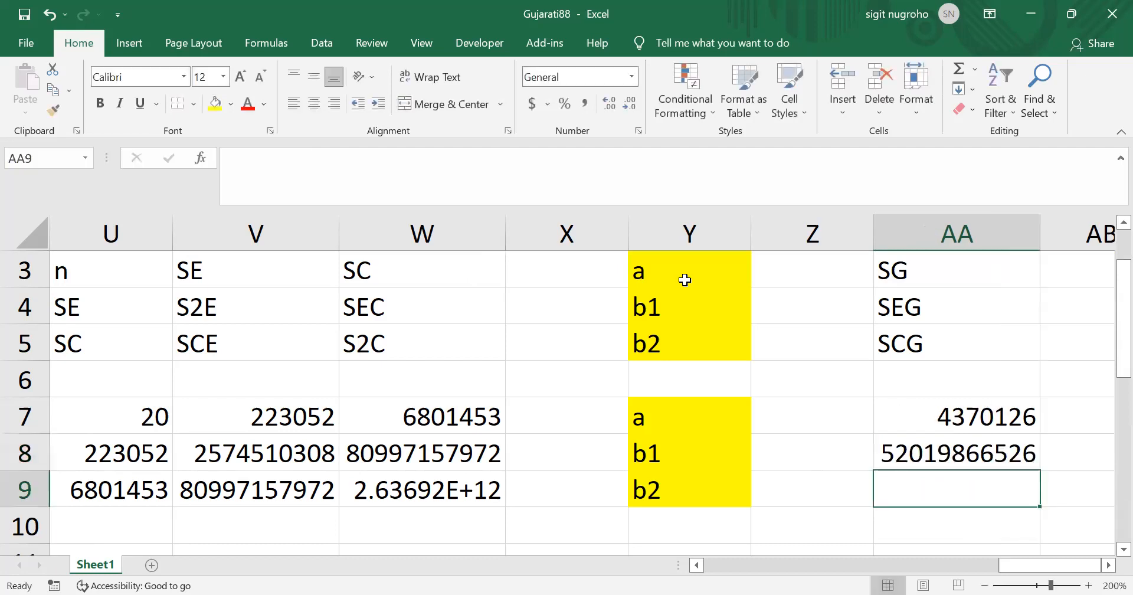
- Copy the AA8 formula to AA9 and change it to =SUMPRODUCT(CAPITAL,GDPdata) to calculate SCG
key("Up")
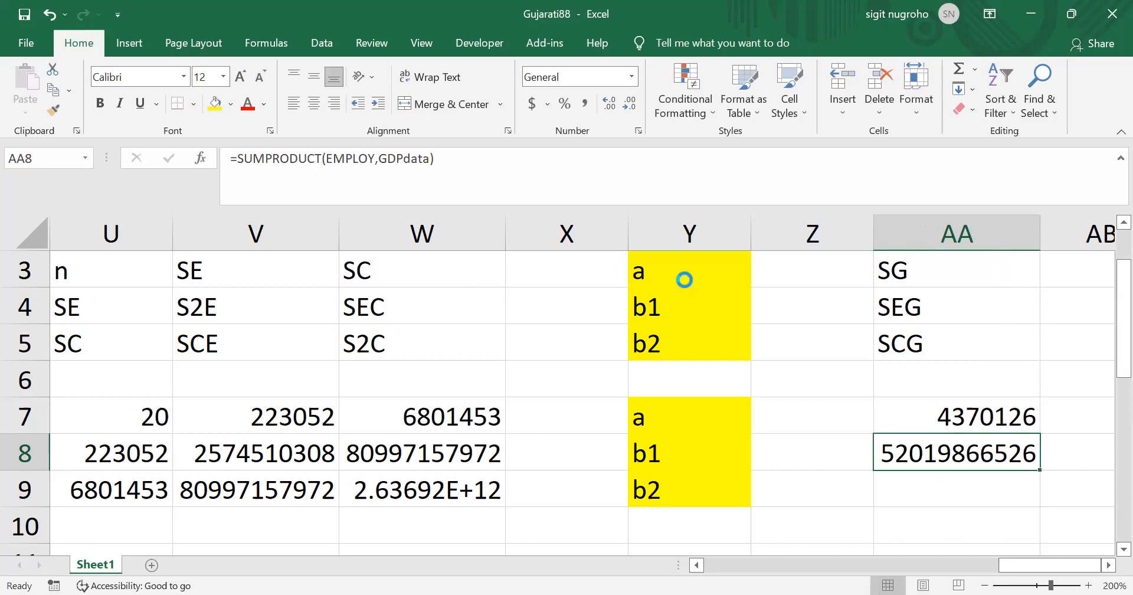
key("ctrl+c")
key("Down")
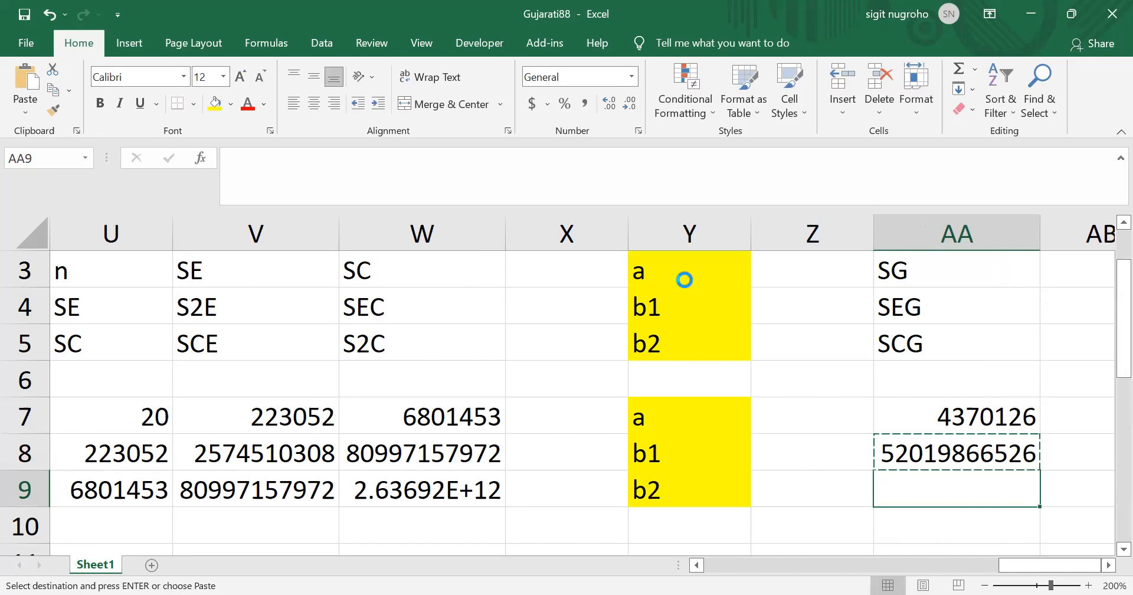
key("ctrl+v")
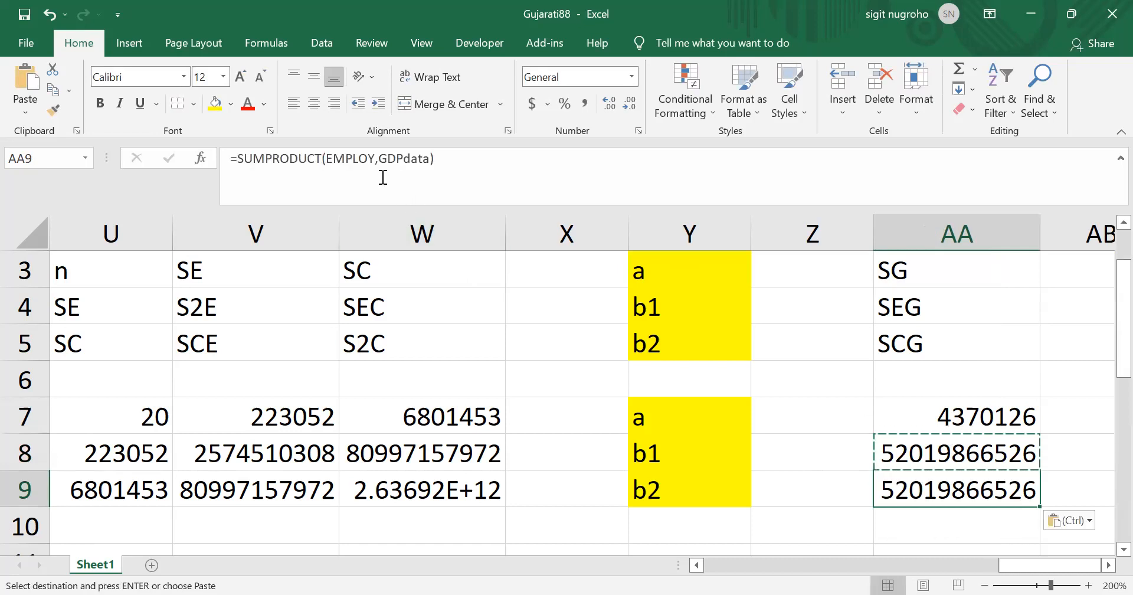
left_click(371, 158)
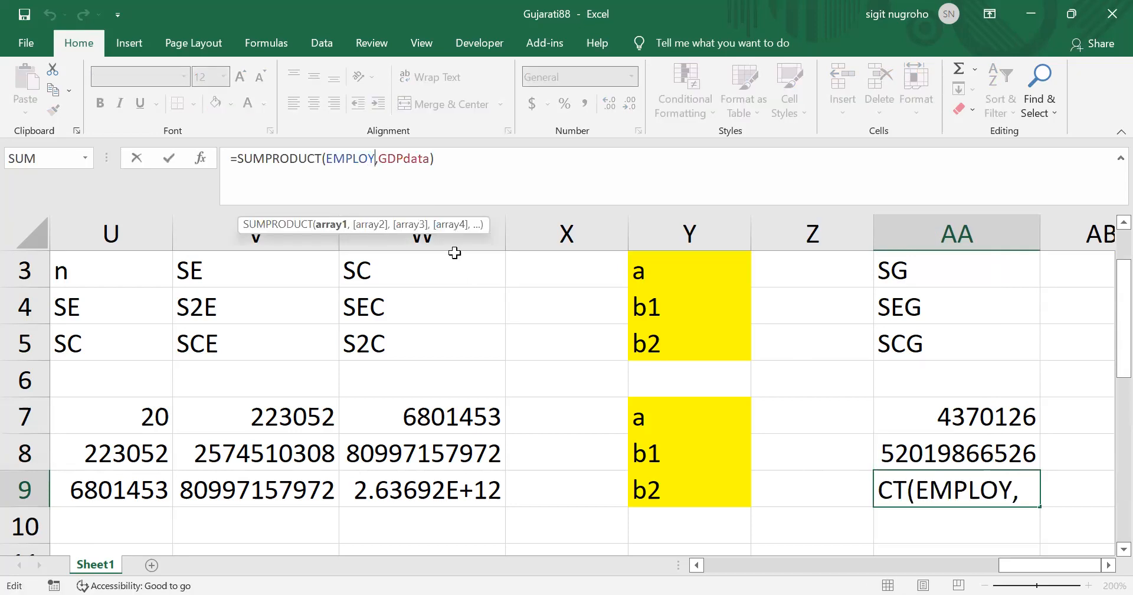
key("BackSpace")
key("BackSpace")
key("BackSpace")
key("BackSpace")
key("BackSpace")
key("BackSpace")
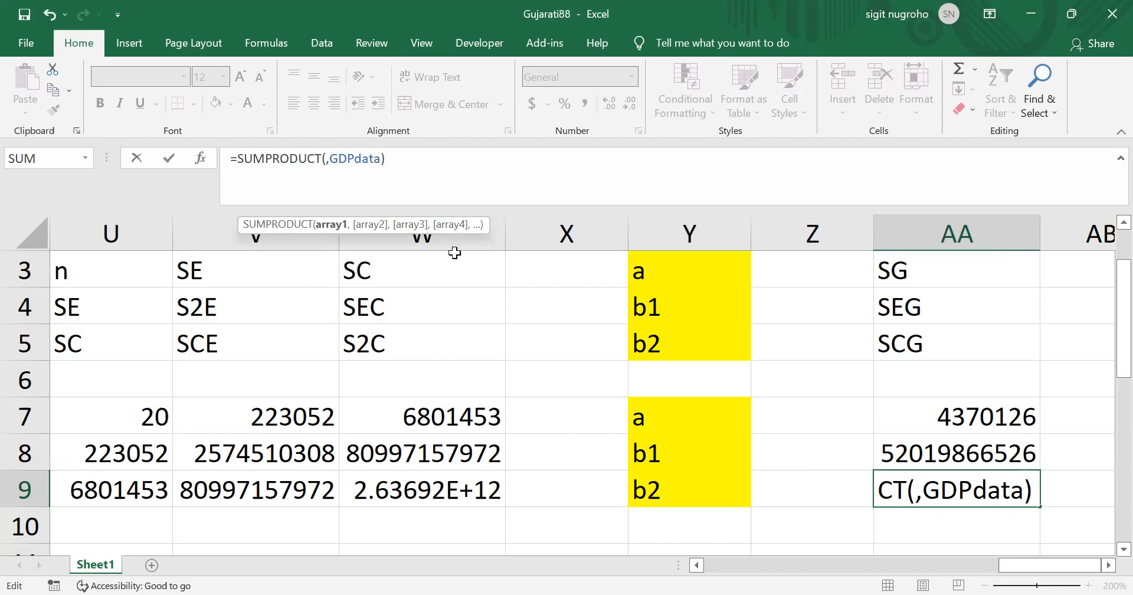
type("capital")
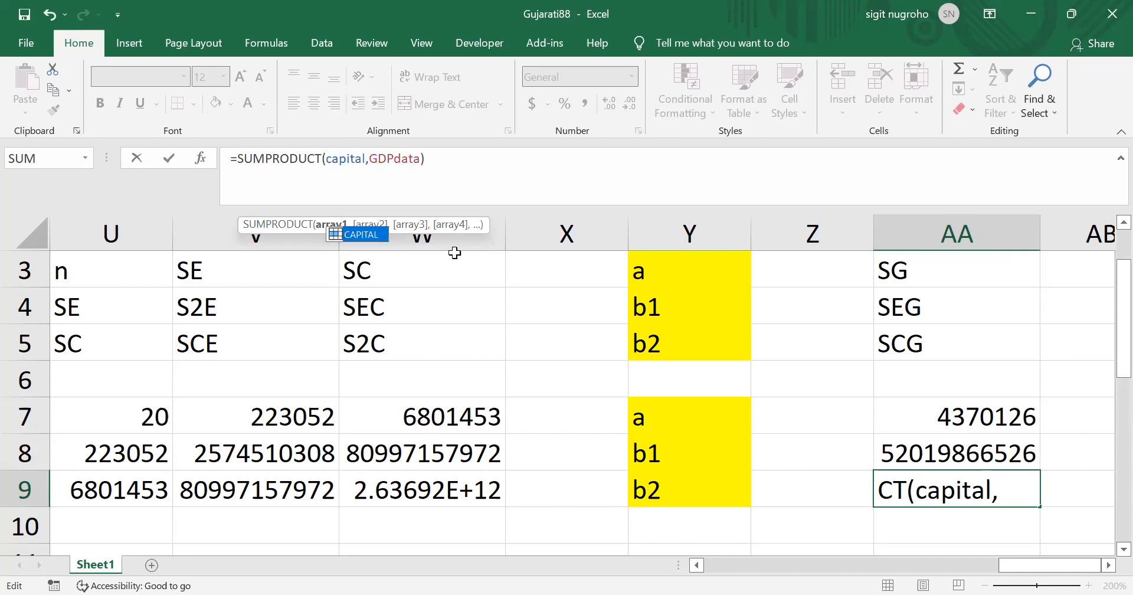
key("shift+Return")
key("Up")
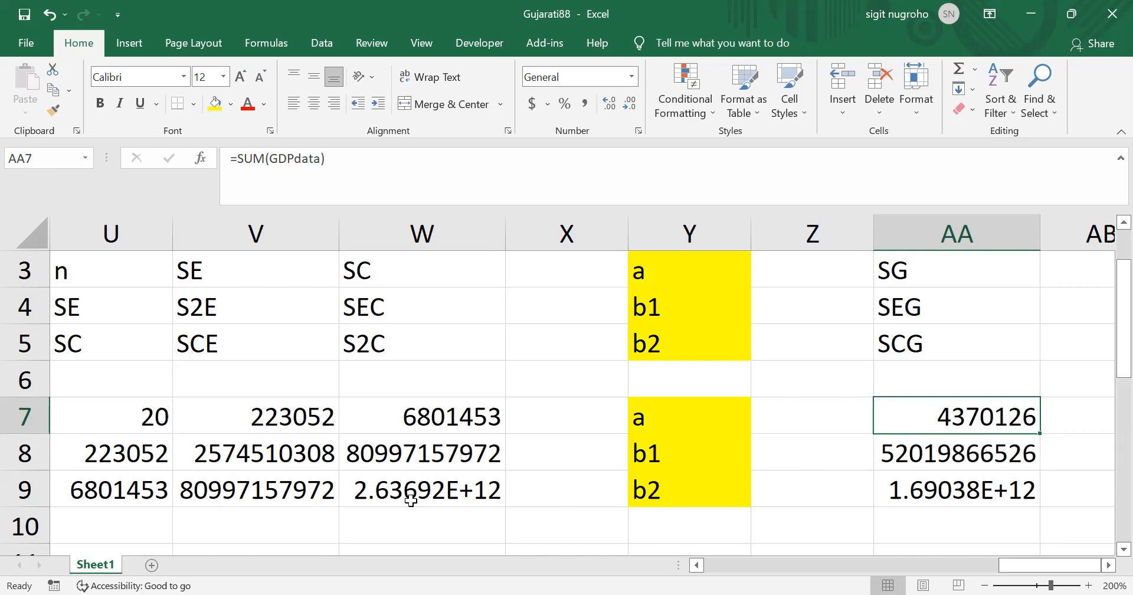
- Calculate the determinant of the 3×3 numeric matrix in V11 with the formula =MDETERM(U7:W9)
left_click(584, 463)
key("Down")
key("Down")
key("Down")
key("Down")
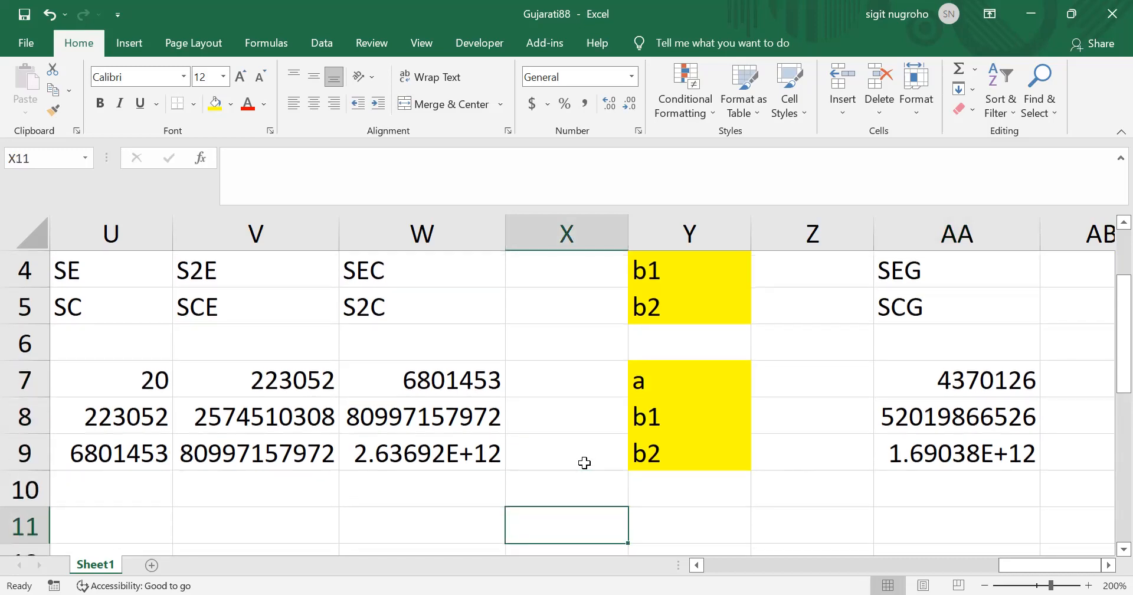
key("Up")
key("Up")
key("Down")
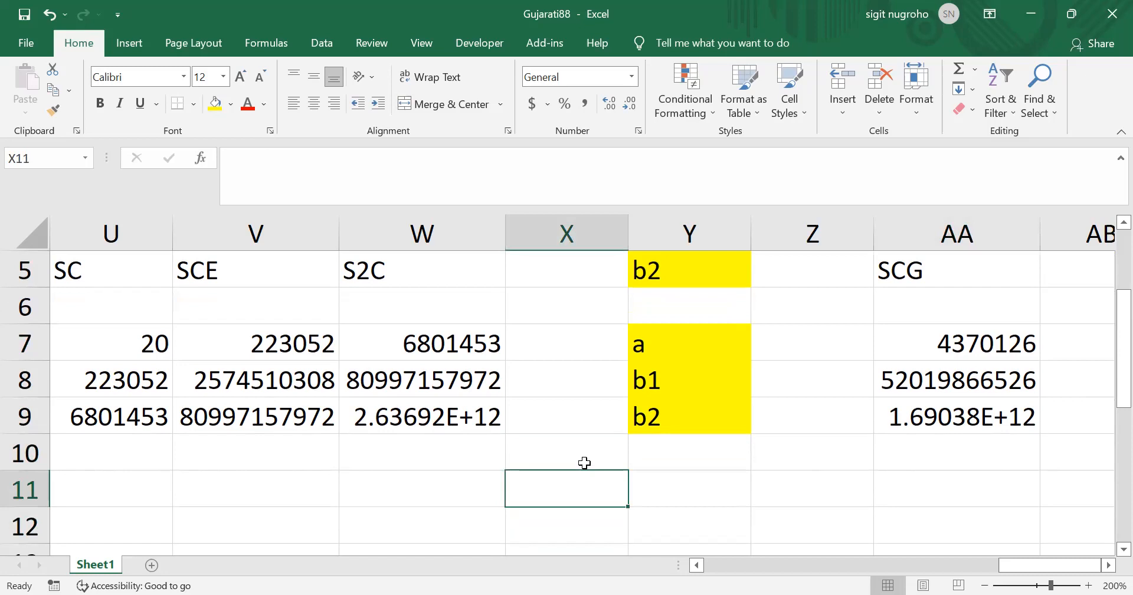
left_click_drag(126, 340, 368, 406)
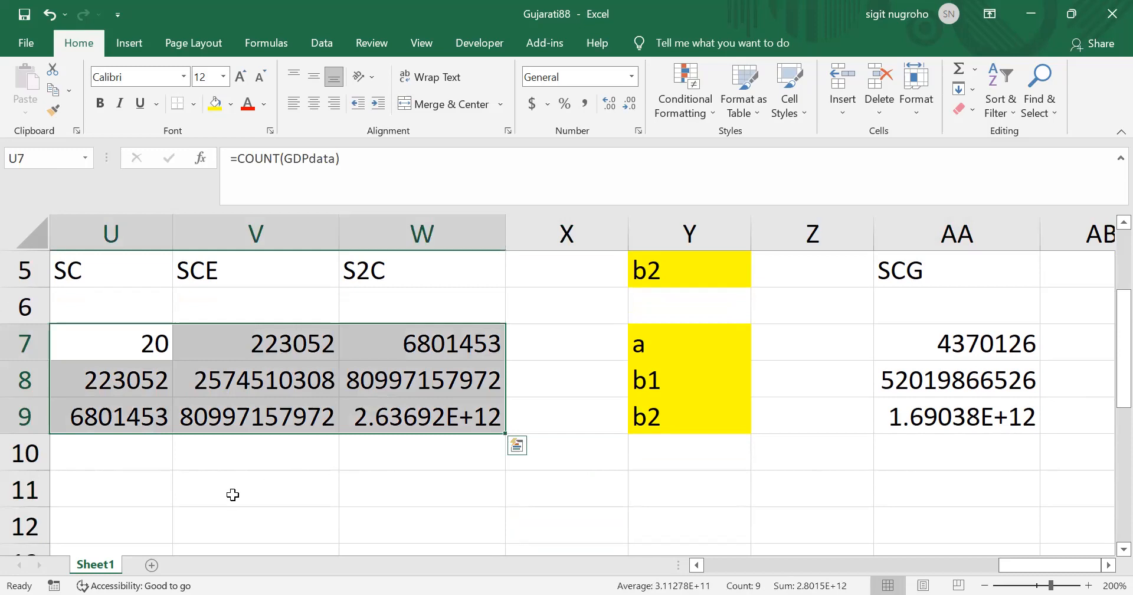
left_click(209, 486)
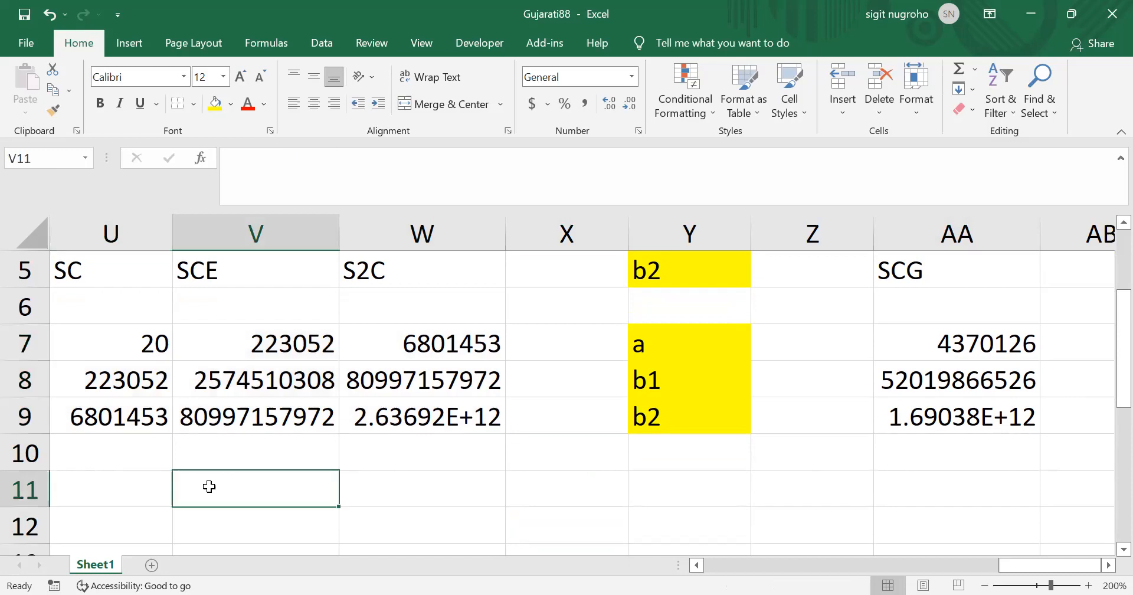
type("=")
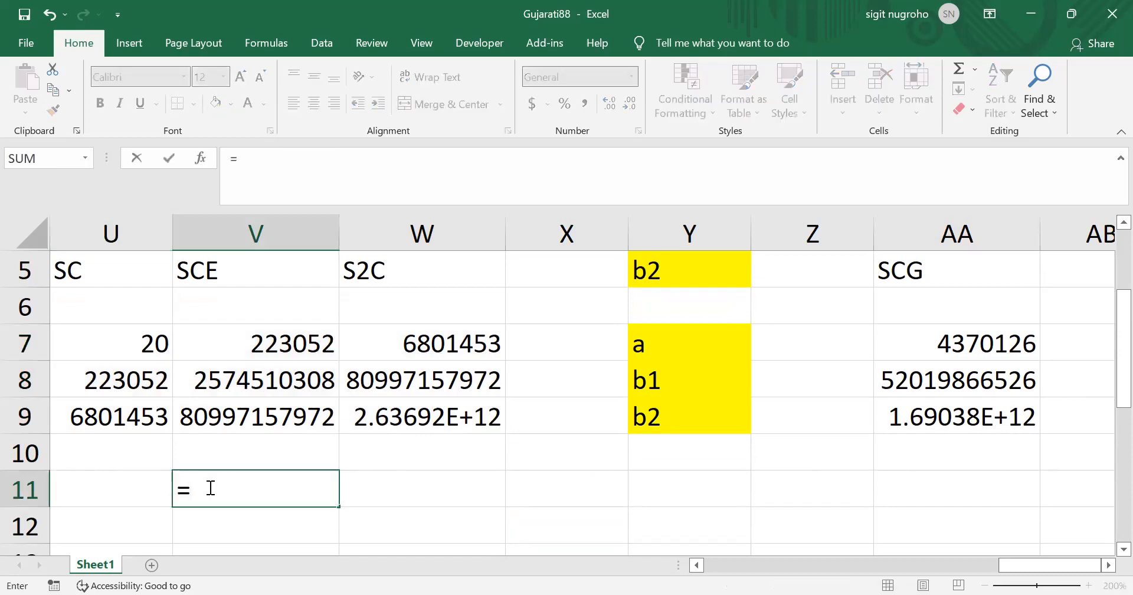
type("mdeterm")
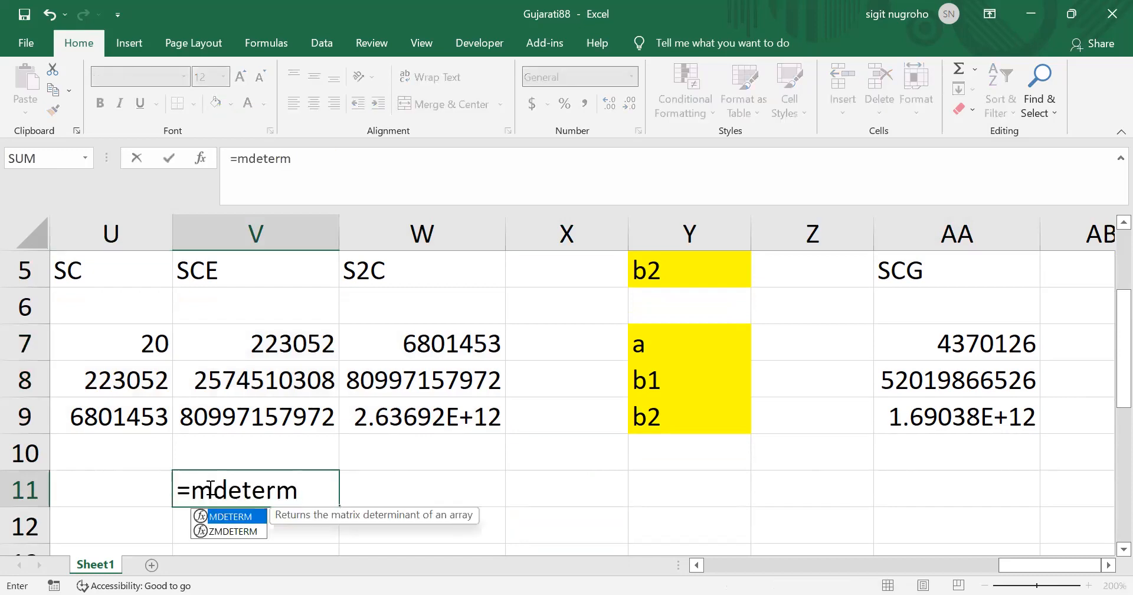
type("(")
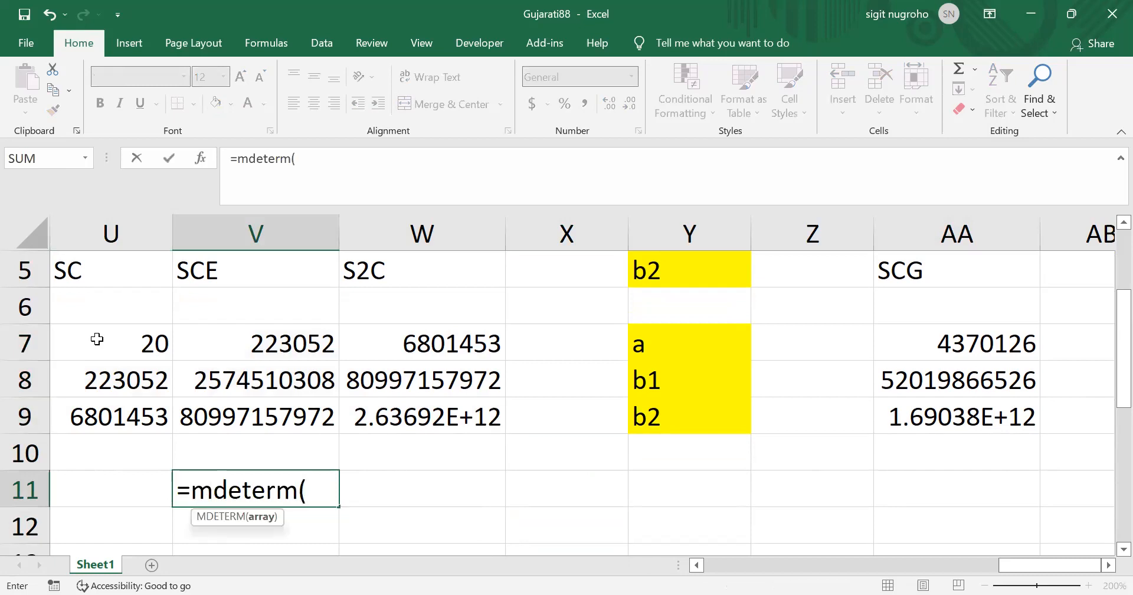
left_click(89, 342)
left_click_drag(347, 404, 394, 406)
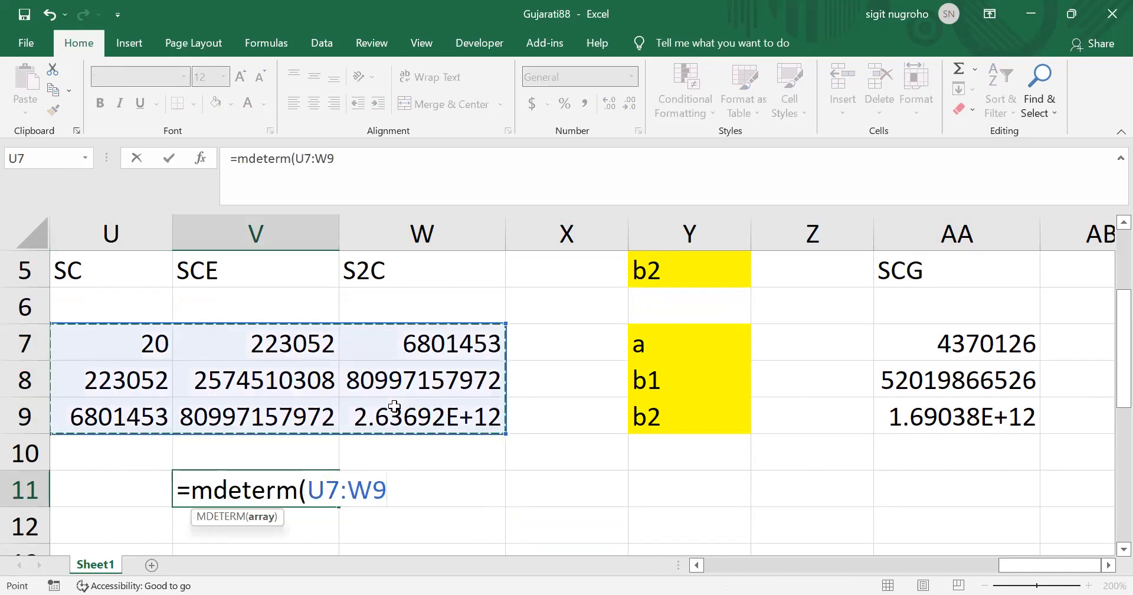
type(")")
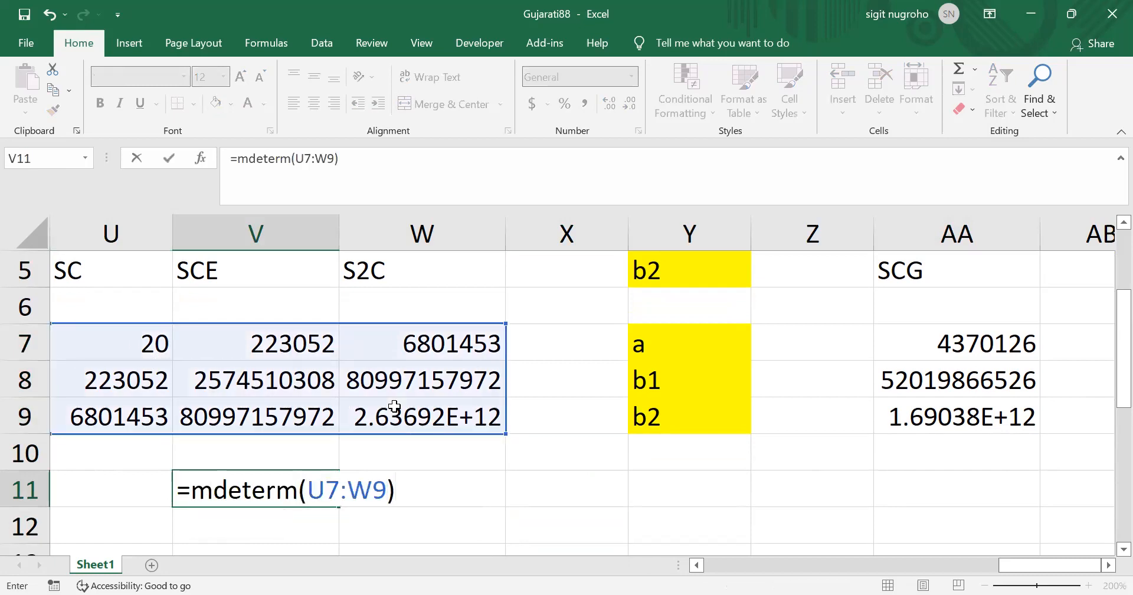
key("Return")
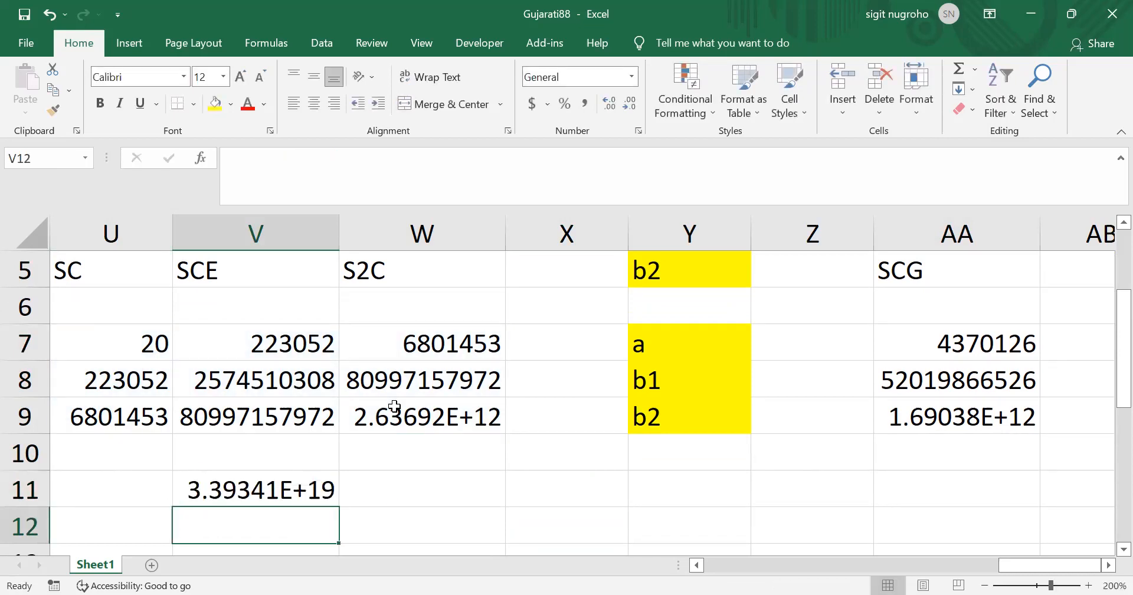
key("Up")
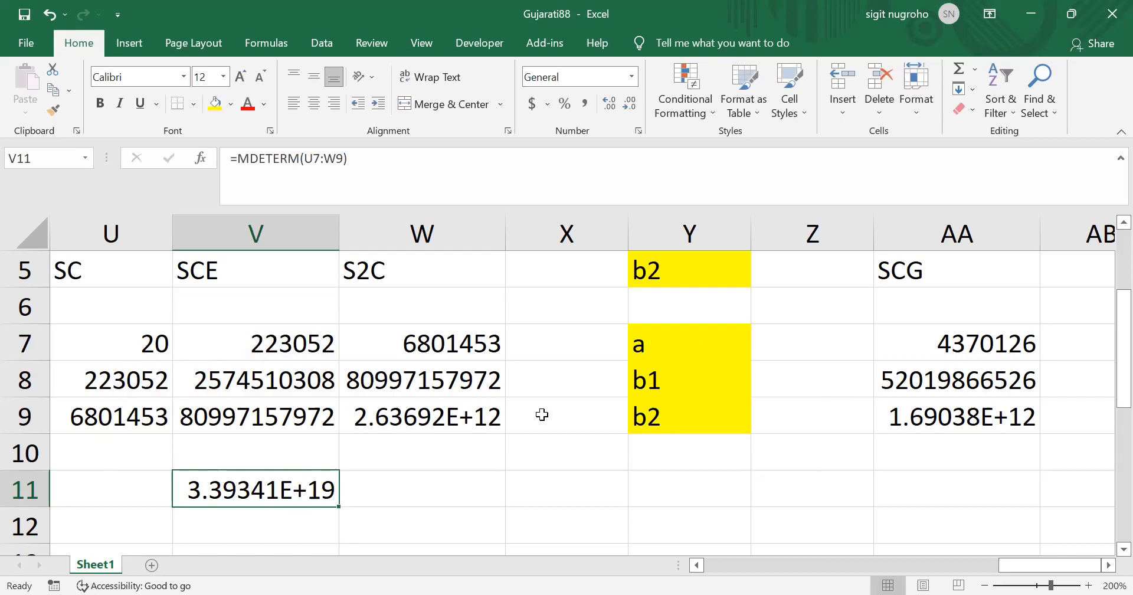
- Calculate the inverse of the 3×3 matrix in U13:W15 with the array formula =MINVERSE(U7:W9)
key("Return")
key("Down")
key("Down")
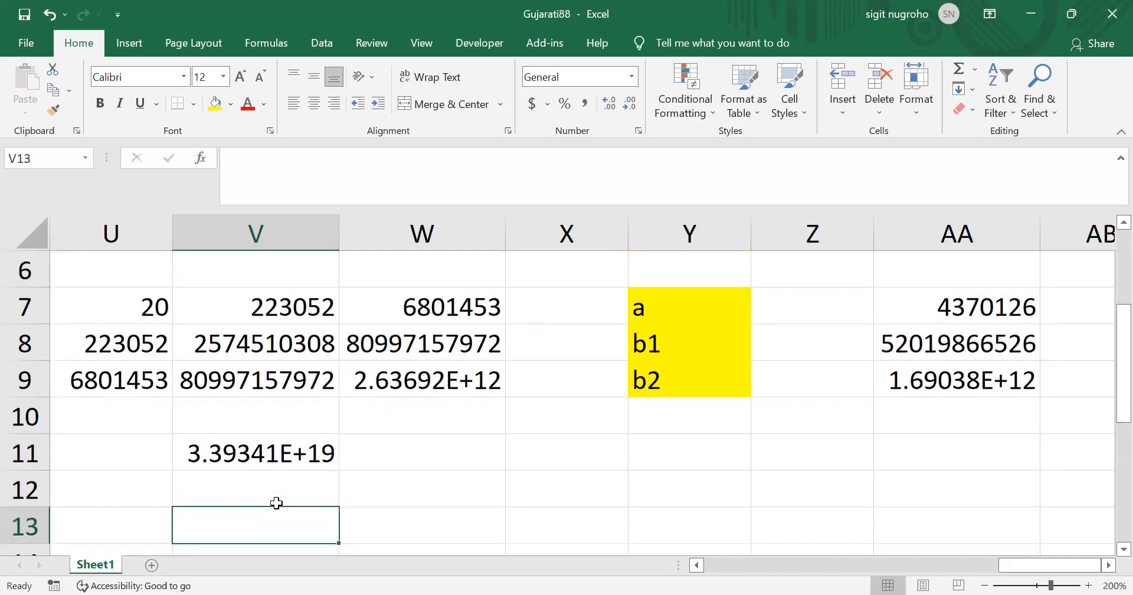
key("Up")
key("Left")
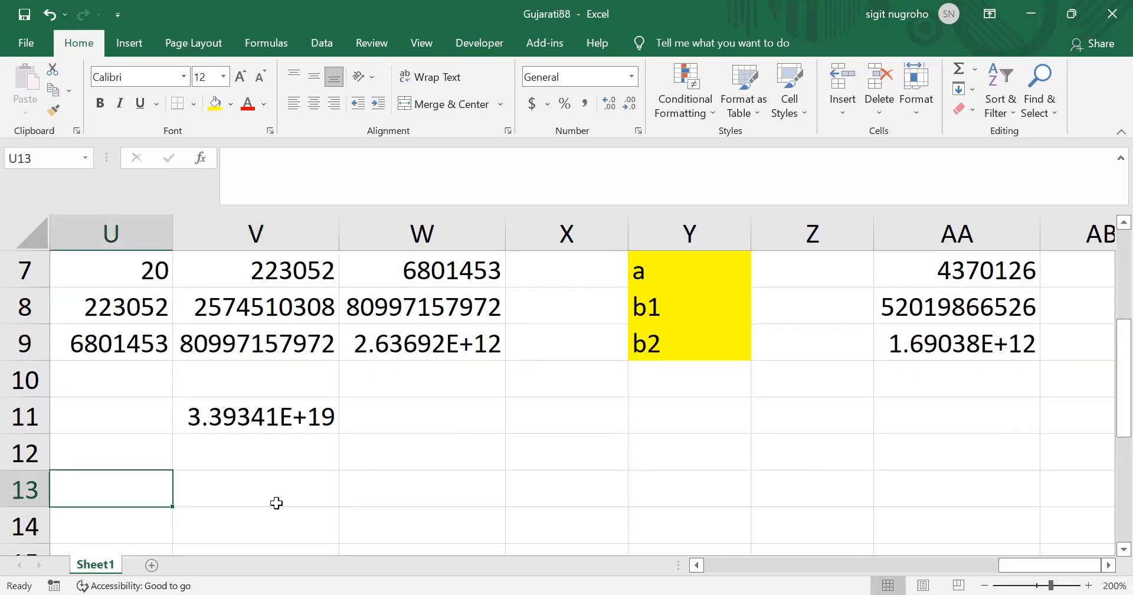
key("shift+Down")
key("shift+Down")
key("shift+Right")
key("shift+Right")
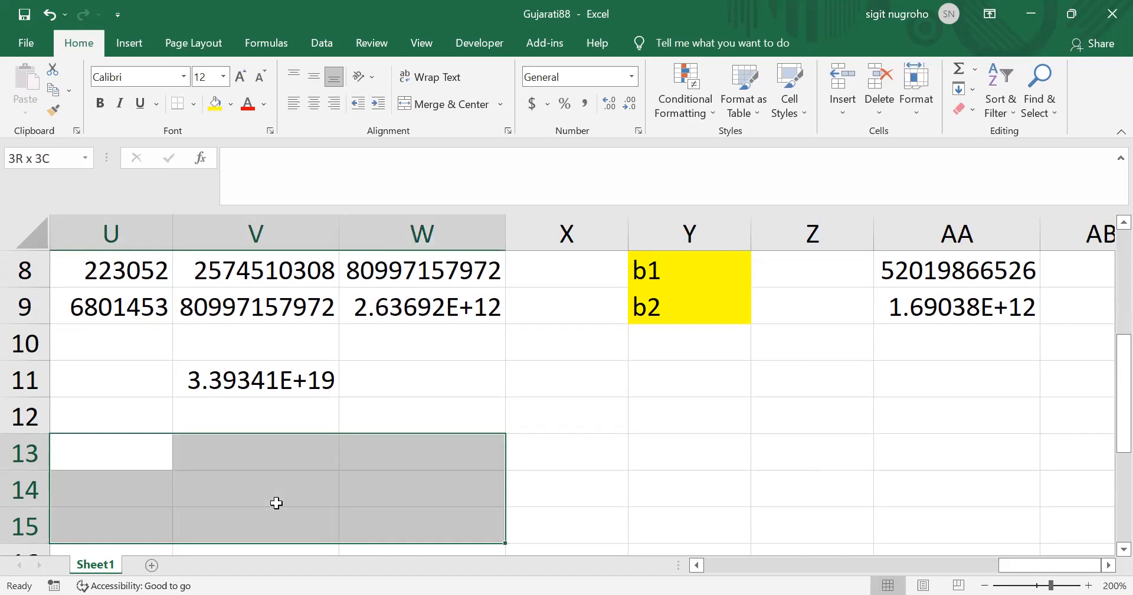
type("=")
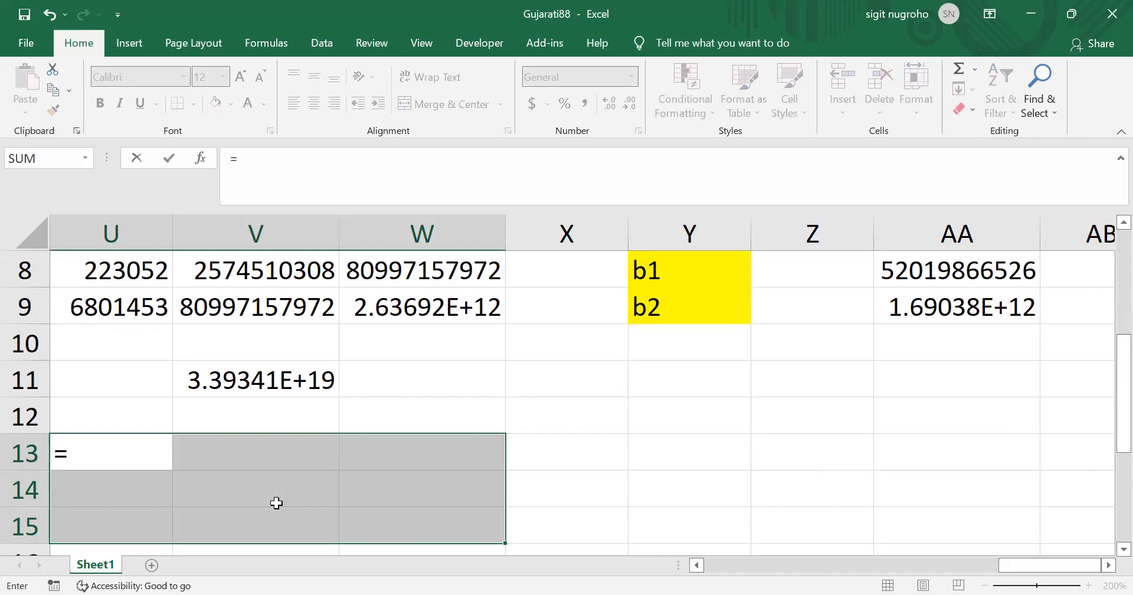
type("minverse")
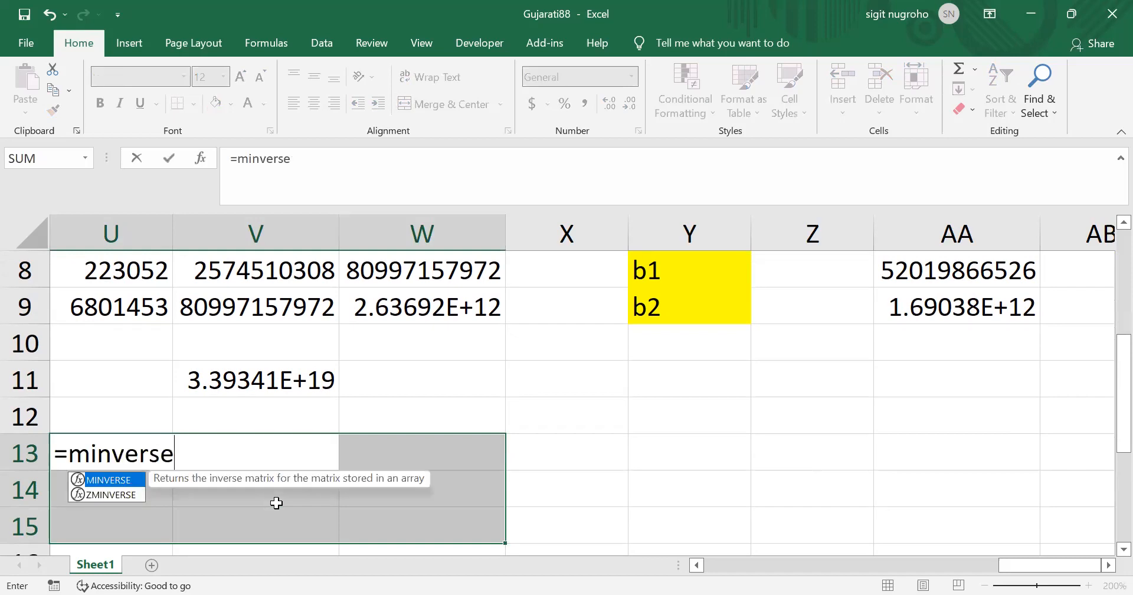
type("(")
left_click(108, 269)
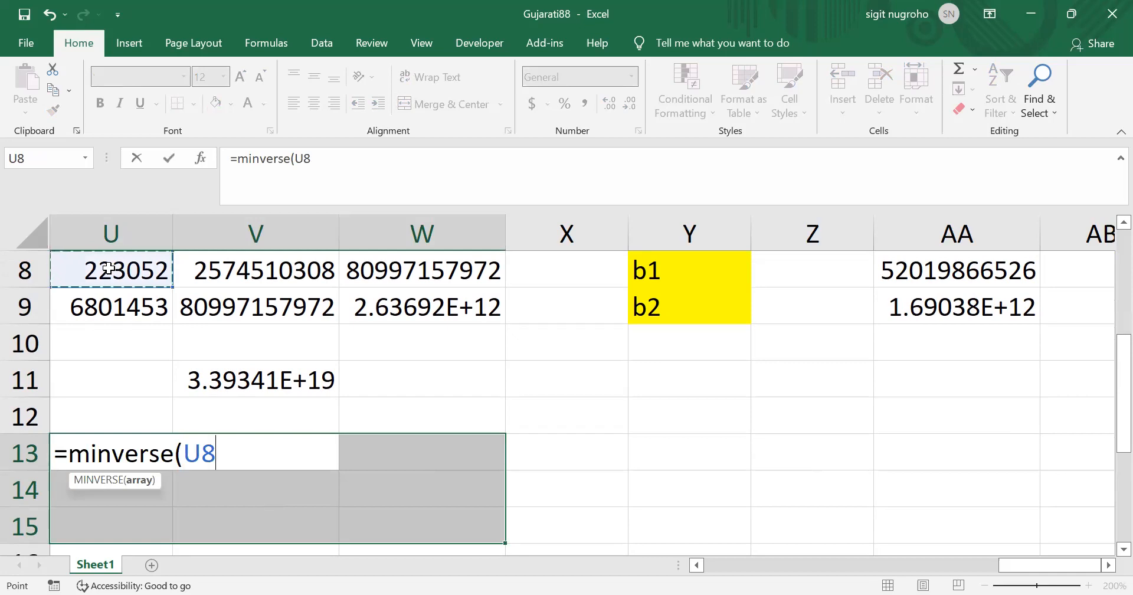
key("Up")
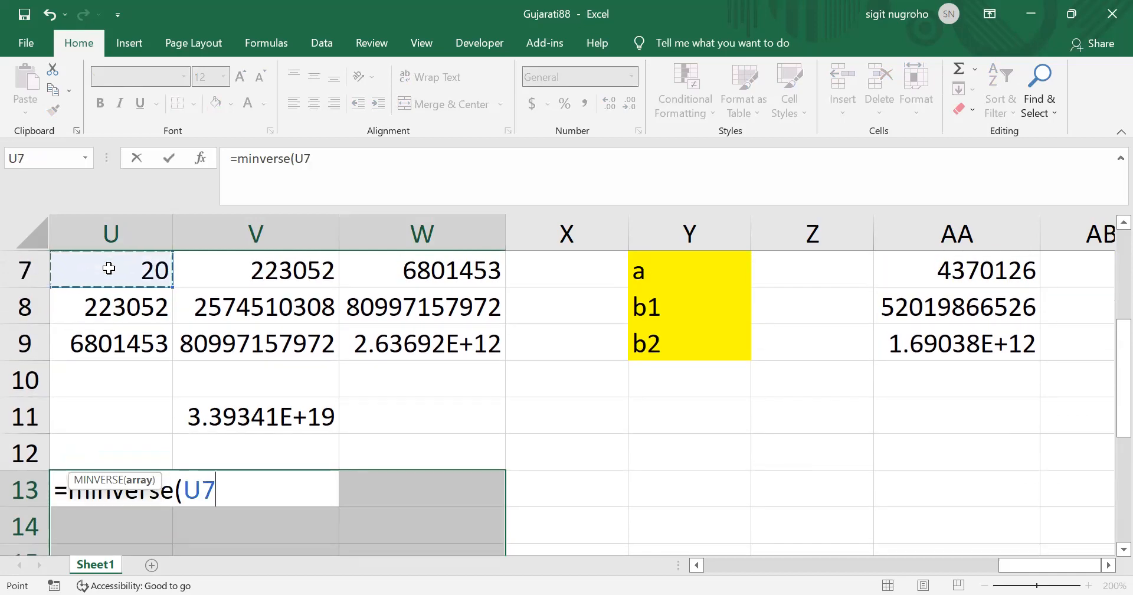
key("shift+Right")
key("shift+Right")
key("shift+Down")
key("shift+Down")
type(")")
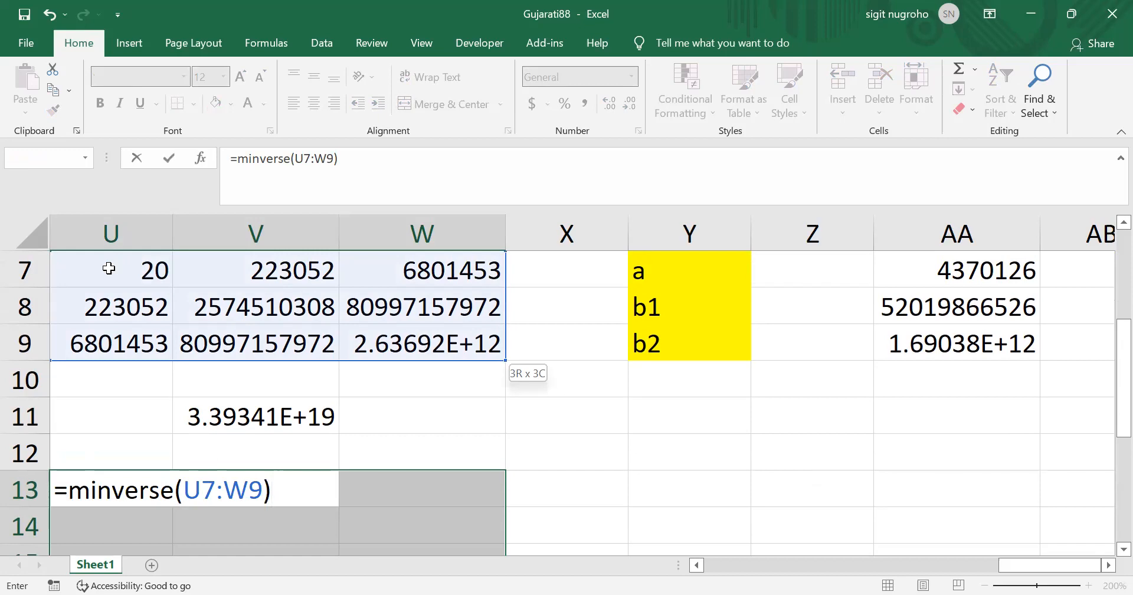
key("ctrl+shift+Return")
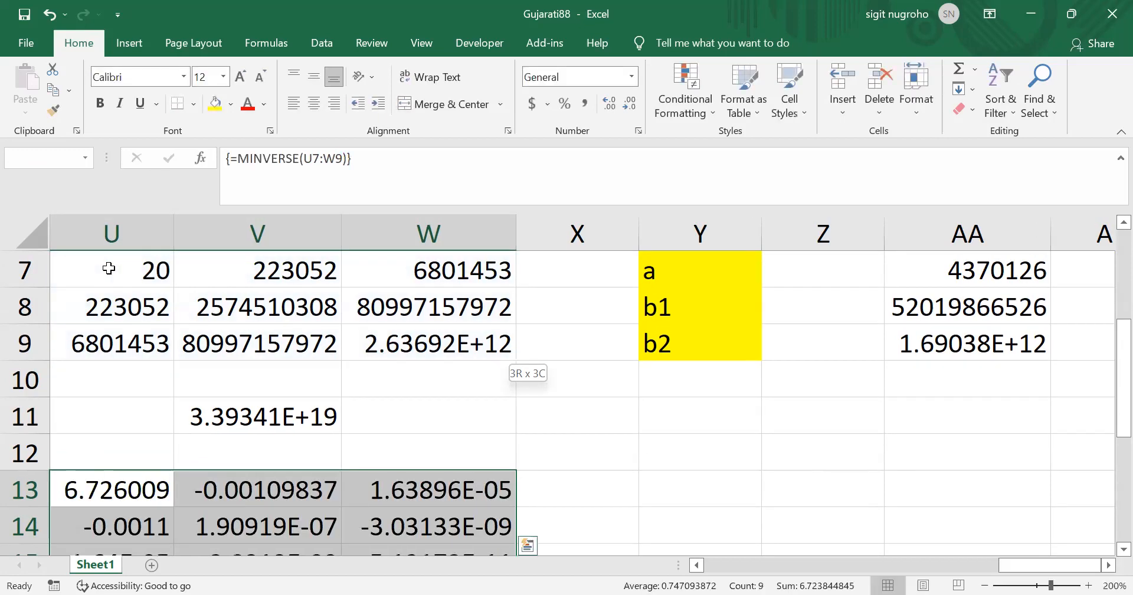
key("Down")
key("Down")
key("Down")
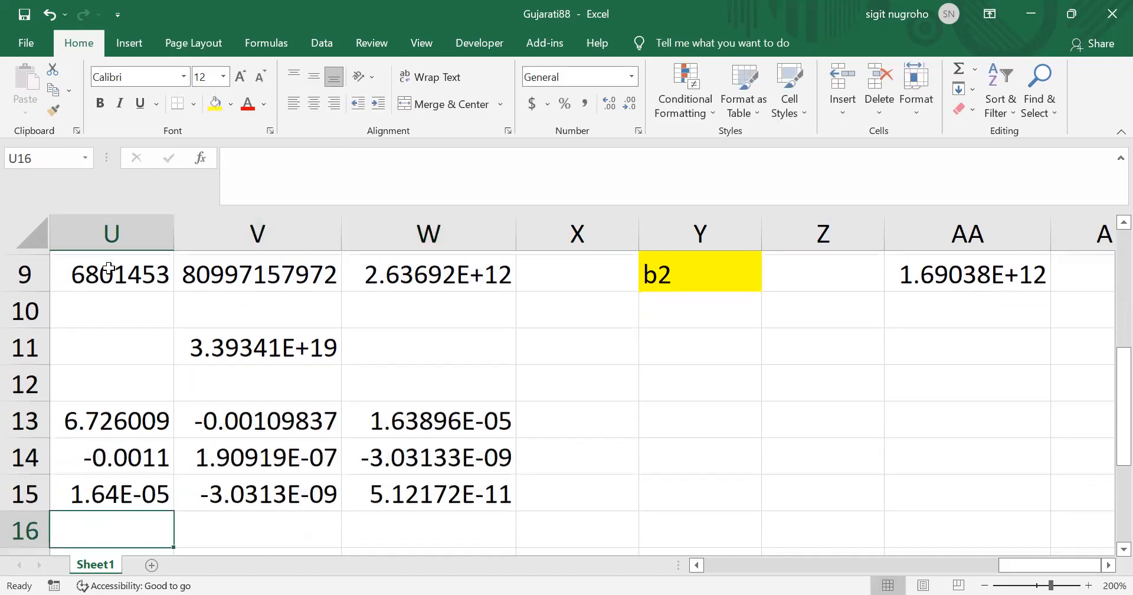
- Copy the coefficient labels a, b1 and b2 from Y7:Y9 to Y13:Y15 beside the inverse matrix
key("Up")
key("Up")
key("Up")
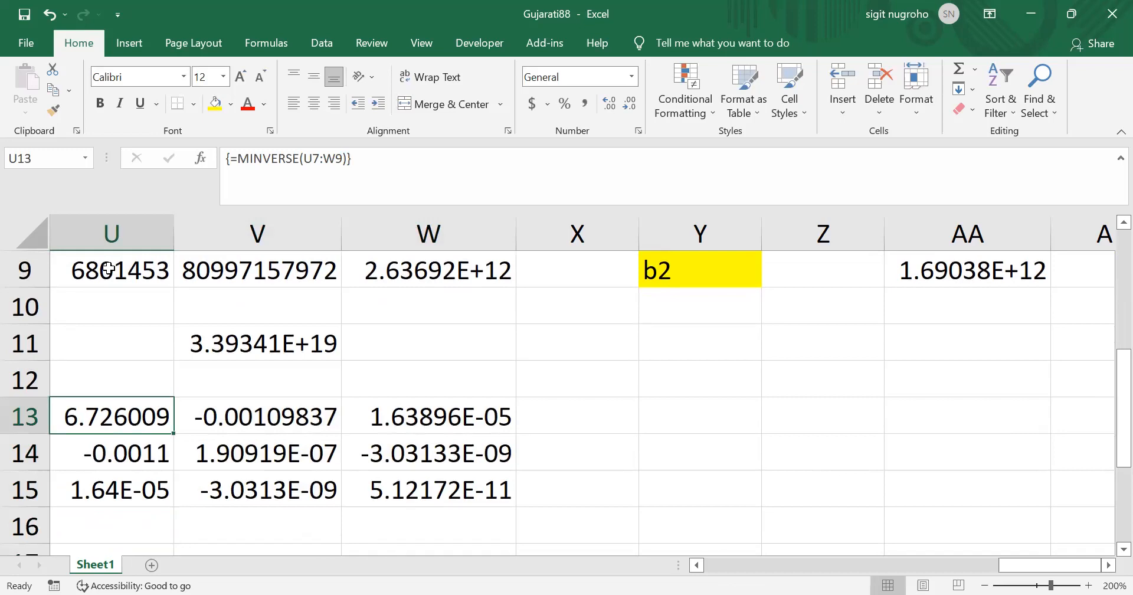
key("Right")
key("Right")
key("Right")
key("Right")
key("Up")
key("Up")
key("Up")
key("Up")
key("Up")
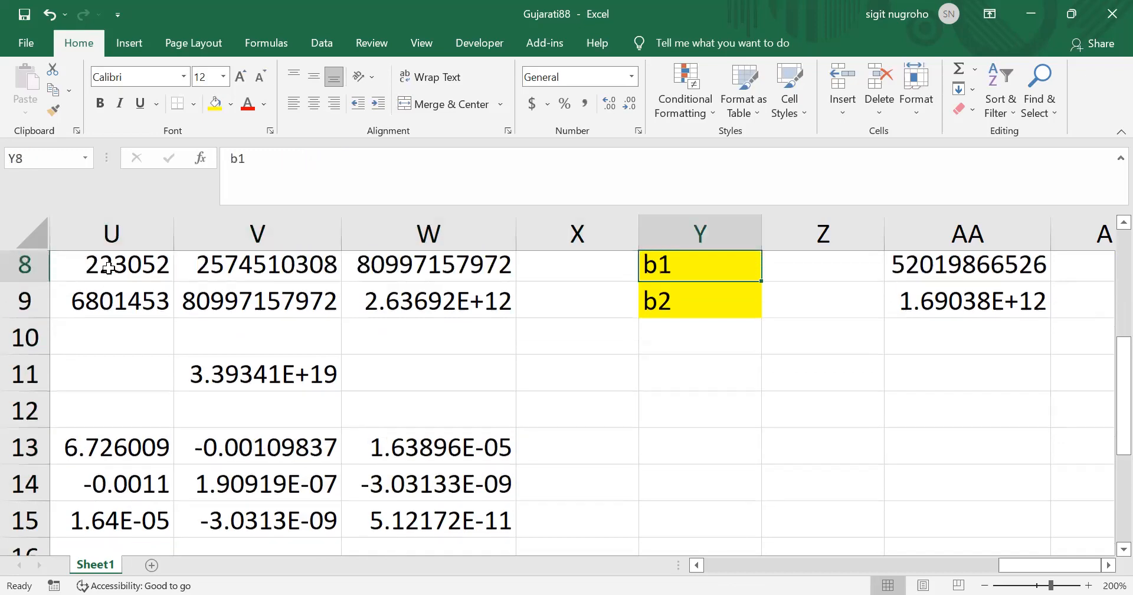
key("Up")
key("shift+Down")
key("shift+Down")
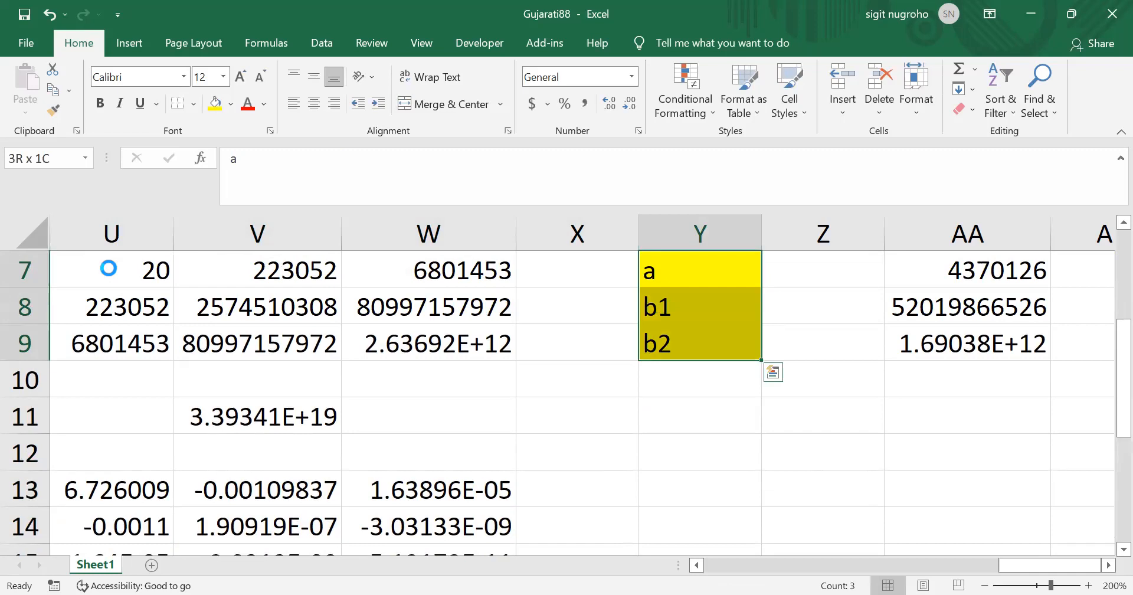
key("ctrl+c")
key("Down")
key("Down")
key("Down")
key("Down")
key("Down")
key("Down")
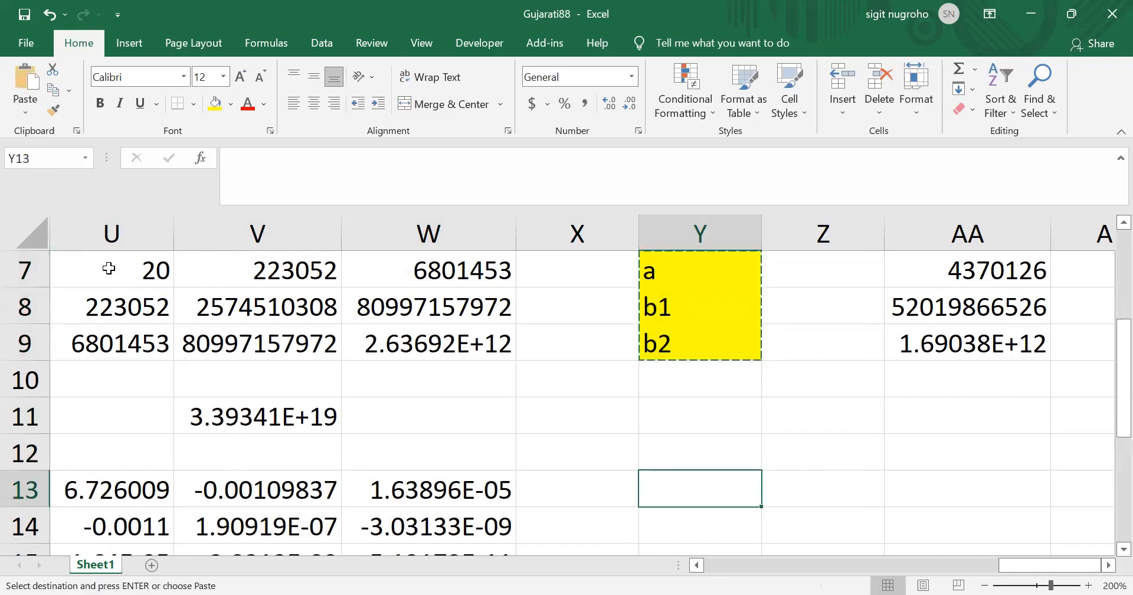
key("ctrl+v")
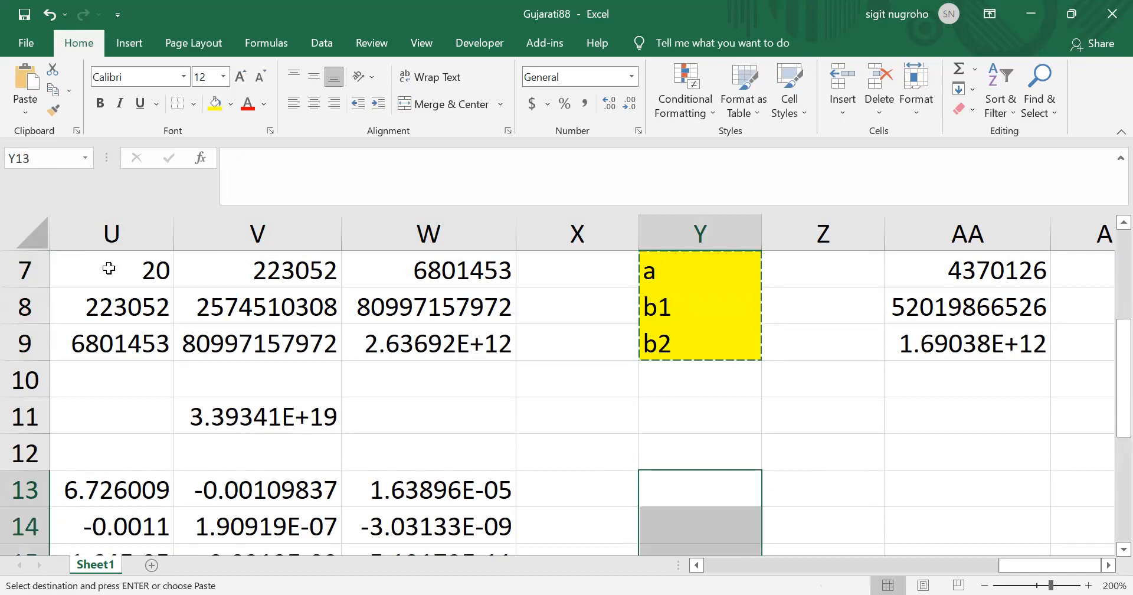
- Examine the inverse matrix in U13:W15 and the right-hand-side vector in AA7:AA9 that are to be multiplied
key("Right")
key("Right")
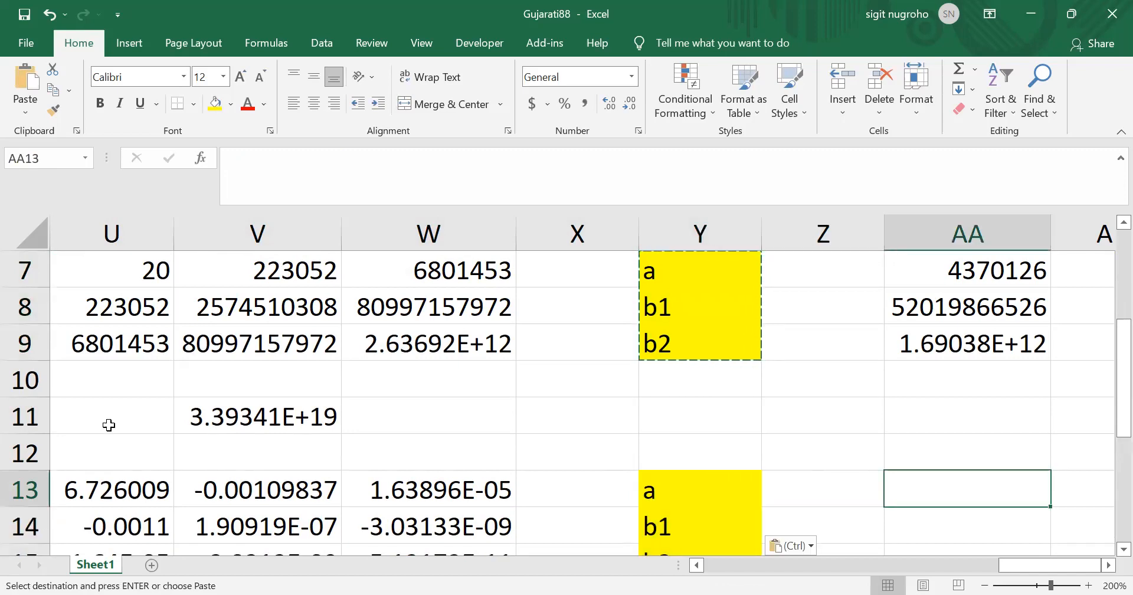
left_click(115, 489)
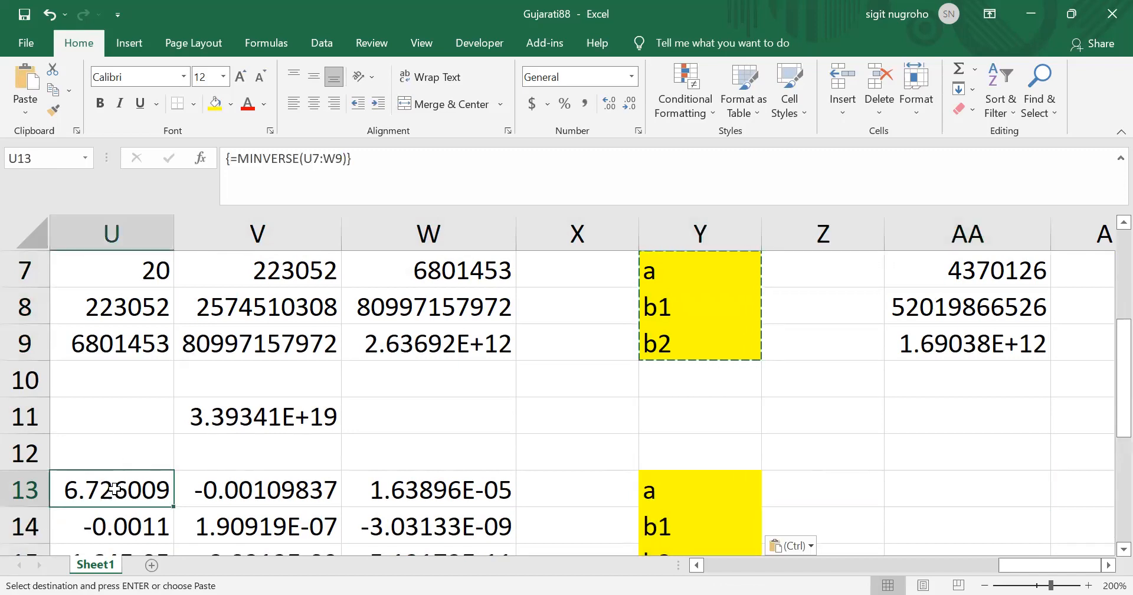
key("shift+Down")
key("shift+Down")
key("shift+Right")
key("shift+Right")
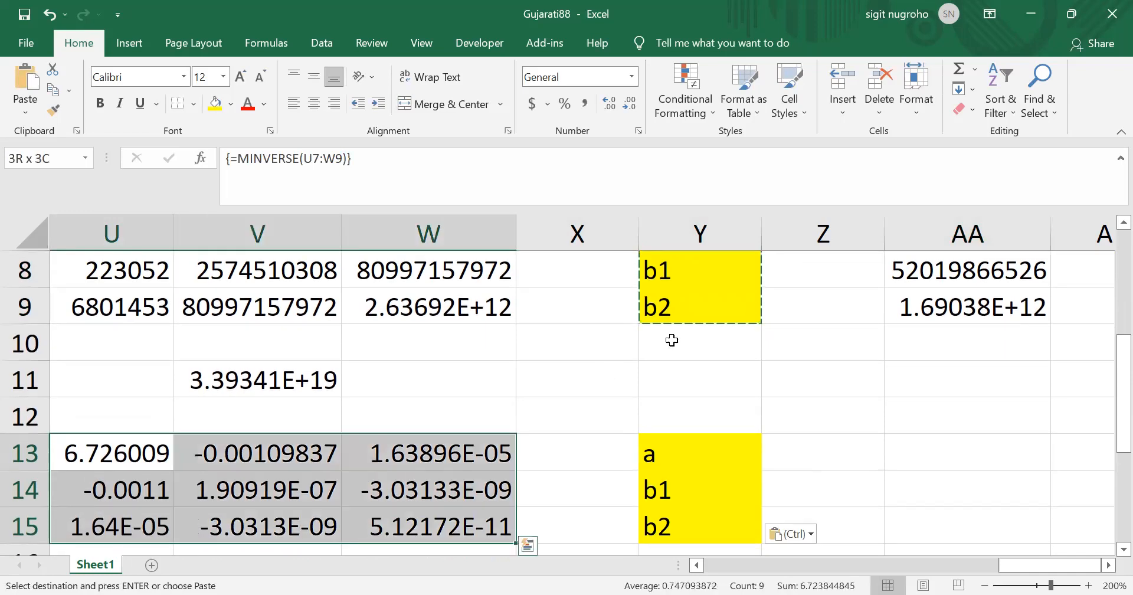
left_click(952, 304)
key("Up")
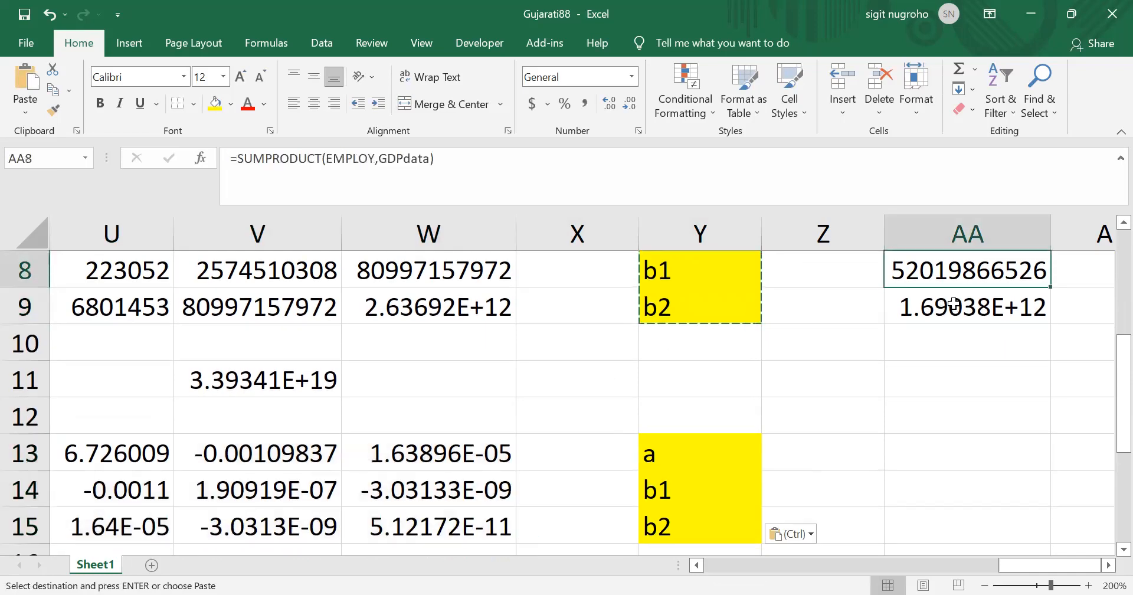
key("Up")
key("Up")
key("Down")
key("Down")
key("Down")
key("Down")
key("Down")
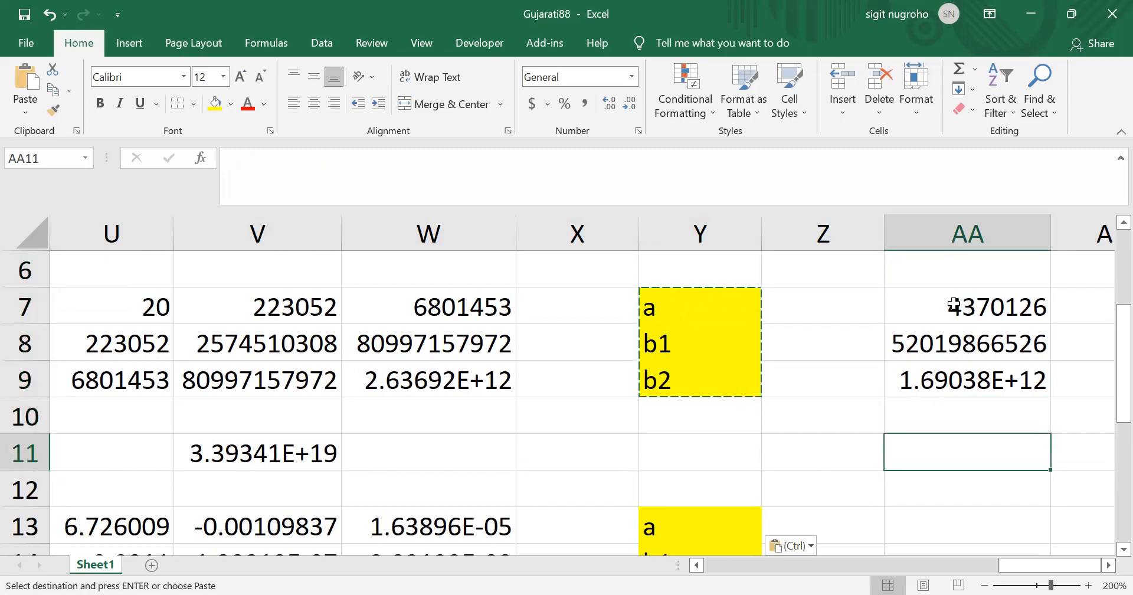
- Calculate the regression coefficients in AA13:AA15 with the array formula =MMULT(U13:W15,AA7:AA9)
key("Down")
key("Down")
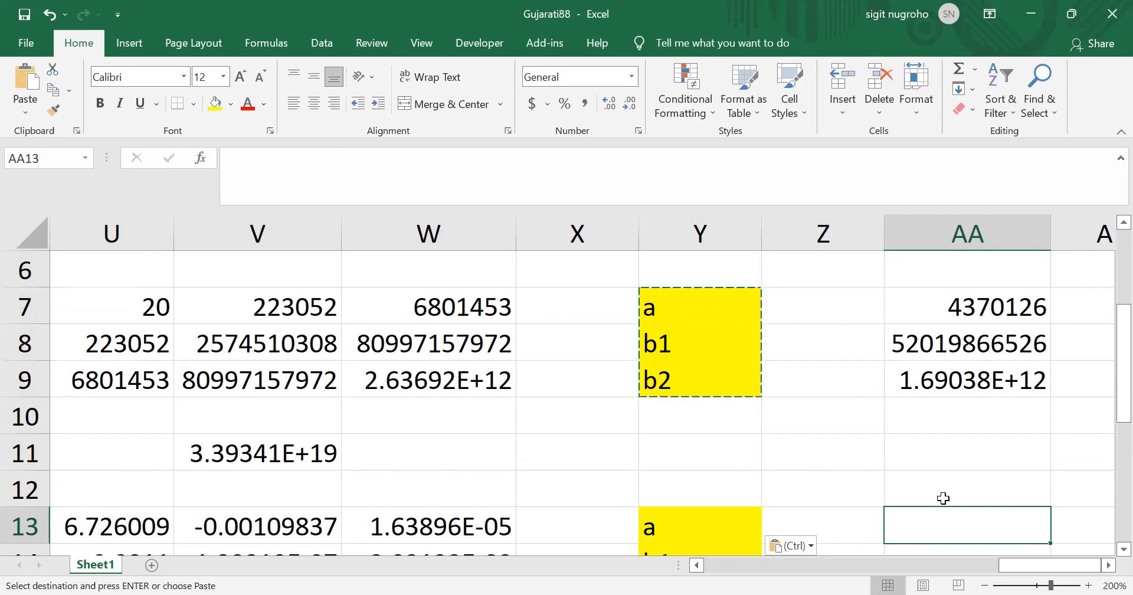
key("shift+Down")
key("shift+Down")
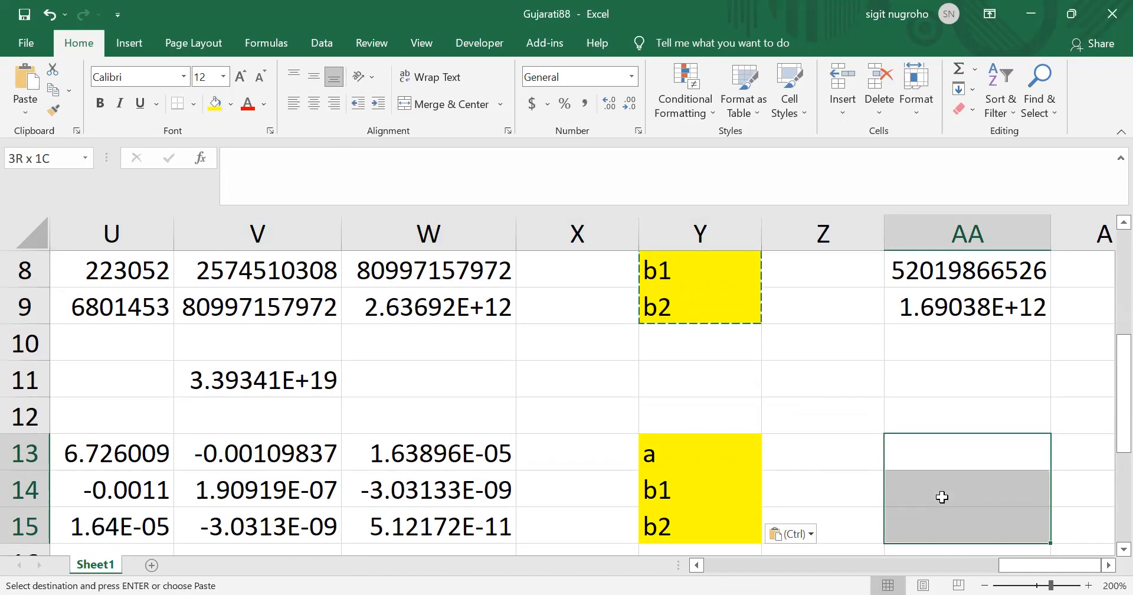
key("Escape")
type("=")
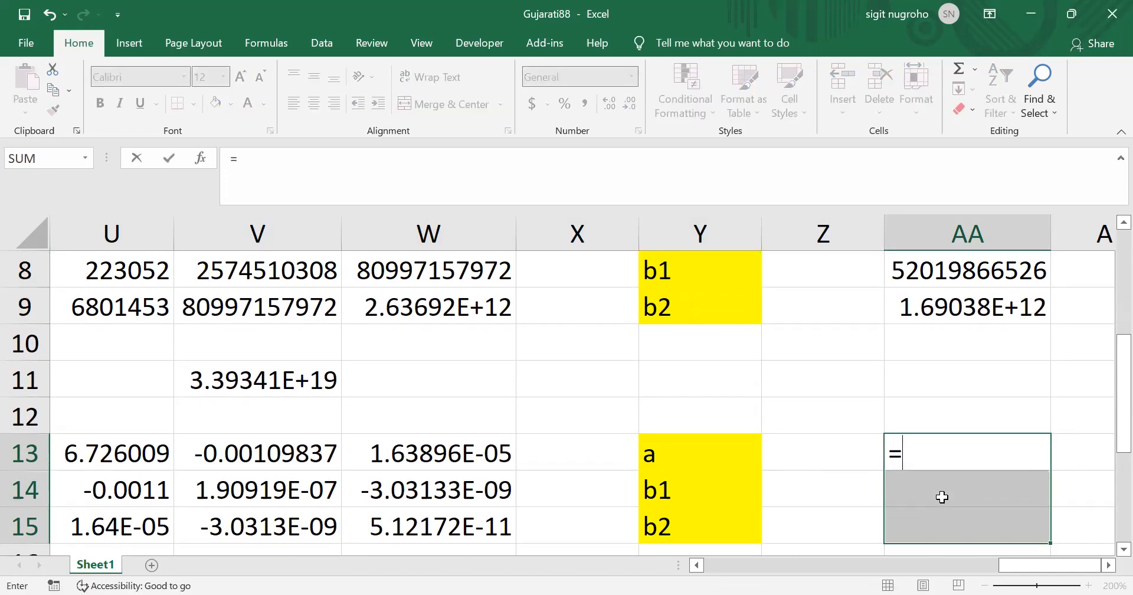
type("m")
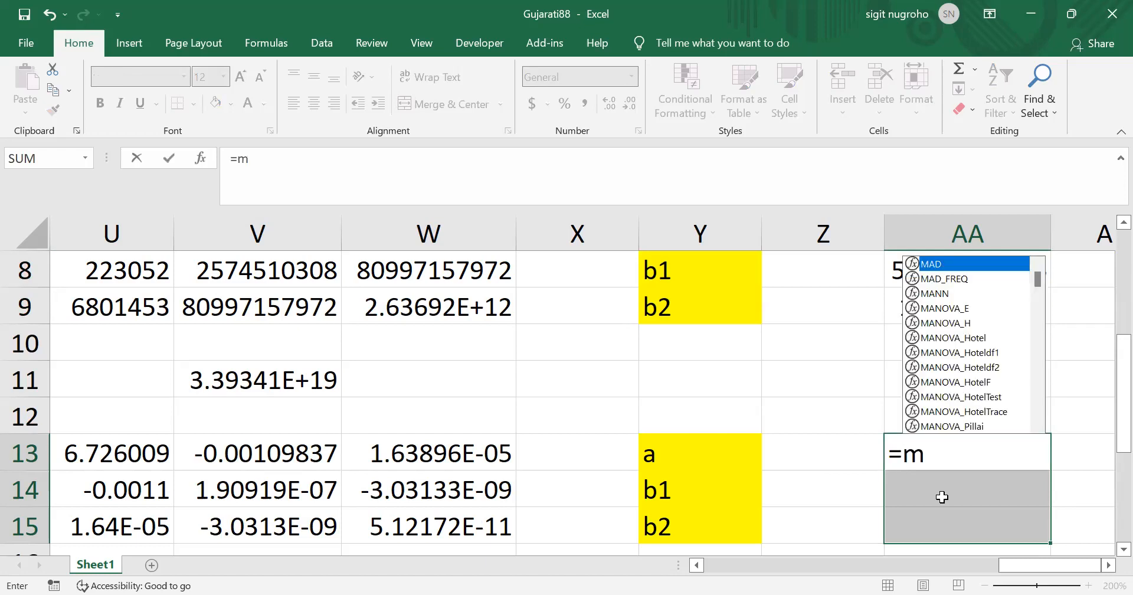
type("mult(")
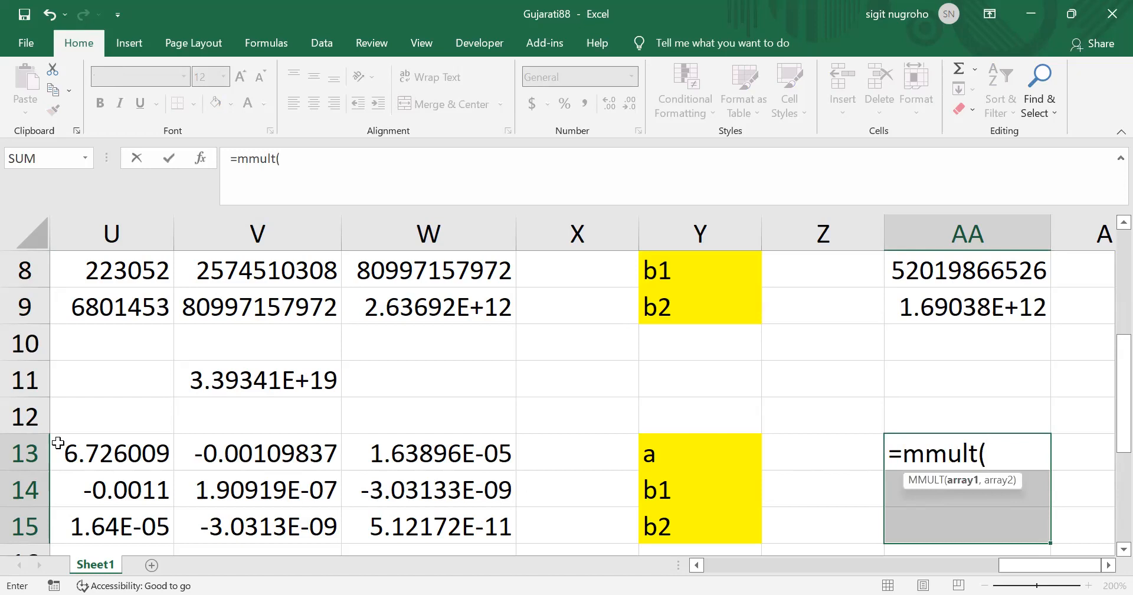
left_click(99, 458)
key("shift+Down")
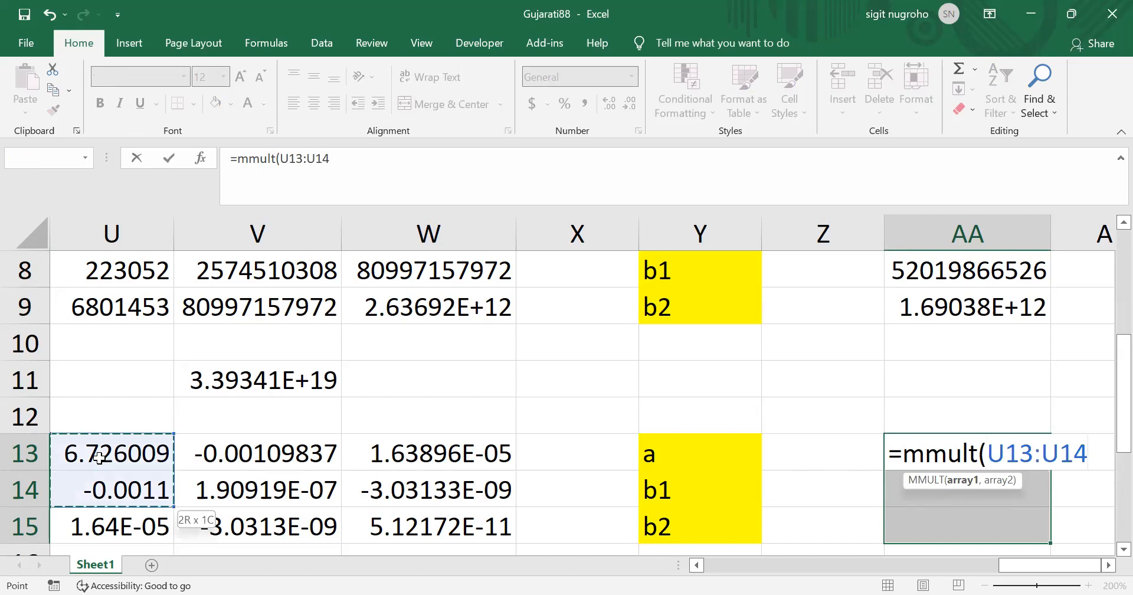
key("shift+Down")
key("shift+Right")
key("shift+Right")
type(",")
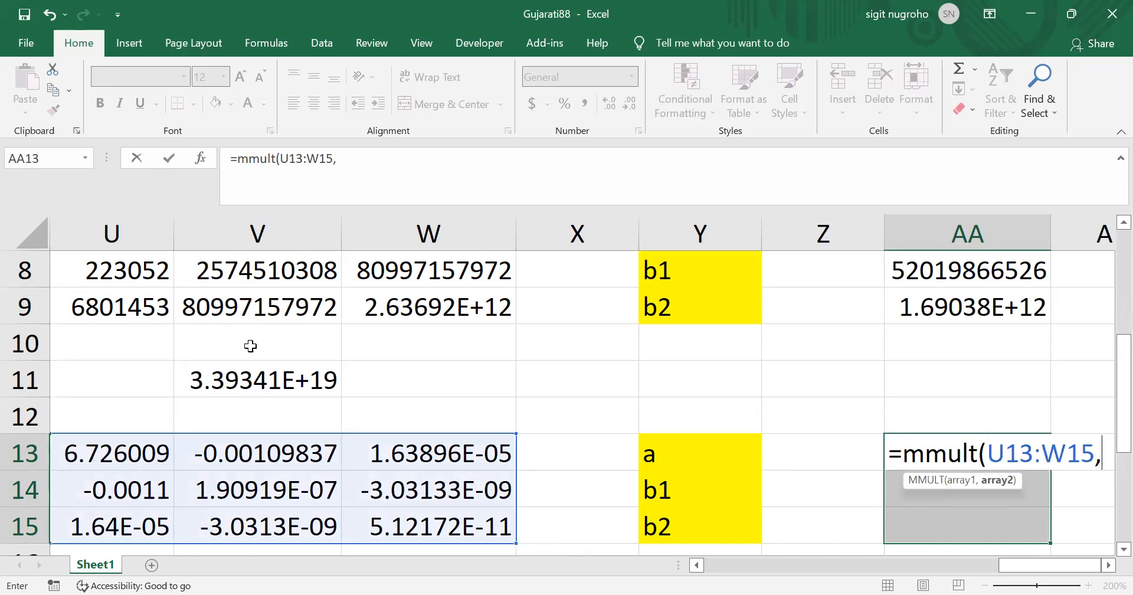
left_click(943, 270)
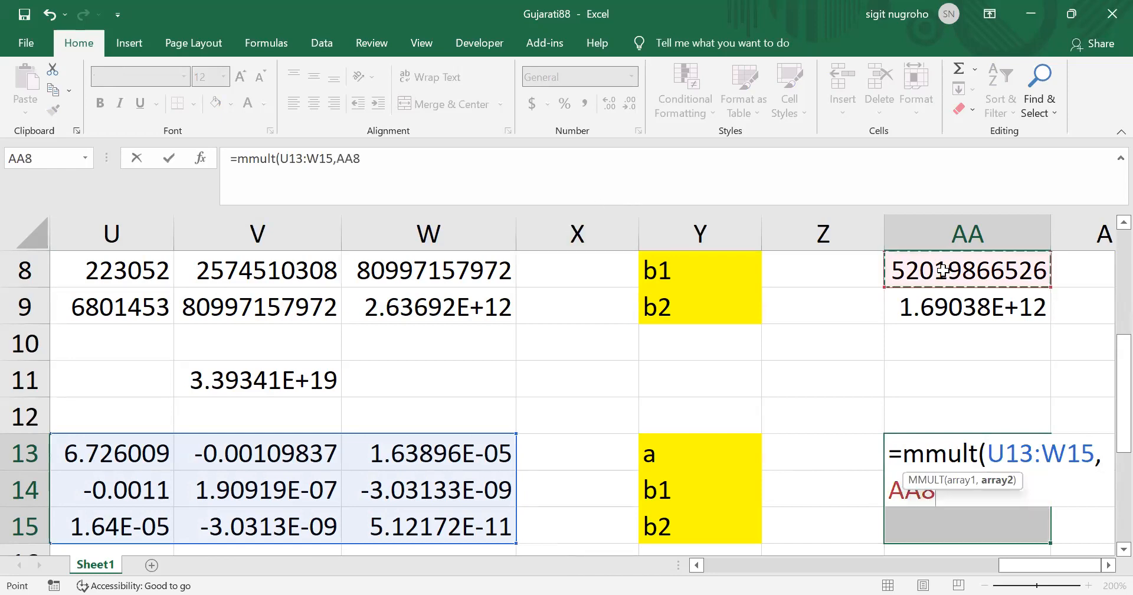
key("Up")
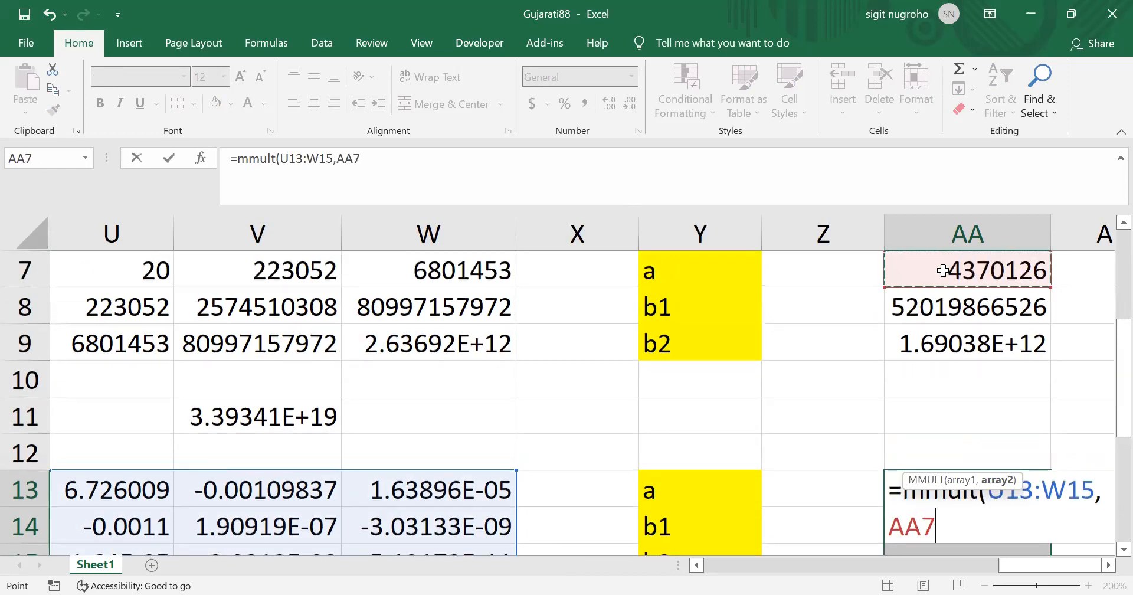
key("shift+Down")
key("shift+Down")
type(")")
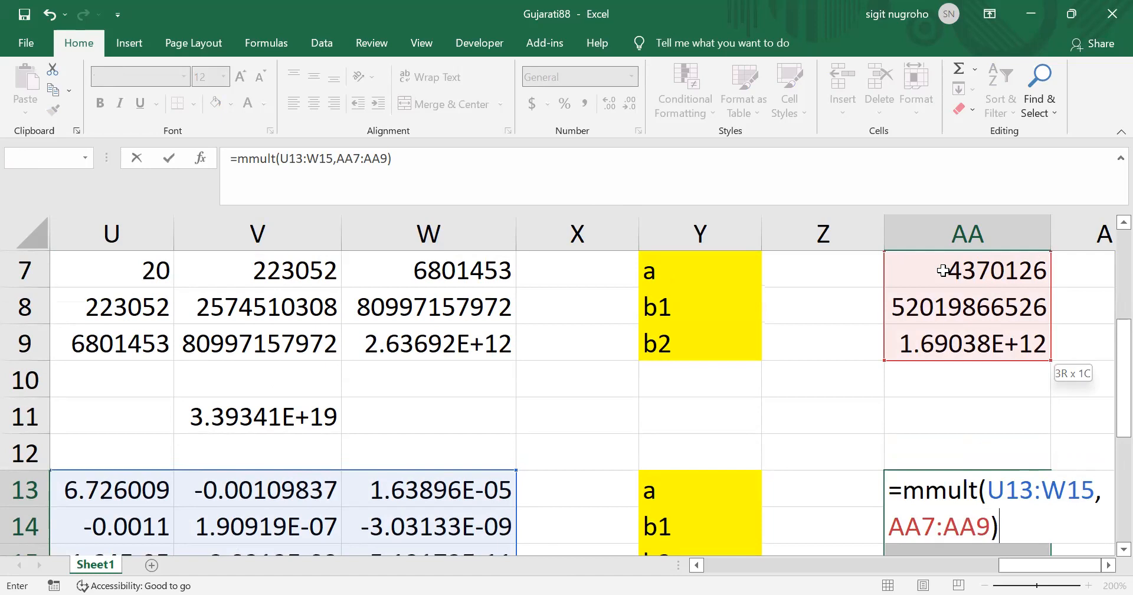
key("ctrl+shift+Return")
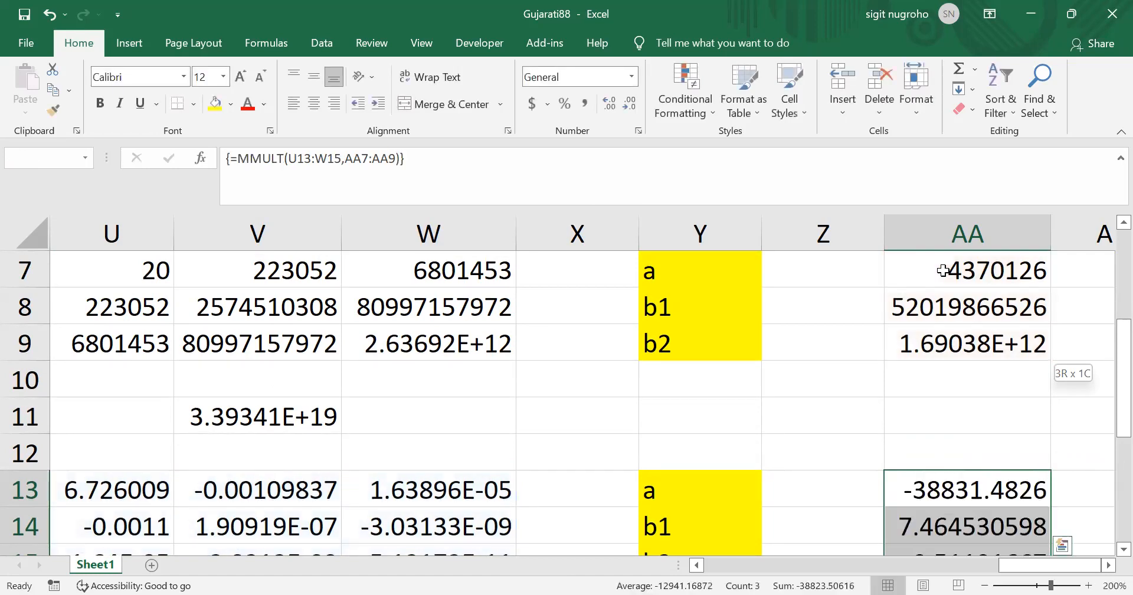
key("ctrl+q")
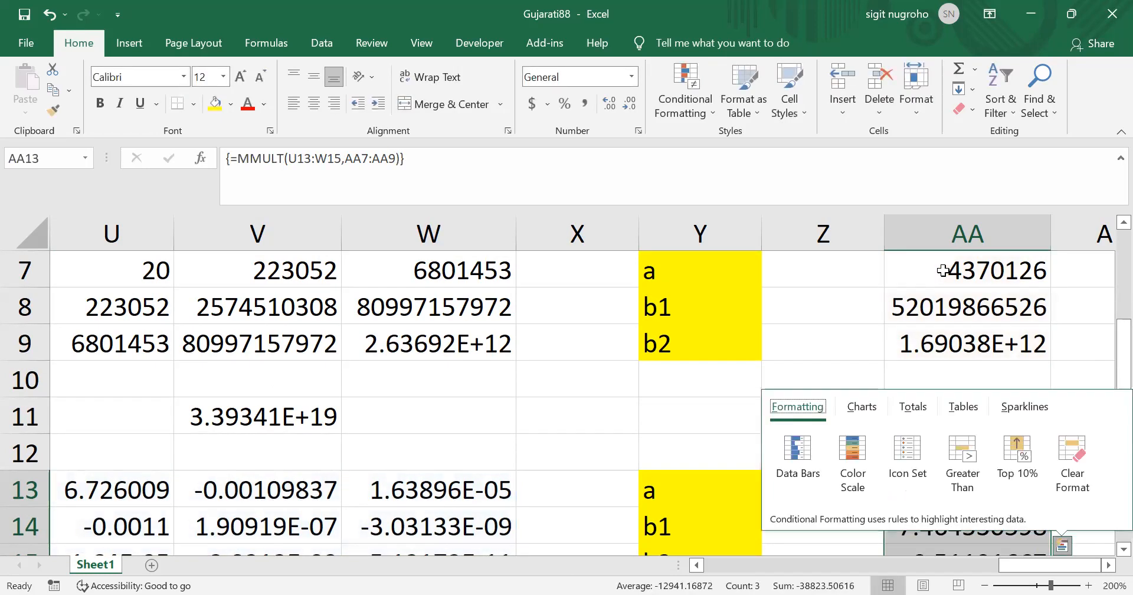
- Format the coefficient values in AA13:AA15 to show three decimal places
scroll(943, 271, "down", 1)
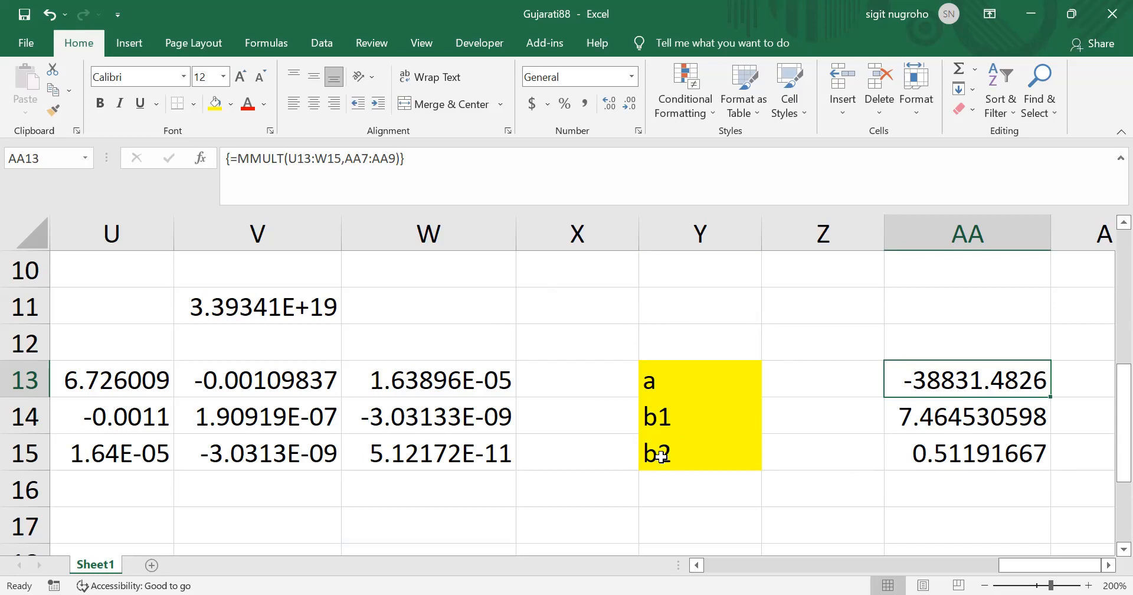
left_click_drag(945, 372, 956, 436)
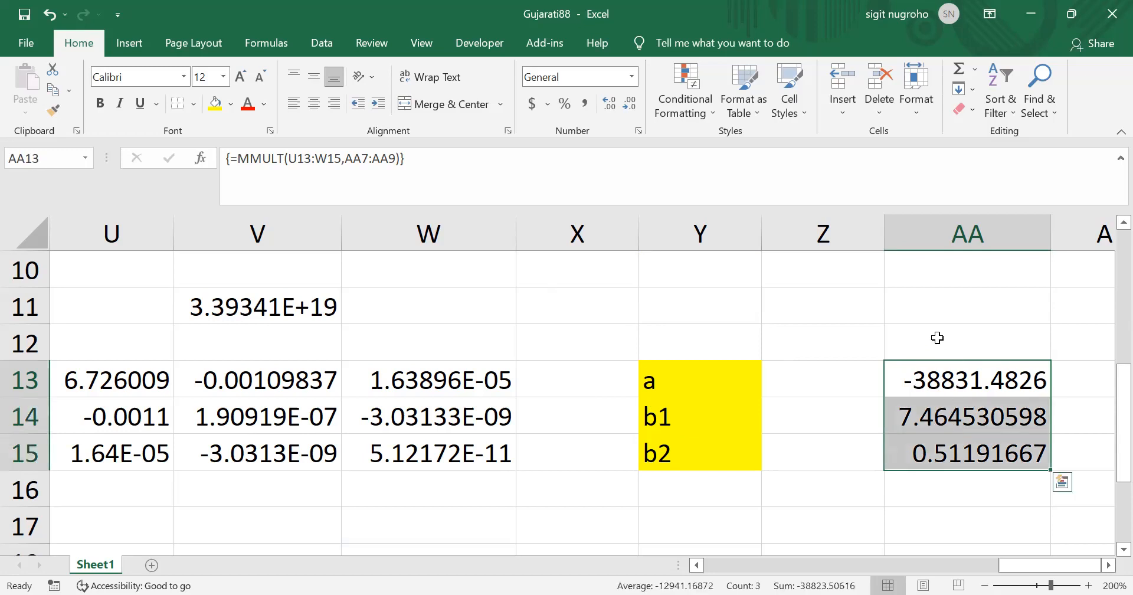
left_click(631, 104)
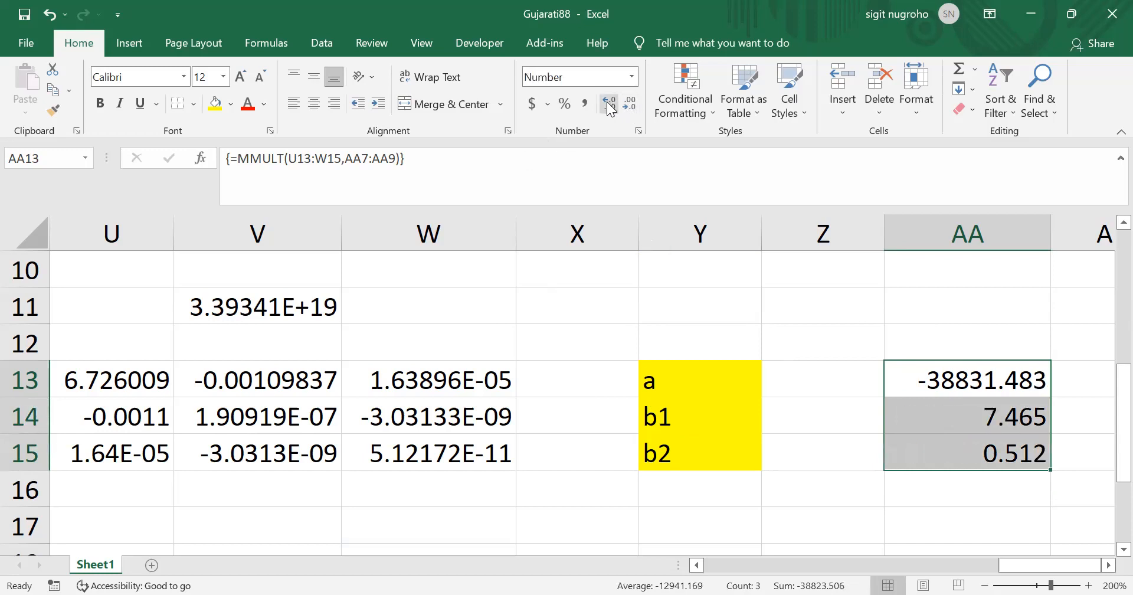
- Format the coefficient values in AA13:AA15 to show four decimal places
left_click(605, 104)
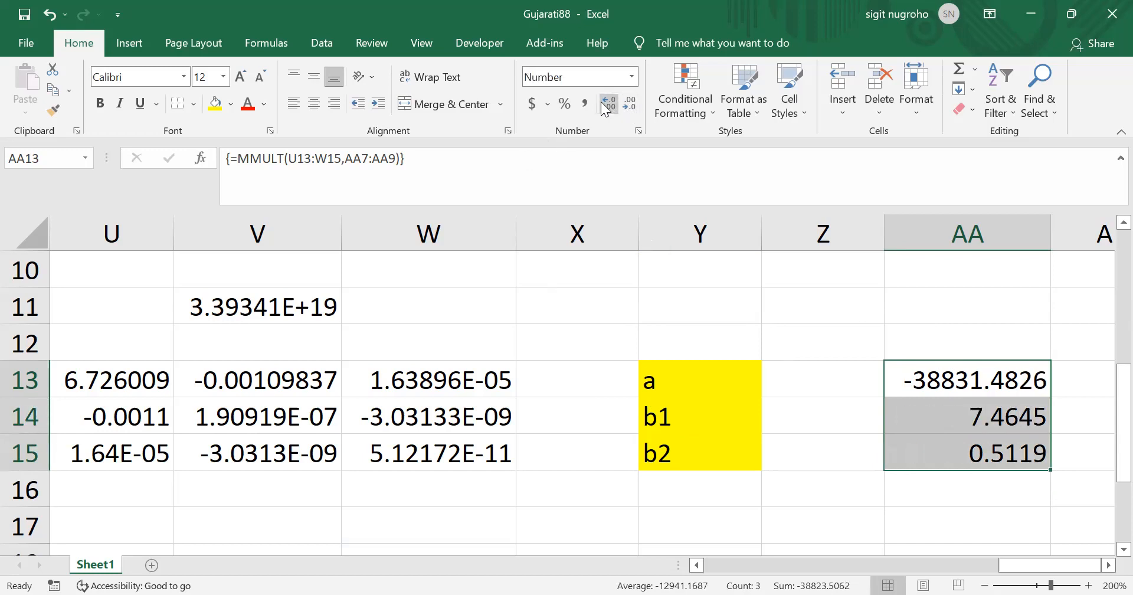
left_click(969, 447)
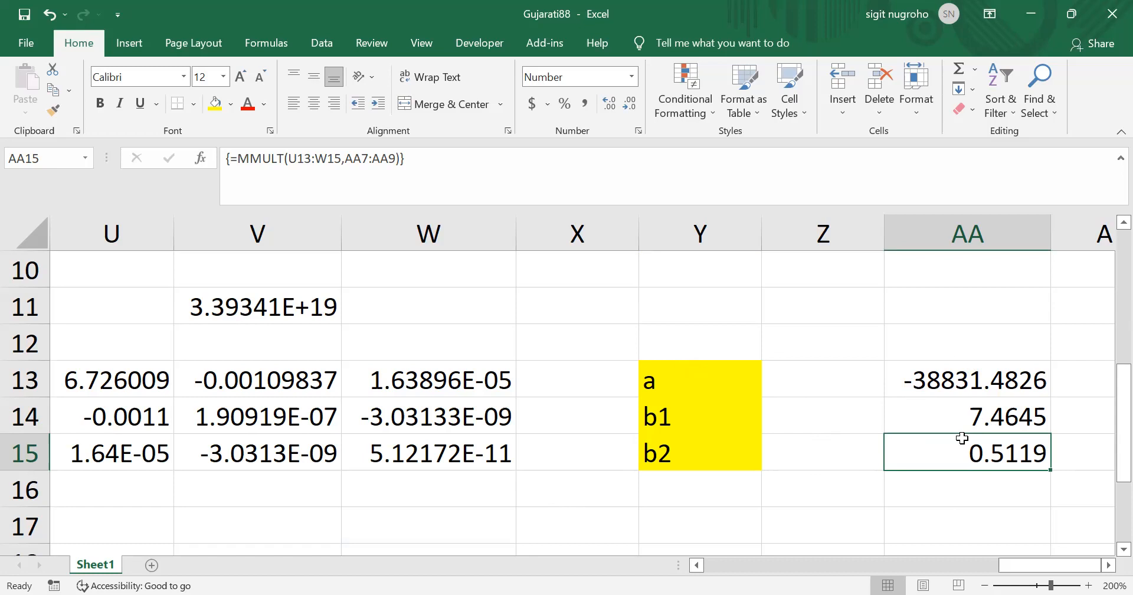
left_click(554, 480)
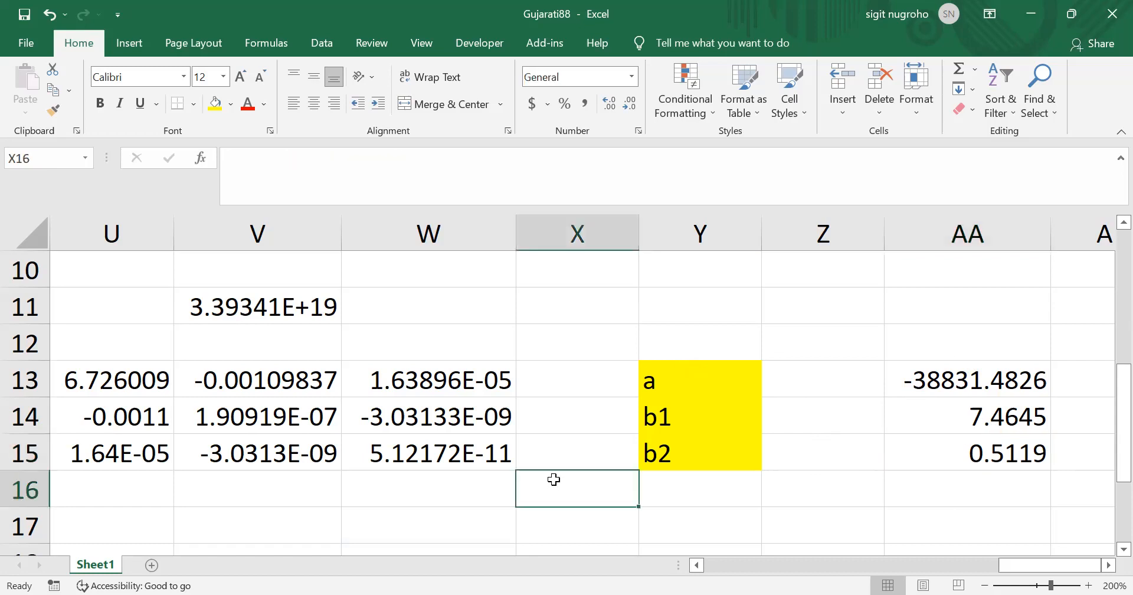
- Copy the GDP, EMPLOY and CAPITAL data in B1:D21 of Sheet1 to cell A1 of a new worksheet
key("Home")
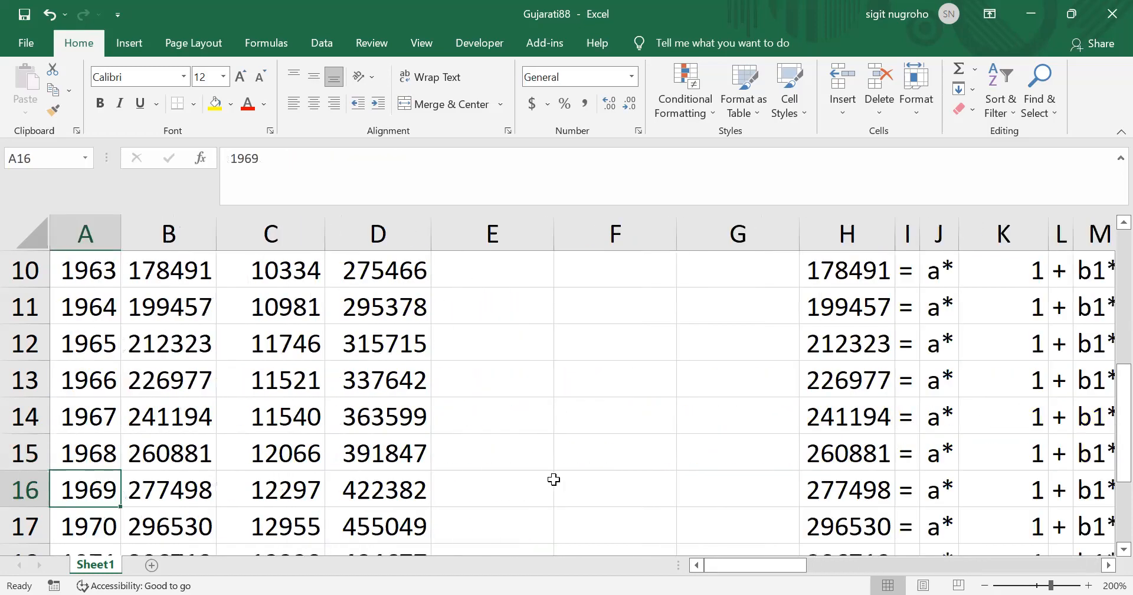
key("ctrl+Home")
key("Right")
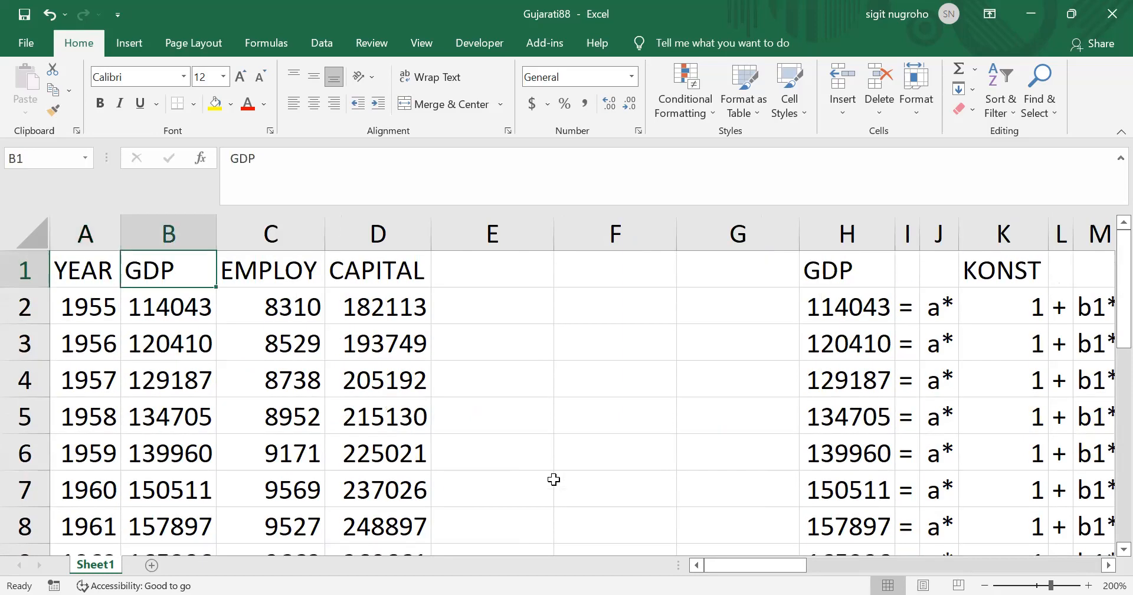
key("shift+Right")
key("shift+Right")
key("ctrl+shift+Down")
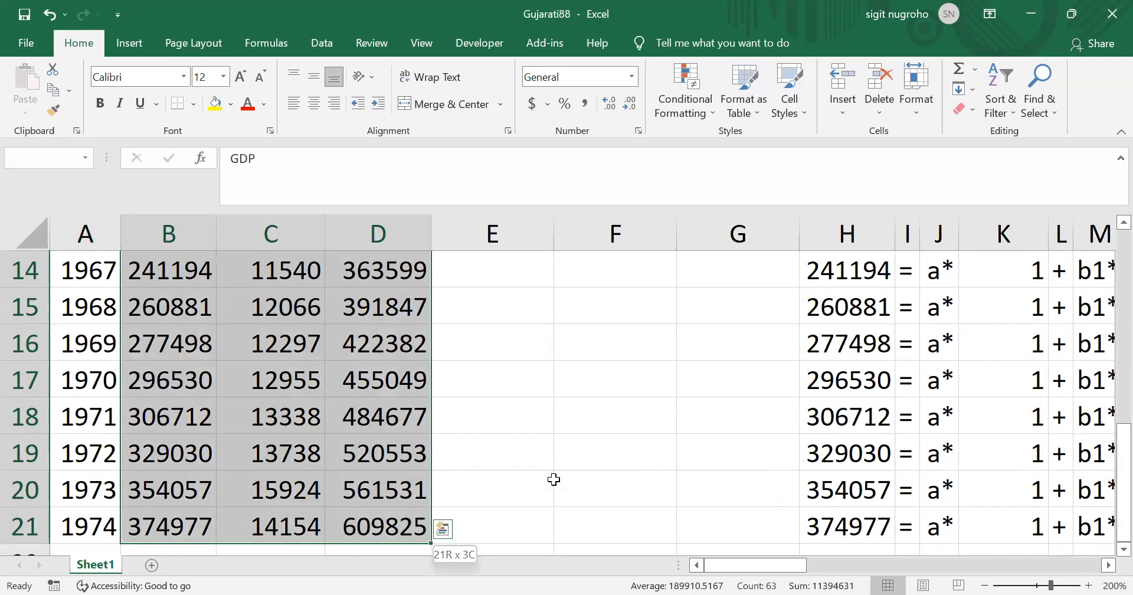
key("ctrl+q")
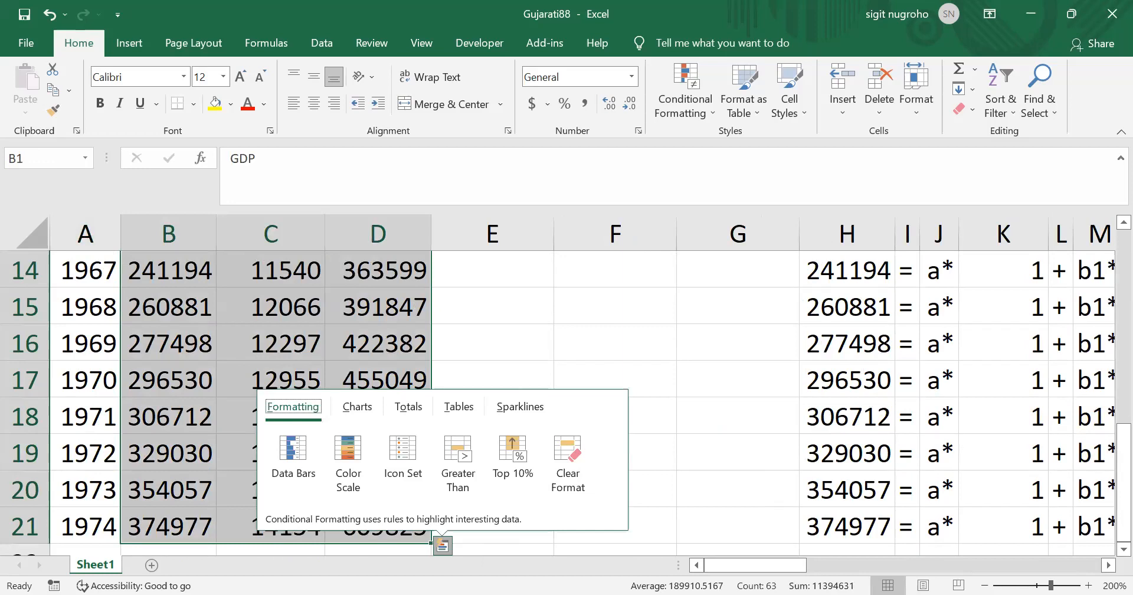
left_click(151, 565)
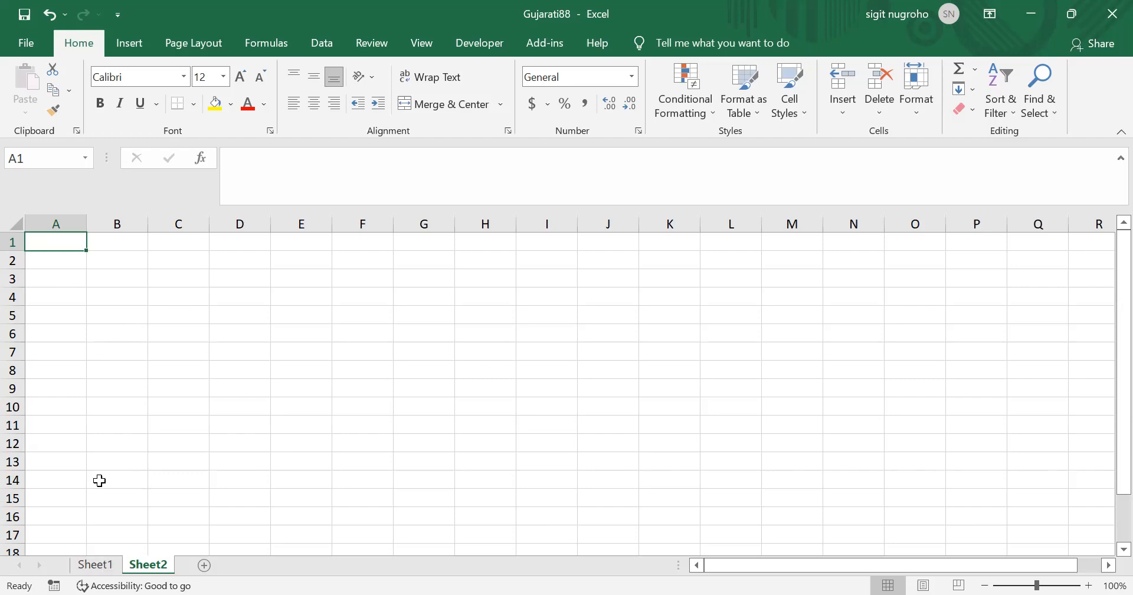
left_click(96, 565)
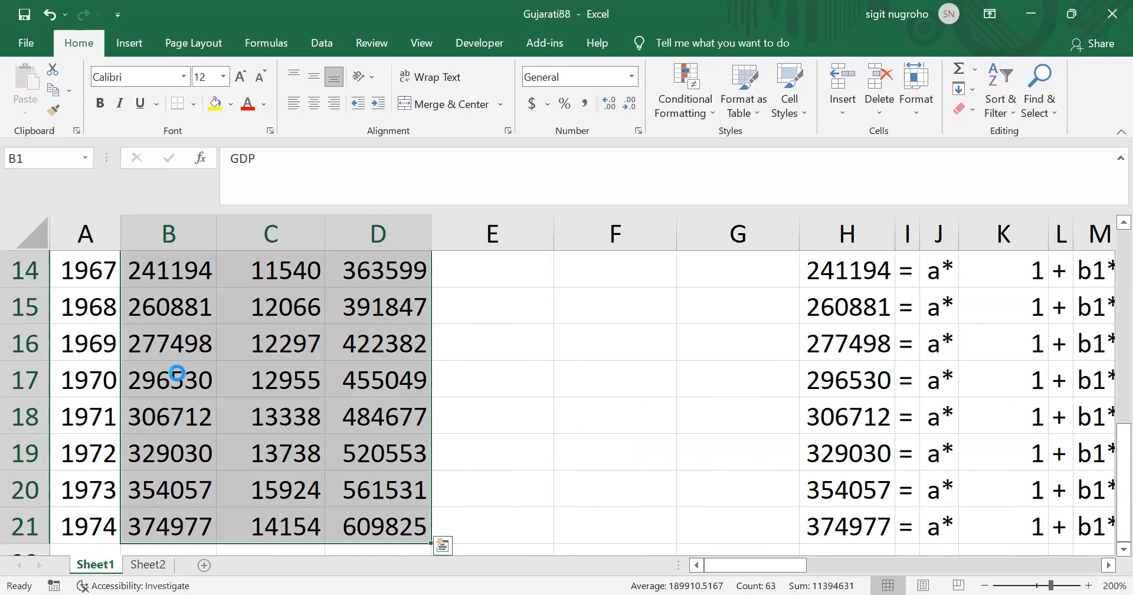
key("ctrl+c")
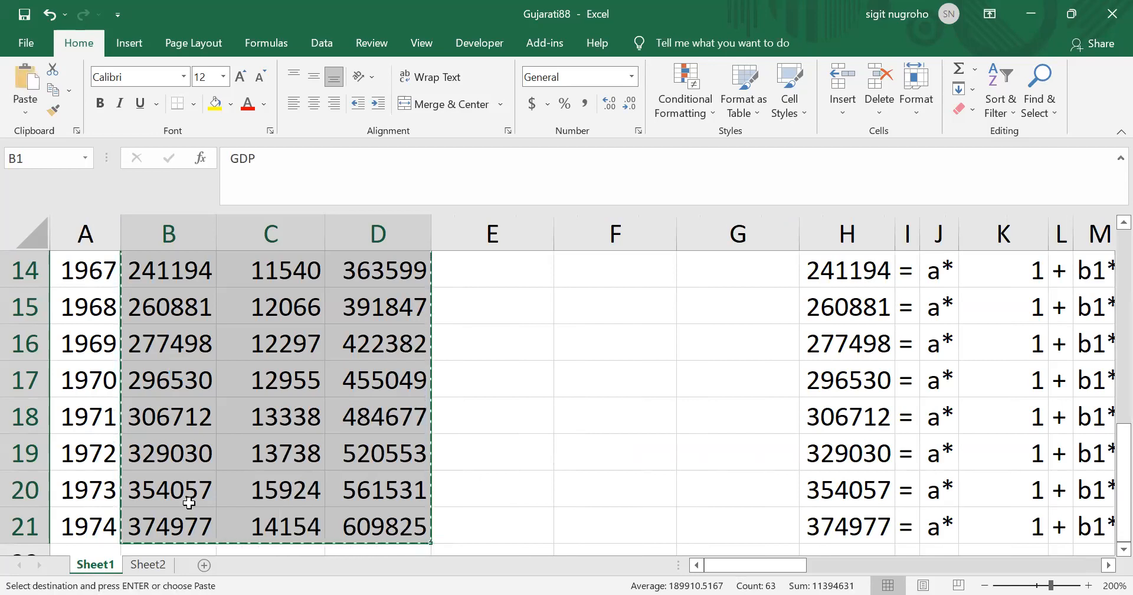
left_click(148, 565)
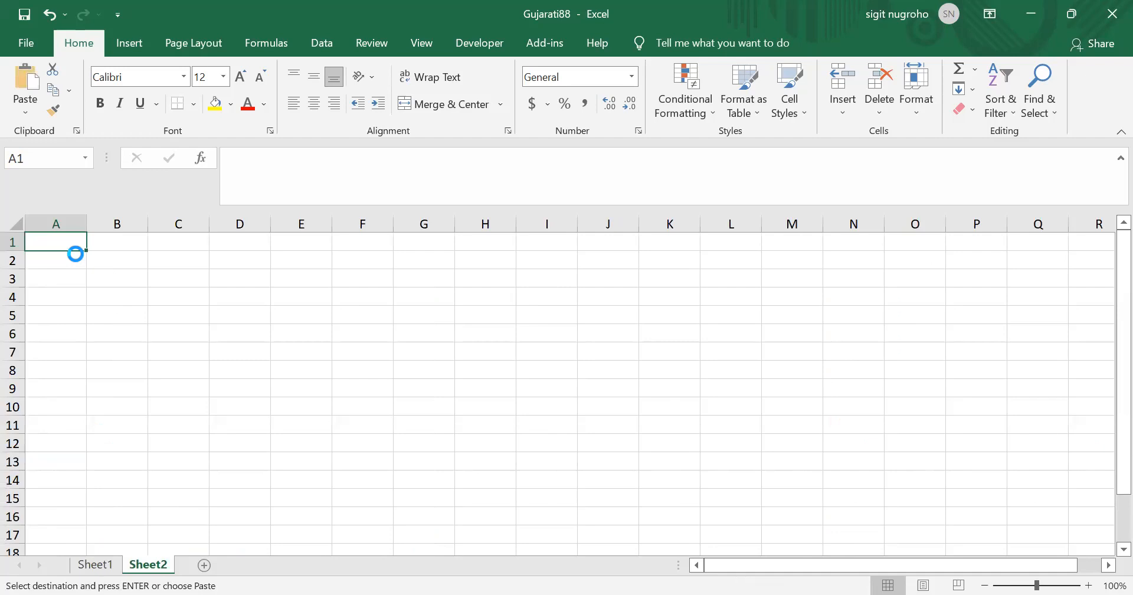
key("ctrl+v")
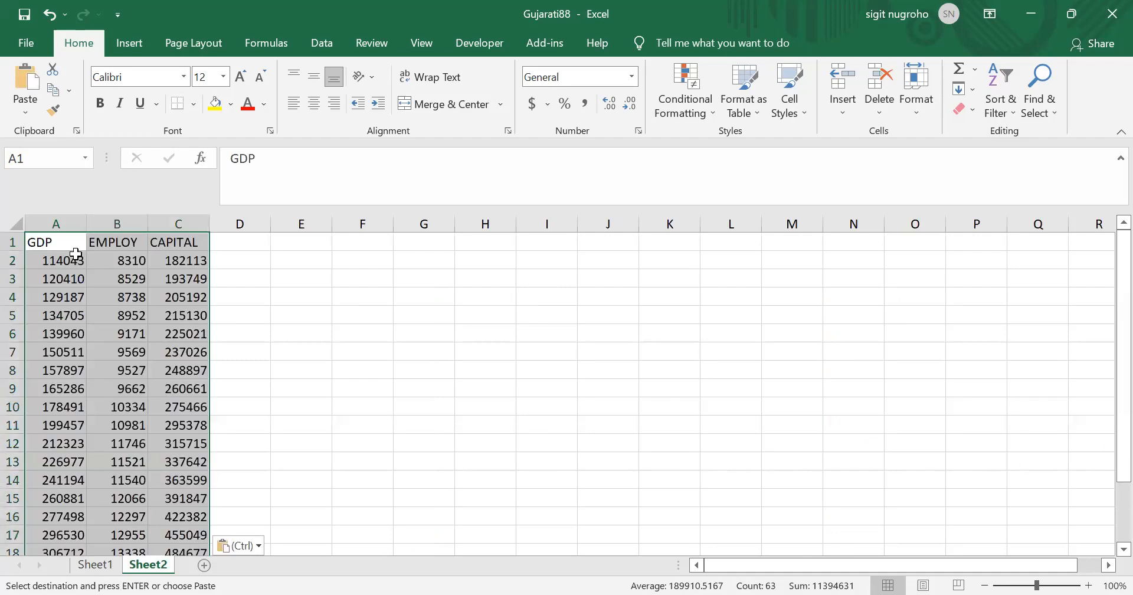
- Open the Regression tool from the Data Analysis tools for the copied data
key("Right")
key("Right")
key("Right")
key("Right")
key("Right")
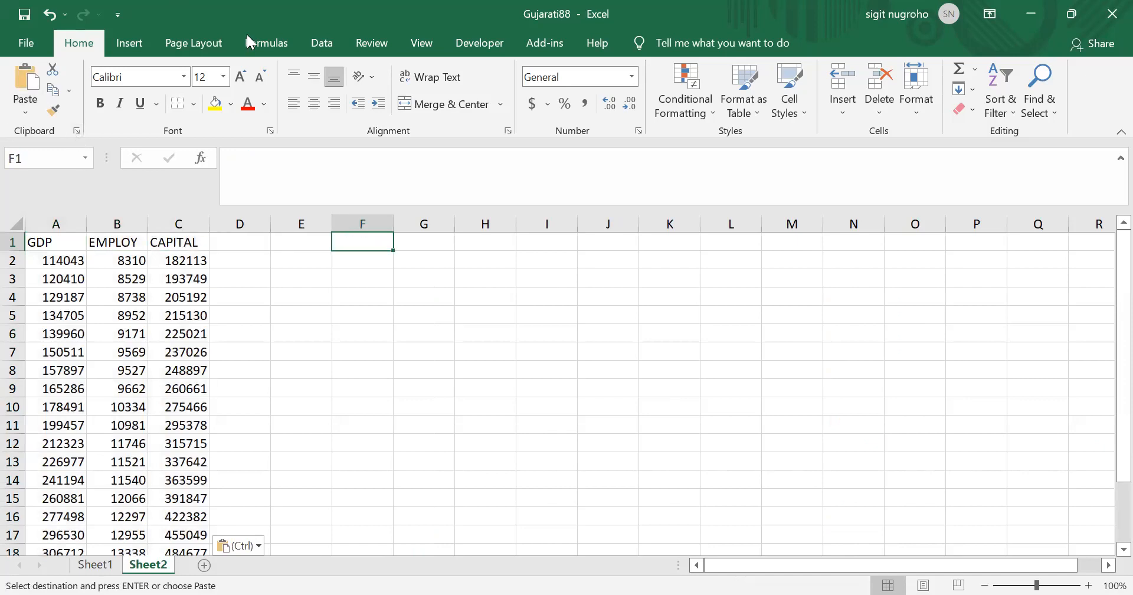
left_click(322, 43)
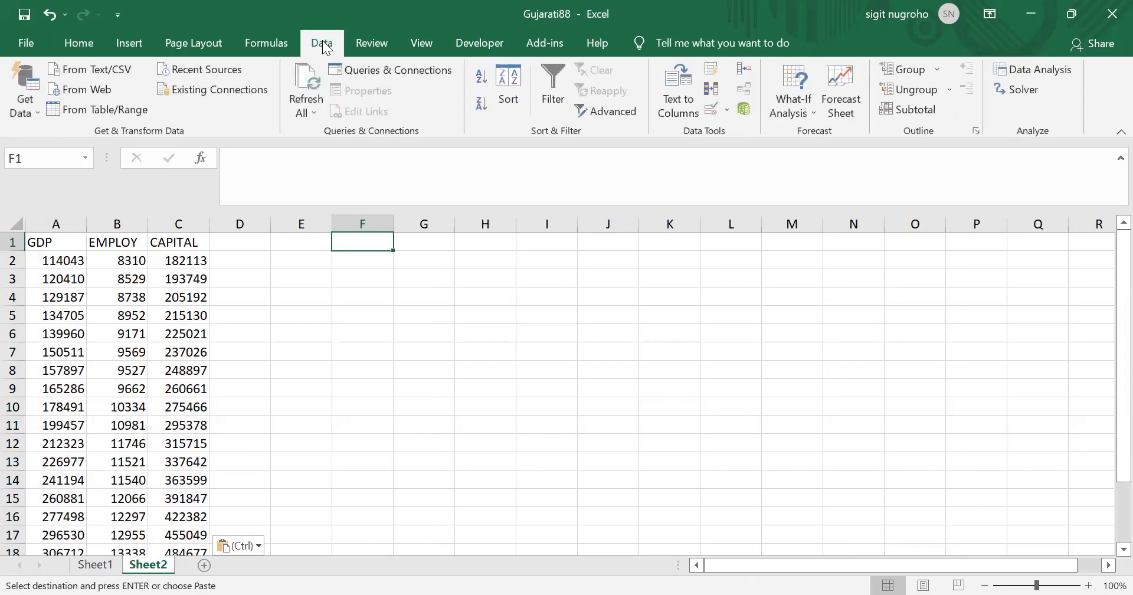
left_click(1041, 70)
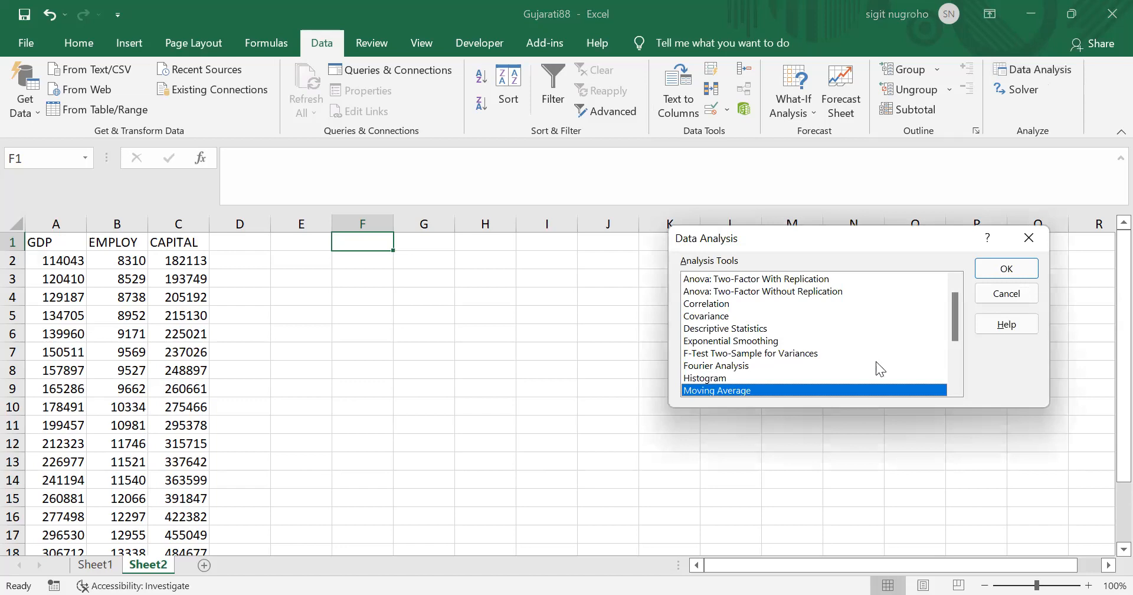
left_click_drag(955, 317, 955, 358)
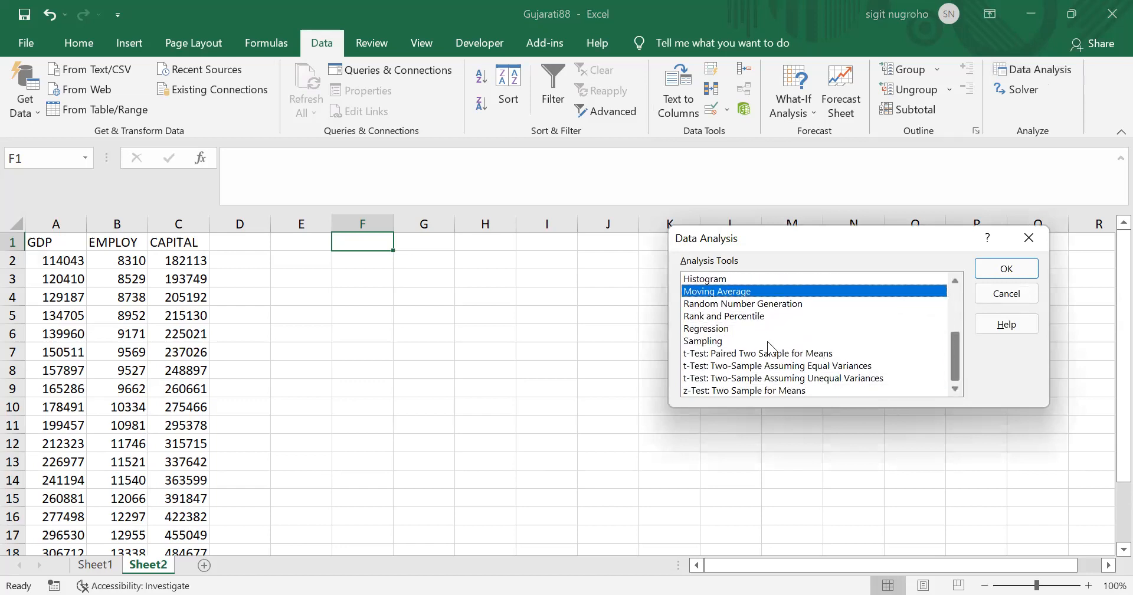
left_click(717, 329)
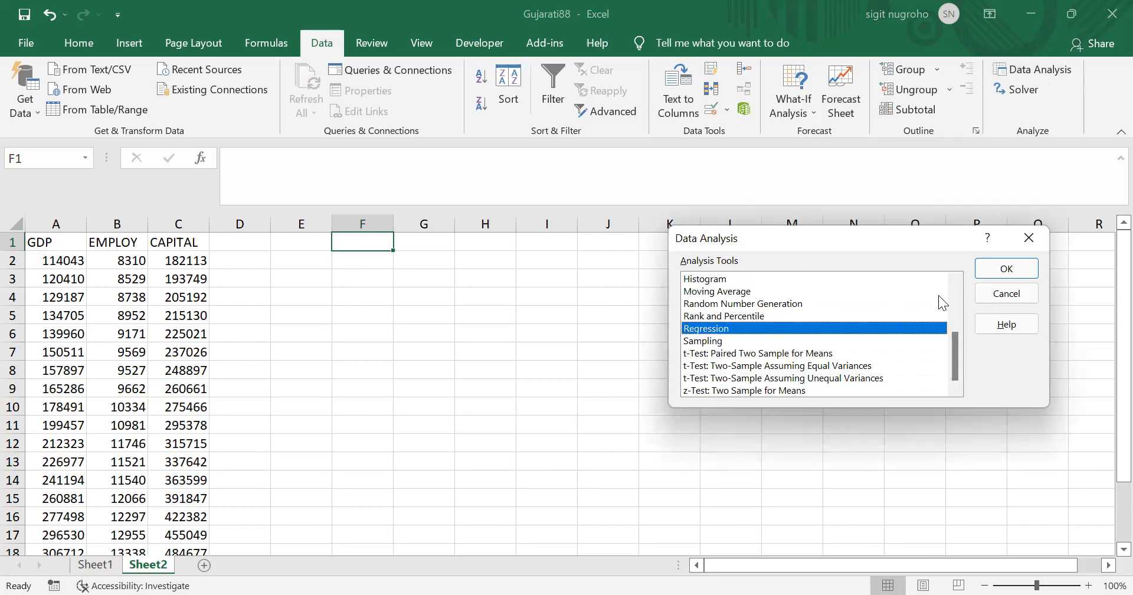
left_click(1001, 269)
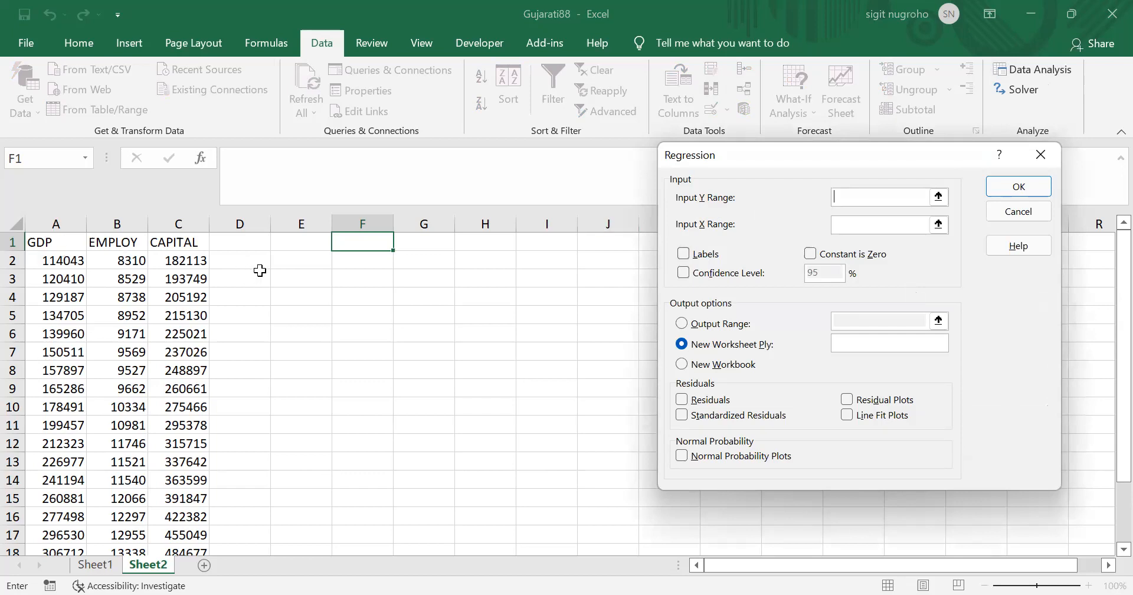
- Set the regression's Y input range to the GDP column, $A$1:$A$21, including its header
left_click(851, 195)
left_click(45, 248)
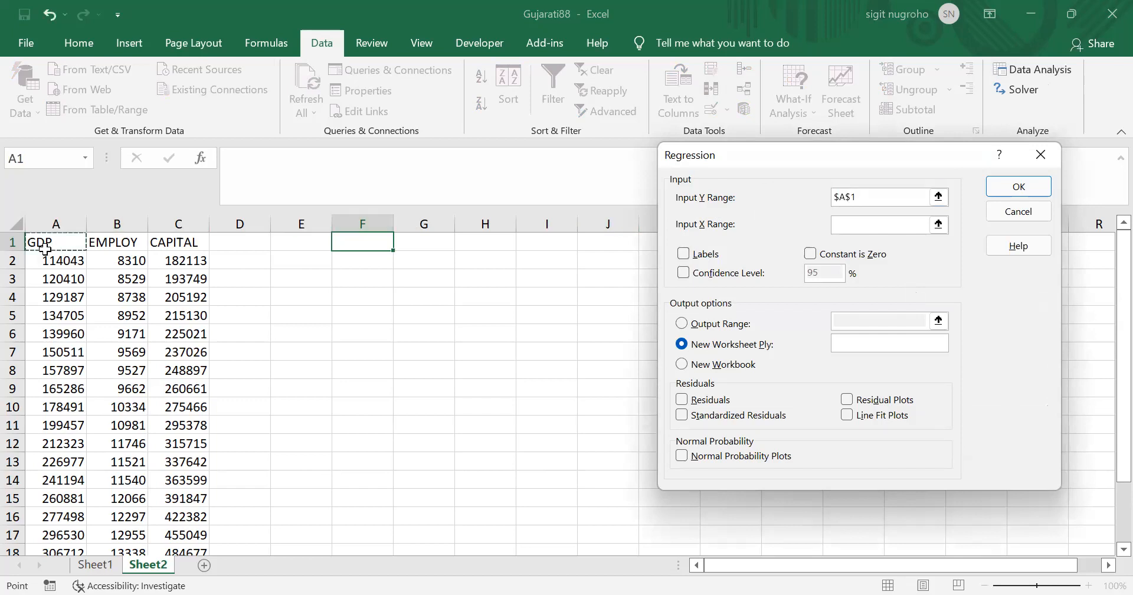
key("shift+Down")
key("shift+Down")
key("ctrl+shift+Down")
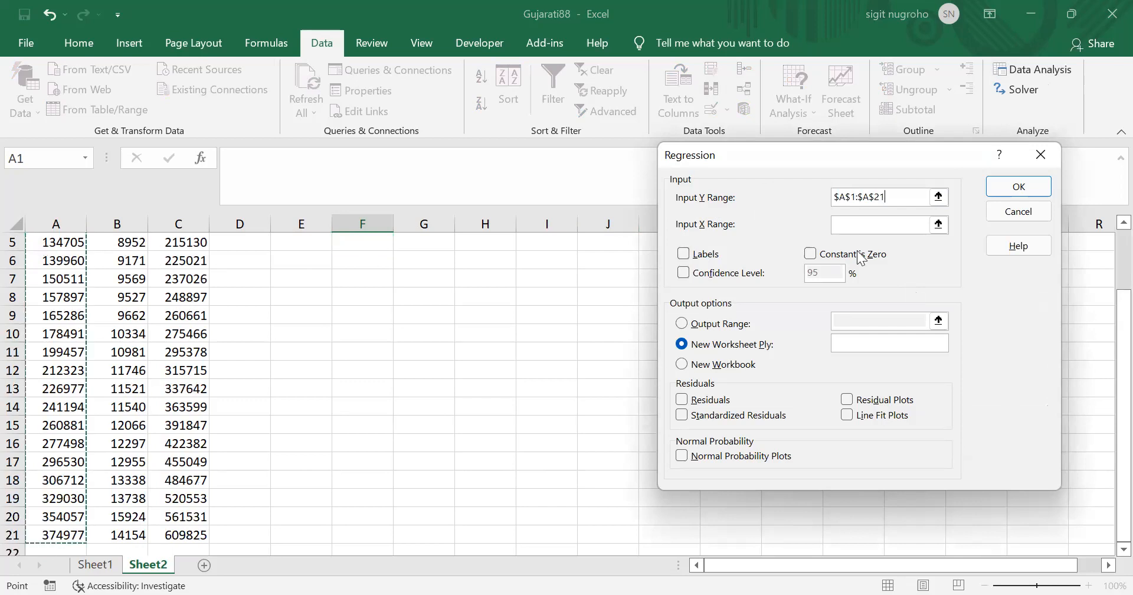
- Set the regression's X input range to the EMPLOY and CAPITAL columns, $B$1:$C$21
left_click(888, 223)
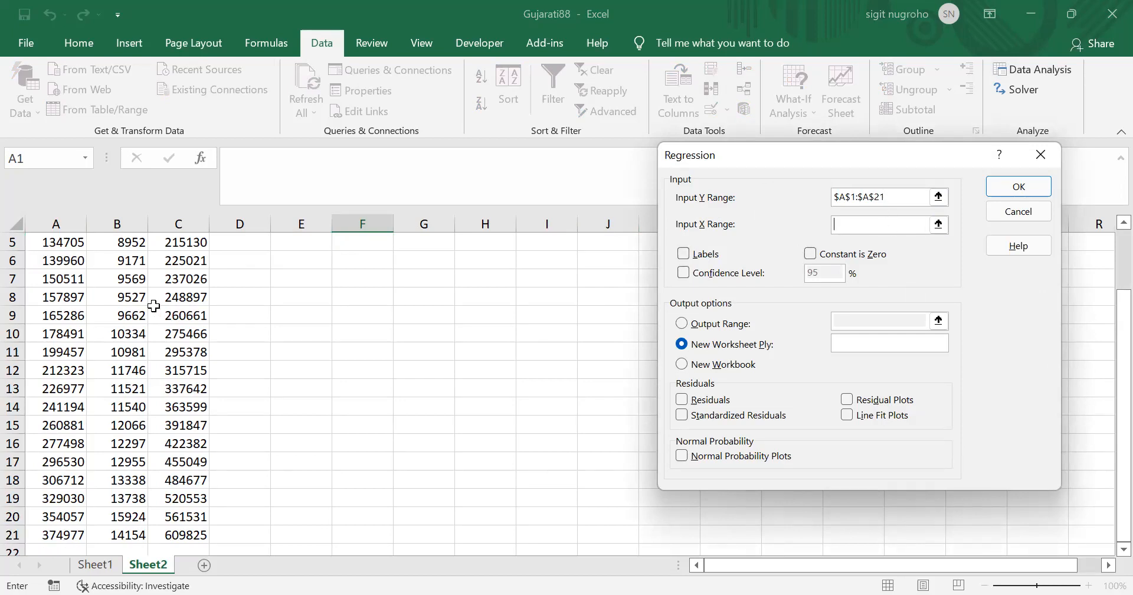
left_click(126, 311)
key("ctrl+Up")
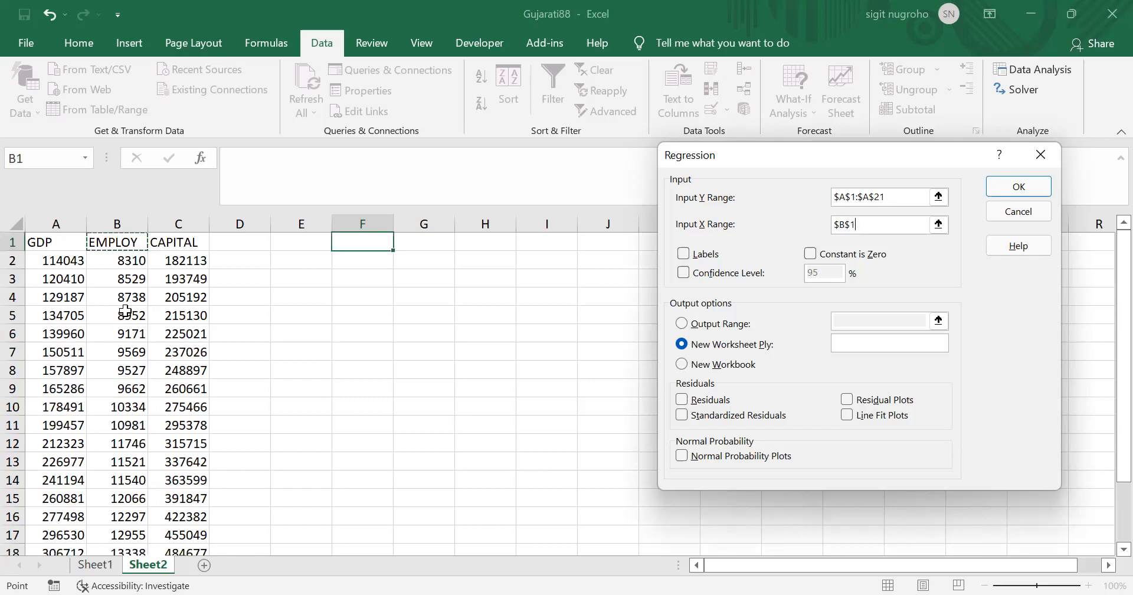
key("shift+Right")
key("ctrl+shift+Down")
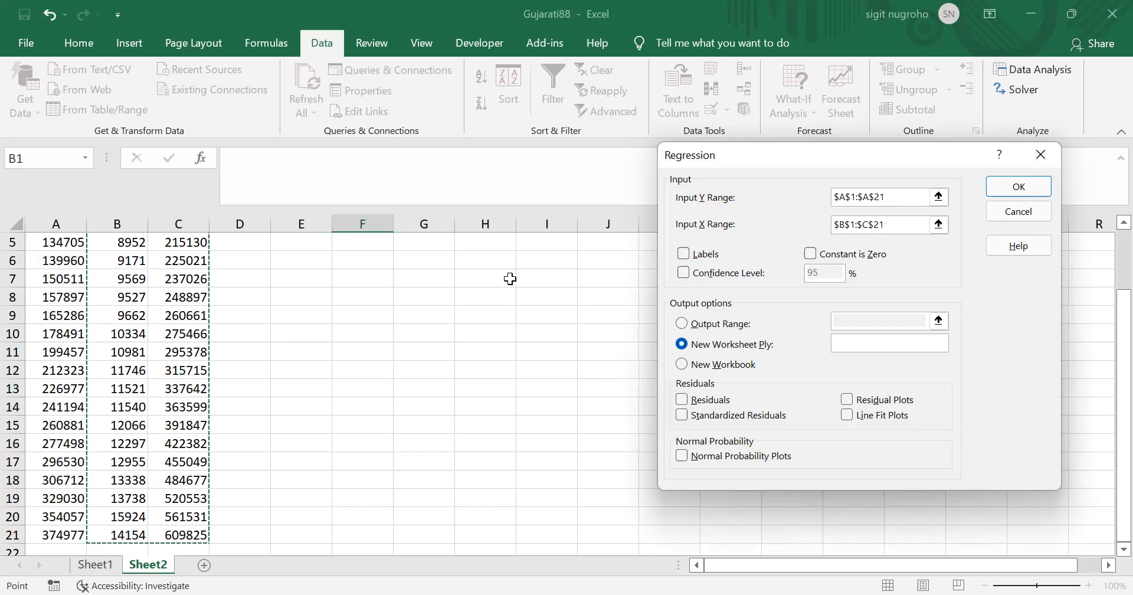
- Enable Labels for the regression and set its confidence level to 99%
left_click(683, 255)
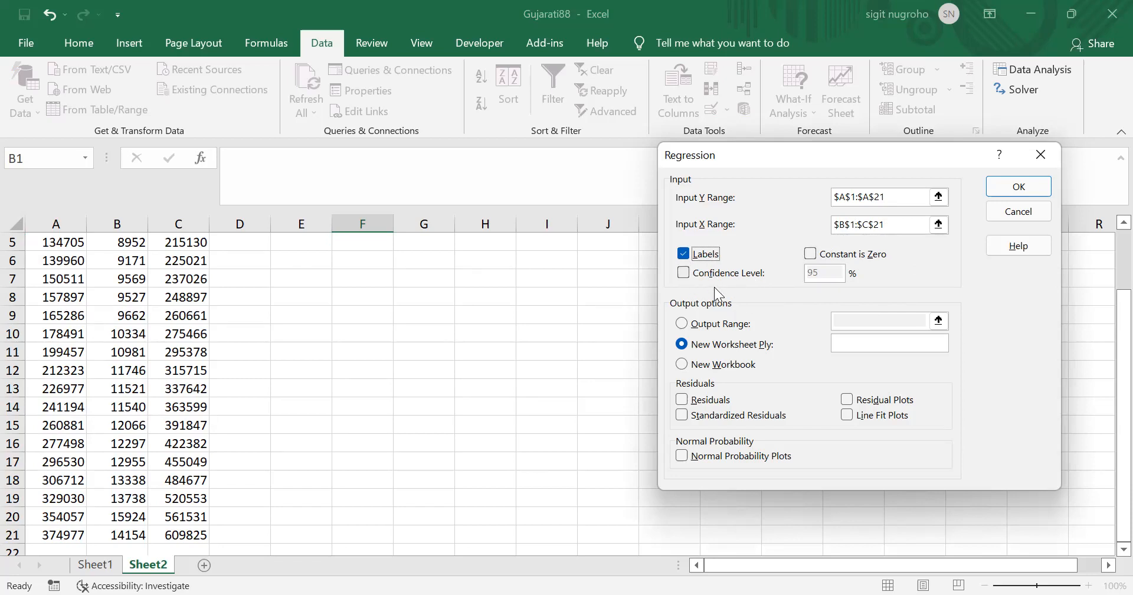
left_click(685, 275)
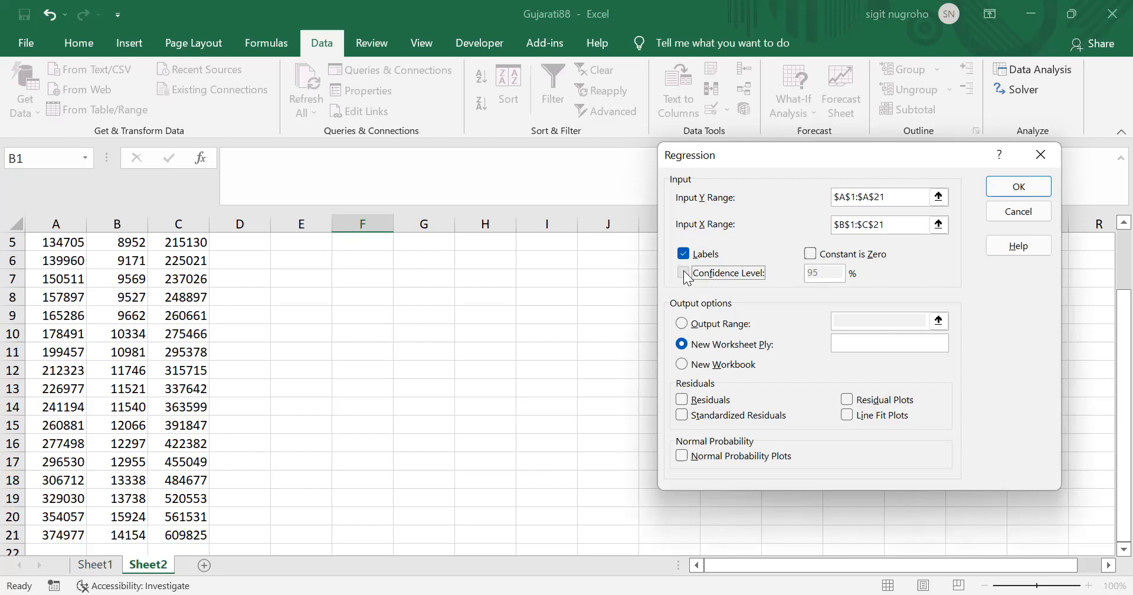
left_click(838, 269)
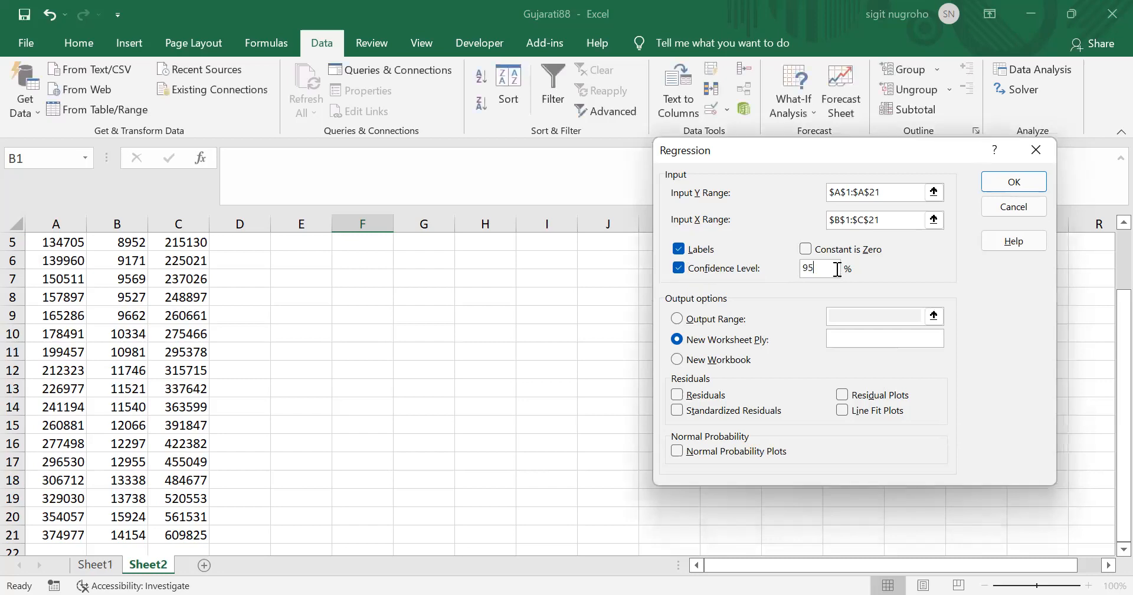
key("BackSpace")
type("9")
- Set the regression output range to cell $F$2 on the same sheet and run the analysis
left_click(676, 319)
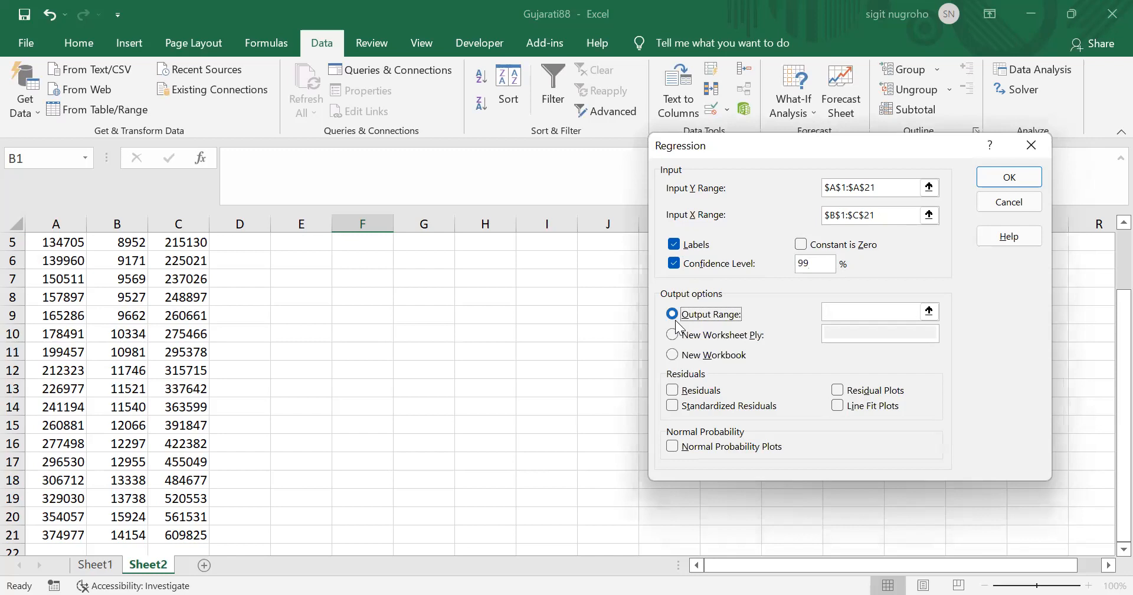
left_click(851, 315)
scroll(466, 380, "up", 2)
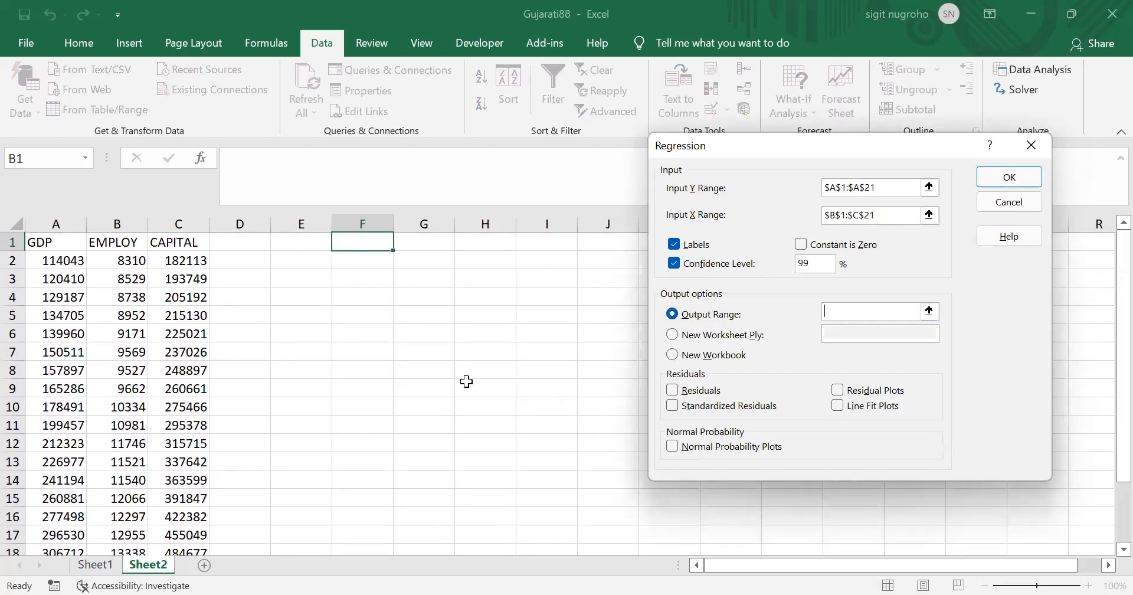
left_click(347, 261)
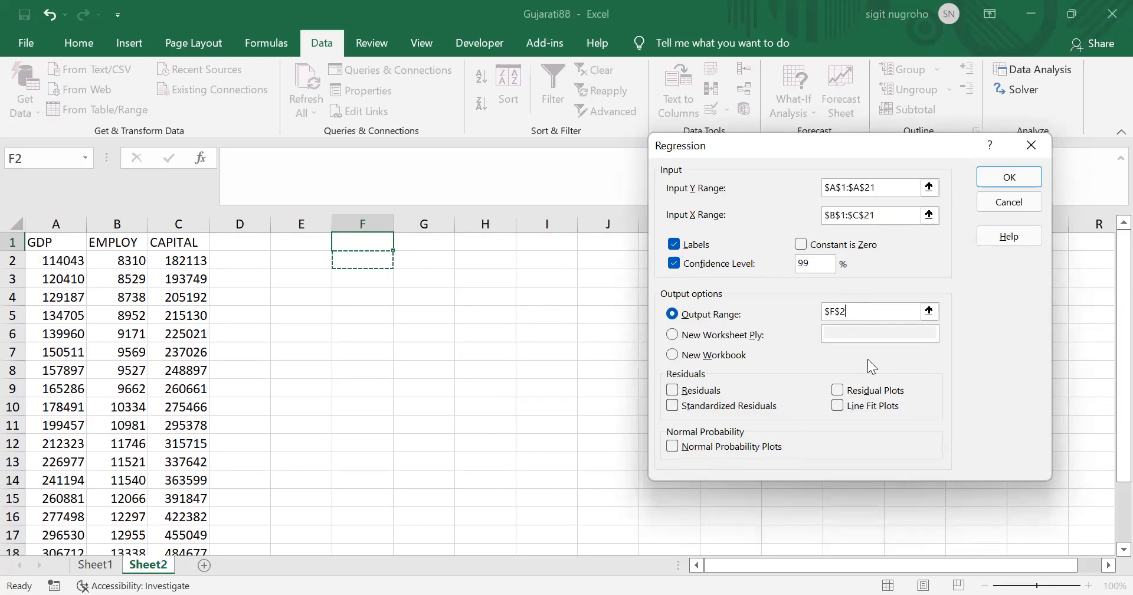
left_click(1011, 179)
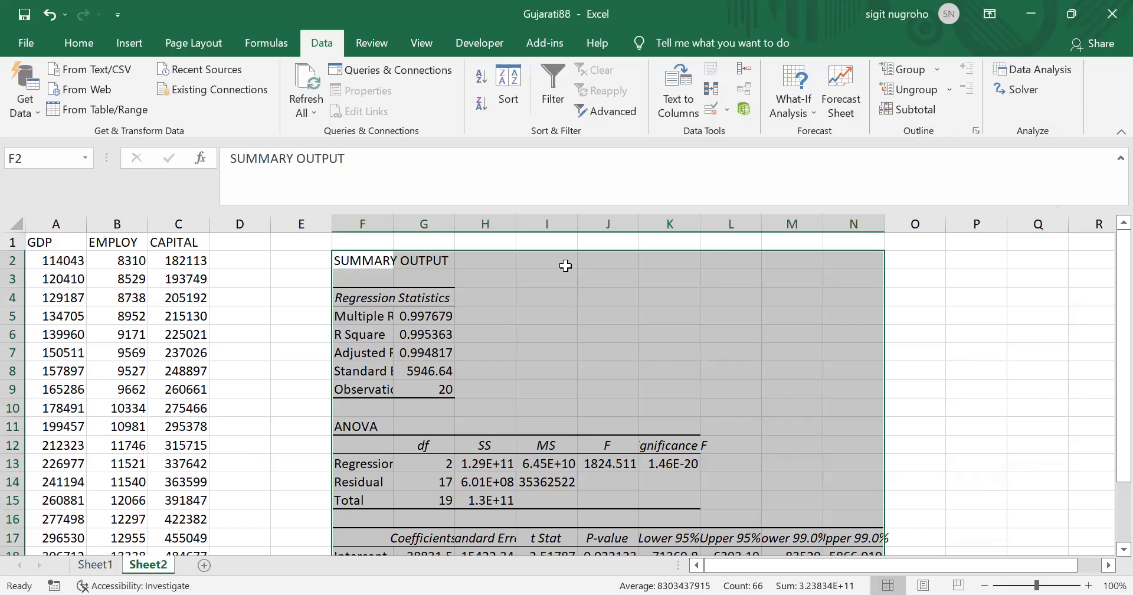
- AutoFit the column widths of the regression summary output
key("alt+o")
key("c")
key("a")
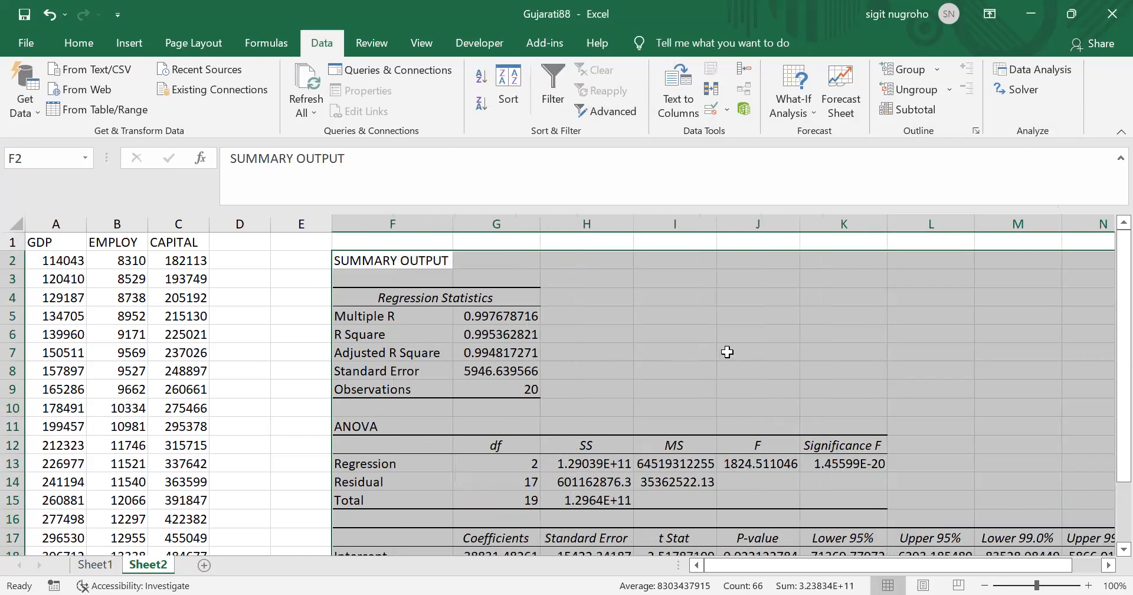
left_click(600, 318)
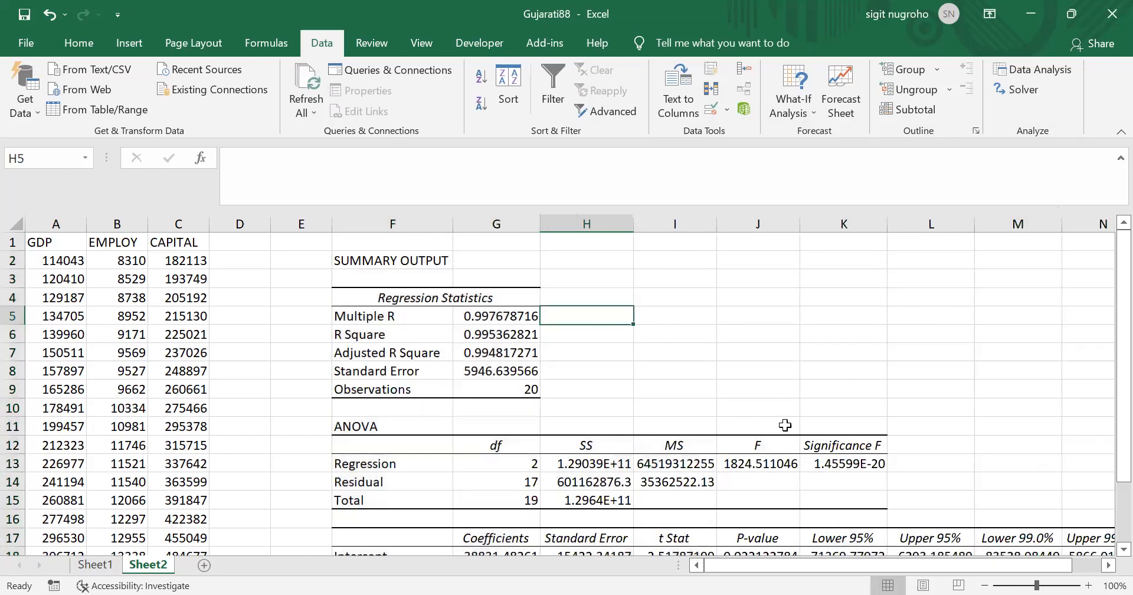
- Examine the regression output down to the Intercept, EMPLOY and CAPITAL coefficients in G18:G20
scroll(786, 425, "down", 5)
scroll(785, 425, "up", 5)
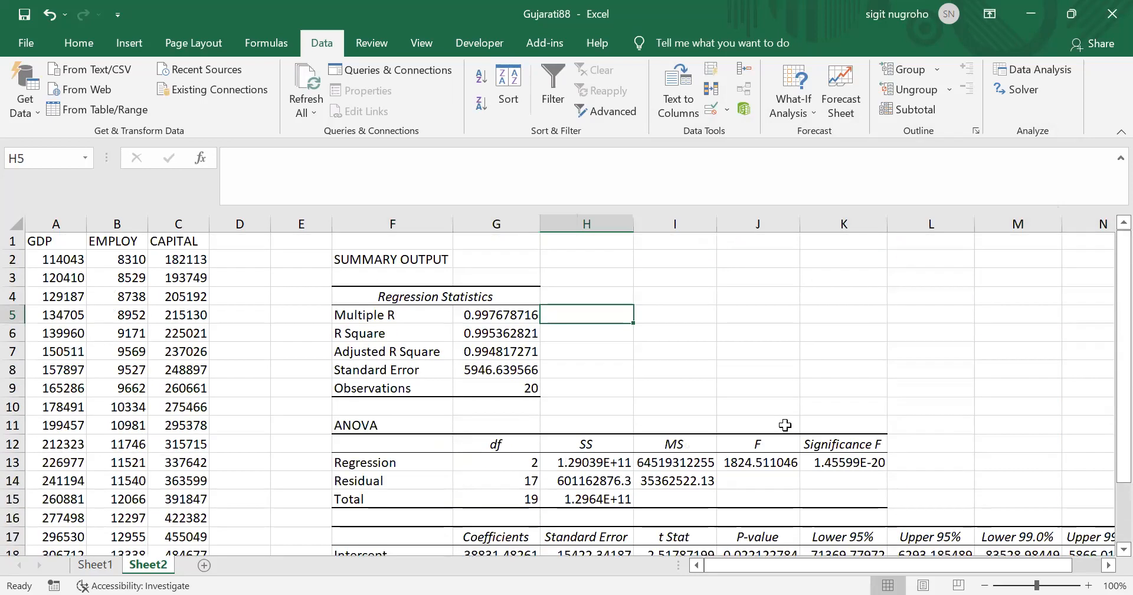
key("Down")
key("Down")
key("Down")
key("Down")
key("Down")
key("Down")
key("Down")
key("Down")
key("Down")
key("Down")
key("Down")
key("Down")
key("Down")
key("Down")
key("Down")
key("Down")
key("Down")
key("Down")
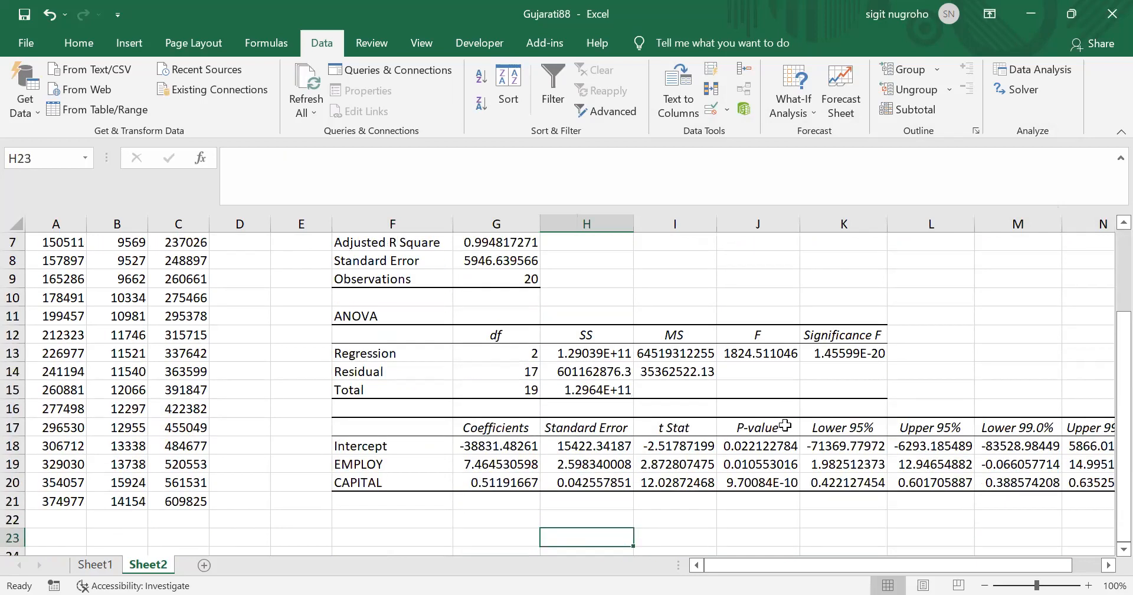
left_click_drag(495, 449, 496, 481)
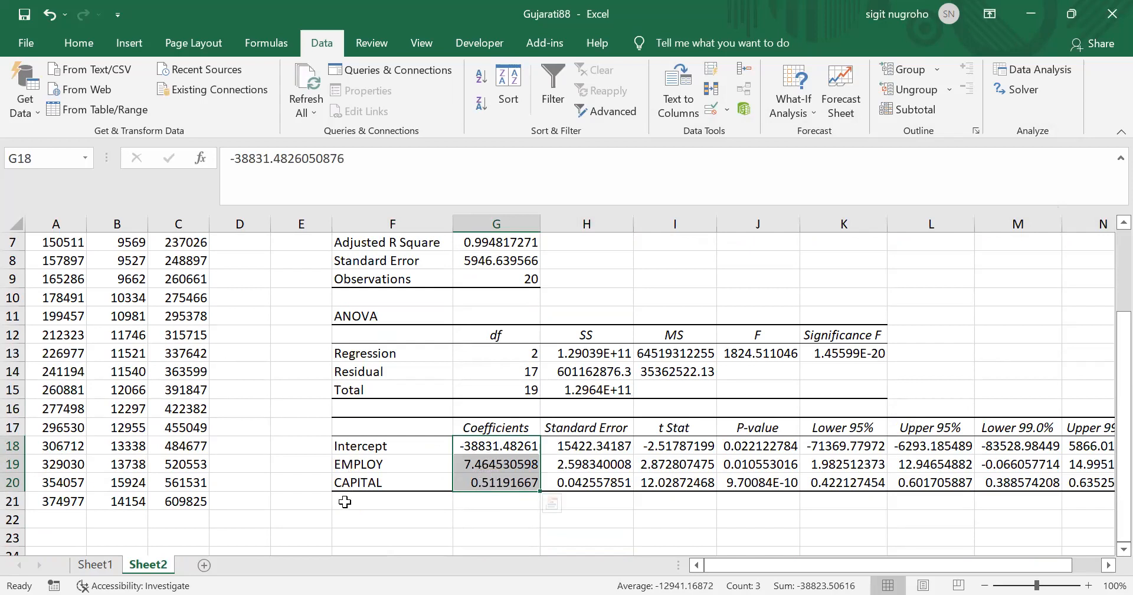
- Inspect the Intercept, EMPLOY and CAPITAL coefficients in the regression output one by one
left_click(636, 276)
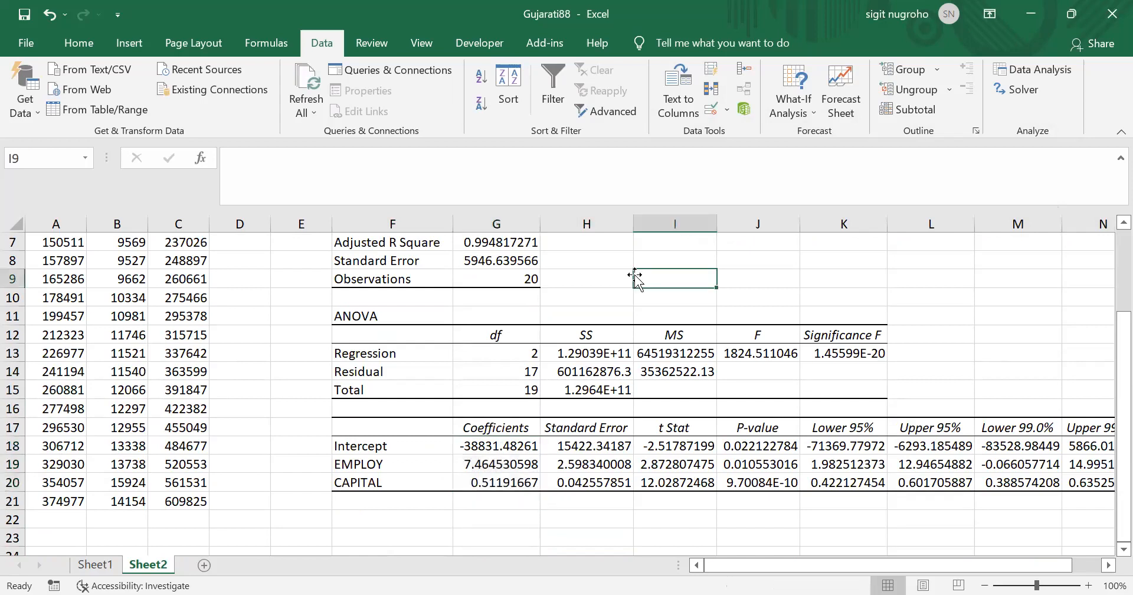
left_click_drag(500, 447, 500, 482)
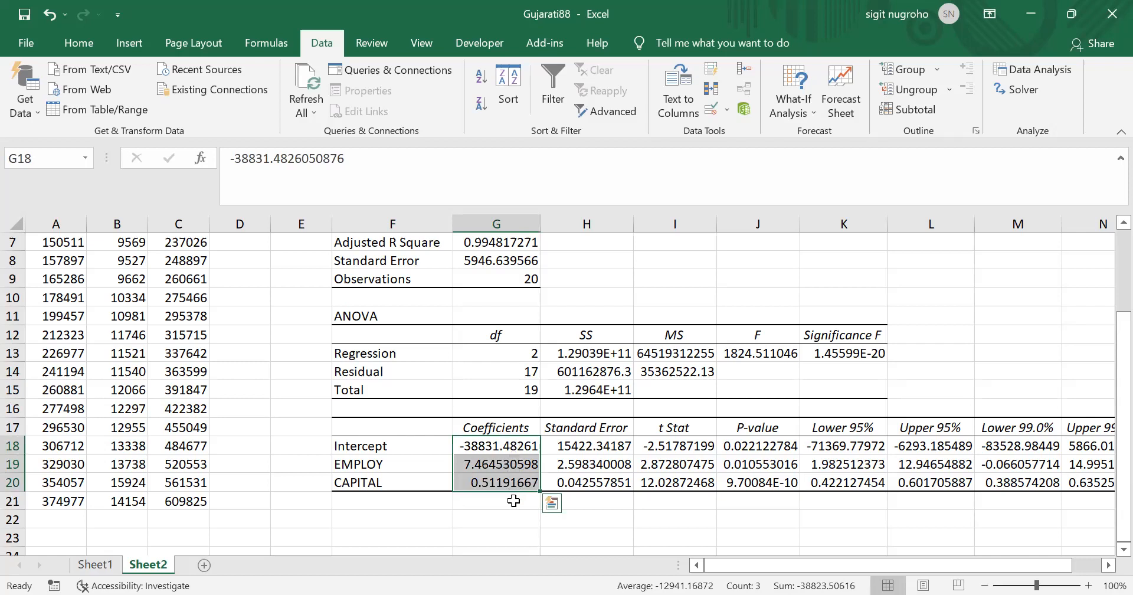
left_click(496, 449)
left_click(489, 470)
left_click(492, 481)
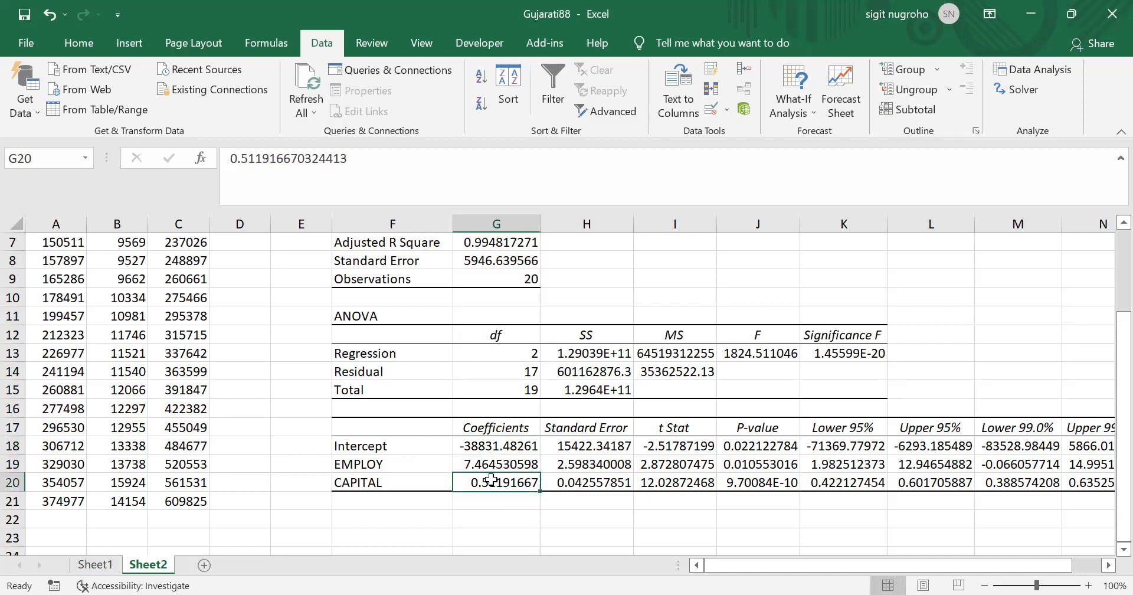
- Format the coefficient table values in G18:N20 to show four decimal places
left_click(513, 444)
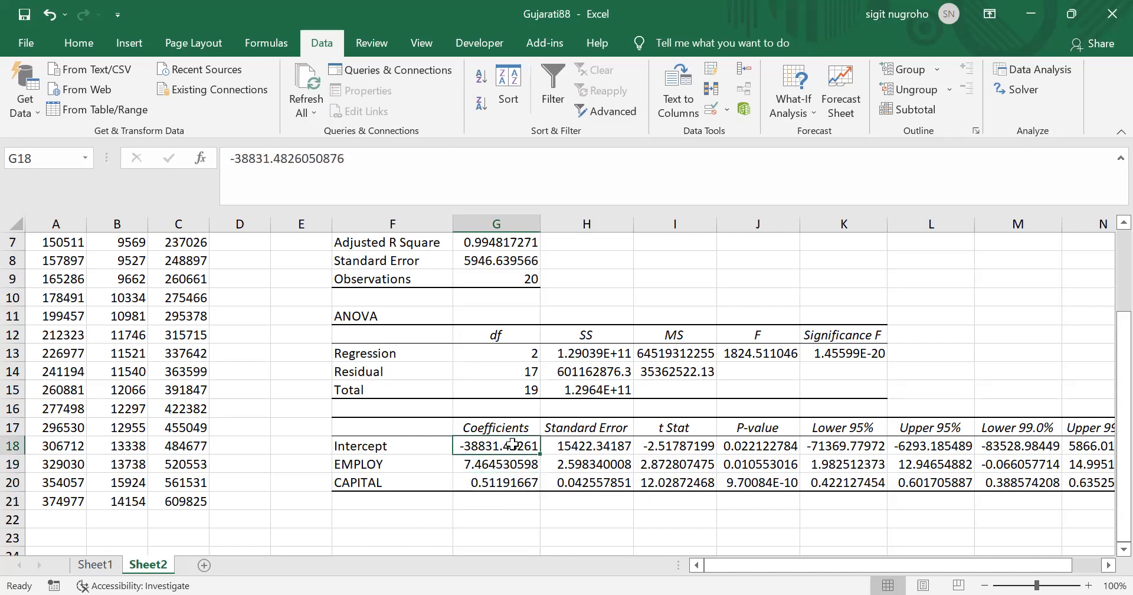
key("shift+Down")
key("shift+Down")
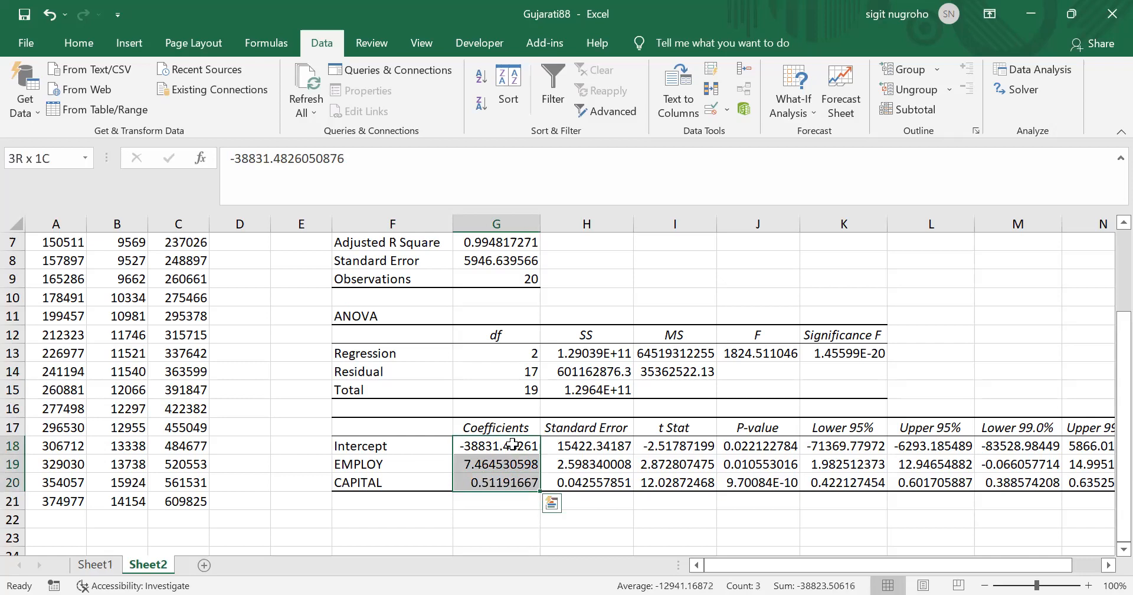
key("ctrl+shift+Right")
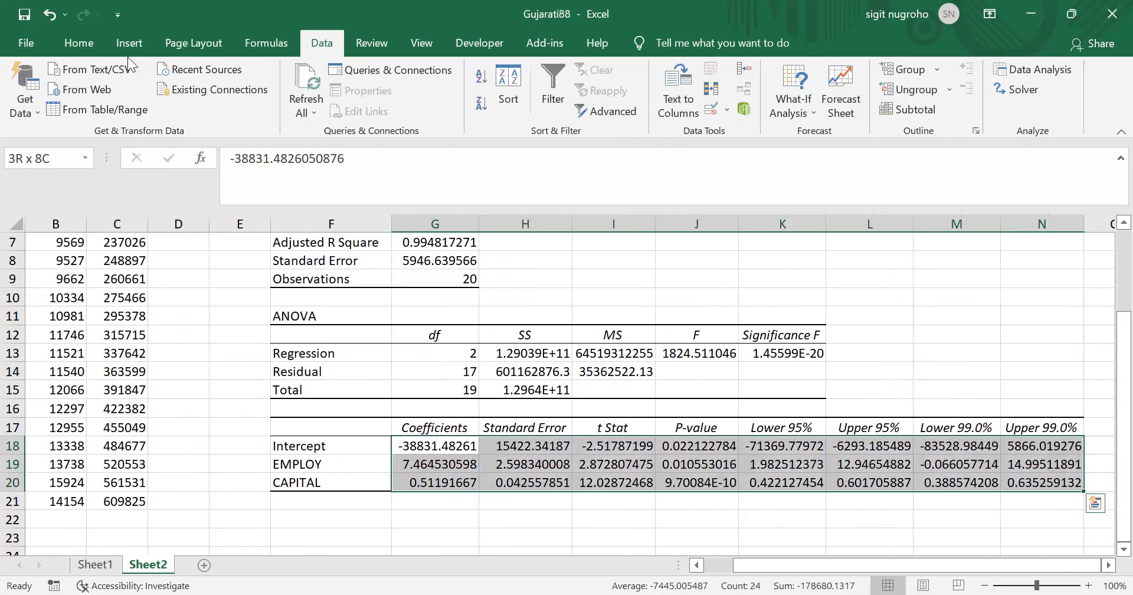
left_click(80, 42)
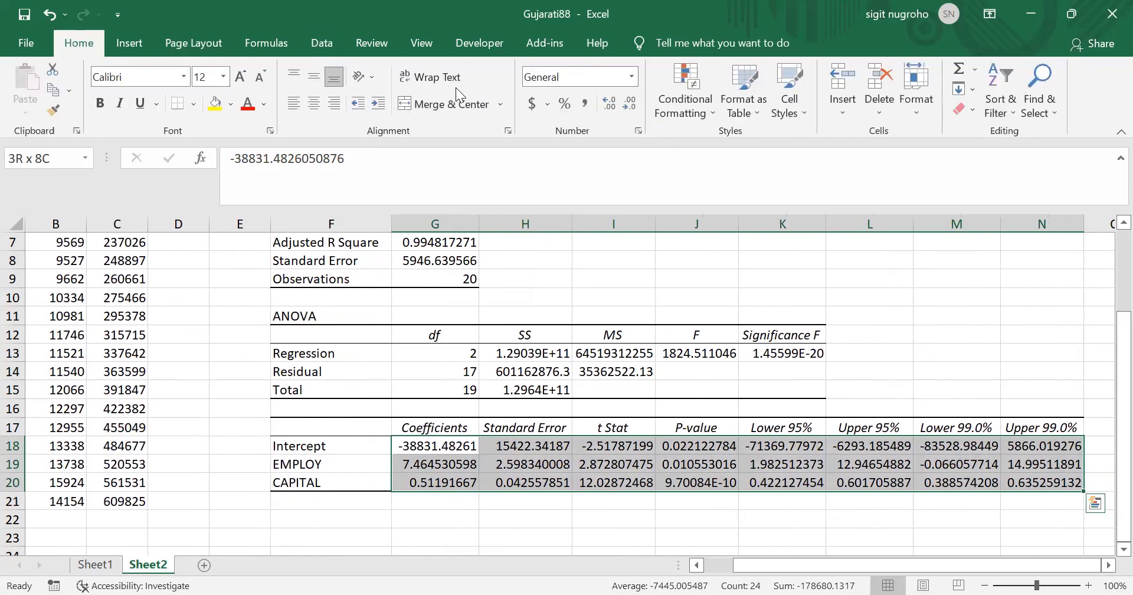
left_click(630, 105)
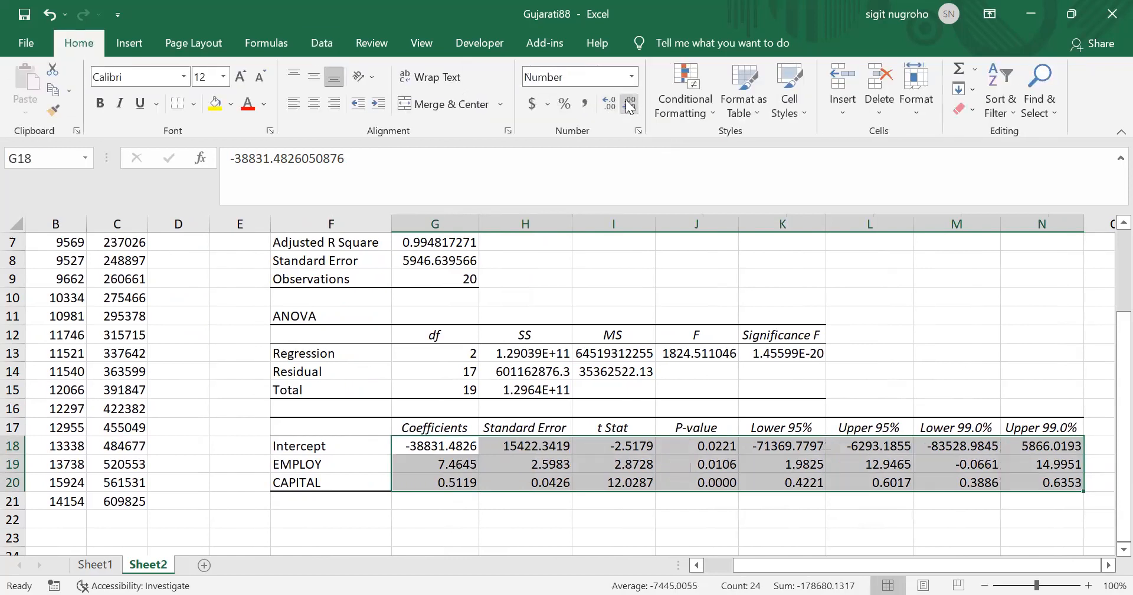
- Enter the note "Koef Korelasi Berganda" in H5 beside the Multiple R value
key("Down")
key("Up")
key("Up")
key("Up")
key("Up")
key("Up")
key("Up")
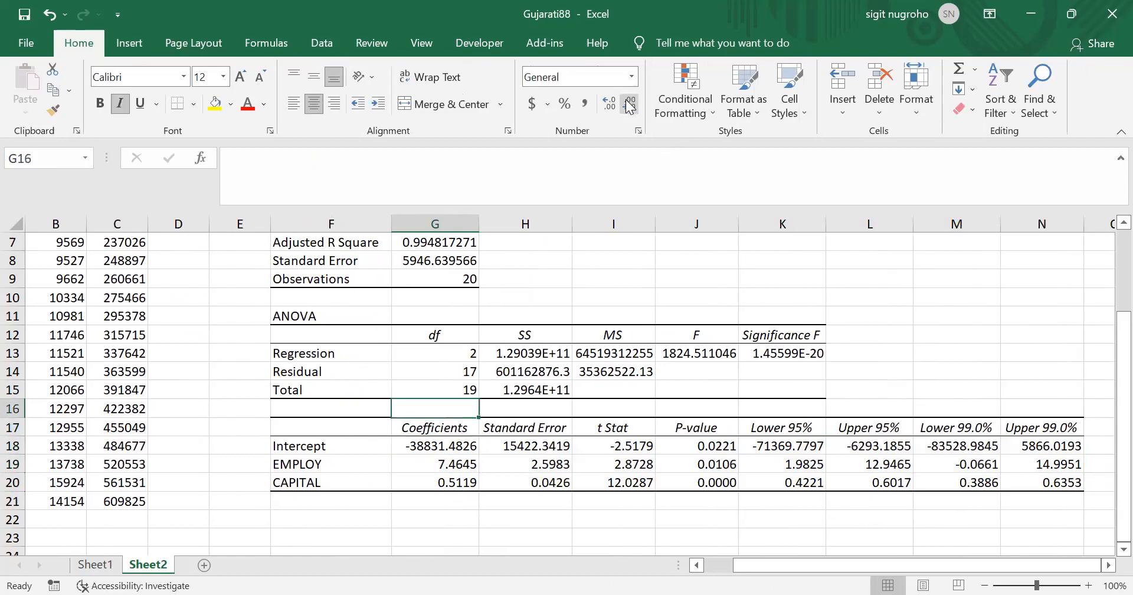
key("Up")
key("Up")
key("Up")
key("Up")
key("Up")
key("Up")
key("Up")
key("Up")
key("Up")
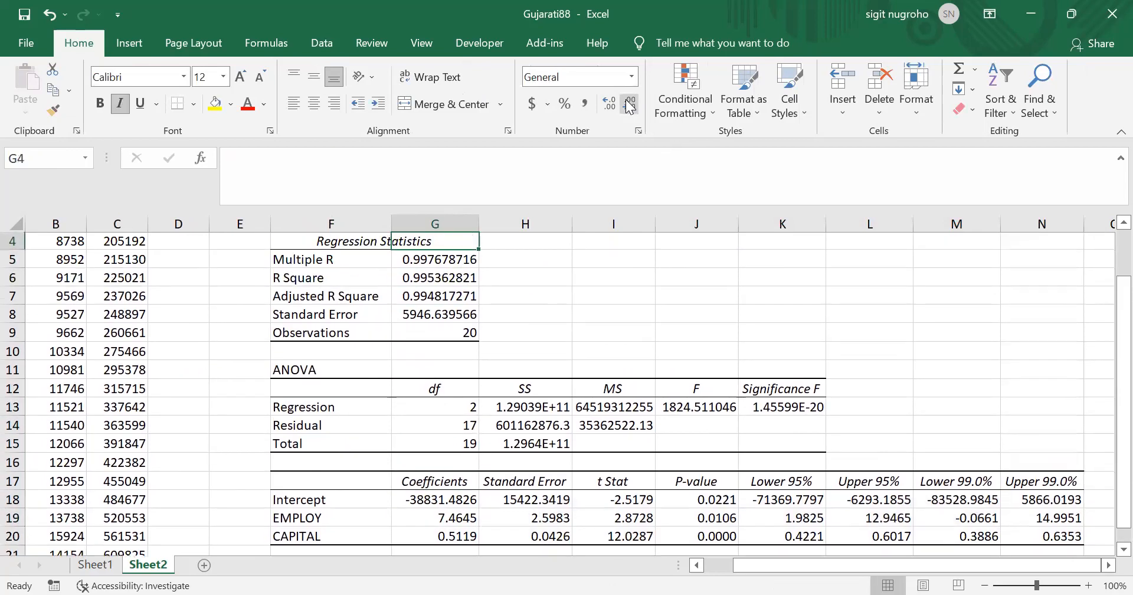
key("Down")
key("Right")
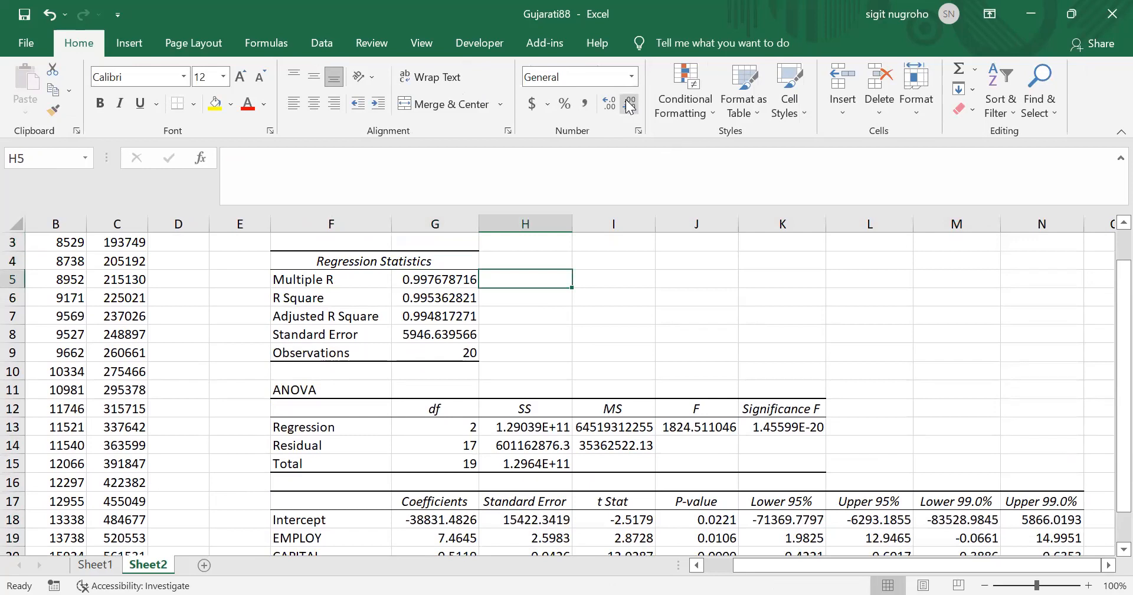
type("Koef")
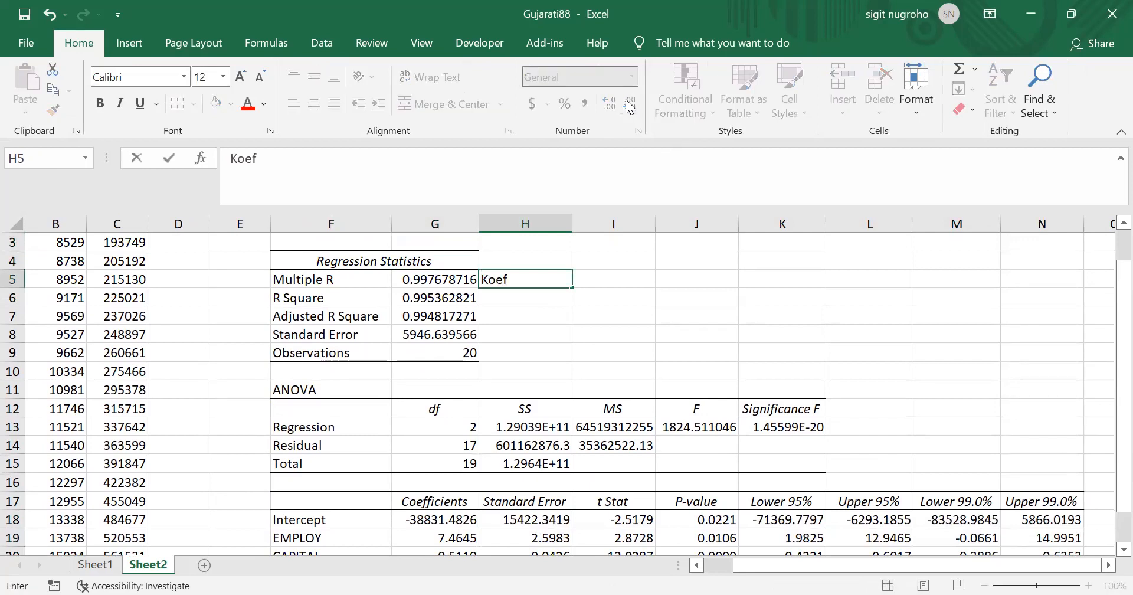
type(" Korelasi Berganda")
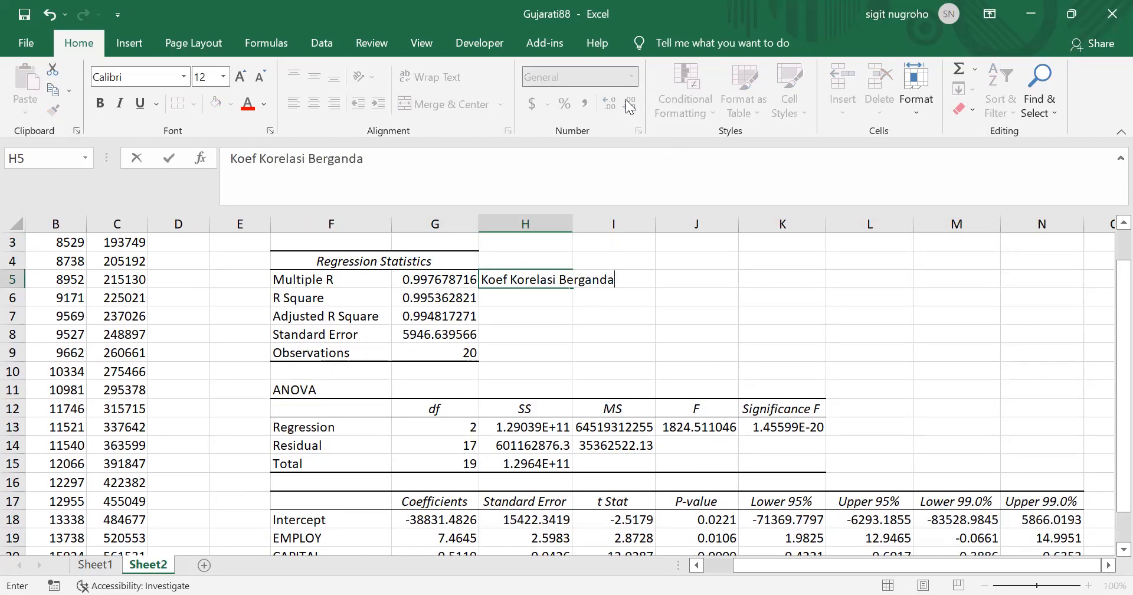
key("Return")
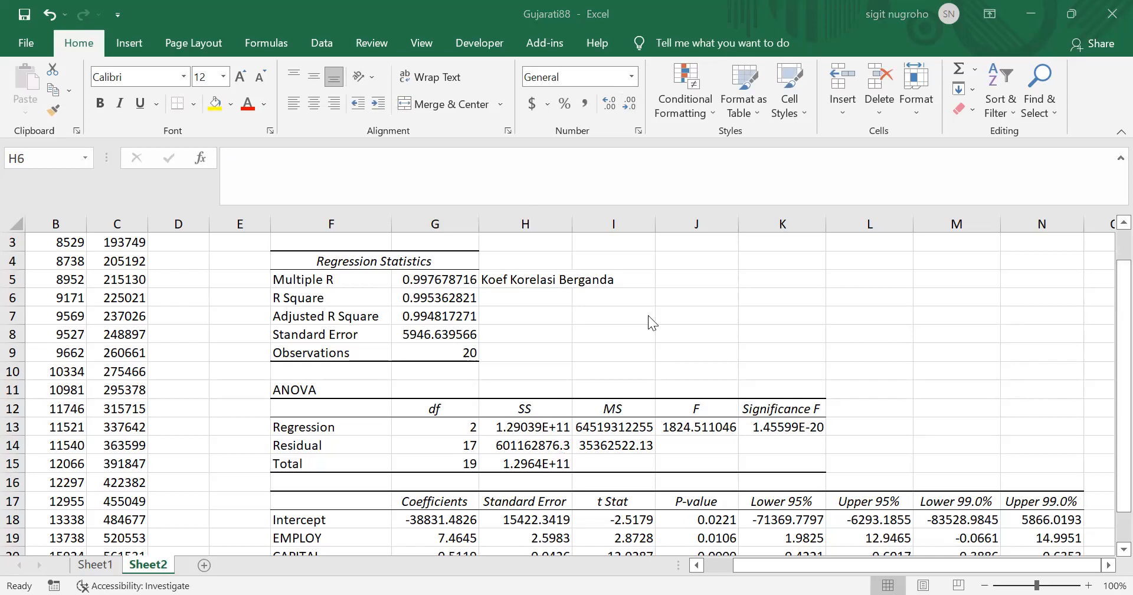
- Enter the note "Koef Determinasi" in H6 beside the R Square value
left_click(516, 295)
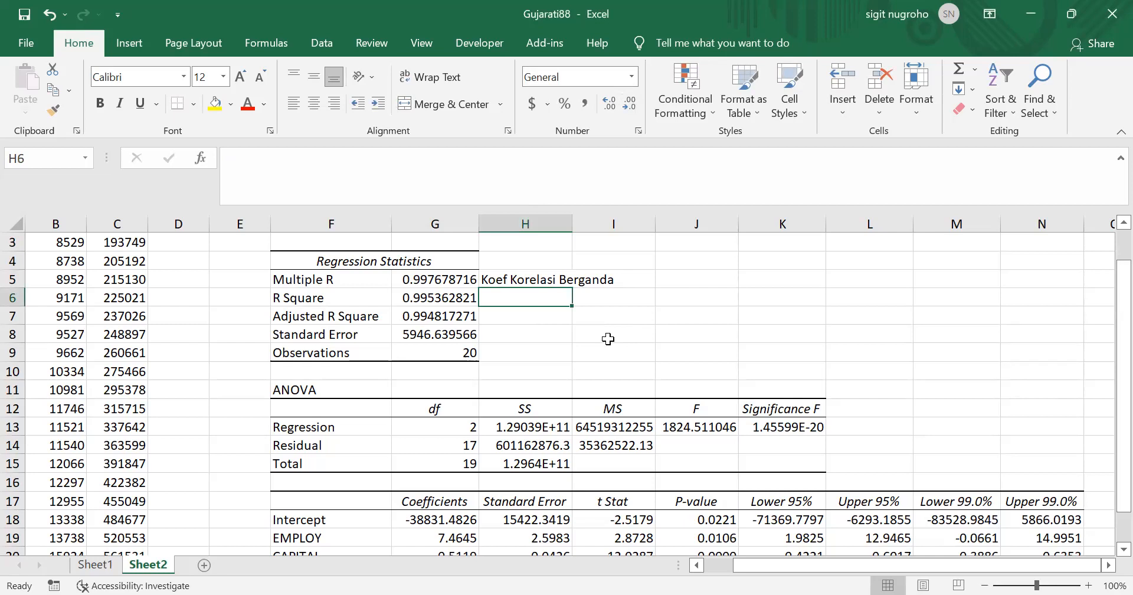
type("Koef ")
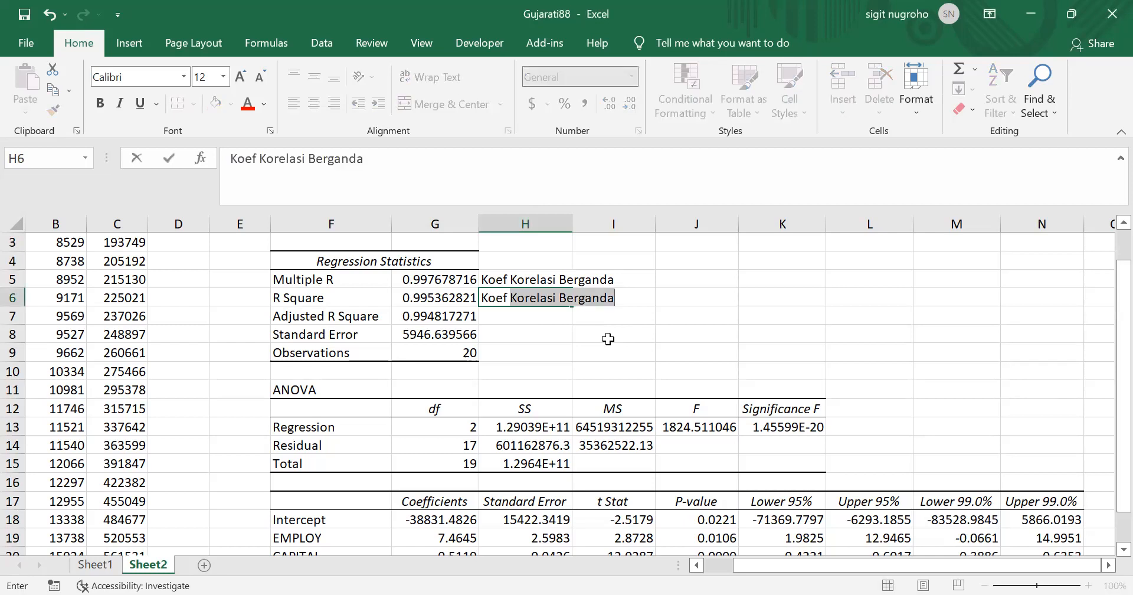
type("D")
type("te")
key("BackSpace")
key("BackSpace")
type("eterminasi")
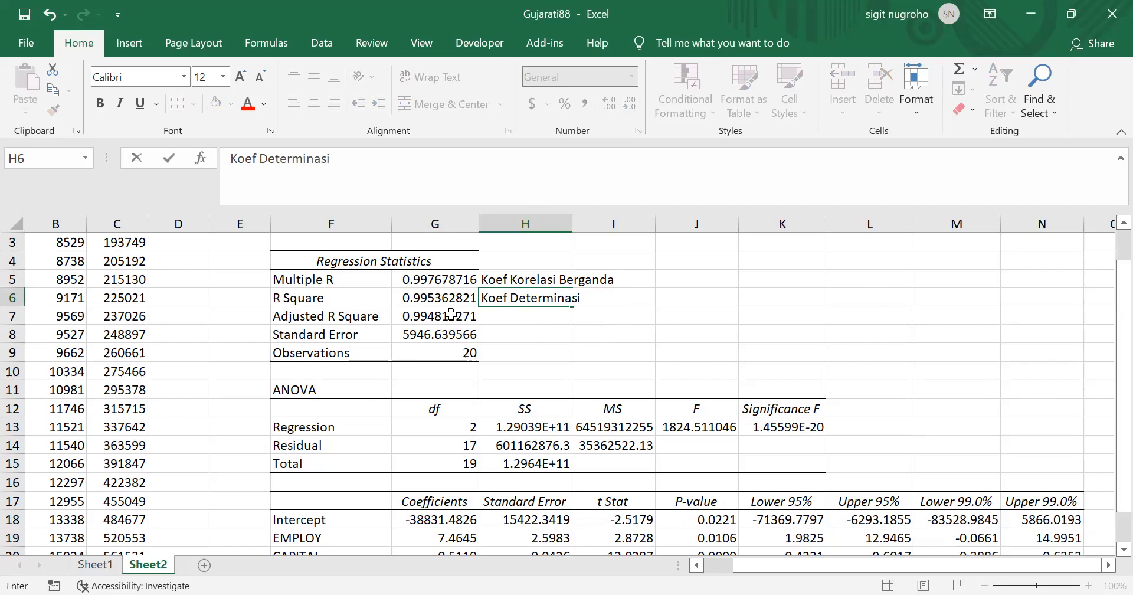
key("Return")
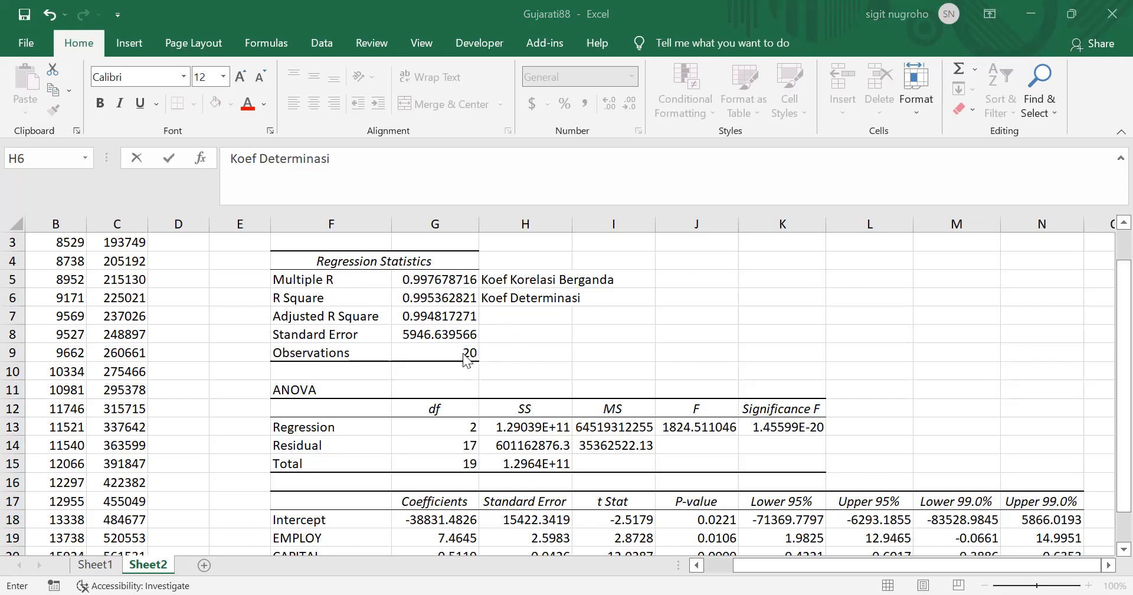
- Enter the note "Banyaknya data" in H9 beside the Observations value
left_click(499, 353)
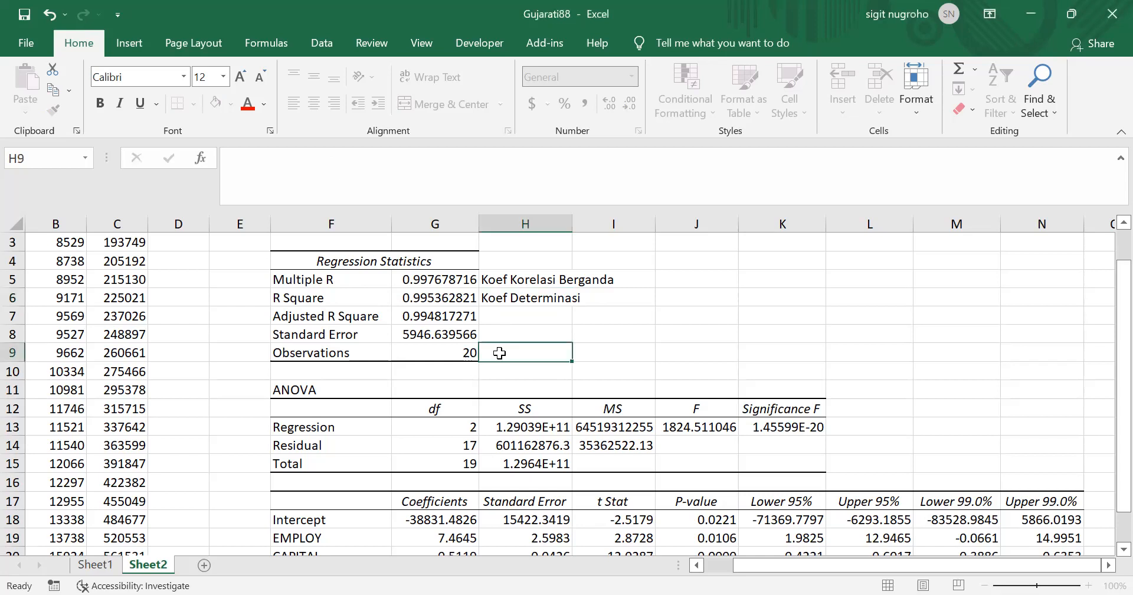
type("Banya")
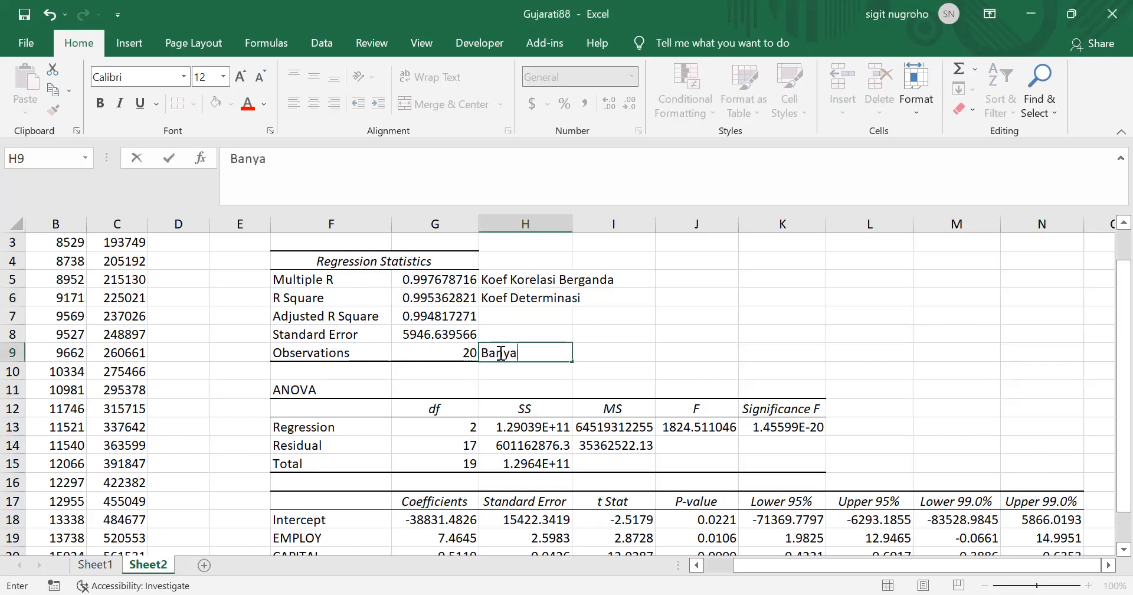
type("knya data")
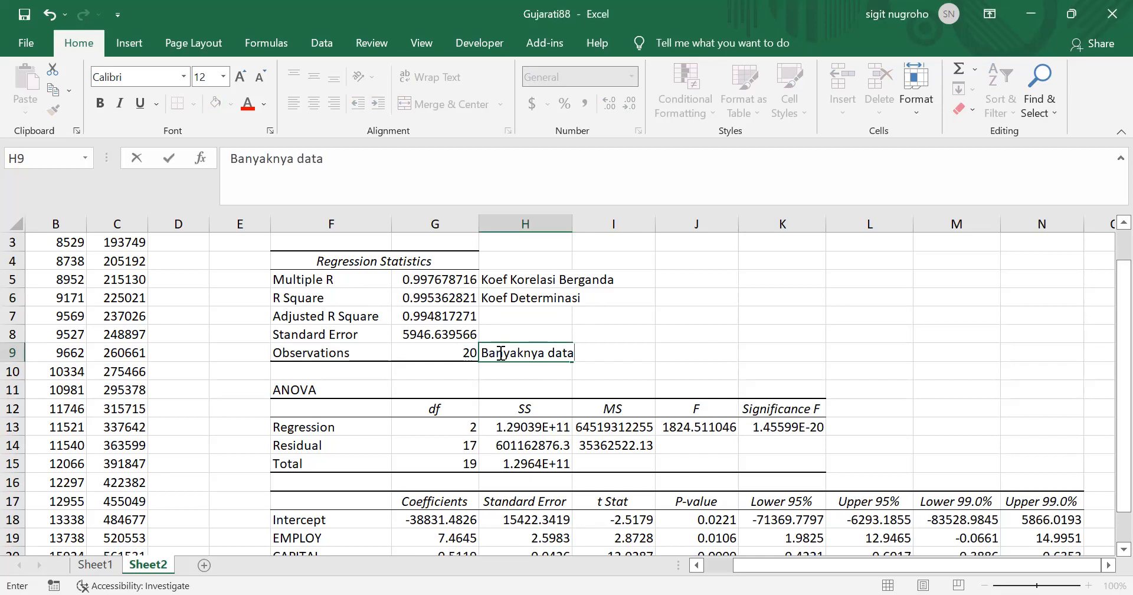
key("Return")
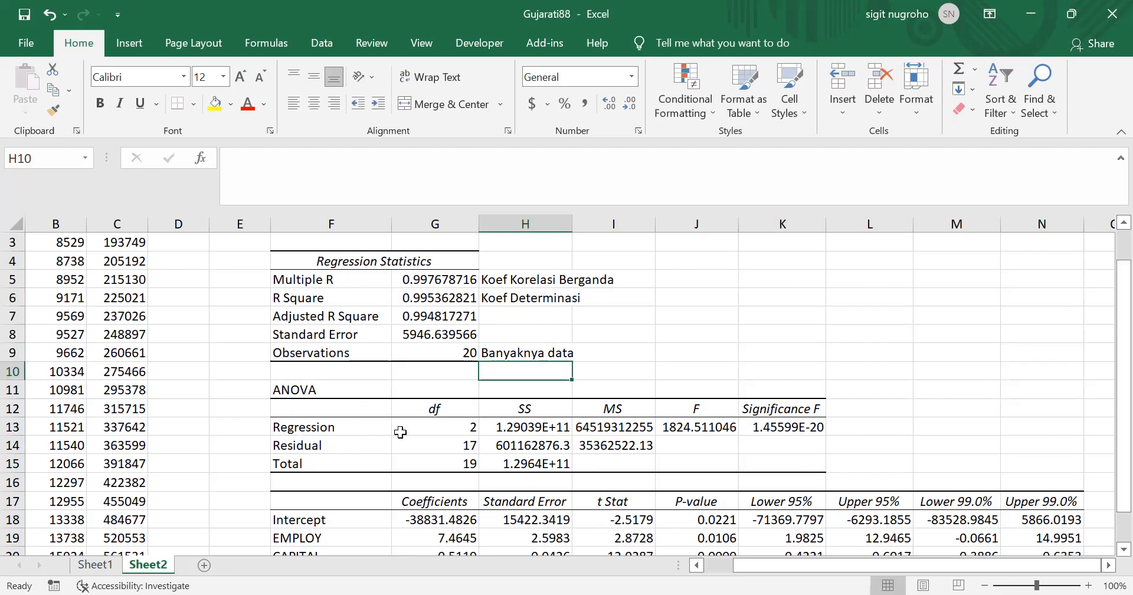
- Write the ANOVA null hypothesis "Hnol : Employ dan Capital tidak mempengaruhi GDP" in J7
left_click(283, 464)
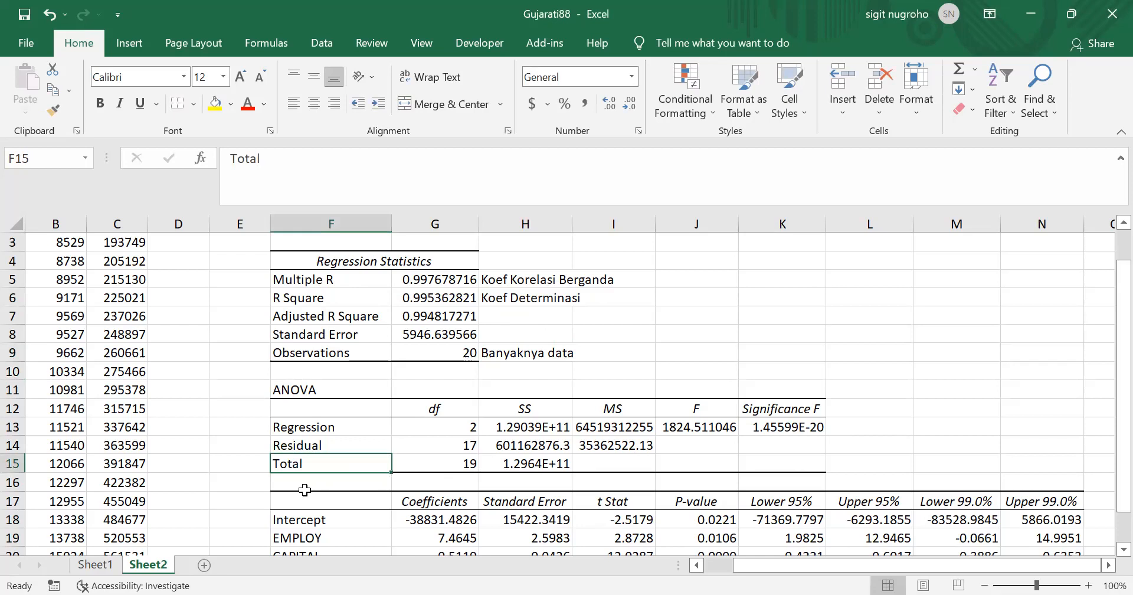
left_click(464, 428)
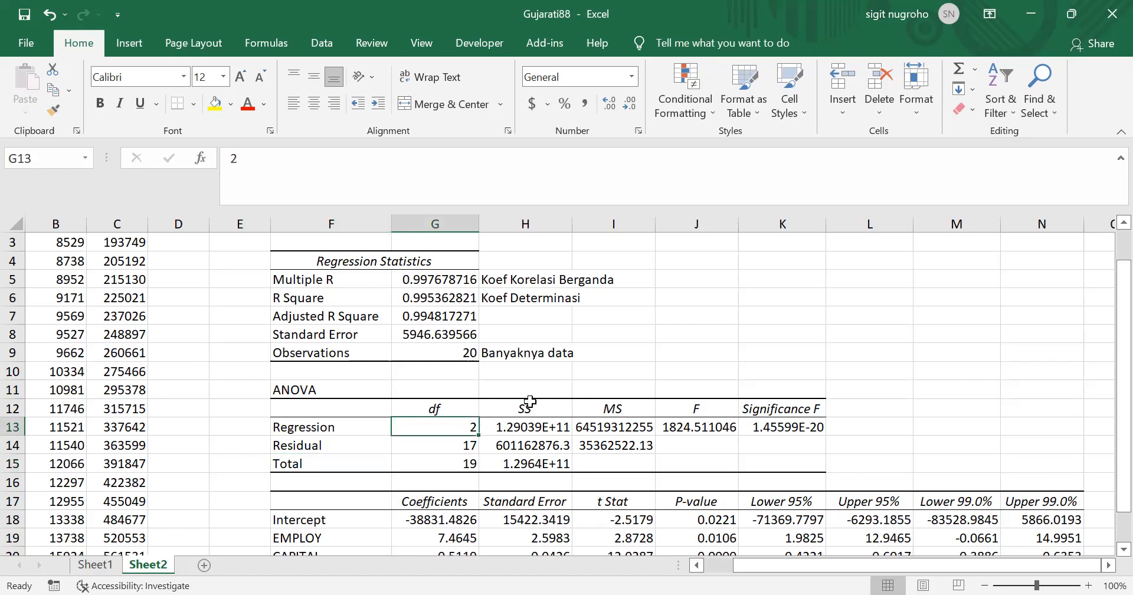
left_click(704, 312)
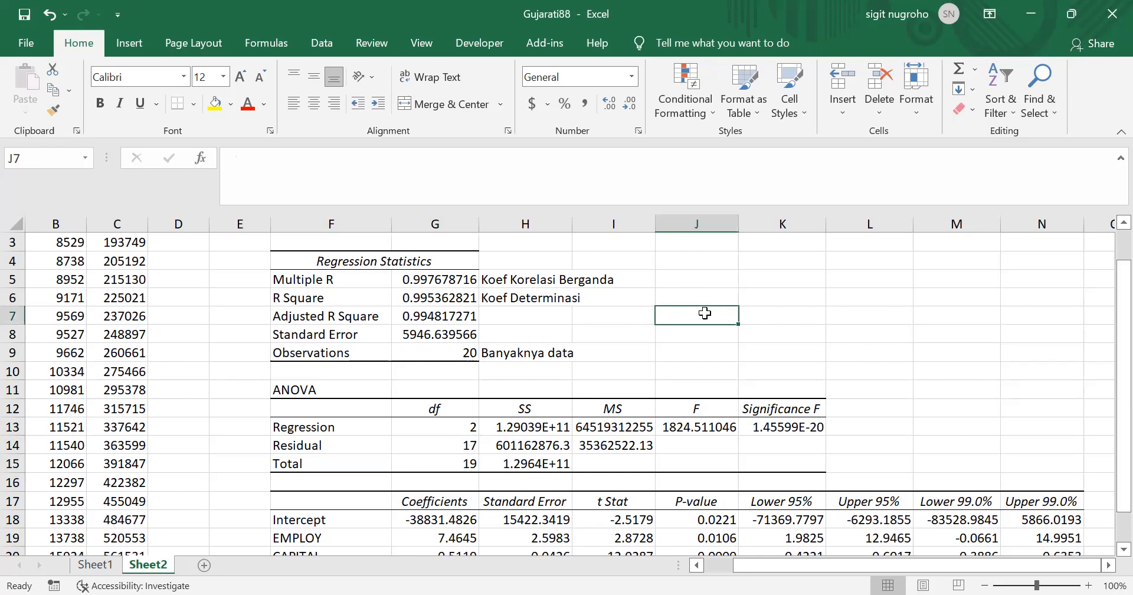
type("Hnol : E")
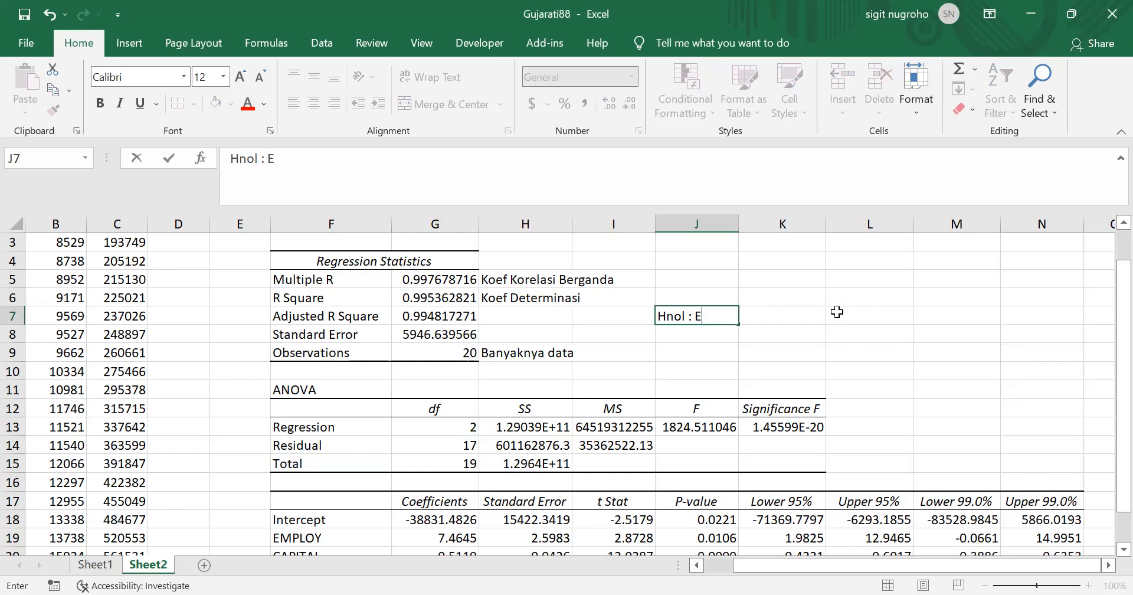
type("mploy dan ")
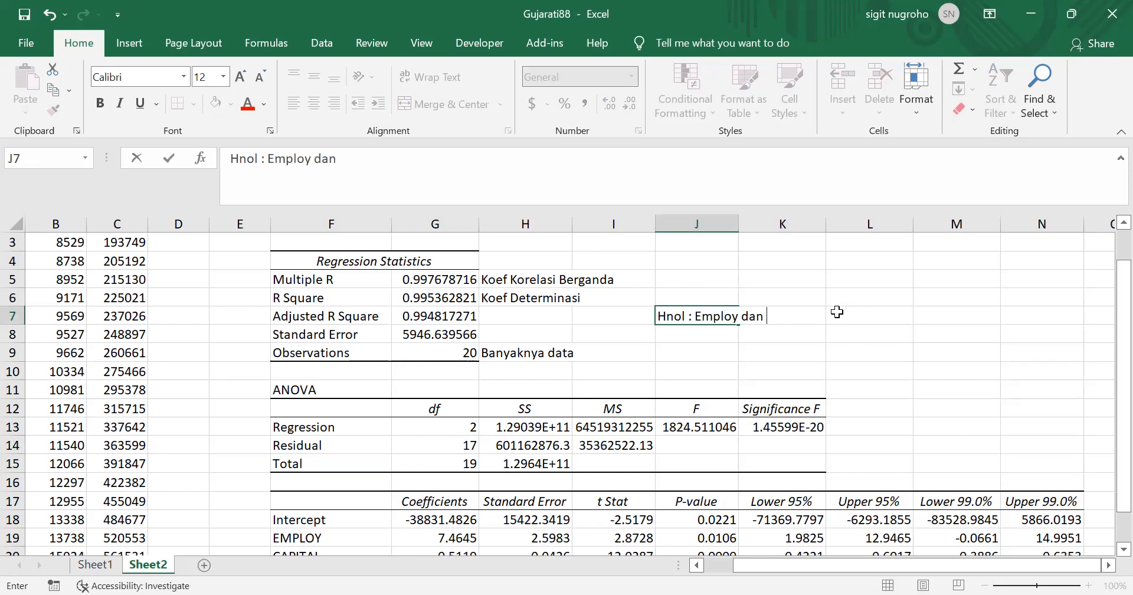
type("Capital tidak m")
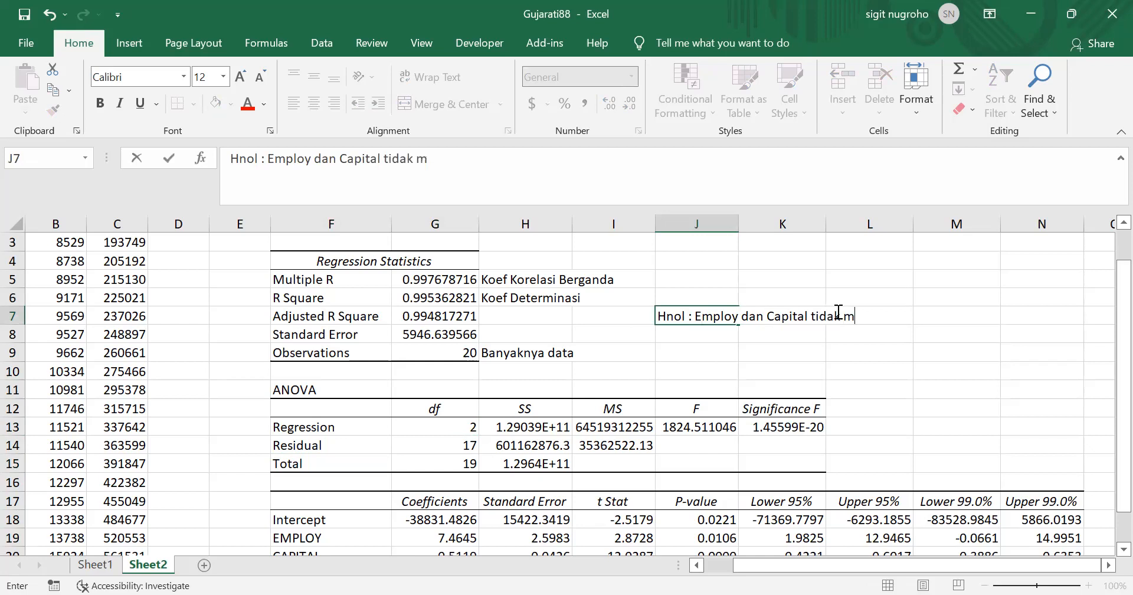
type("empengar")
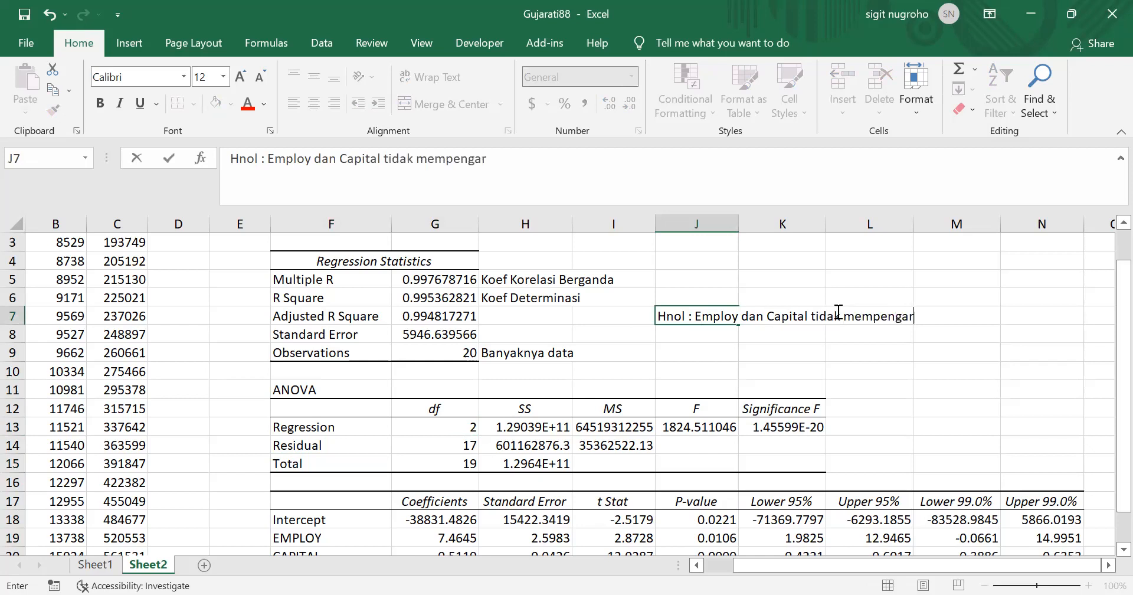
type("uhi GDP")
key("Return")
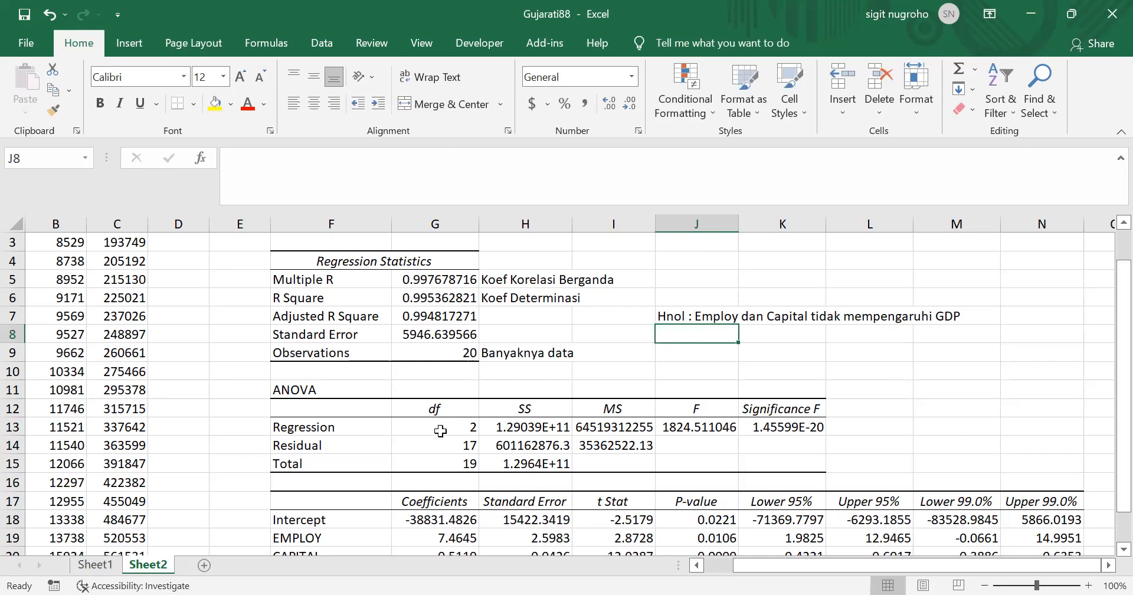
- Write the ANOVA alternative hypothesis "Hsatu : minimal Employ atau Capital mempengarhui GDP" in J8
left_click_drag(413, 428, 785, 428)
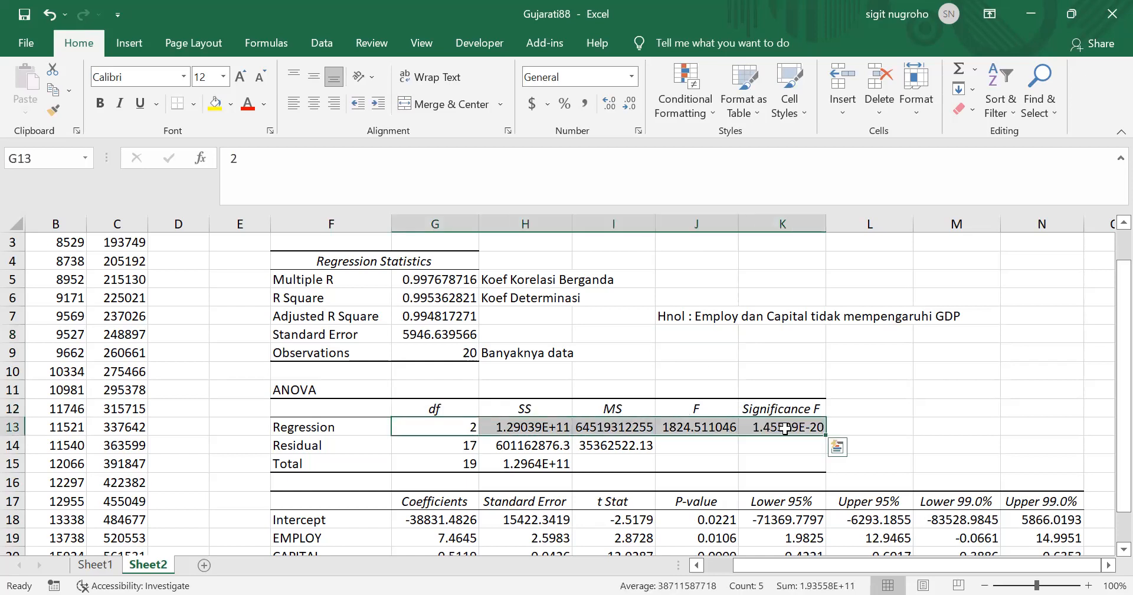
left_click(666, 332)
type("Hsatu :")
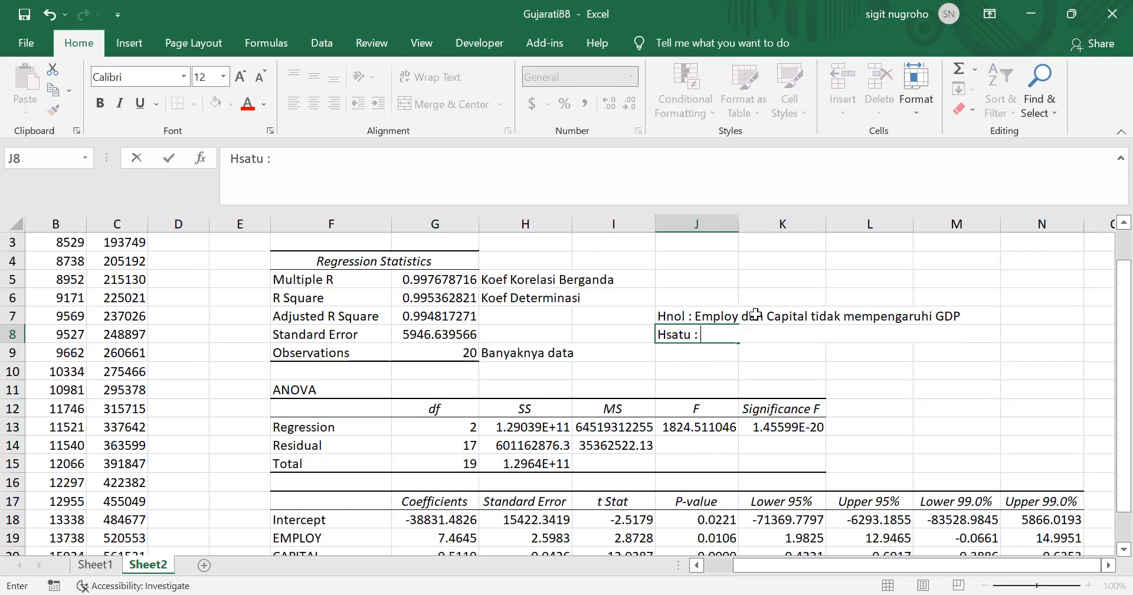
type("minim")
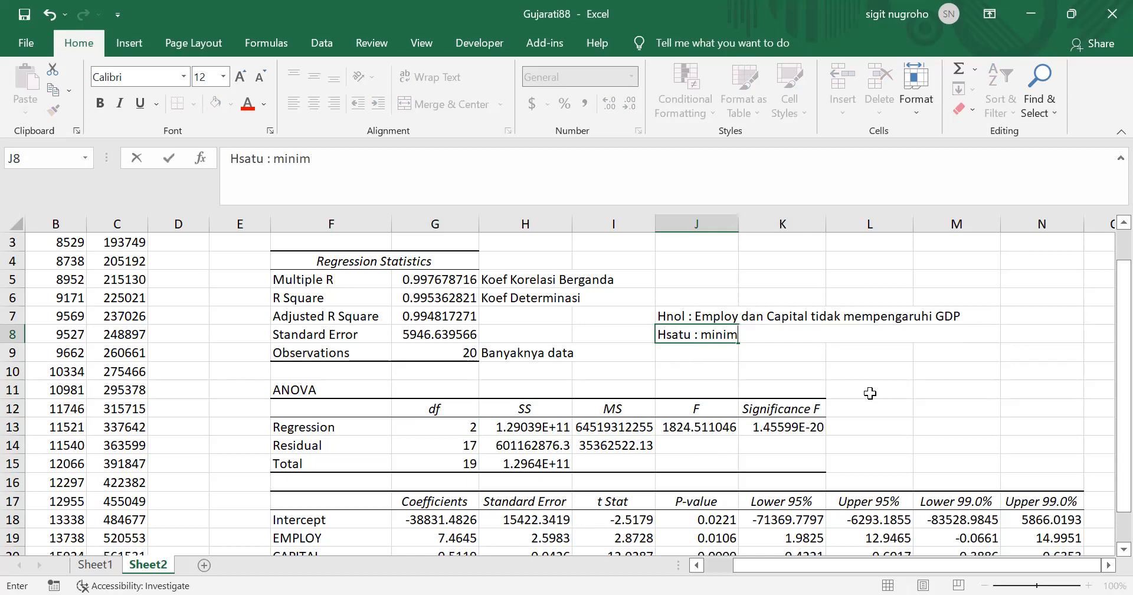
type("al Employ atau C")
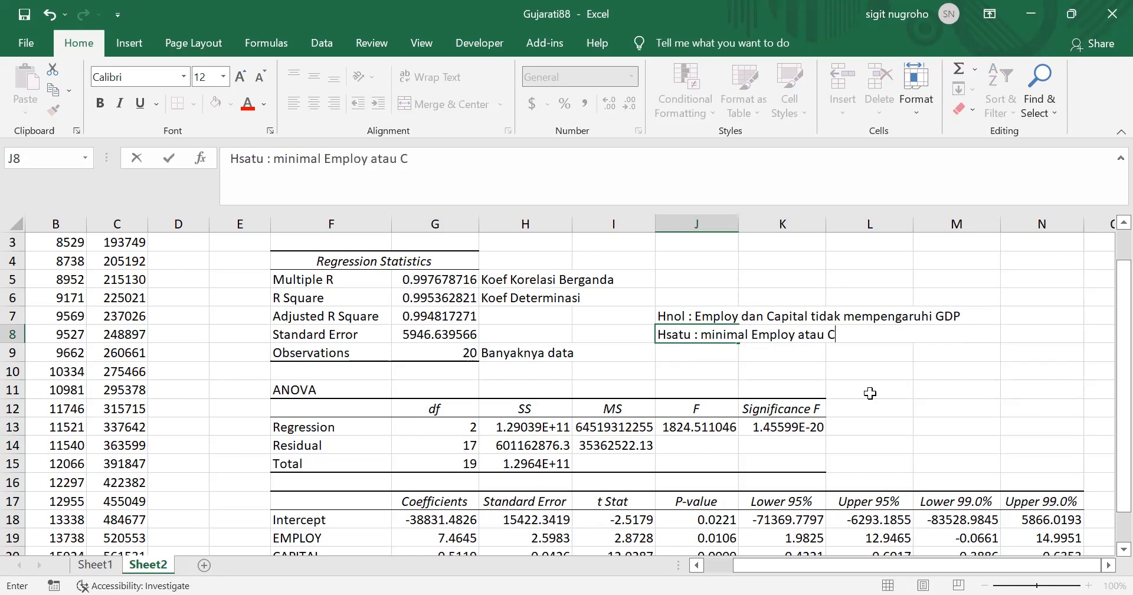
type("apital mempengarhui")
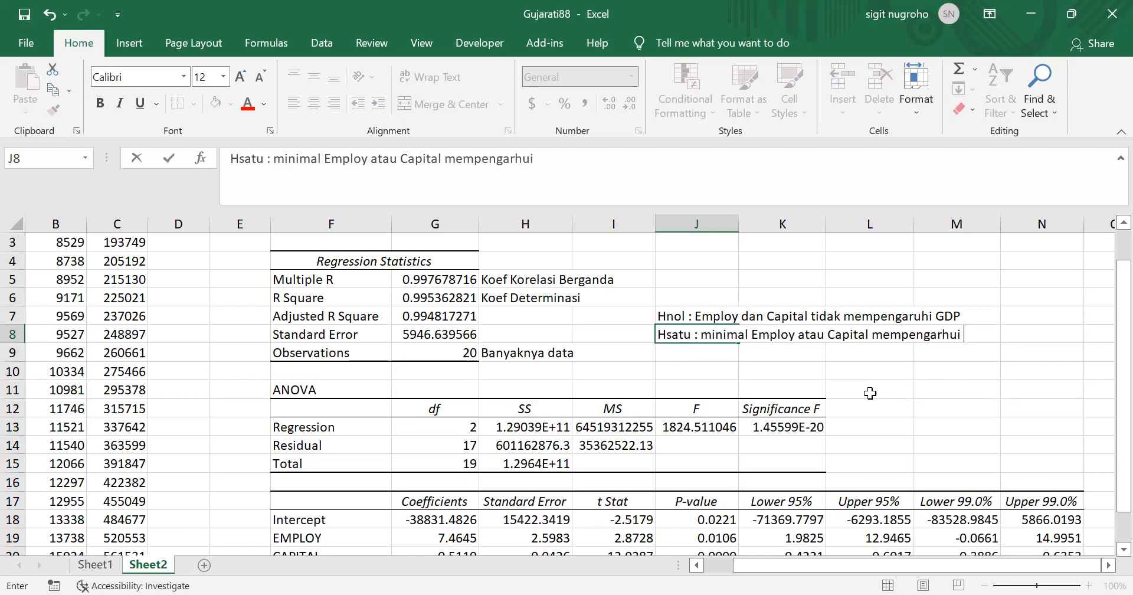
type(" GDP")
key("Return")
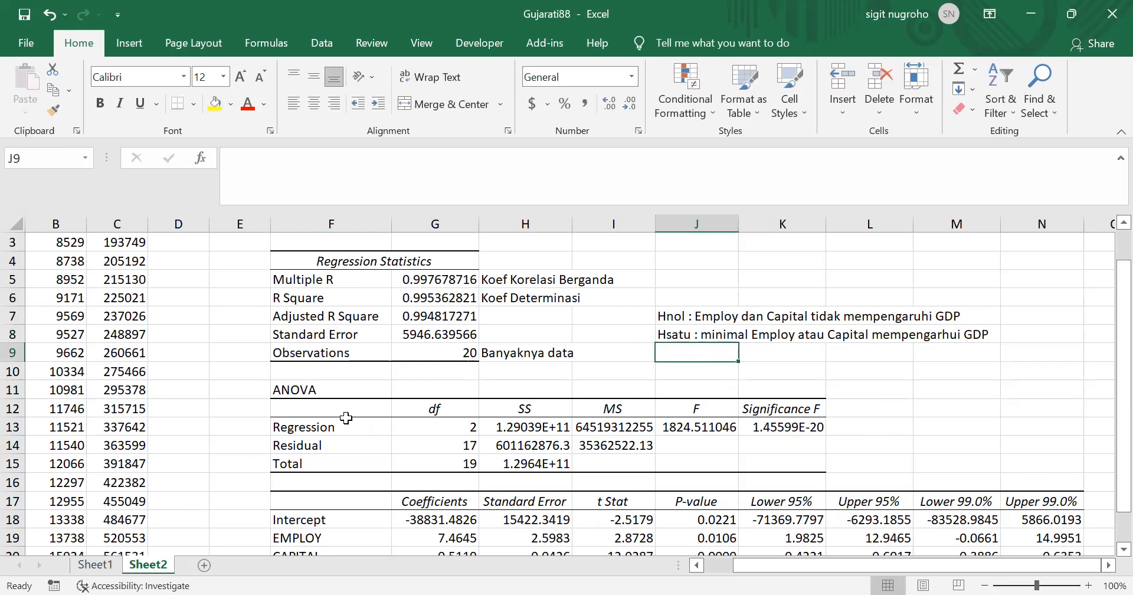
- Format the ANOVA Significance F value in K13 as a plain decimal number with four decimal places
left_click_drag(464, 428, 771, 423)
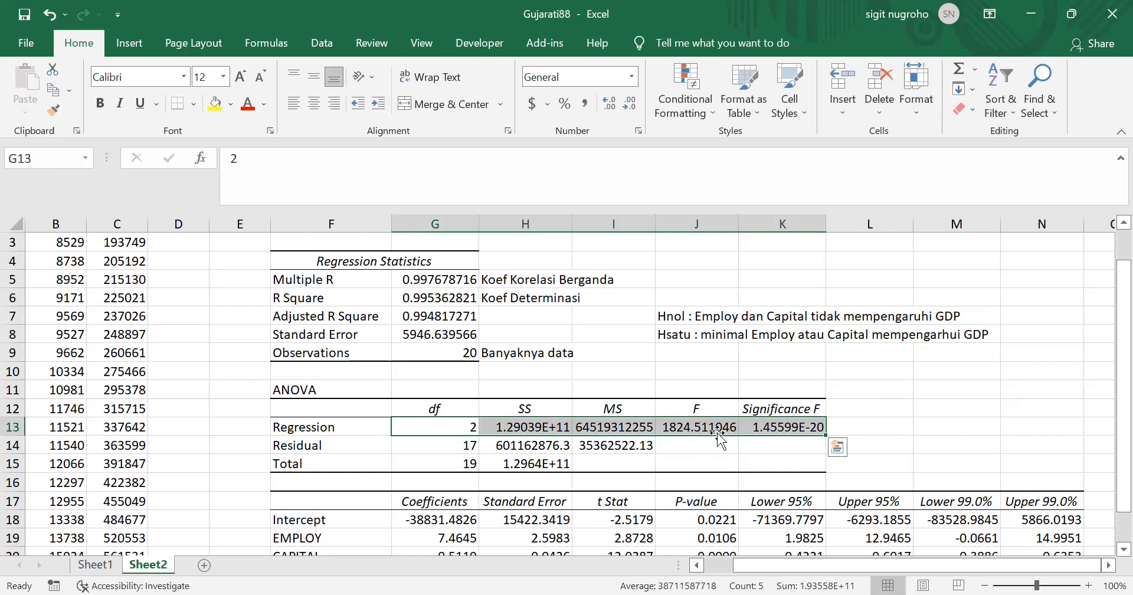
left_click(687, 349)
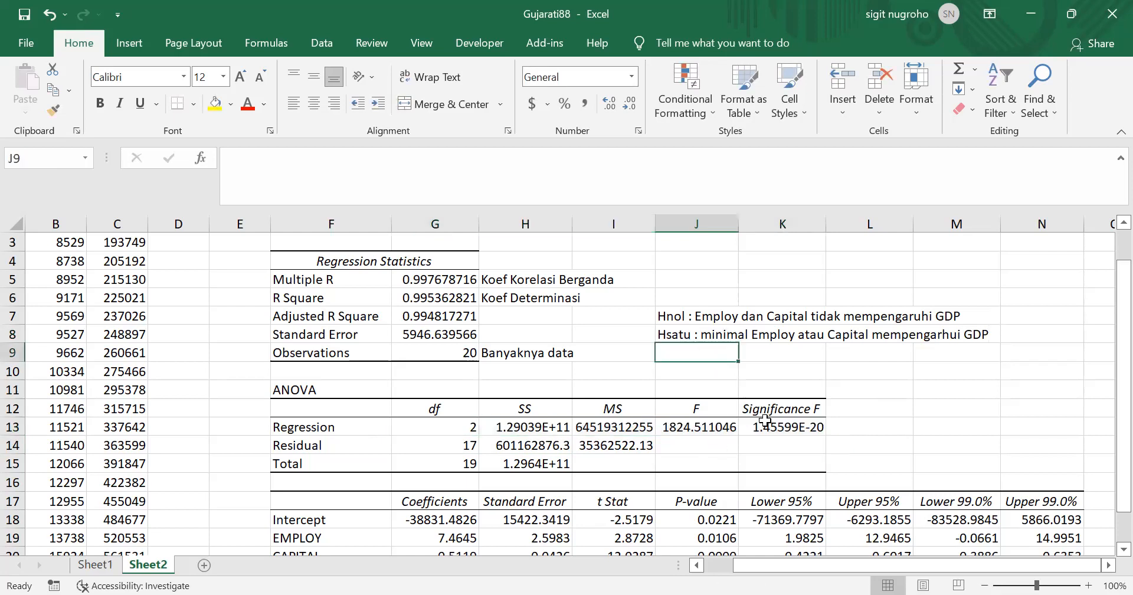
left_click(785, 440)
left_click(791, 421)
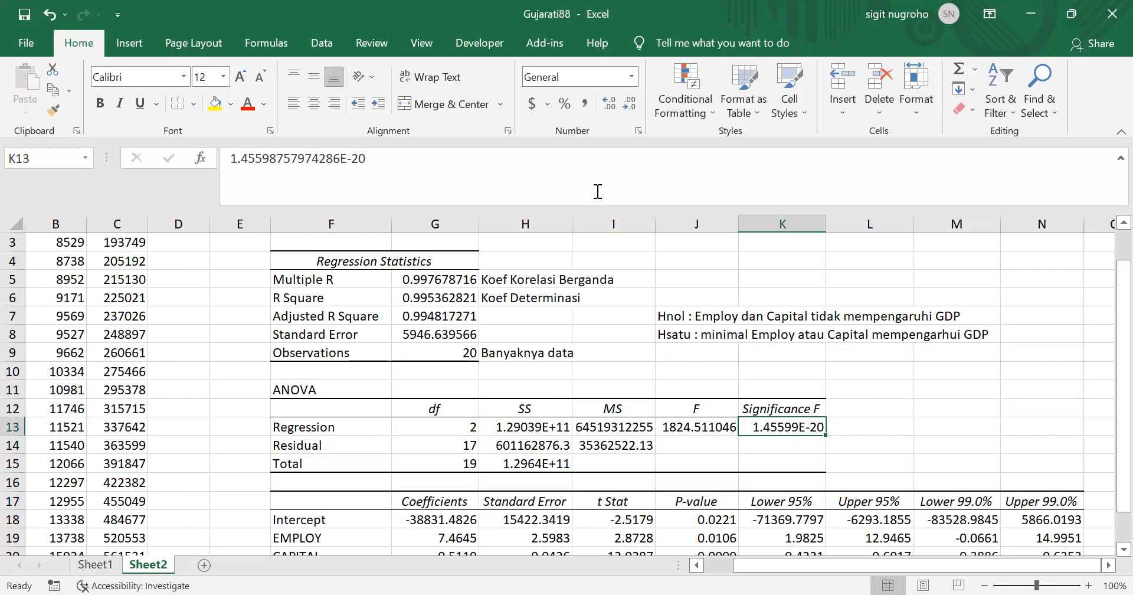
left_click(586, 105)
left_click(609, 107)
left_click(609, 107)
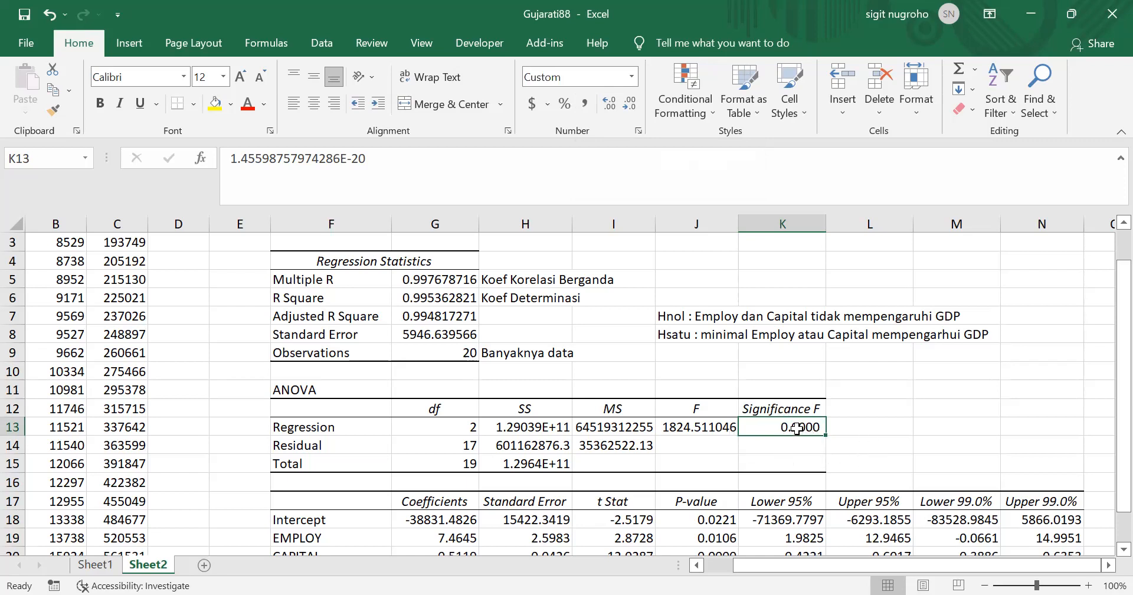
- Enter the significance level label "taraf nyata pengujian = alpha" in K5 and select M5 beside it
left_click(765, 275)
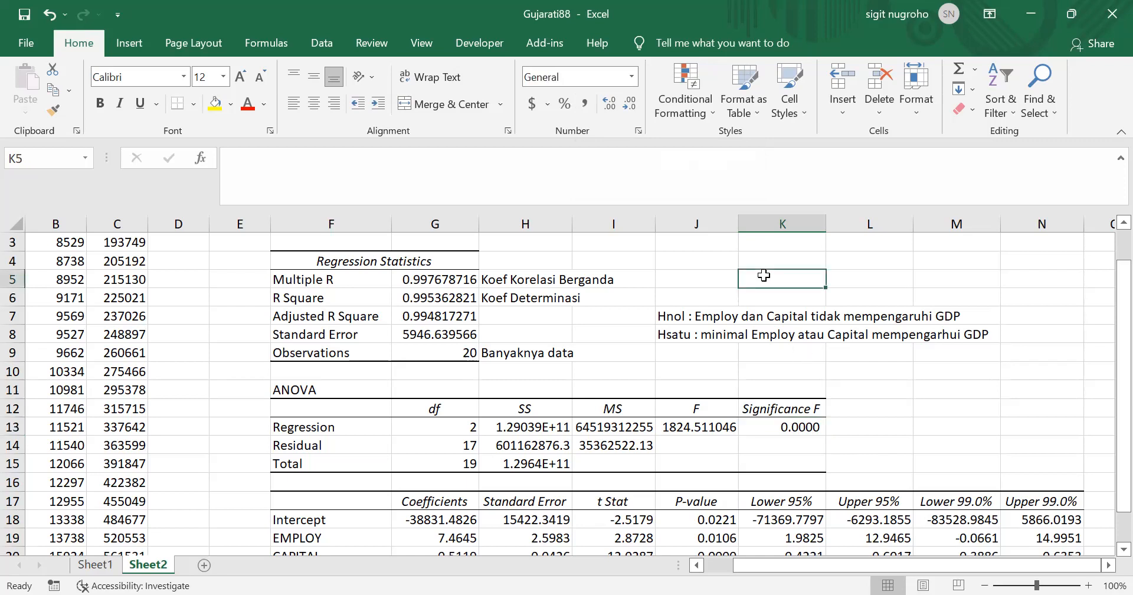
type("taraf nyata ")
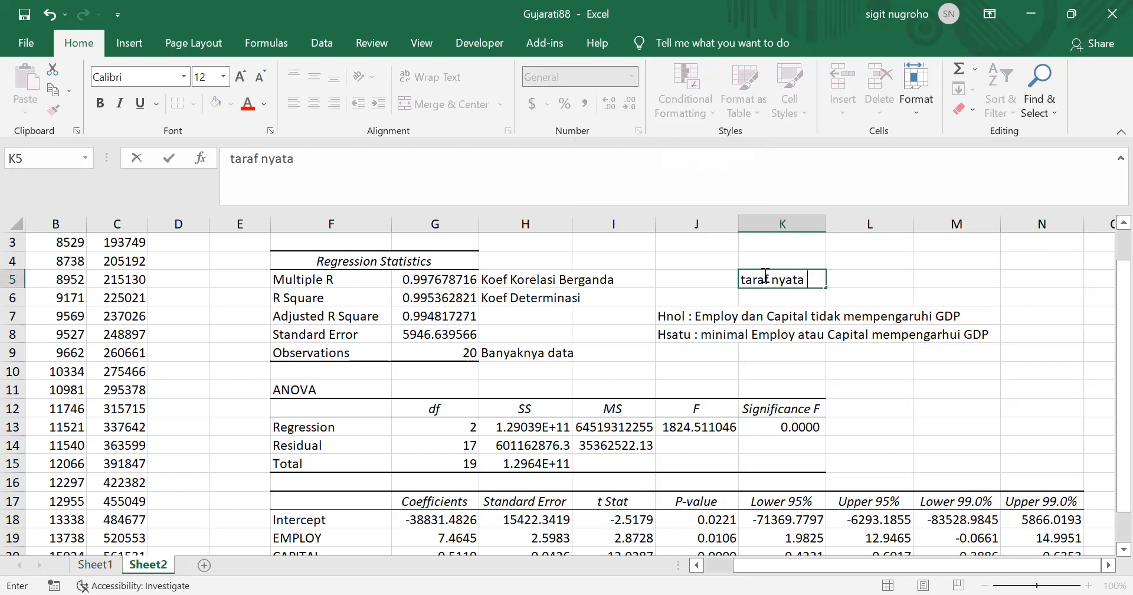
type("pengujian")
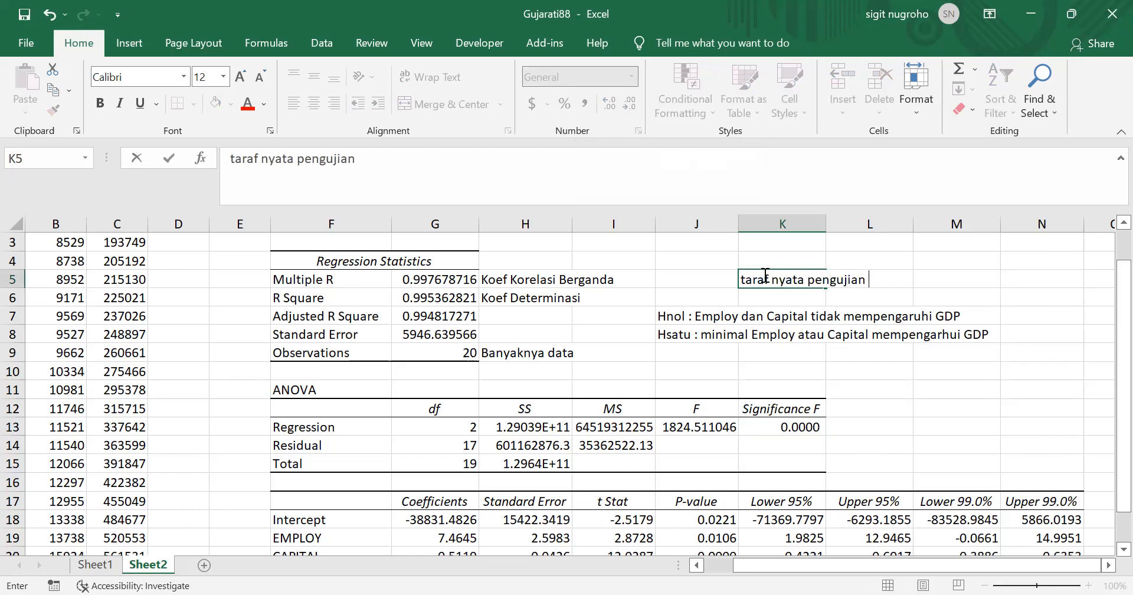
type(" = alpha")
key("ctrl+Return")
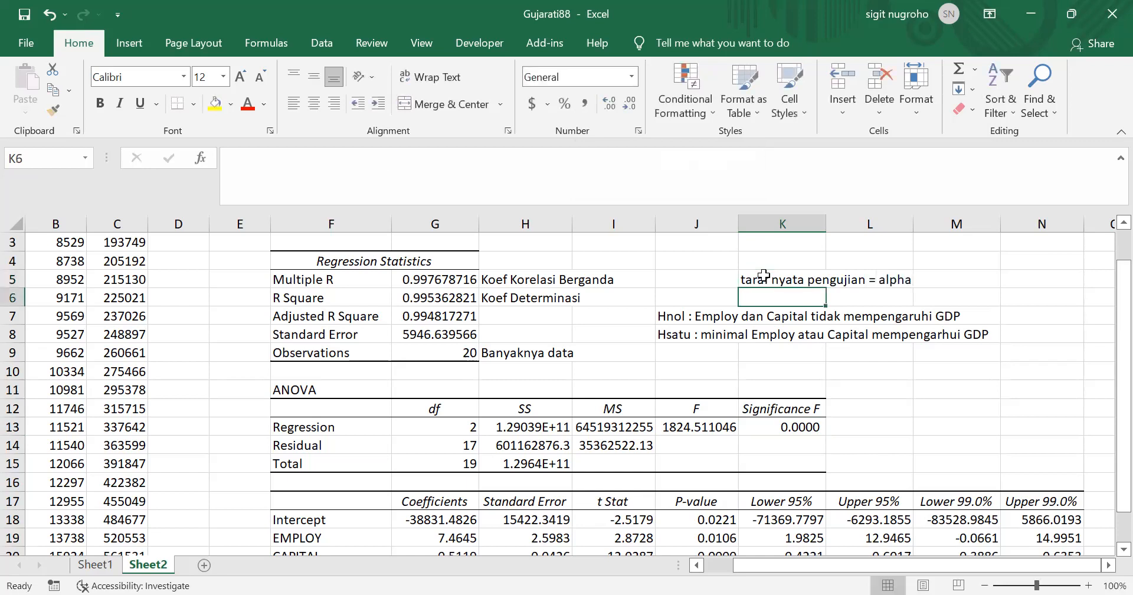
key("Right")
key("Right")
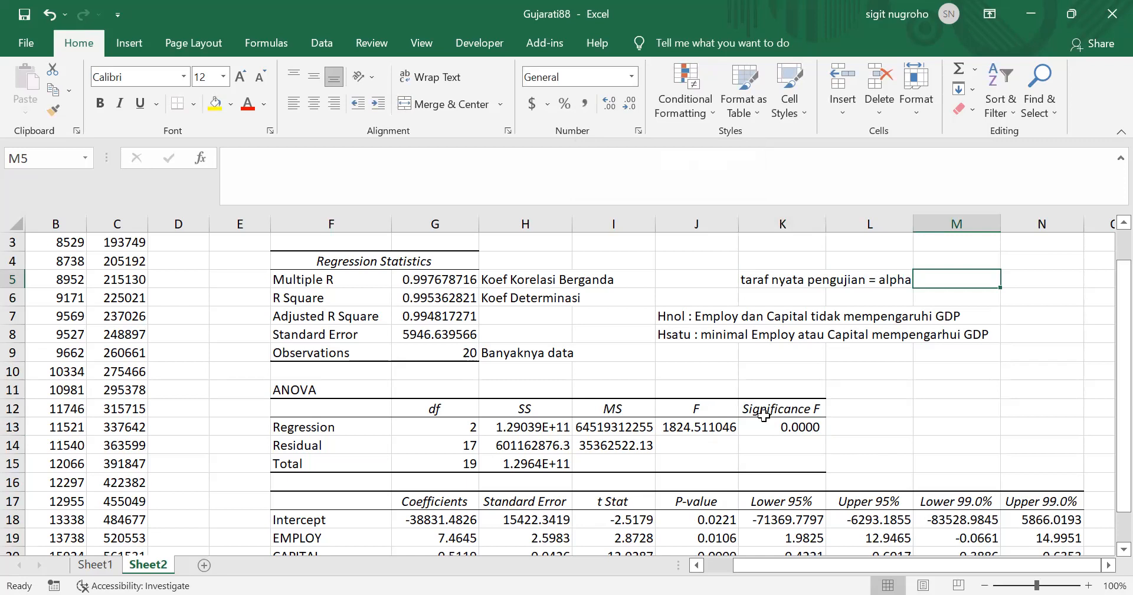
- Examine the ANOVA table's Significance F and the regression coefficients of the intercept, EMPLOY and CAPITAL
left_click(779, 426)
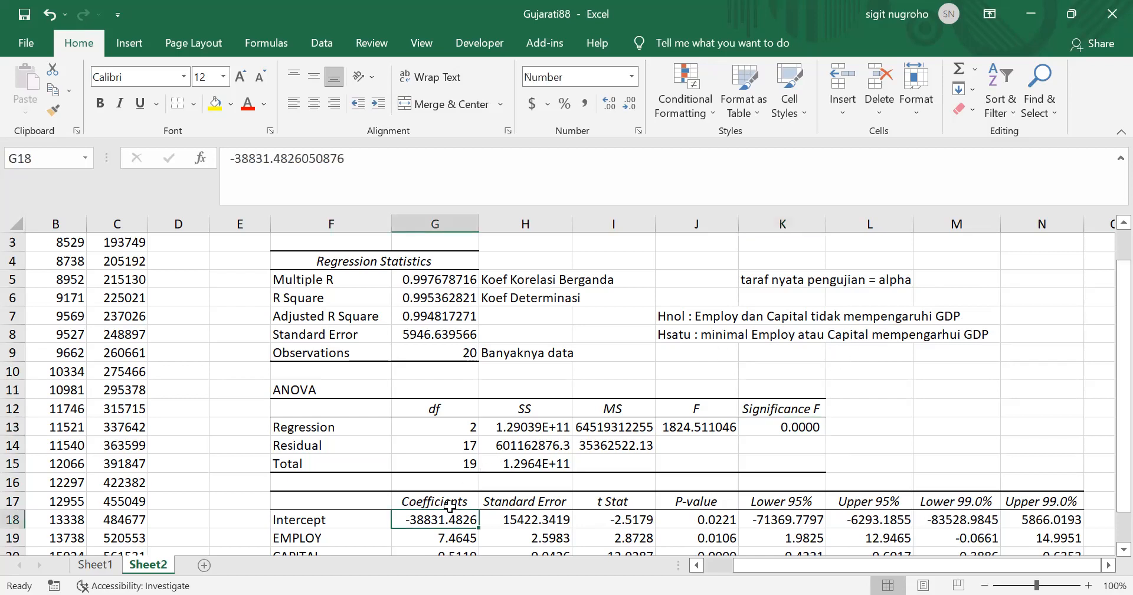
key("Down")
key("Down")
key("Down")
key("Down")
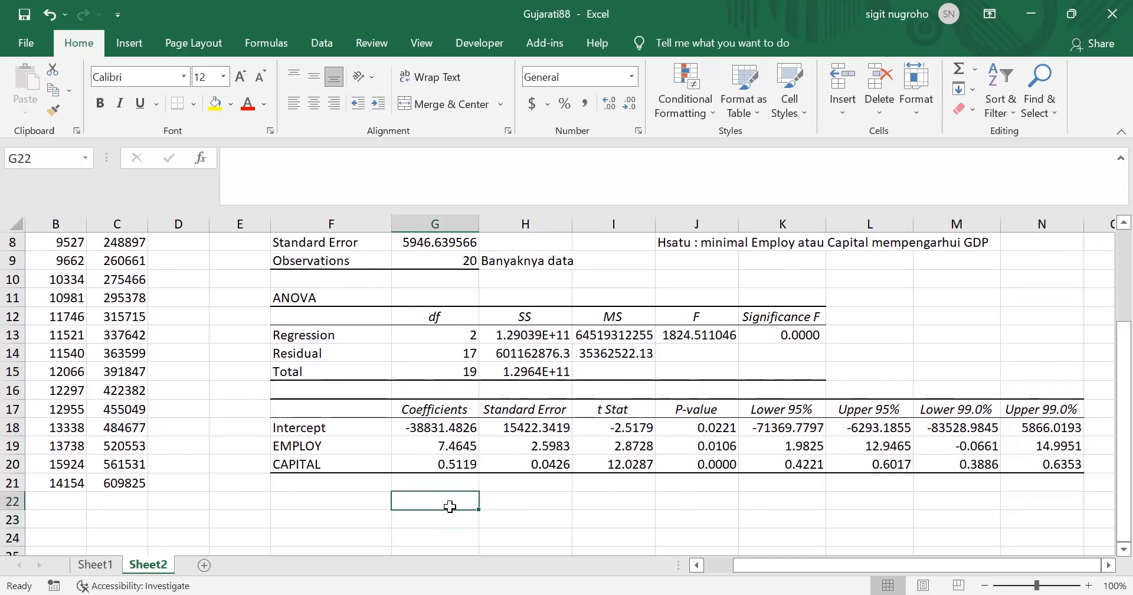
key("Up")
key("Up")
key("Up")
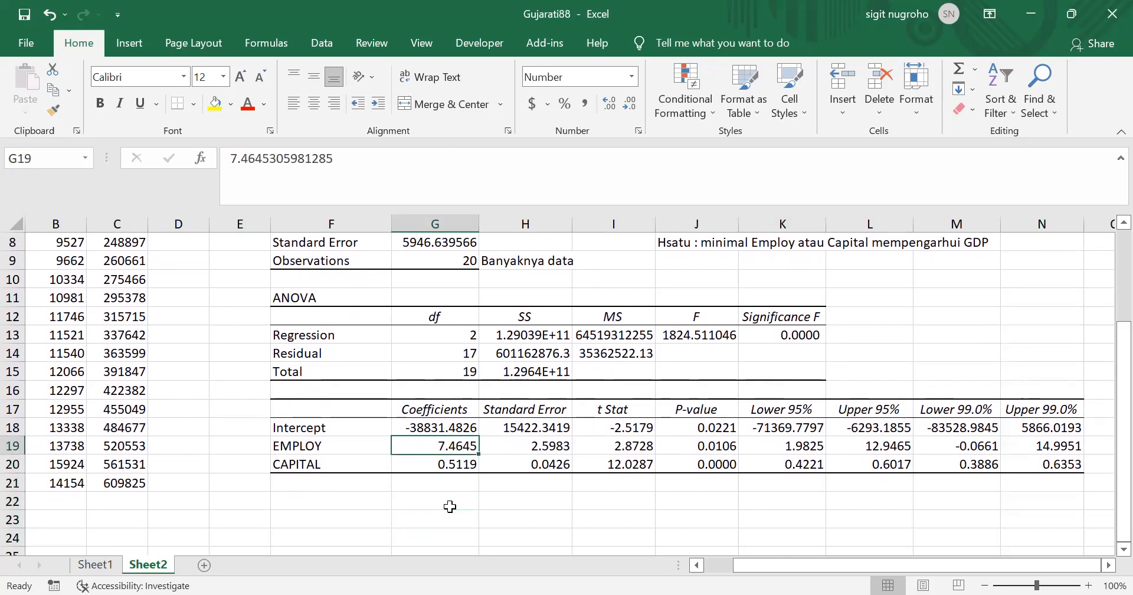
- Set the font colour of the EMPLOY and CAPITAL P-values and the ANOVA Significance F value to red
key("Left")
key("Right")
key("Right")
key("Right")
key("Right")
key("shift+Down")
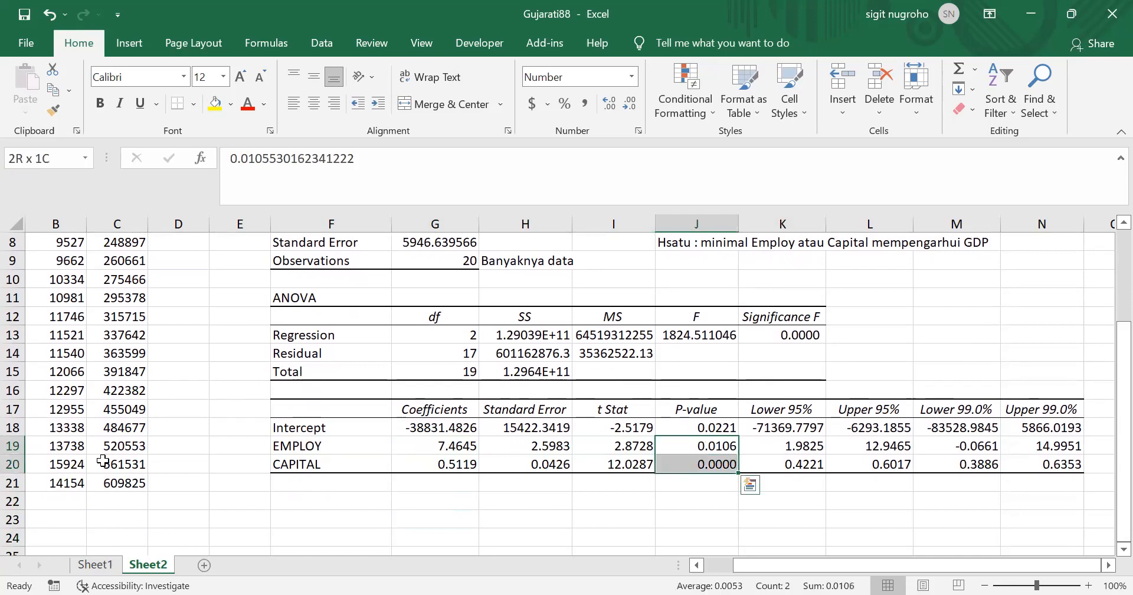
left_click(248, 104)
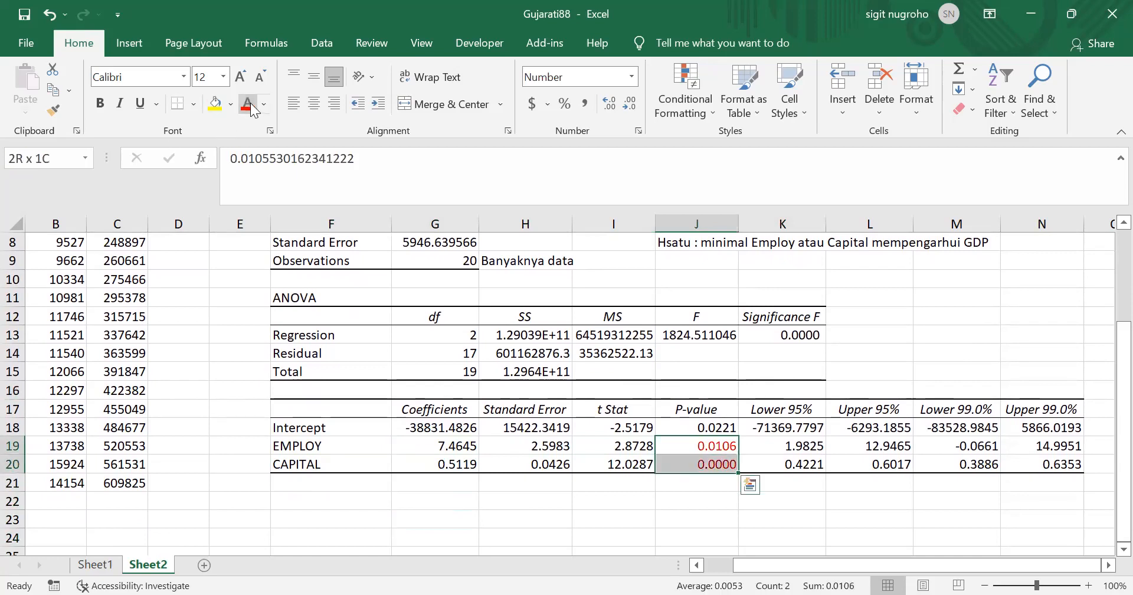
left_click(781, 334)
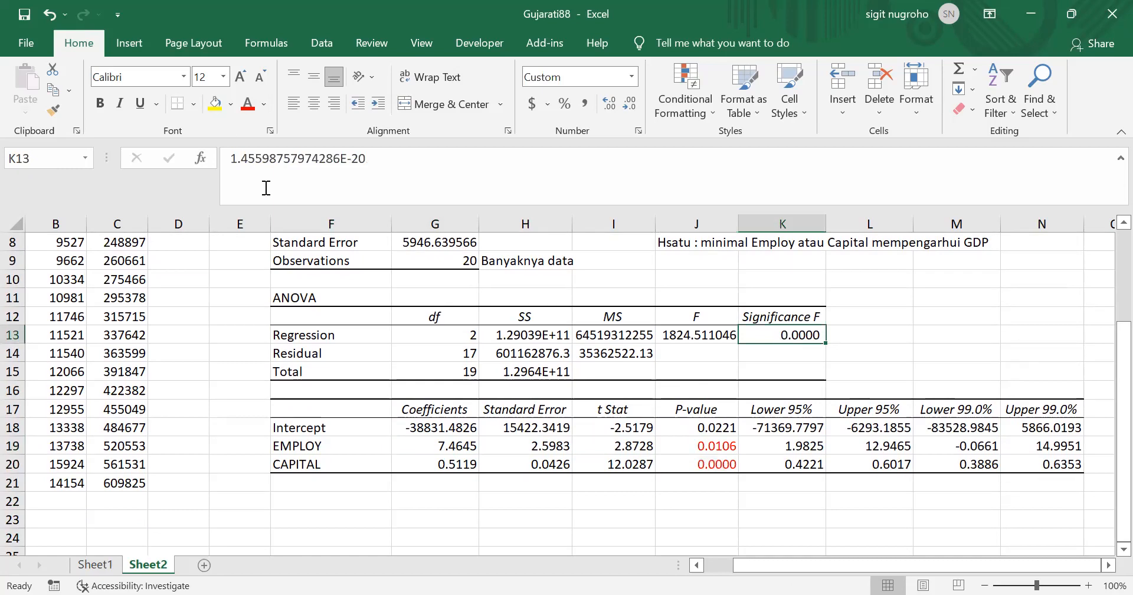
left_click(247, 104)
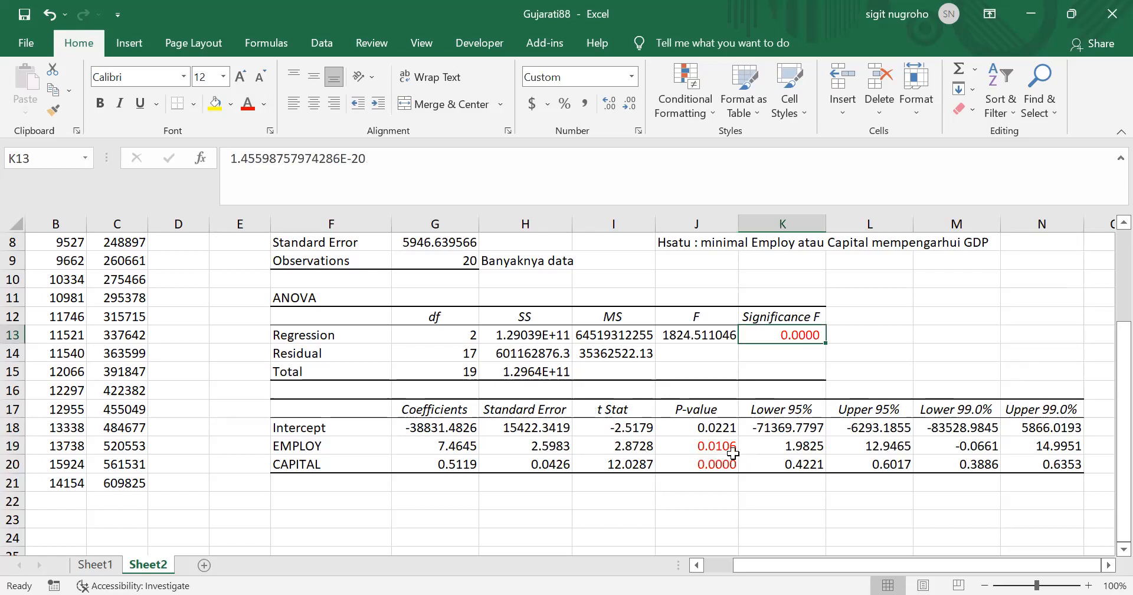
- Set the font colour of the EMPLOY row's Lower 95% and Upper 95% limits to standard blue
left_click(708, 448)
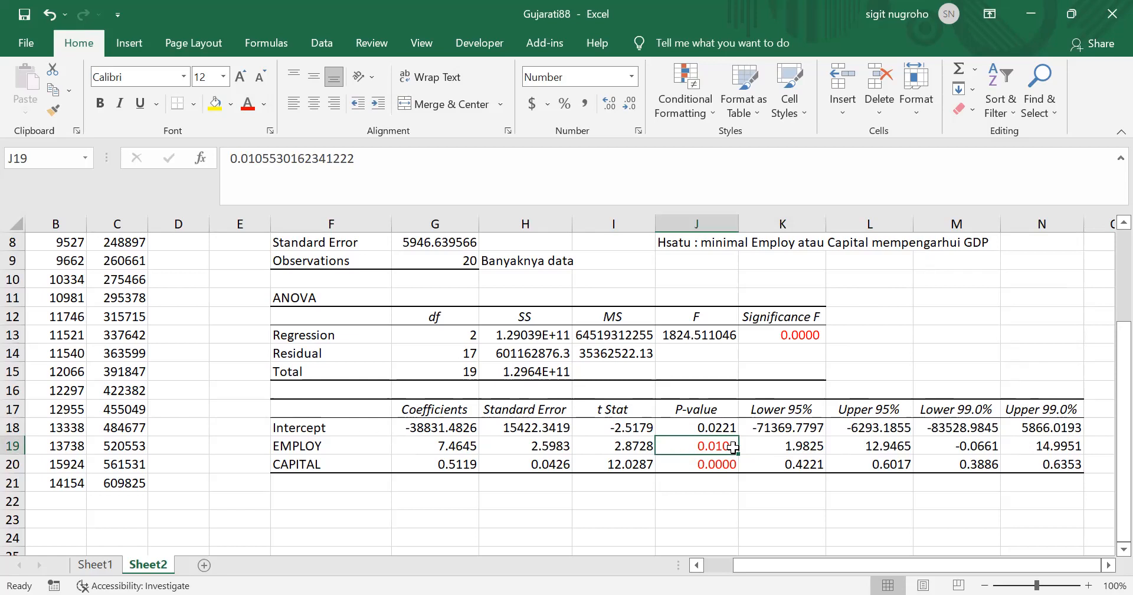
left_click(789, 447)
left_click_drag(788, 447, 859, 447)
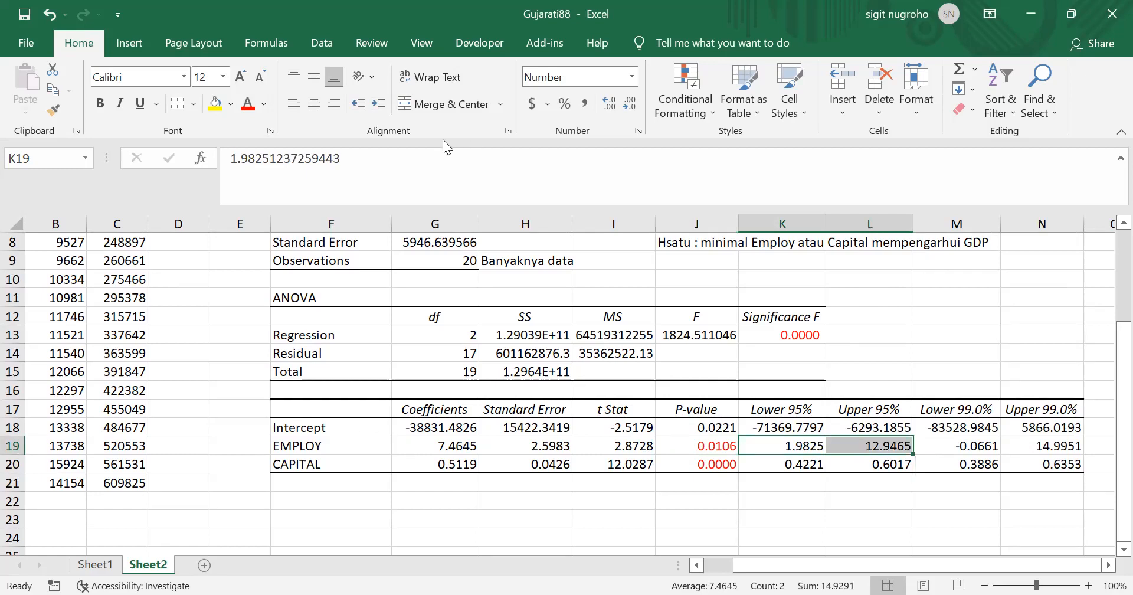
left_click(262, 102)
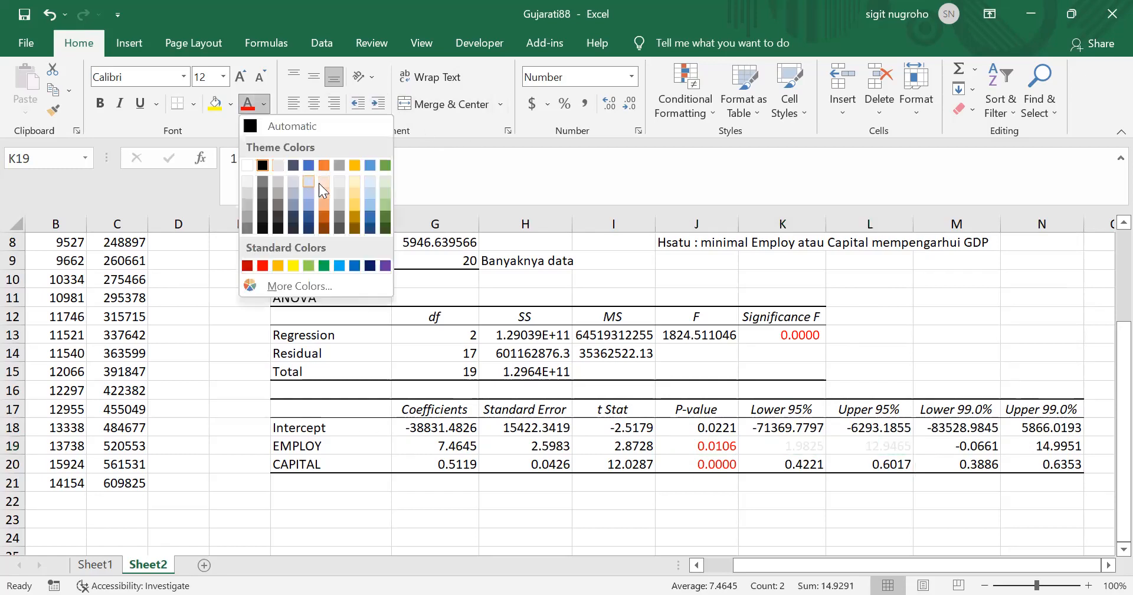
left_click(356, 264)
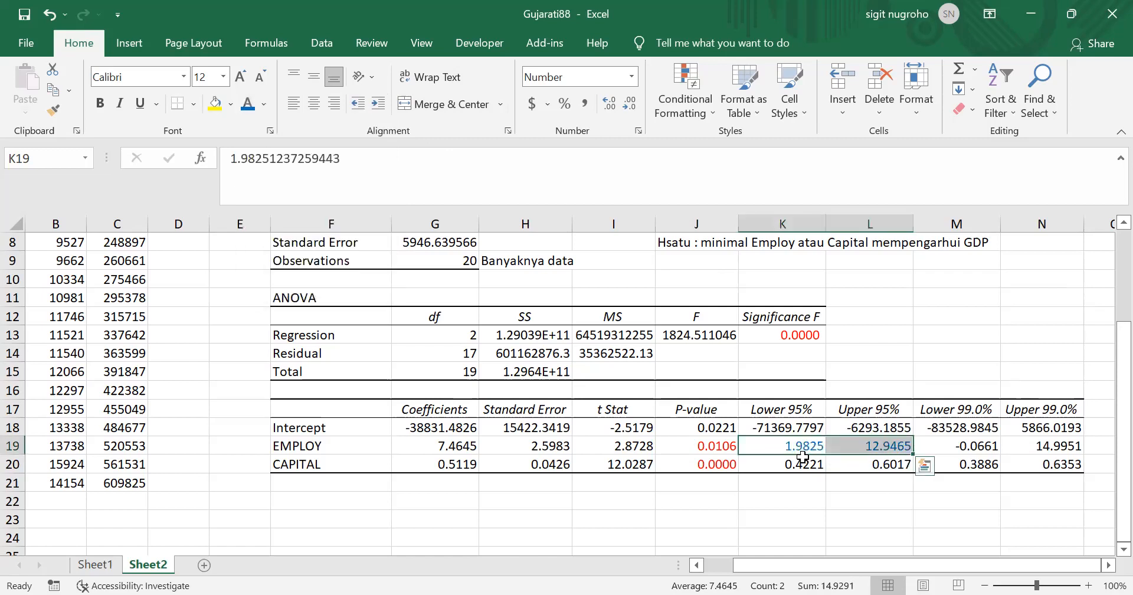
left_click(799, 405)
left_click_drag(799, 405, 838, 412)
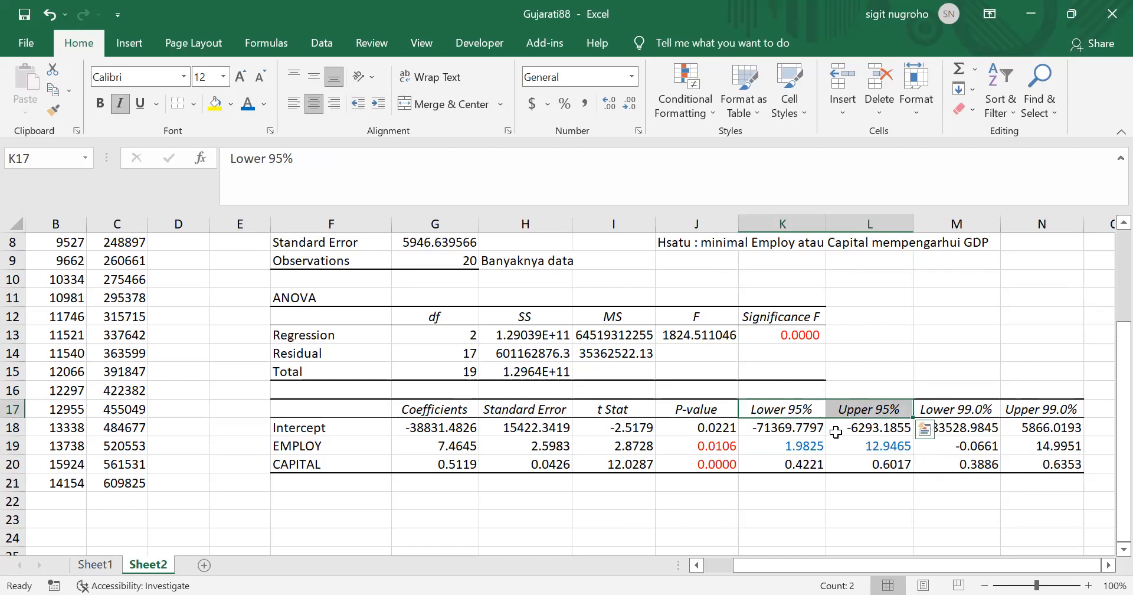
left_click(801, 449)
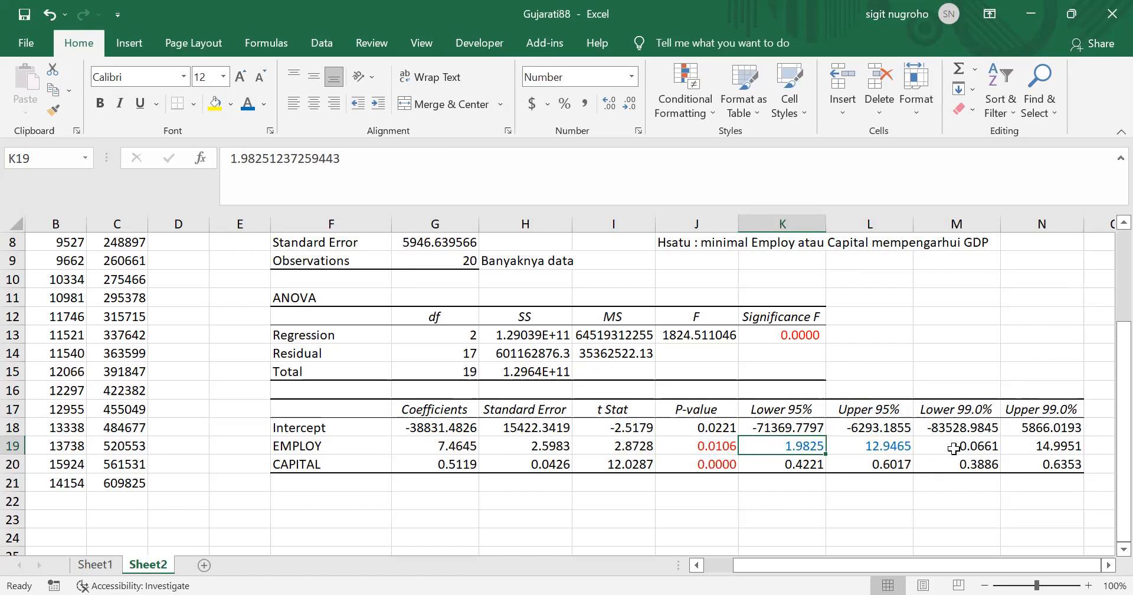
- Set the font colour of the EMPLOY row's Lower 99.0% and Upper 99.0% limits to red
left_click_drag(978, 449, 1028, 449)
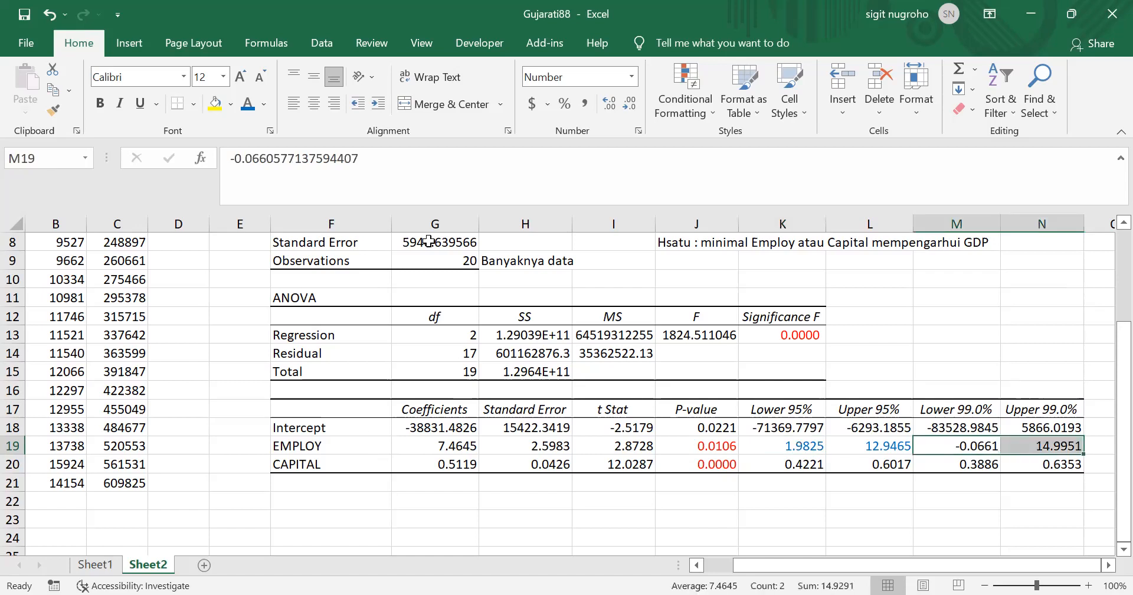
left_click(264, 105)
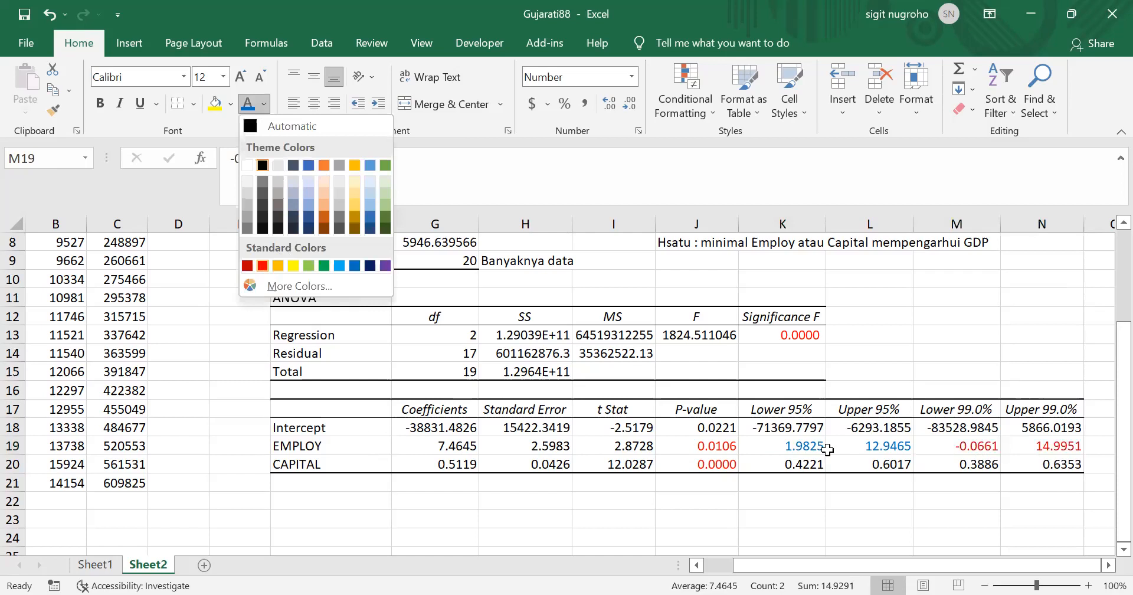
left_click(263, 267)
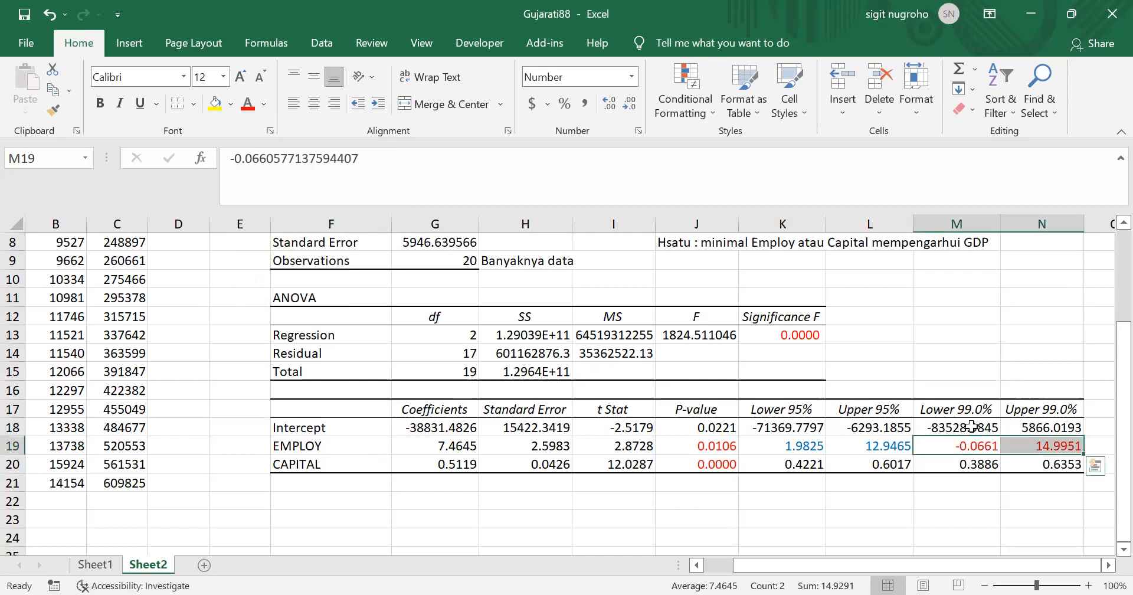
left_click(972, 414)
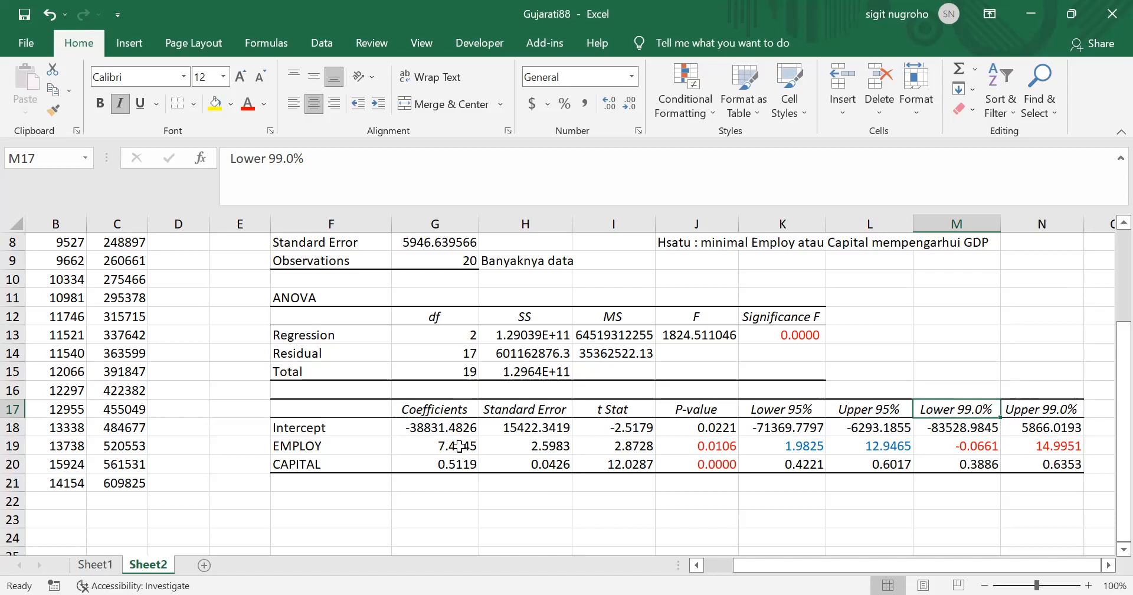
left_click(495, 500)
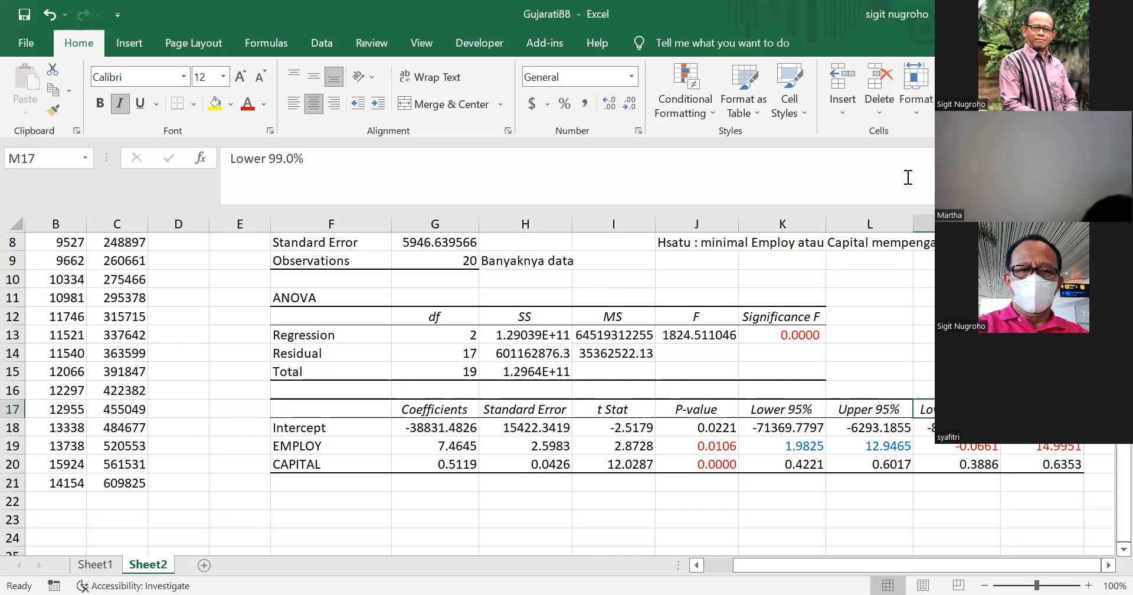
- Calculate the critical F value at 1% in cell K10 with =FINV(1%,G13,G14), using the regression and residual degrees of freedom
left_click(765, 285)
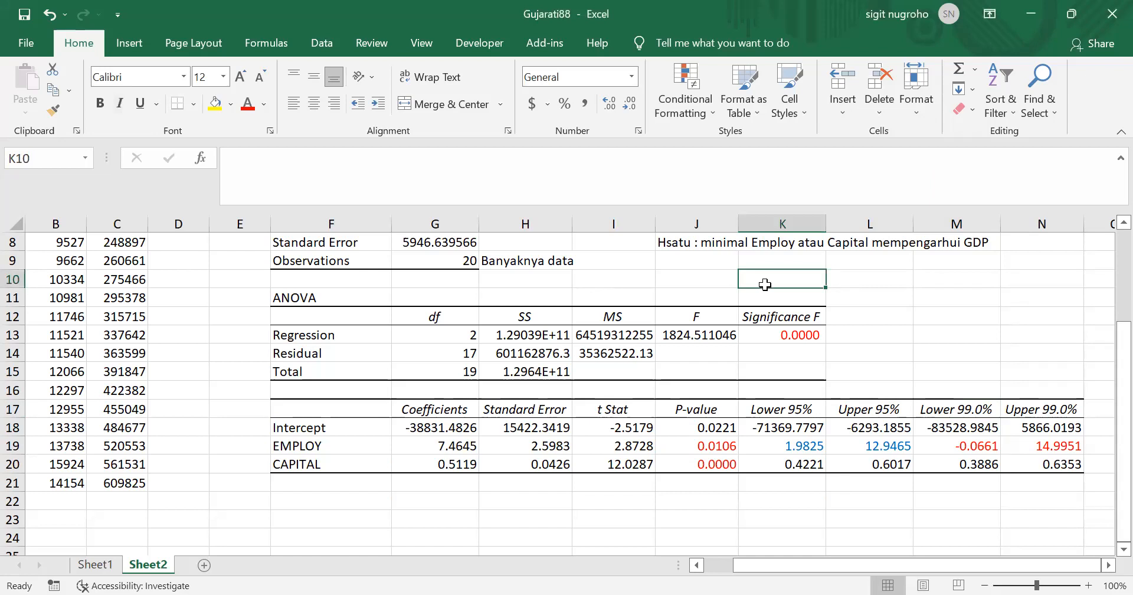
type("=")
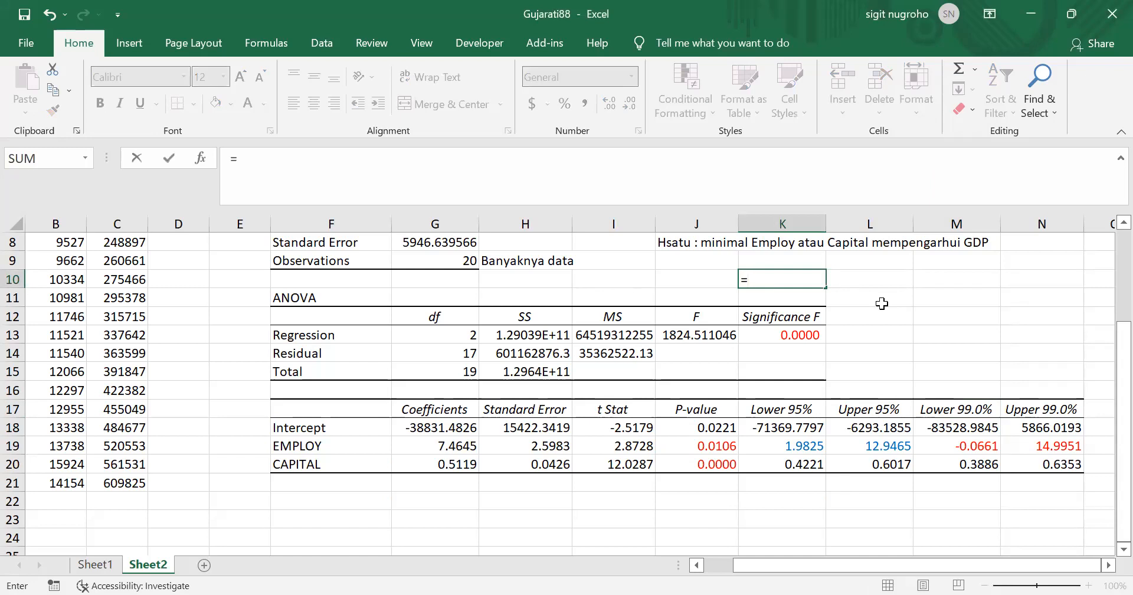
type("f")
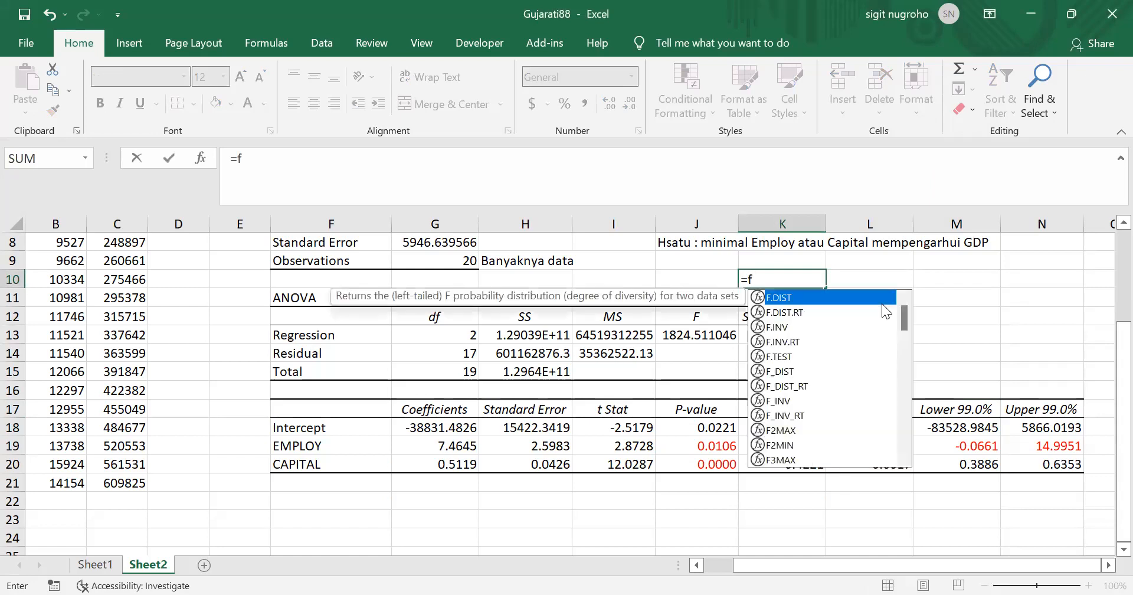
type("i")
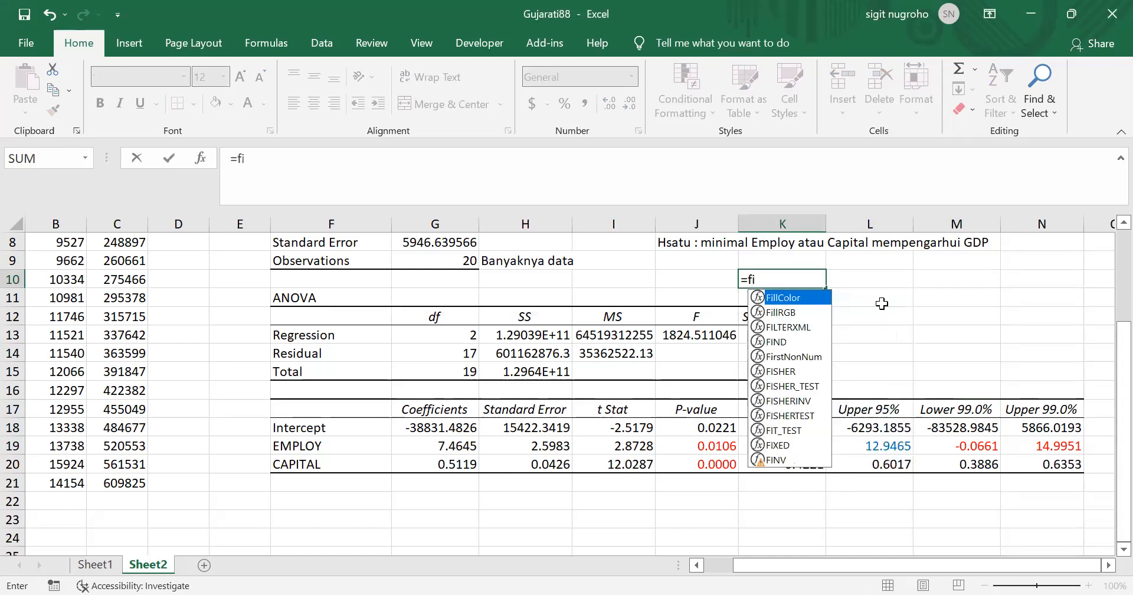
type("nv")
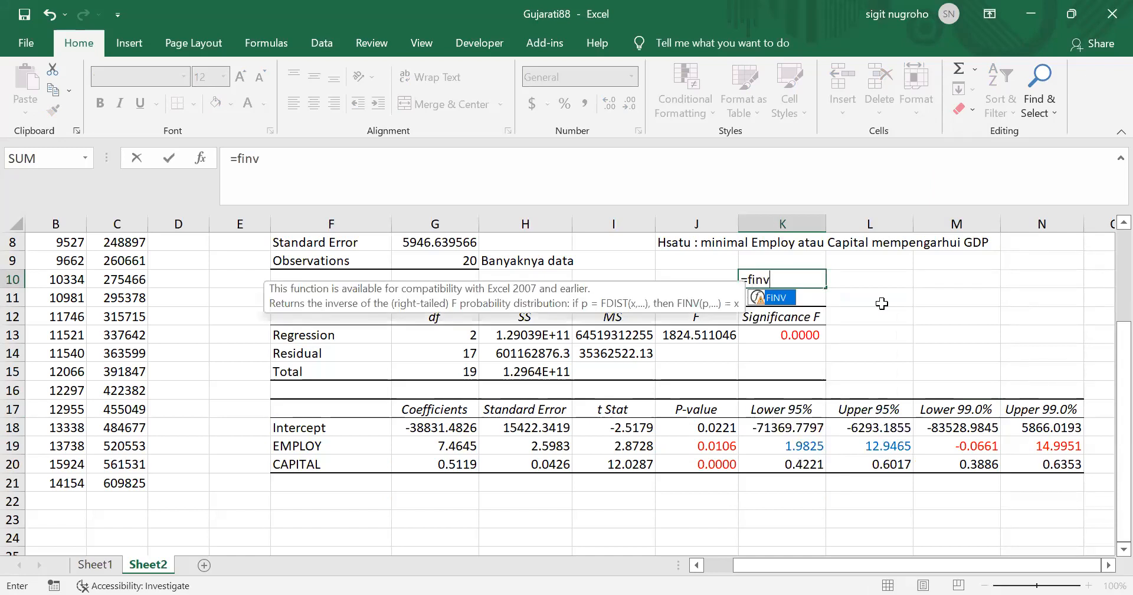
type("(")
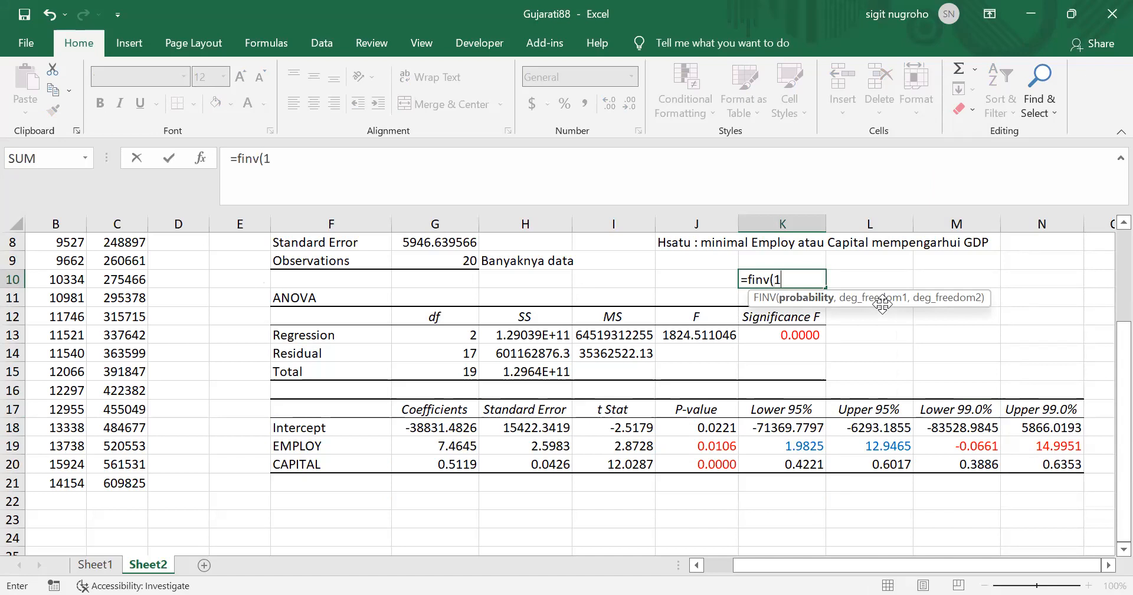
type("1%")
type(",")
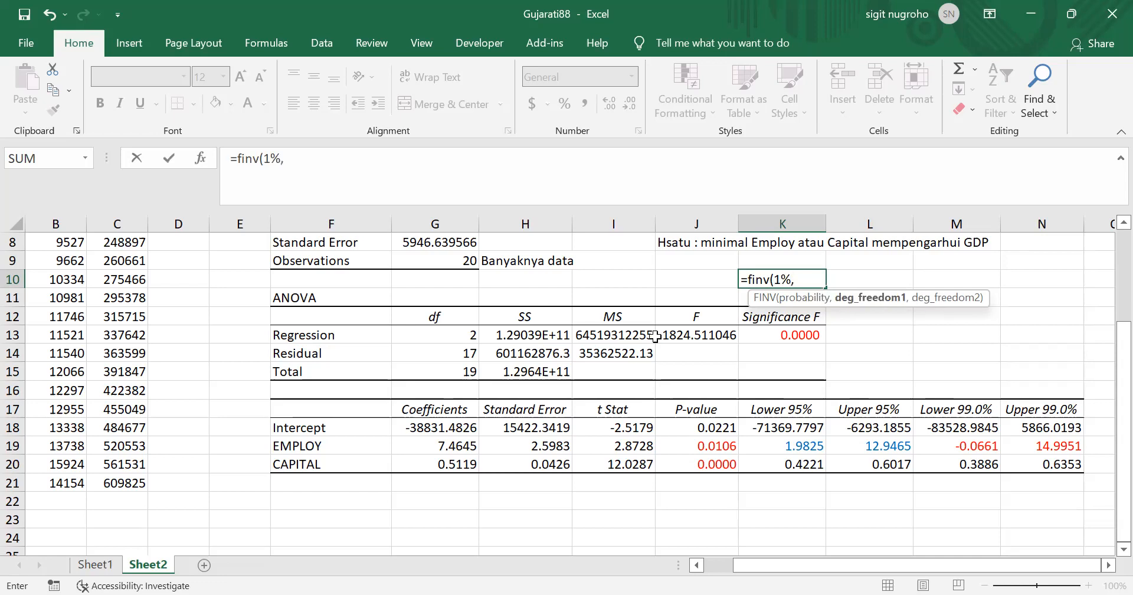
left_click(468, 334)
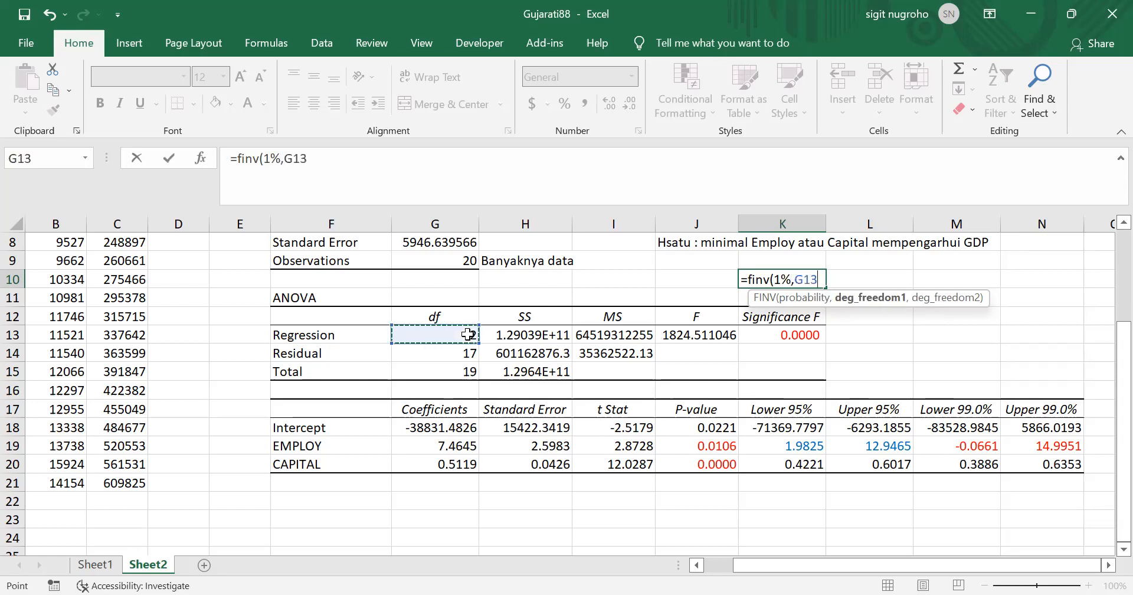
type(",")
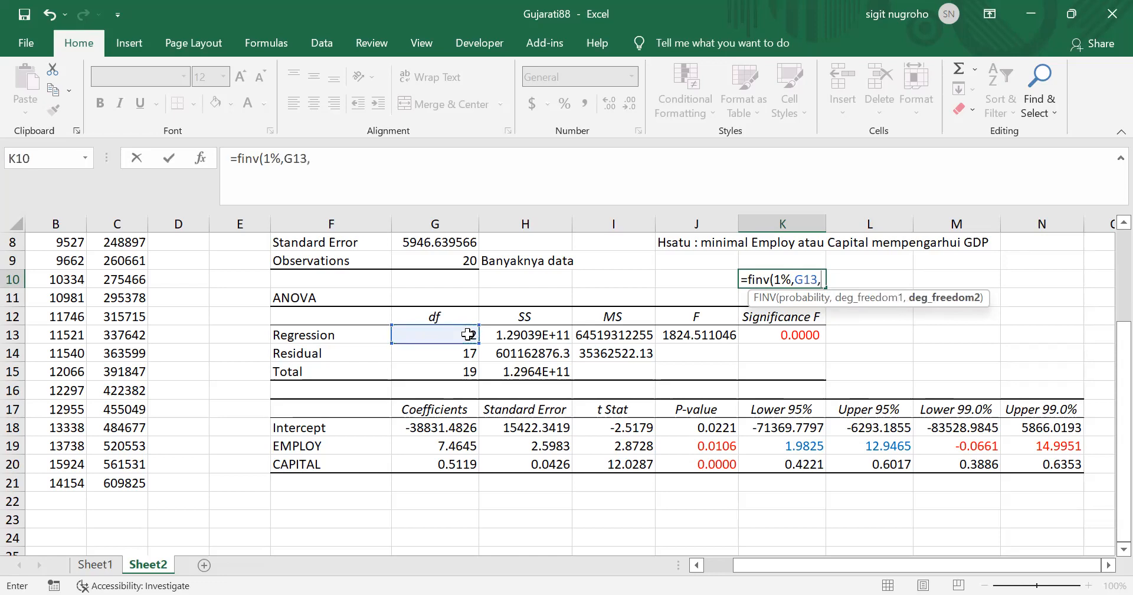
left_click(439, 358)
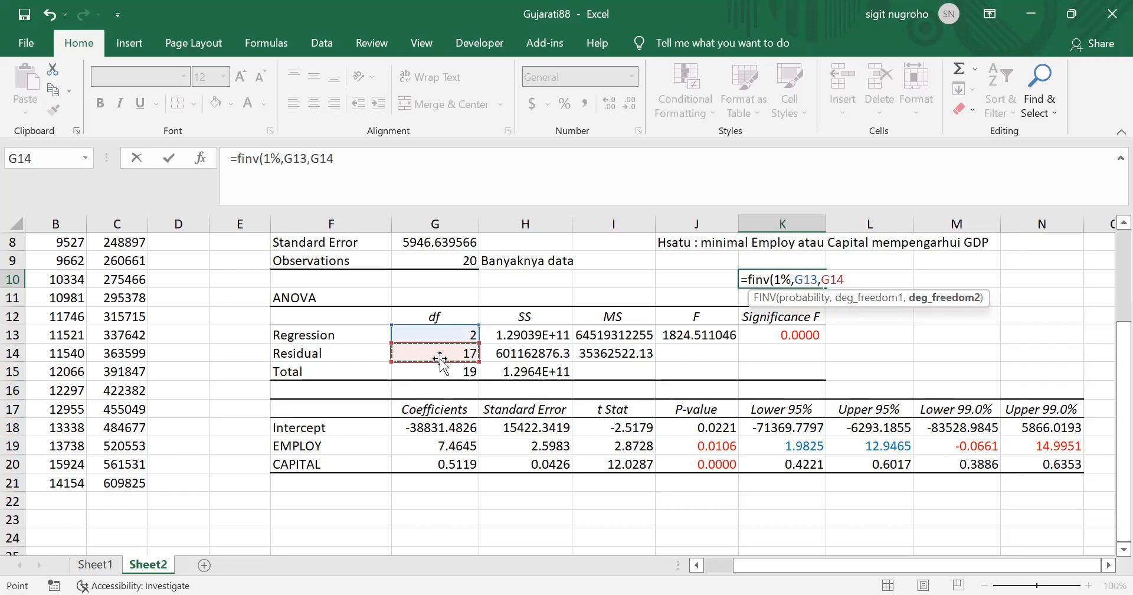
type(")")
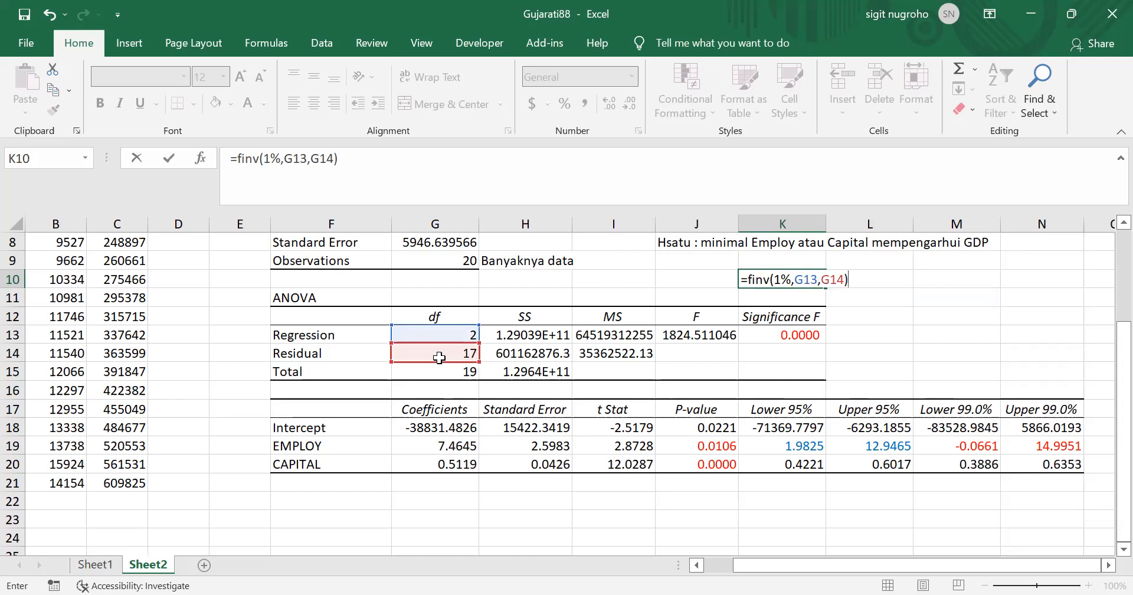
key("Return")
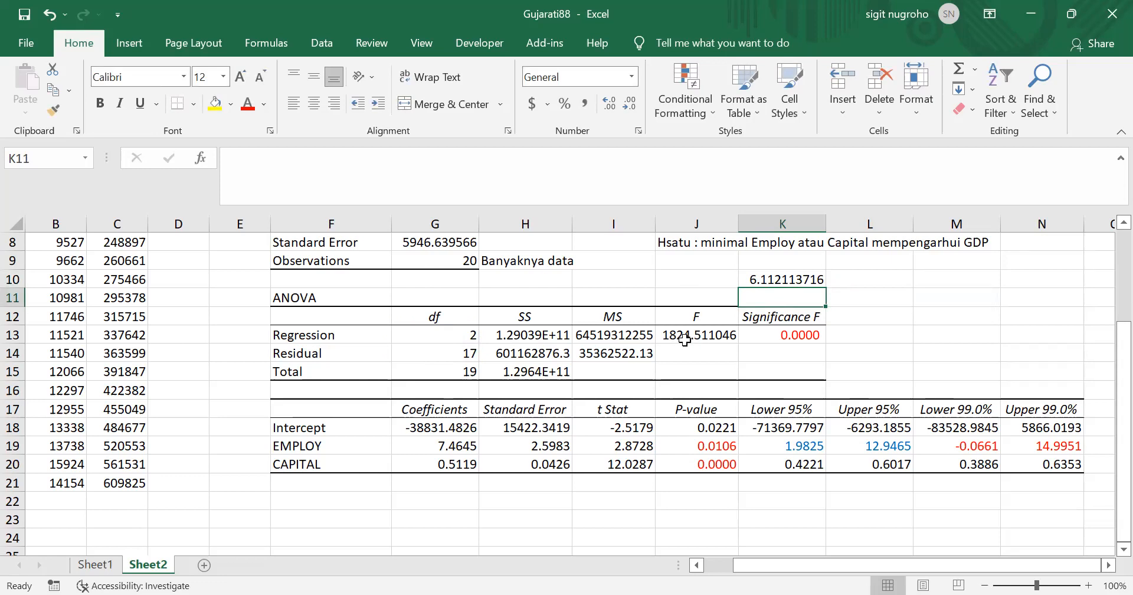
- Review the critical F formula in K10 and the Significance F value in K13
left_click(763, 279)
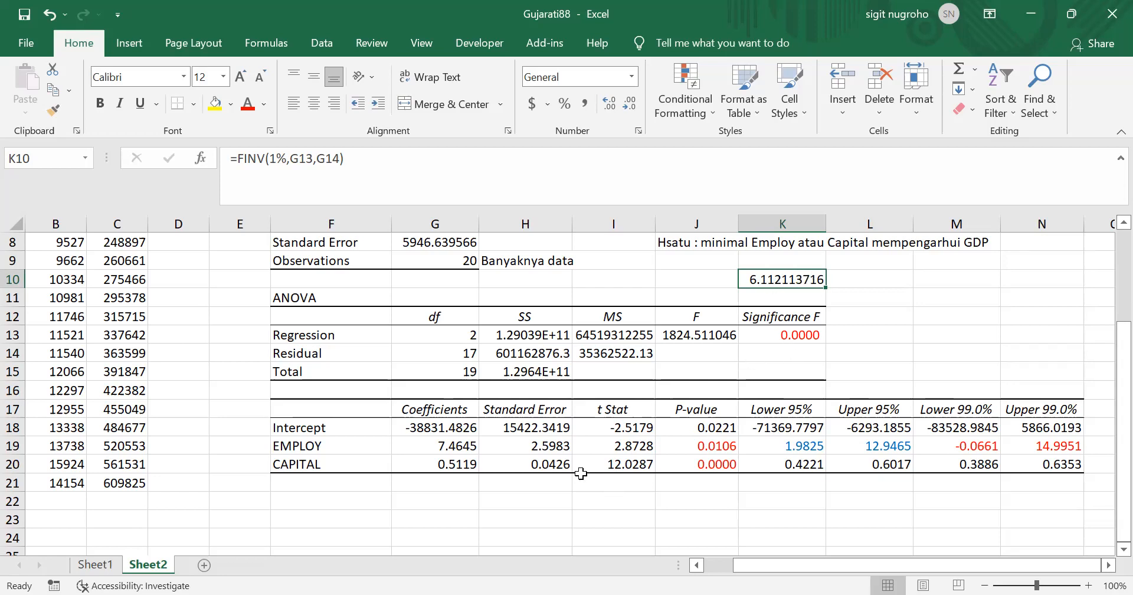
key("alt+Tab")
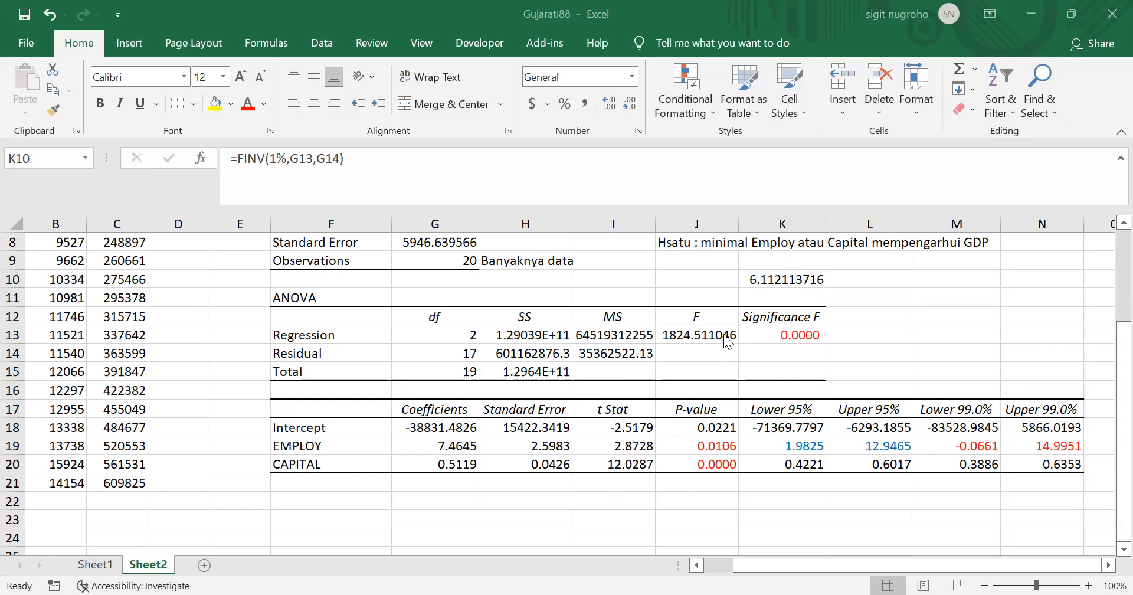
left_click(777, 332)
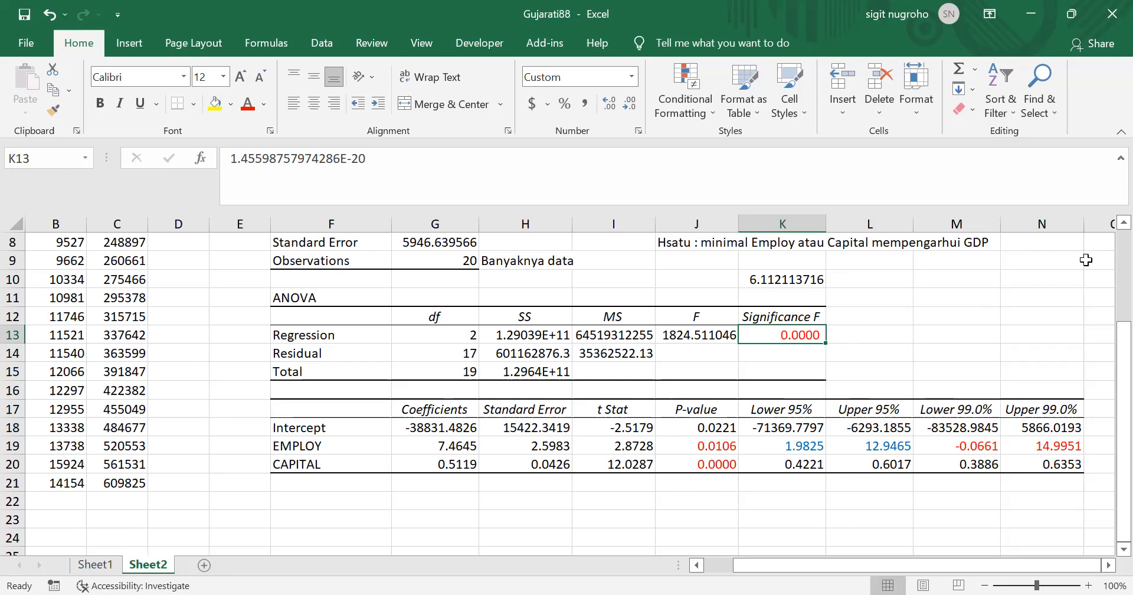
- Look through the available Data Analysis tools, including those listed below Regression, without running any
scroll(1108, 251, "up", 3)
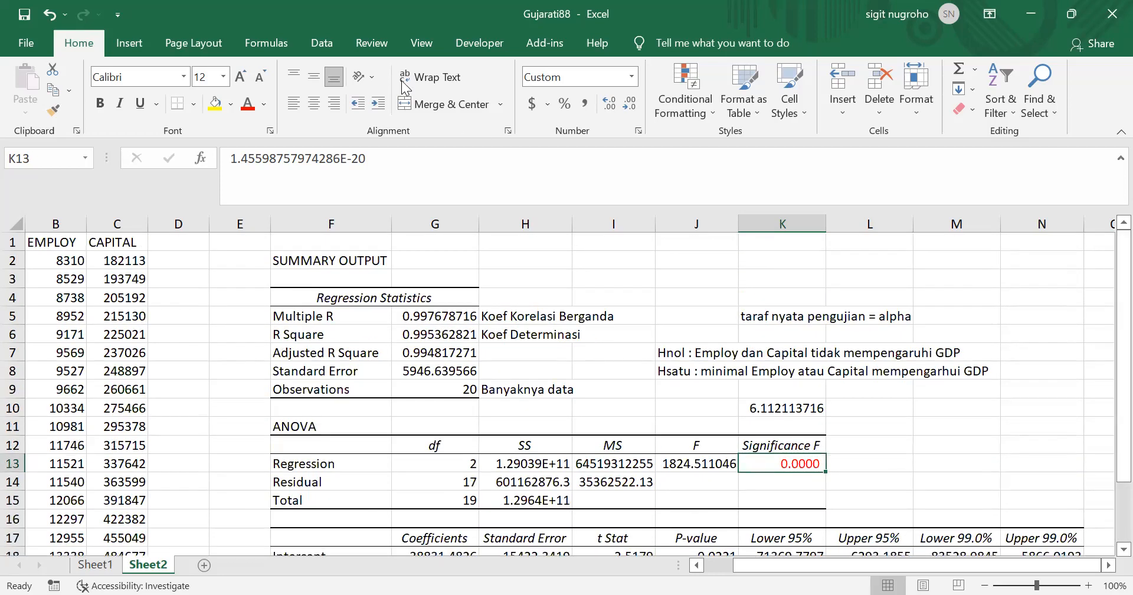
left_click(321, 43)
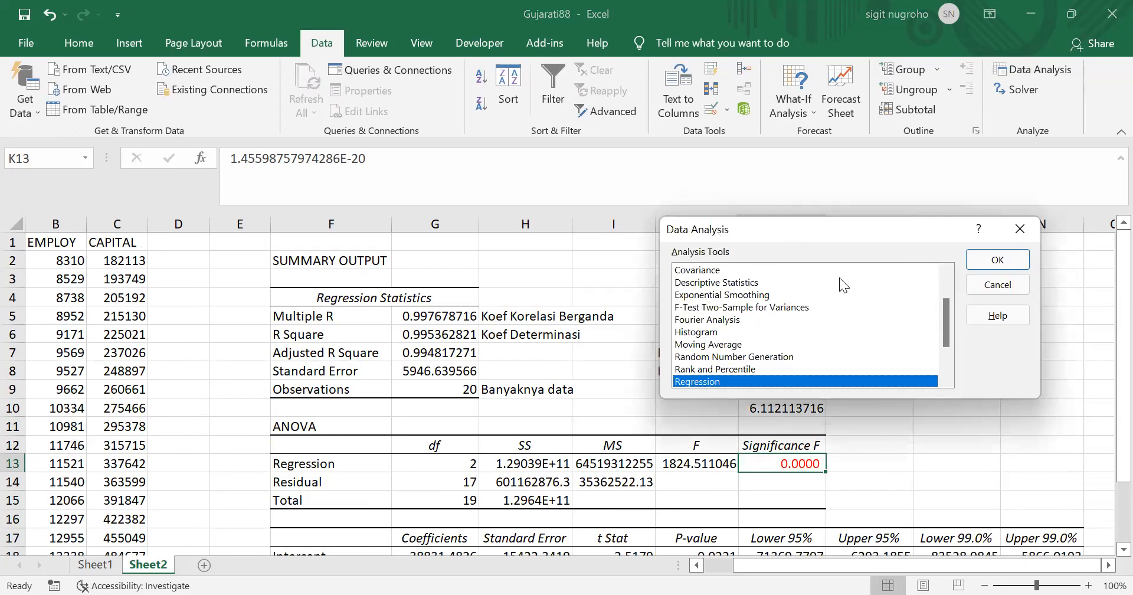
left_click_drag(949, 318, 948, 349)
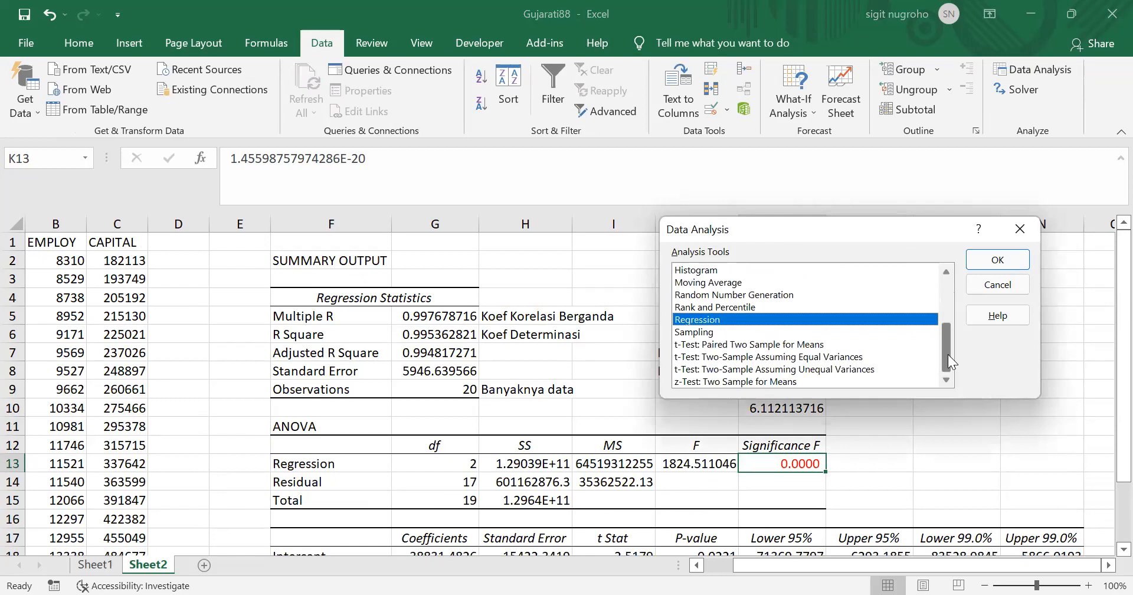
left_click(983, 284)
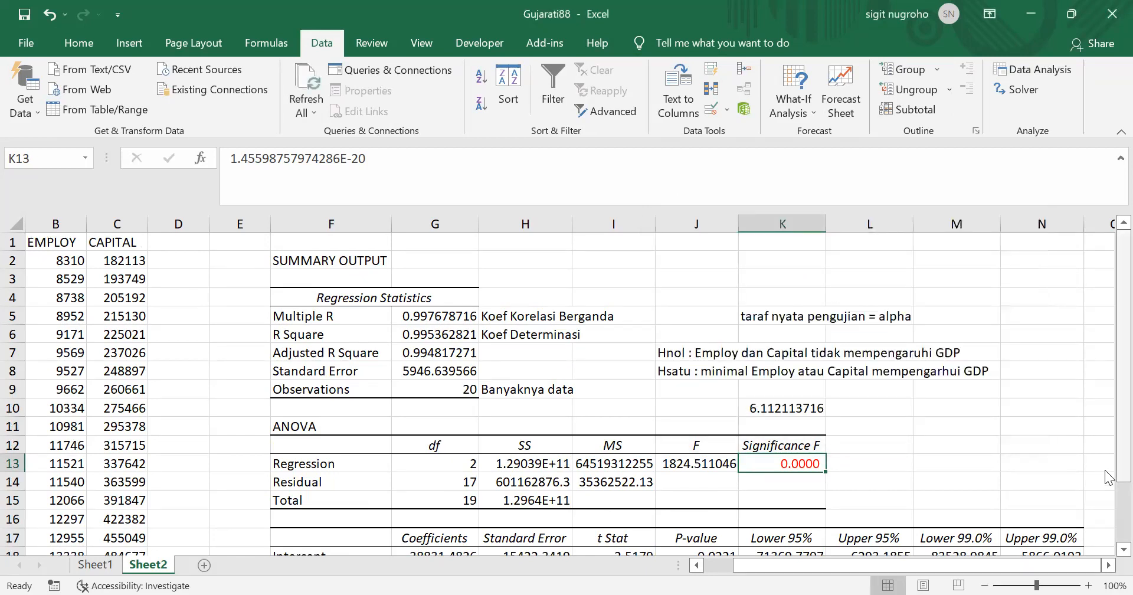
- Examine the Total, Regression and Residual rows of the ANOVA table
left_click_drag(1123, 463, 1105, 425)
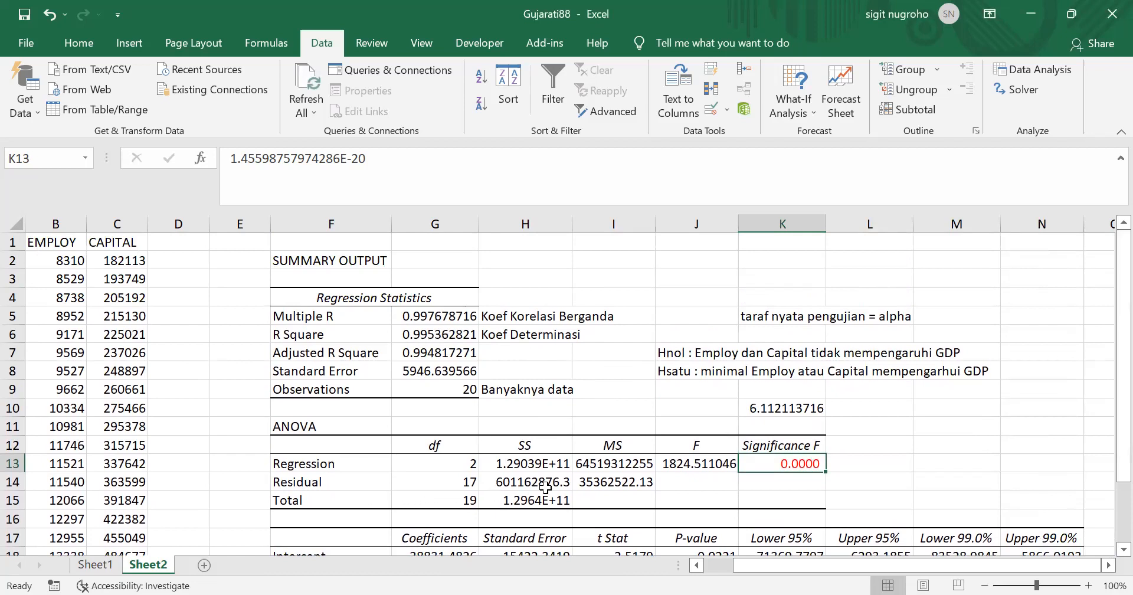
left_click(281, 503)
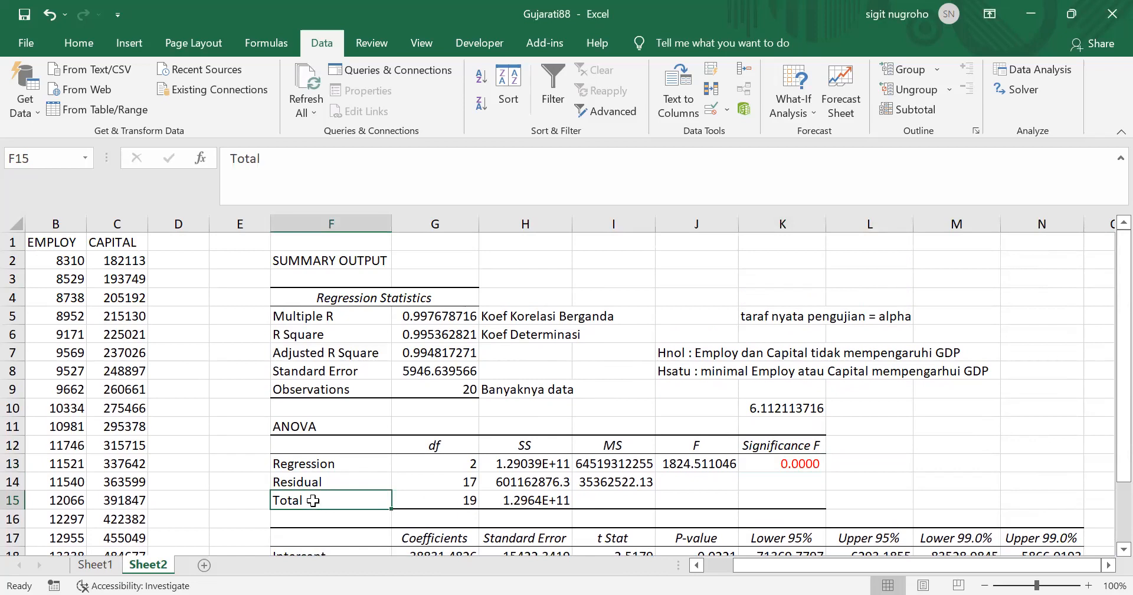
left_click(286, 464)
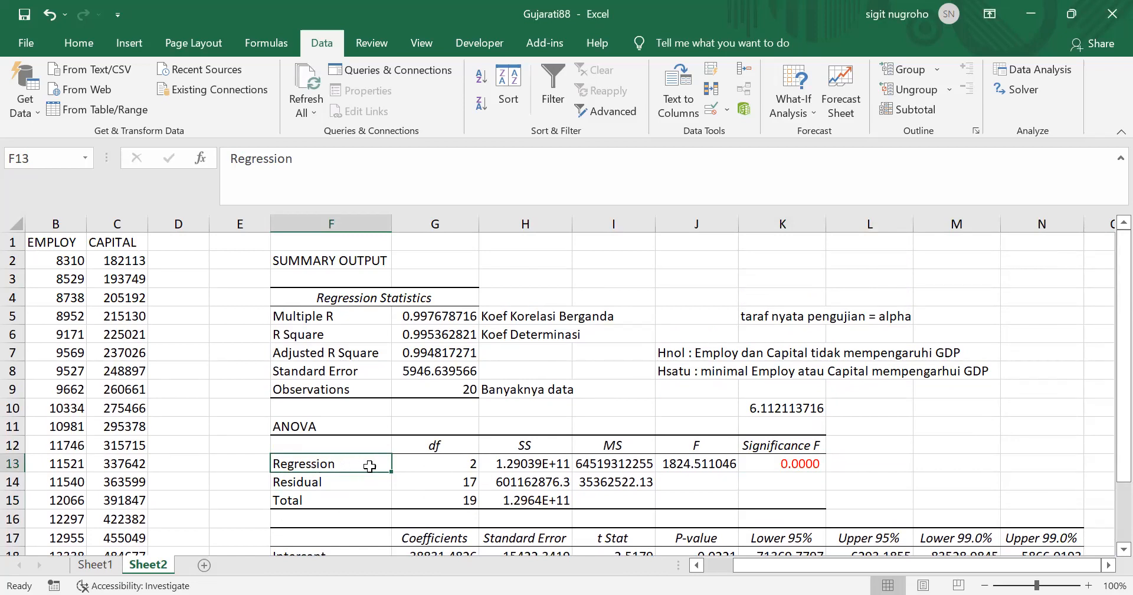
left_click(308, 484)
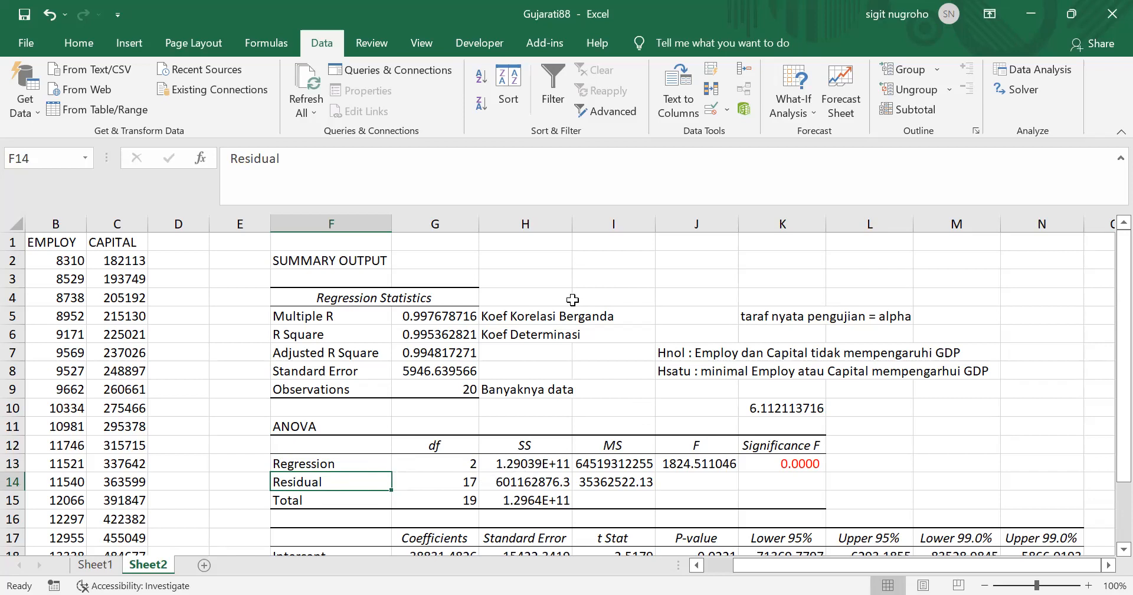
- Calculate the coefficient of determination in cell I2 with =H13/H15, dividing the regression sum of squares by the total
left_click(600, 262)
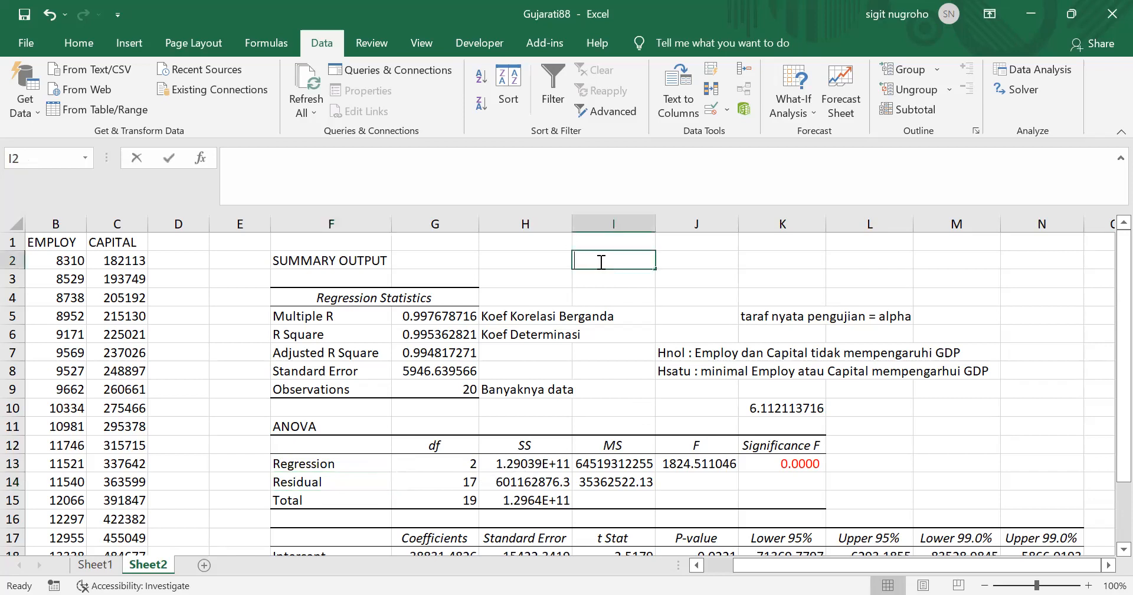
type("=")
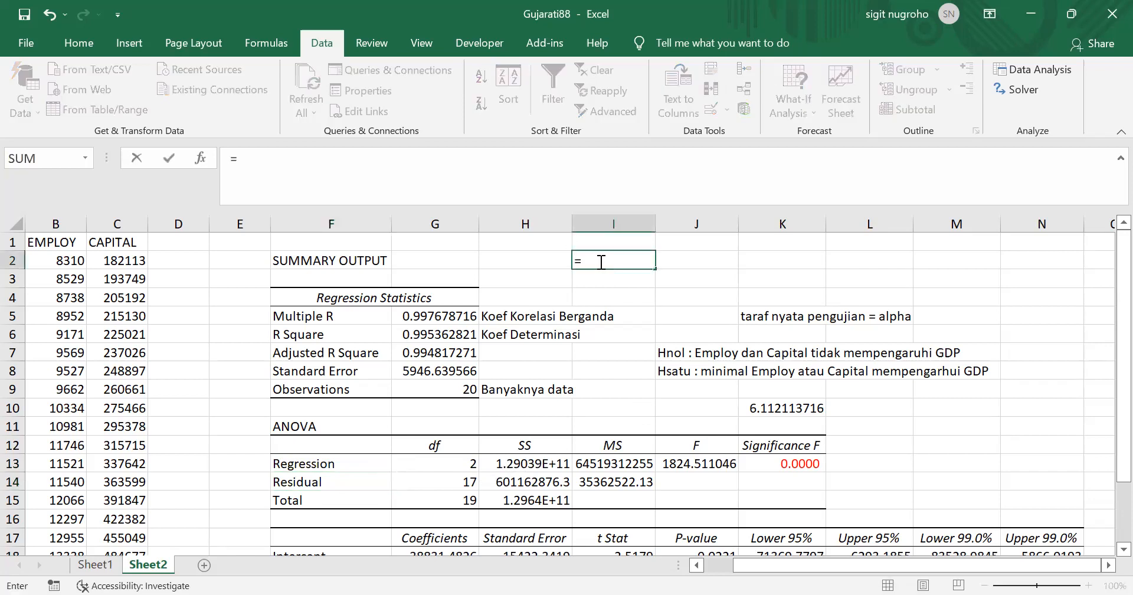
left_click(502, 466)
type("/")
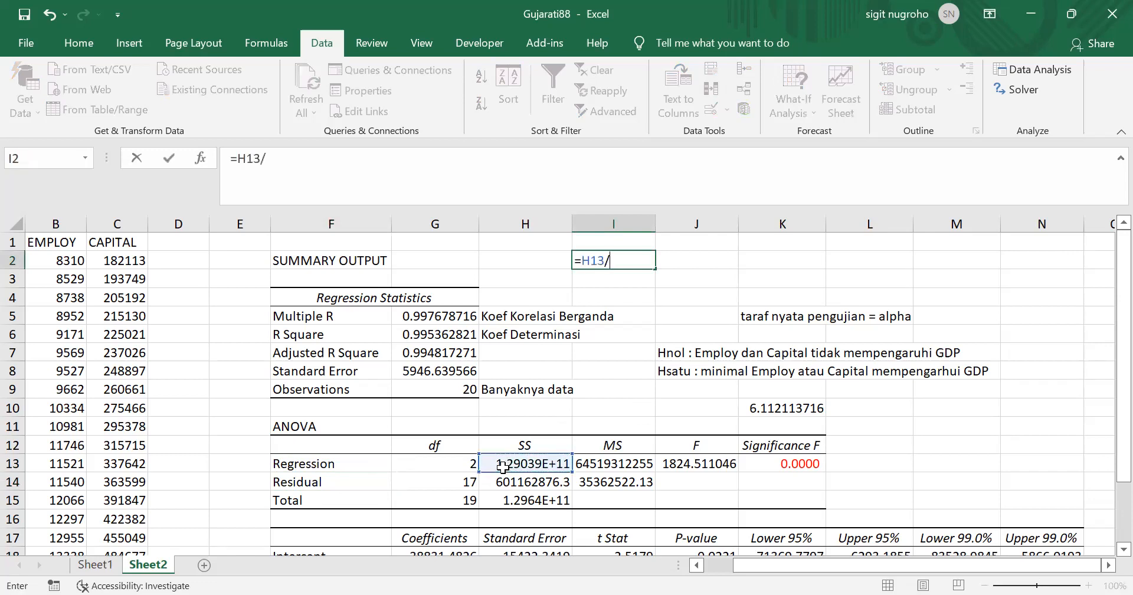
left_click(511, 501)
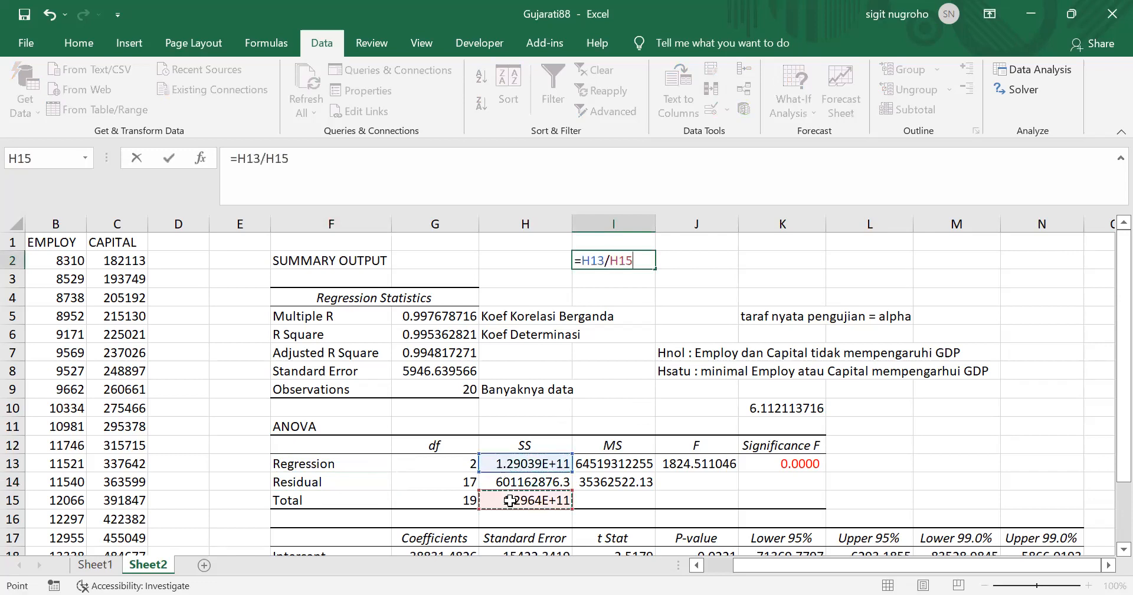
key("Return")
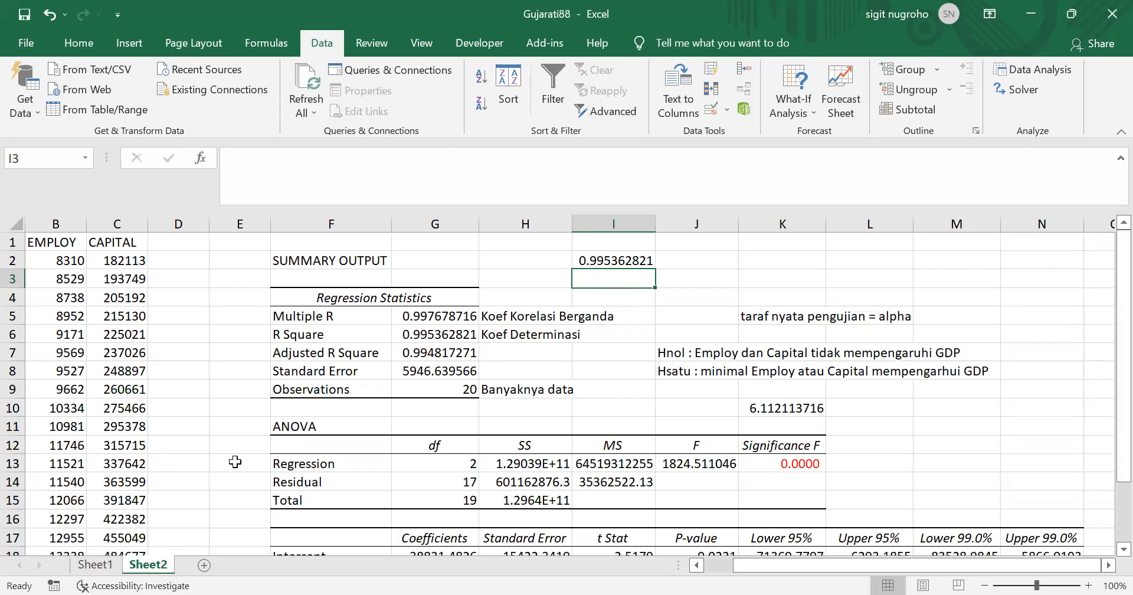
- Look over the GDP, EMPLOY and CAPITAL source columns beside the regression output on Sheet2
key("Left")
key("Left")
key("Left")
key("Left")
key("Left")
key("Left")
key("Left")
key("Left")
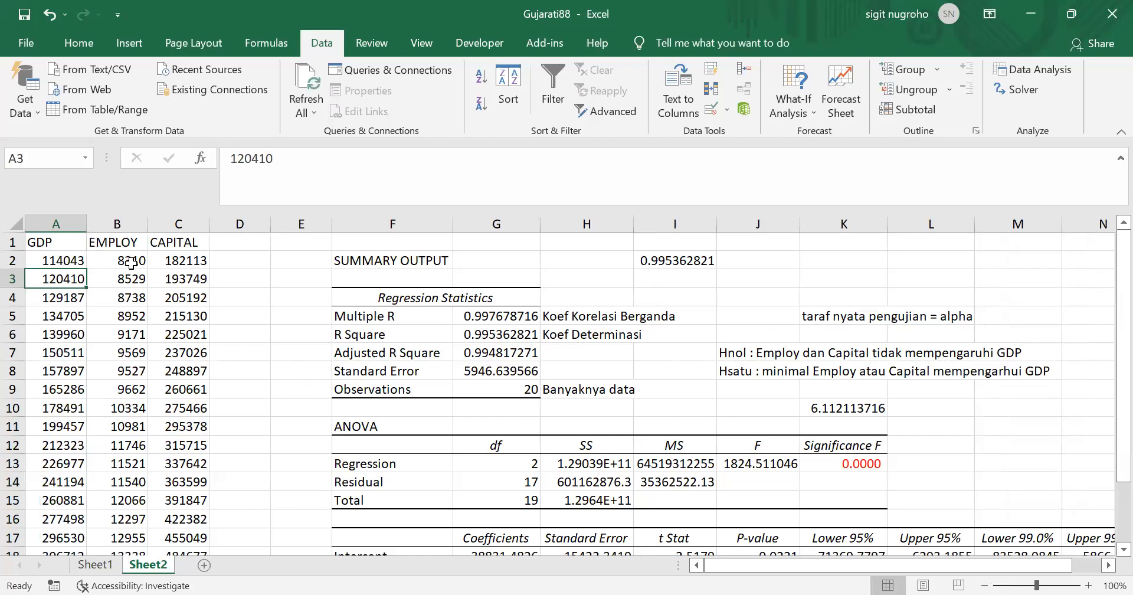
- Review the written-out regression equations on Sheet1, from the GDP column across to the disturbance terms
left_click(102, 564)
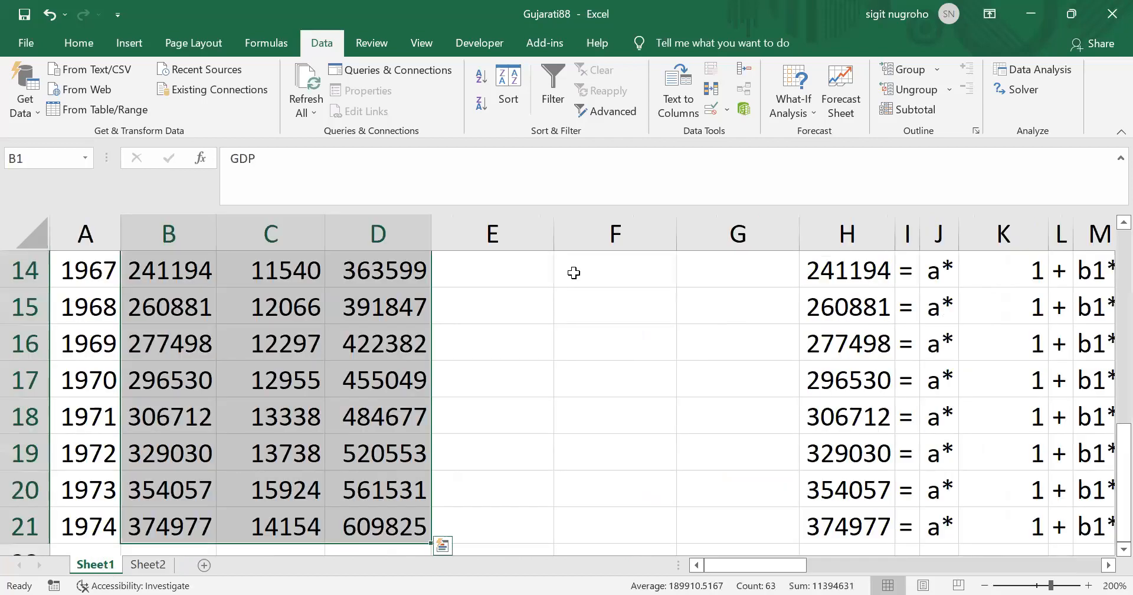
left_click(829, 376)
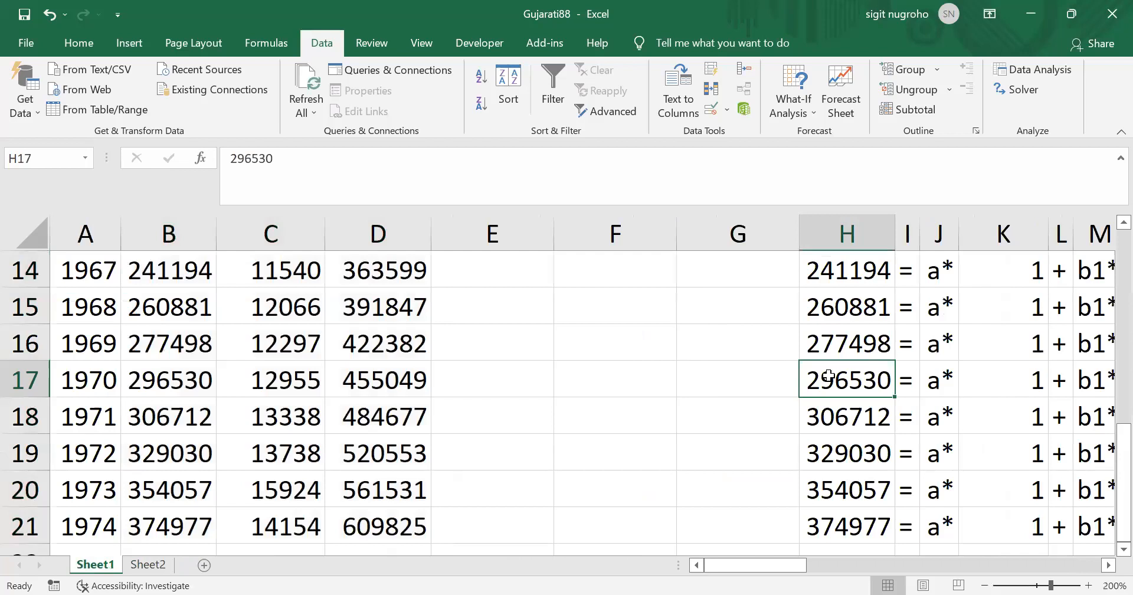
key("ctrl+Up")
key("Right")
key("Right")
key("Right")
key("Right")
key("Right")
key("Right")
key("Right")
key("Right")
key("Right")
key("Right")
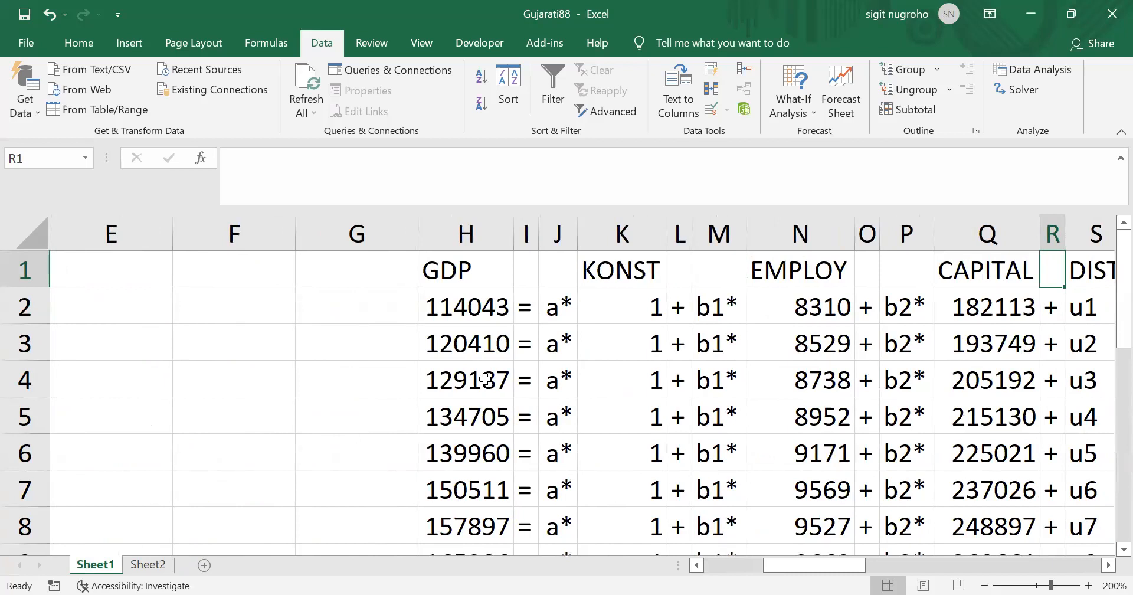
- Examine the original YEAR, GDP, EMPLOY and CAPITAL data columns on Sheet1
key("ctrl+Left")
key("ctrl+Left")
key("ctrl+Left")
key("ctrl+Left")
key("ctrl+Left")
key("ctrl+Left")
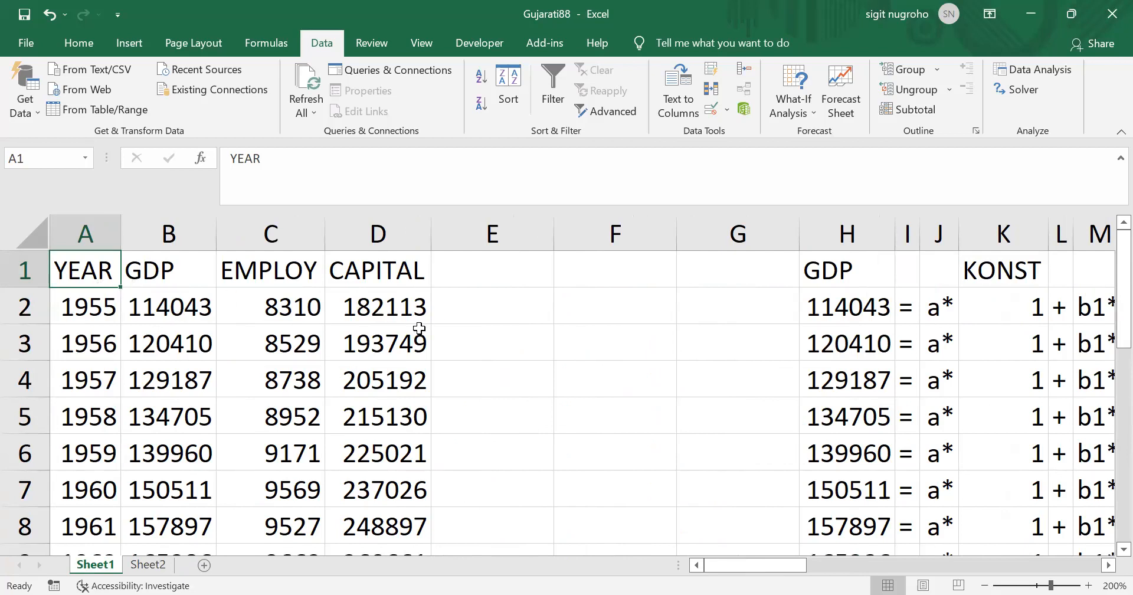
- Copy the GDP, EMPLOY and CAPITAL headers from Sheet2 into row 1 of a new worksheet
key("ctrl+Page_Down")
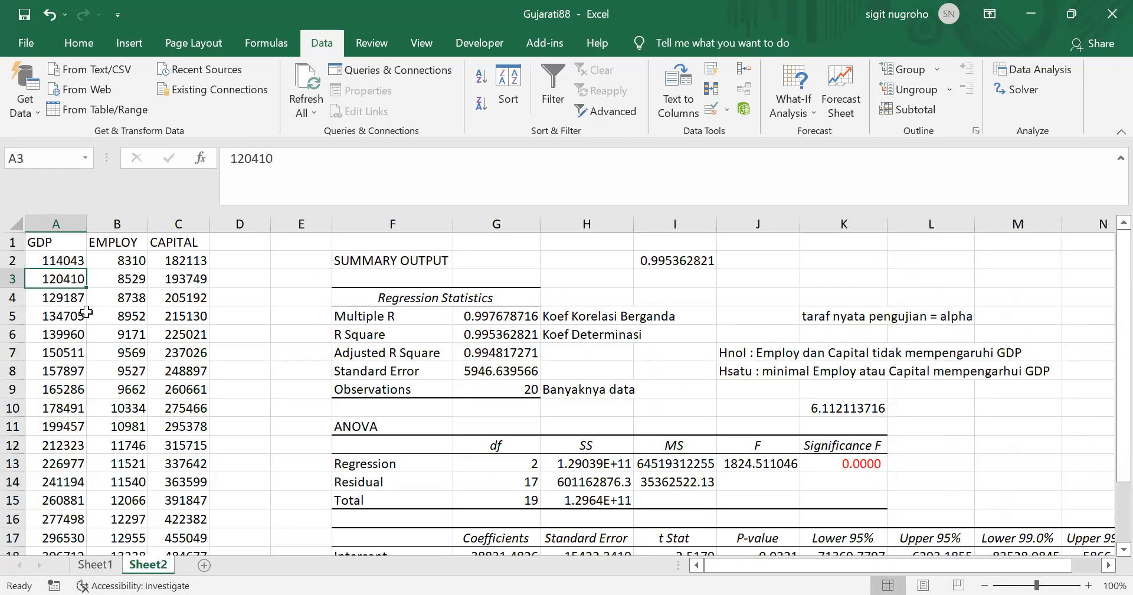
left_click(32, 239)
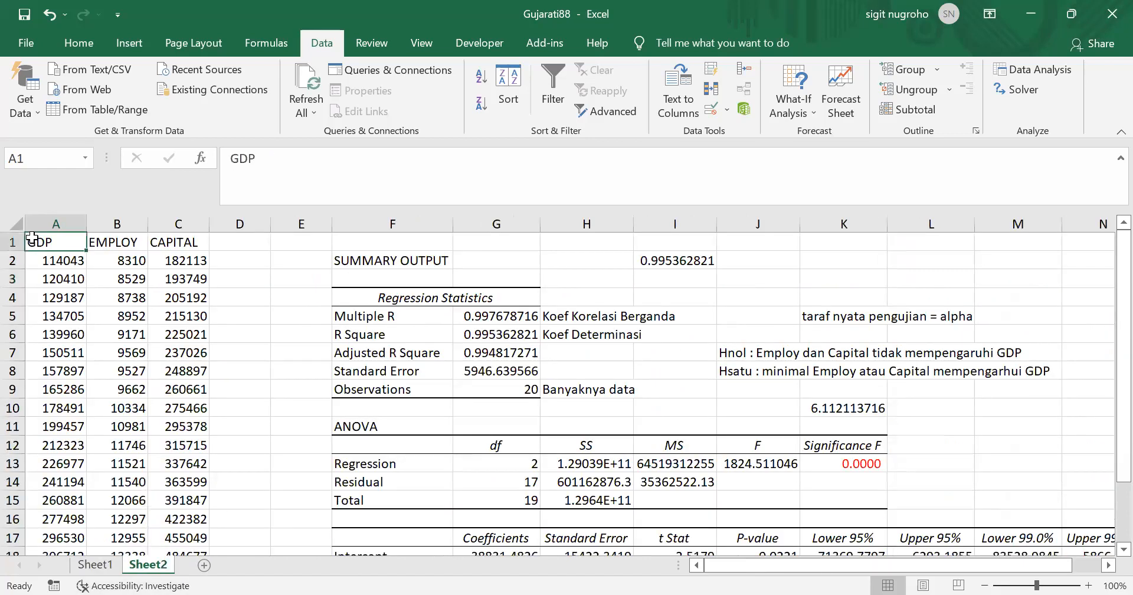
key("ctrl+shift+Right")
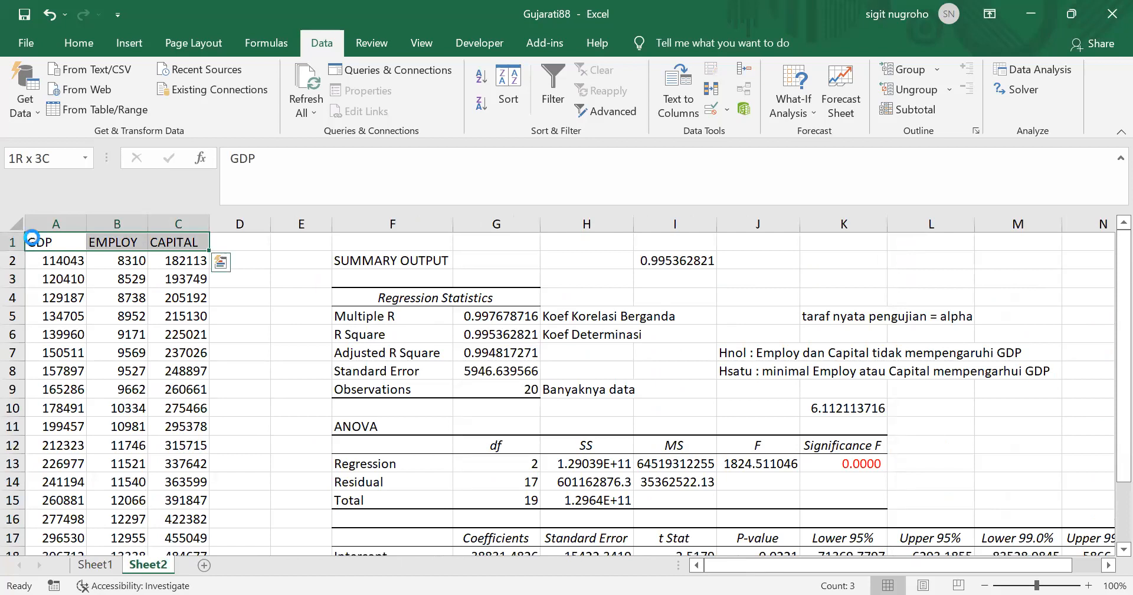
key("ctrl+c")
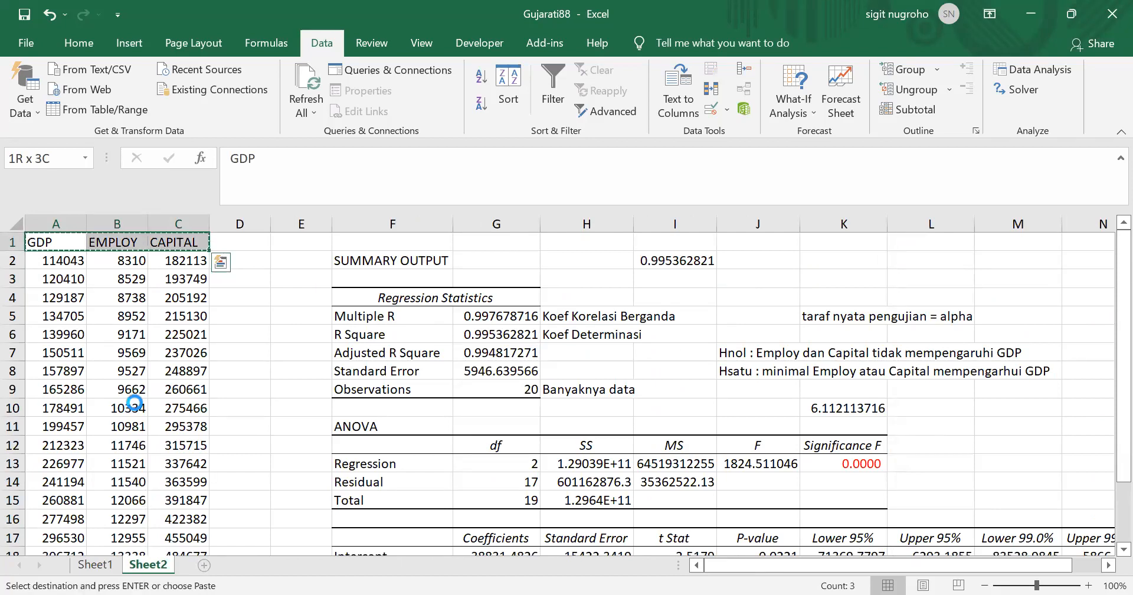
left_click(204, 565)
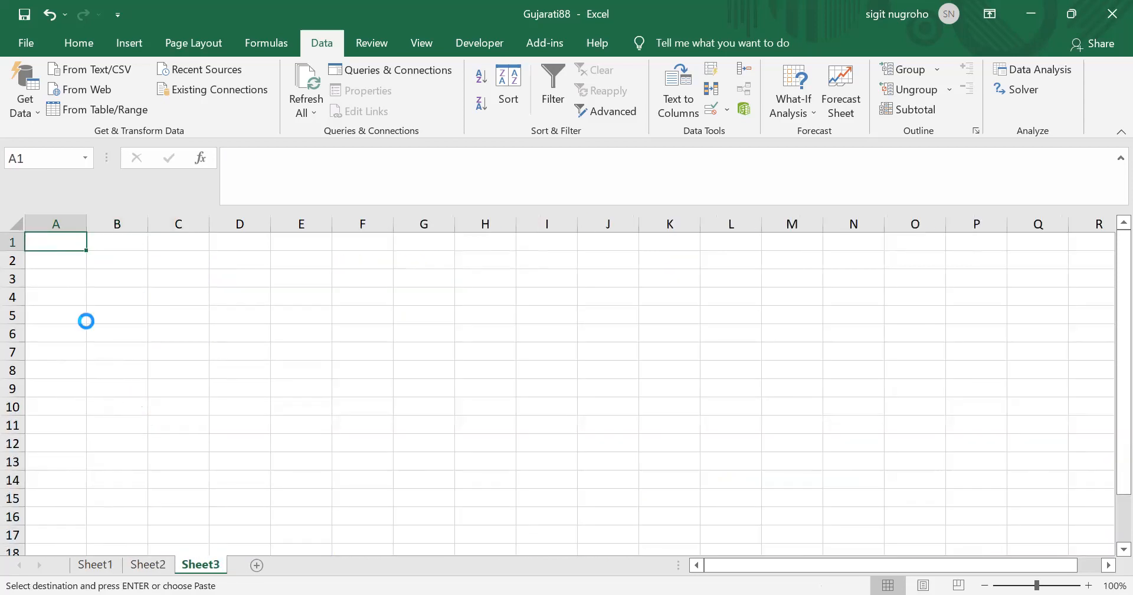
key("ctrl+v")
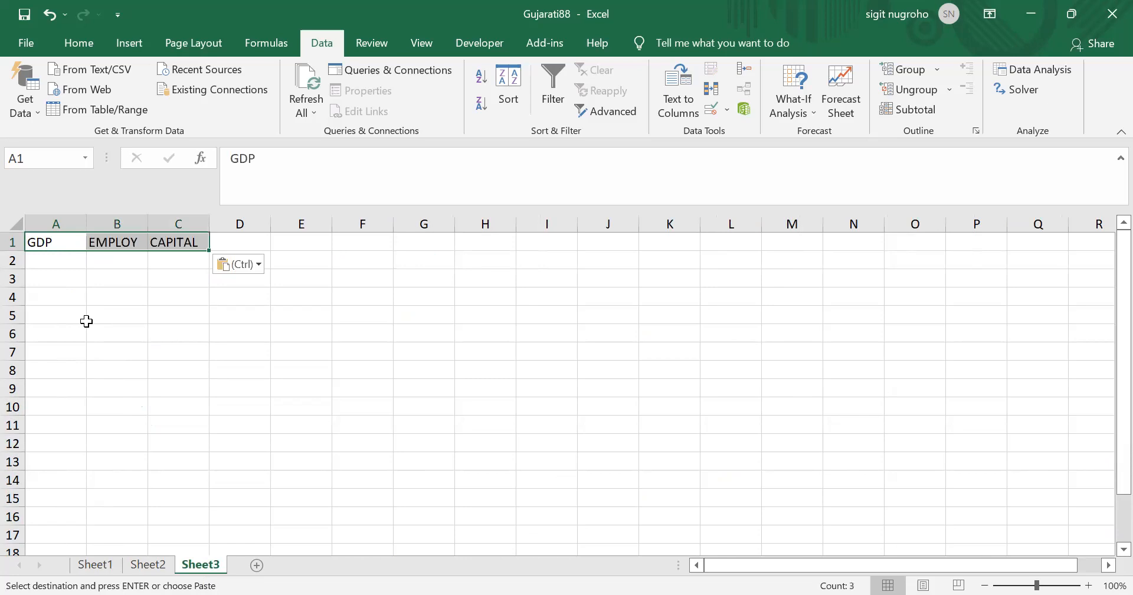
- Rename the GDP header in cell A1 of Sheet3 as lnGDP
left_click(43, 241)
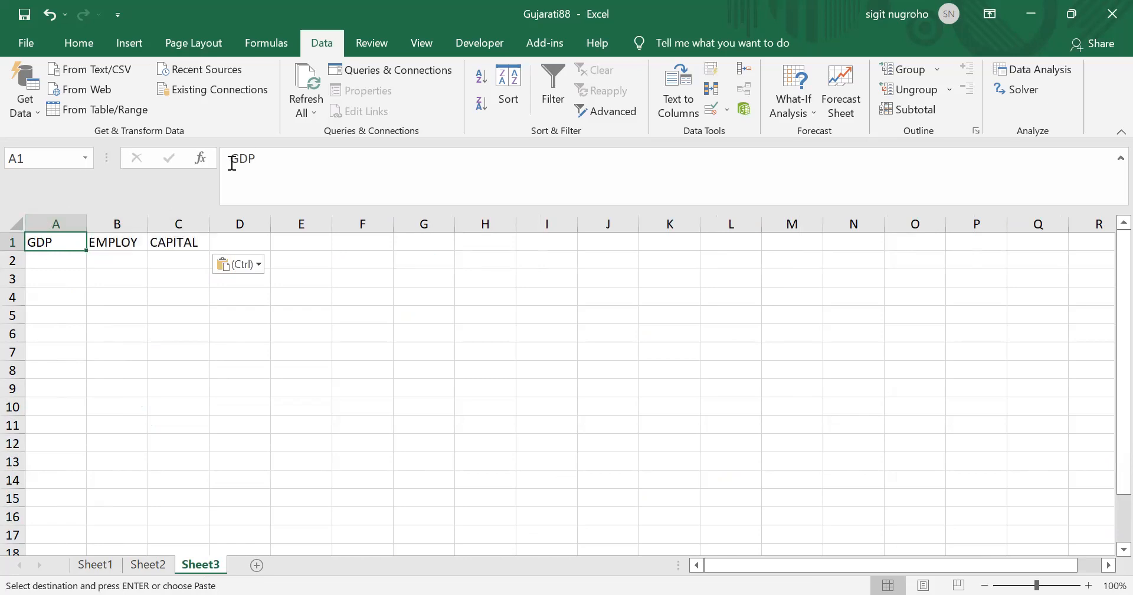
left_click(232, 164)
type("I")
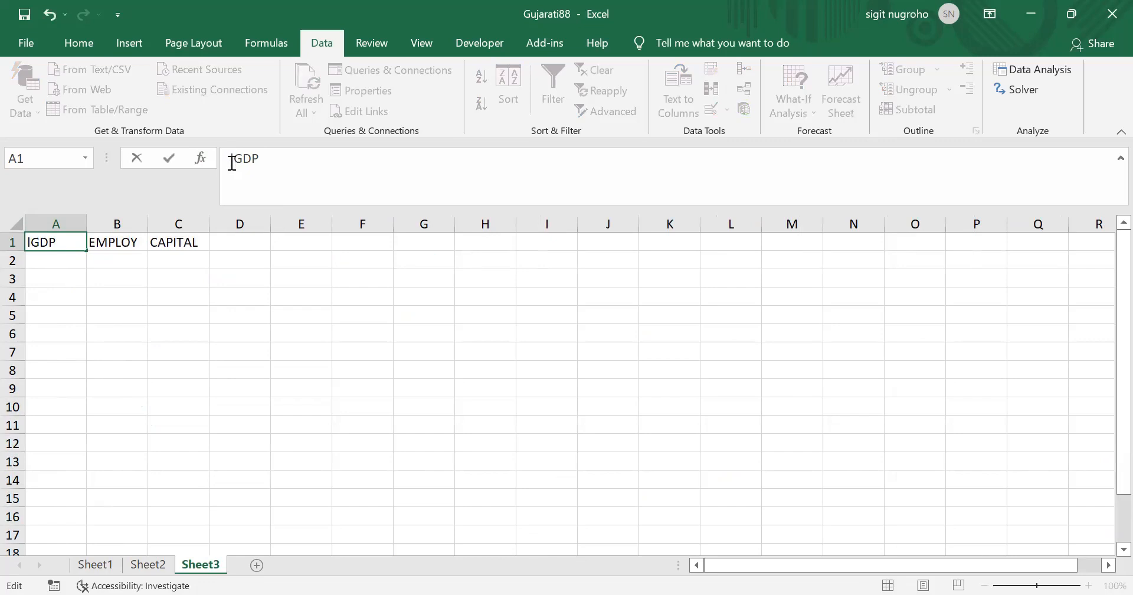
type("n")
key("Return")
- Rename the EMPLOY header in cell B1 as lnEMPLOY
key("Up")
key("Right")
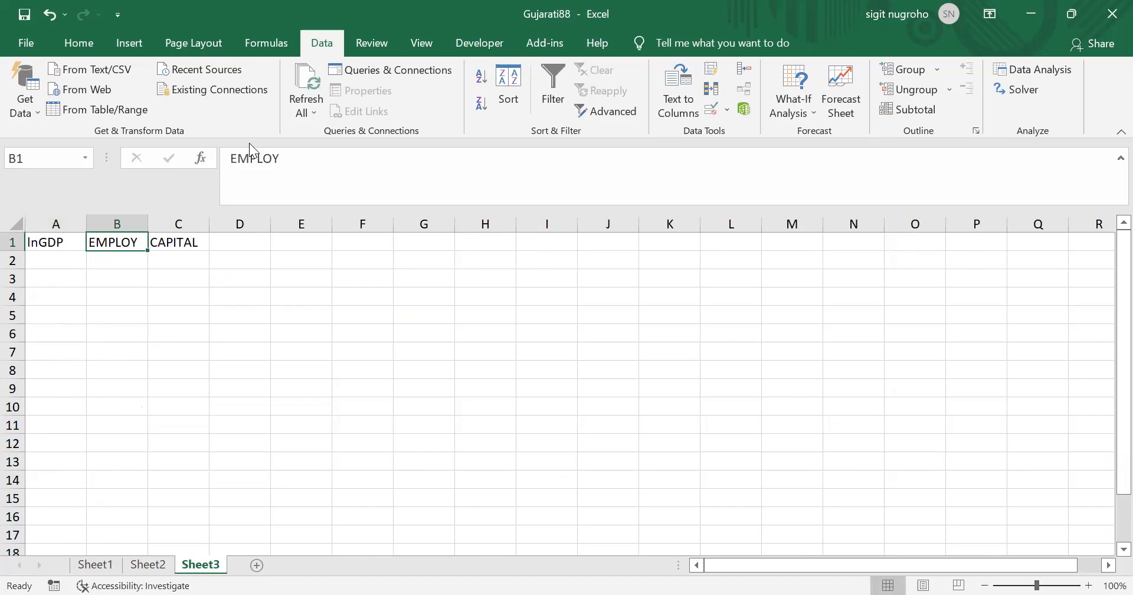
left_click(232, 160)
type("ln")
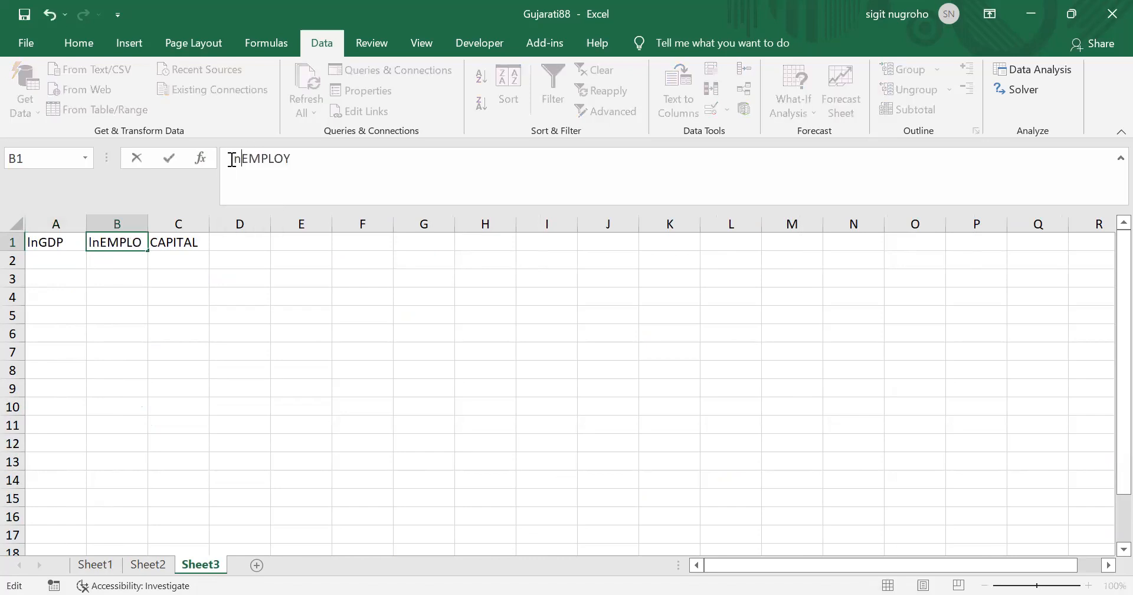
key("Return")
- Rename the CAPITAL header in cell C1 as lnCAPITAL
key("Up")
key("Right")
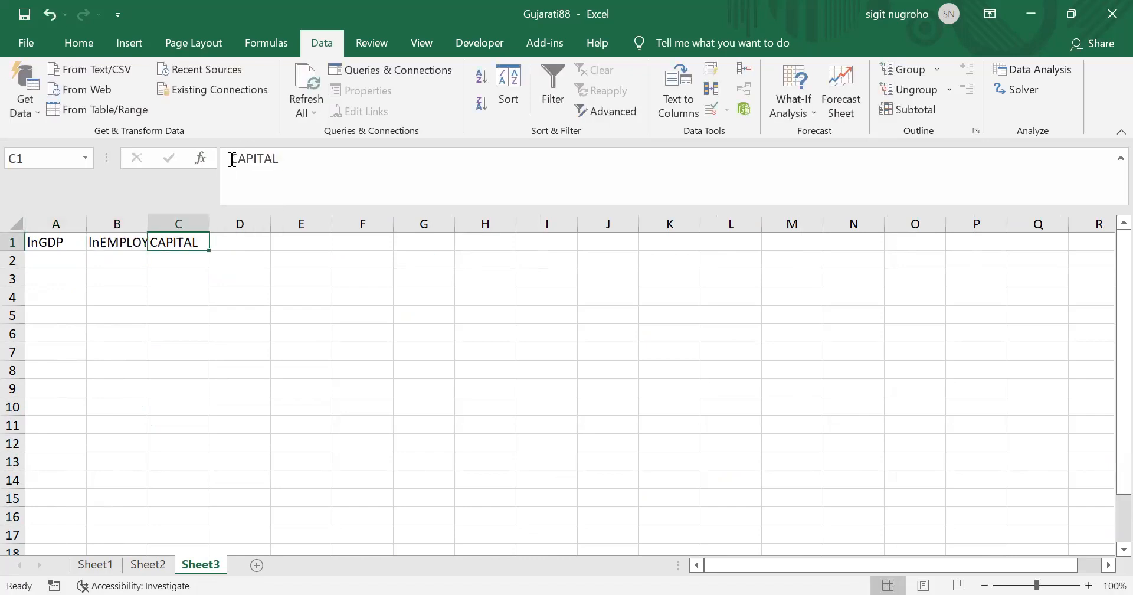
left_click(232, 159)
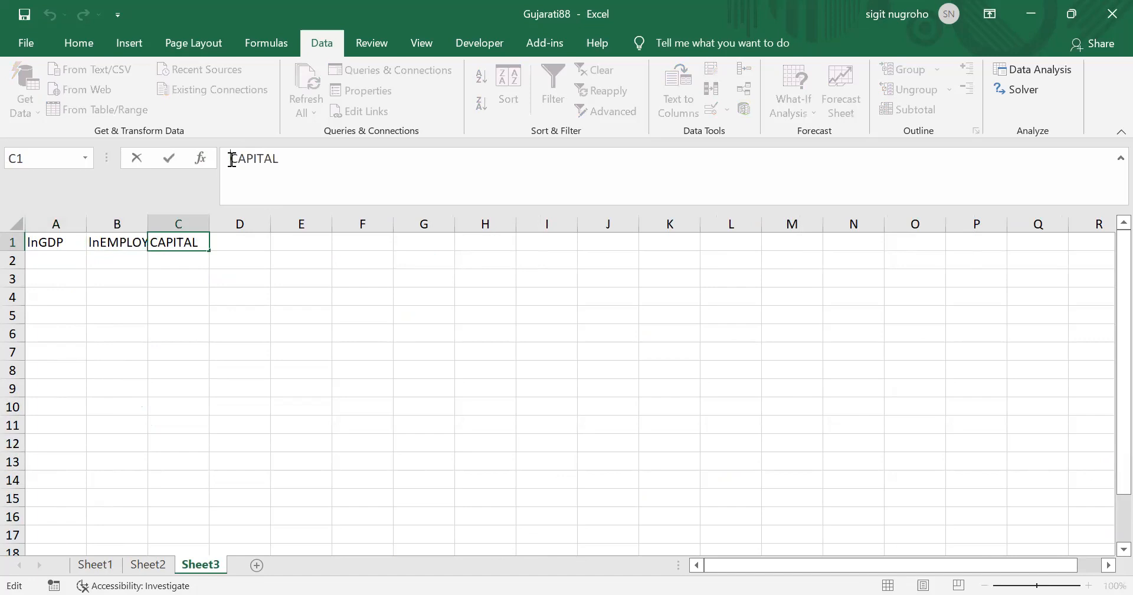
type("ln")
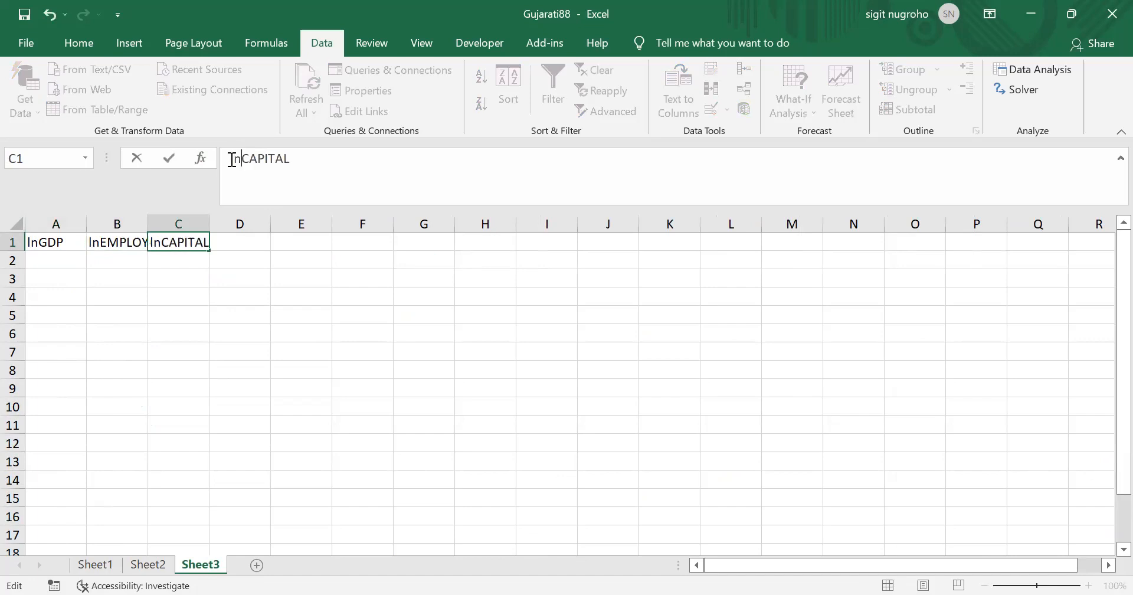
key("Return")
- Enter the formula =LN(Sheet2!A2) in cell A2 under the lnGDP header of Sheet3
key("Left")
key("Left")
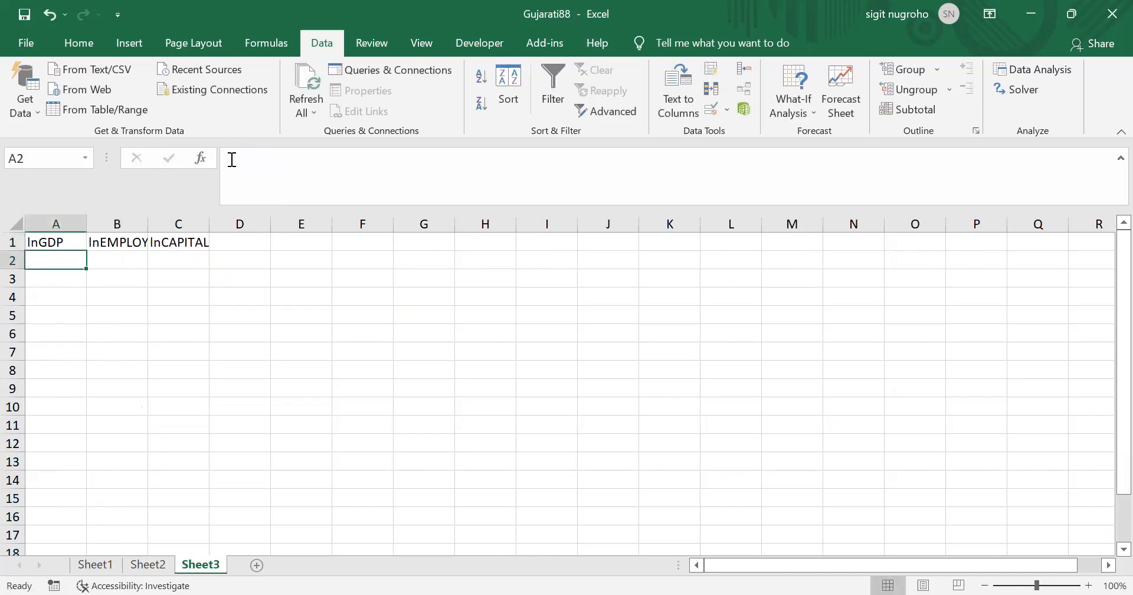
type("=")
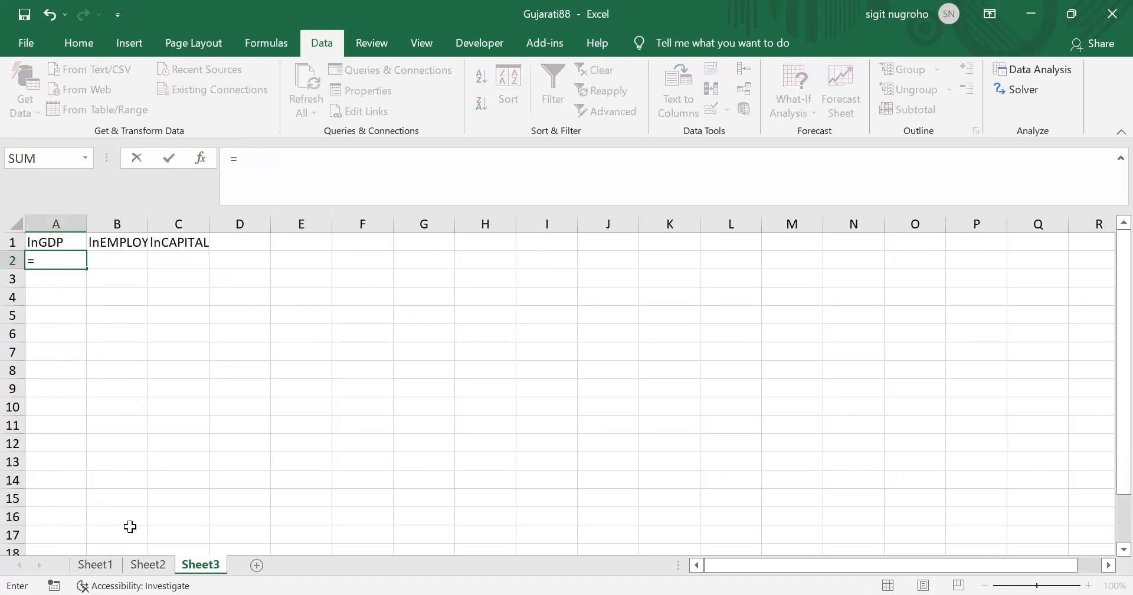
type("ln(")
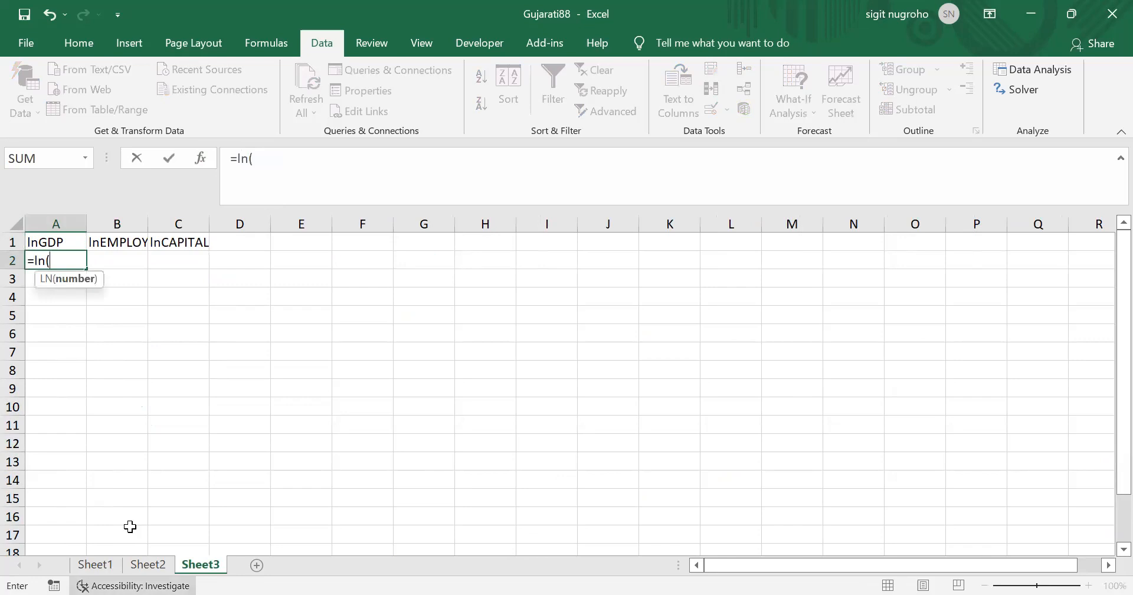
key("ctrl+Page_Up")
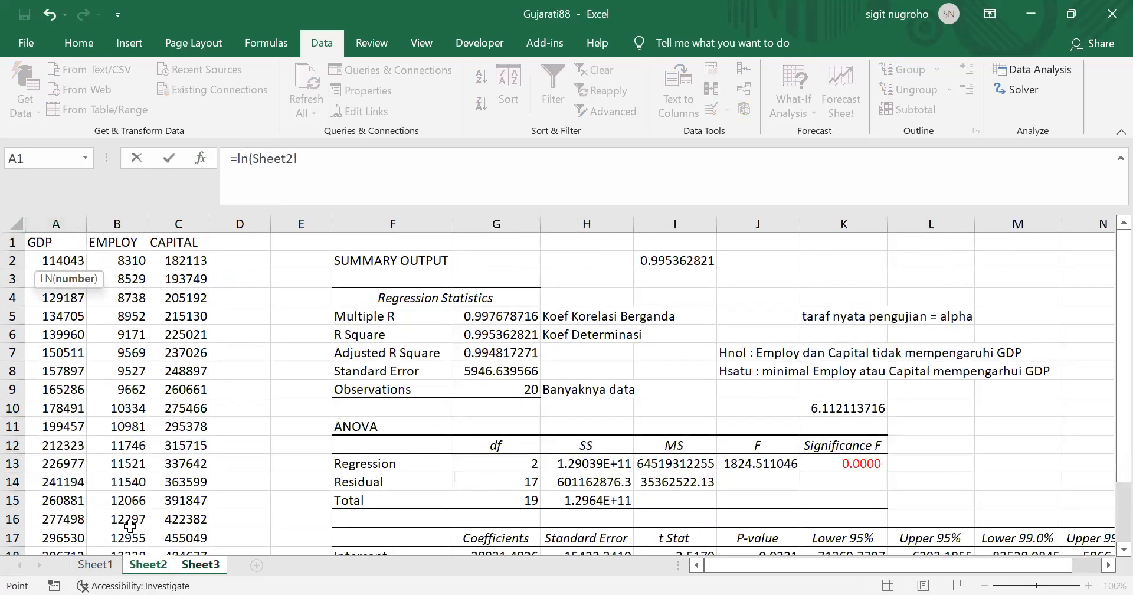
left_click(41, 255)
key("Return")
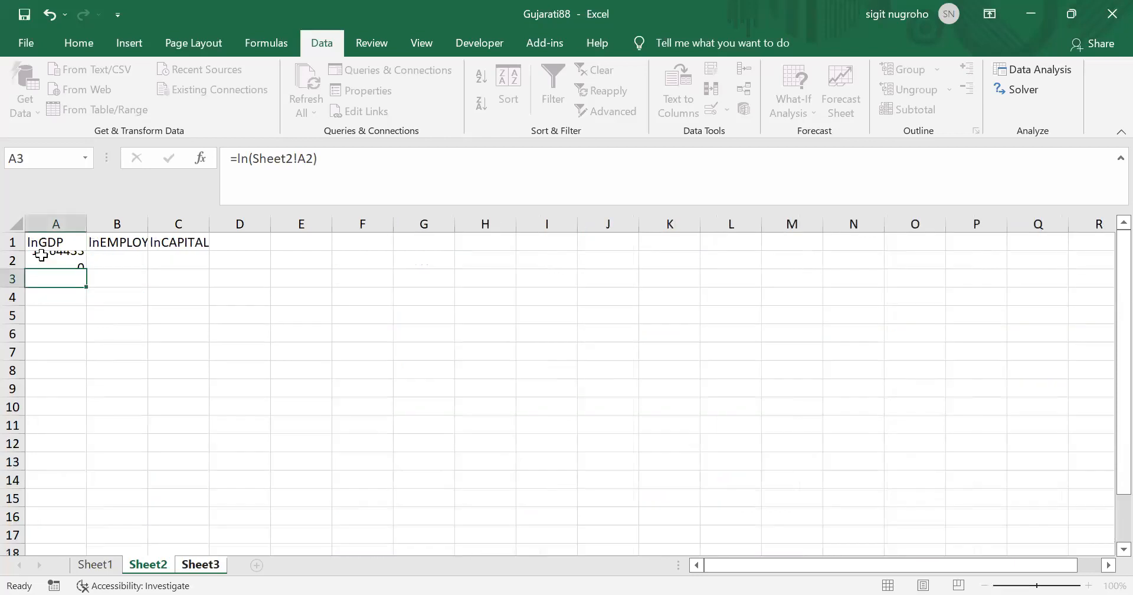
- Copy the LN formula from A2 across the lnGDP, lnEMPLOY and lnCAPITAL columns, filling A2:C21
key("Up")
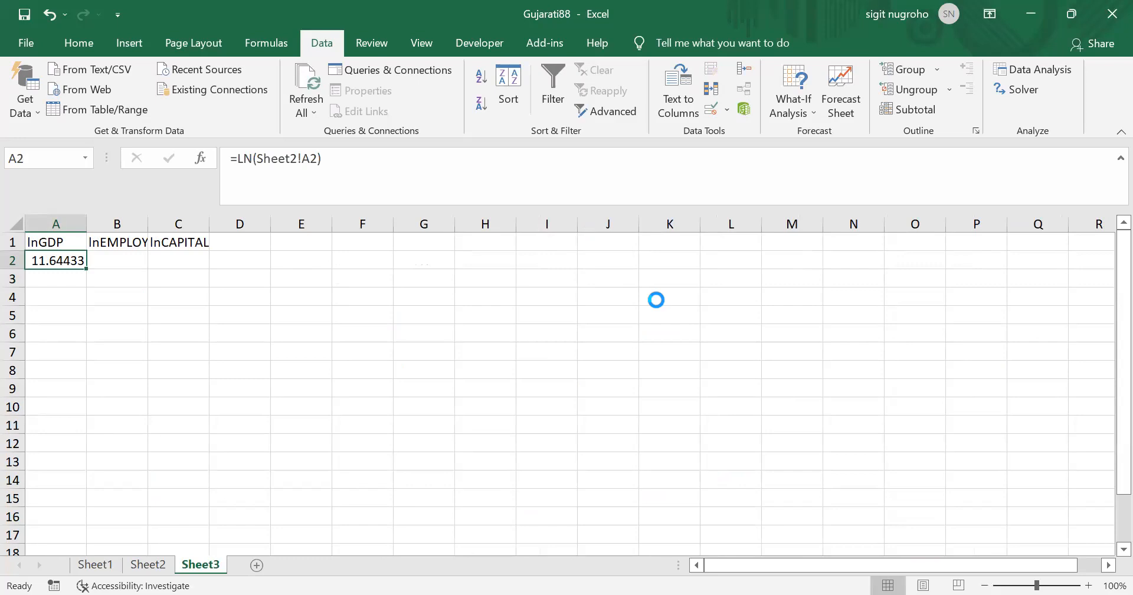
key("ctrl+c")
key("shift+Right")
key("shift+Right")
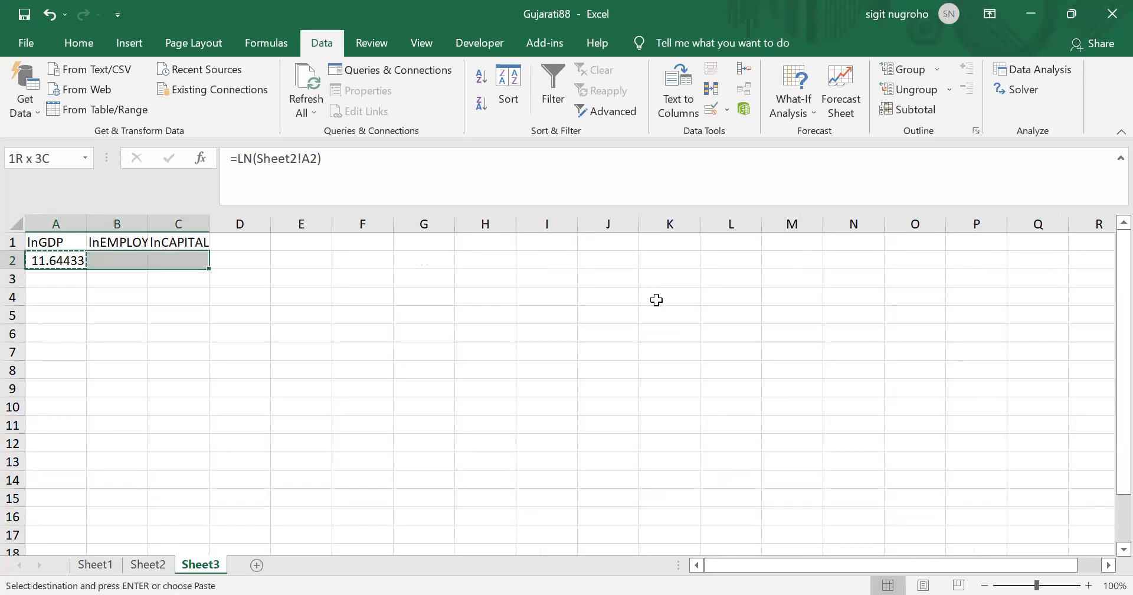
key("shift+Down")
key("shift+Down")
key("shift+Down")
key("shift+Down")
key("shift+Down")
key("shift+Down")
key("shift+Down")
key("shift+Down")
key("shift+Down")
key("shift+Down")
key("shift+Down")
key("shift+Down")
key("shift+Down")
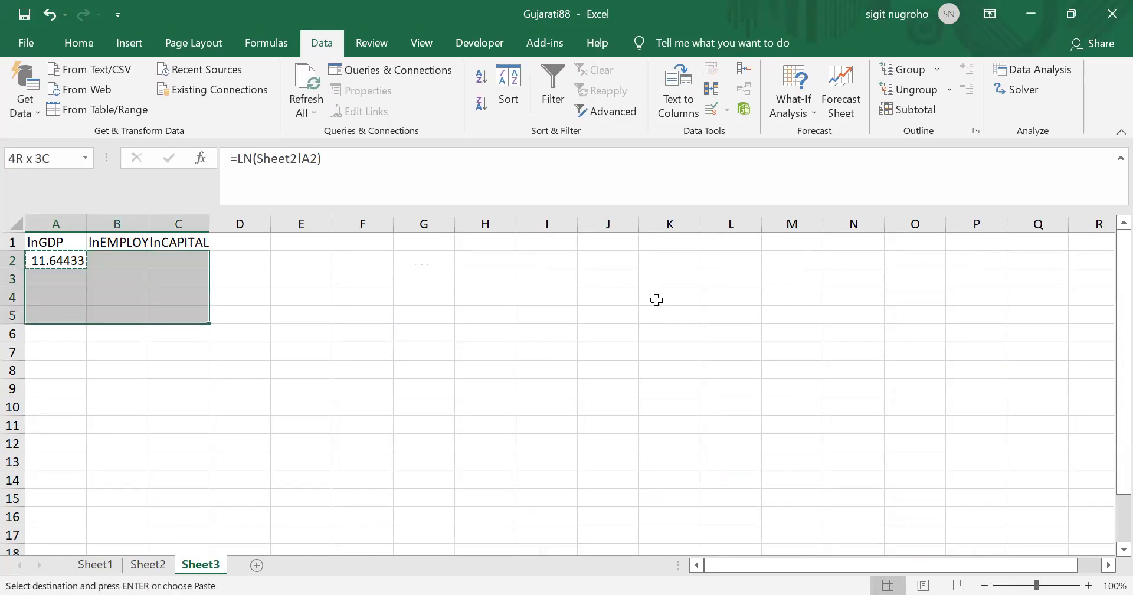
key("shift+Down")
key("shift+Down")
key("shift+Down")
key("shift+Down")
key("shift+Down")
key("shift+Down")
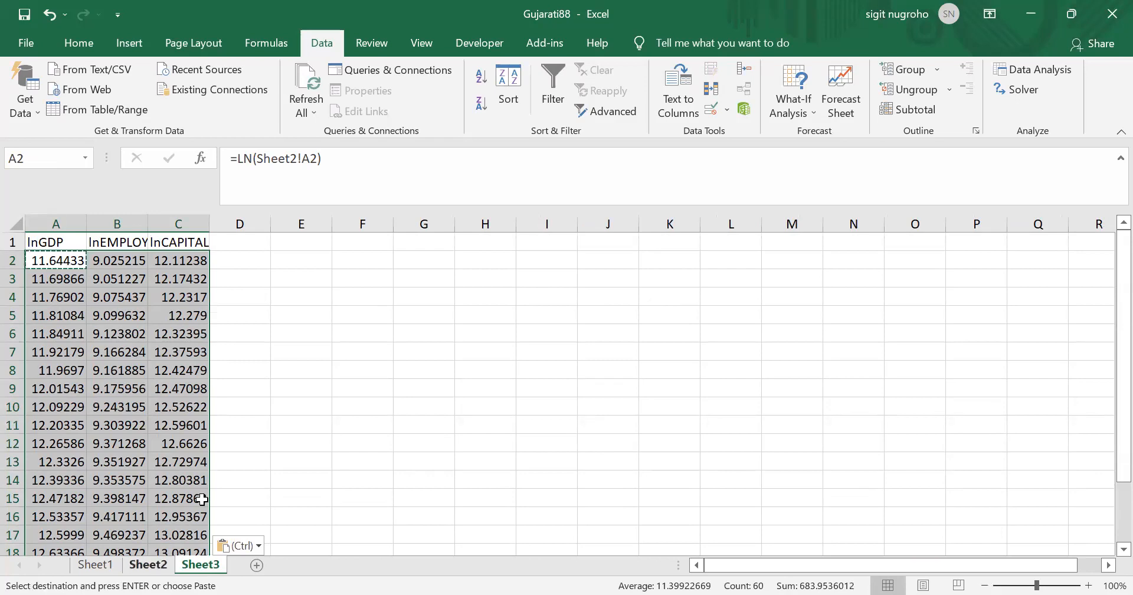
- Compare the original GDP, EMPLOY and CAPITAL data on Sheet2 with the log-transformed data on Sheet3
key("ctrl+Page_Up")
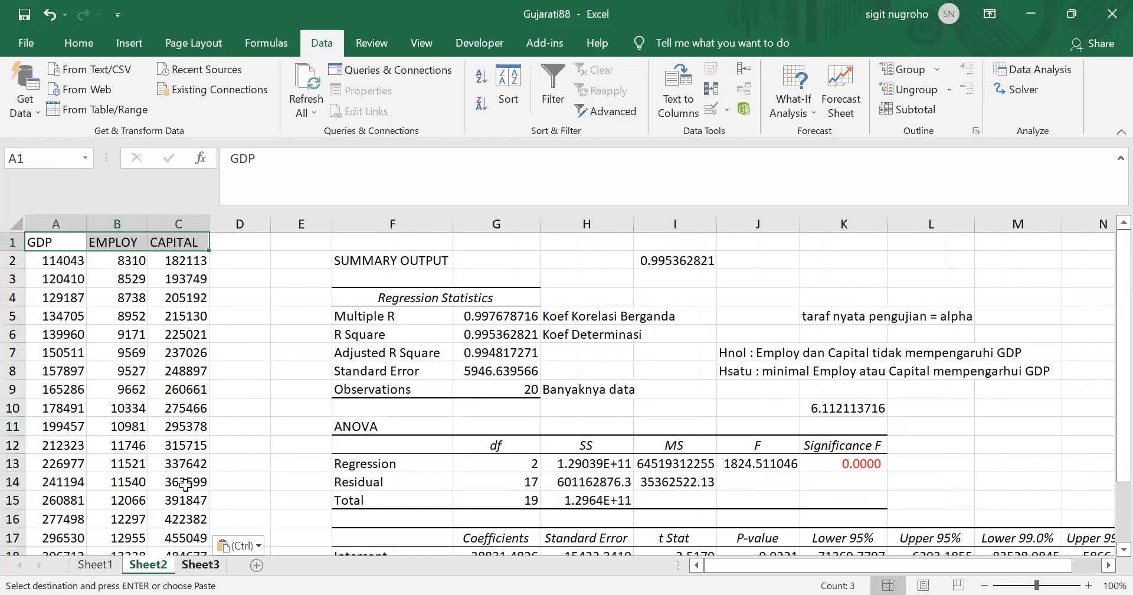
key("ctrl+Page_Down")
left_click(270, 247)
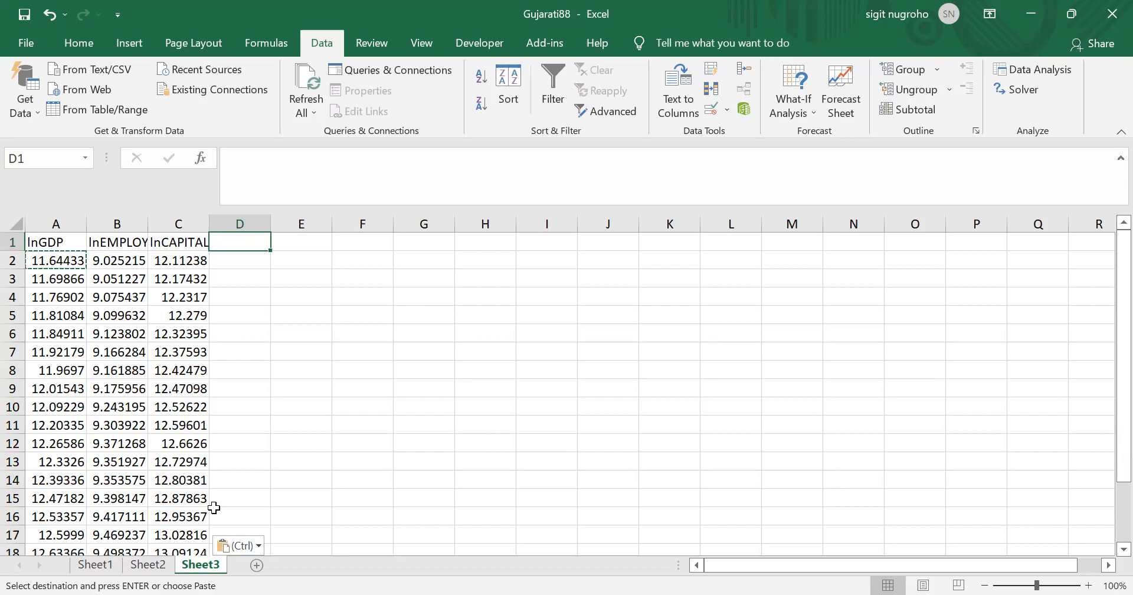
left_click(148, 565)
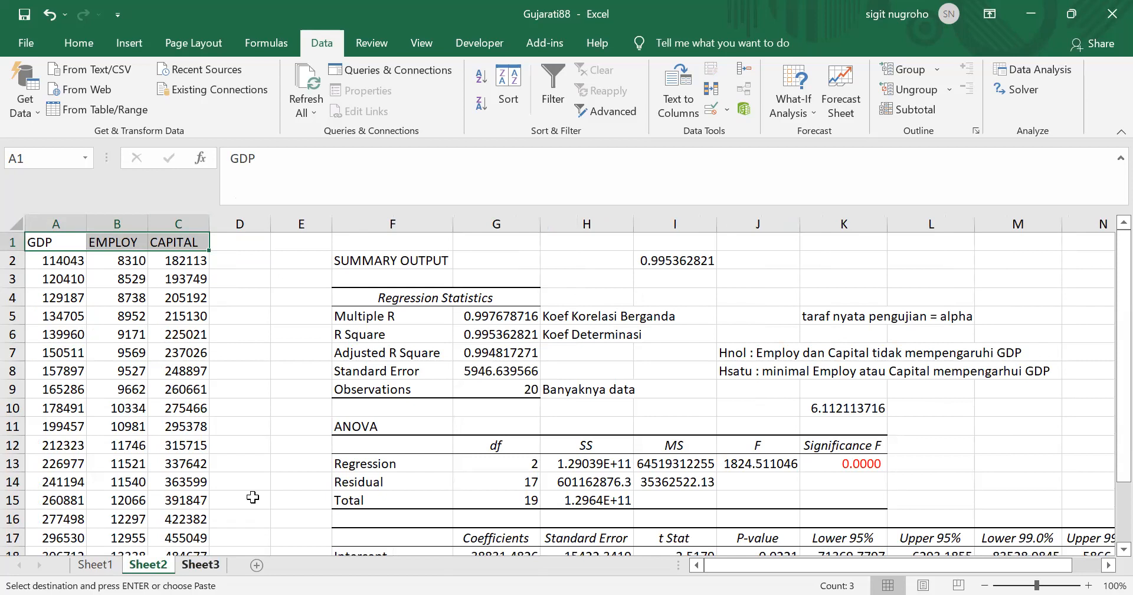
key("ctrl+Page_Down")
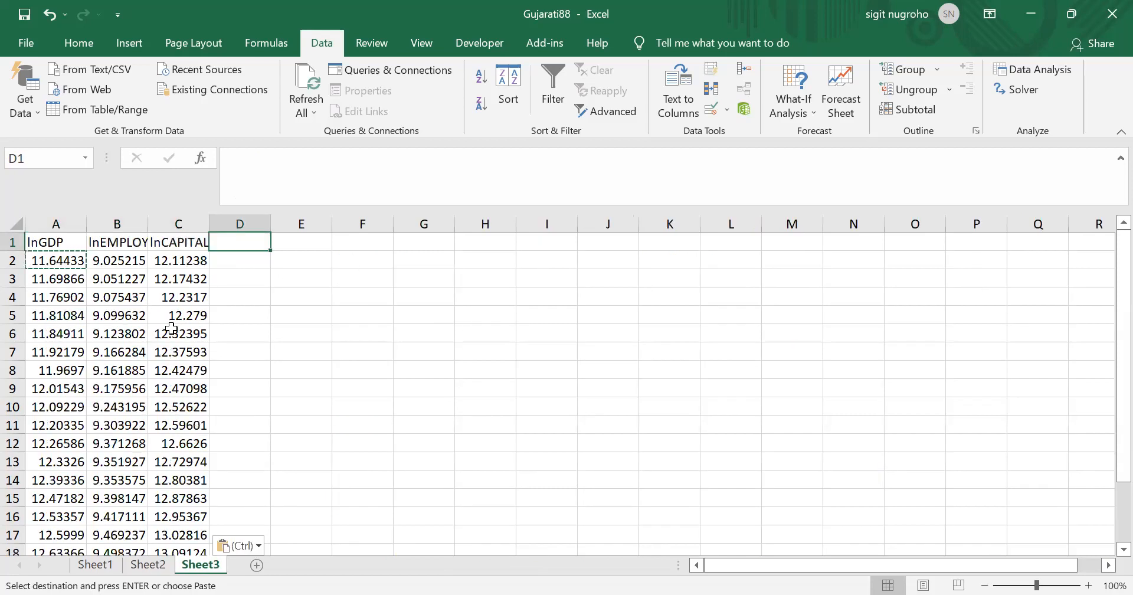
key("ctrl+Page_Up")
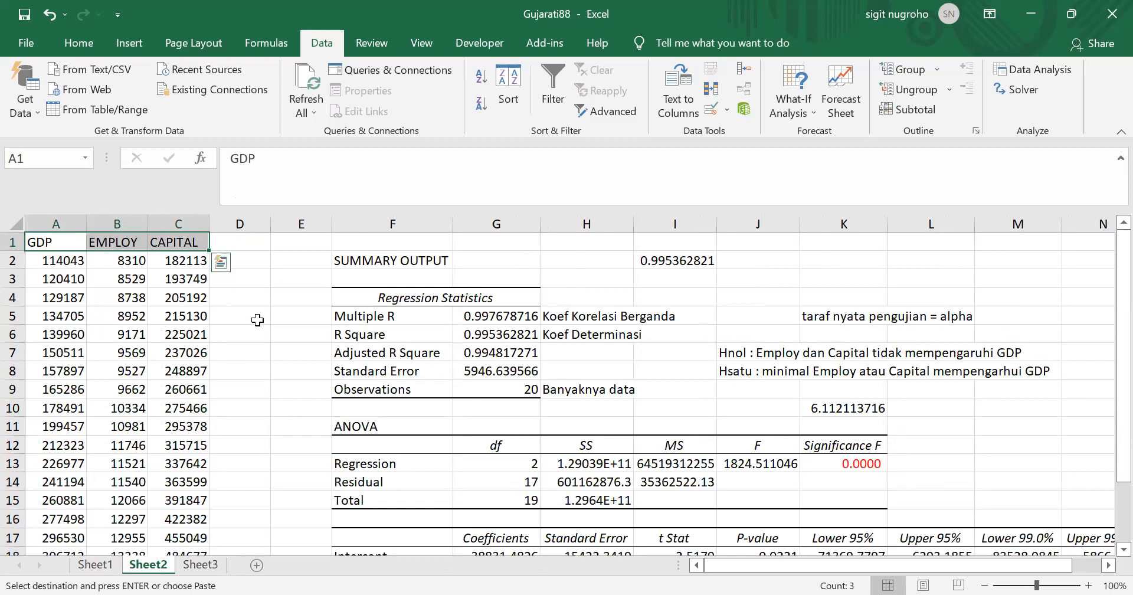
key("ctrl+Page_Down")
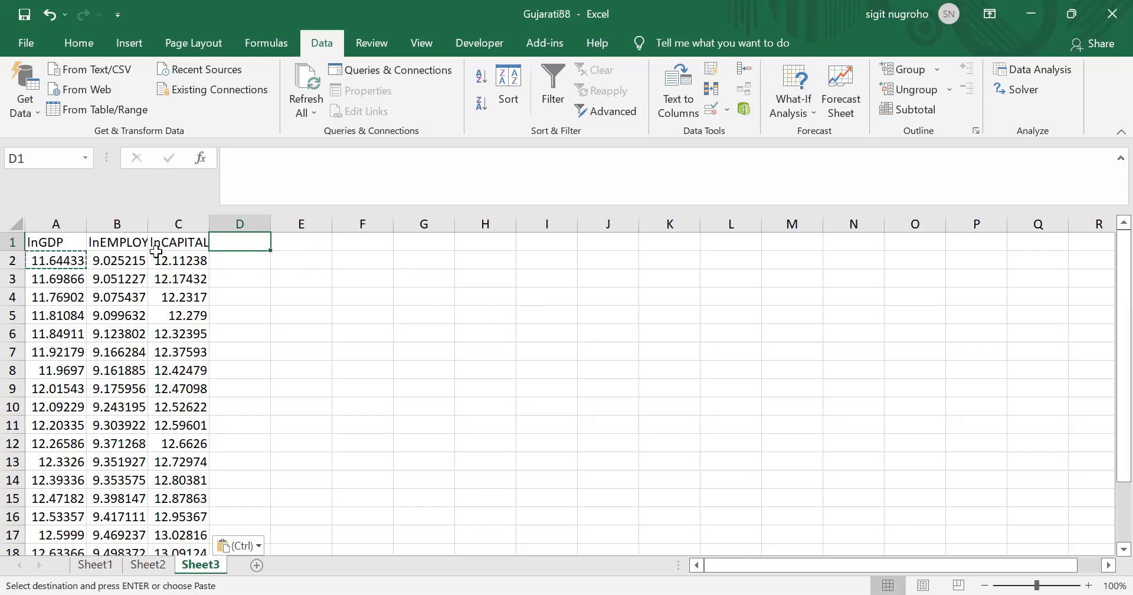
- Start a Regression analysis from the Data Analysis tools with the lnGDP column $A$1:$A$21 as the Y range
left_click(323, 263)
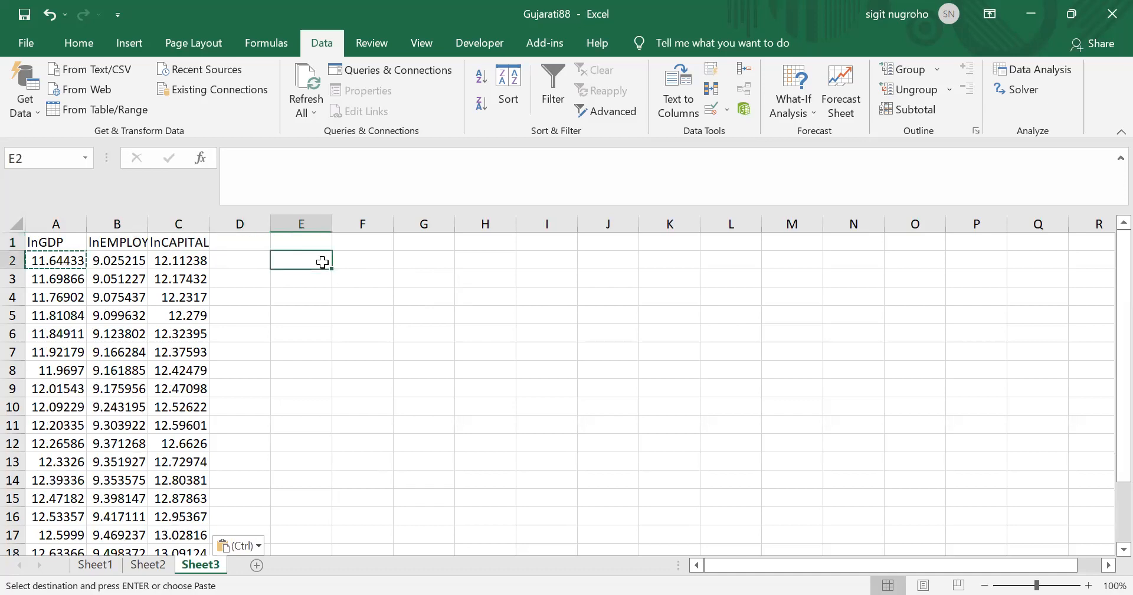
left_click(1042, 71)
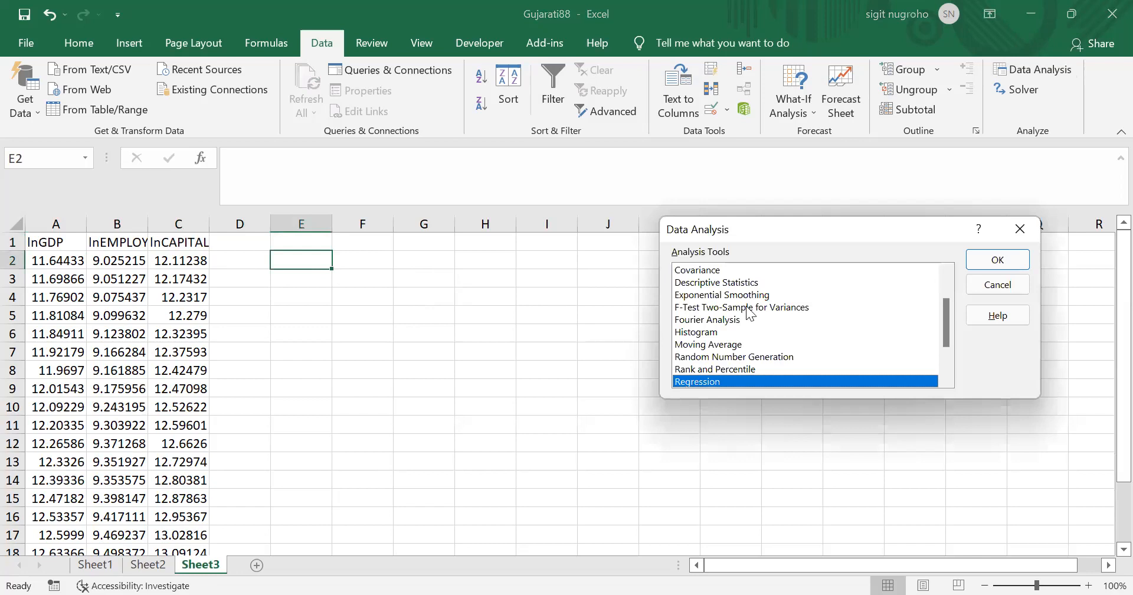
left_click(995, 264)
key("Return")
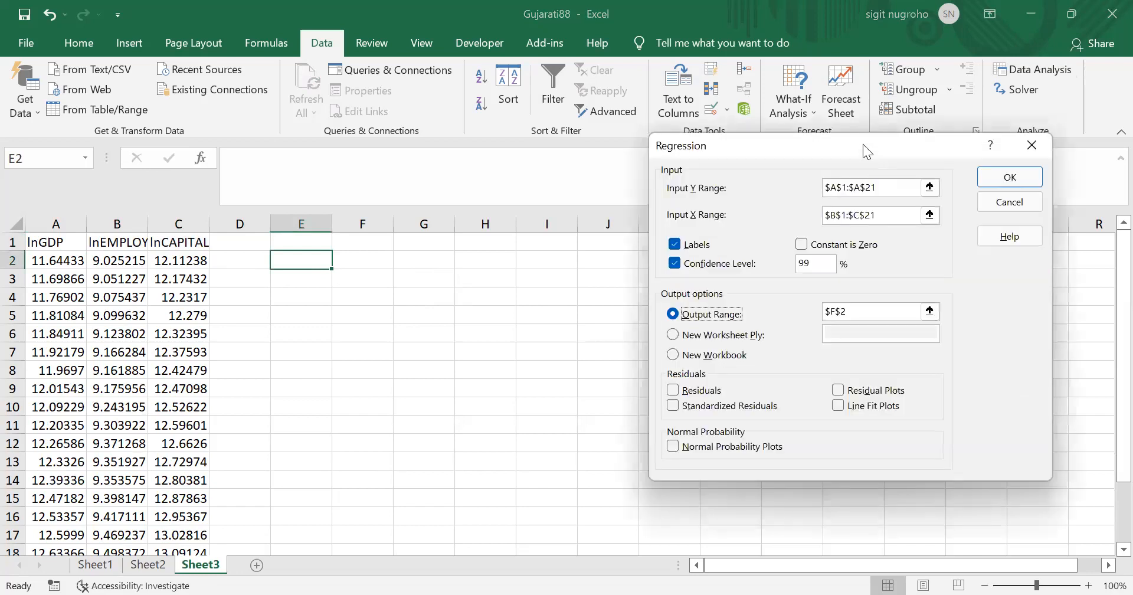
left_click_drag(784, 142, 709, 144)
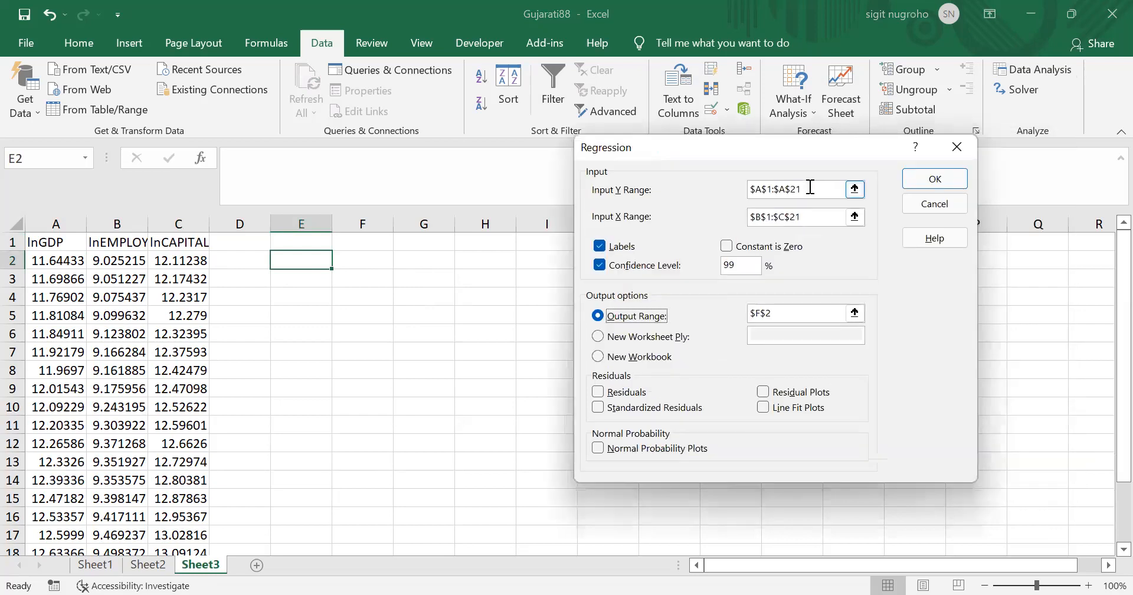
left_click(847, 187)
key("BackSpace")
key("BackSpace")
key("BackSpace")
key("BackSpace")
key("BackSpace")
key("BackSpace")
key("BackSpace")
key("BackSpace")
key("BackSpace")
key("BackSpace")
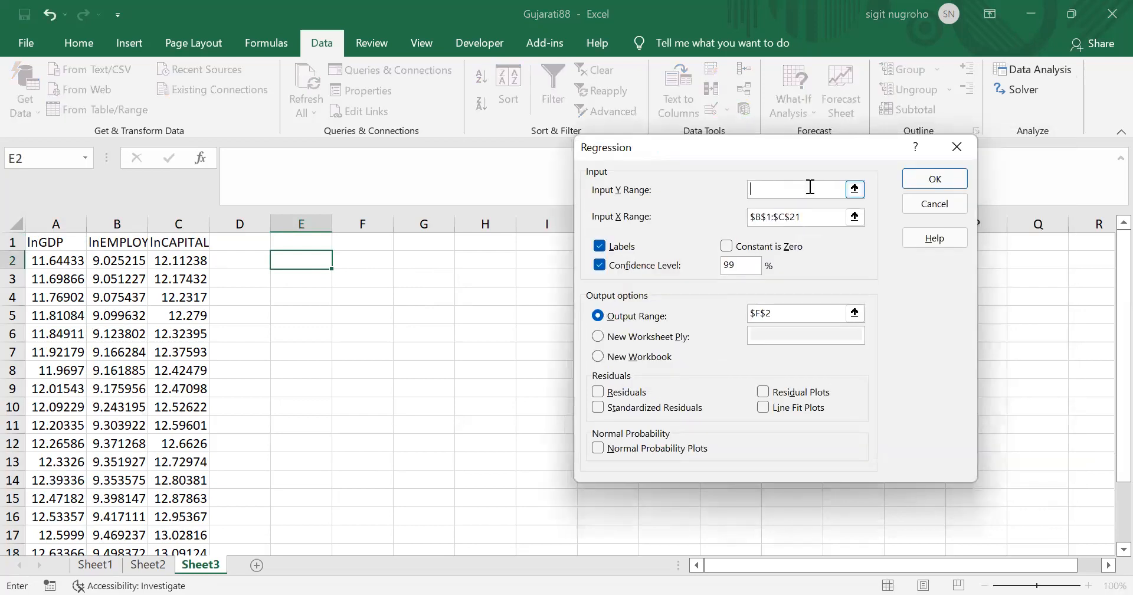
left_click(34, 254)
key("Up")
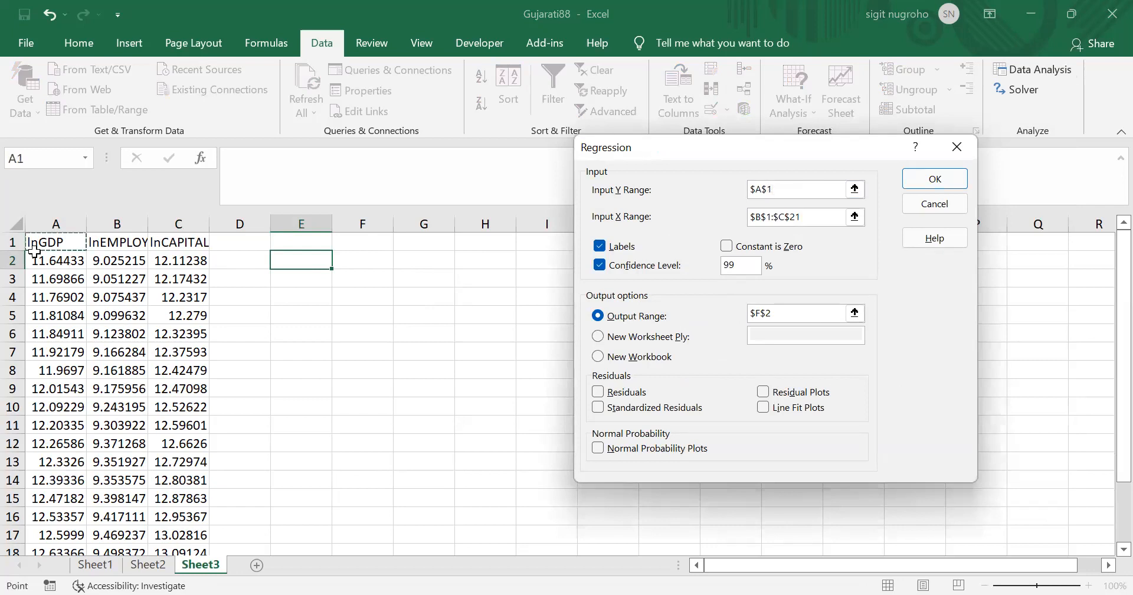
key("ctrl+shift+Down")
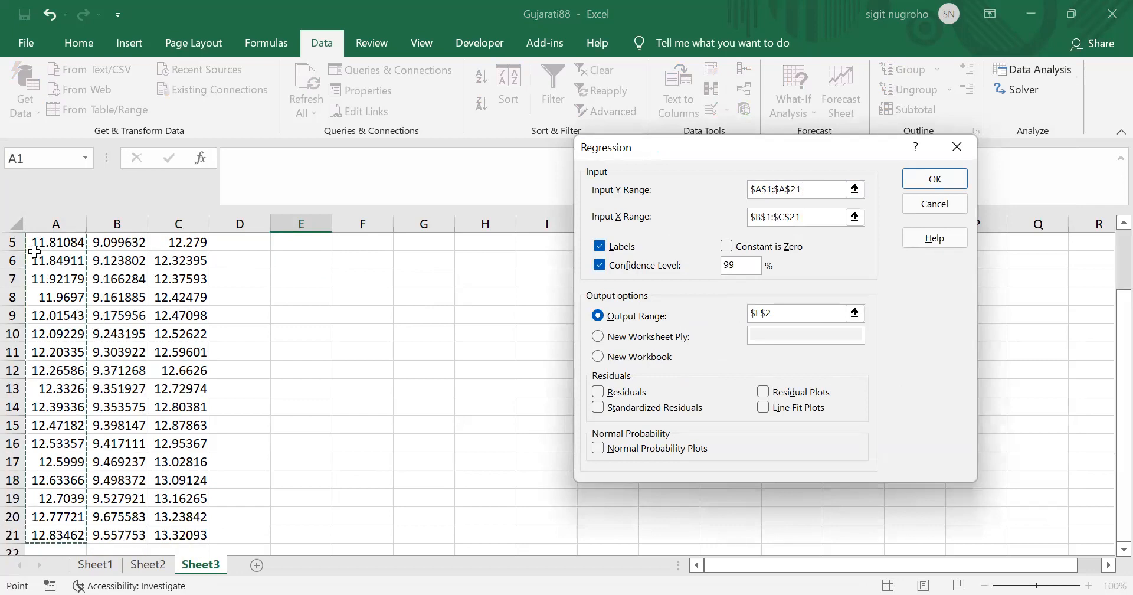
- Set the regression's X range to the lnEMPLOY and lnCAPITAL columns, $B$1:$C$21
left_click(820, 216)
key("BackSpace")
key("BackSpace")
key("BackSpace")
key("BackSpace")
key("BackSpace")
key("BackSpace")
key("BackSpace")
key("BackSpace")
key("BackSpace")
key("BackSpace")
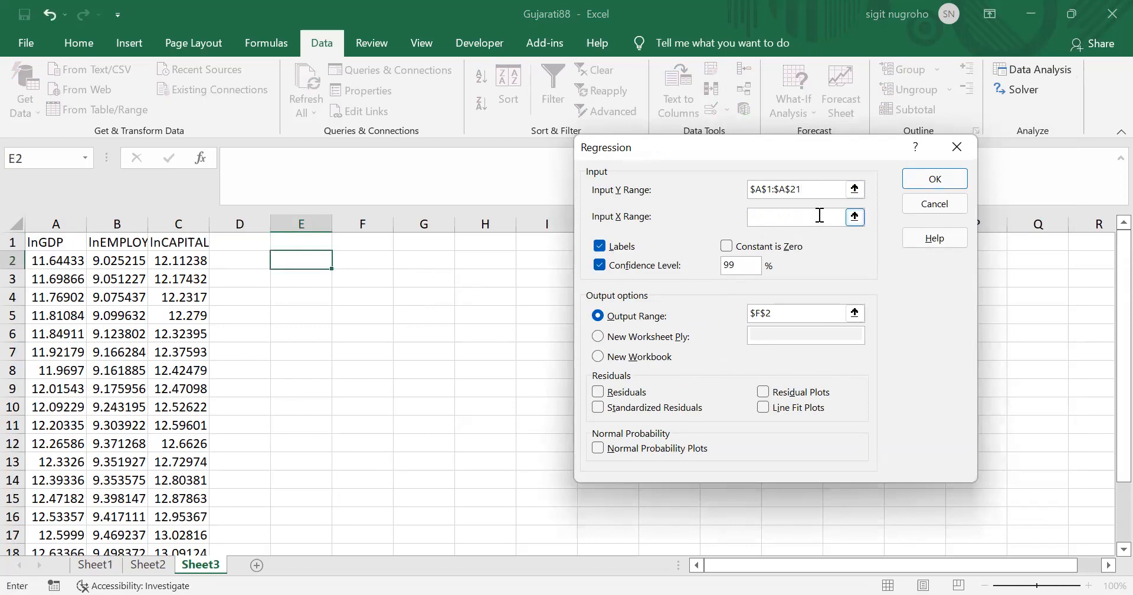
left_click(110, 247)
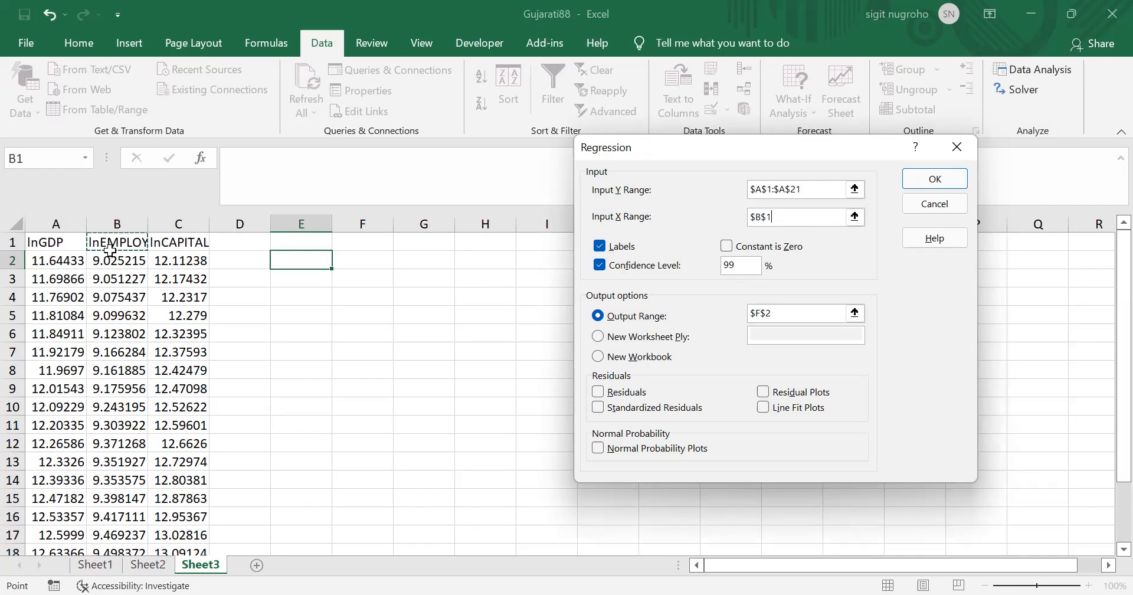
left_click_drag(110, 247, 183, 535)
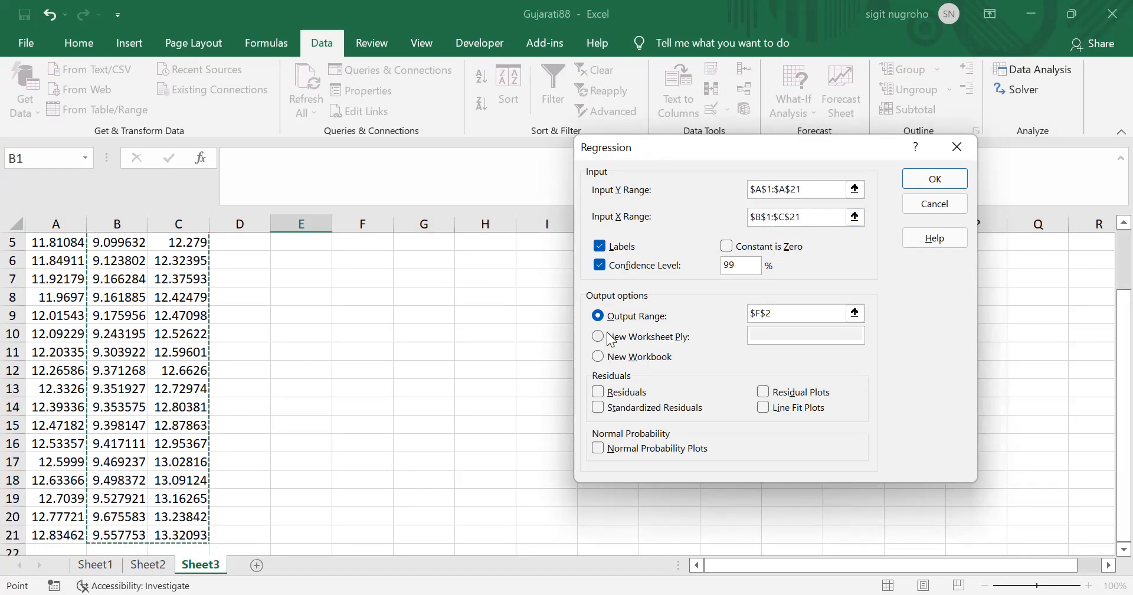
- Set the regression's output range to $E$2 on Sheet3 and run the analysis
left_click(782, 310)
left_click(782, 310)
key("BackSpace")
key("BackSpace")
key("BackSpace")
key("BackSpace")
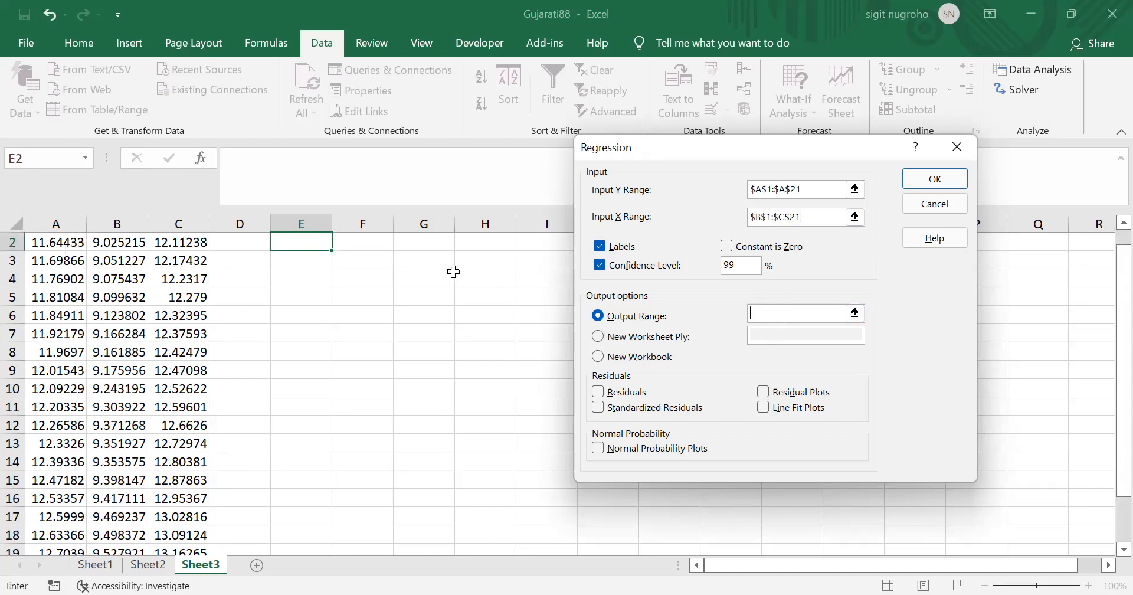
key("Up")
key("Down")
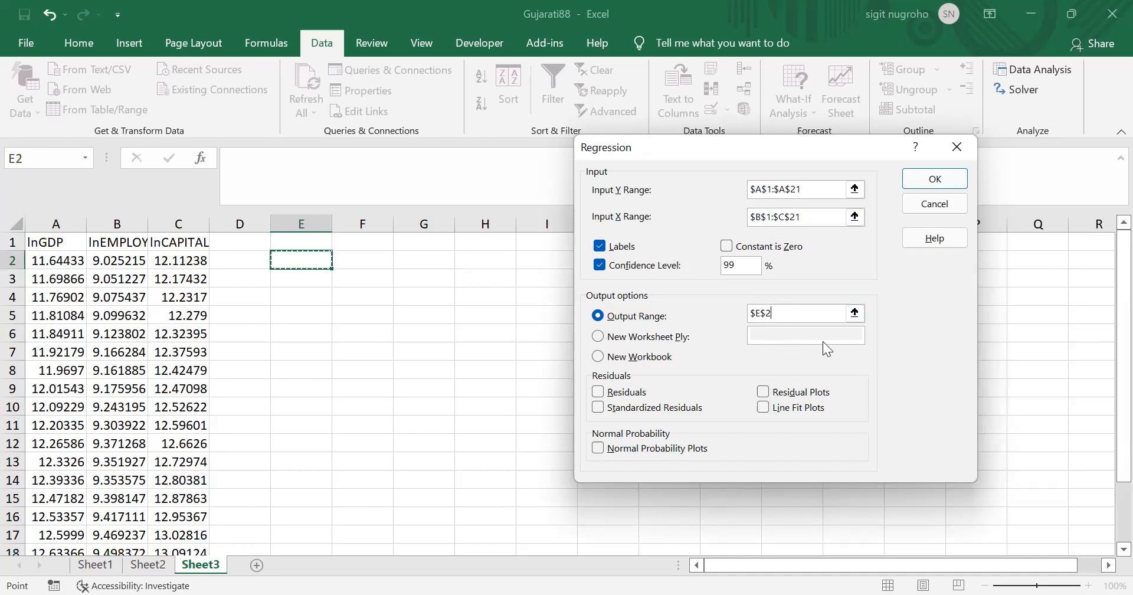
left_click(934, 179)
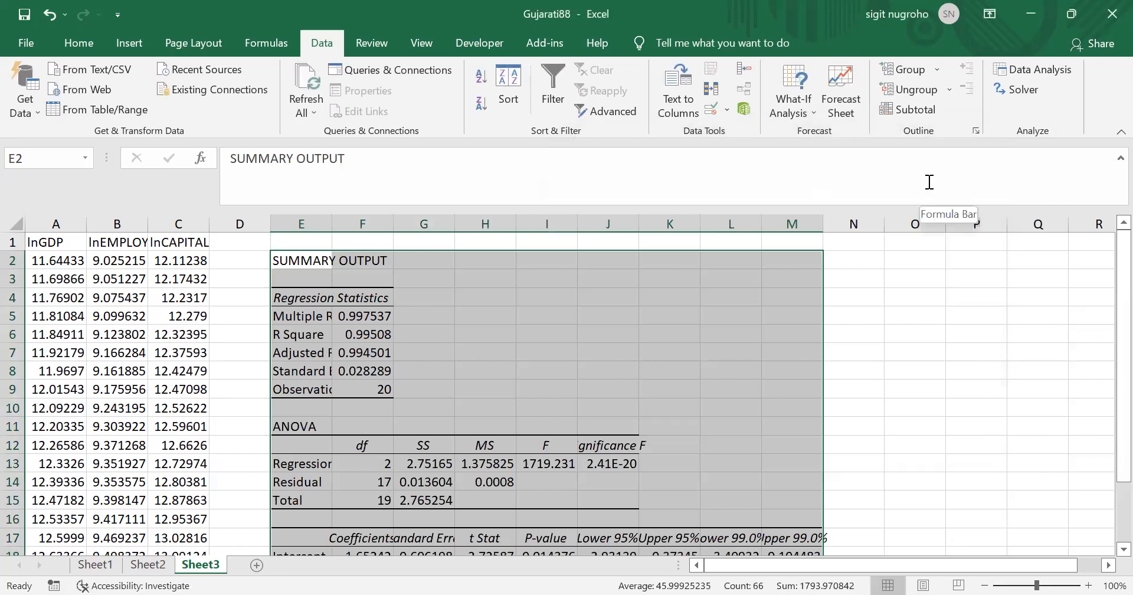
- Autofit the column widths of the regression summary output
key("alt+o")
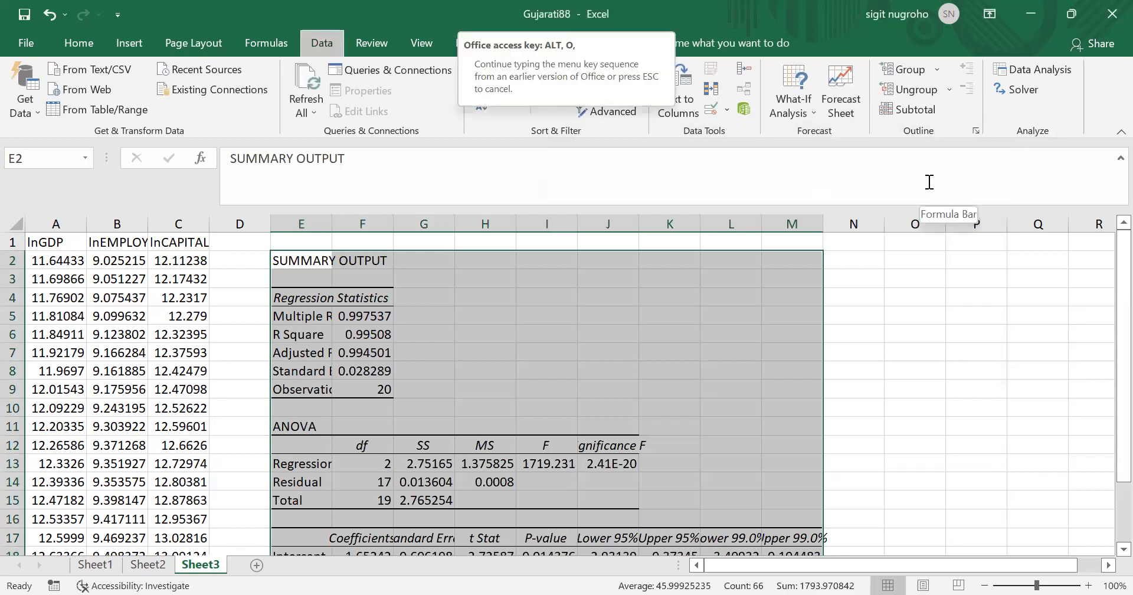
key("c")
key("a")
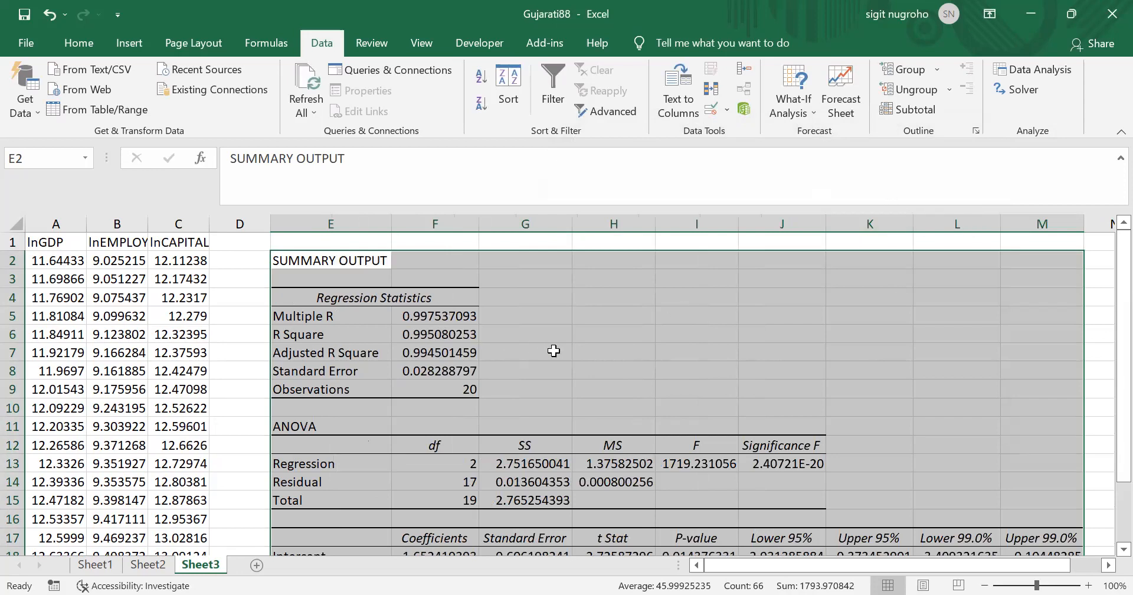
- Format the ANOVA table's Significance F value in J13 with the comma style and seven decimal places
key("Down")
key("Down")
key("Down")
key("Down")
key("Down")
key("Down")
key("Down")
key("Down")
key("Down")
key("Down")
key("Down")
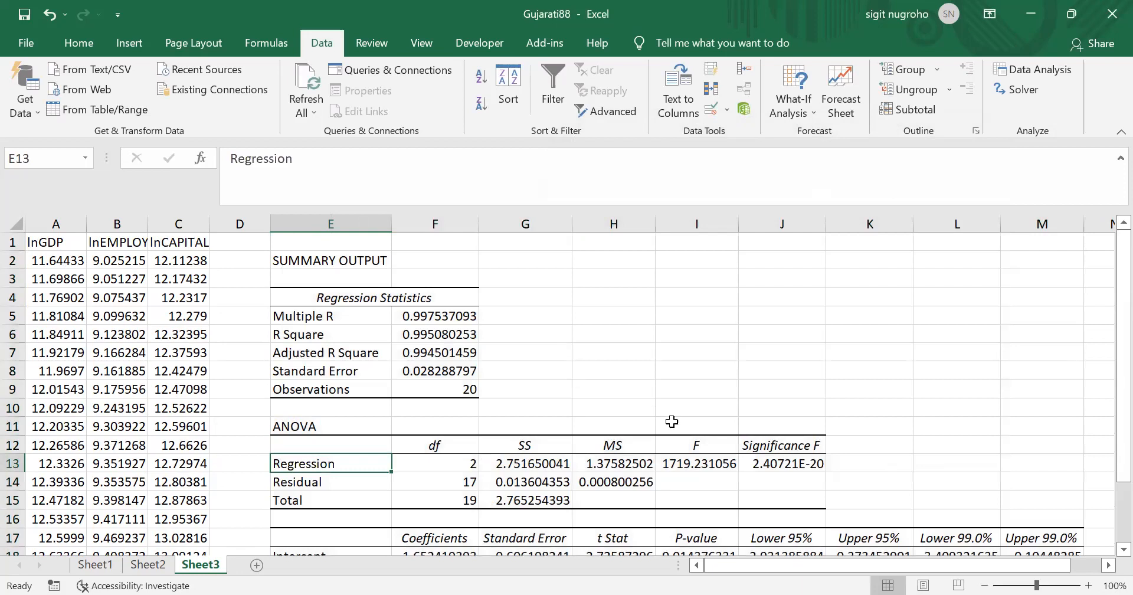
left_click(795, 464)
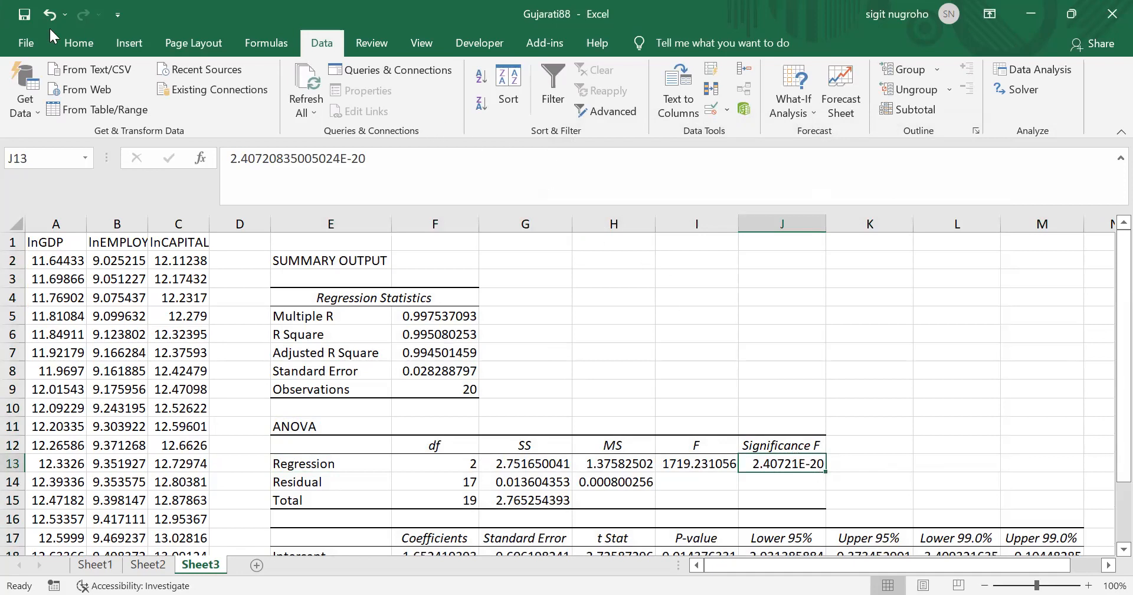
left_click(75, 49)
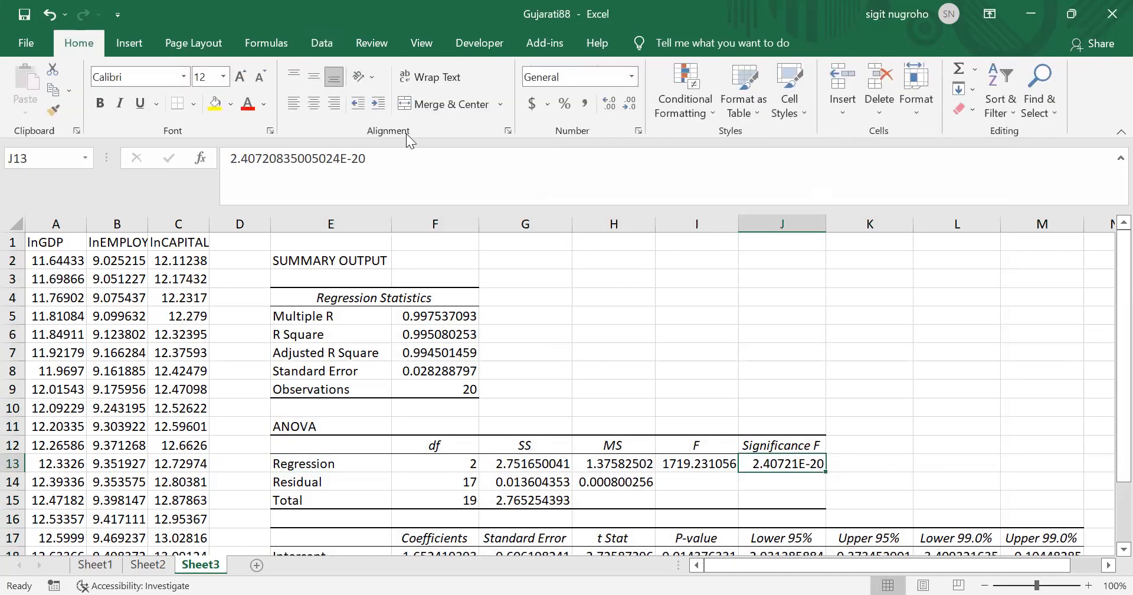
left_click(587, 104)
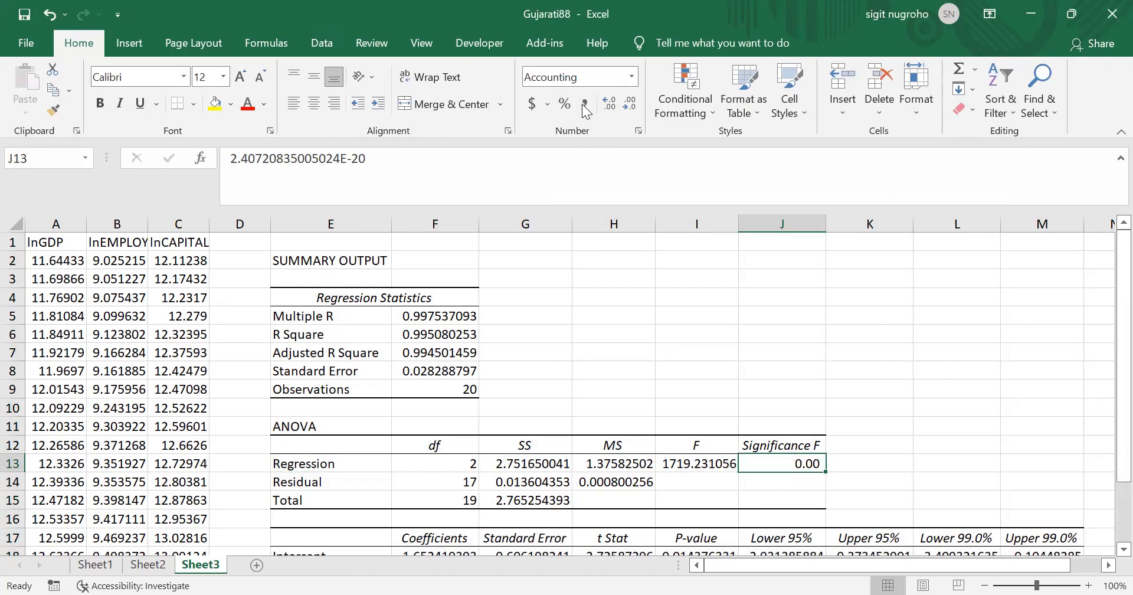
left_click(608, 103)
left_click(608, 102)
left_click(608, 102)
left_click(608, 103)
left_click(608, 102)
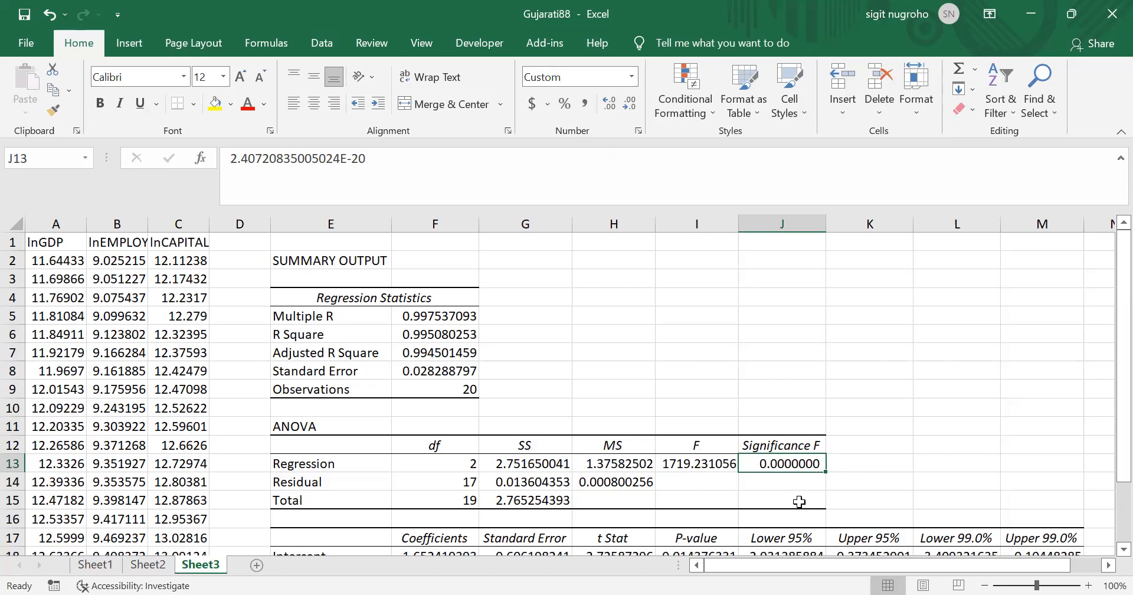
- Examine the log regression output on Sheet3, from the regression statistics and ANOVA table to the lnEMPLOY and lnCAPITAL coefficients
scroll(799, 501, "down", 5)
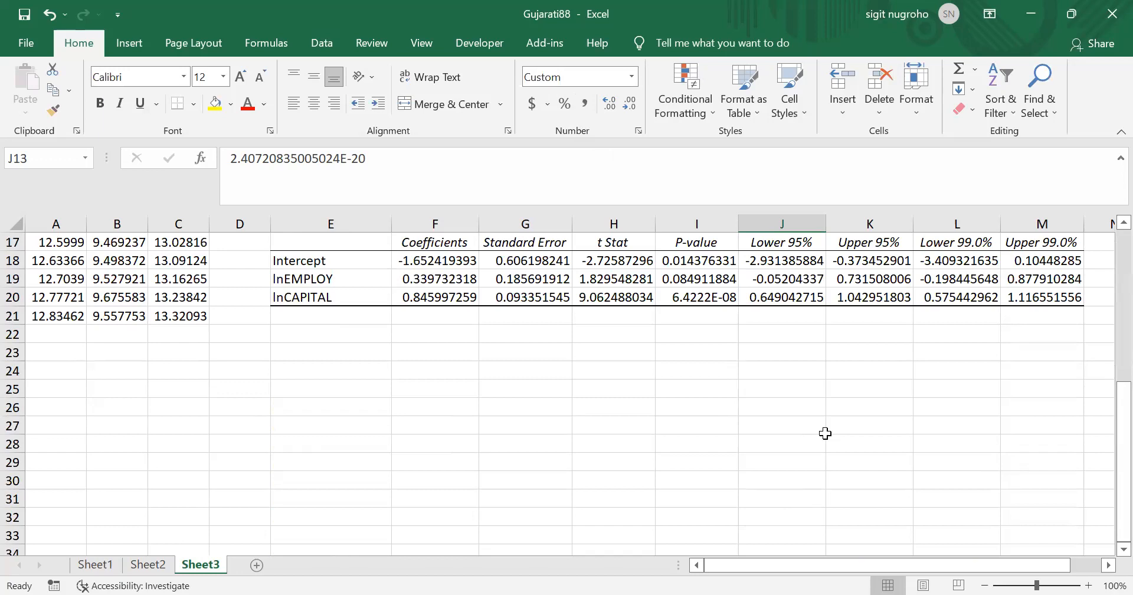
left_click(484, 340)
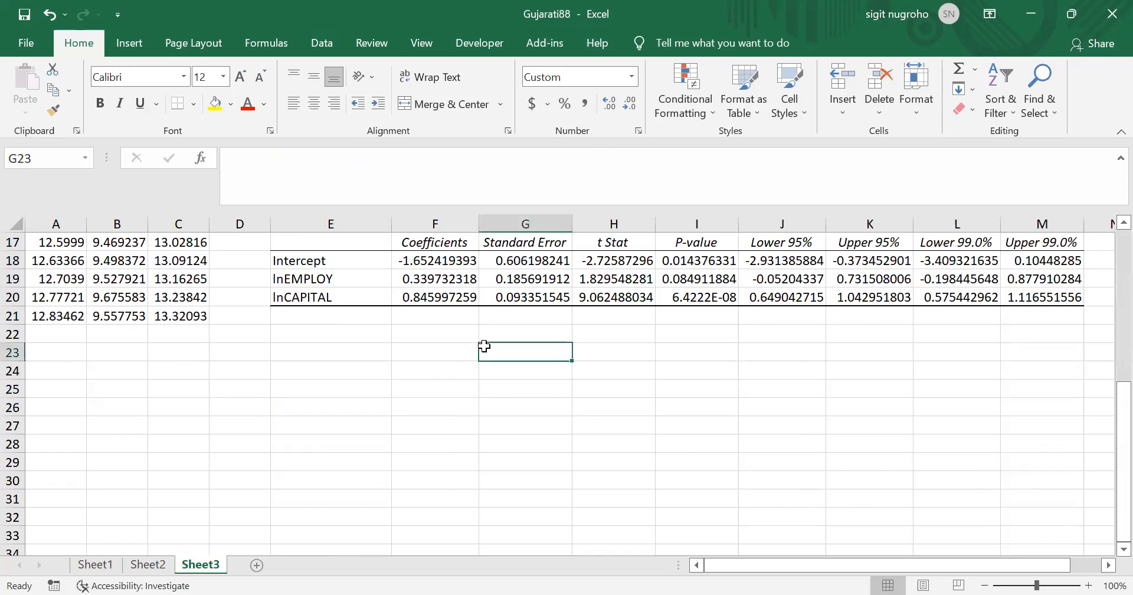
key("Up")
key("Up")
key("Up")
key("Up")
key("Up")
key("Up")
key("Up")
key("Up")
key("Up")
key("Up")
key("Up")
key("Up")
key("Up")
key("Up")
key("Up")
key("Up")
key("Up")
key("Up")
key("Up")
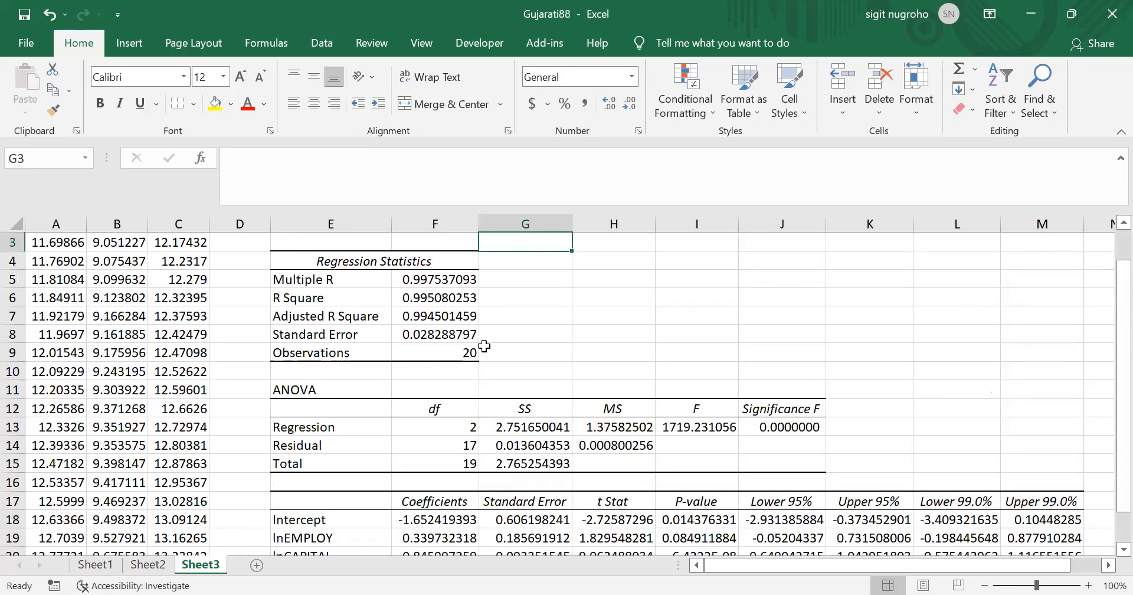
key("Left")
key("Left")
key("Right")
key("Down")
key("Down")
key("Down")
key("Down")
key("Down")
key("Down")
key("Down")
key("Down")
key("Down")
key("Down")
key("Down")
key("Down")
key("Down")
key("Down")
key("Down")
key("Down")
key("Down")
key("Down")
key("Down")
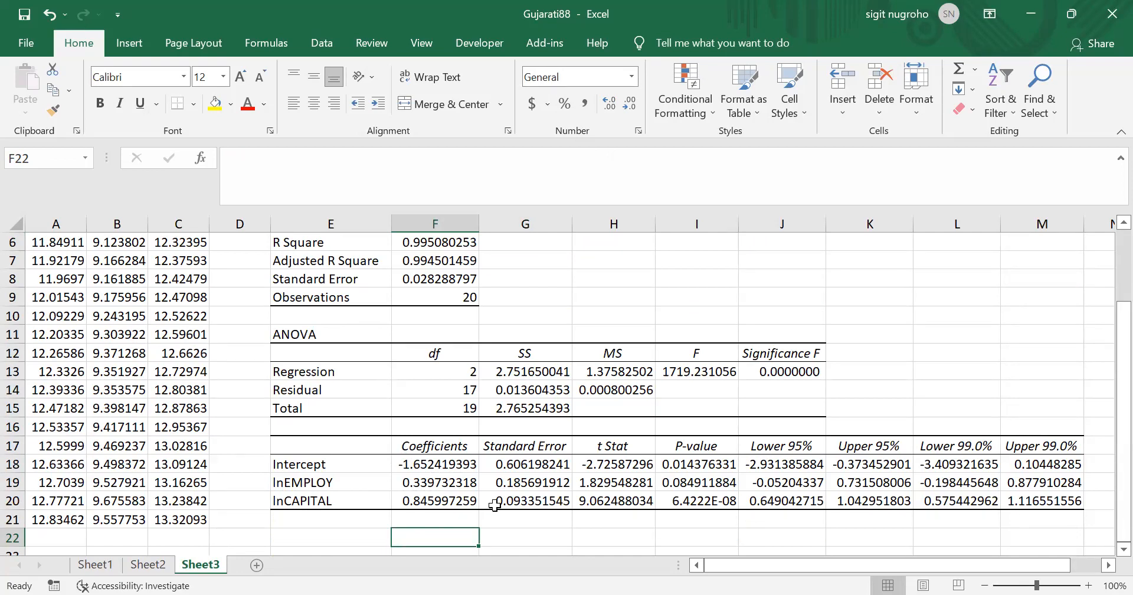
left_click(433, 487)
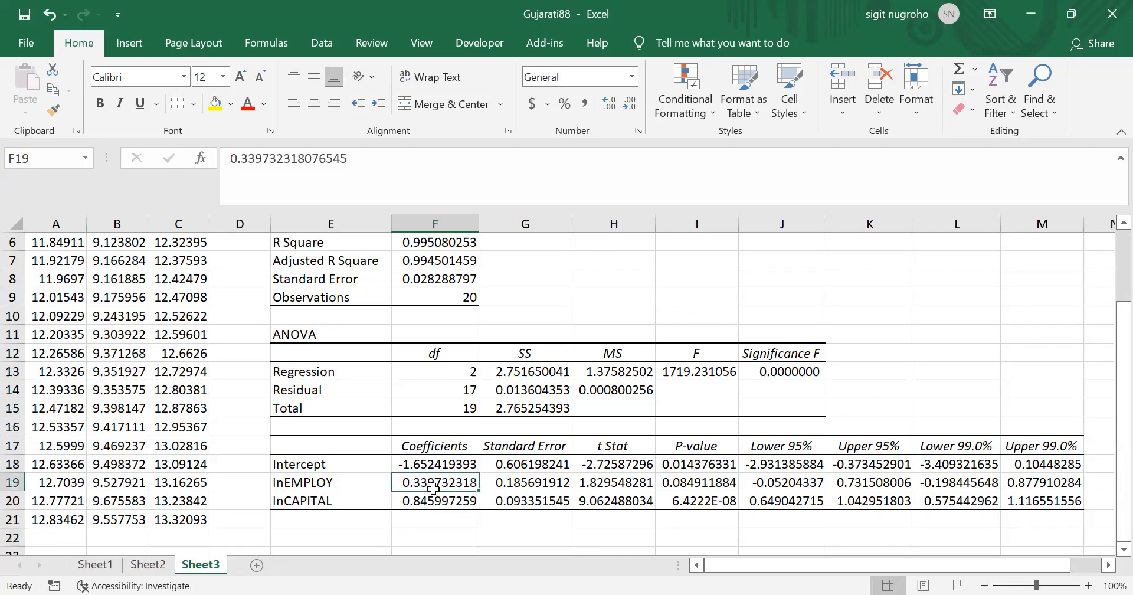
left_click_drag(432, 487, 437, 498)
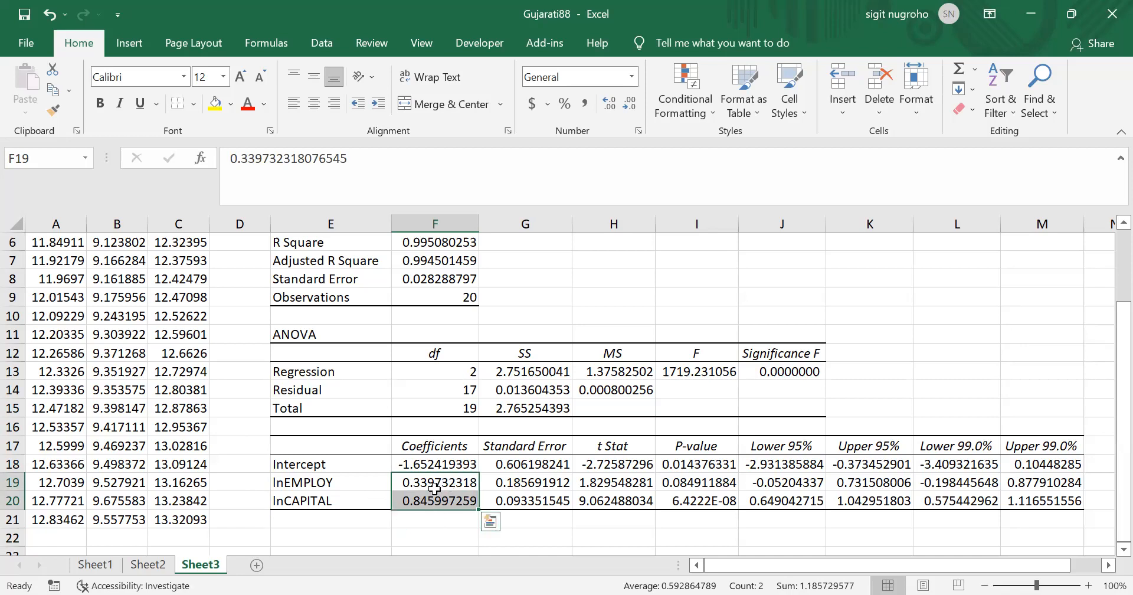
left_click(416, 499)
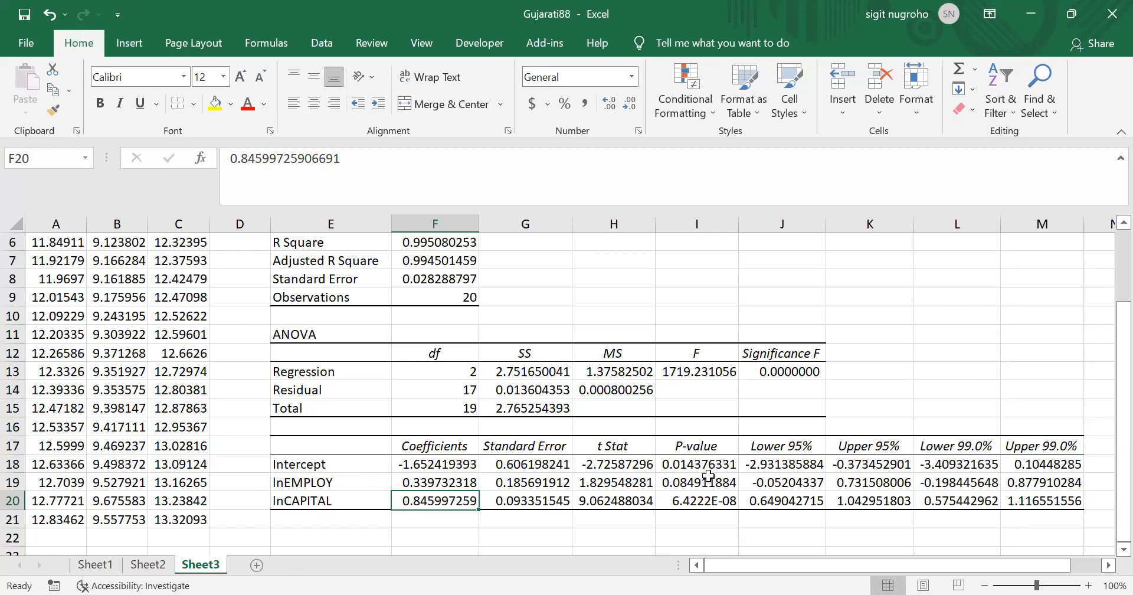
- Reduce the coefficient table's P-values in I18:I20 to three decimal places
left_click_drag(710, 465, 714, 493)
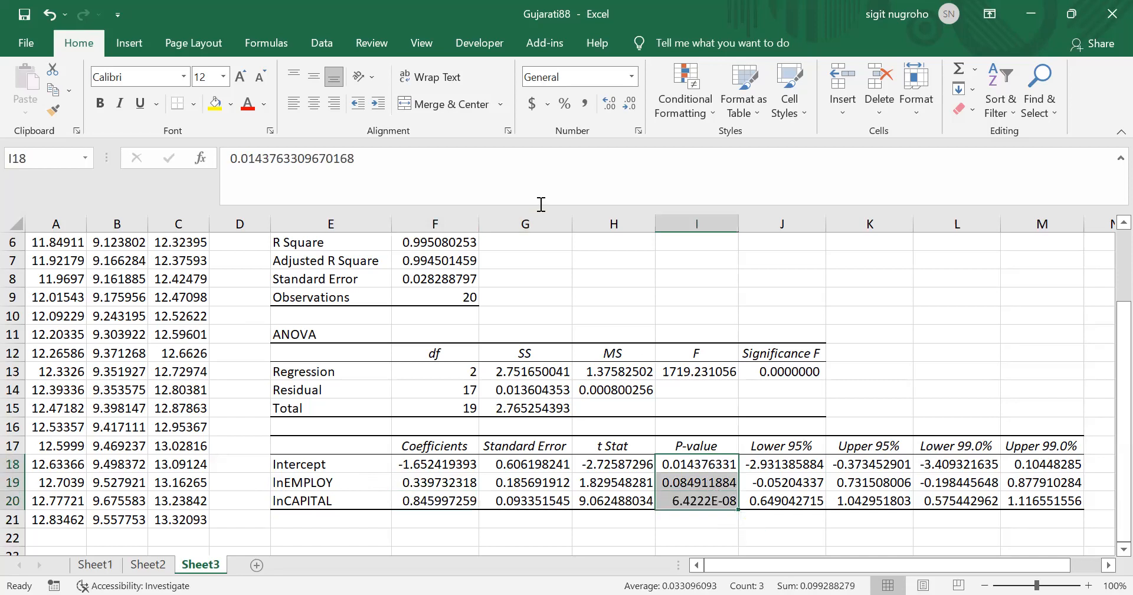
left_click(630, 107)
left_click(631, 106)
left_click(631, 107)
left_click(631, 106)
left_click(630, 107)
left_click(631, 106)
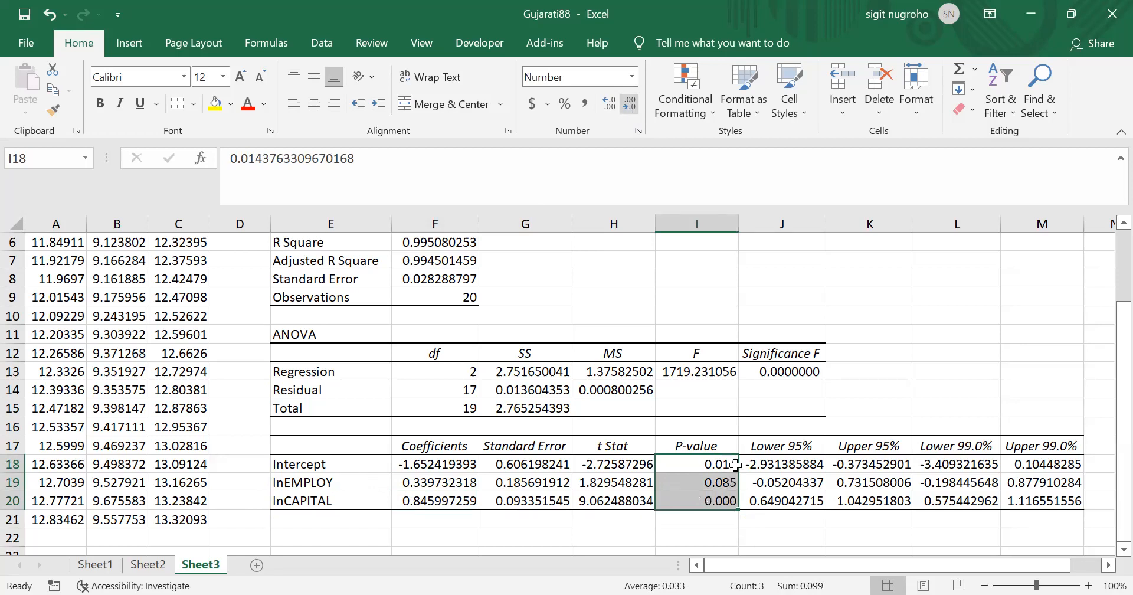
left_click(767, 519)
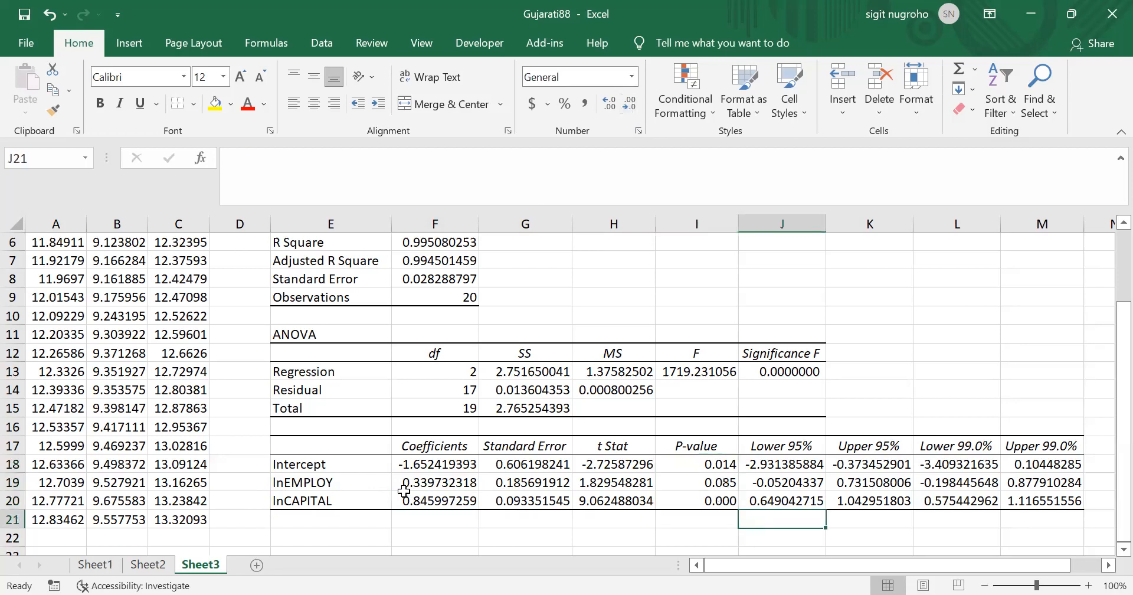
left_click(708, 484)
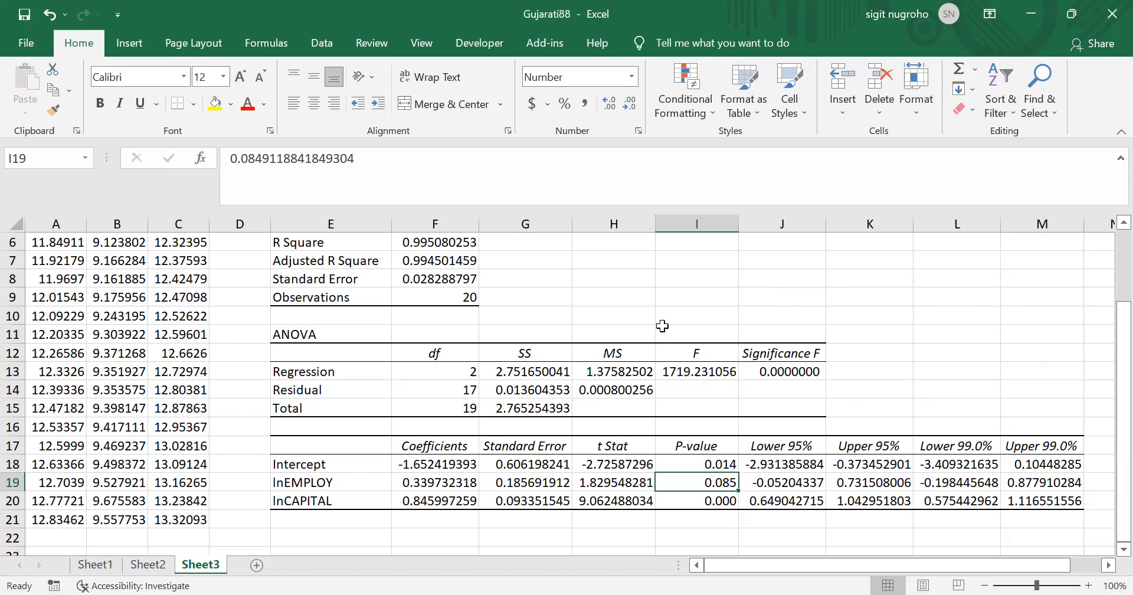
- Enter the notes "taraf nyata pengujian" in I7 and "peluang menolak H0 padahal H0 benar" in I8
left_click(700, 263)
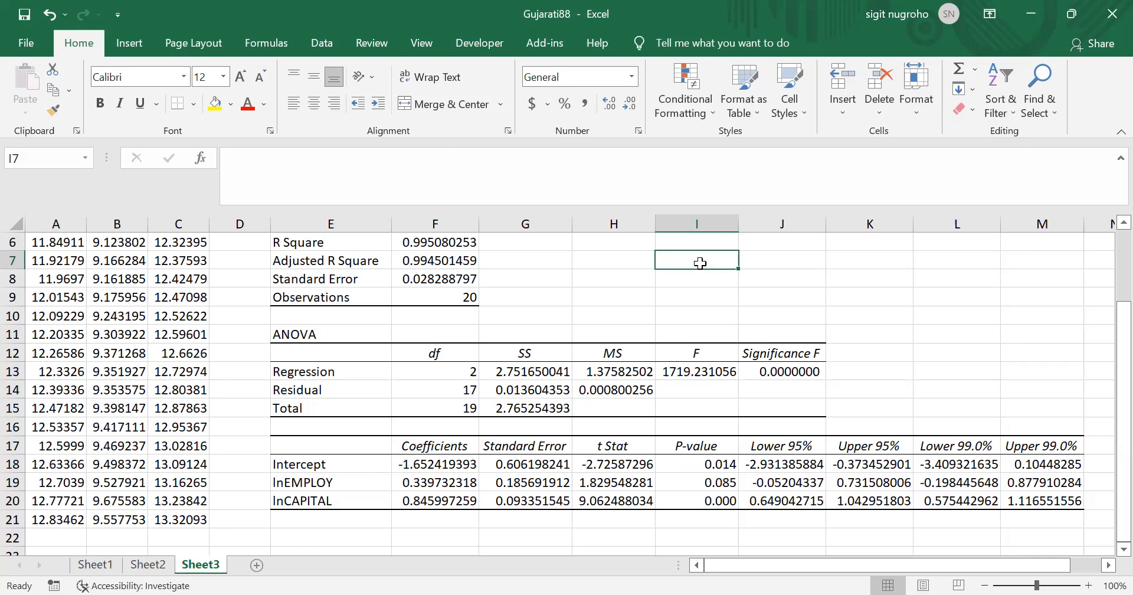
type("tara")
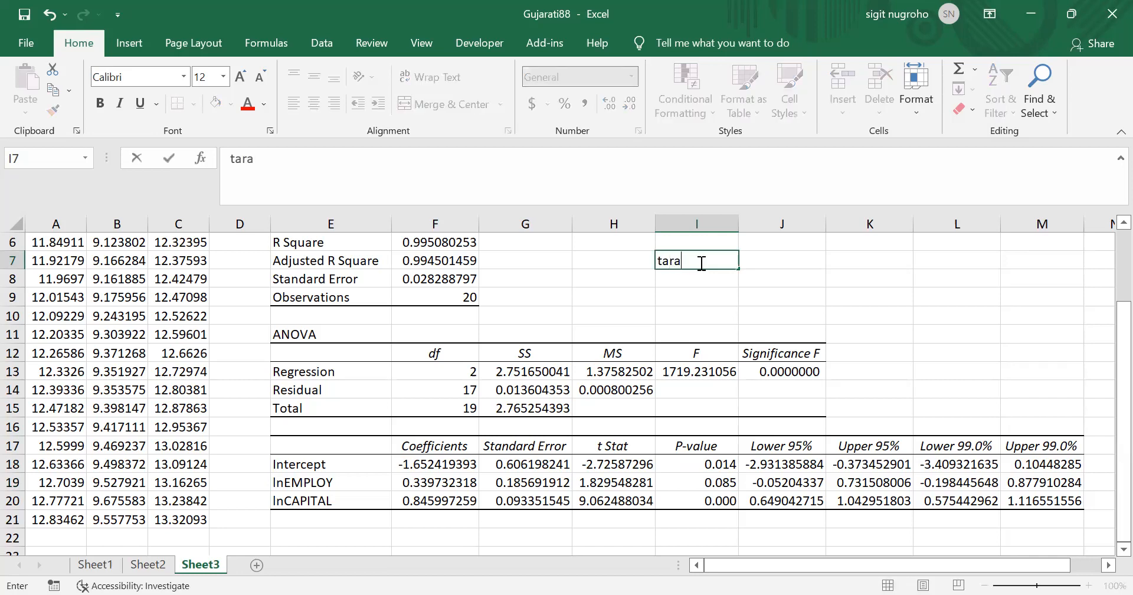
type("f nyata pengujian")
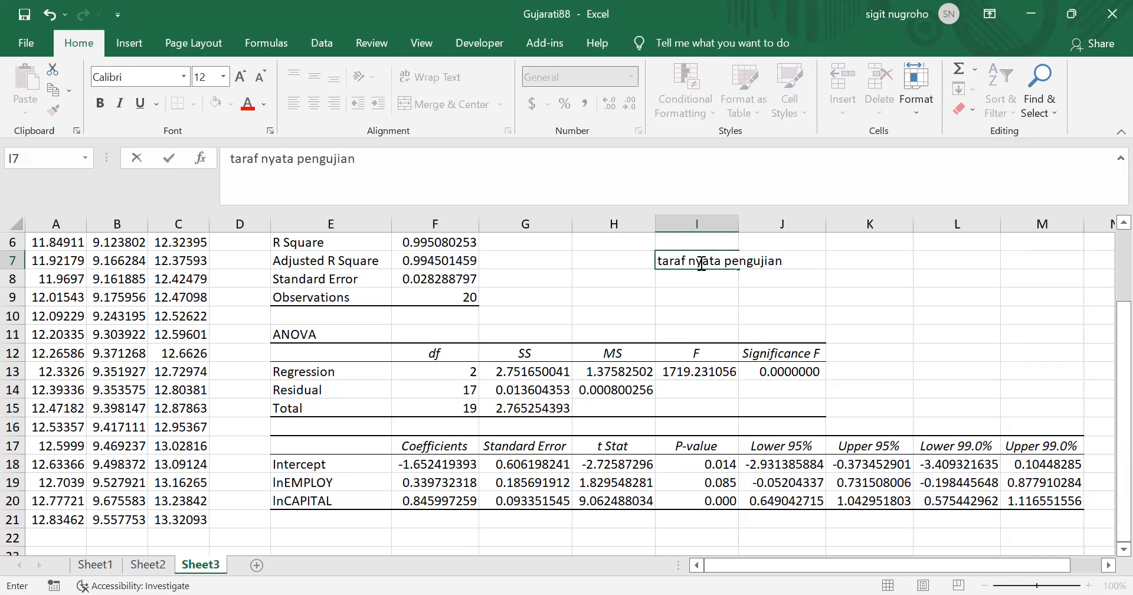
key("Return")
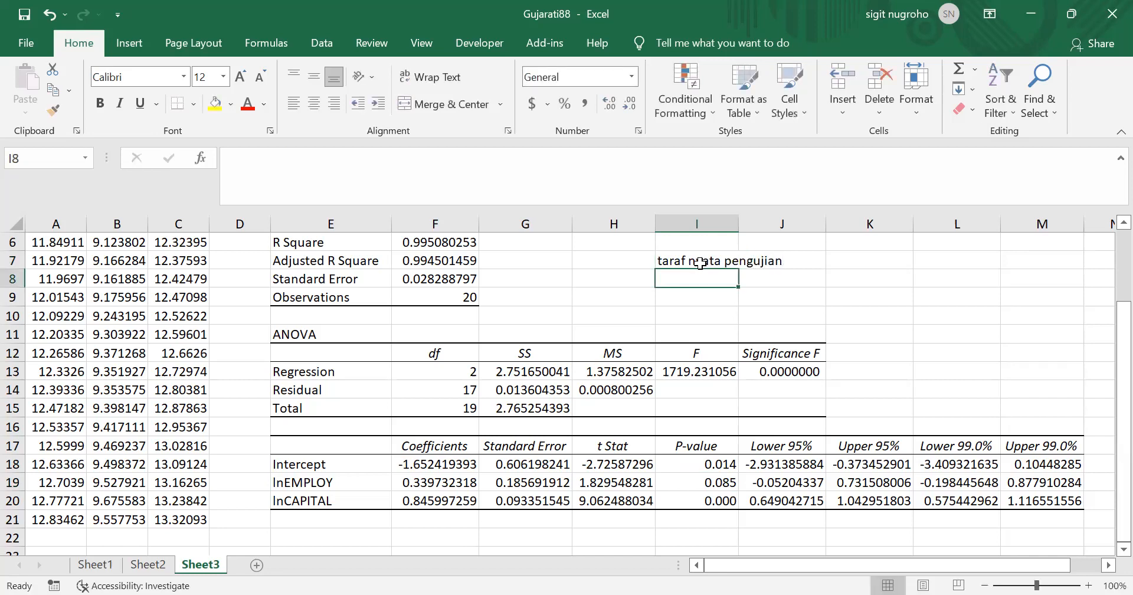
type("peluan")
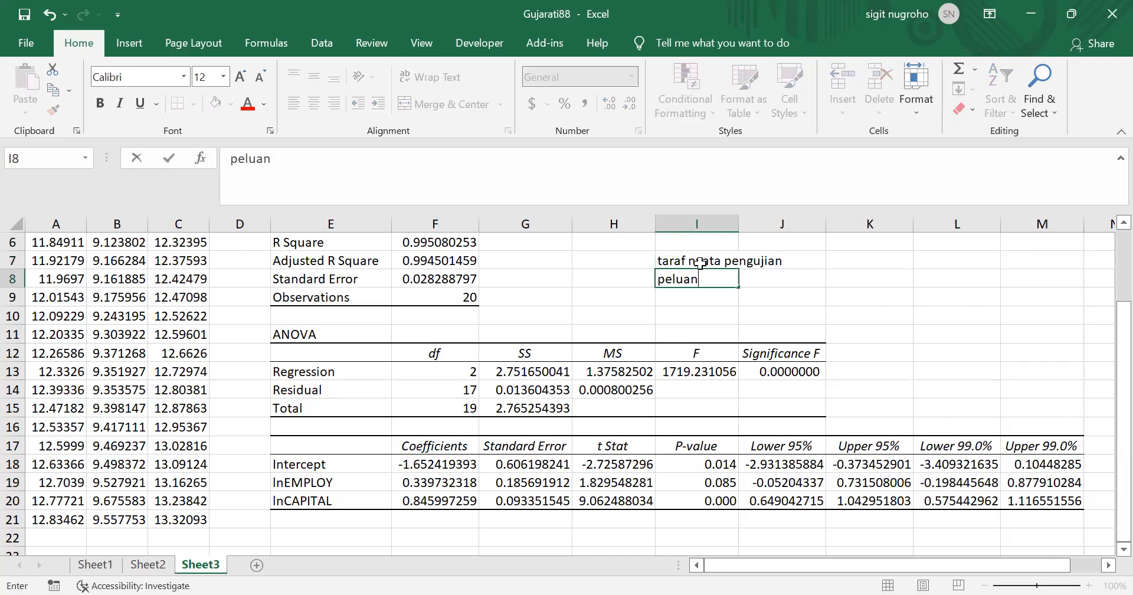
type("g menolak H")
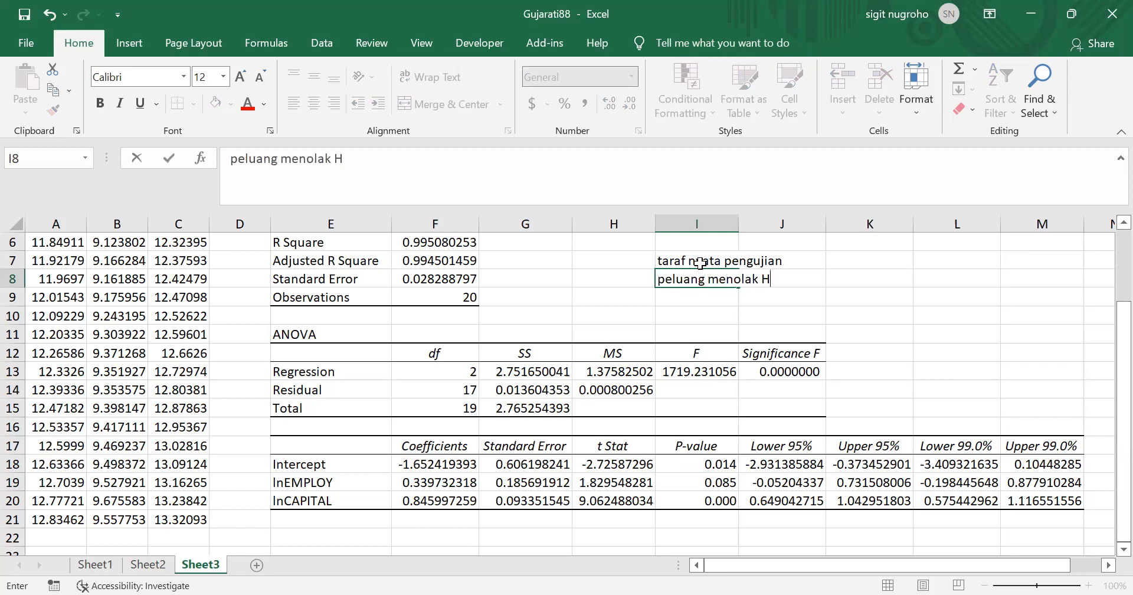
type("0 padahal H0 benar")
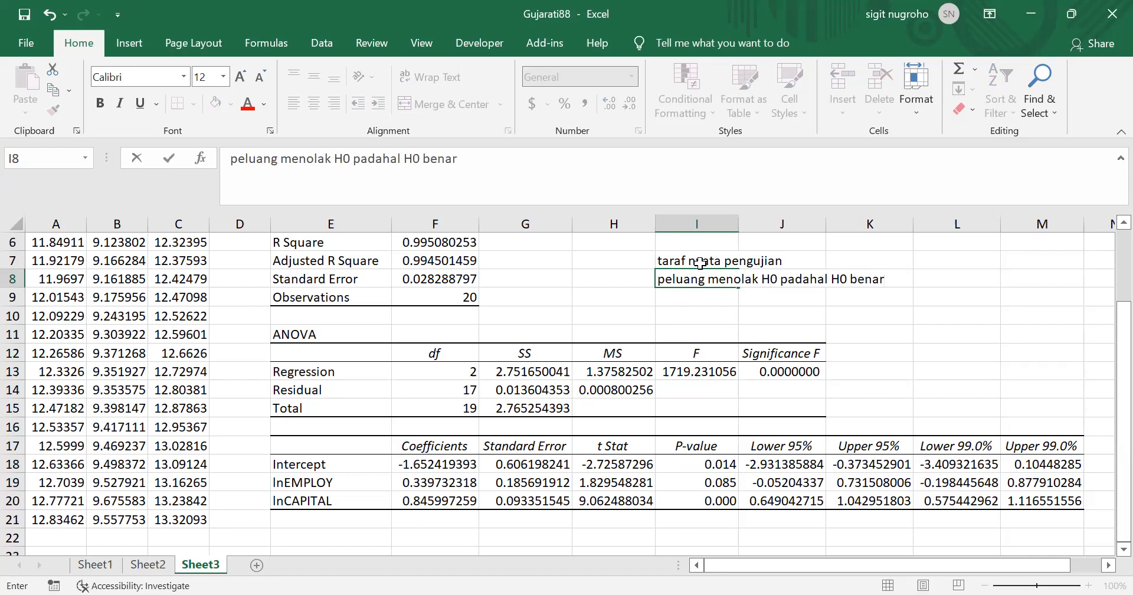
key("Return")
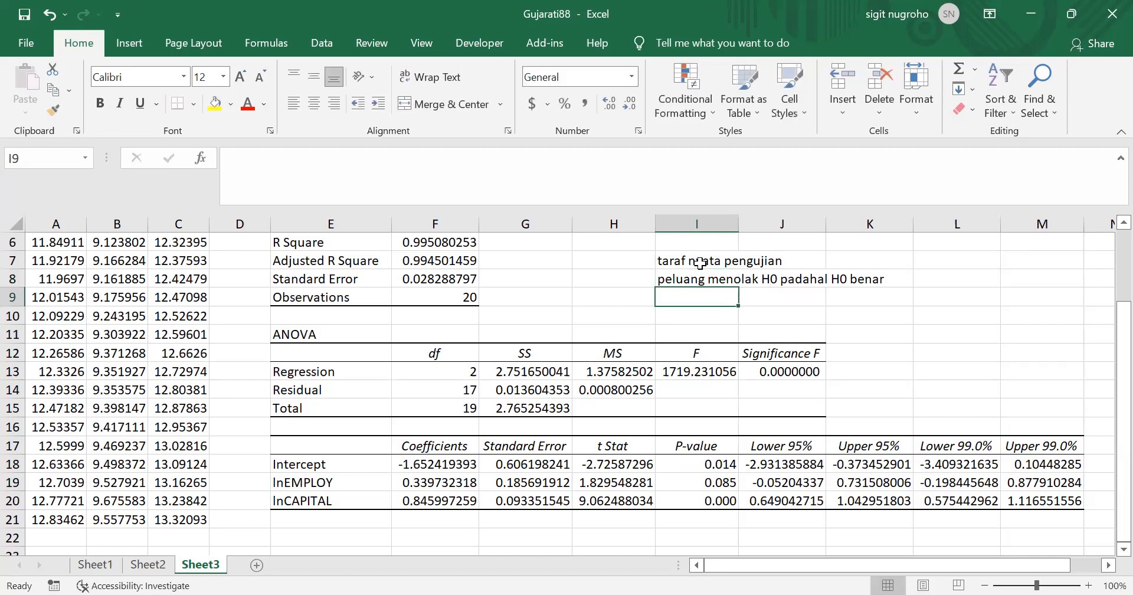
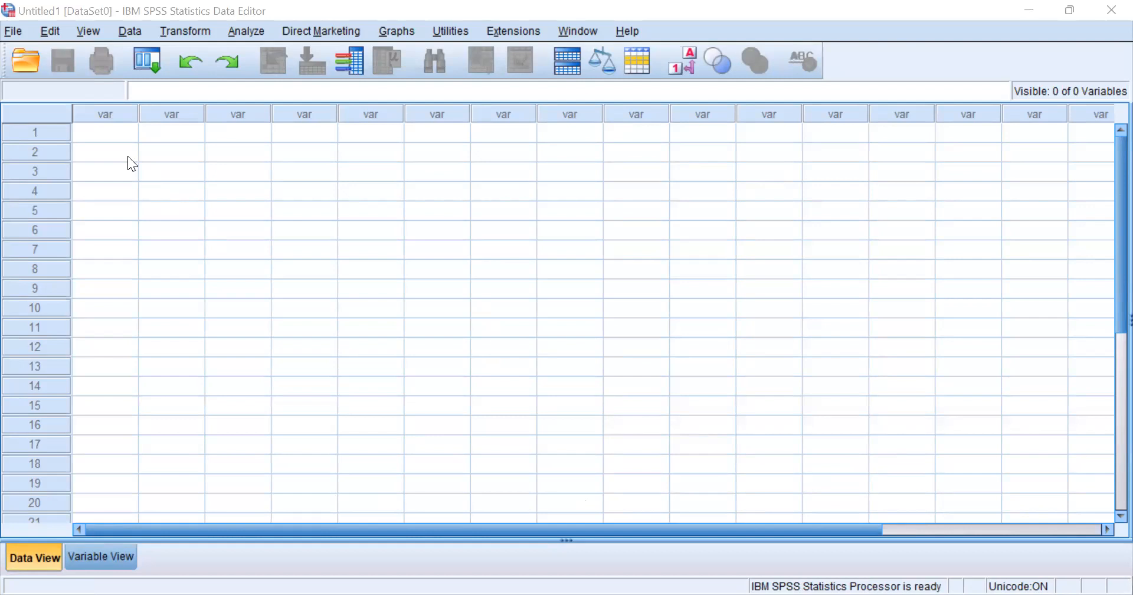
- Switch to SPSS Statistics and try to open the recently used data file D:\Excel\Gujarati88.xlsx, continuing despite it being in use
left_click(101, 131)
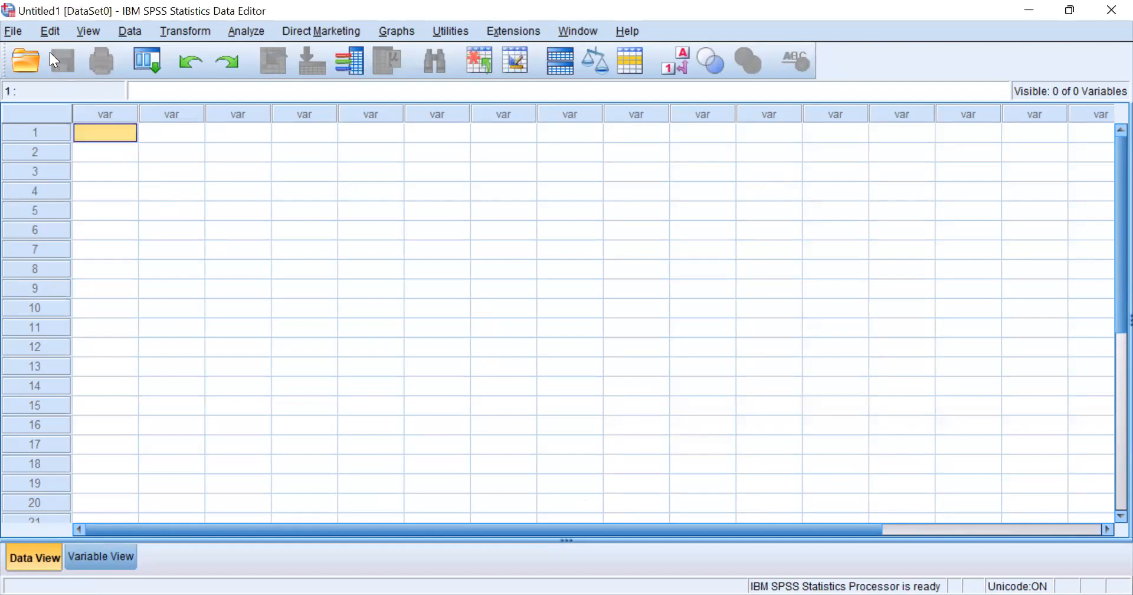
left_click(13, 32)
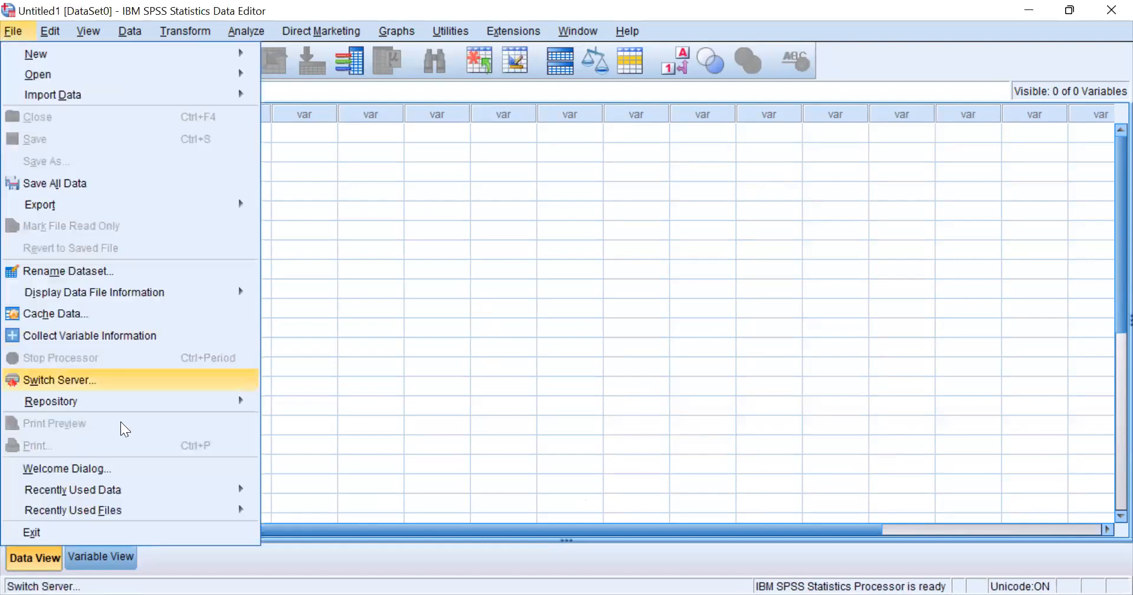
mouse_move(142, 492)
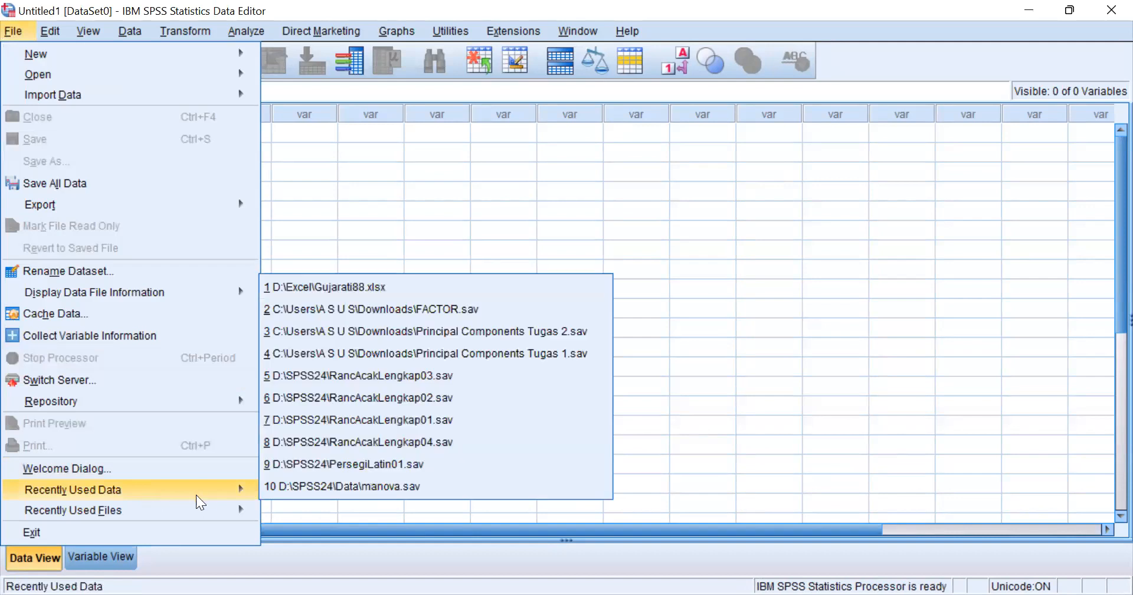
left_click(354, 286)
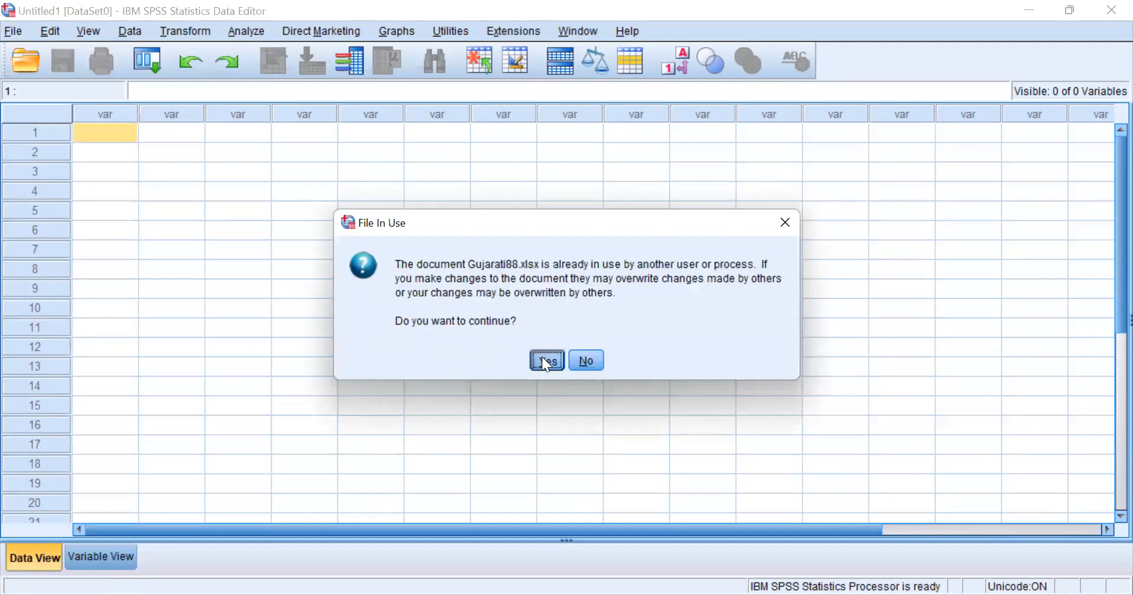
left_click(546, 361)
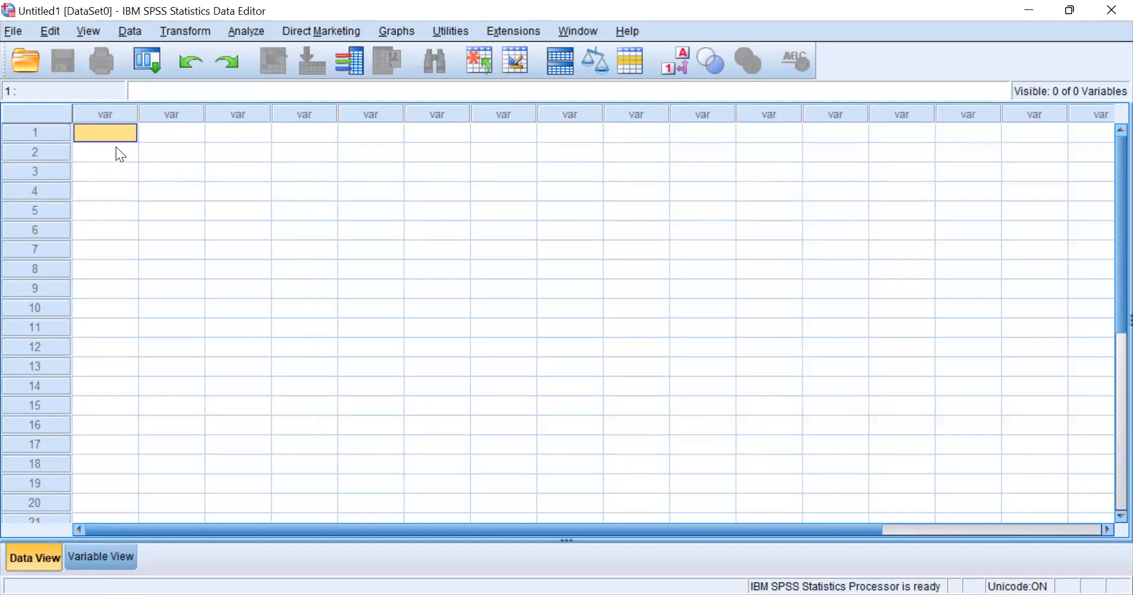
left_click(14, 33)
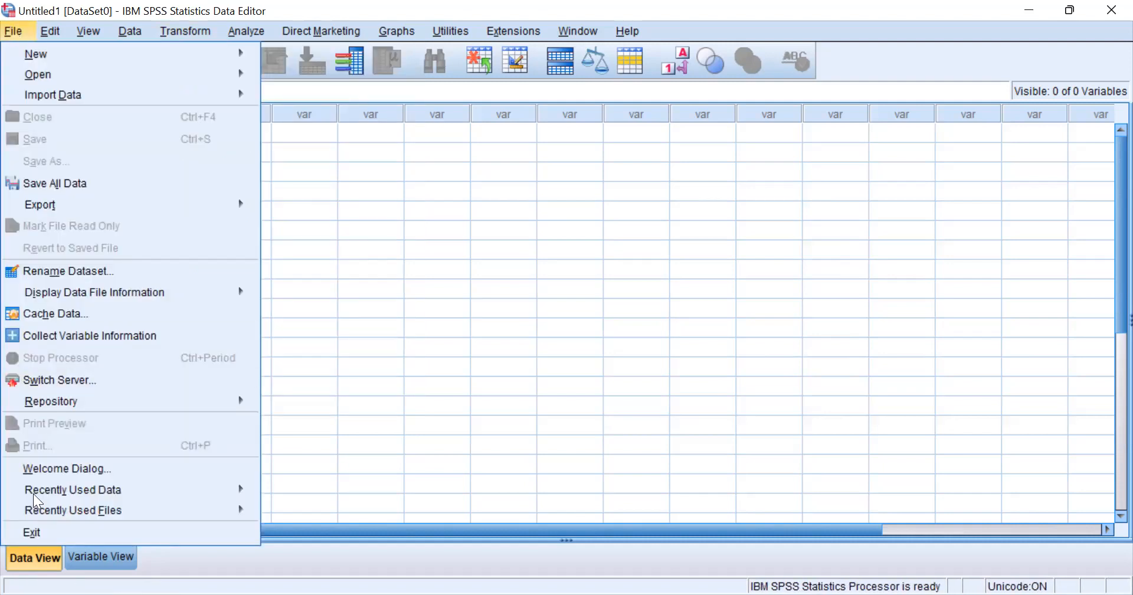
mouse_move(207, 495)
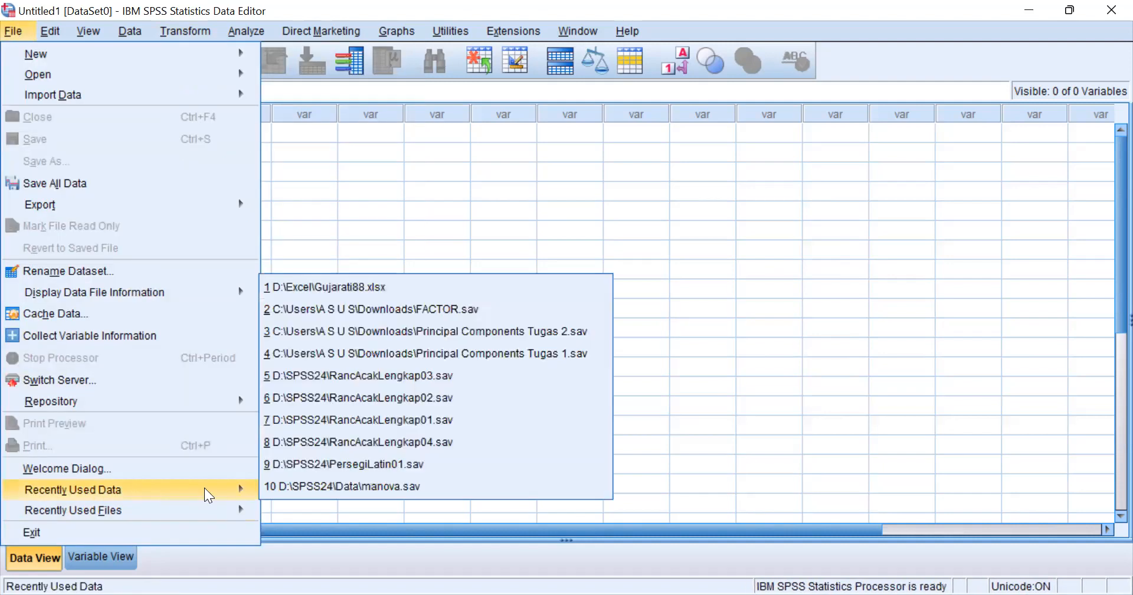
left_click(339, 288)
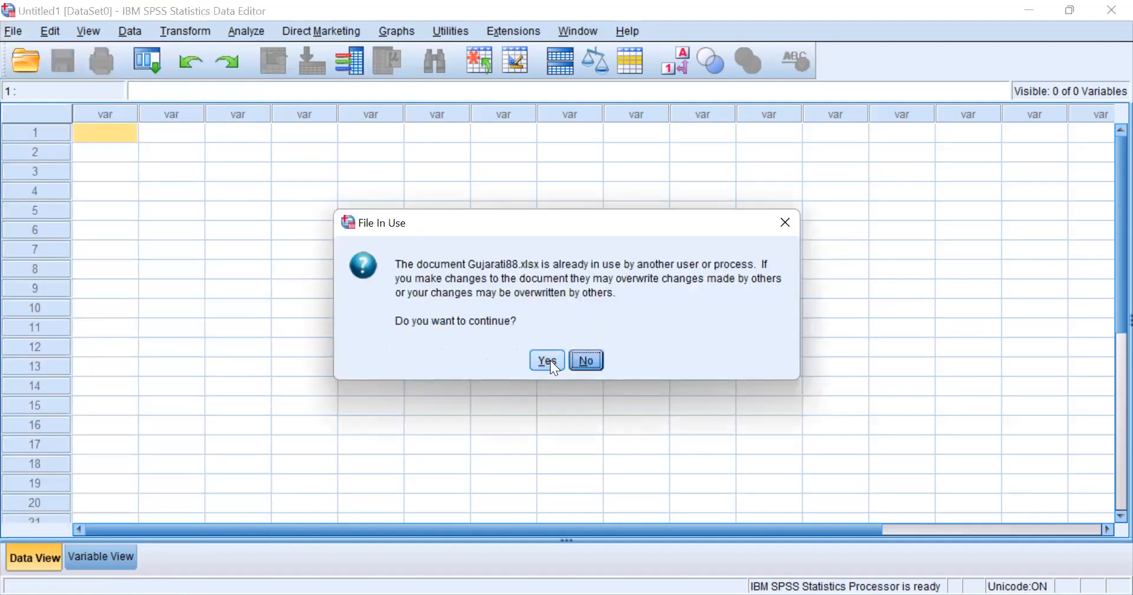
left_click(587, 360)
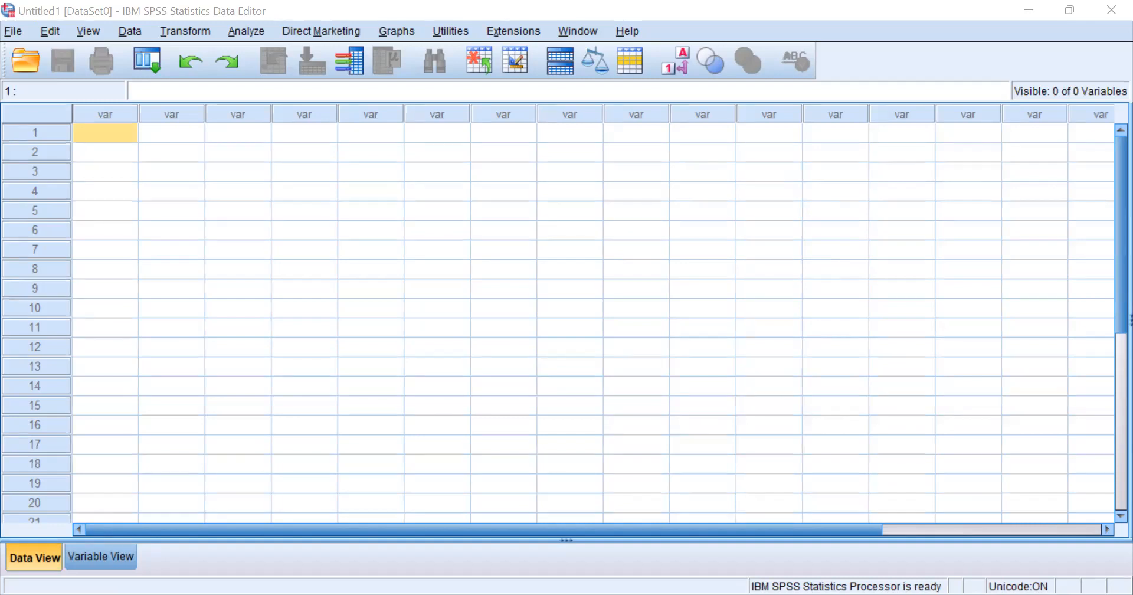
left_click(16, 106)
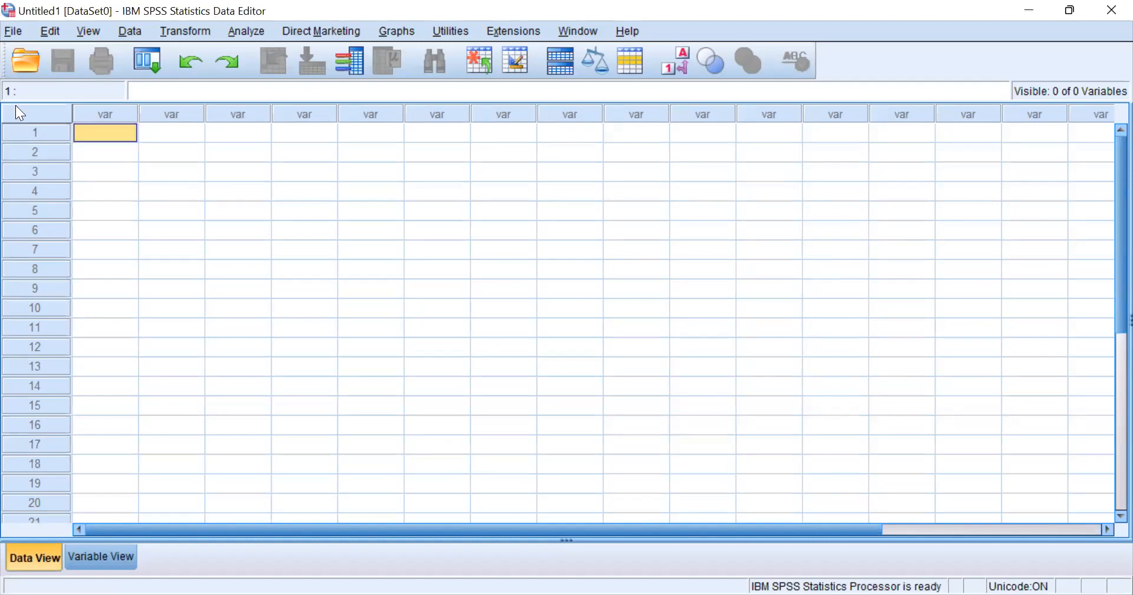
left_click(26, 62)
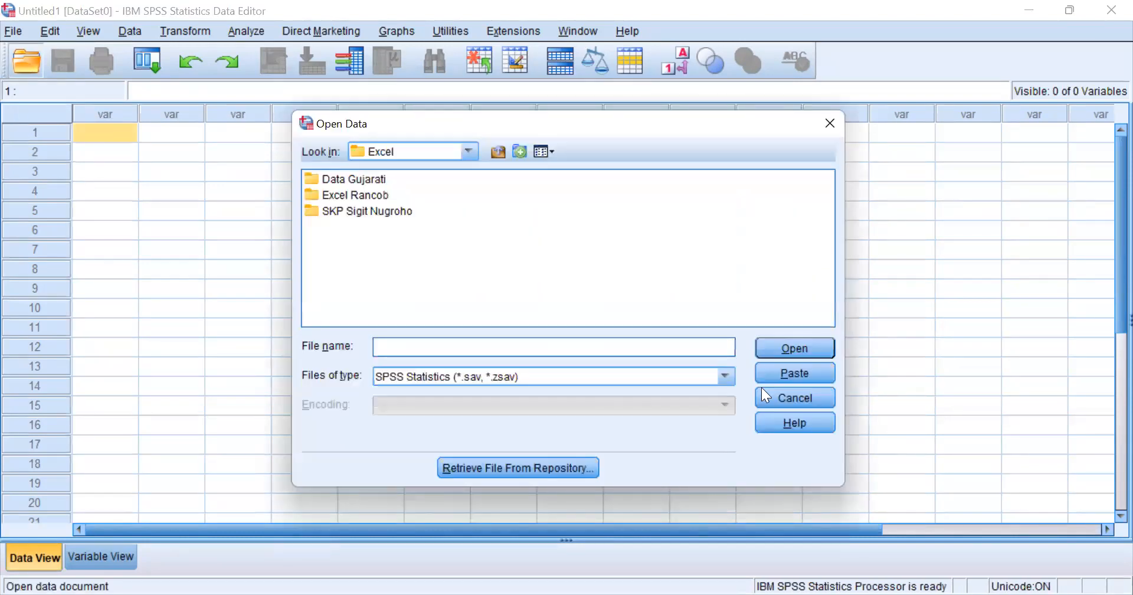
left_click(798, 393)
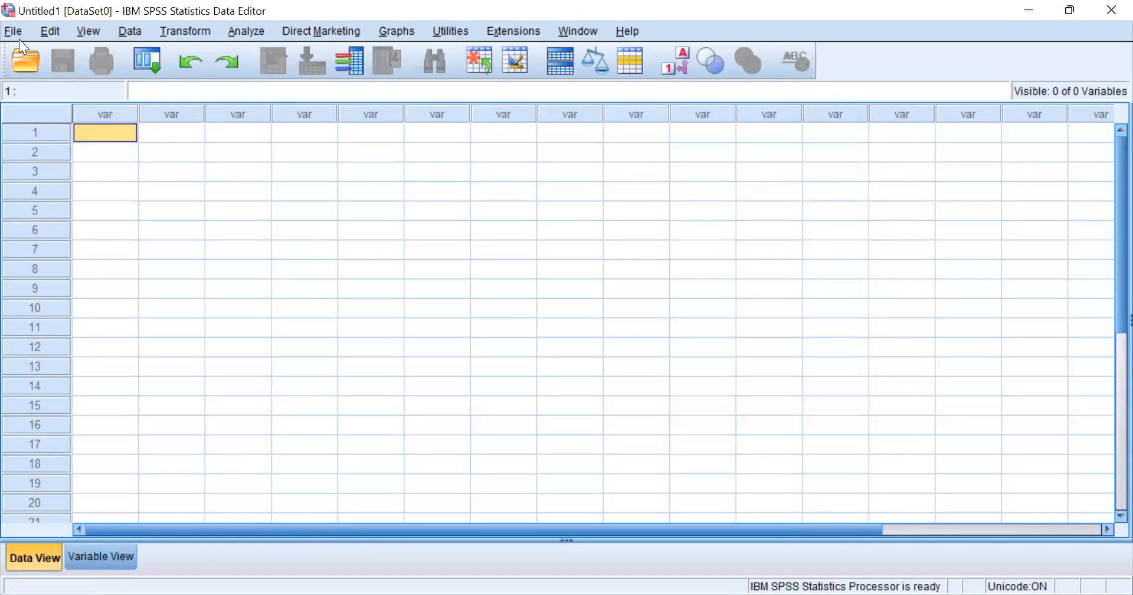
- Import Sheet1 of the Excel workbook D:\Gujaratiaja.xlsx, reading variable names from the first row of data
left_click(12, 32)
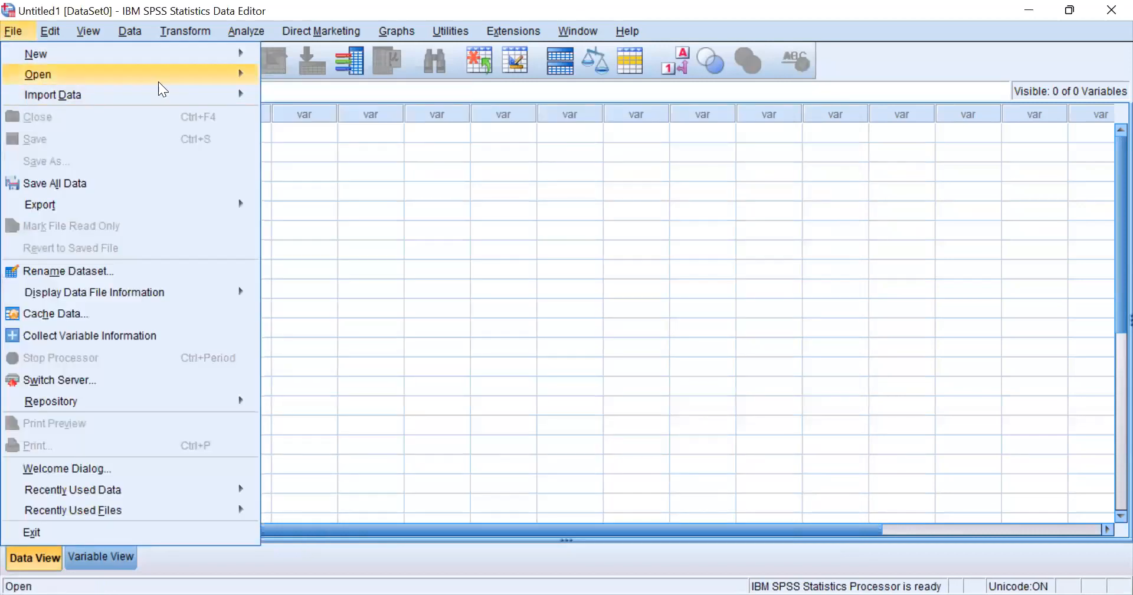
mouse_move(207, 102)
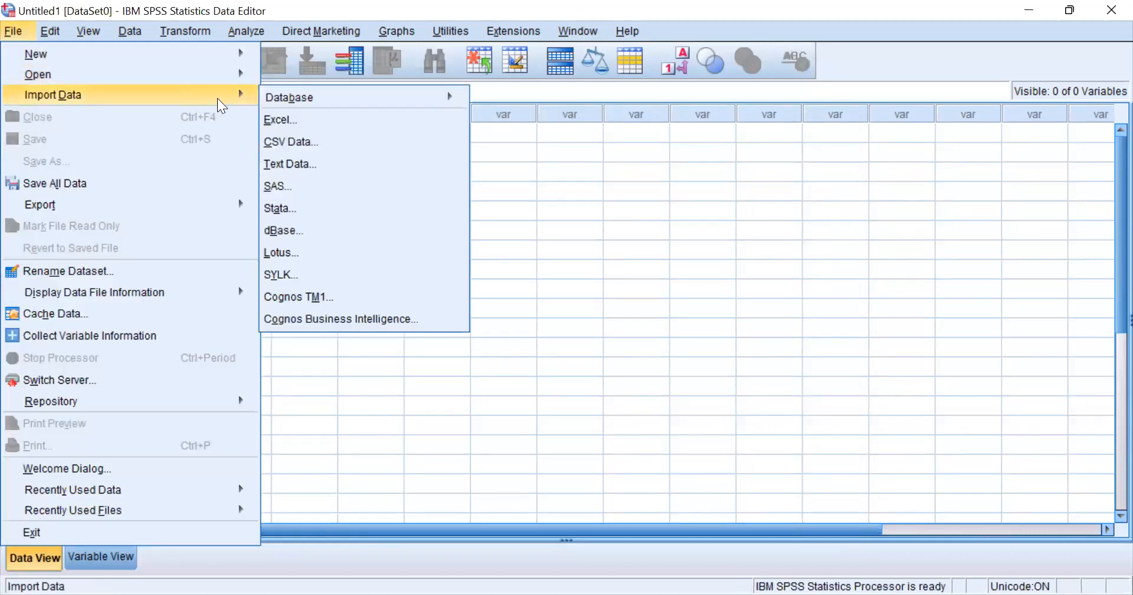
left_click(276, 119)
left_click(468, 152)
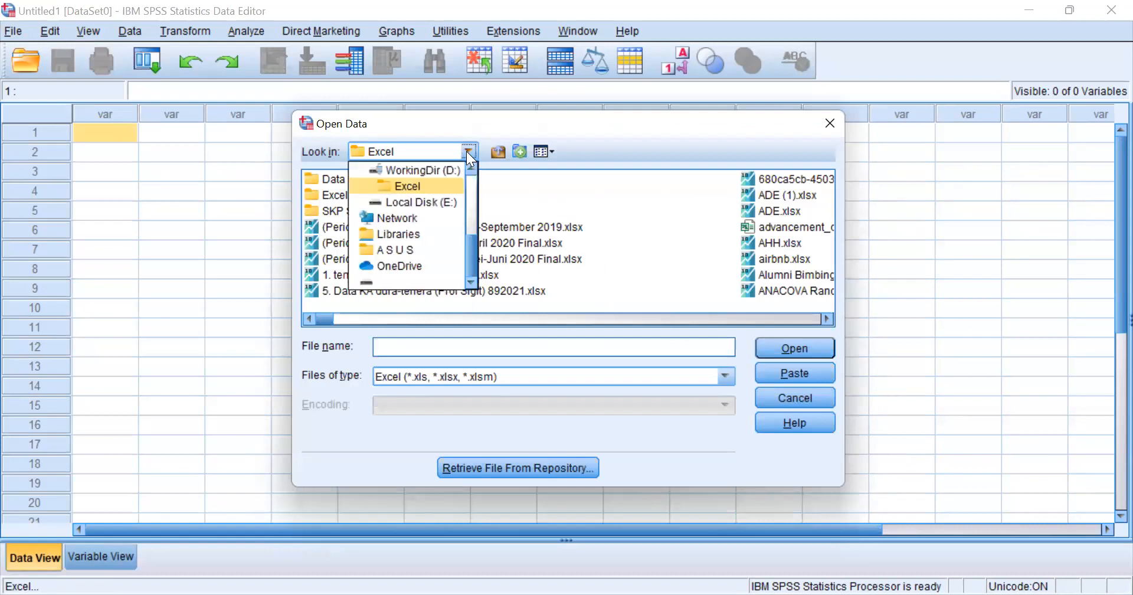
left_click(443, 169)
left_click(797, 315)
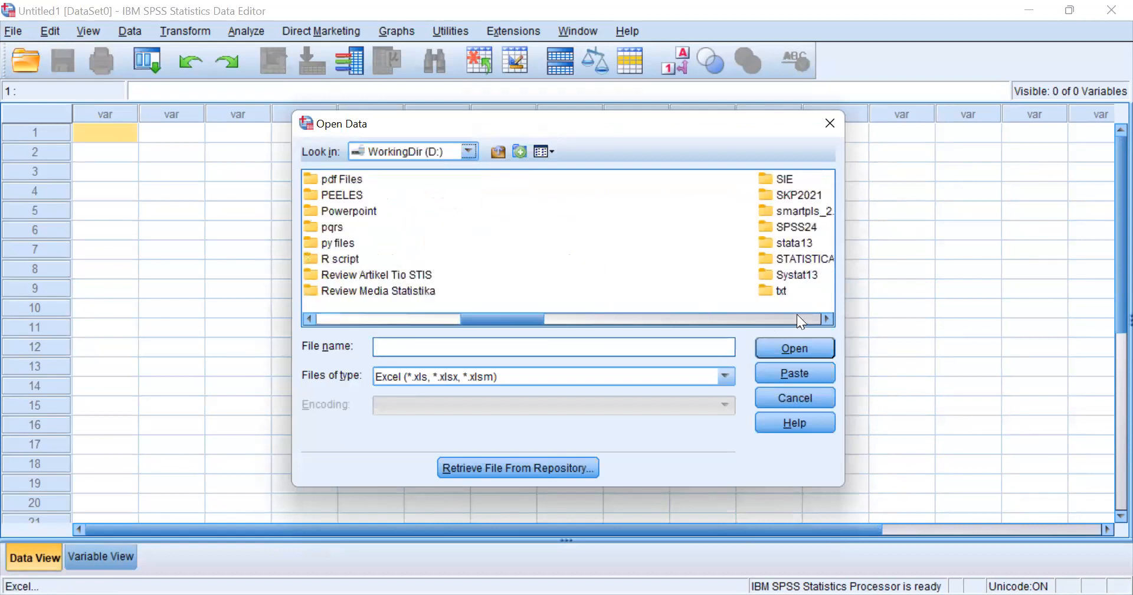
left_click(365, 319)
left_click(364, 319)
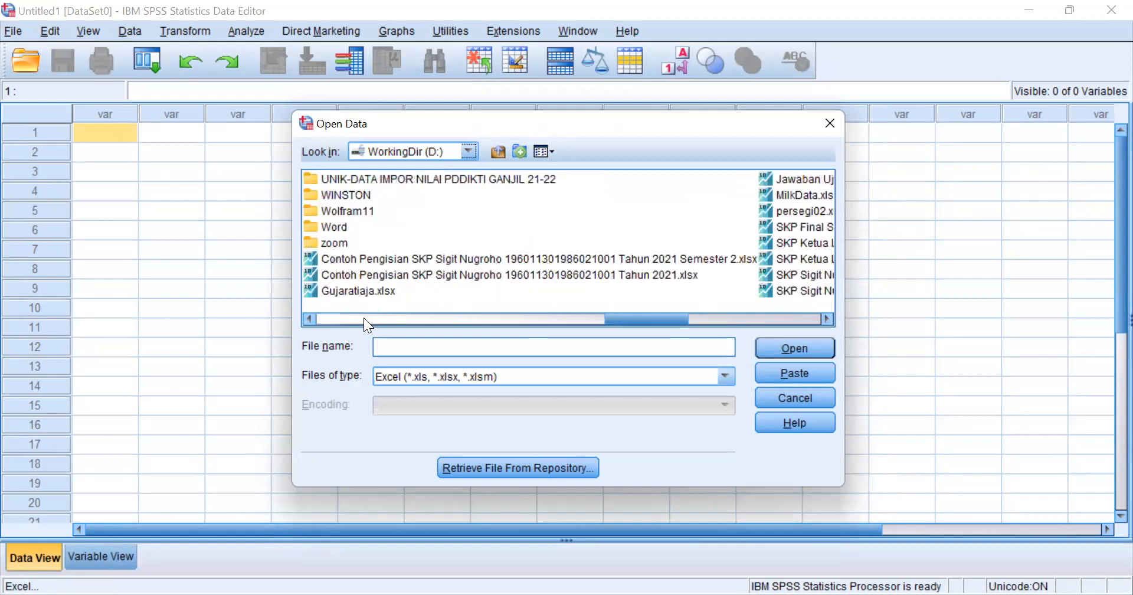
left_click(347, 291)
left_click(797, 343)
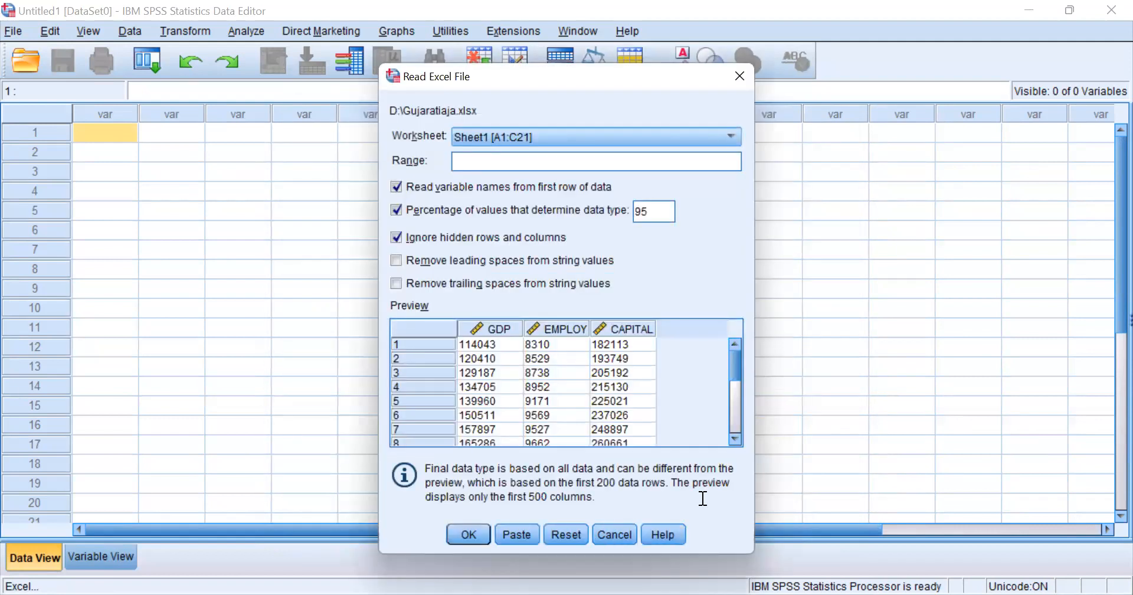
key("Return")
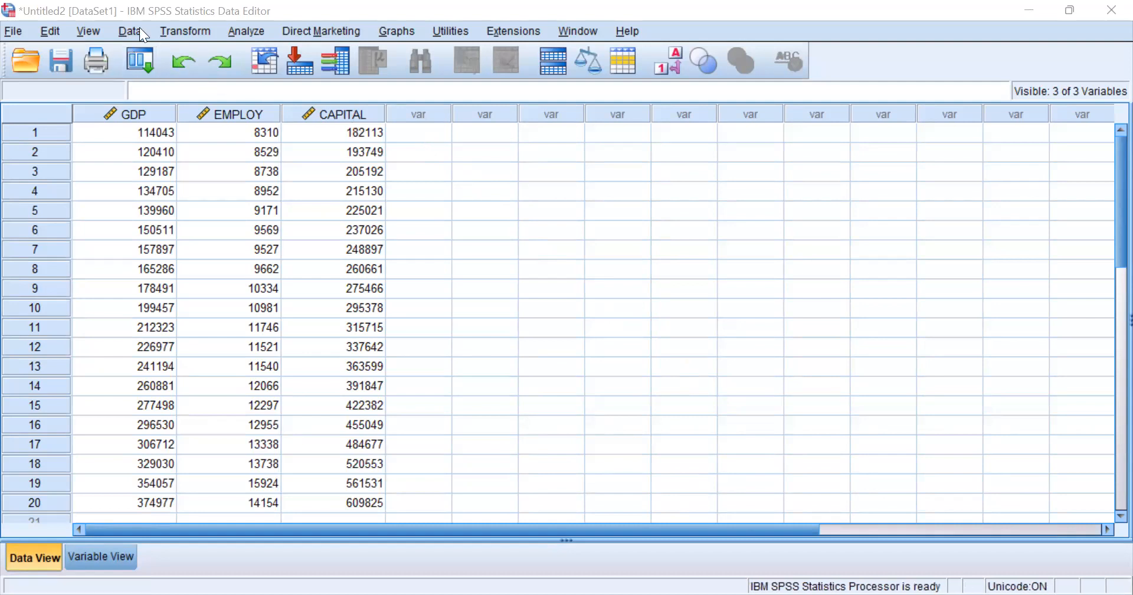
- Compute a new variable lnGDP as ln(GDP) and return to the data
left_click(177, 28)
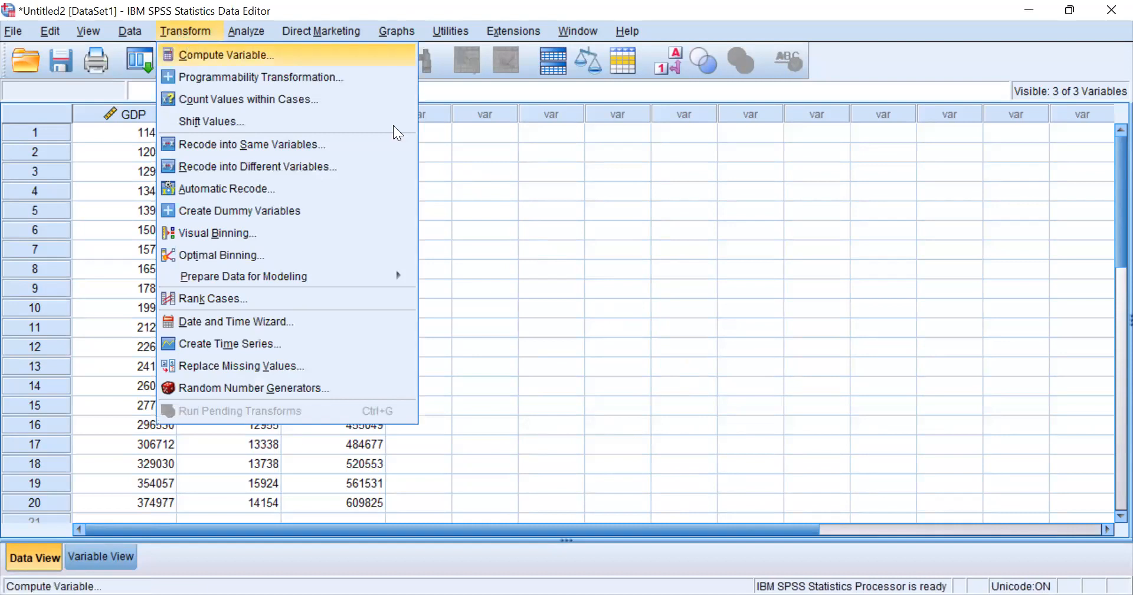
key("Return")
type("ln")
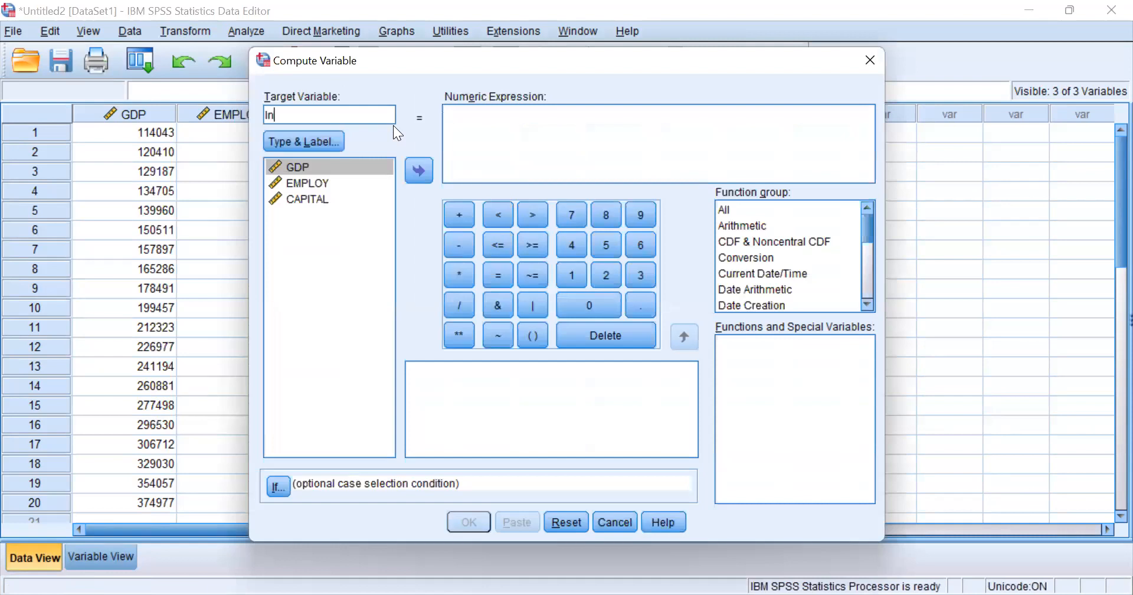
type("GDP")
left_click(479, 127)
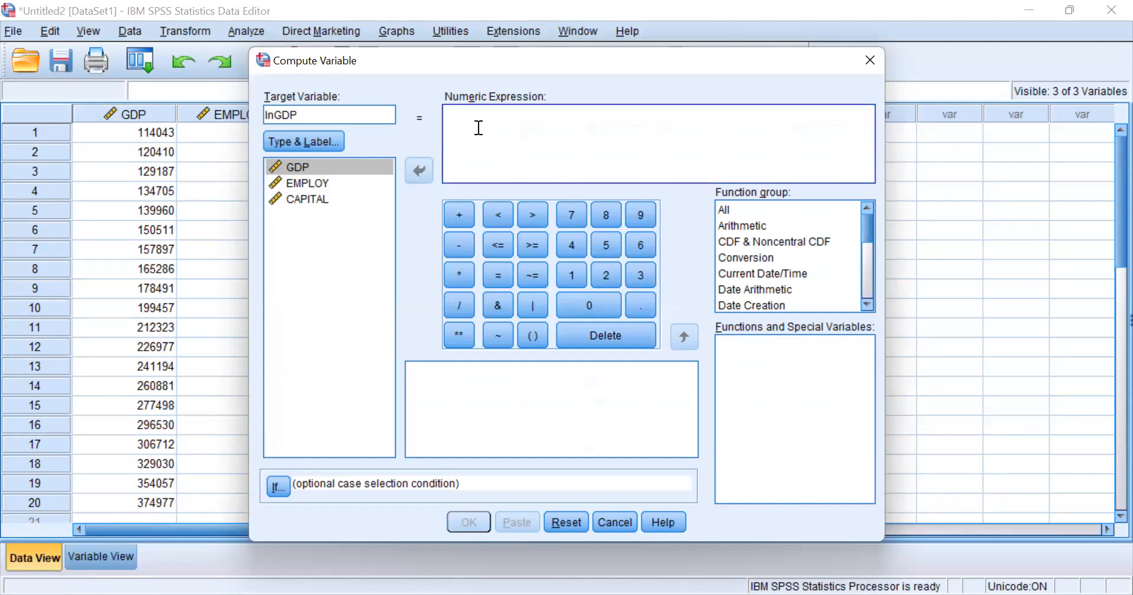
type("ln(")
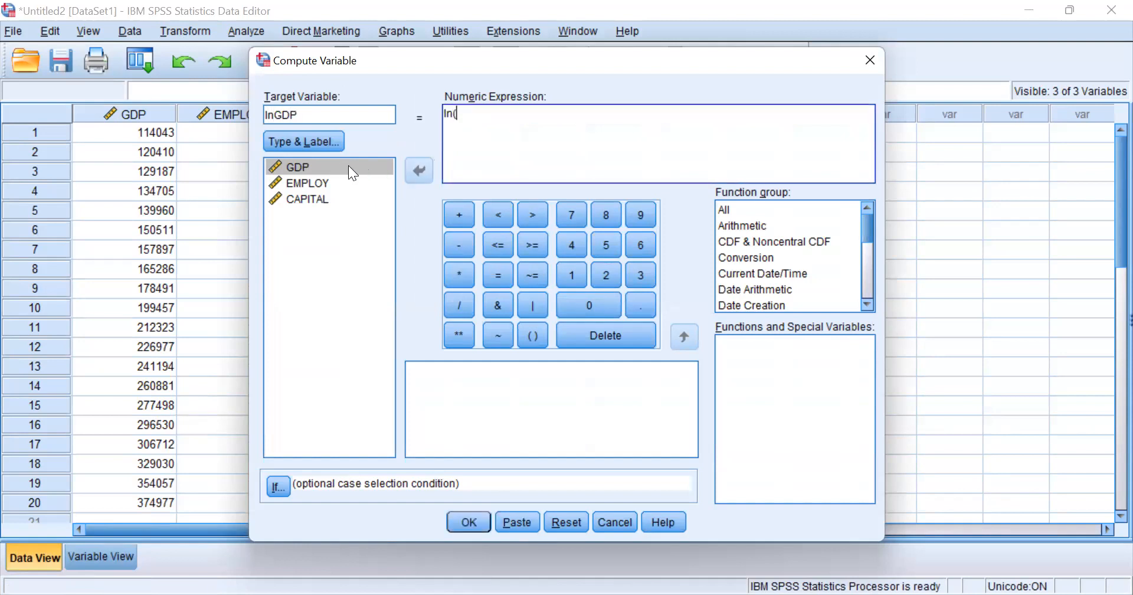
left_click(335, 169)
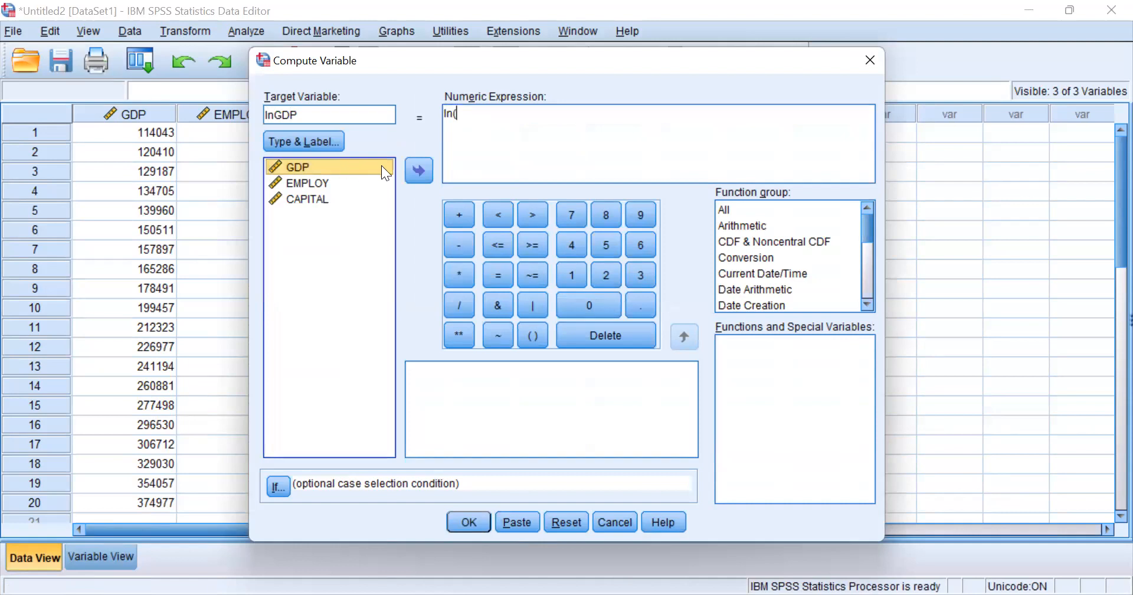
left_click(423, 166)
type(")")
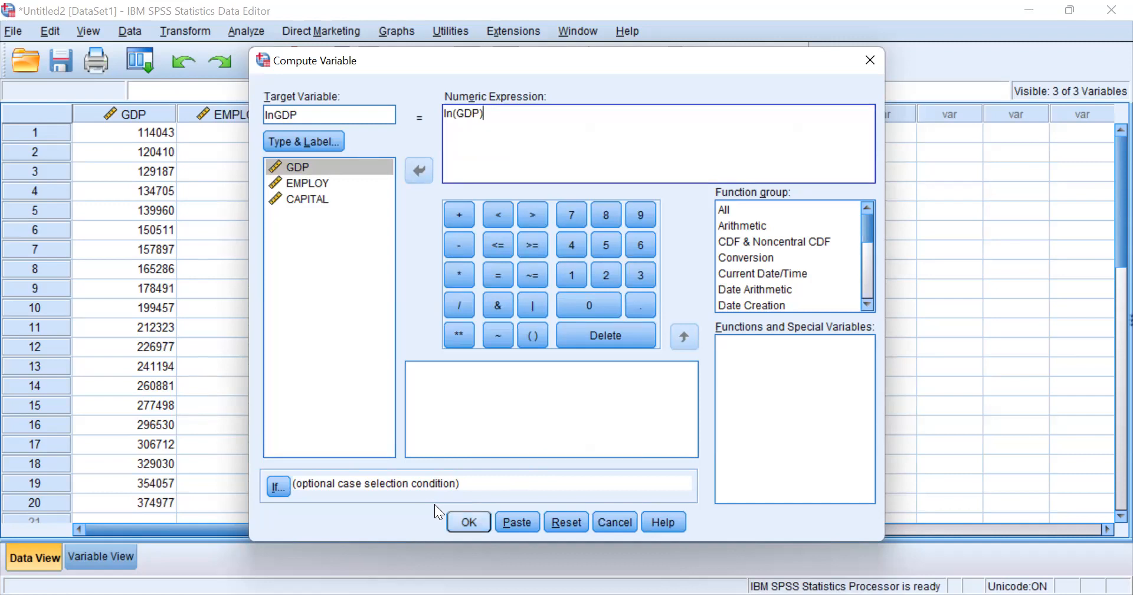
left_click(466, 522)
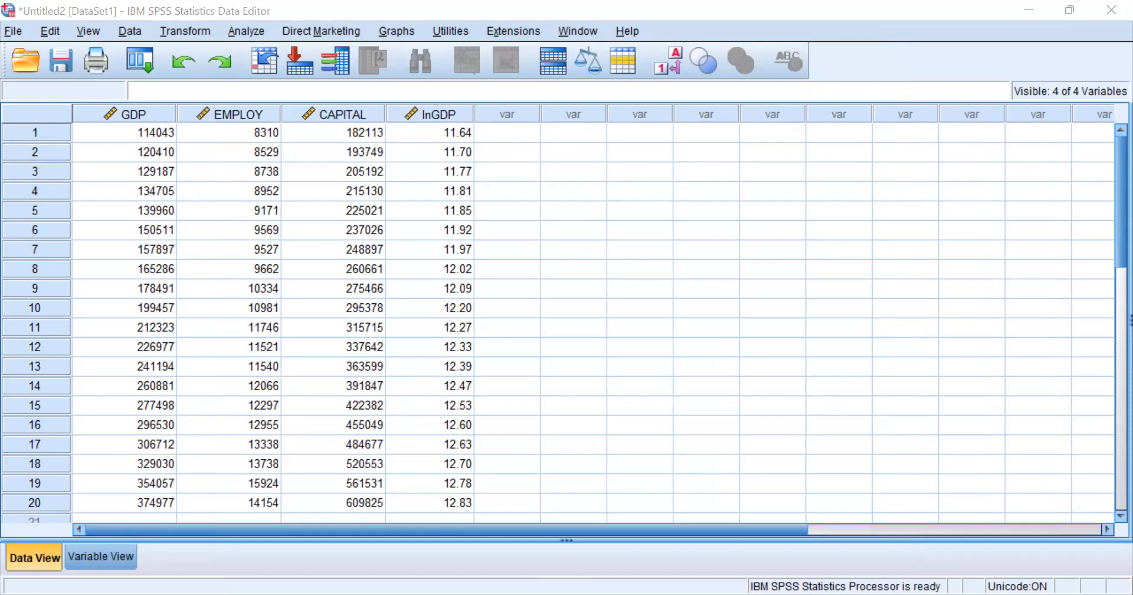
left_click(367, 478)
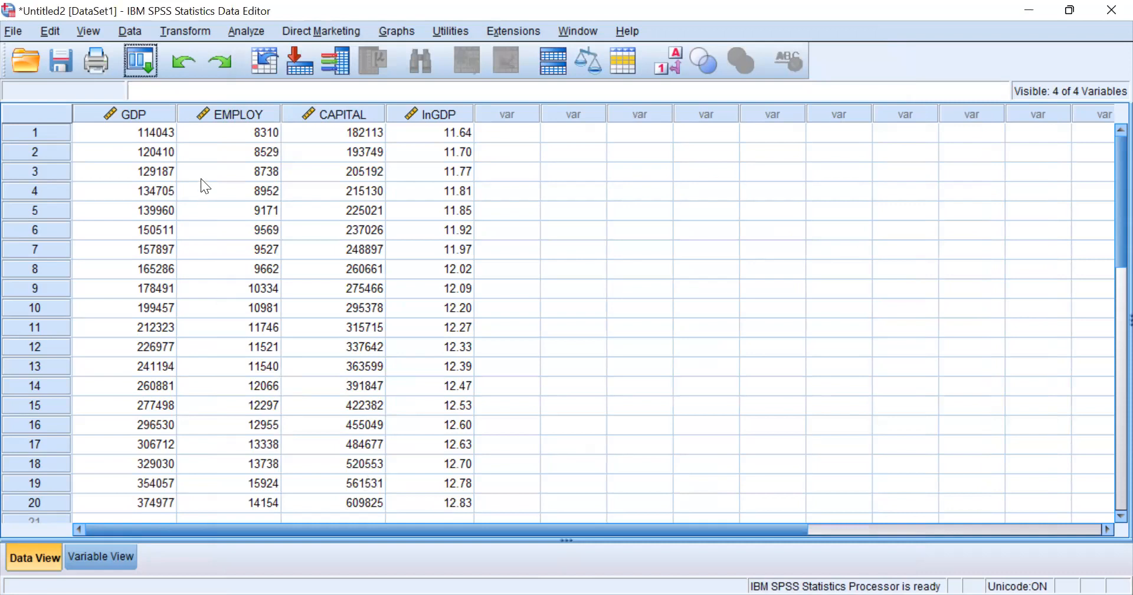
- Compute a new variable lnEMPLOY with the numeric expression ln(EMPLOY)
left_click(184, 31)
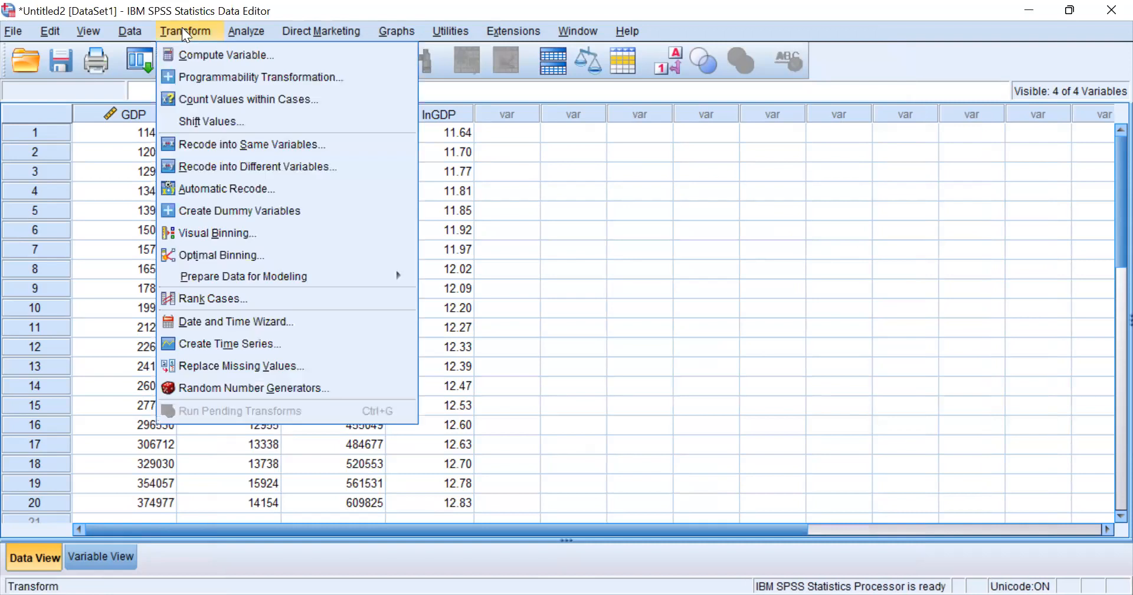
left_click(189, 54)
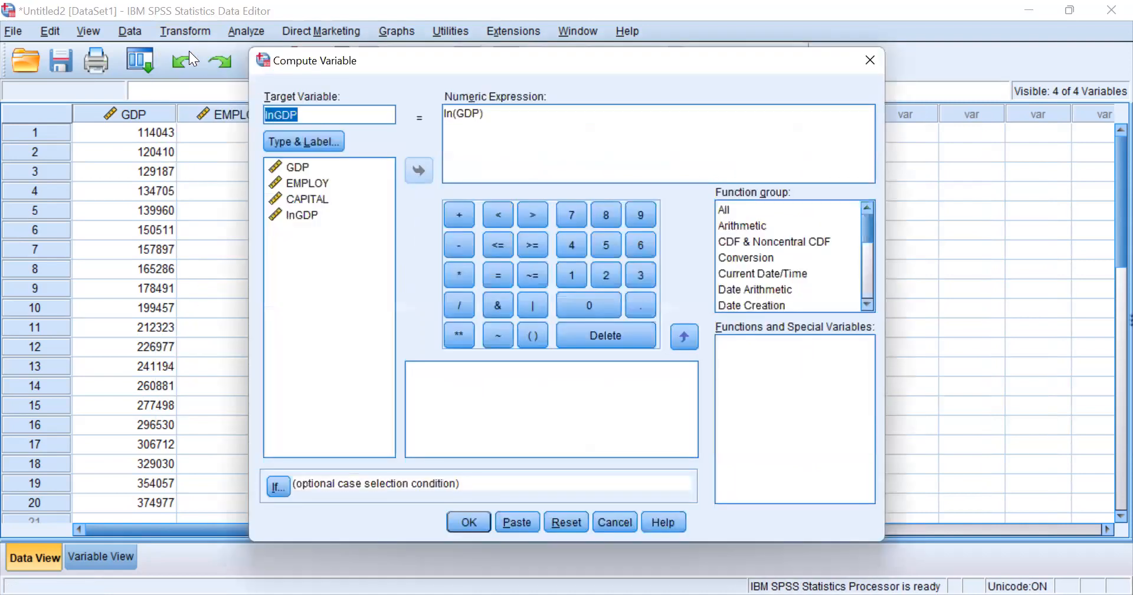
left_click(325, 118)
key("BackSpace")
key("BackSpace")
key("BackSpace")
type("EMPLOY")
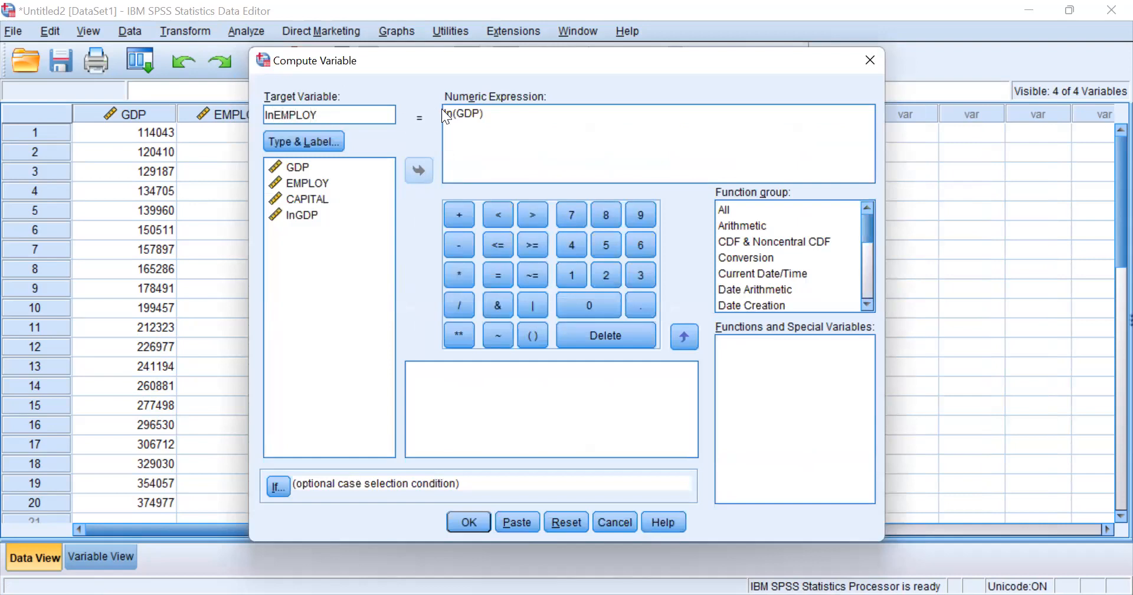
left_click(478, 113)
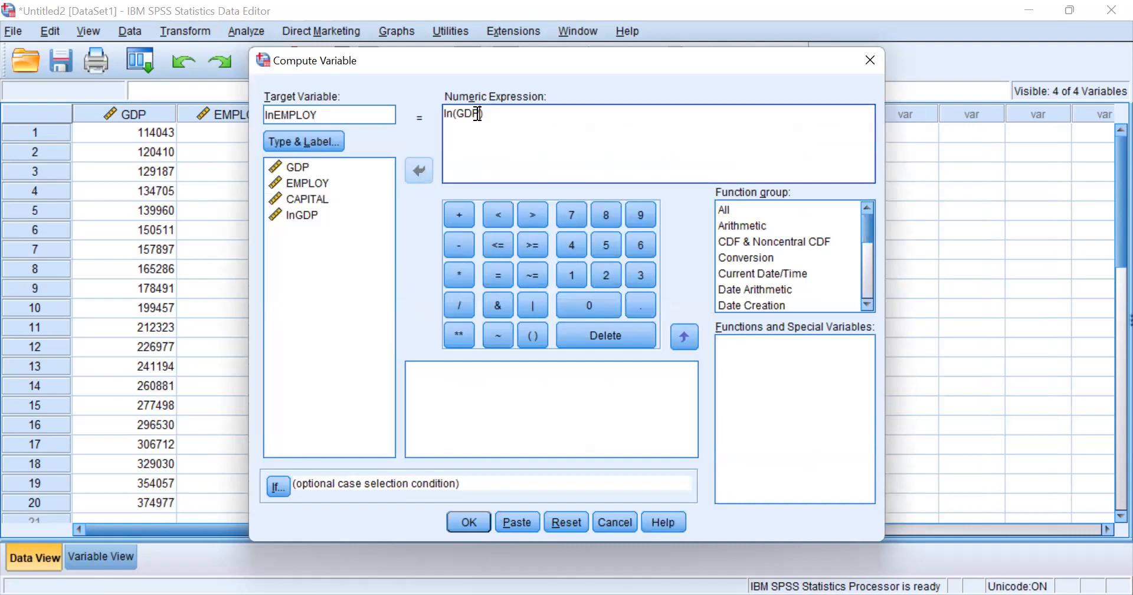
key("BackSpace")
key("BackSpace")
key("BackSpace")
left_click(354, 179)
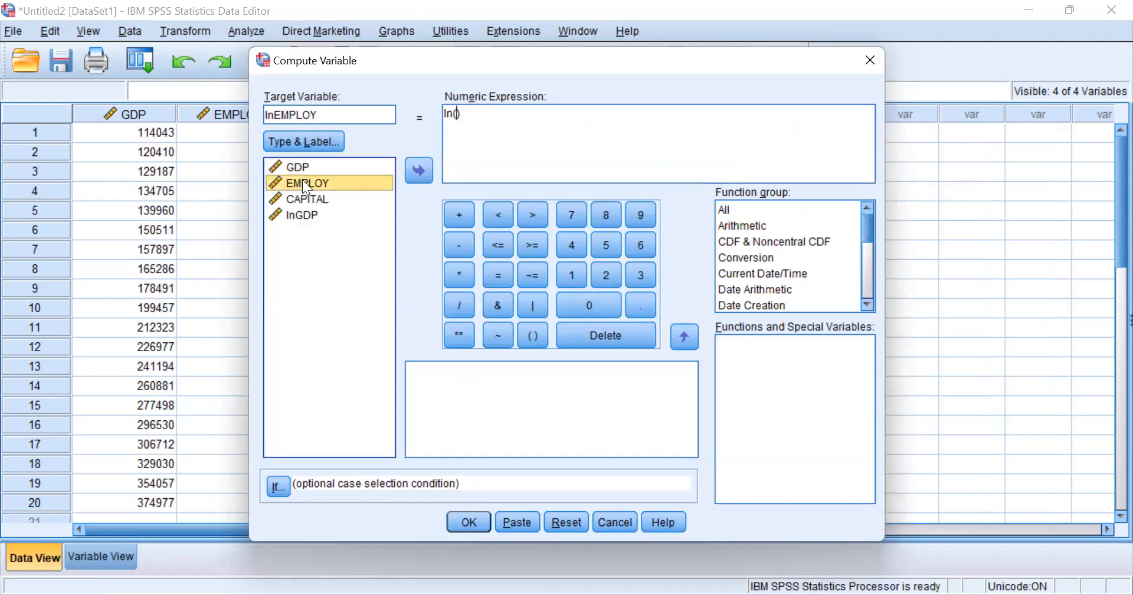
left_click(422, 170)
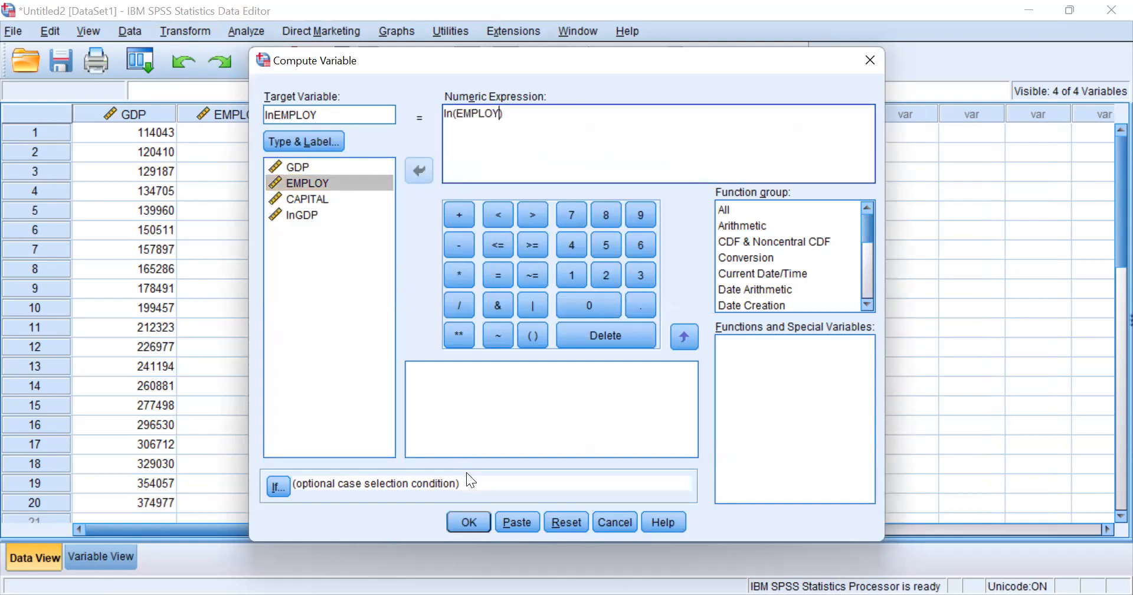
left_click(475, 506)
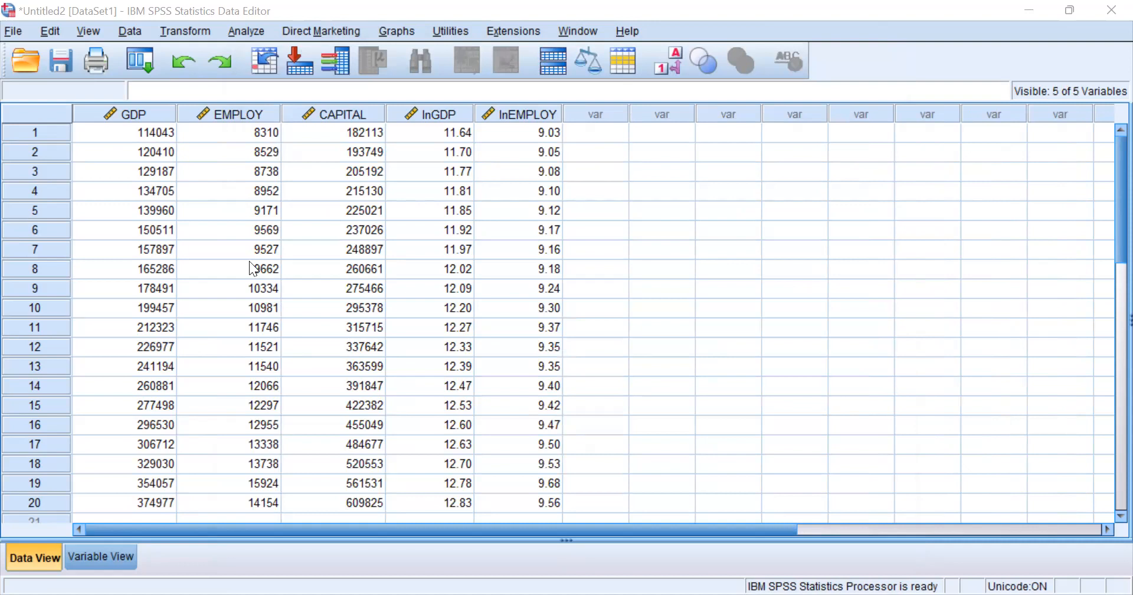
- Compute a new variable lnCAPITAL with the numeric expression ln(CAPITAL)
left_click(164, 31)
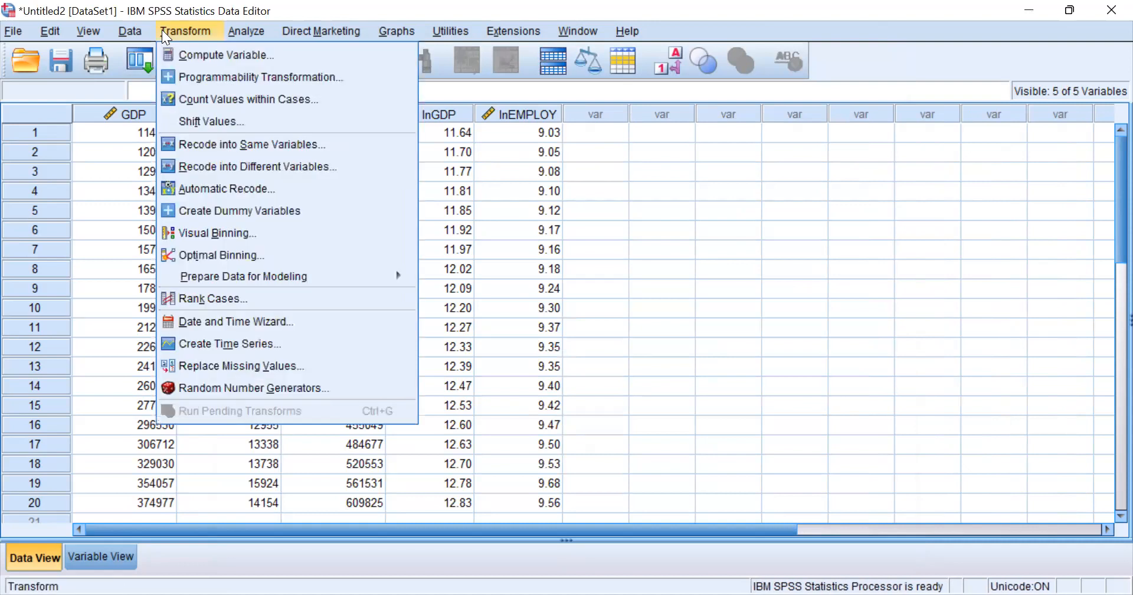
left_click(184, 53)
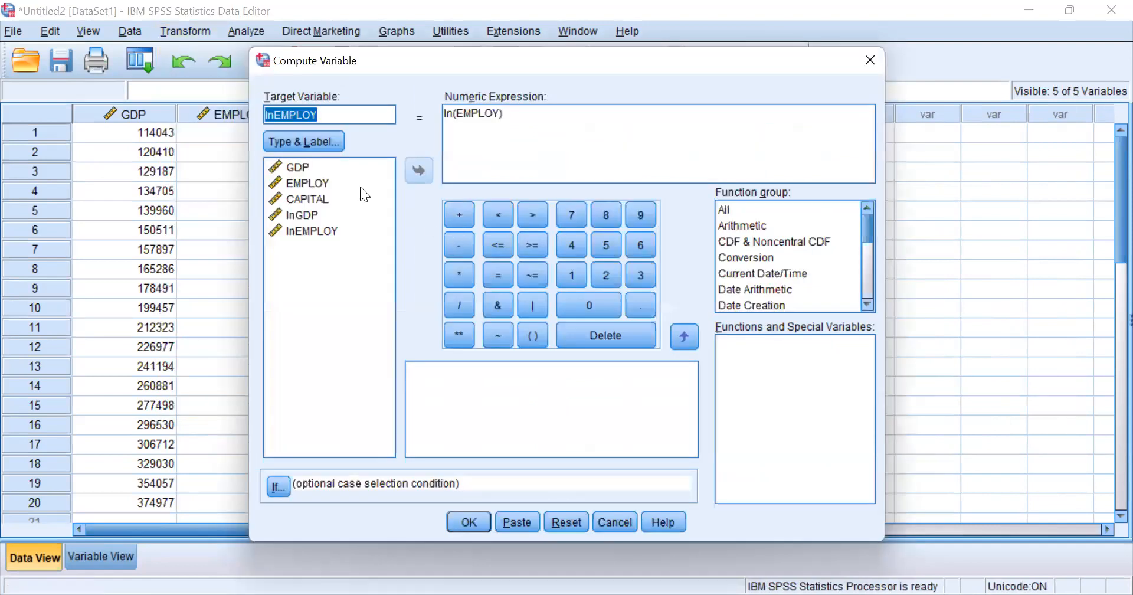
left_click(319, 114)
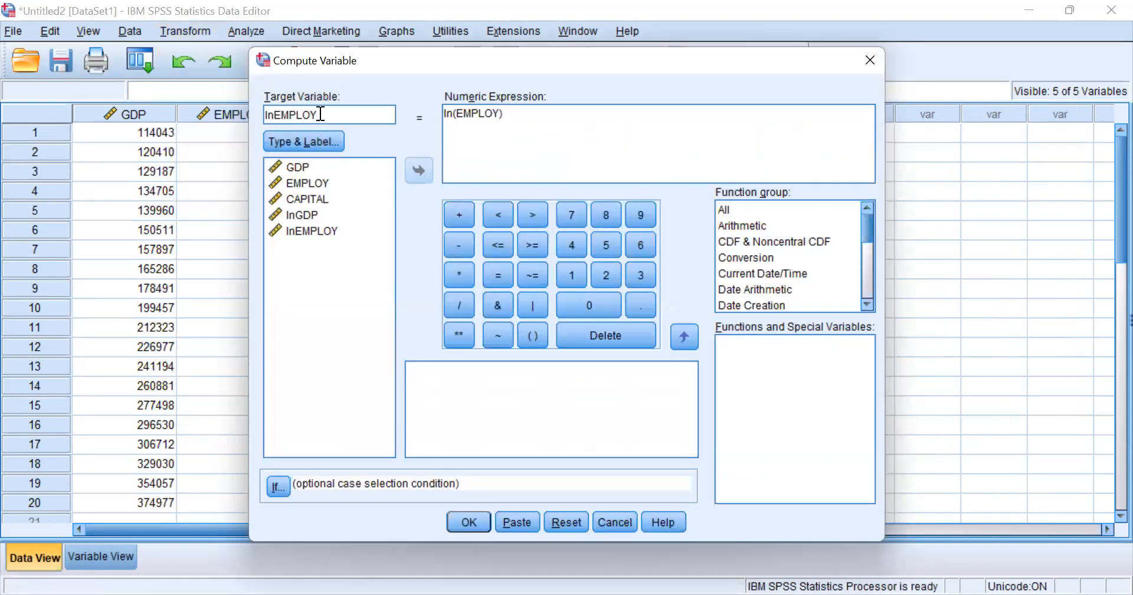
key("BackSpace")
key("BackSpace")
key("BackSpace")
key("BackSpace")
key("BackSpace")
key("BackSpace")
type("CAPITAL")
left_click(501, 116)
key("Left")
key("BackSpace")
key("BackSpace")
key("BackSpace")
key("BackSpace")
key("BackSpace")
key("BackSpace")
type("CAPITAL")
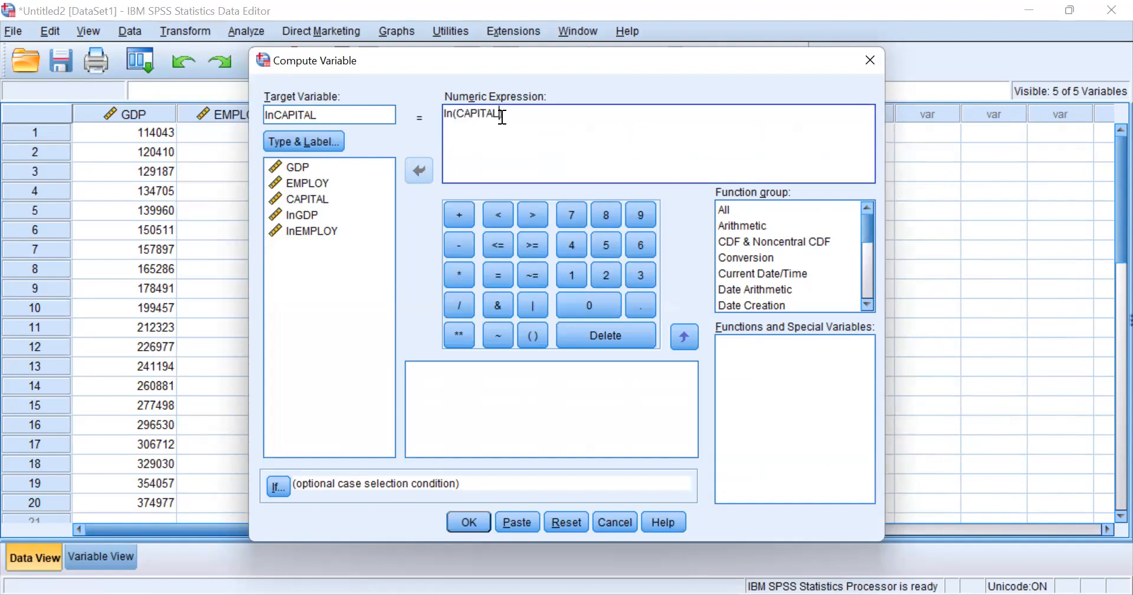
left_click(480, 520)
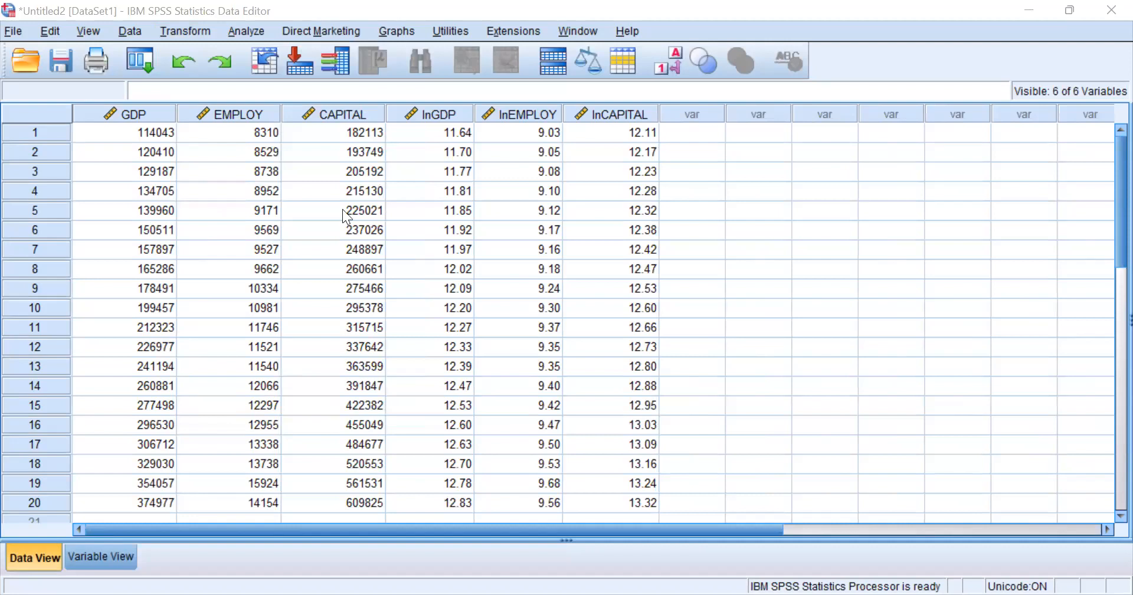
- Set up a linear regression with lnGDP as the dependent variable and lnEMPLOY and lnCAPITAL as the independent variables
left_click(243, 33)
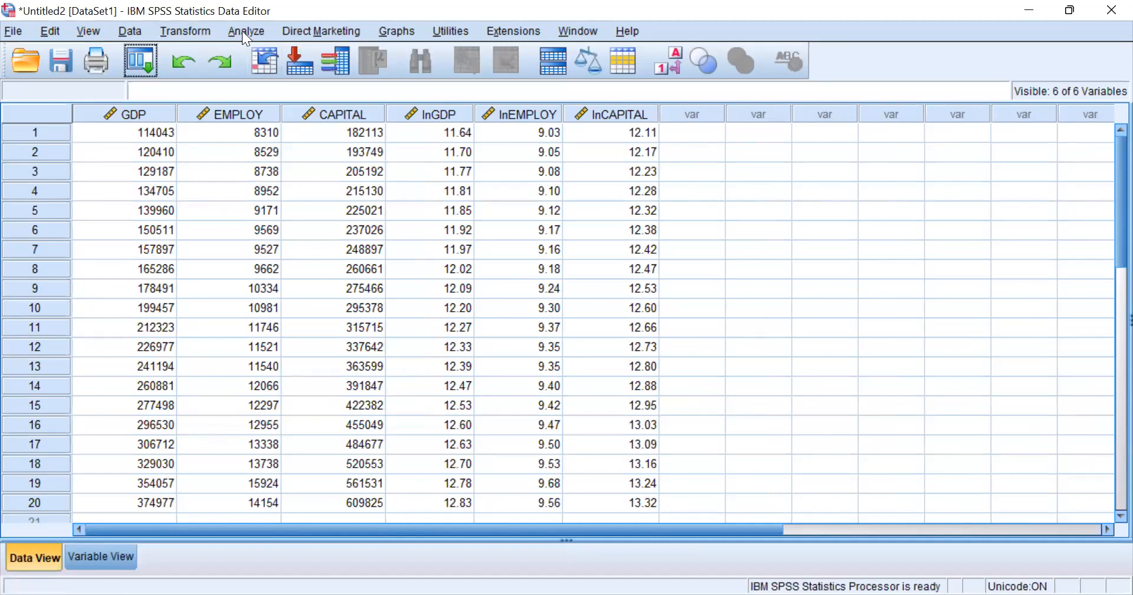
left_click(242, 30)
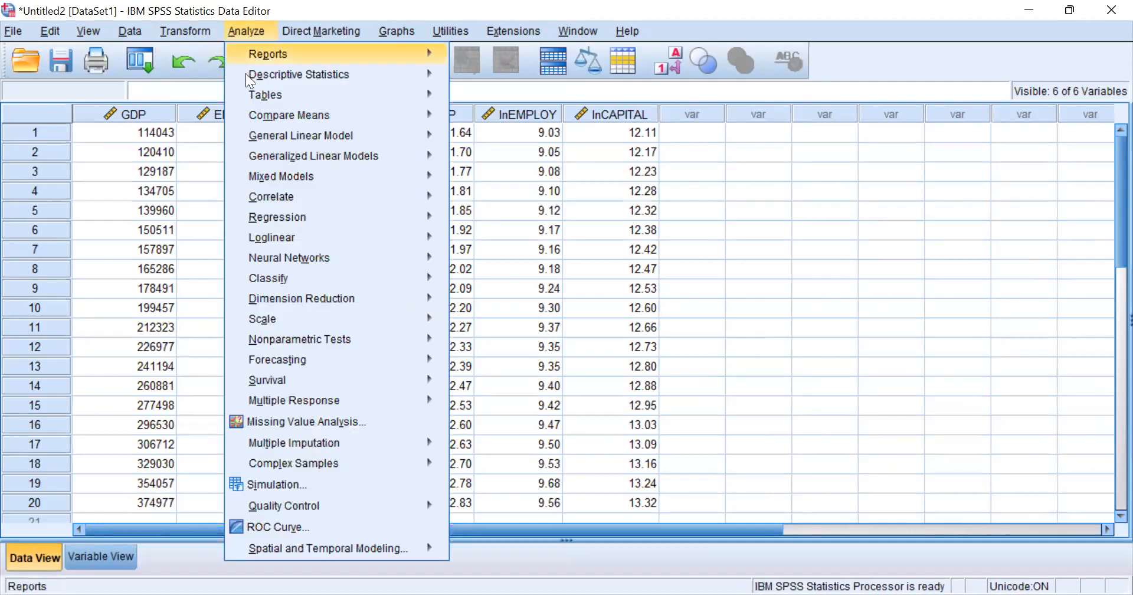
mouse_move(266, 222)
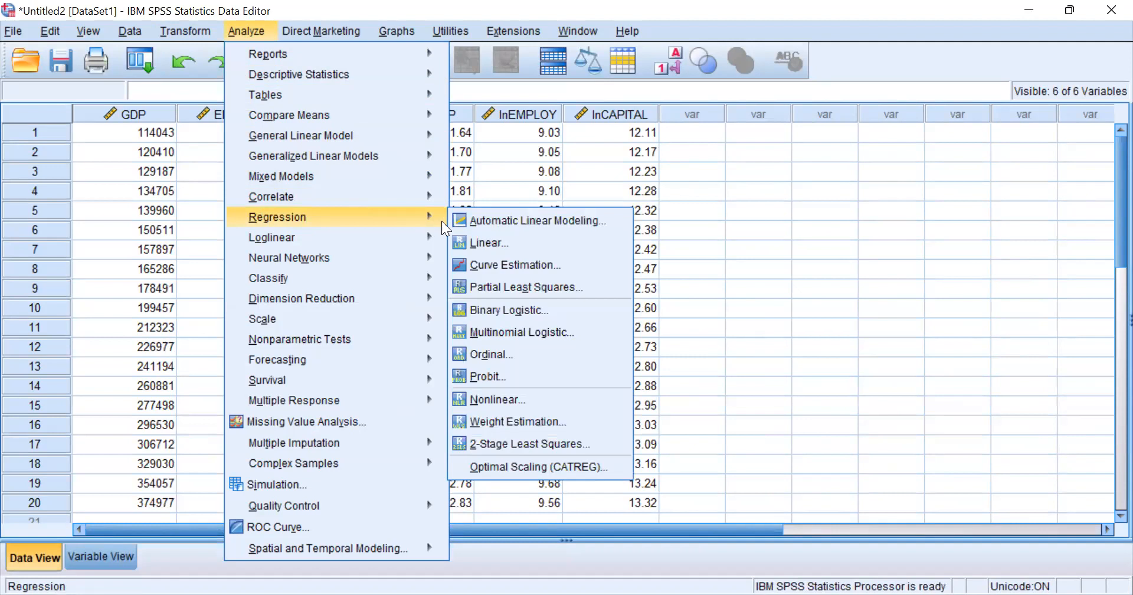
left_click(518, 242)
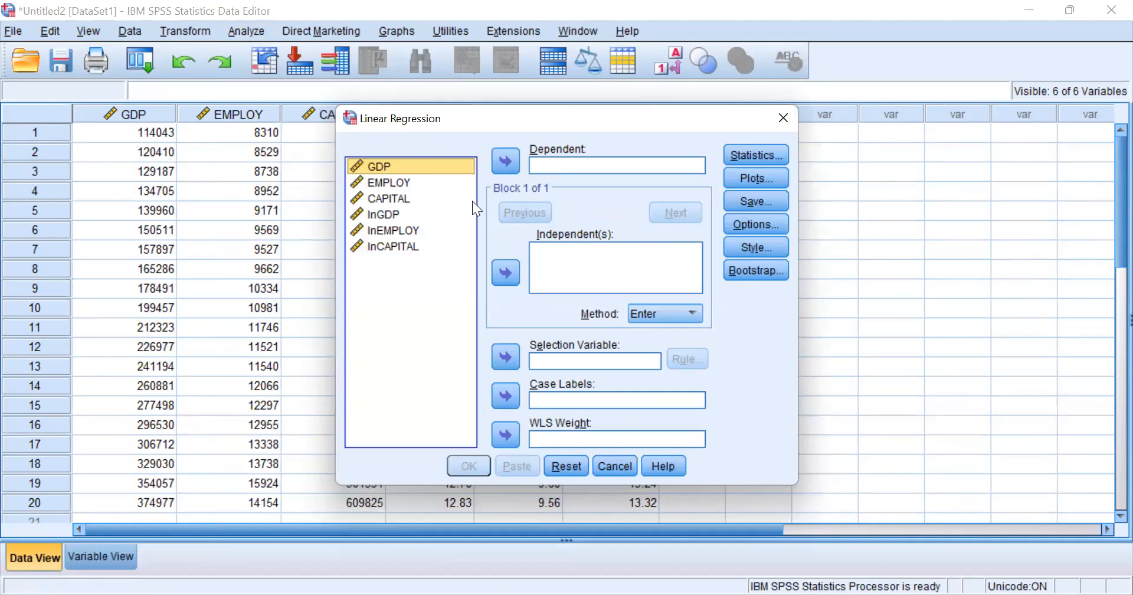
left_click(377, 214)
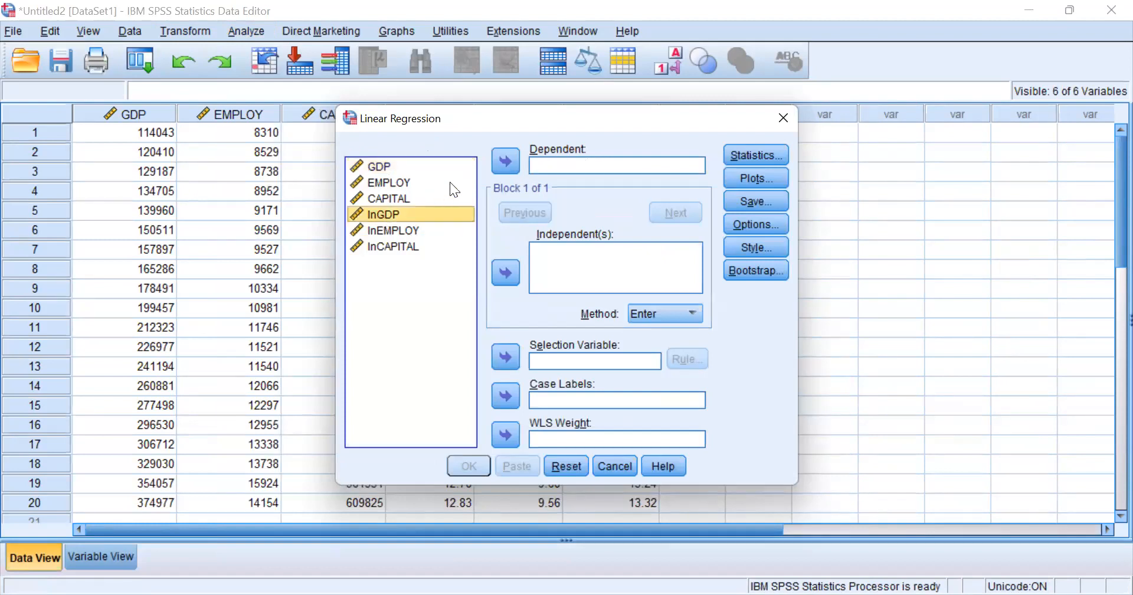
left_click(506, 163)
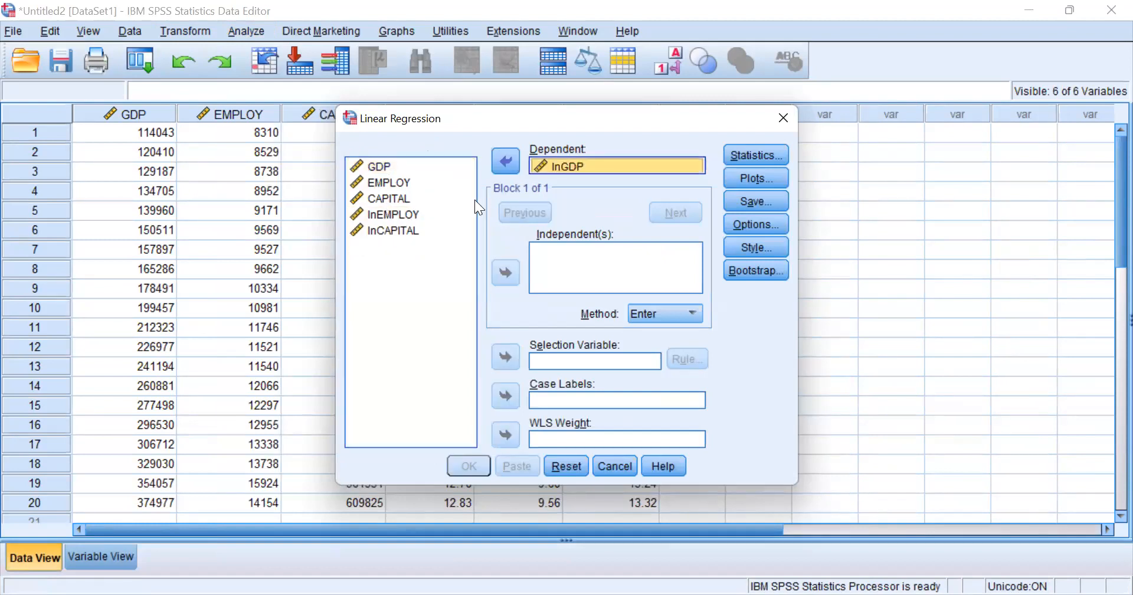
left_click(392, 213)
key("shift+Down")
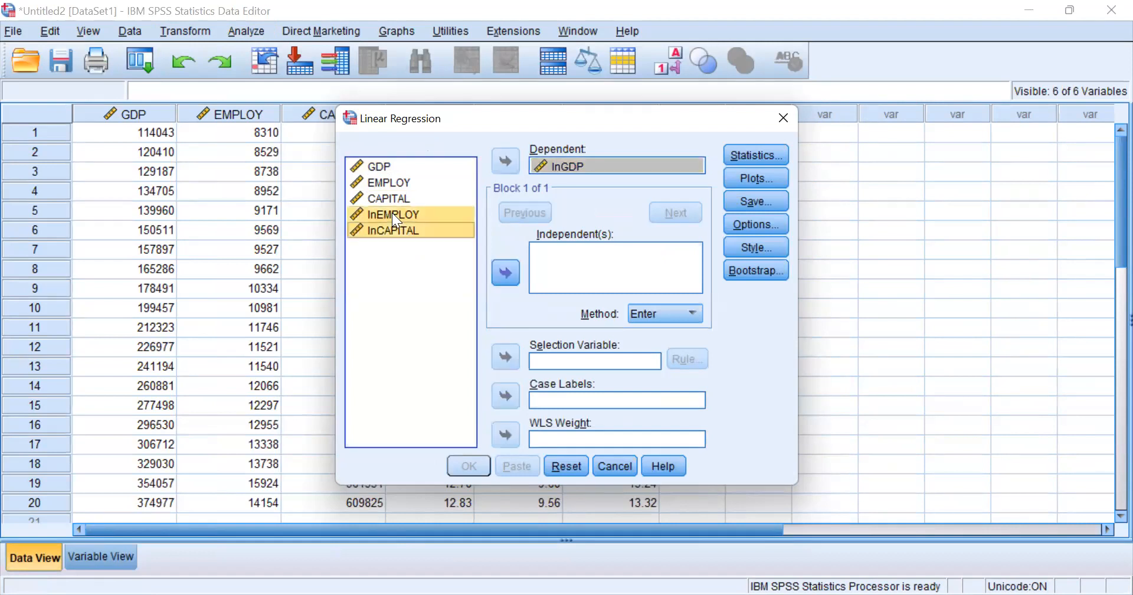
left_click(506, 273)
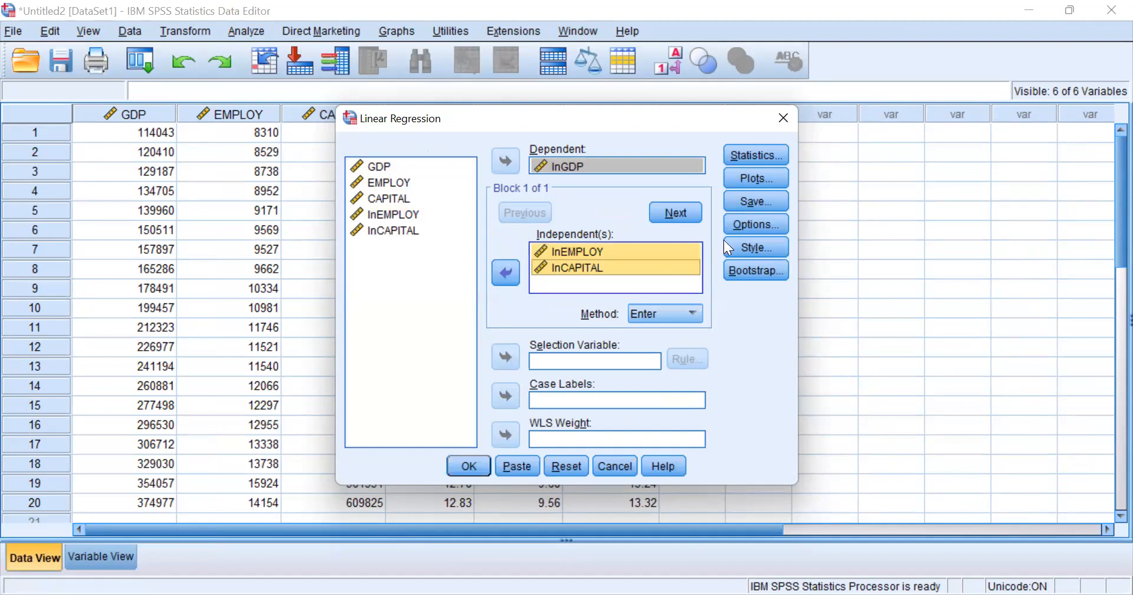
- Add the Durbin-Watson residual statistic and collinearity diagnostics to the linear regression output
left_click(755, 154)
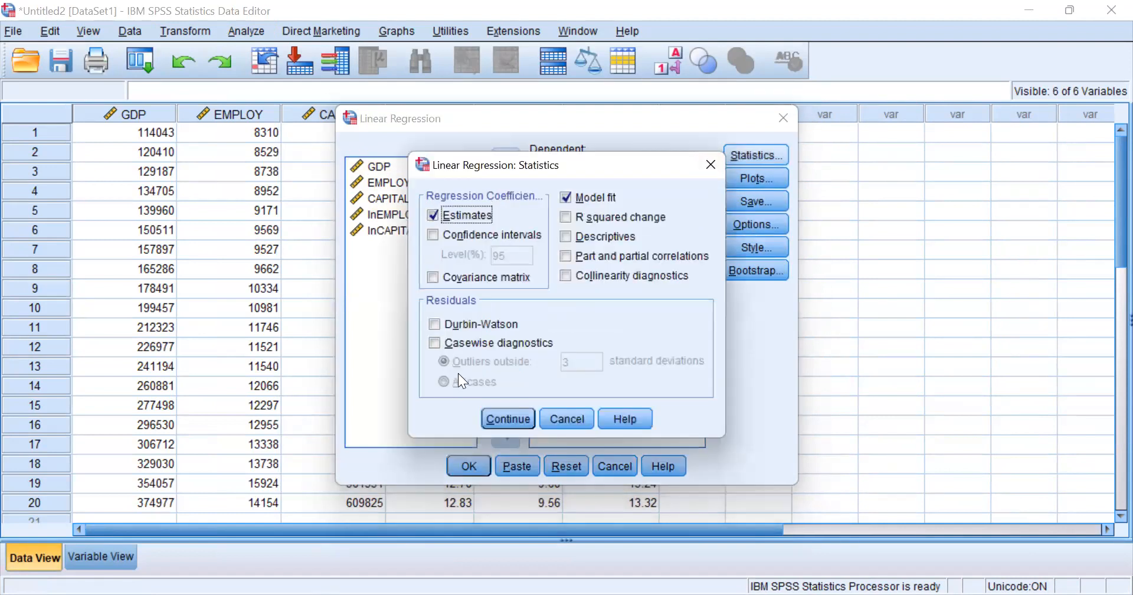
left_click(434, 324)
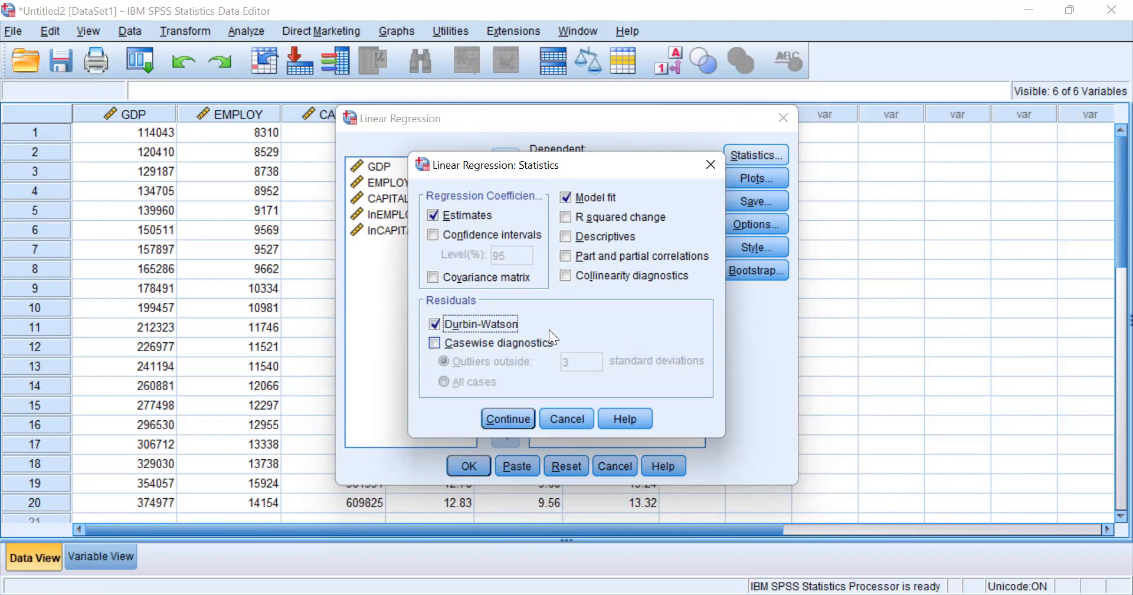
left_click(565, 275)
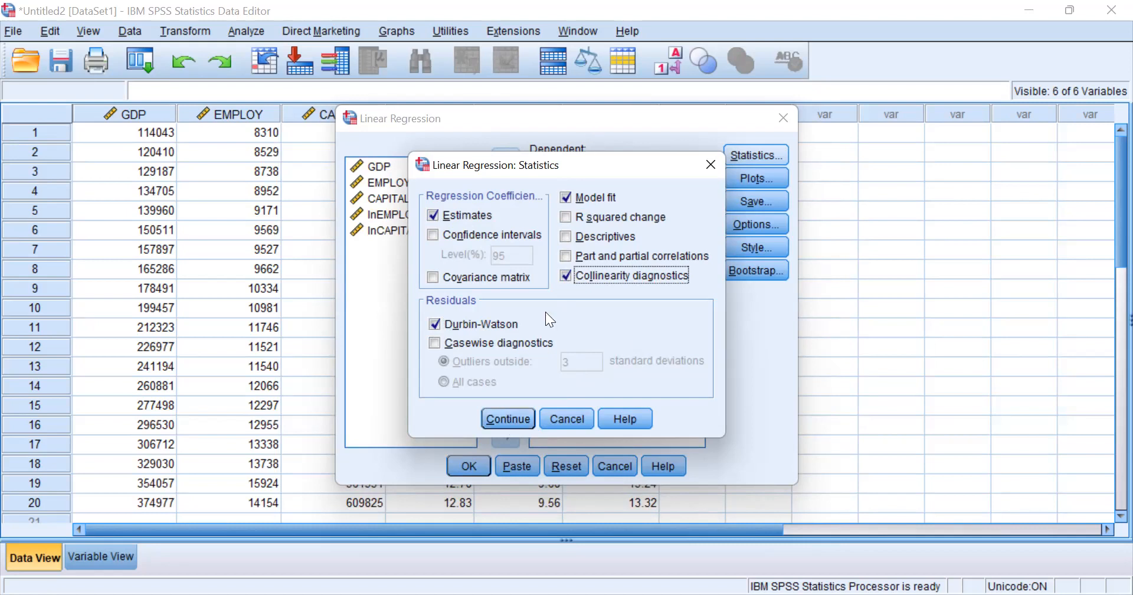
left_click(507, 419)
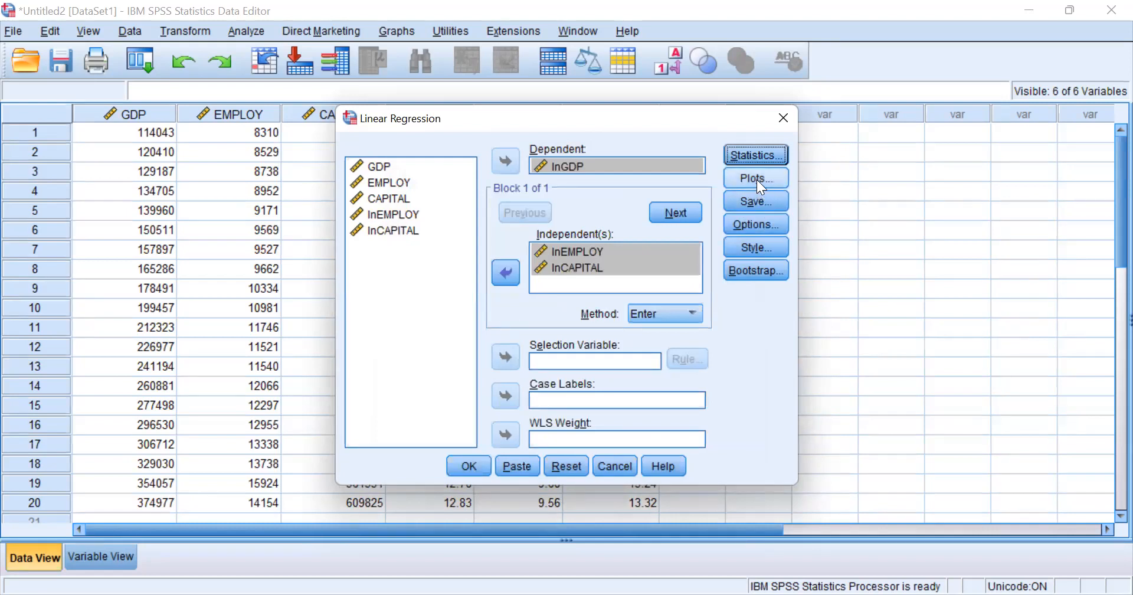
- Request a histogram and a normal probability plot of the standardized residuals for the regression
left_click(756, 178)
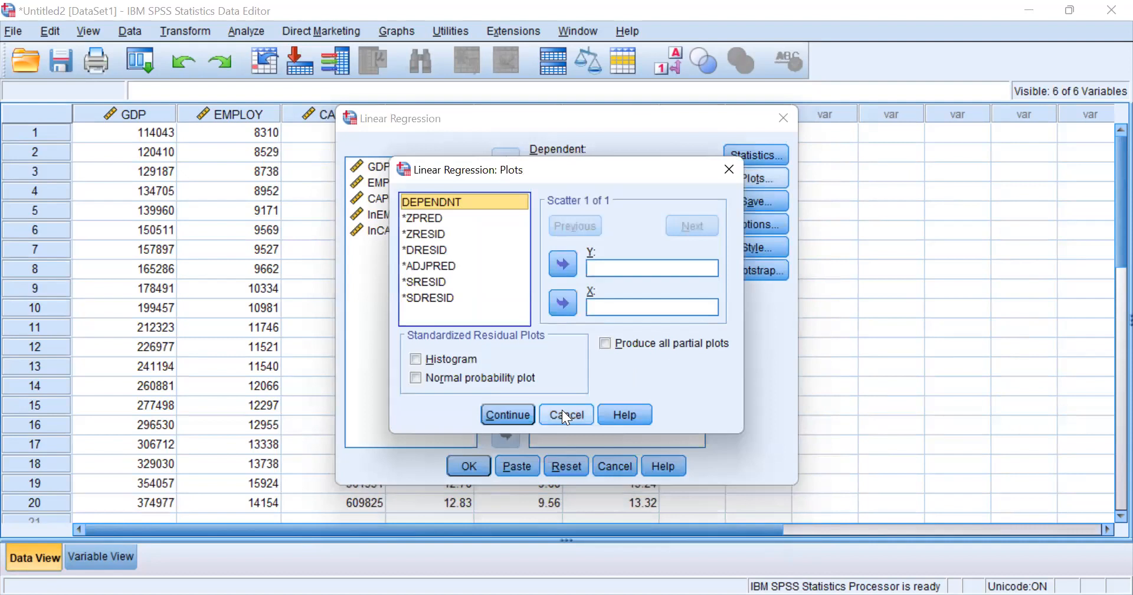
left_click(416, 360)
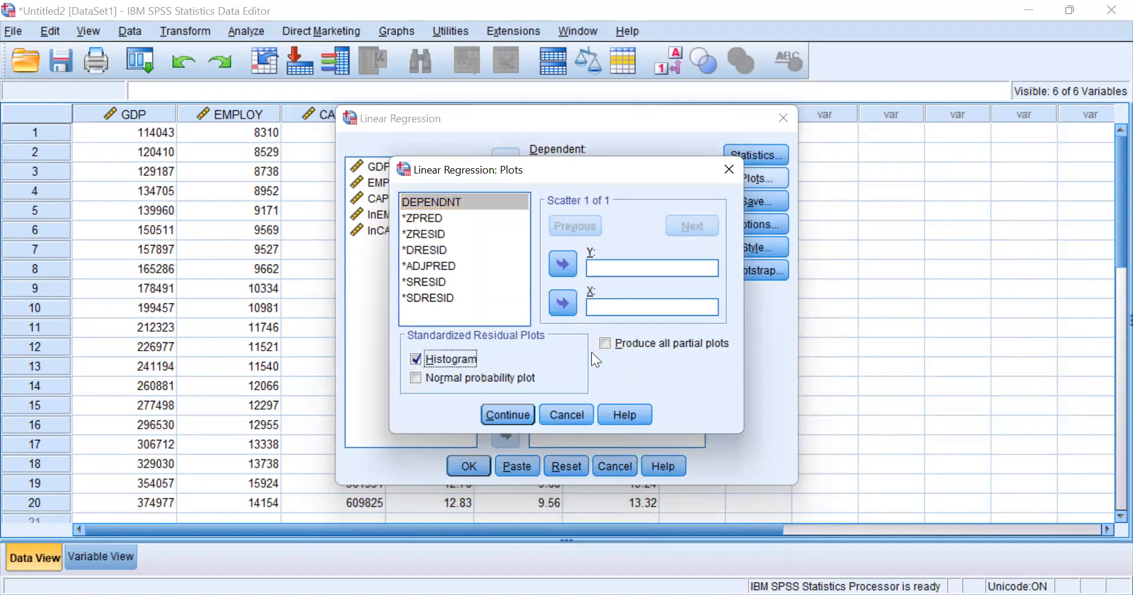
left_click(417, 377)
left_click(509, 417)
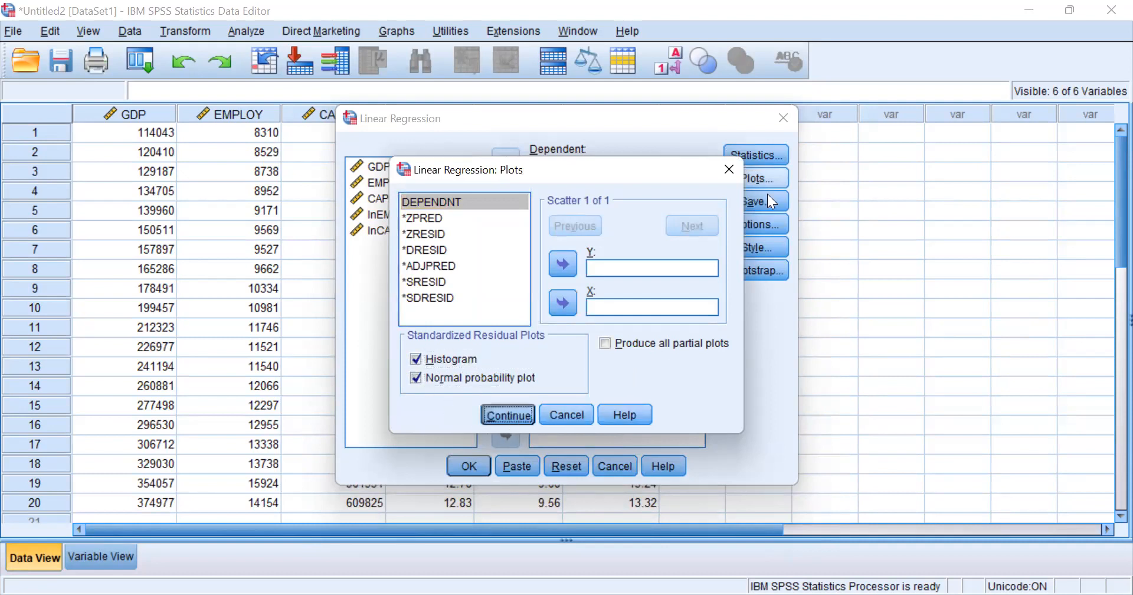
- Accept the regression options with the constant included and listwise exclusion, and run the linear regression
left_click(756, 223)
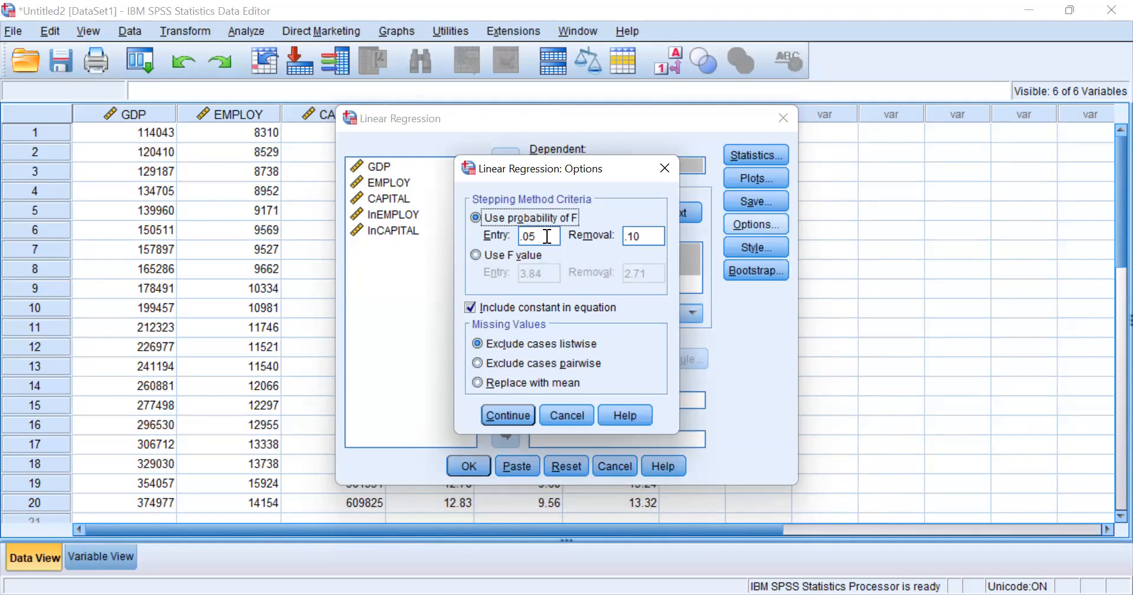
left_click(518, 414)
left_click(480, 465)
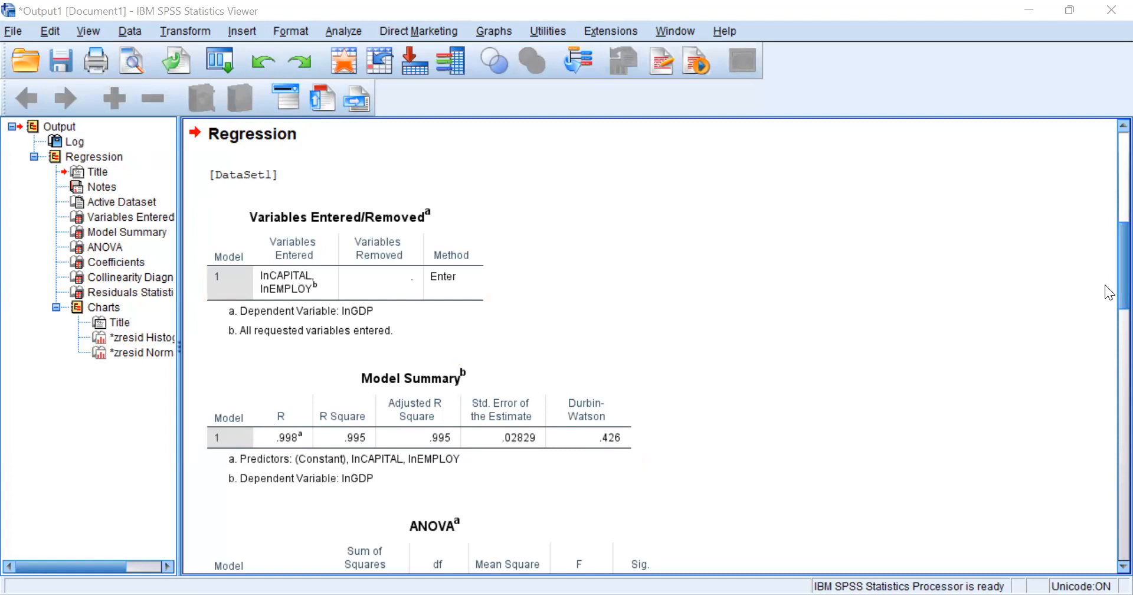
- Examine the regression output from the ANOVA, coefficients and collinearity tables to the residual histogram and normal P-P plot
left_click_drag(1106, 287, 1107, 360)
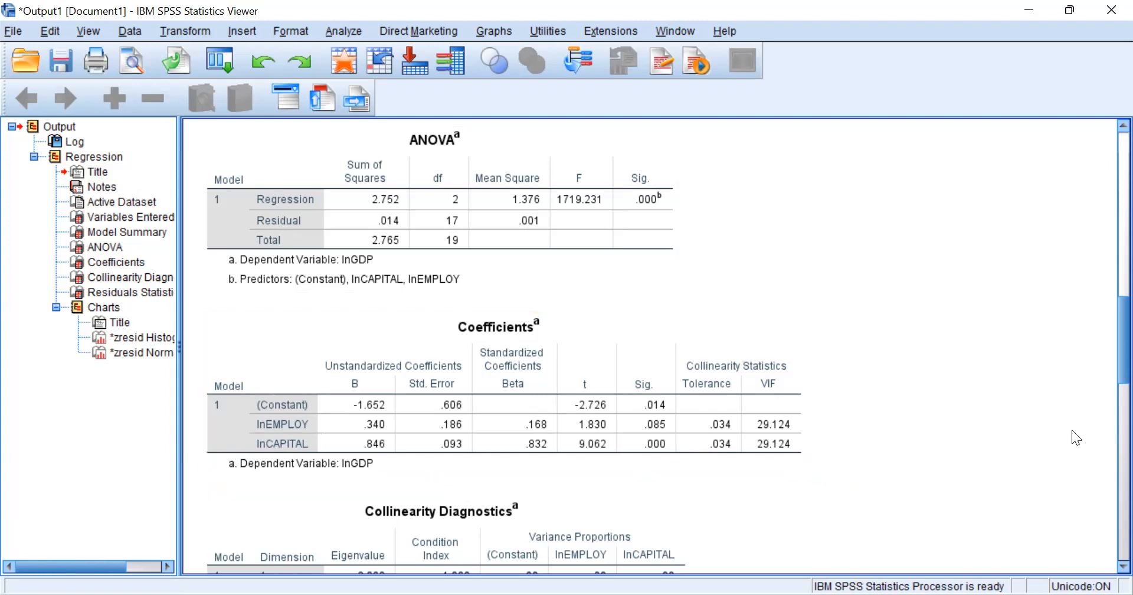
left_click_drag(1105, 364, 1105, 411)
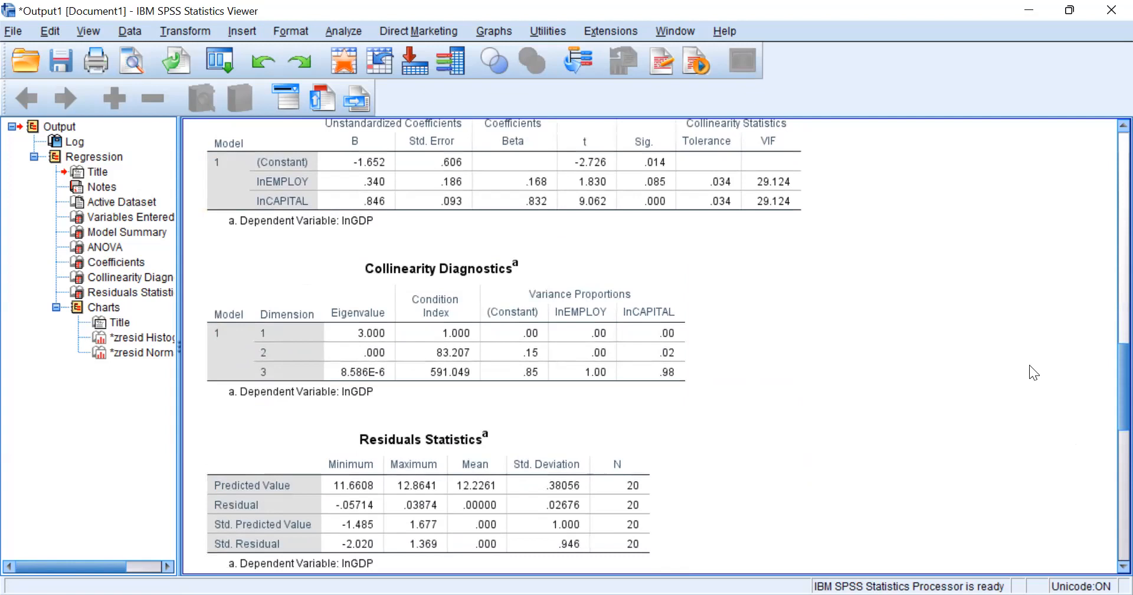
left_click_drag(1105, 381, 1110, 450)
scroll(1106, 445, "down", 3)
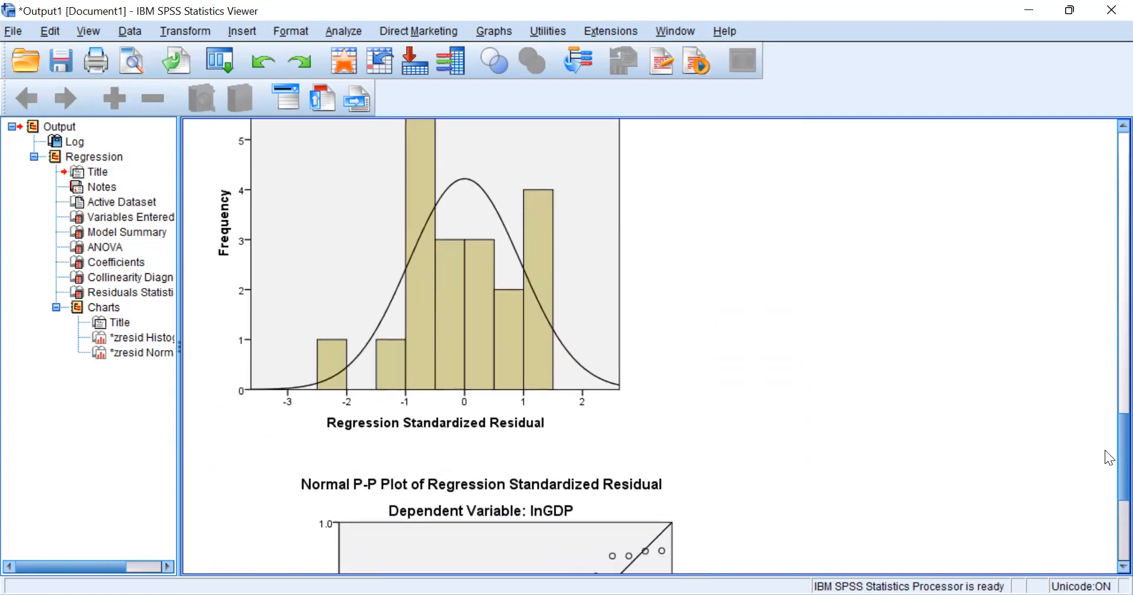
scroll(1110, 453, "up", 2)
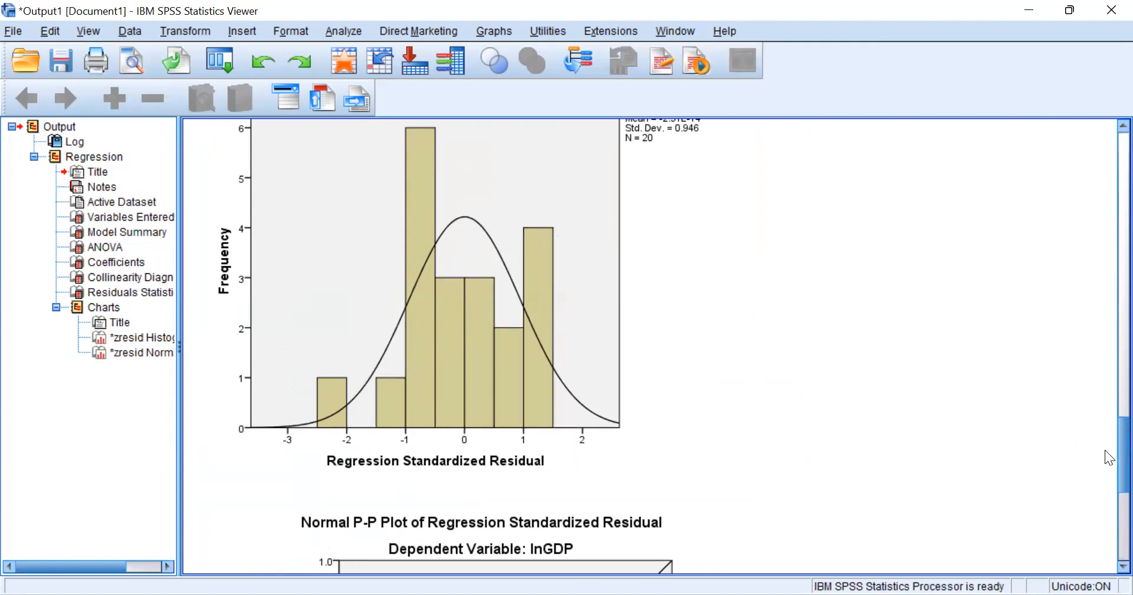
scroll(1108, 465, "down", 8)
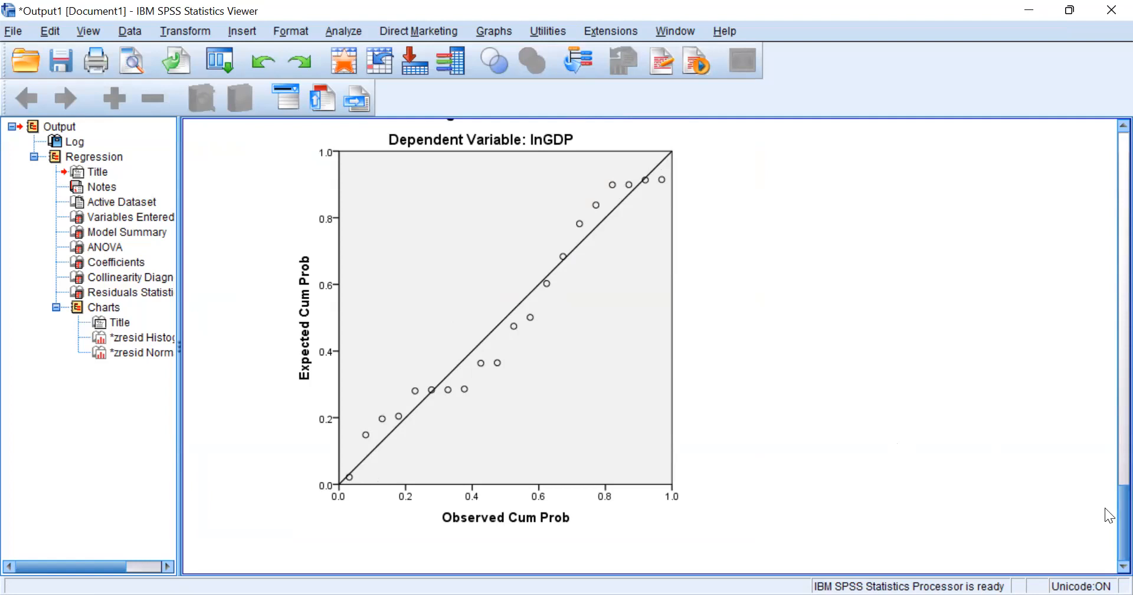
scroll(1110, 495, "up", 3)
left_click_drag(1110, 491, 1106, 536)
left_click_drag(1106, 506, 1105, 227)
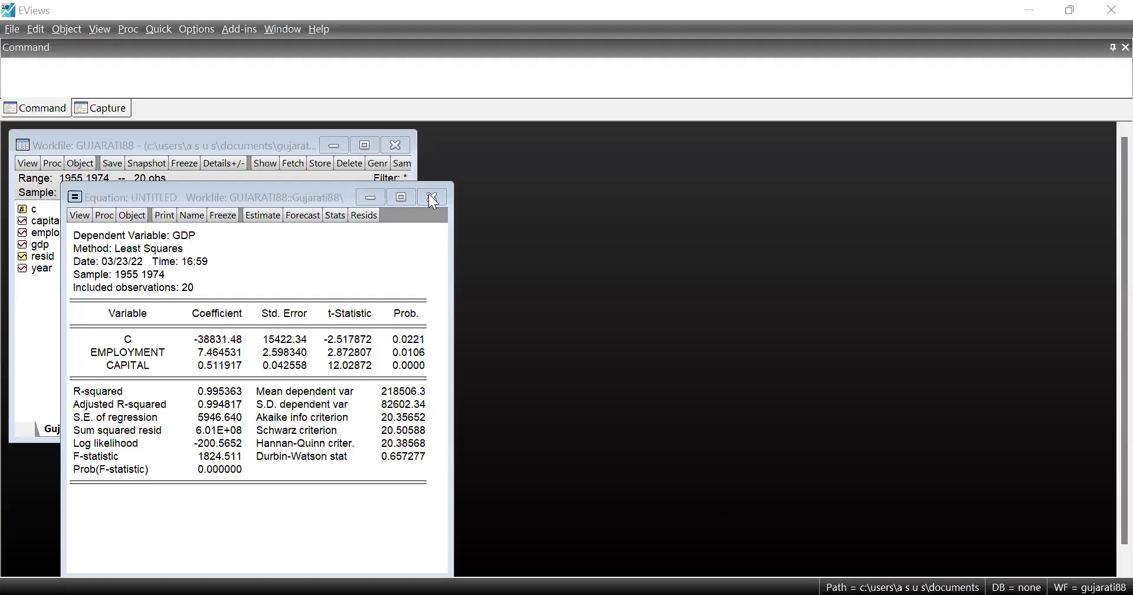
- Switch to EViews and close the untitled GDP equation in the GUJARATI88 workfile, deleting it
left_click(431, 198)
left_click(529, 344)
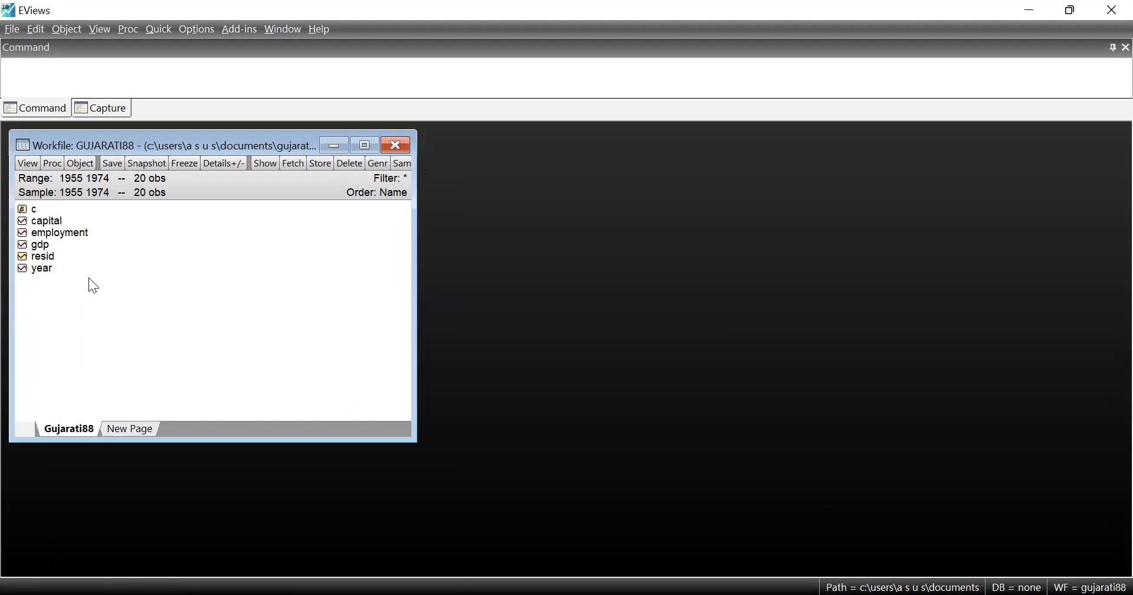
left_click(13, 29)
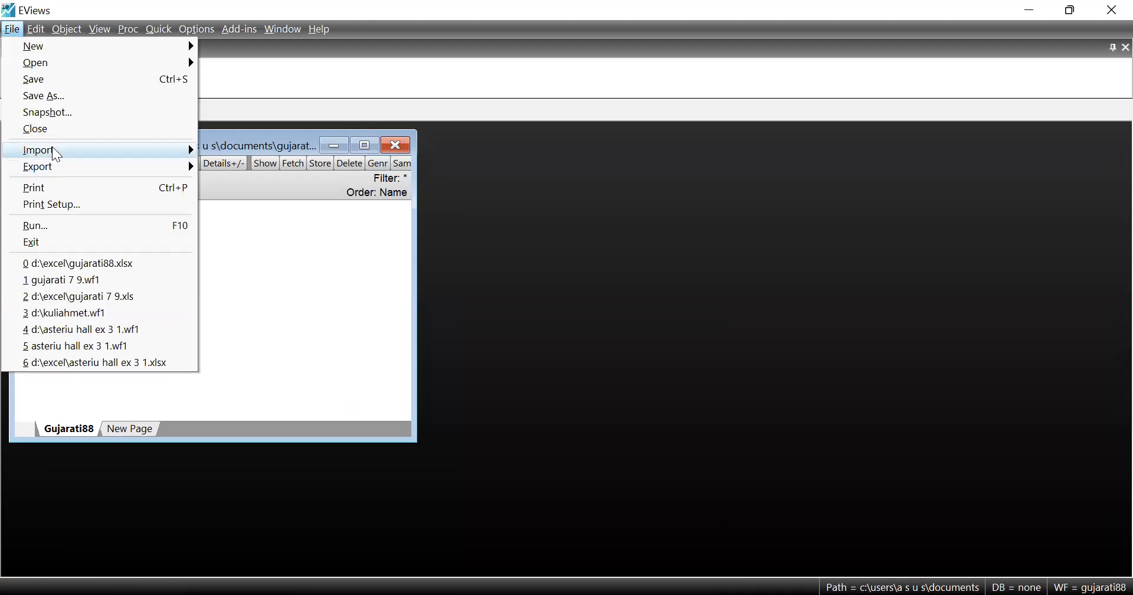
mouse_move(57, 154)
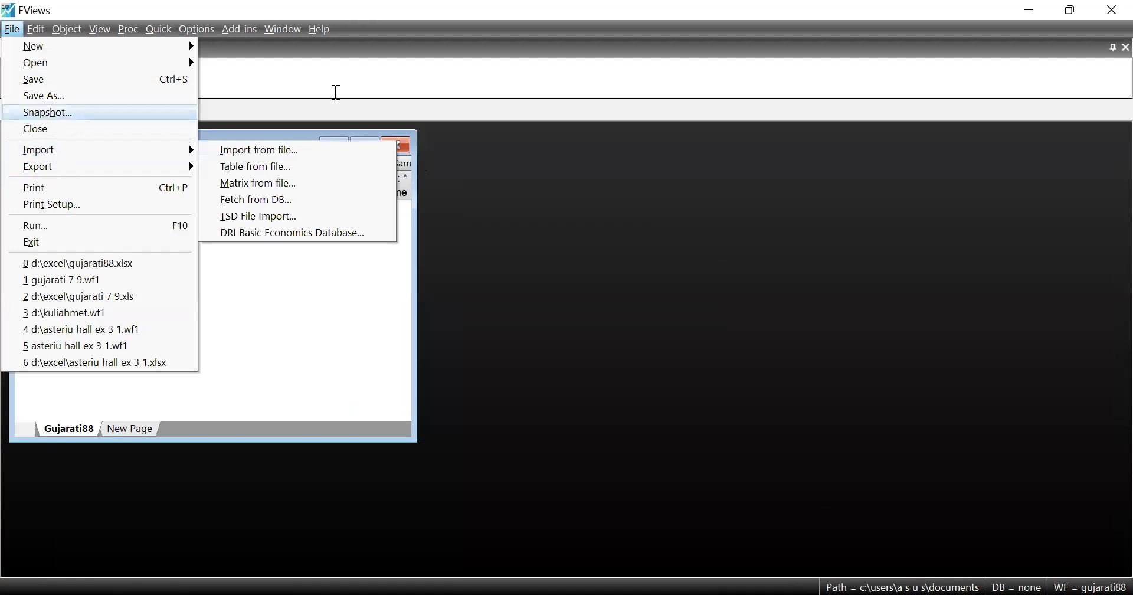
left_click(339, 90)
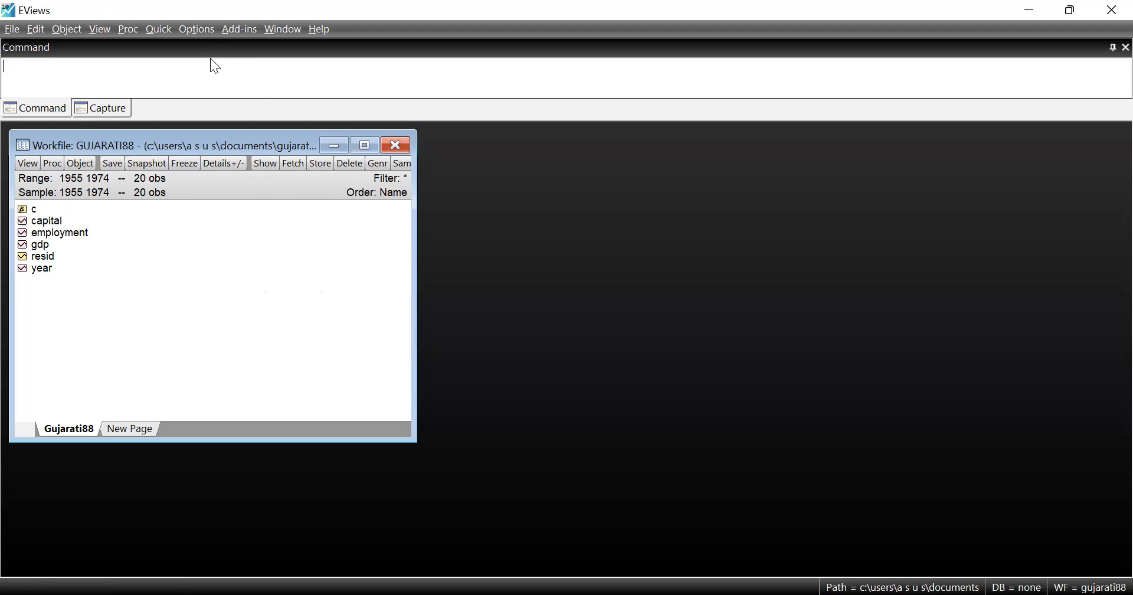
- Estimate the least squares equation gdp c capital employment, and delete the untitled equation after reviewing its output
left_click(160, 30)
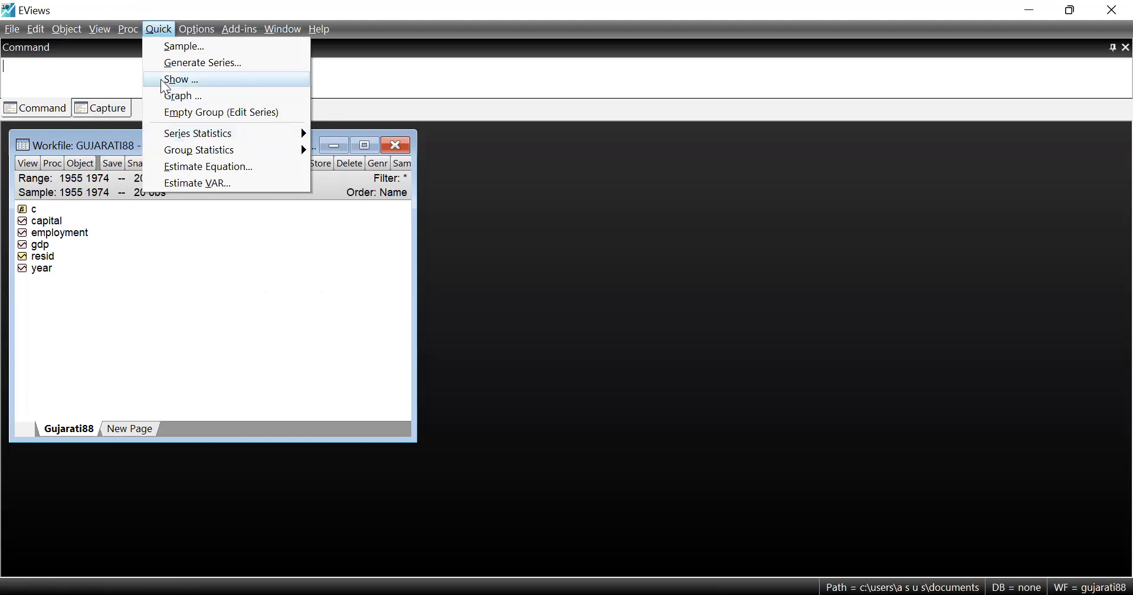
left_click(205, 167)
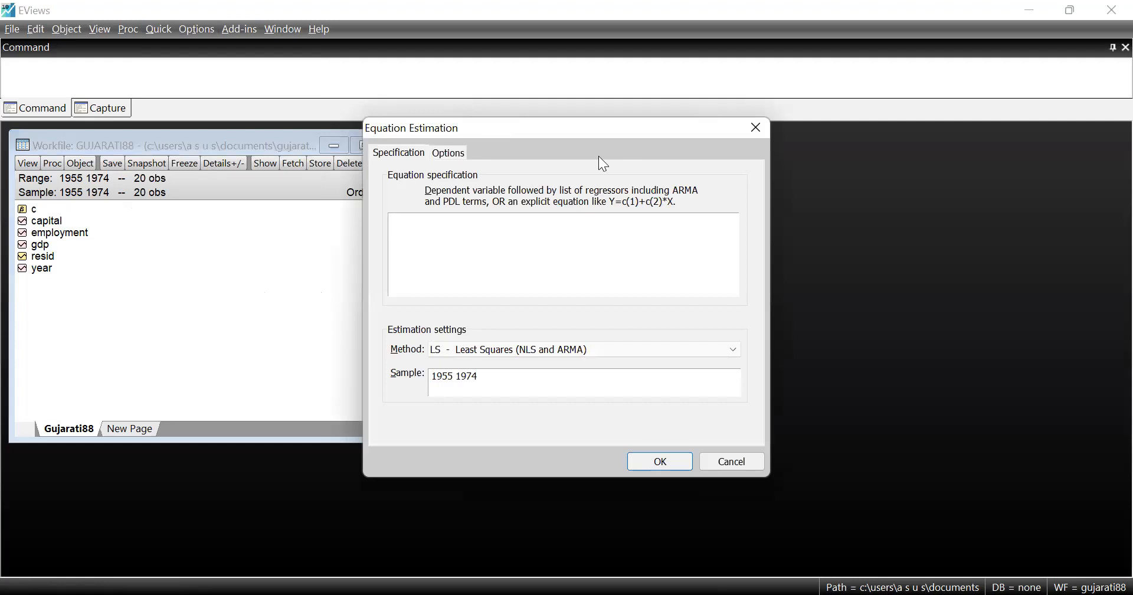
left_click_drag(493, 133, 598, 156)
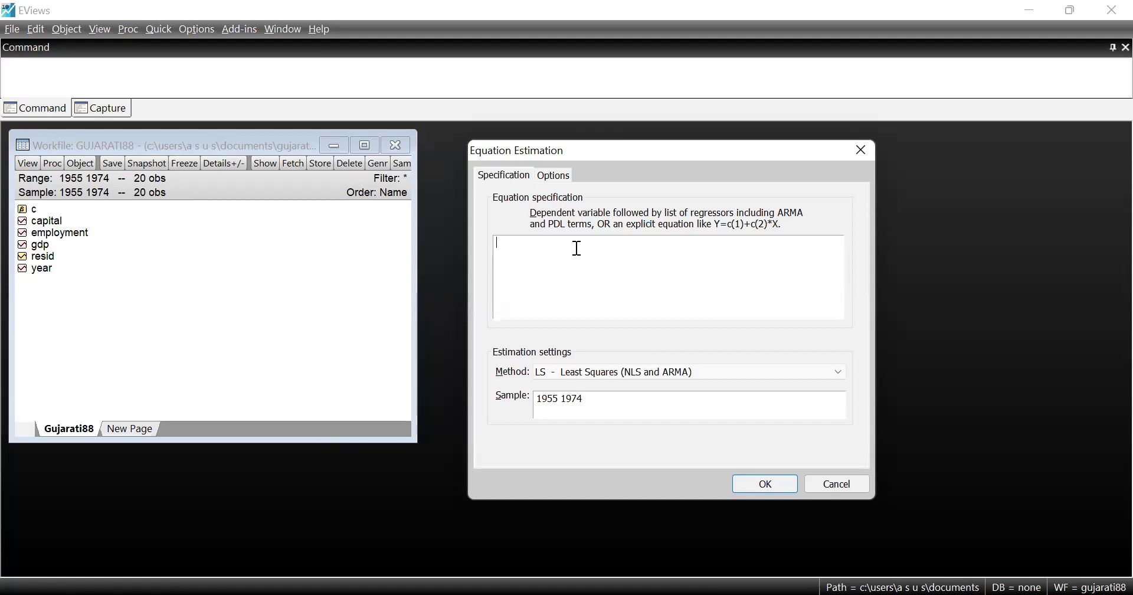
type("gdp")
type("c")
type("capital employment")
left_click(702, 245)
left_click(765, 487)
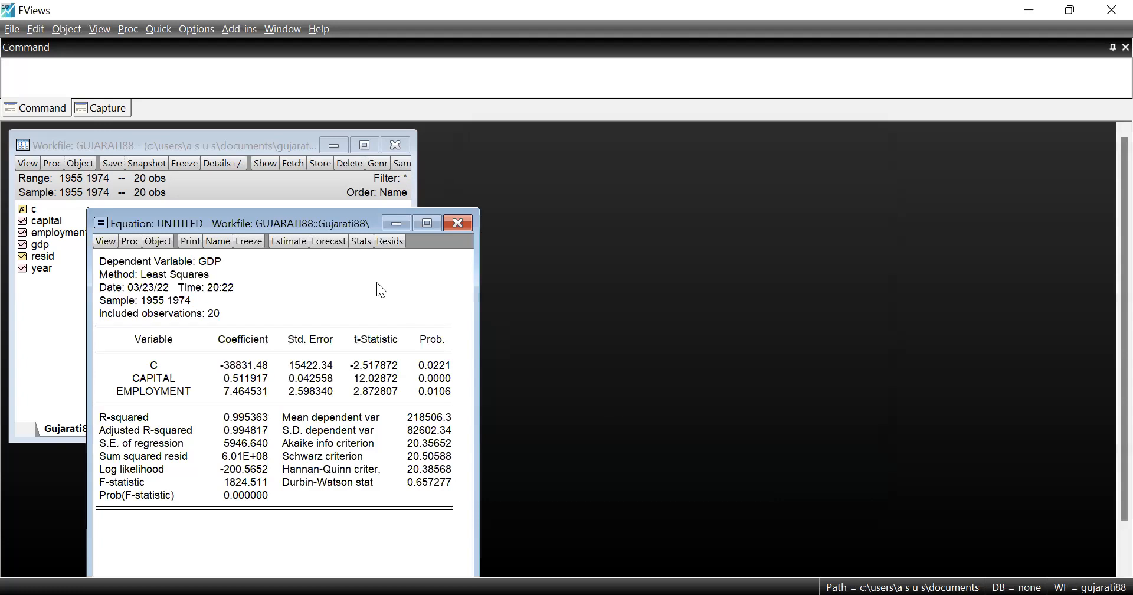
left_click_drag(324, 215, 752, 141)
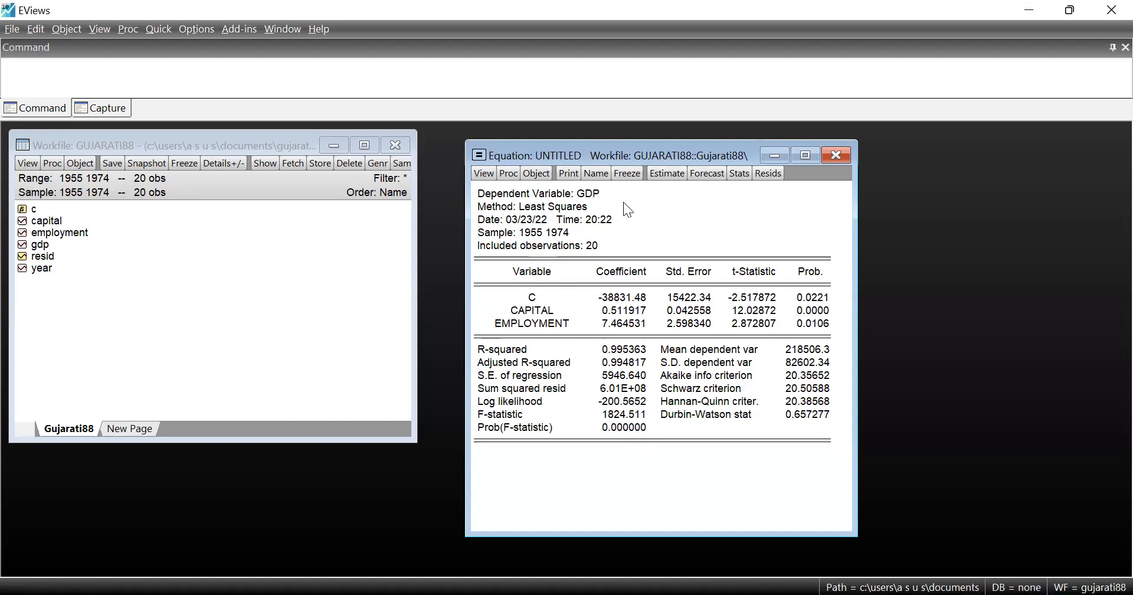
left_click(838, 155)
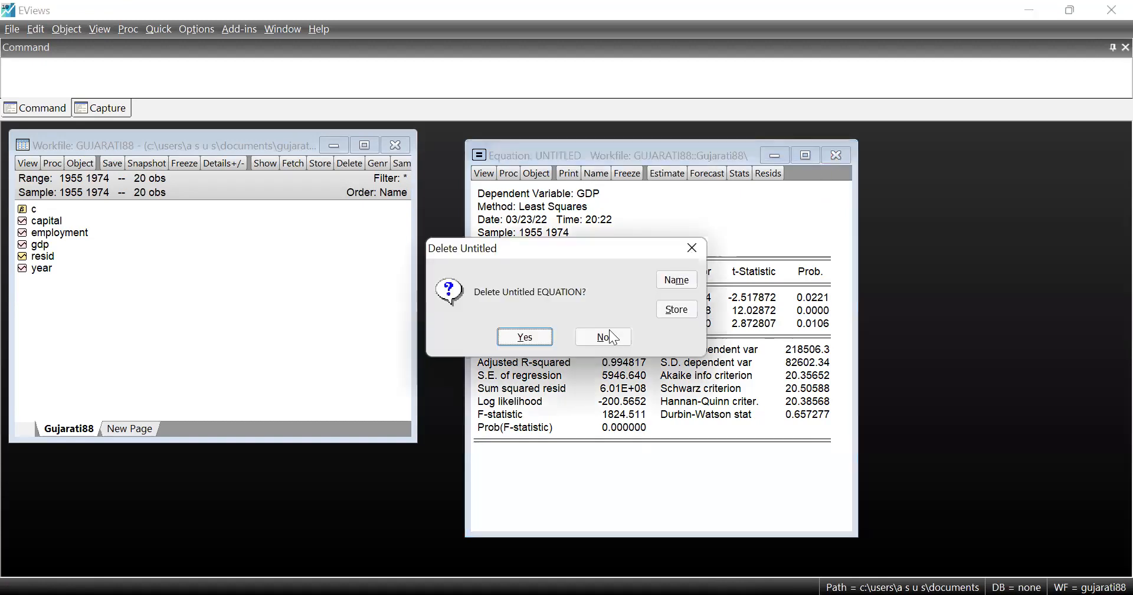
left_click(524, 337)
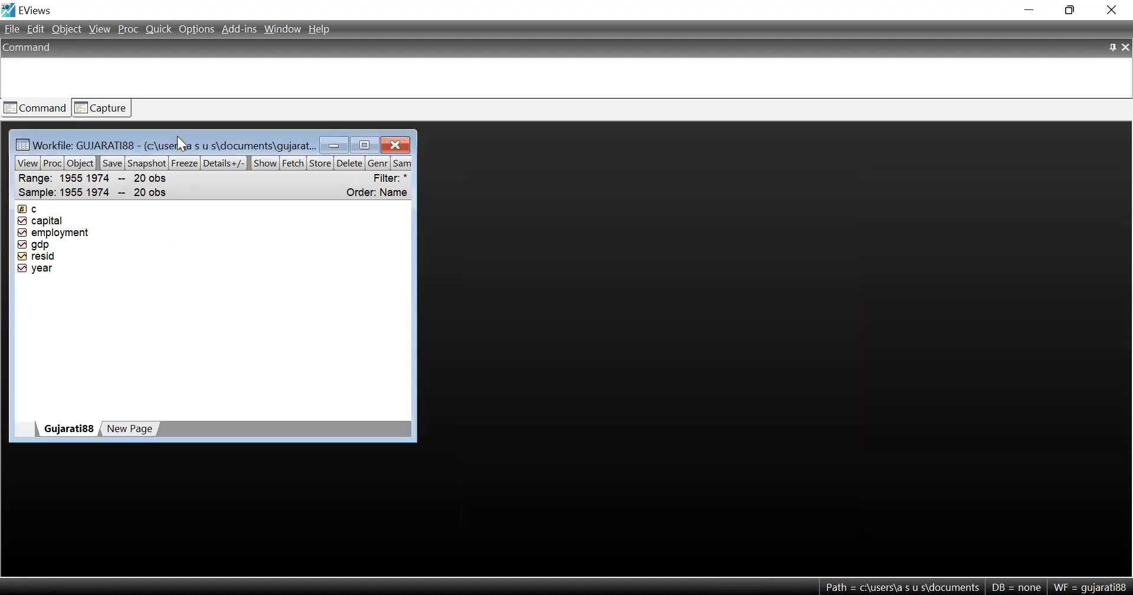
- Estimate the least squares equation log(gdp) c log(employment) log(capital) and place its output beside the workfile
left_click(157, 31)
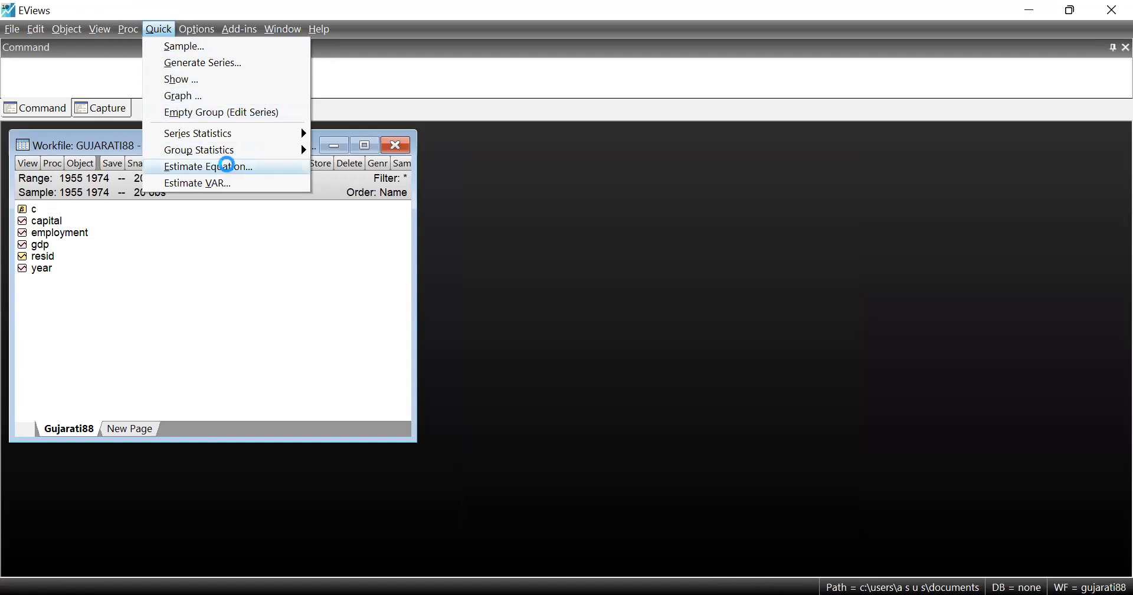
left_click(232, 169)
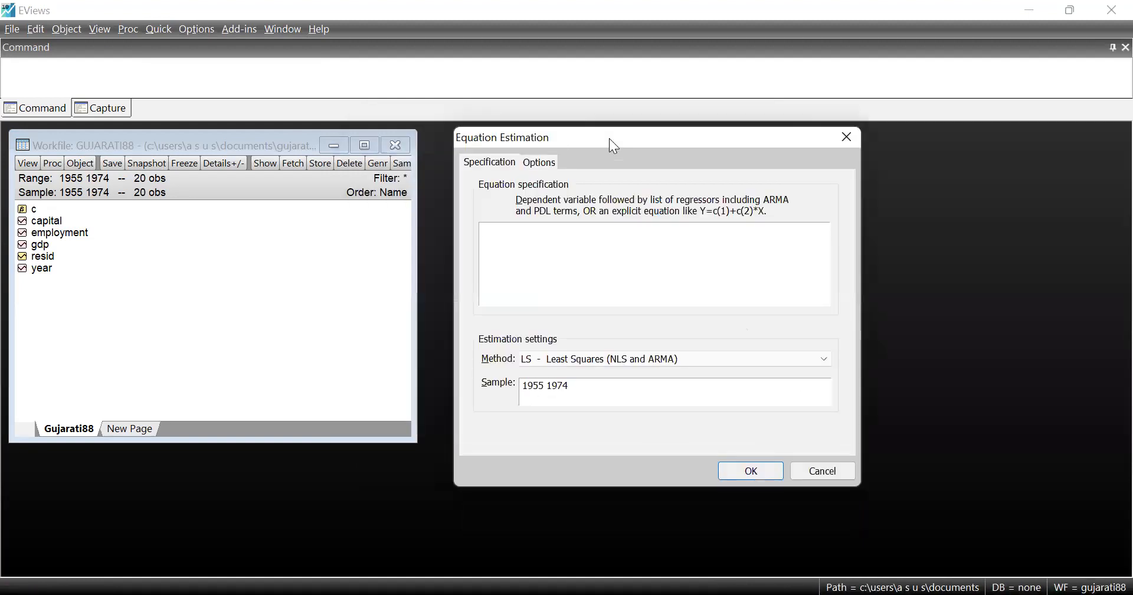
type("log(gdp) c")
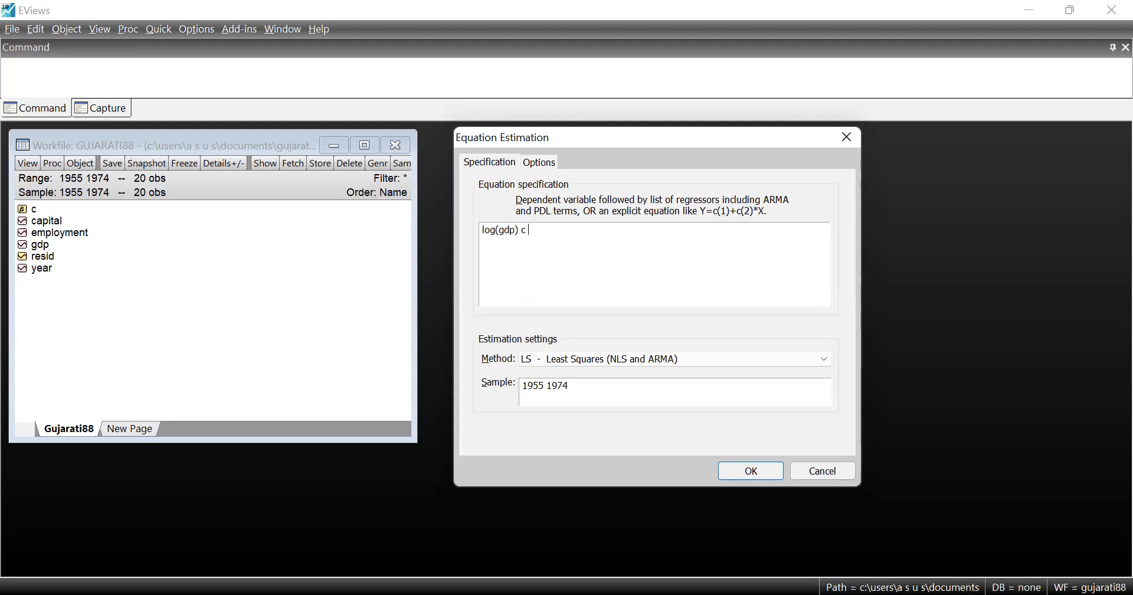
type("log(employmenT) log(capital")
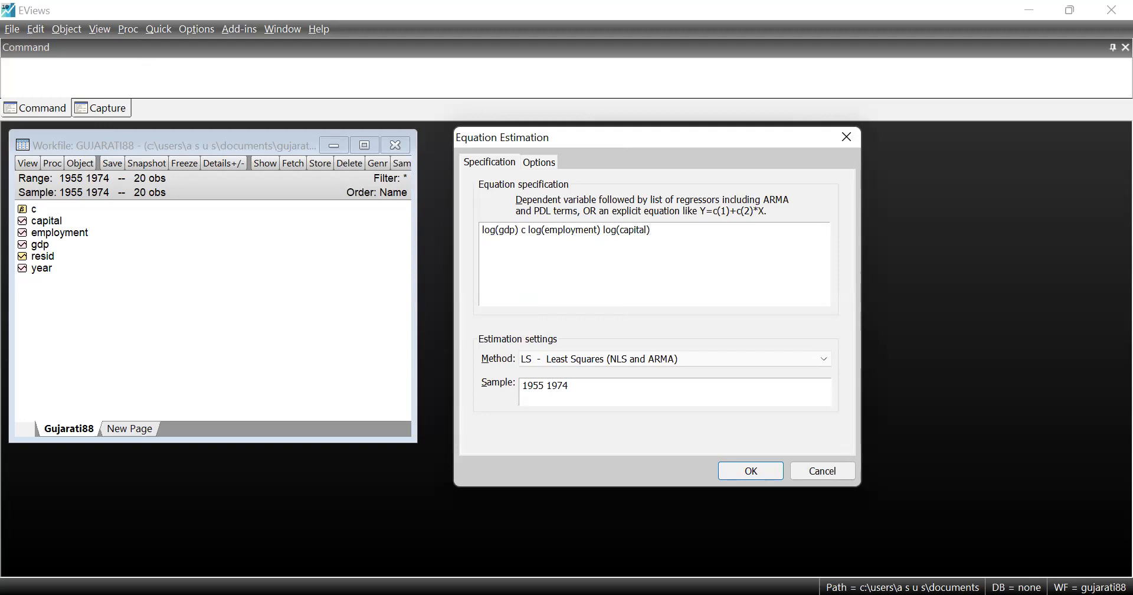
left_click(750, 471)
left_click_drag(365, 250, 721, 141)
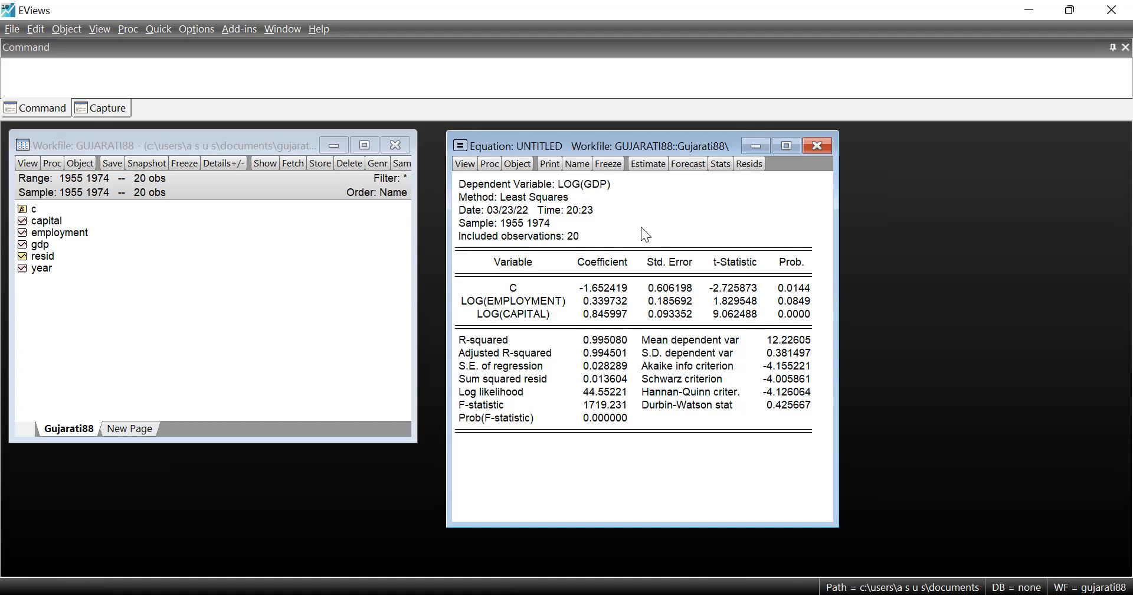
- Display the variance inflation factors for the log(gdp) equation
left_click(465, 168)
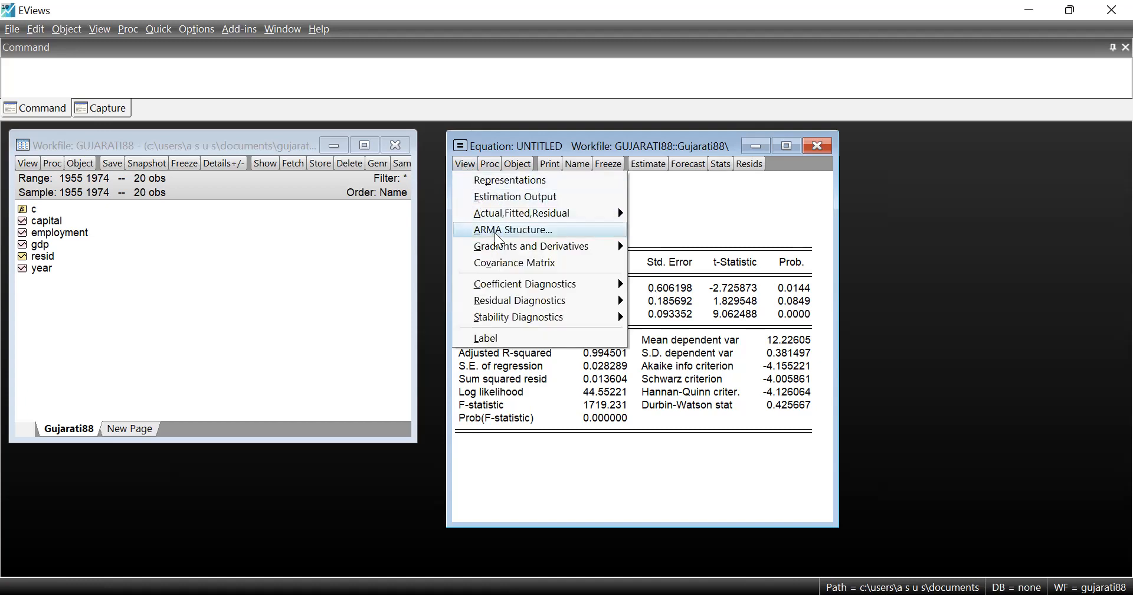
mouse_move(561, 286)
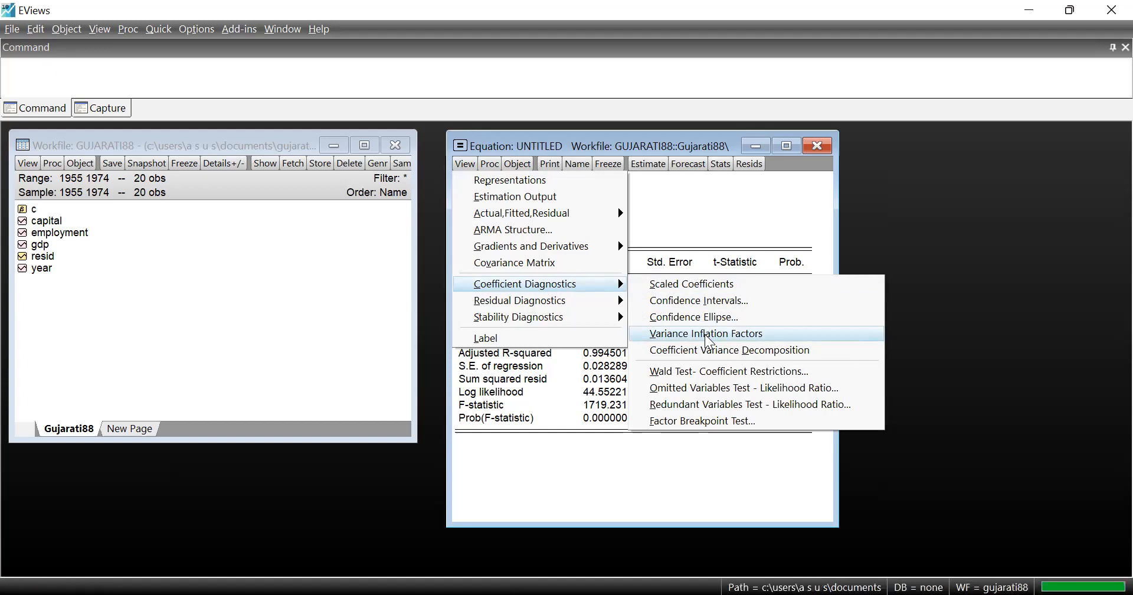
left_click(707, 335)
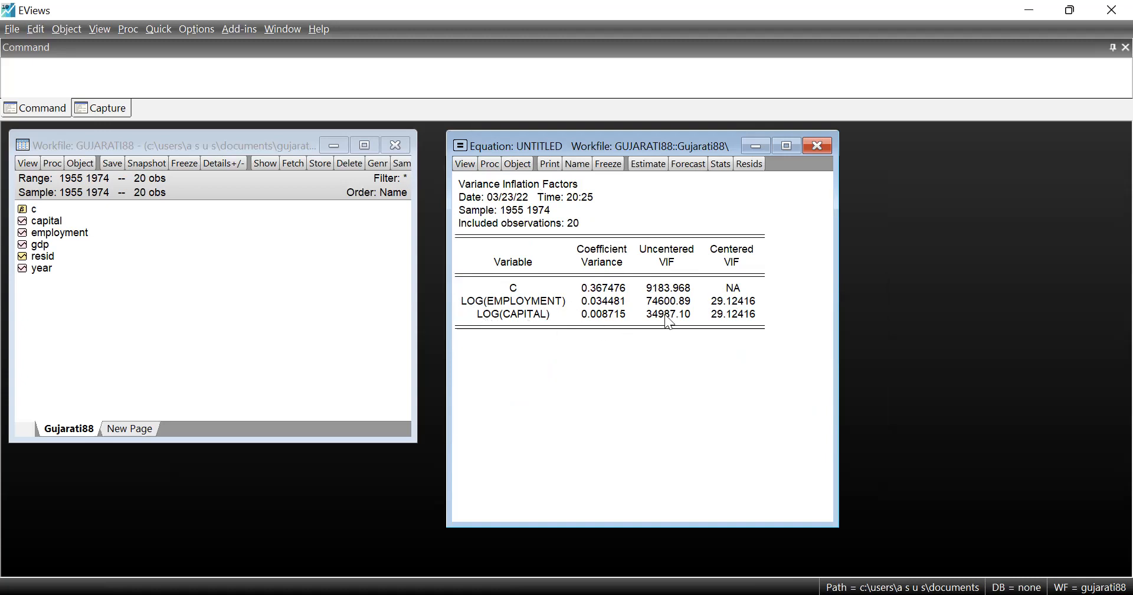
- Display the log(gdp) equation's representations, followed by its actual, fitted, residual table
left_click(467, 165)
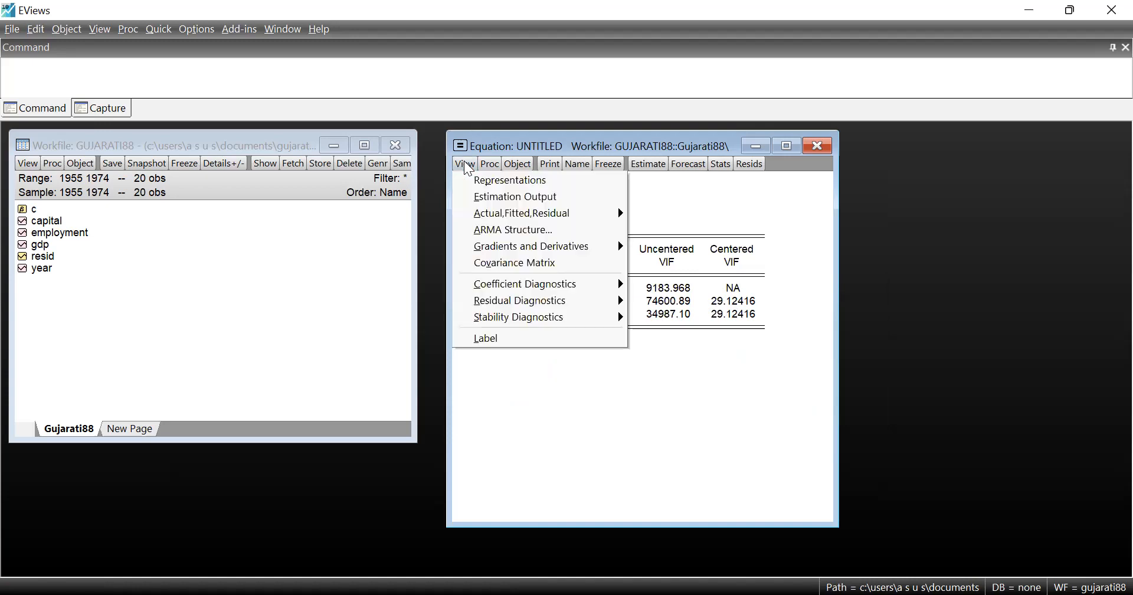
left_click(508, 181)
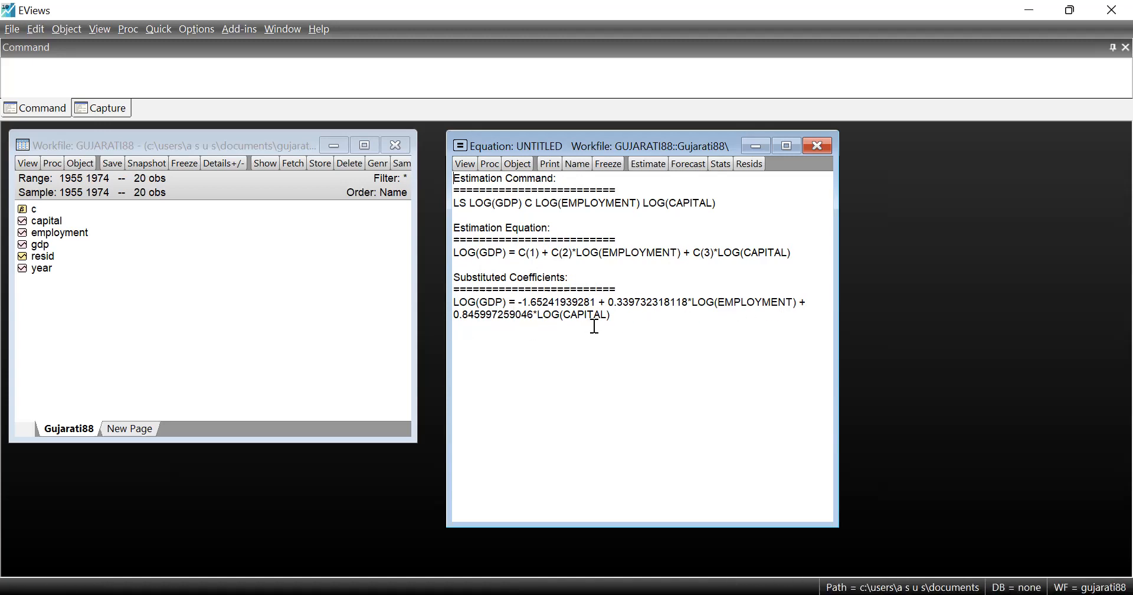
left_click(464, 164)
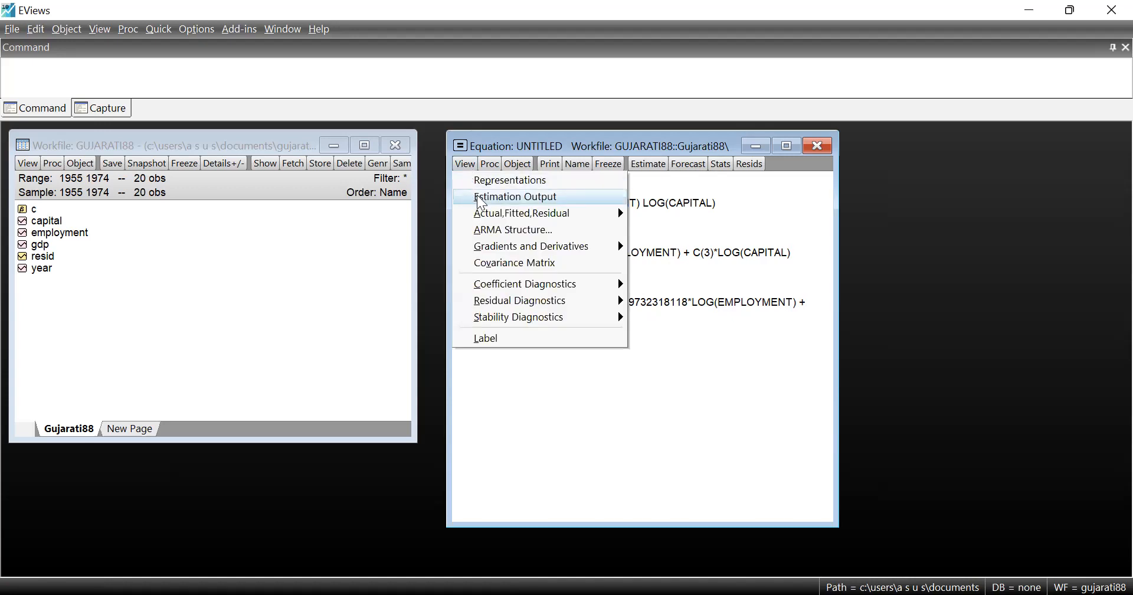
mouse_move(523, 220)
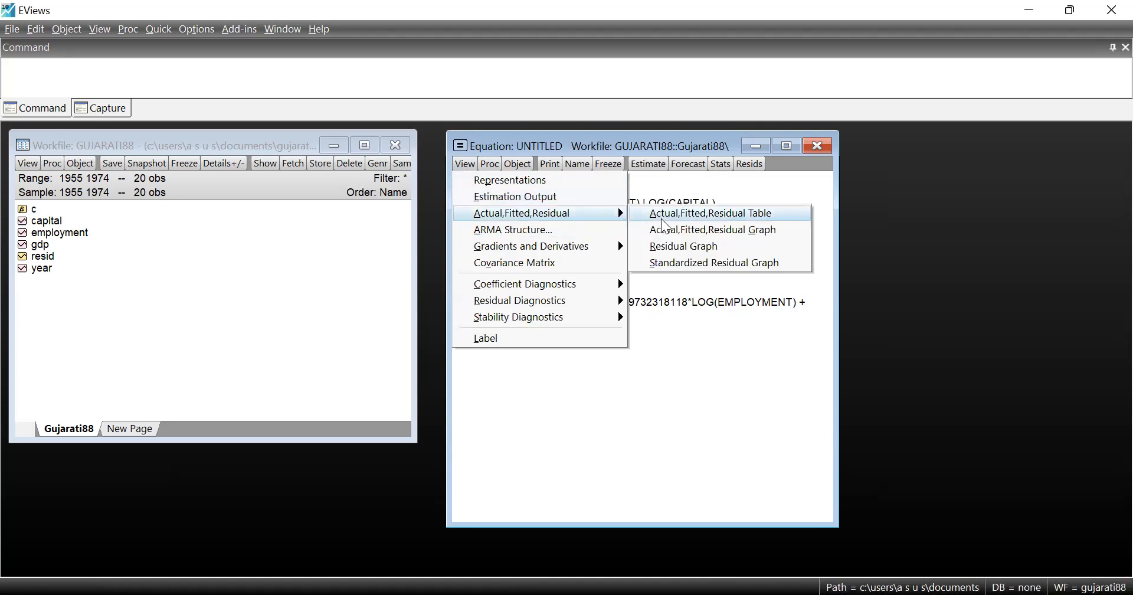
left_click(699, 215)
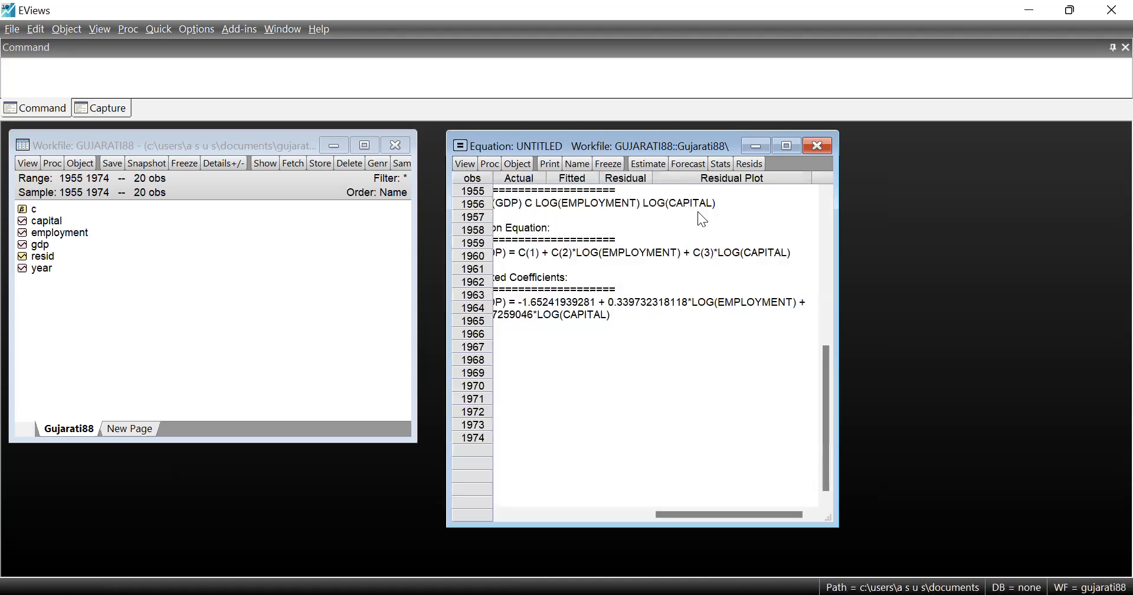
- Display the equation's actual, fitted, residual graph, followed by its residual graph
left_click(466, 163)
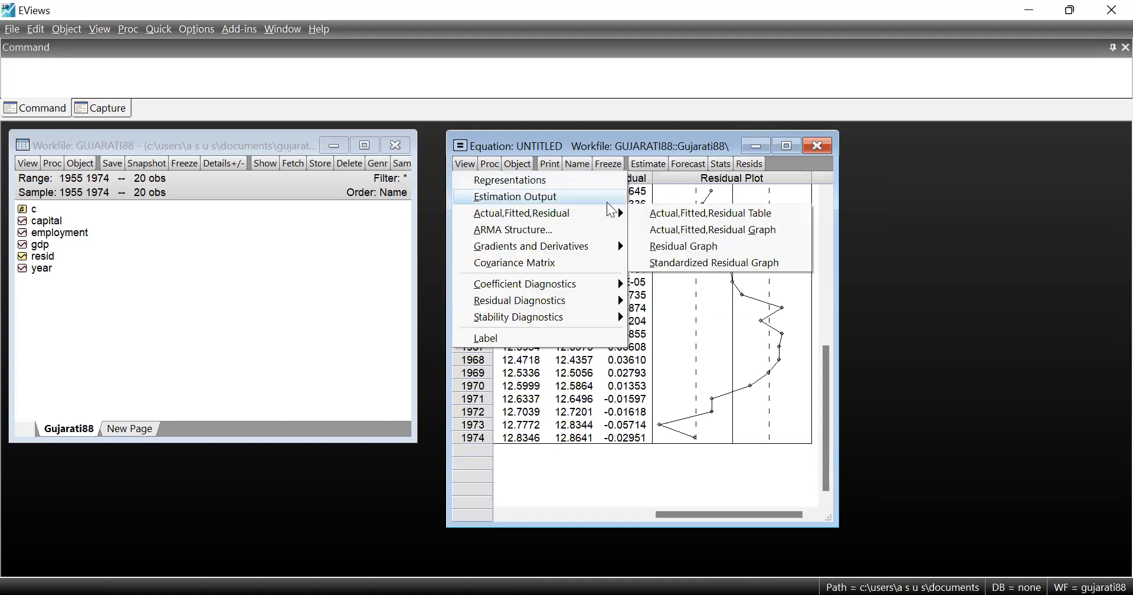
mouse_move(614, 213)
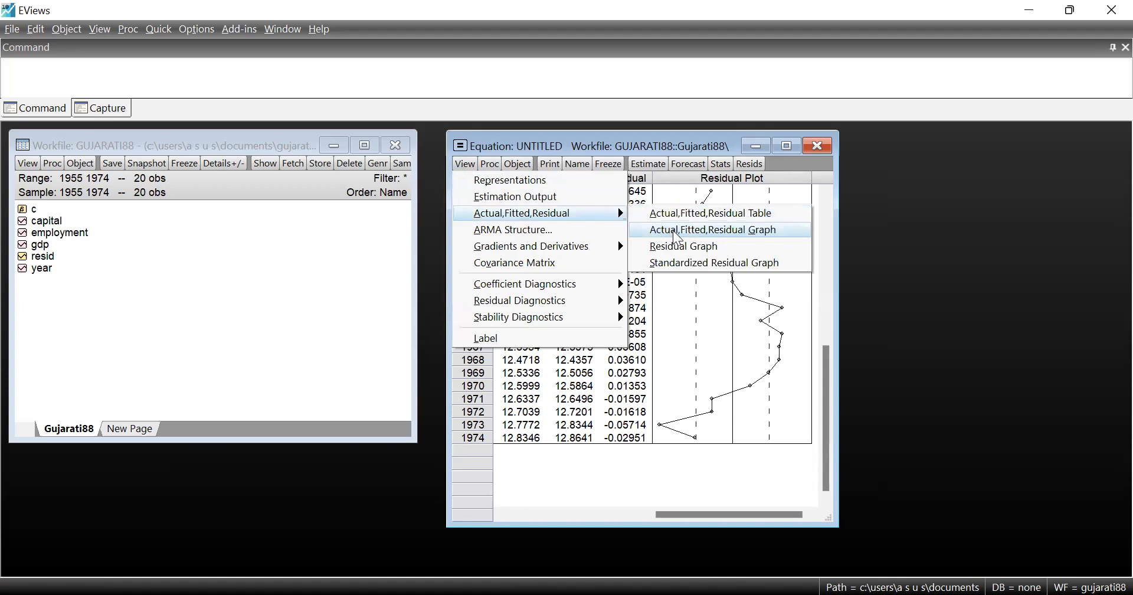
left_click(673, 231)
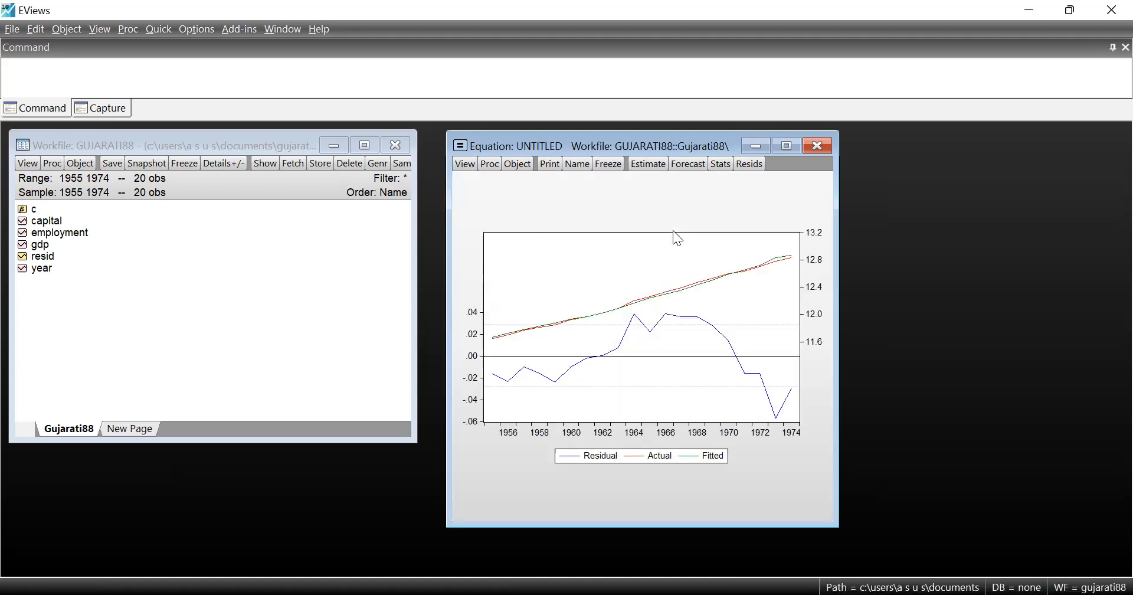
left_click(466, 167)
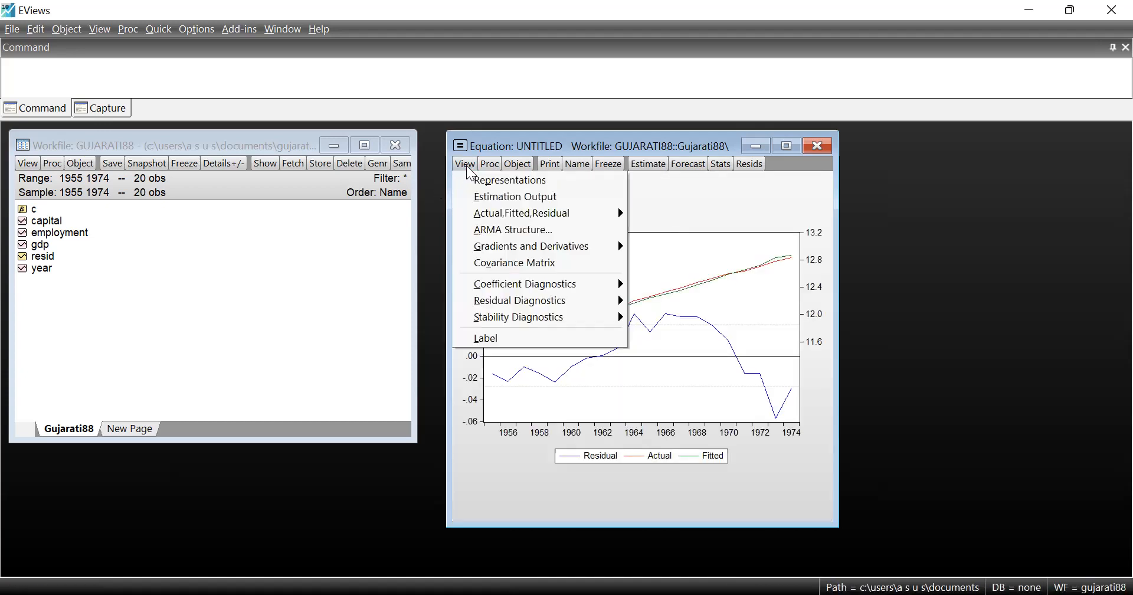
mouse_move(617, 213)
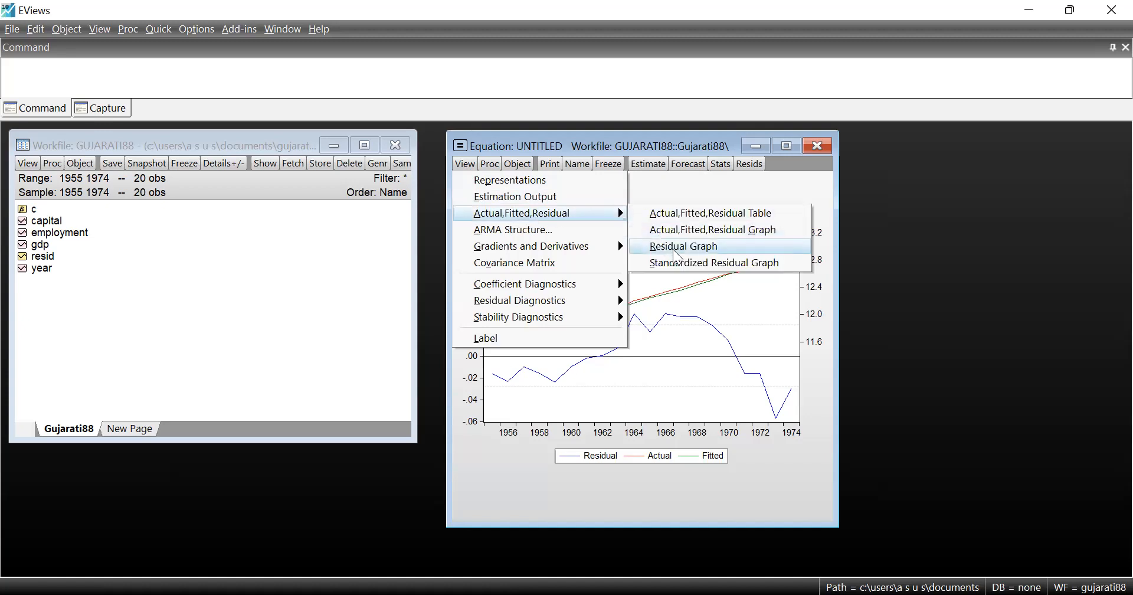
left_click(700, 246)
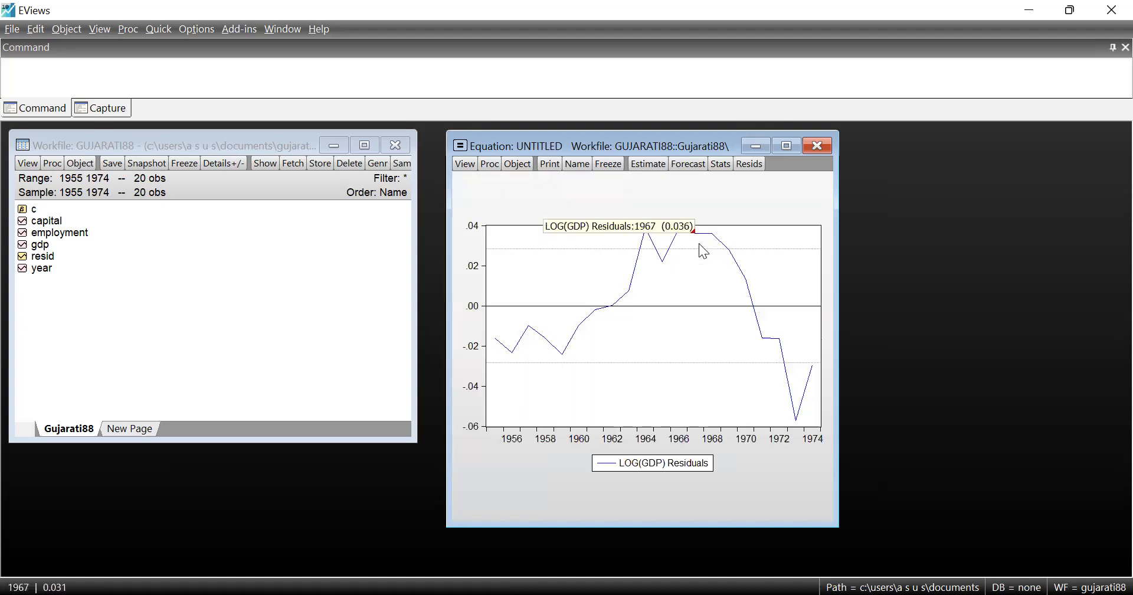
- Display the histogram and normality test for the log(gdp) equation's residuals
left_click(465, 165)
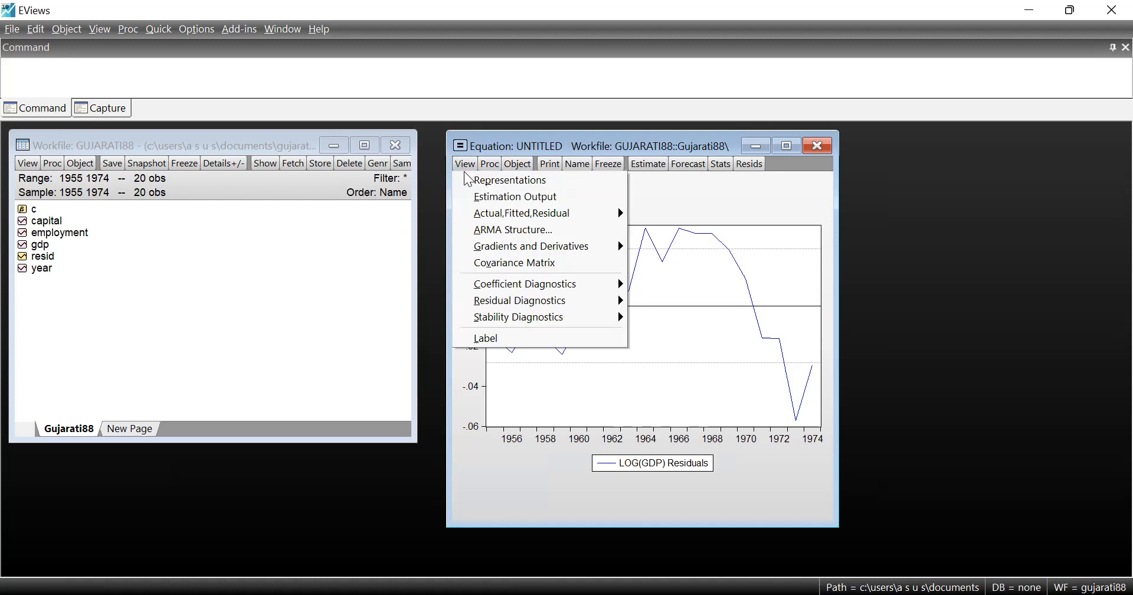
mouse_move(526, 249)
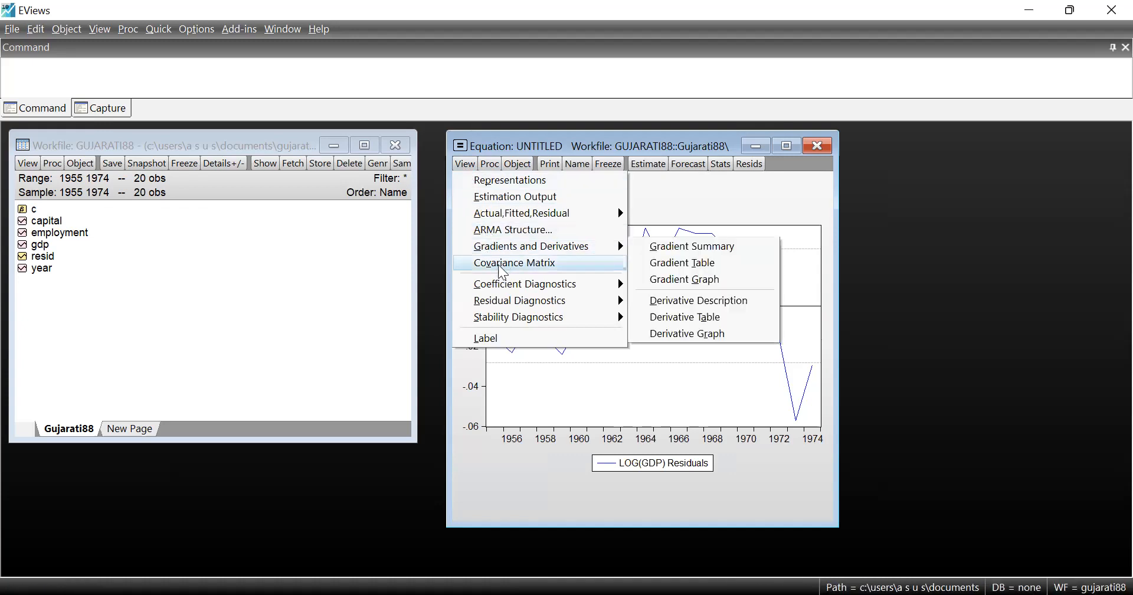
mouse_move(546, 282)
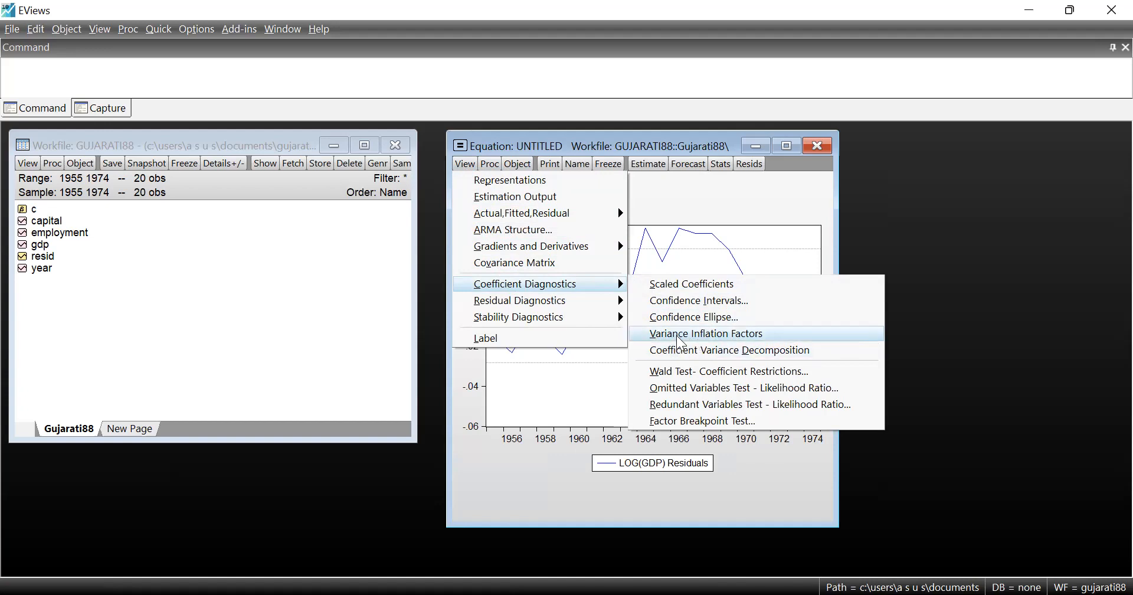
mouse_move(549, 302)
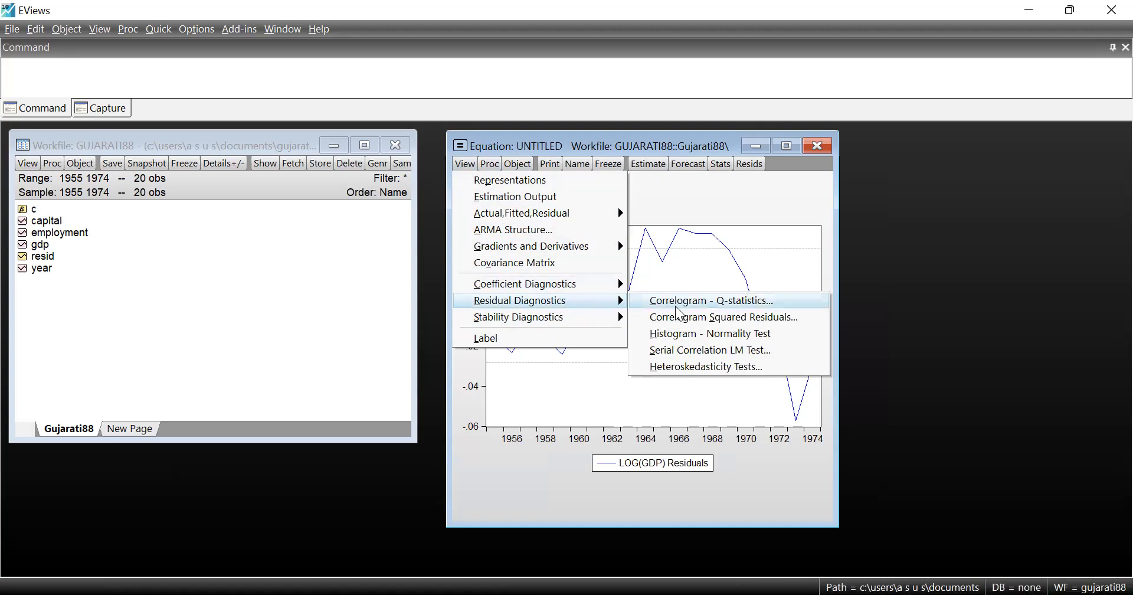
left_click(700, 334)
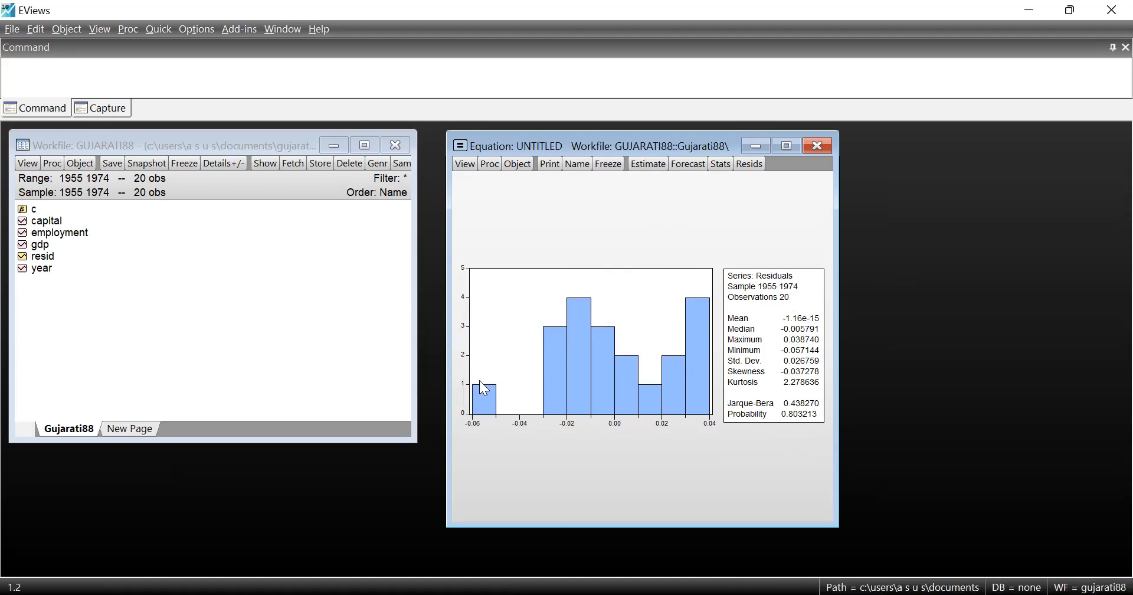
left_click(466, 165)
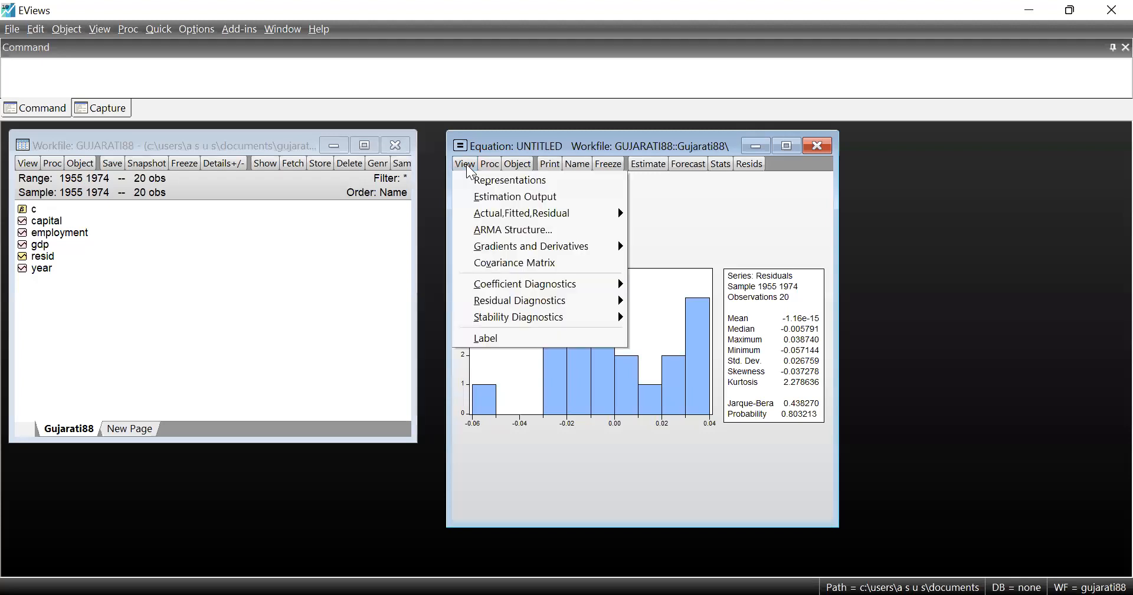
mouse_move(568, 305)
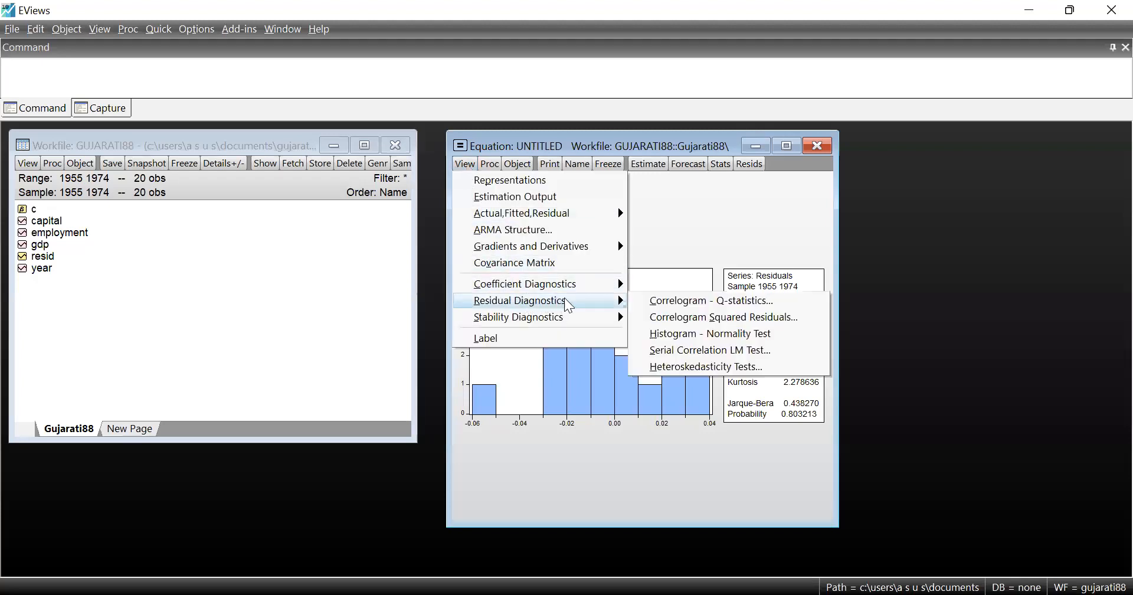
left_click(701, 368)
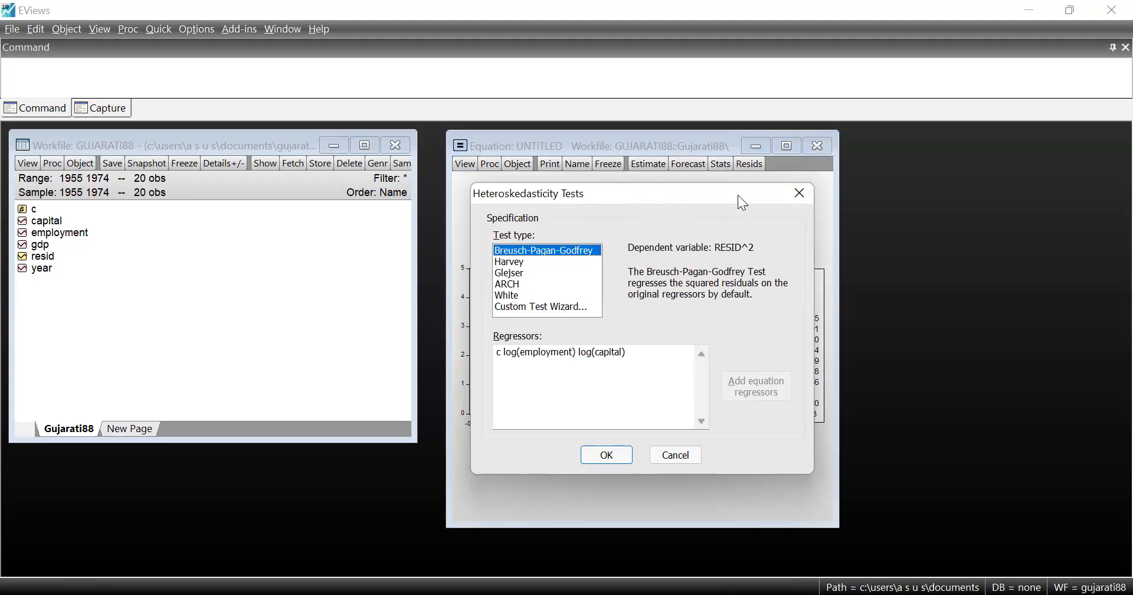
left_click(800, 192)
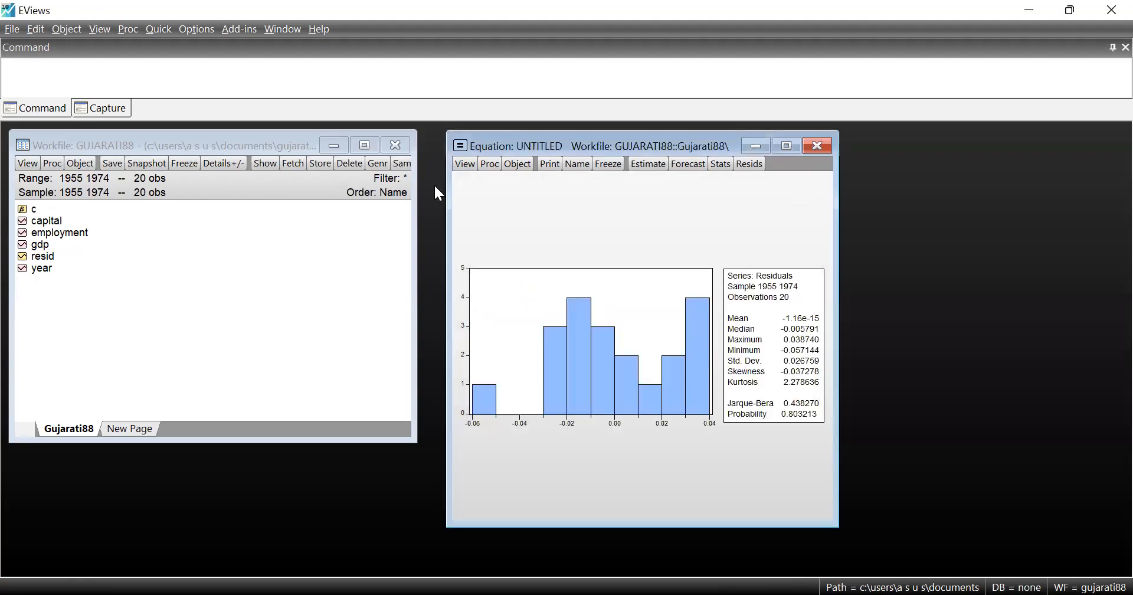
left_click(470, 165)
mouse_move(513, 324)
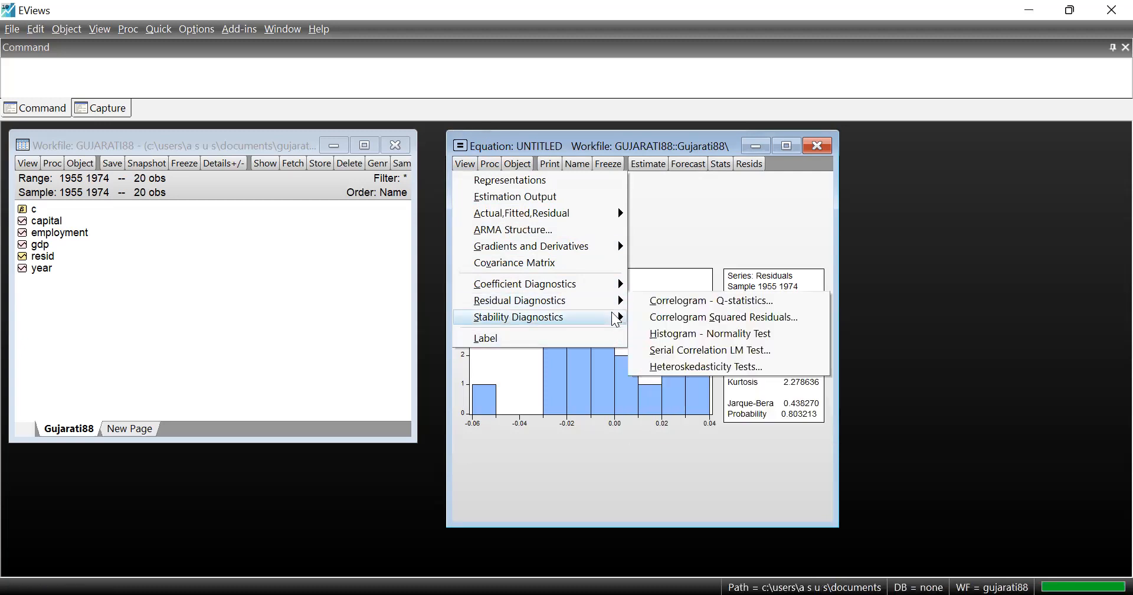
mouse_move(616, 320)
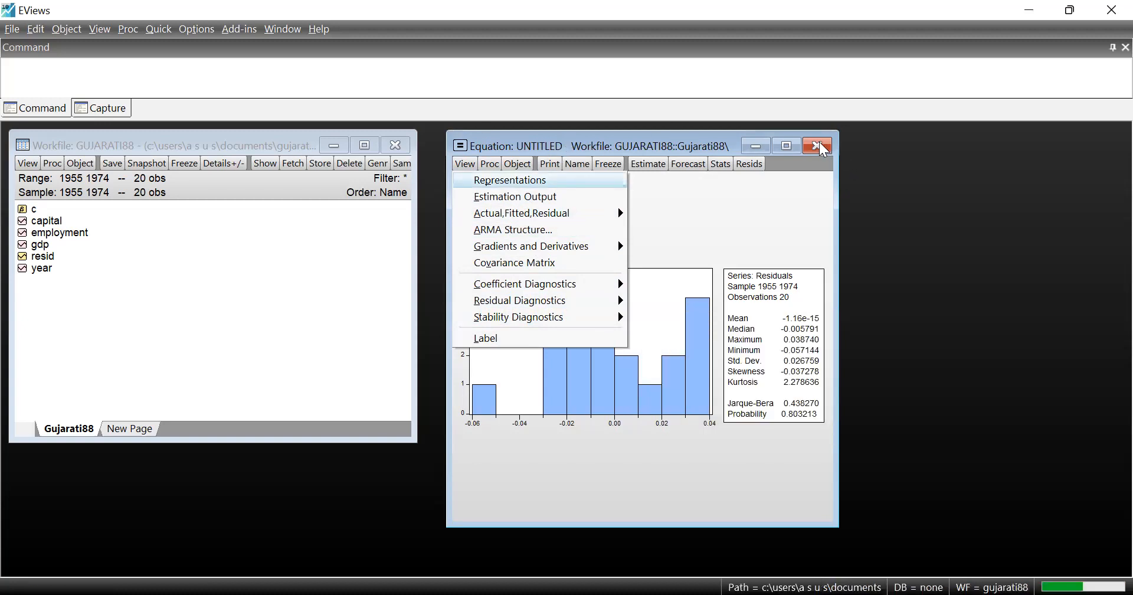
- Delete the untitled log(gdp) equation and close EViews
left_click(818, 147)
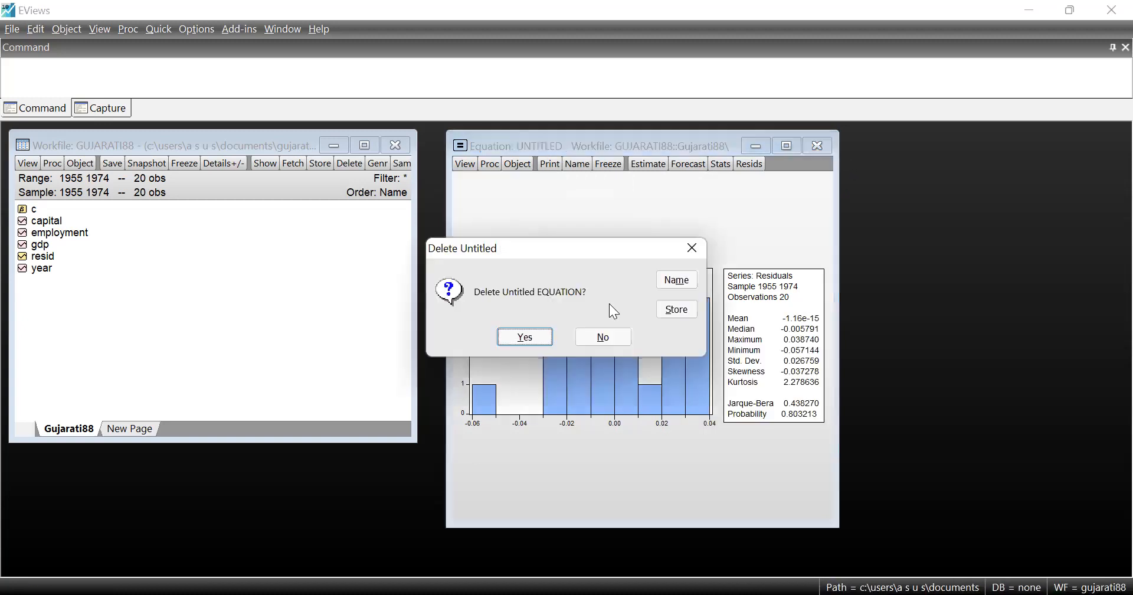
left_click(515, 332)
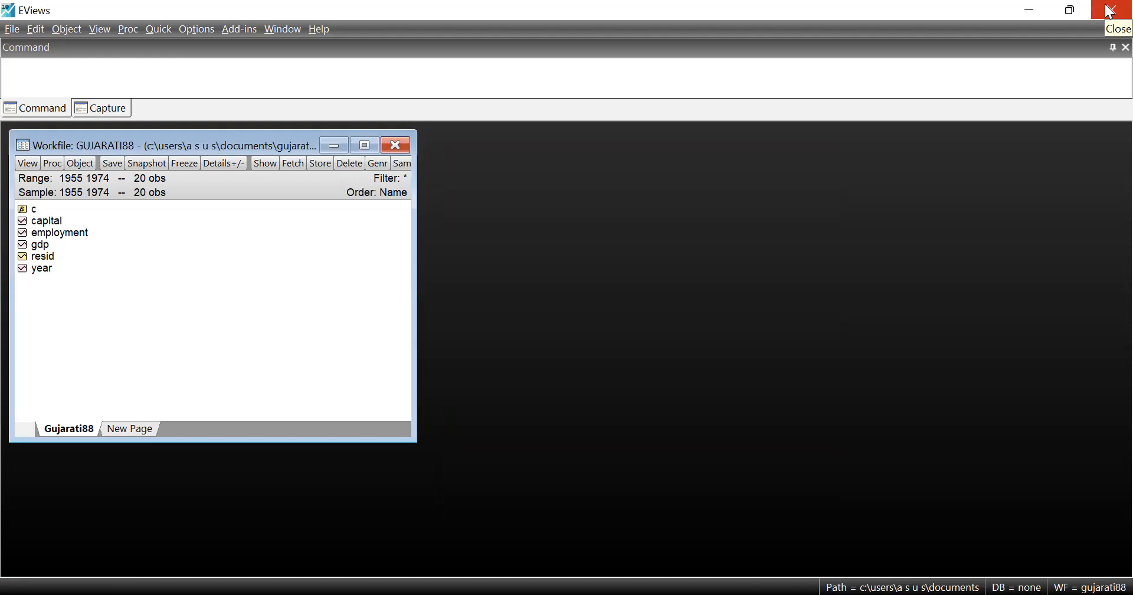
left_click(1109, 12)
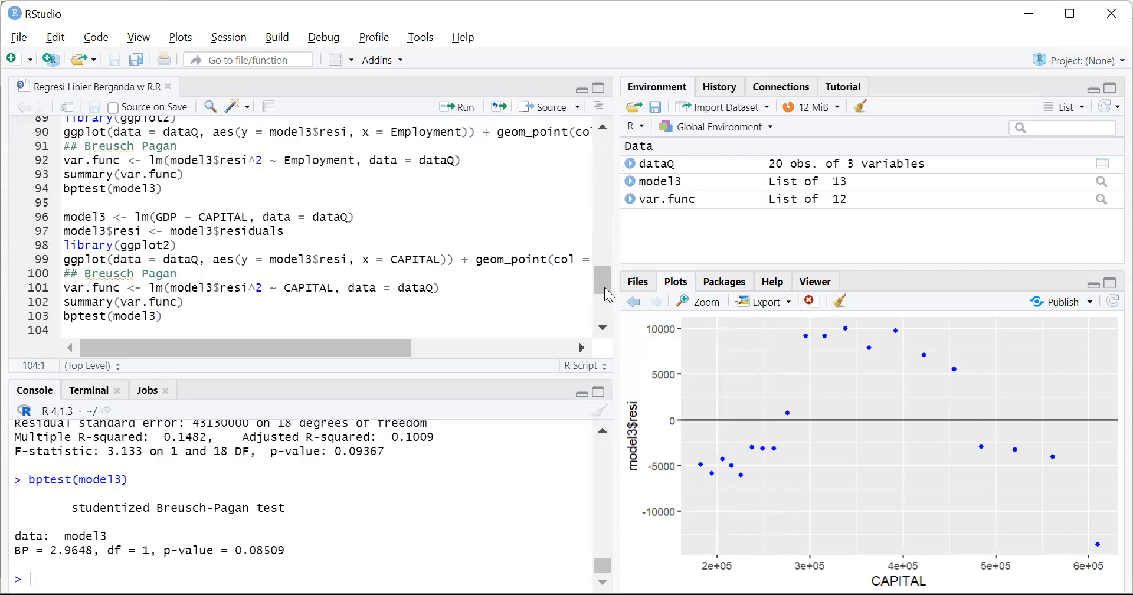
- In RStudio, return to the start of the script, clear all plots and remove all objects, including hidden ones, from the environment
left_click_drag(600, 270, 598, 150)
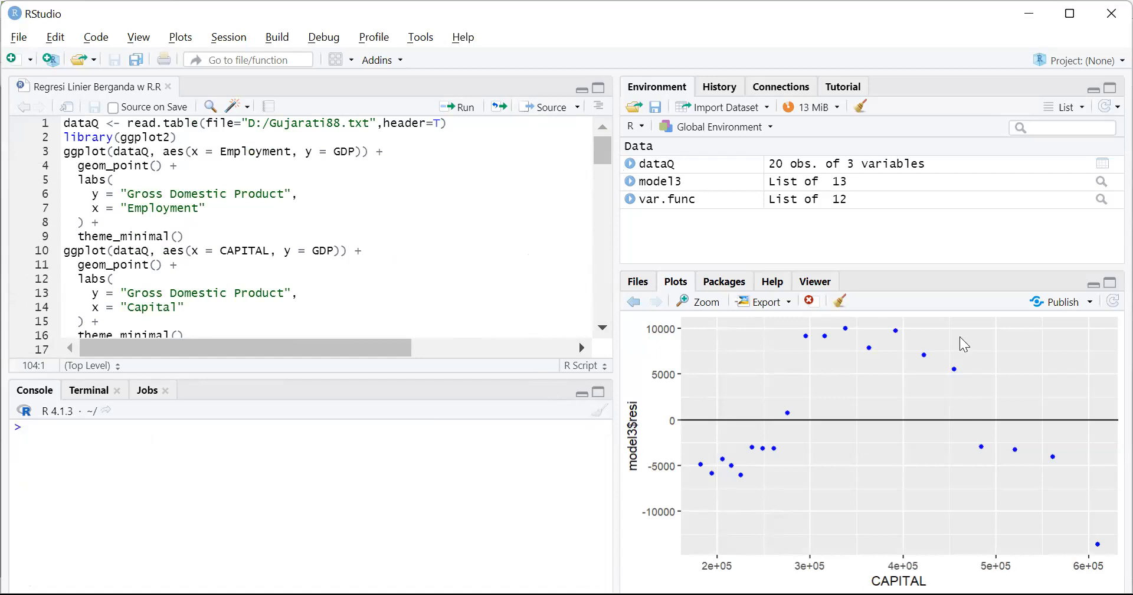
left_click(839, 303)
left_click(614, 334)
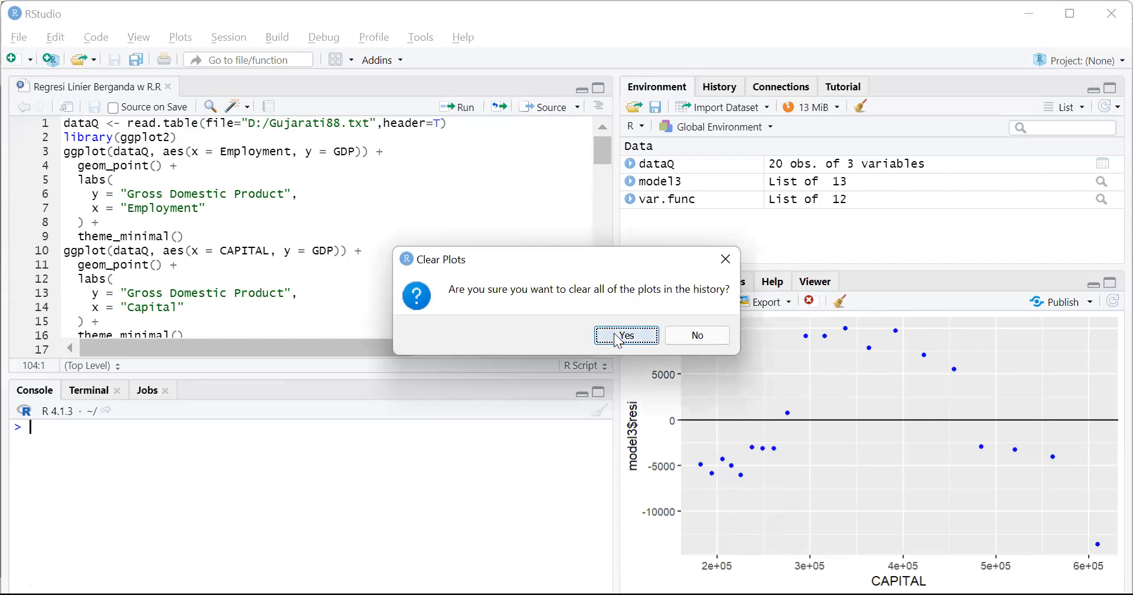
left_click(861, 106)
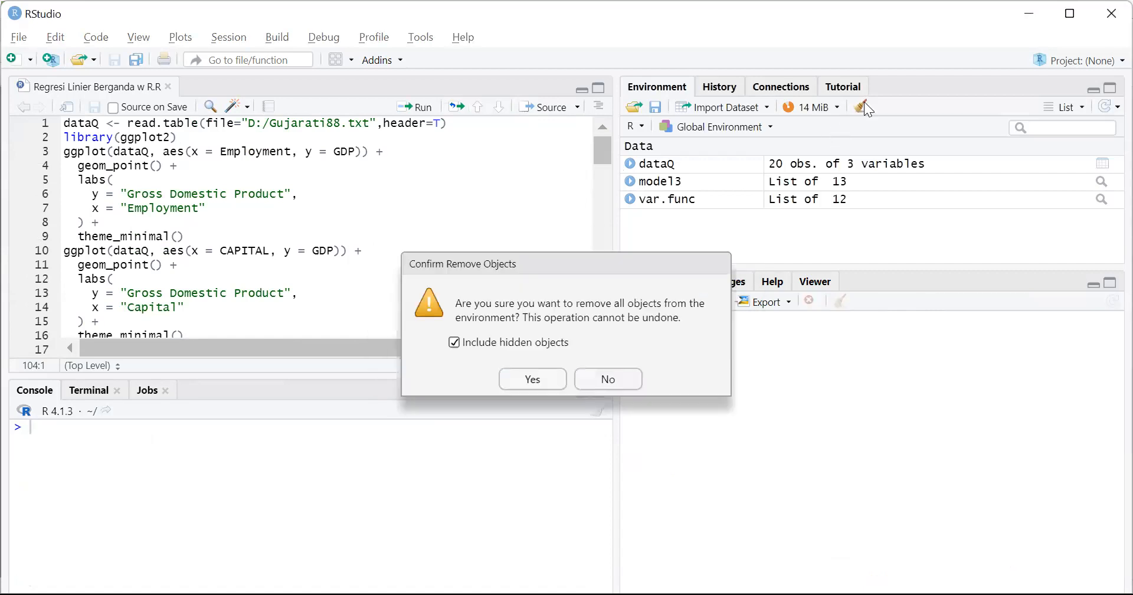
left_click(523, 381)
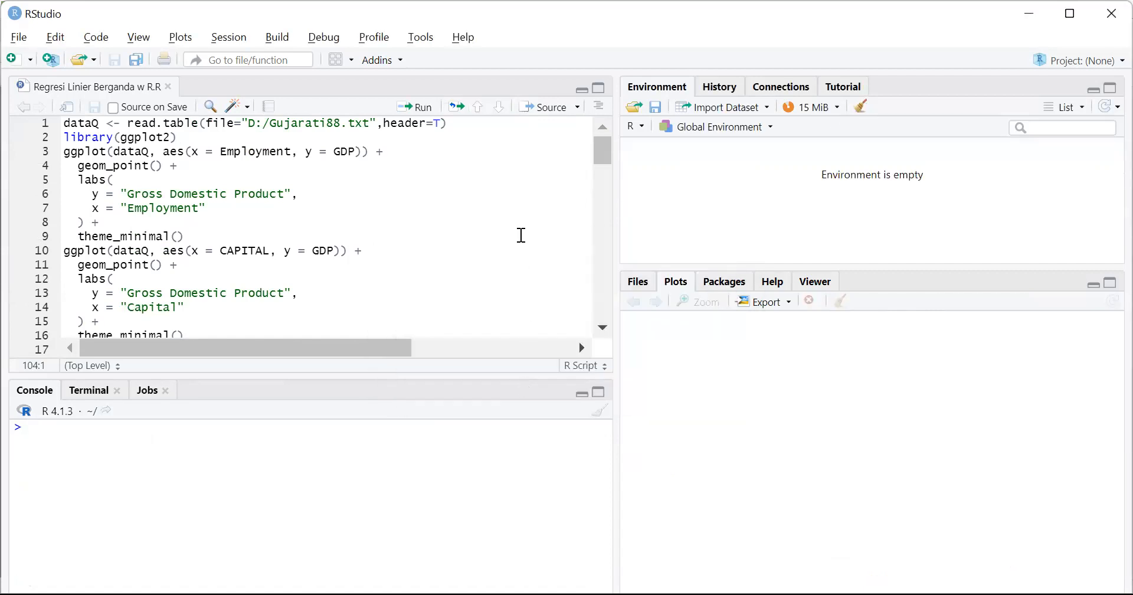
- Run the script line that reads D:/Gujarati88.txt into dataQ and print dataQ in the console to review its rows
left_click(472, 129)
left_click(424, 113)
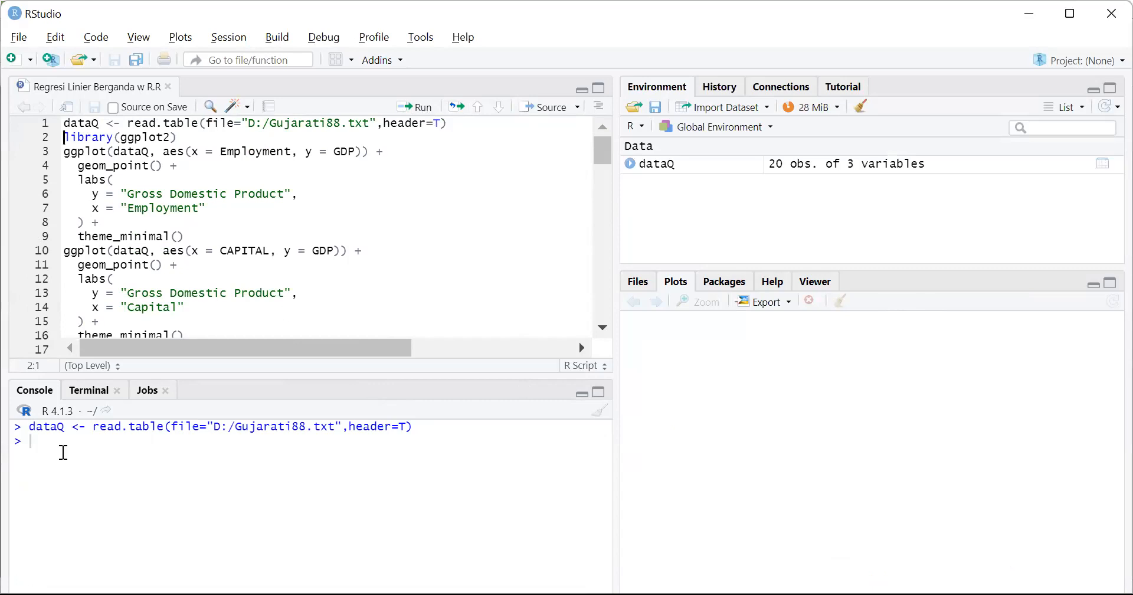
type("dara")
key("BackSpace")
key("BackSpace")
type("taQ")
key("Return")
scroll(268, 468, "up", 5)
scroll(268, 468, "down", 1)
scroll(267, 468, "up", 1)
scroll(268, 467, "down", 3)
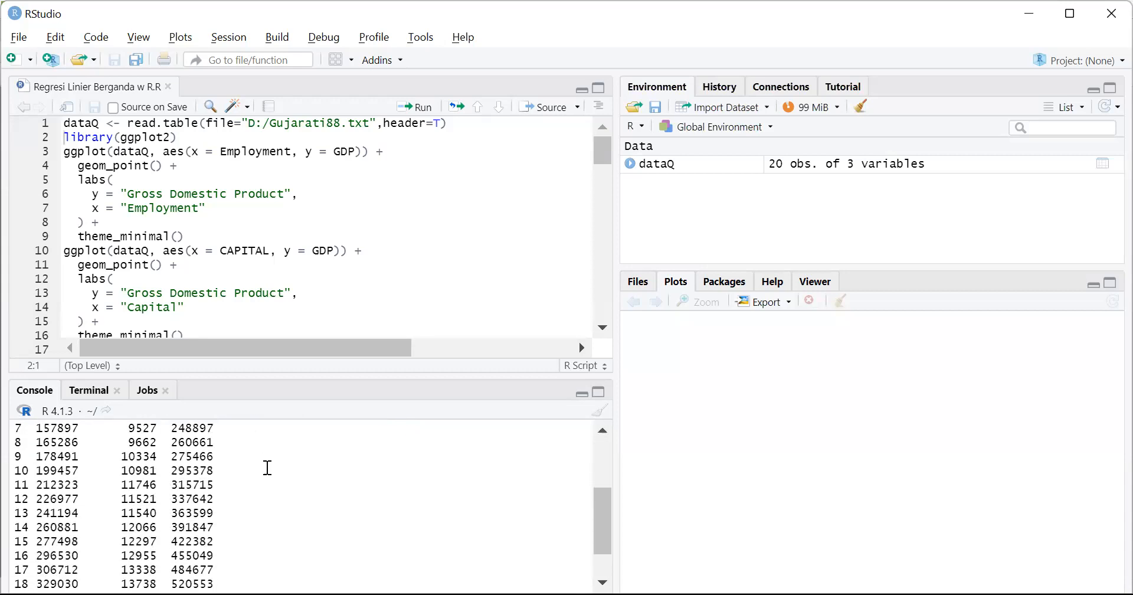
- Load the ggplot2 library and run the script's scatter plot of GDP against Employment
left_click(250, 132)
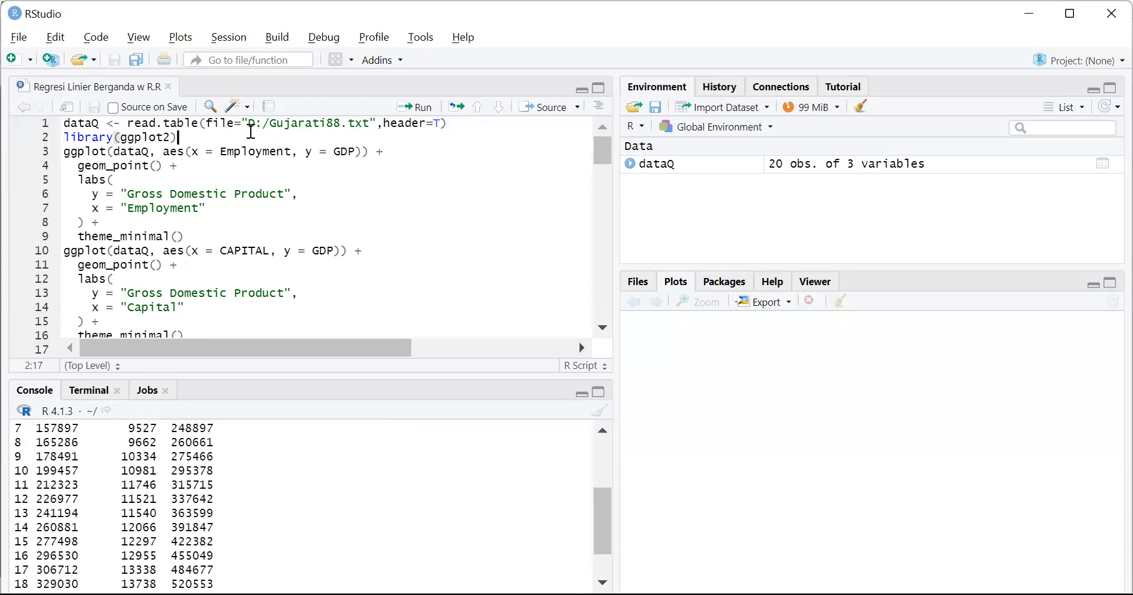
left_click(417, 106)
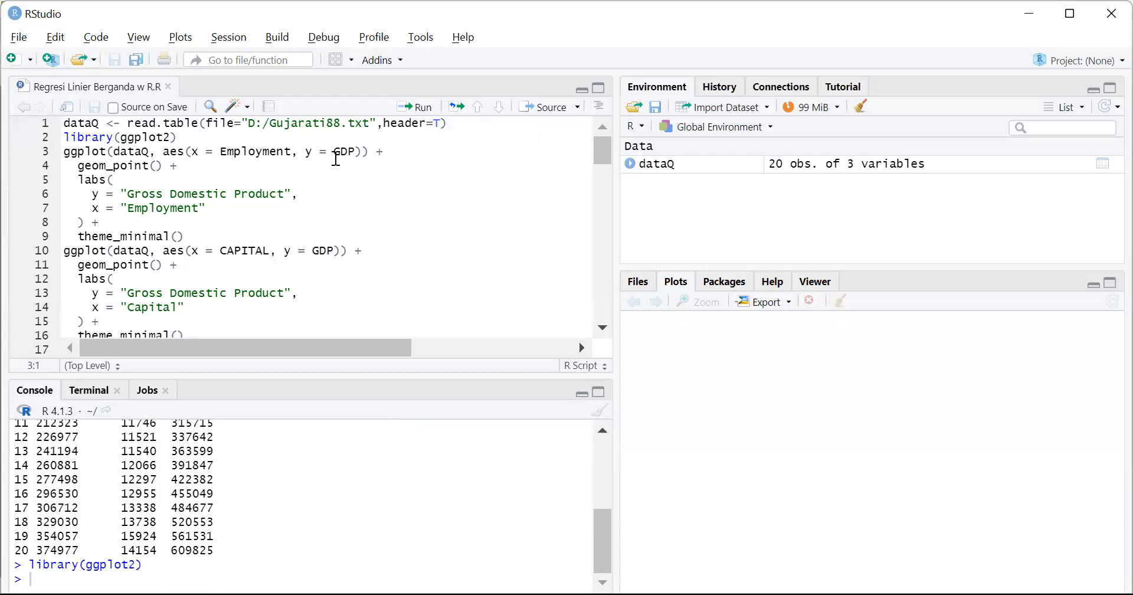
left_click(423, 108)
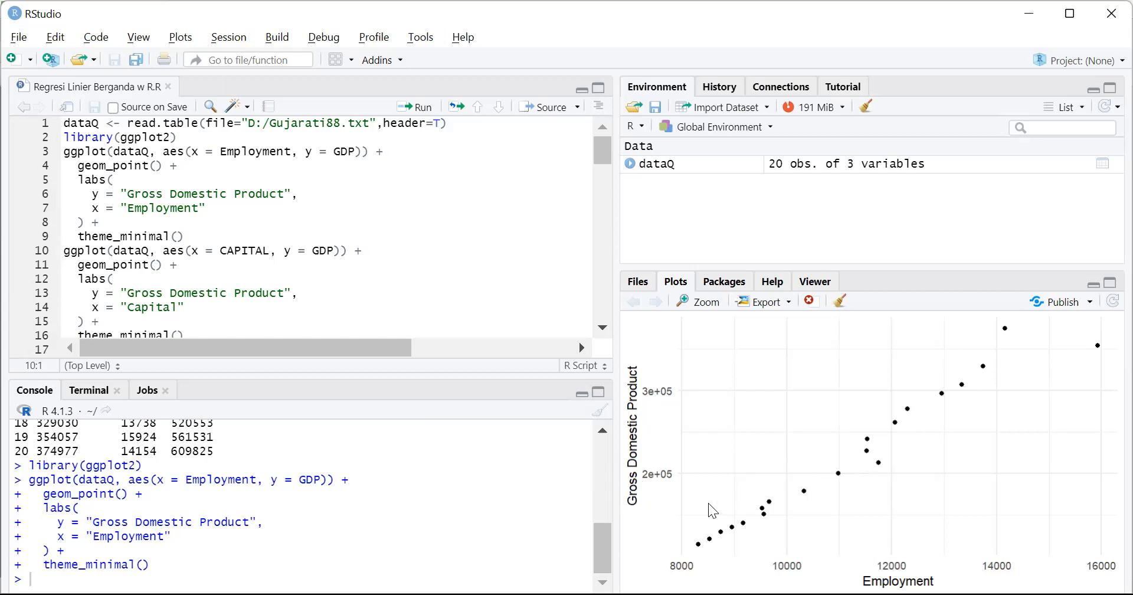
key("alt+Tab")
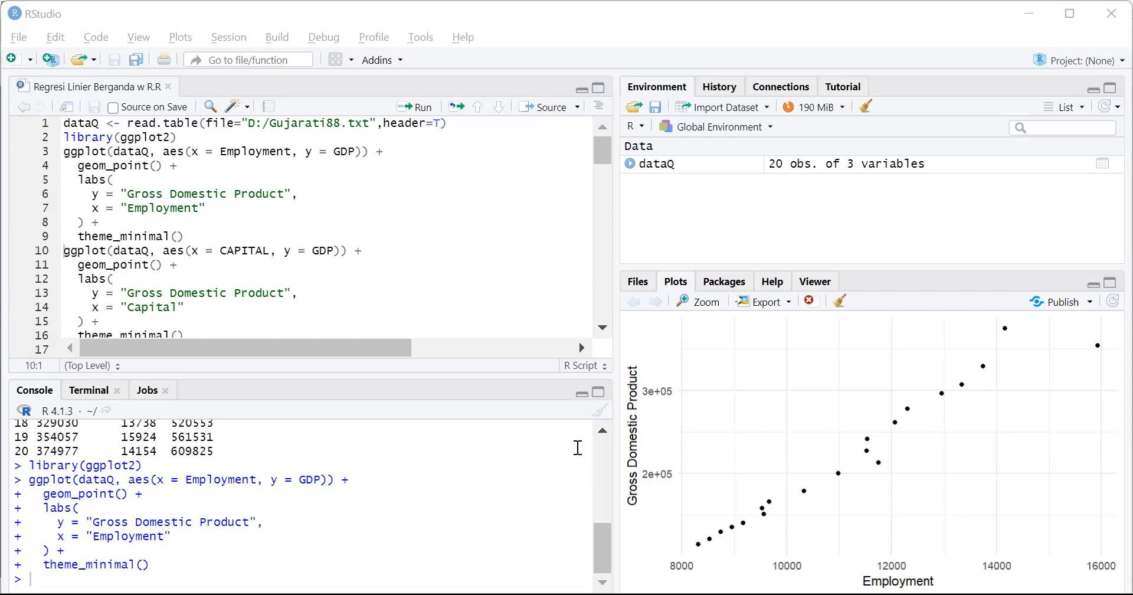
- Clear all plots from the plot history and return to the script's first line
left_click(839, 302)
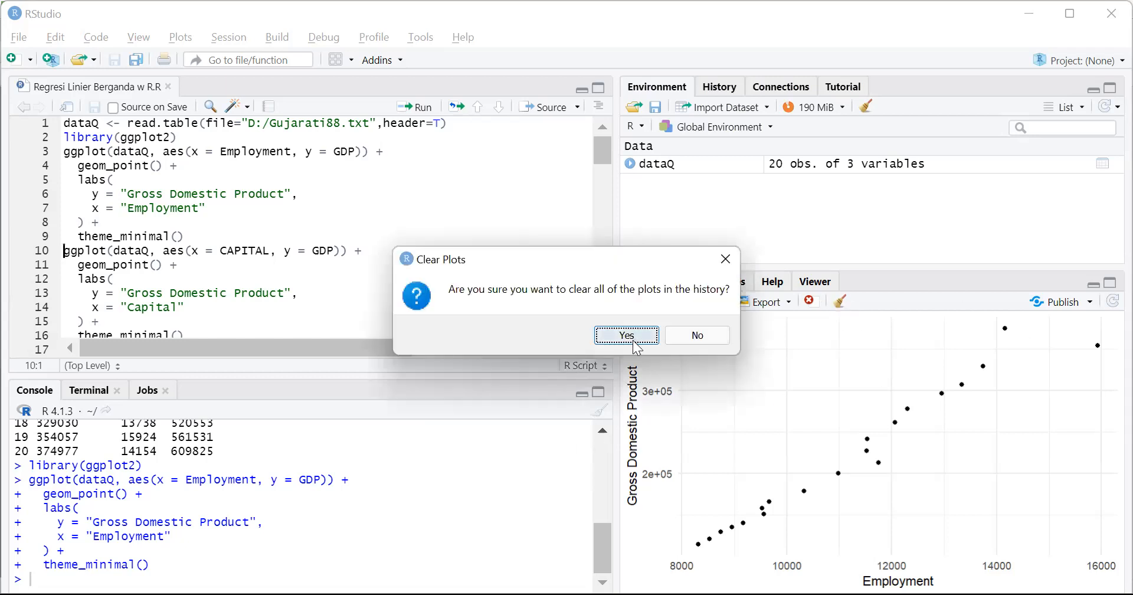
key("Return")
left_click(469, 123)
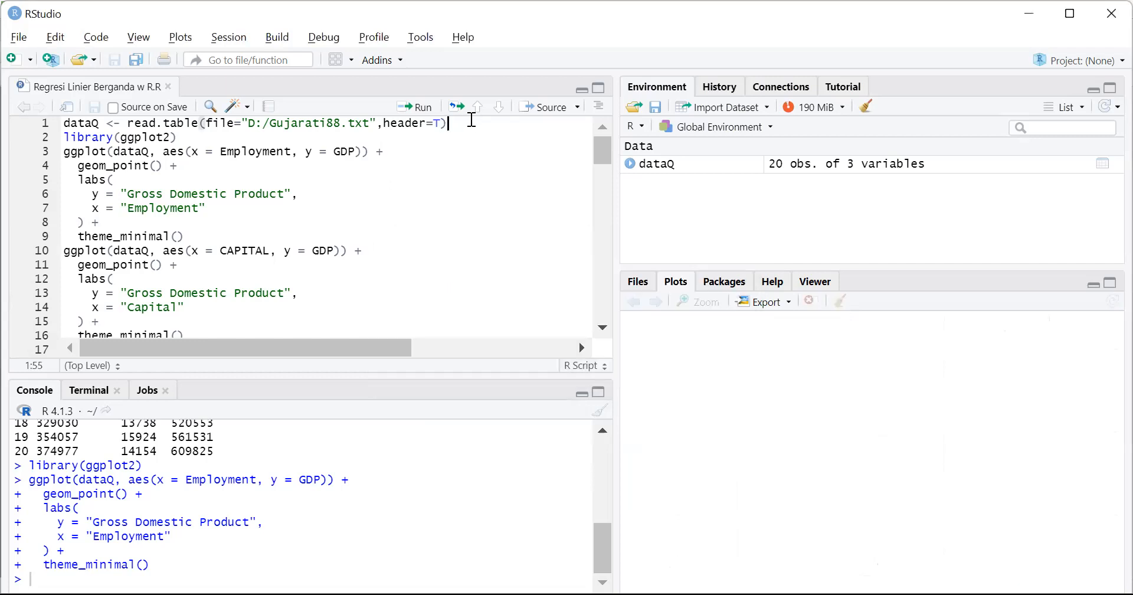
- Run the script lines that read D:/Gujarati88.txt, load ggplot2 and plot GDP against Employment and against CAPITAL
left_click(422, 109)
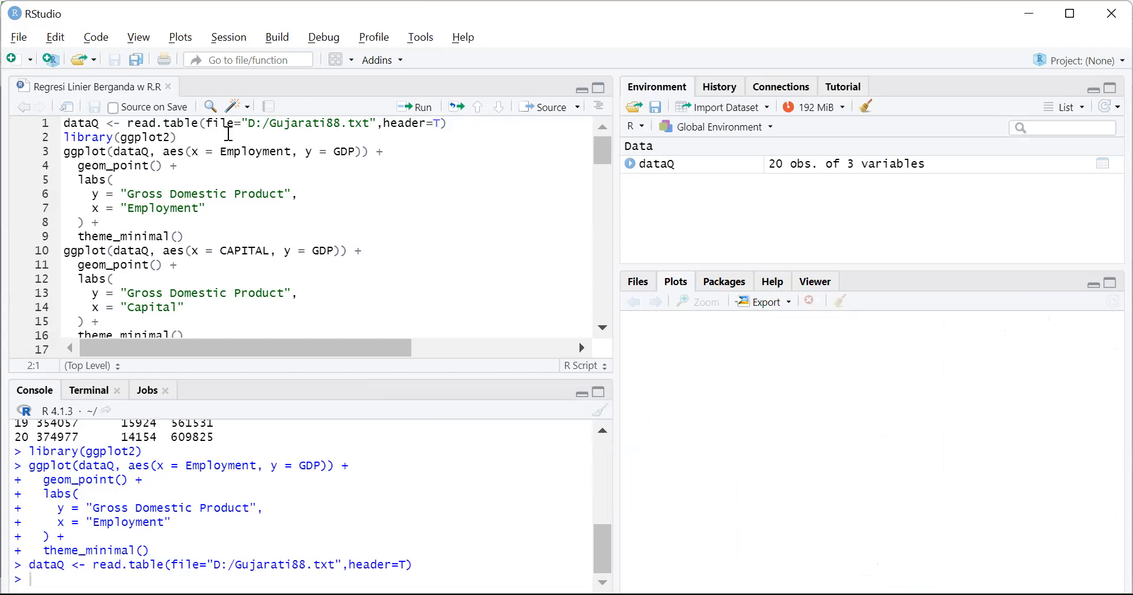
left_click(423, 114)
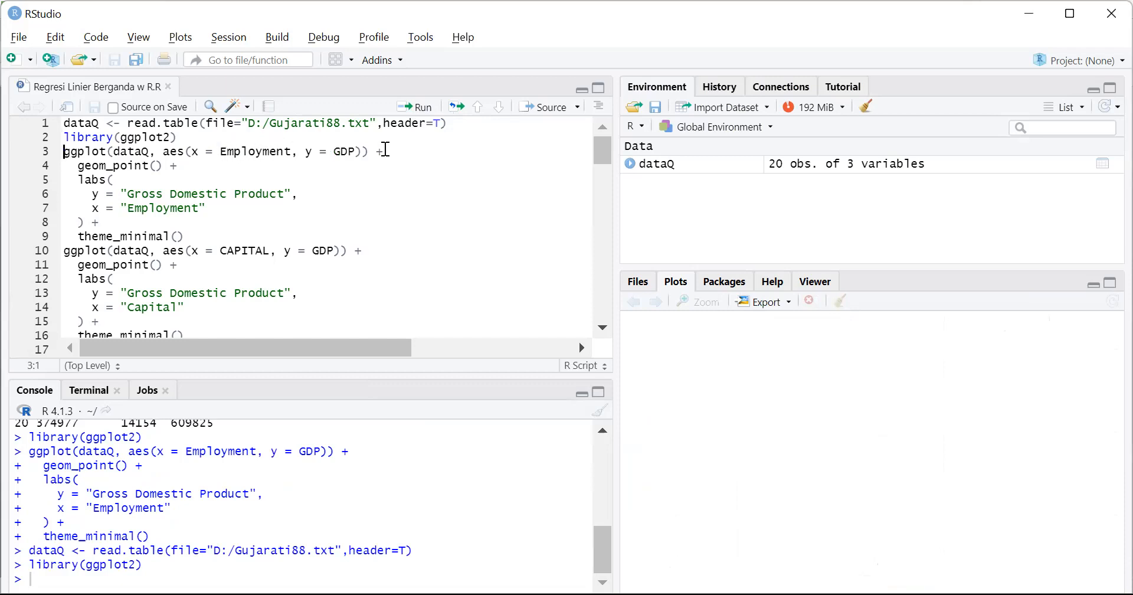
left_click(424, 108)
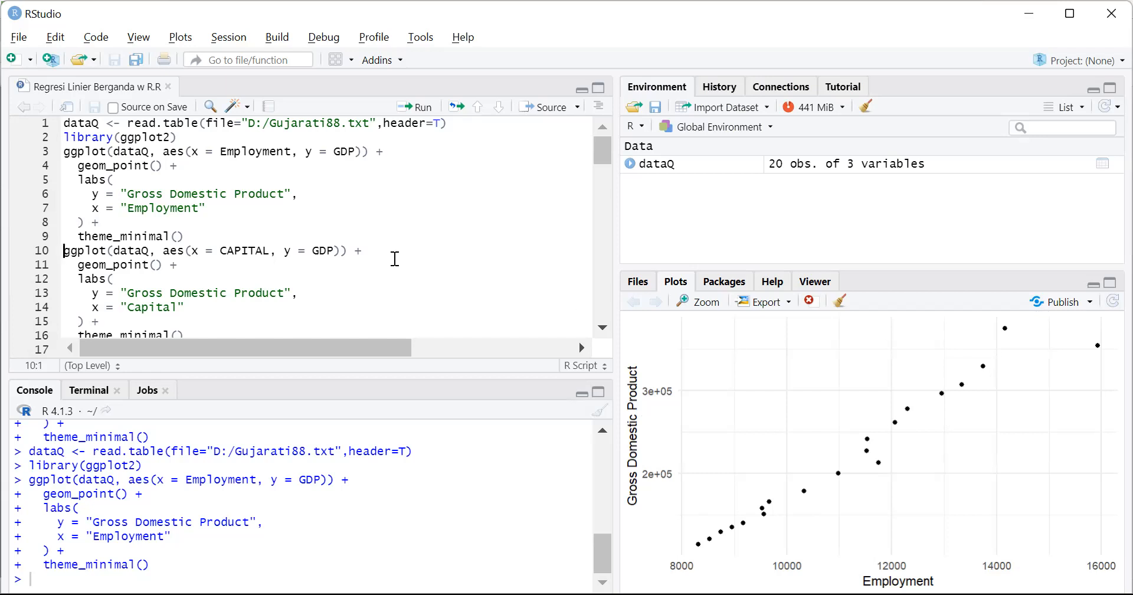
left_click(420, 109)
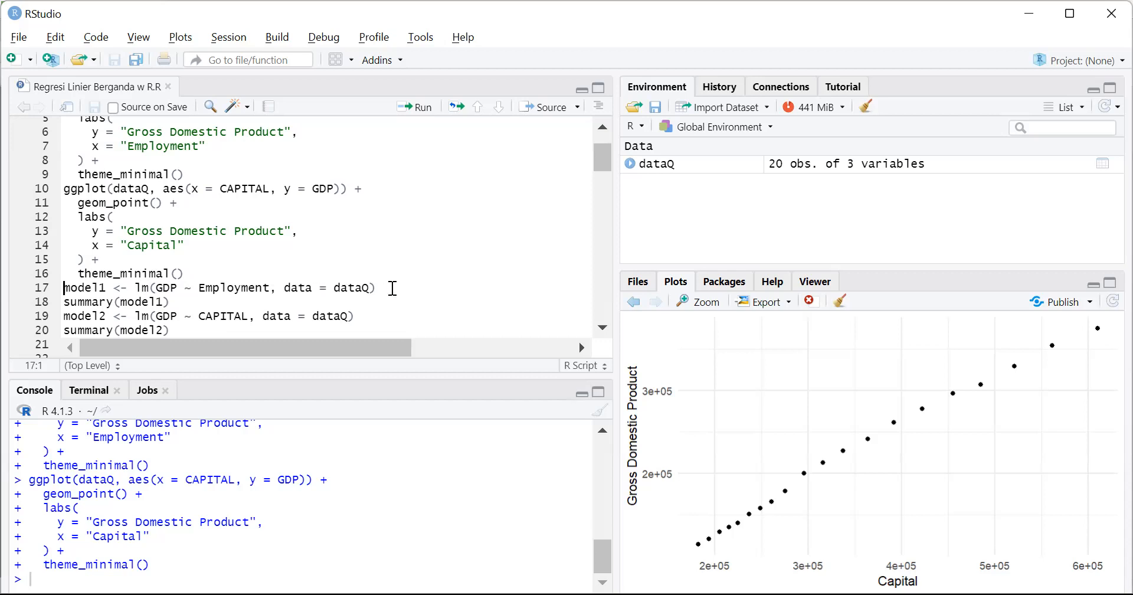
- Fit the simple regressions of GDP on Employment (model1) and on CAPITAL (model2), and print and review their summaries
left_click(417, 107)
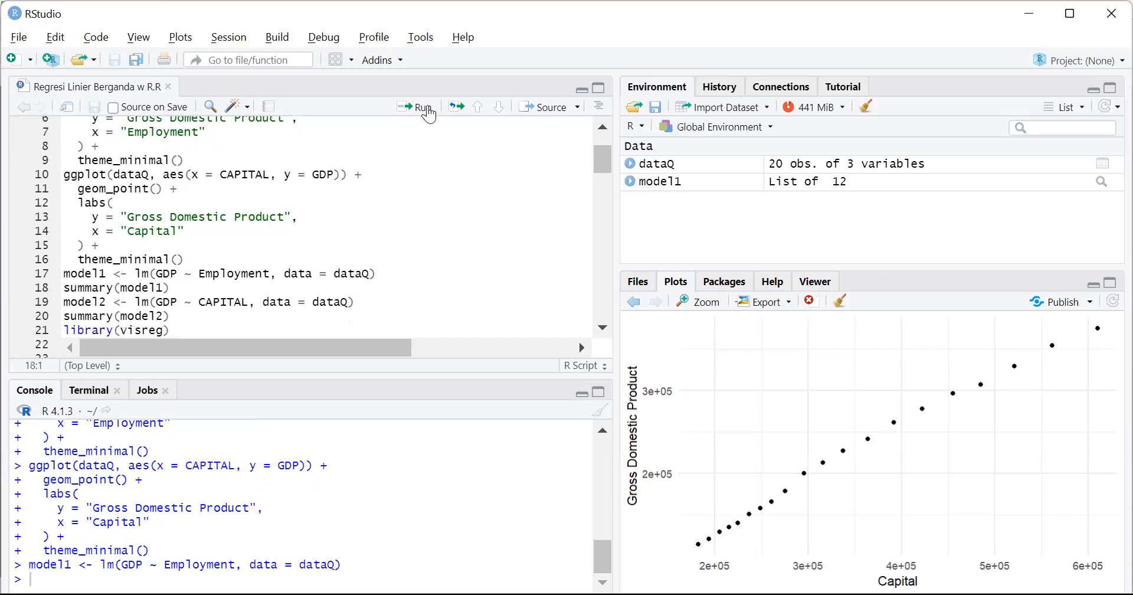
left_click(427, 110)
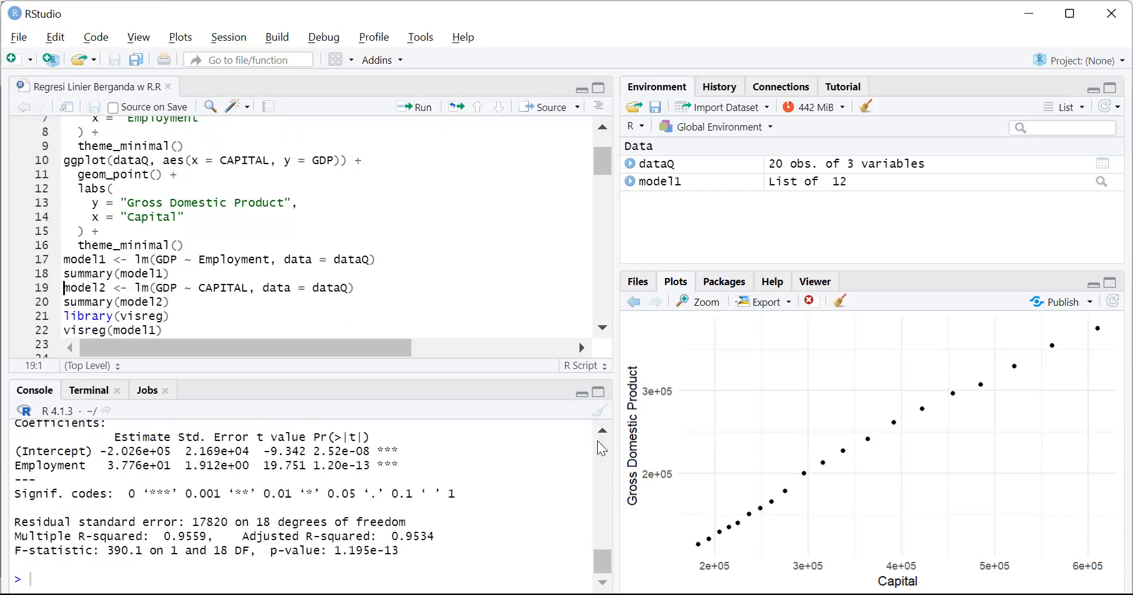
scroll(602, 431, "up", 3)
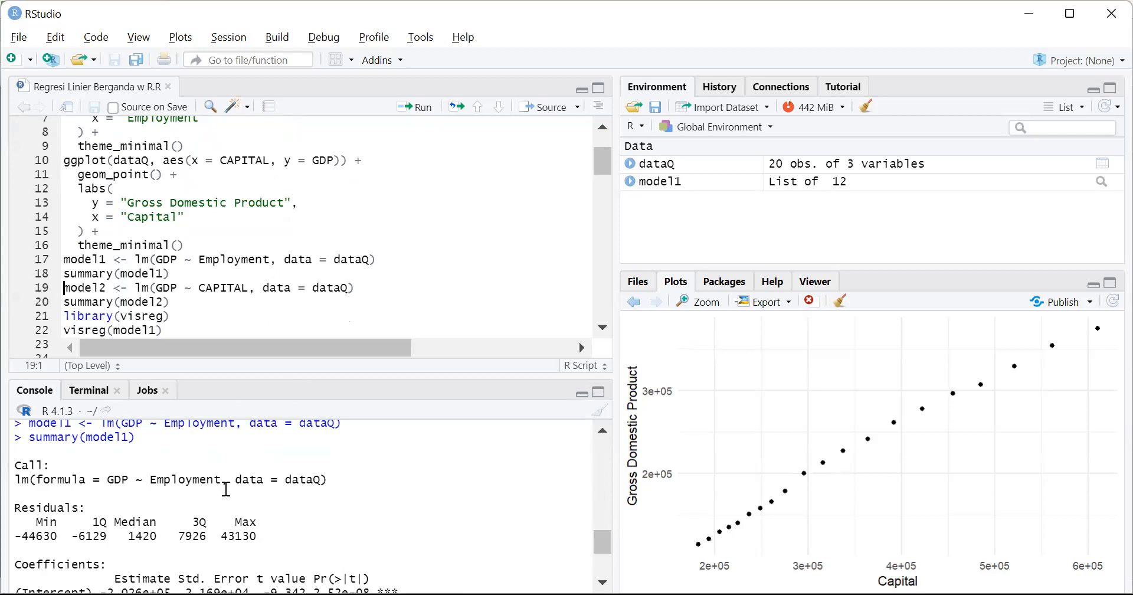
scroll(232, 495, "down", 3)
scroll(235, 496, "up", 1)
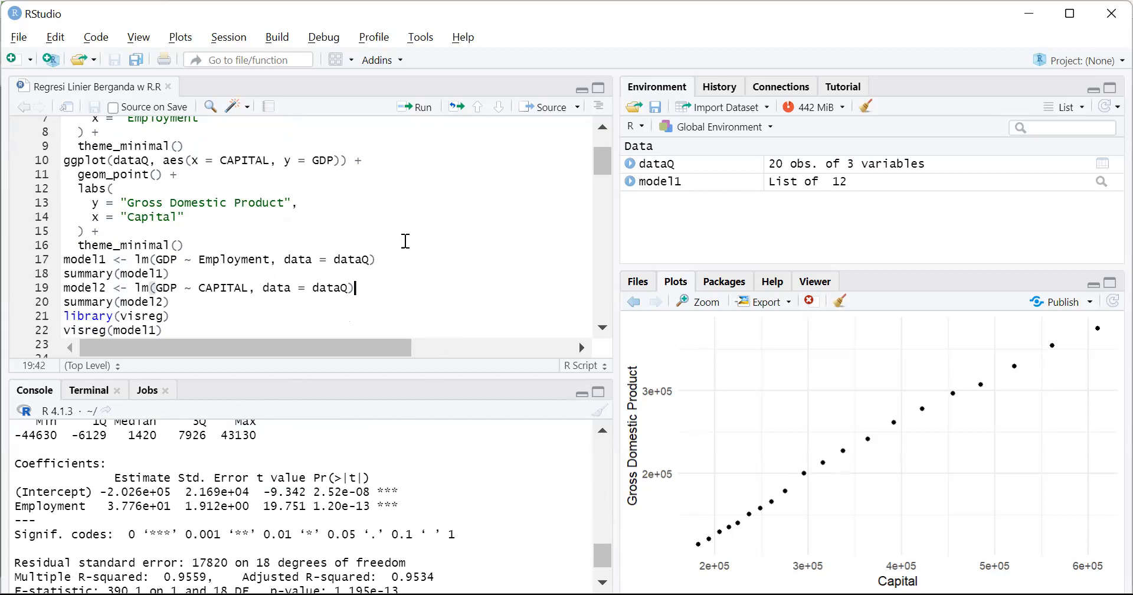
left_click(420, 108)
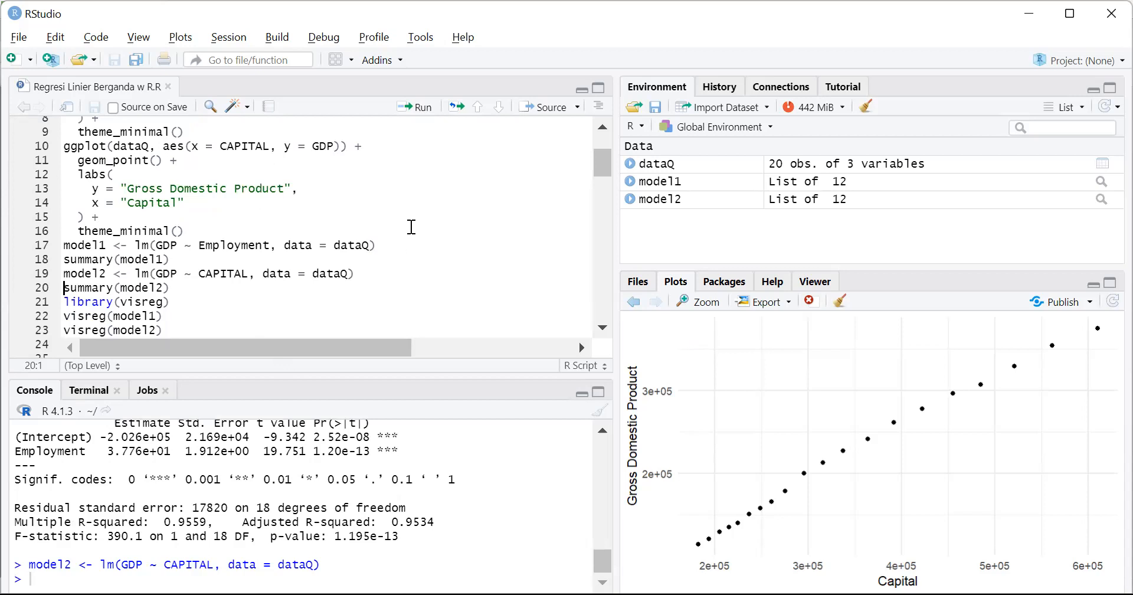
left_click(422, 106)
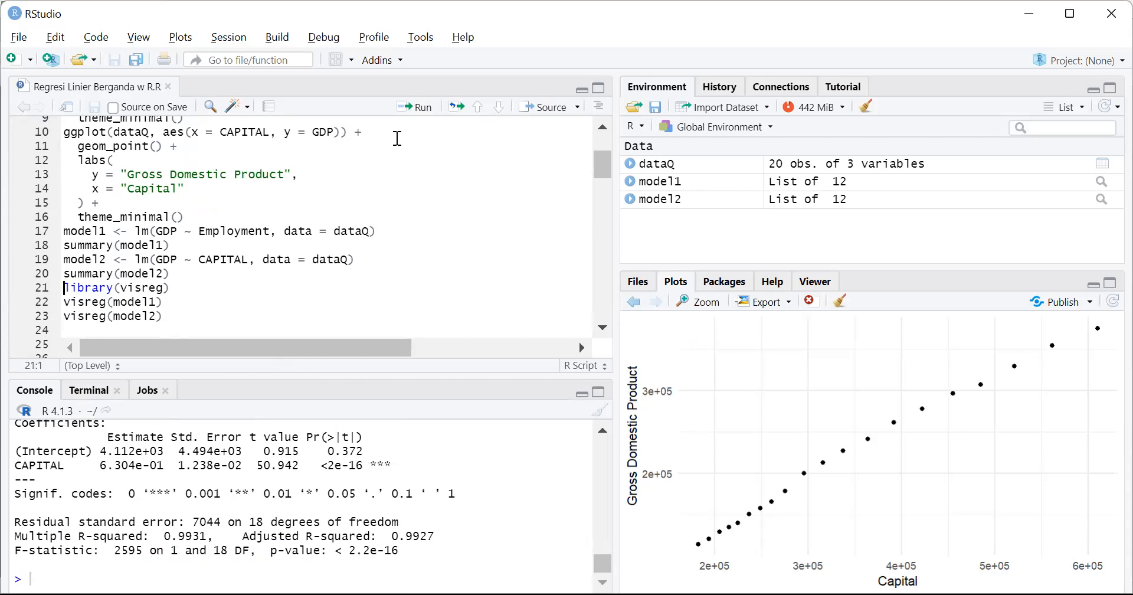
- Load the visreg library, plot the fitted regression line of model1 and view the plot enlarged
left_click(420, 107)
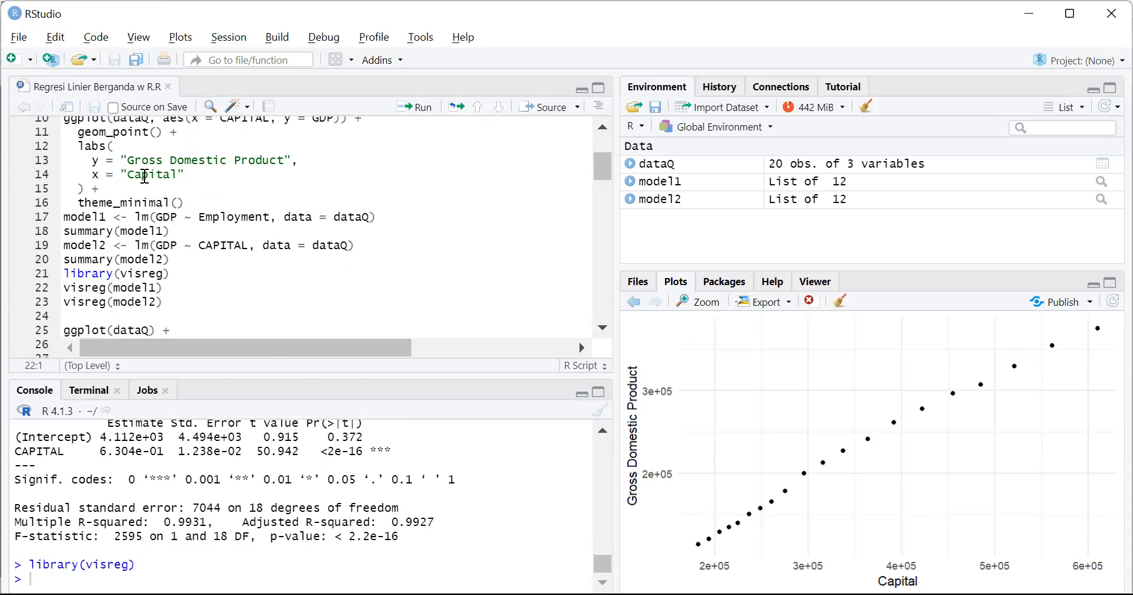
left_click(424, 110)
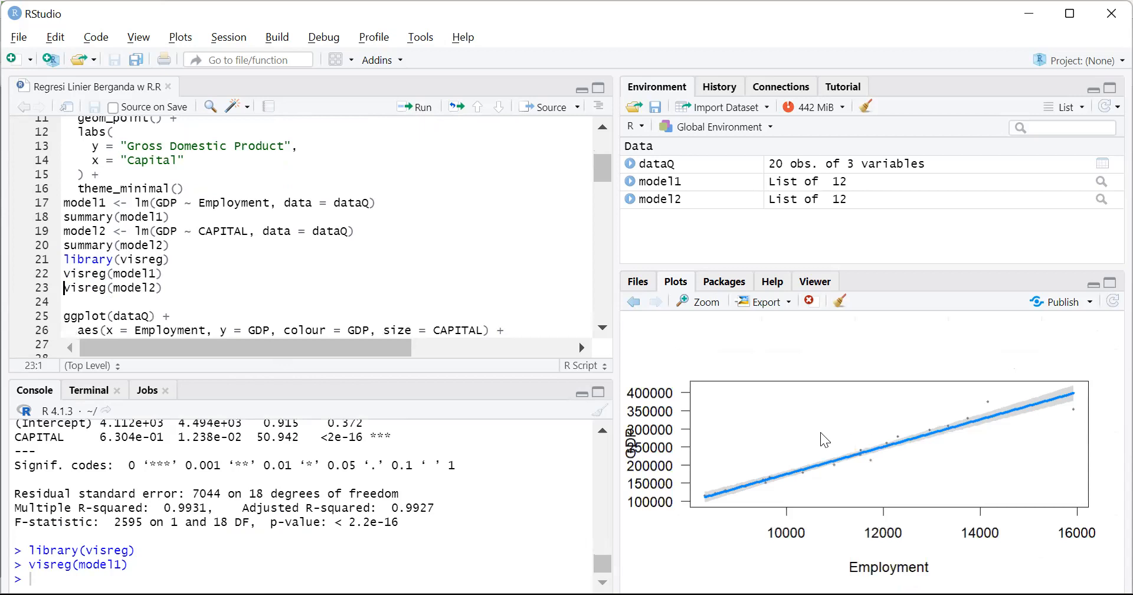
left_click(703, 305)
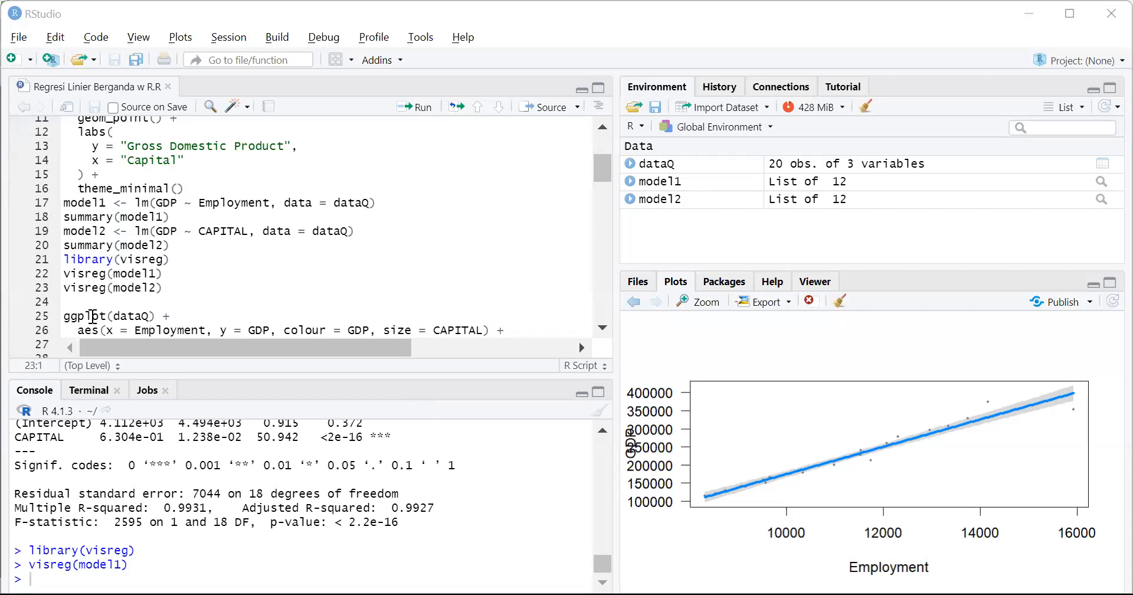
- Run the two GDP-coloured bubble plots: GDP against Employment sized by CAPITAL, and GDP against CAPITAL sized by Employment
left_click(67, 319)
left_click(422, 112)
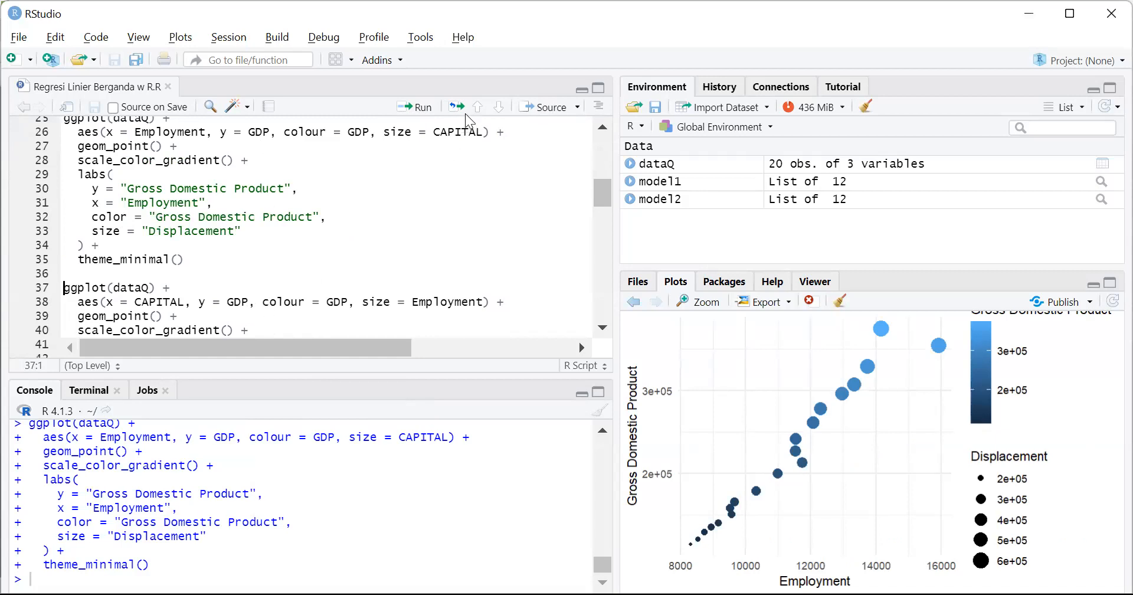
left_click(423, 109)
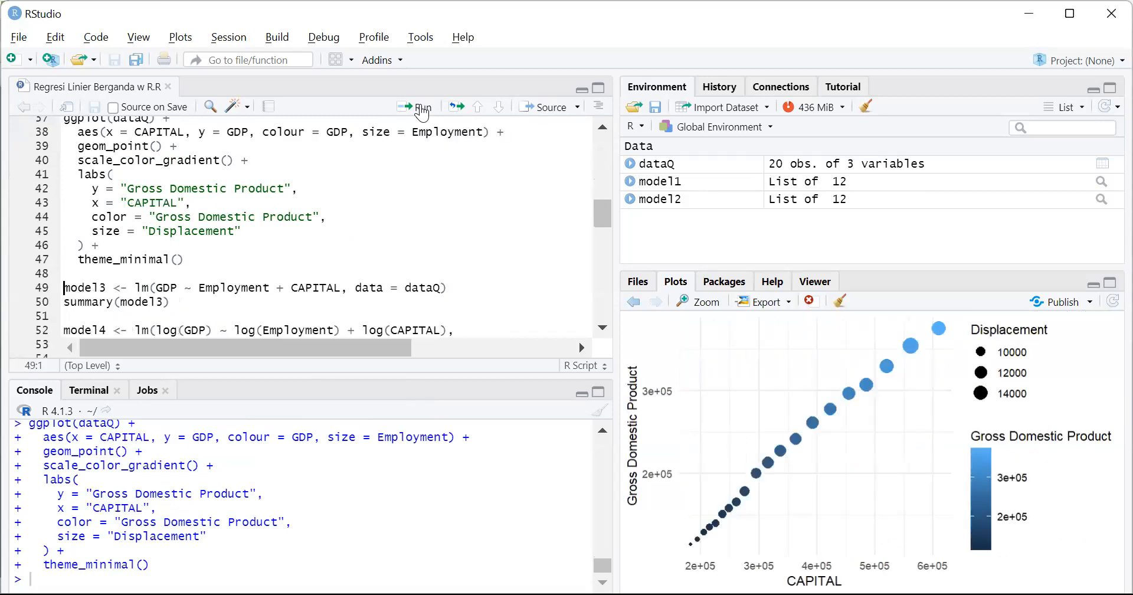
- Fit model3 (GDP on Employment and CAPITAL) and its log-log version model4, and print both summaries
left_click(422, 109)
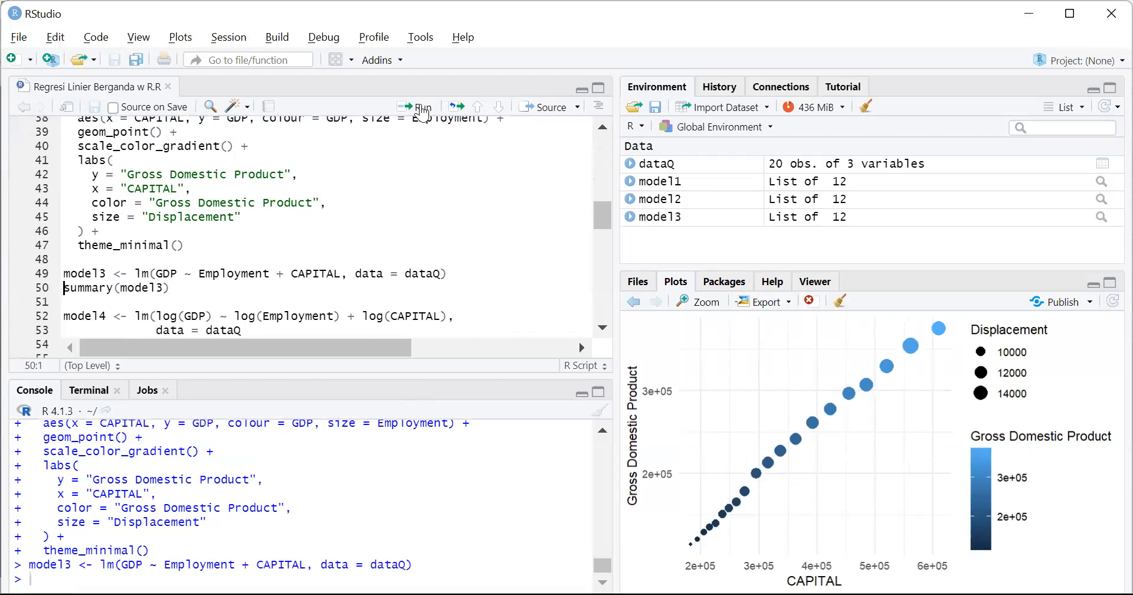
left_click(422, 110)
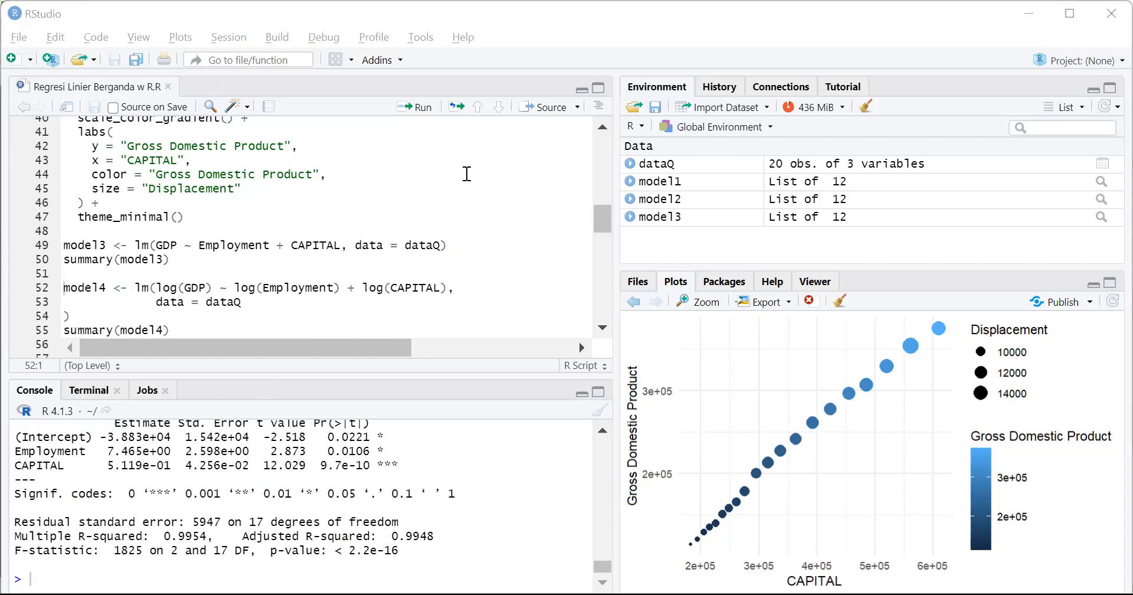
left_click(423, 107)
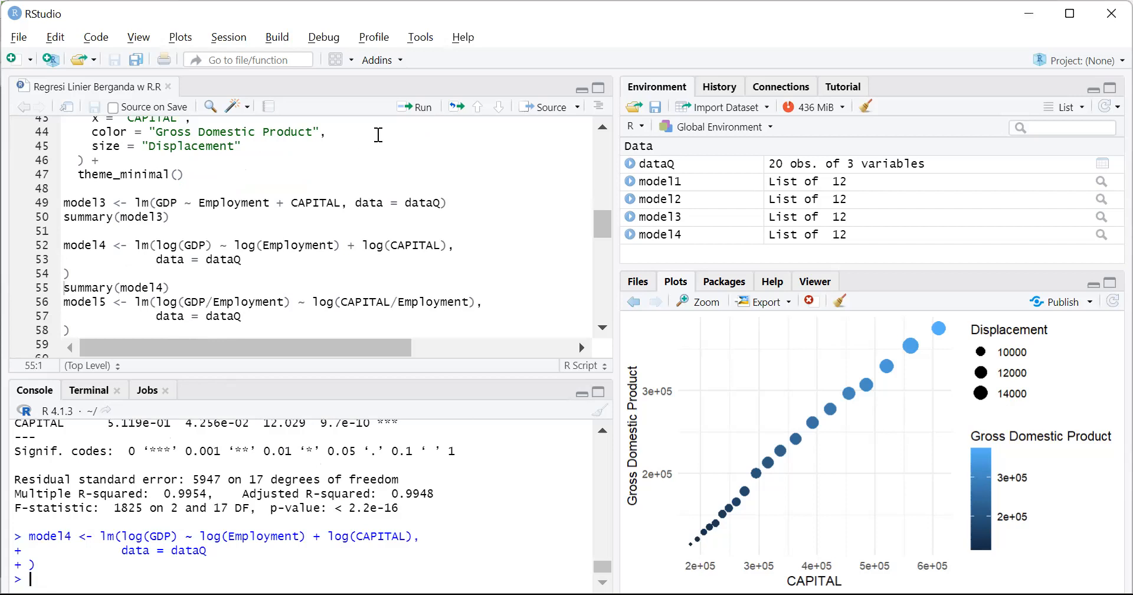
left_click(419, 107)
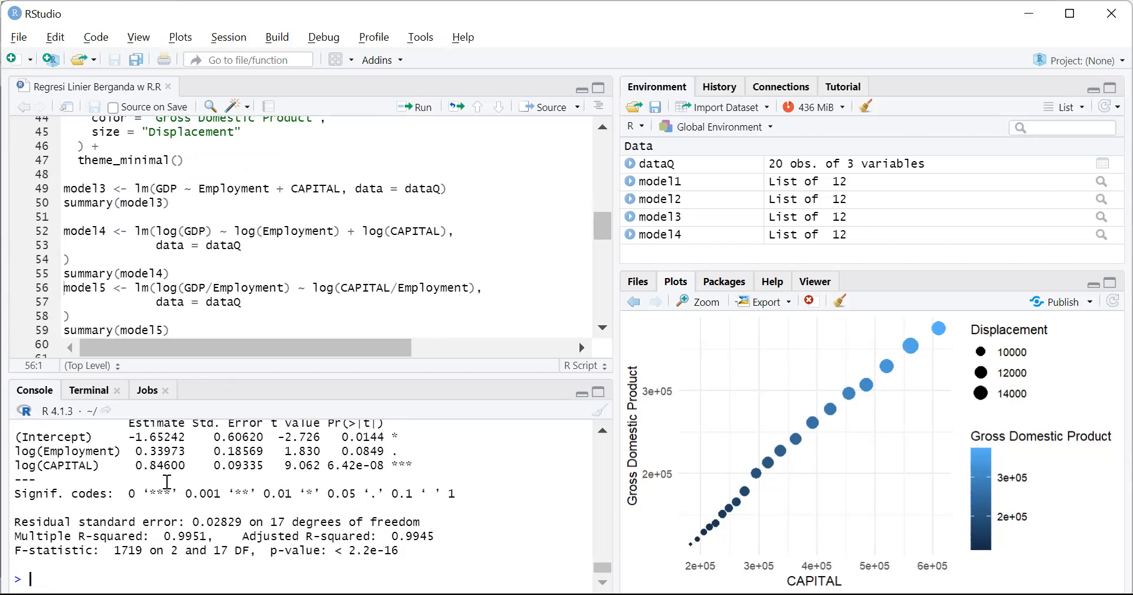
- Fit model5 as log(GDP/Employment) on log(CAPITAL/Employment), then print and review its summary
left_click(422, 107)
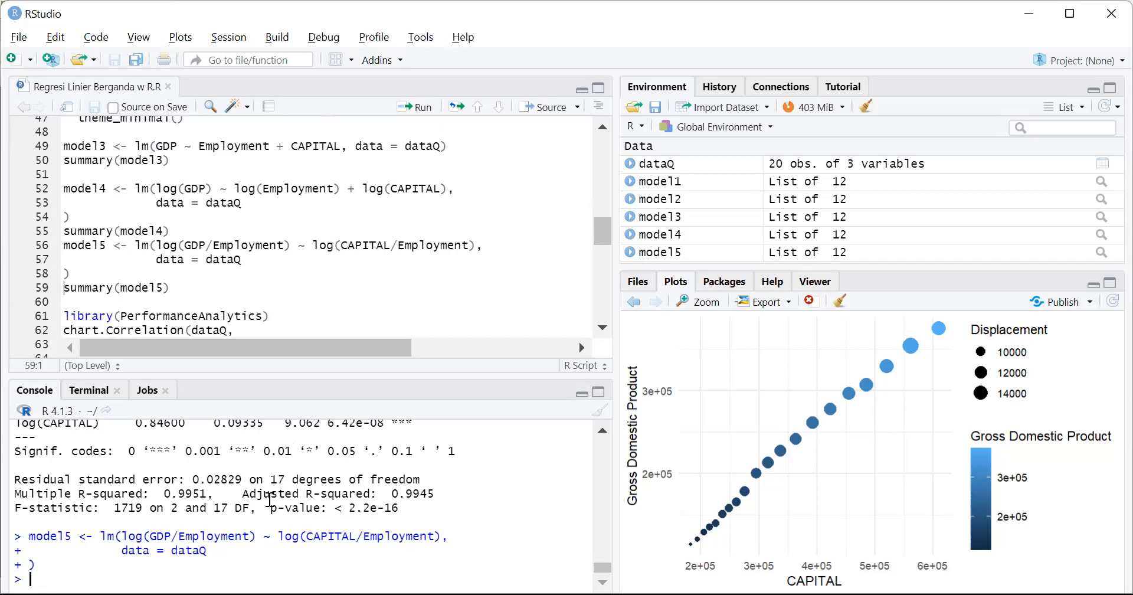
scroll(317, 451, "up", 3)
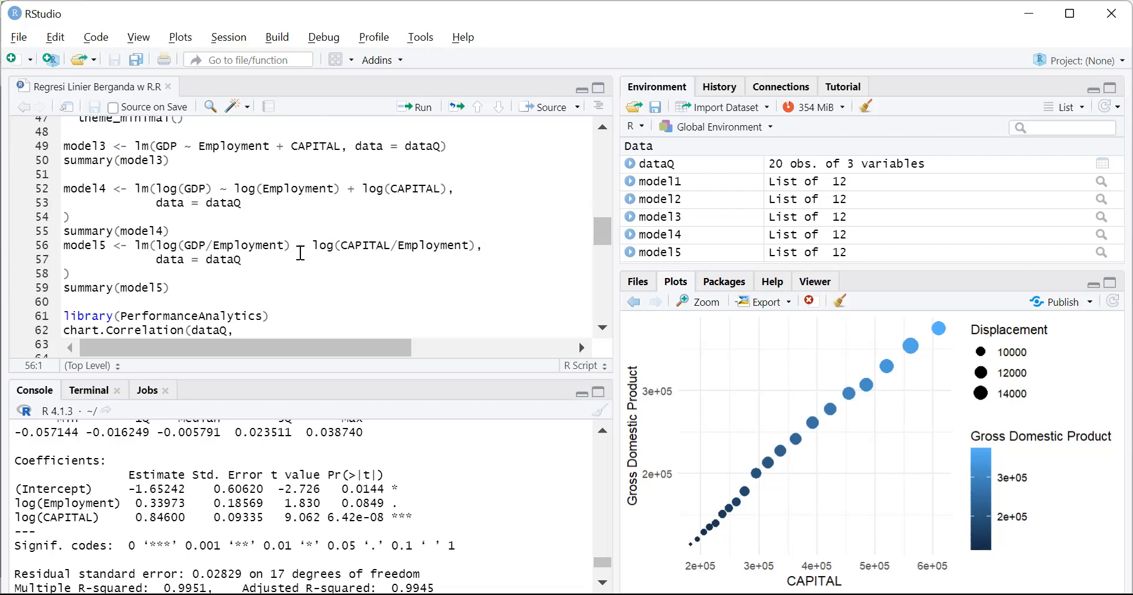
left_click(421, 112)
left_click(421, 112)
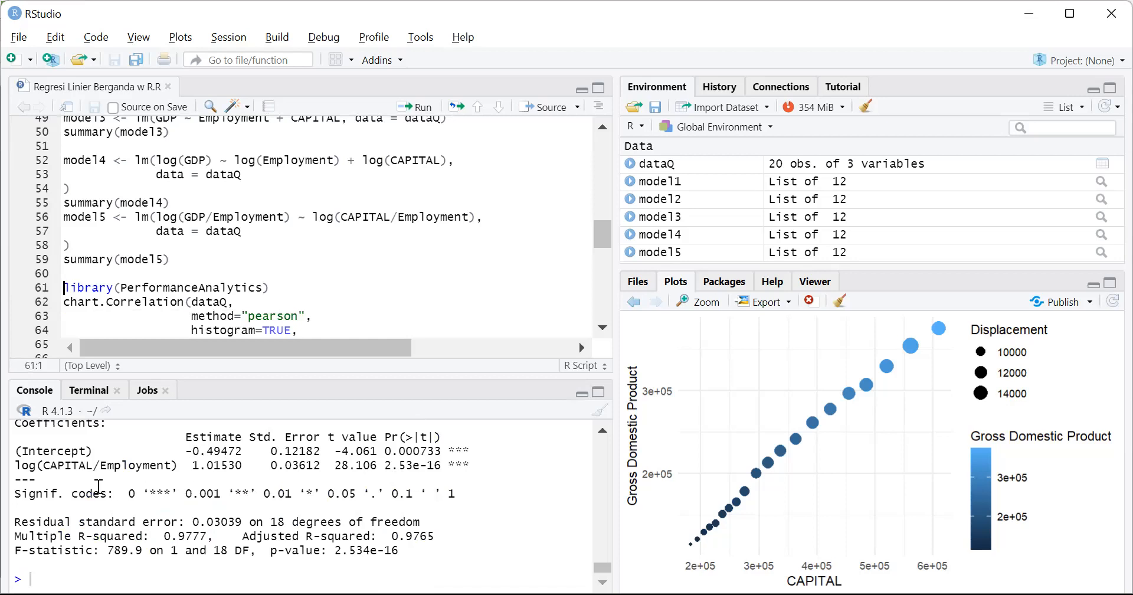
scroll(269, 506, "up", 3)
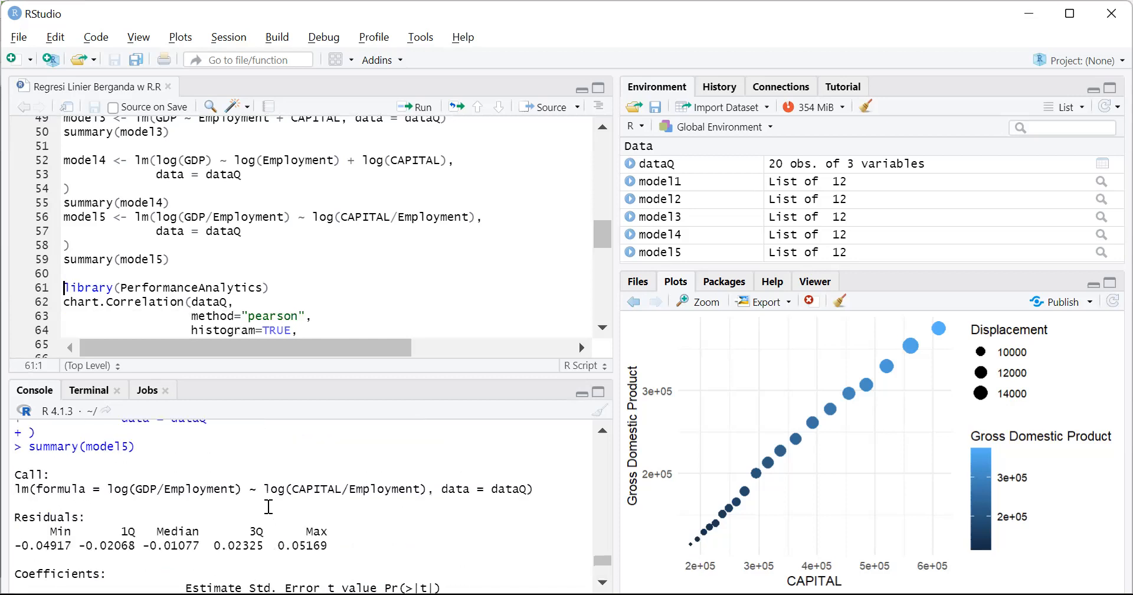
scroll(269, 506, "down", 3)
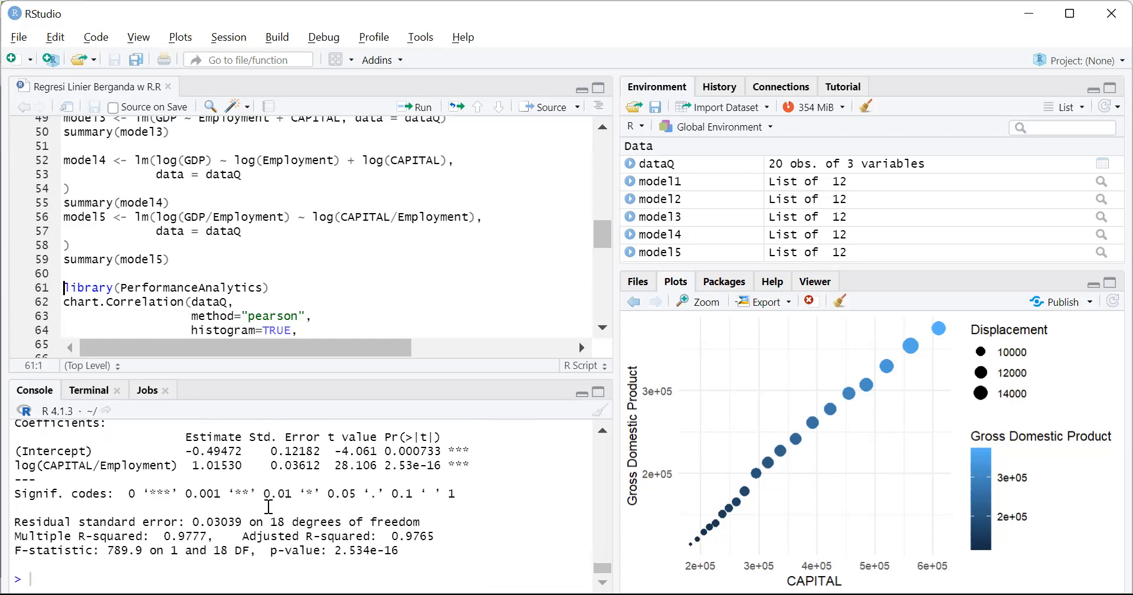
- Load PerformanceAnalytics and draw the Pearson correlation chart of dataQ with histograms
left_click(420, 108)
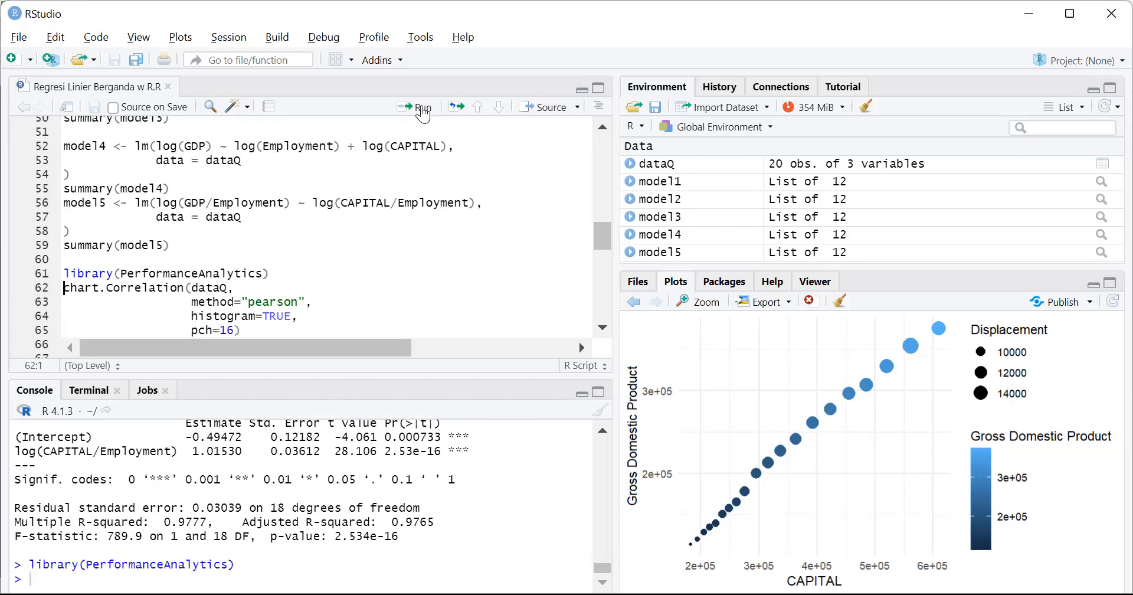
left_click(420, 107)
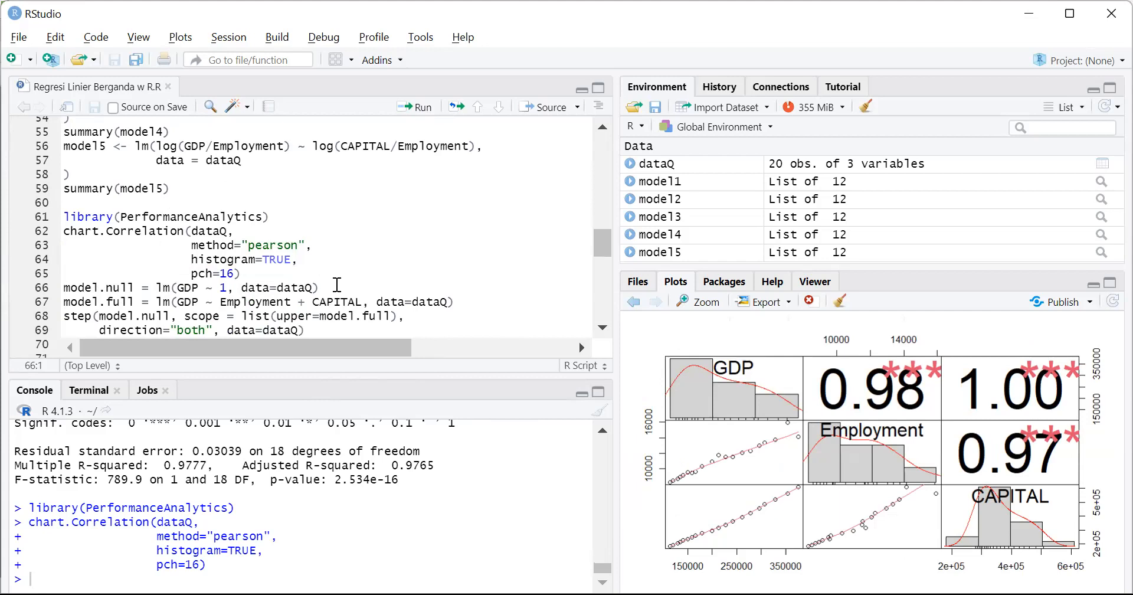
- Run both-direction stepwise selection from model.null to model.full, then fit model.final on Employment and CAPITAL and print its summary
left_click(420, 114)
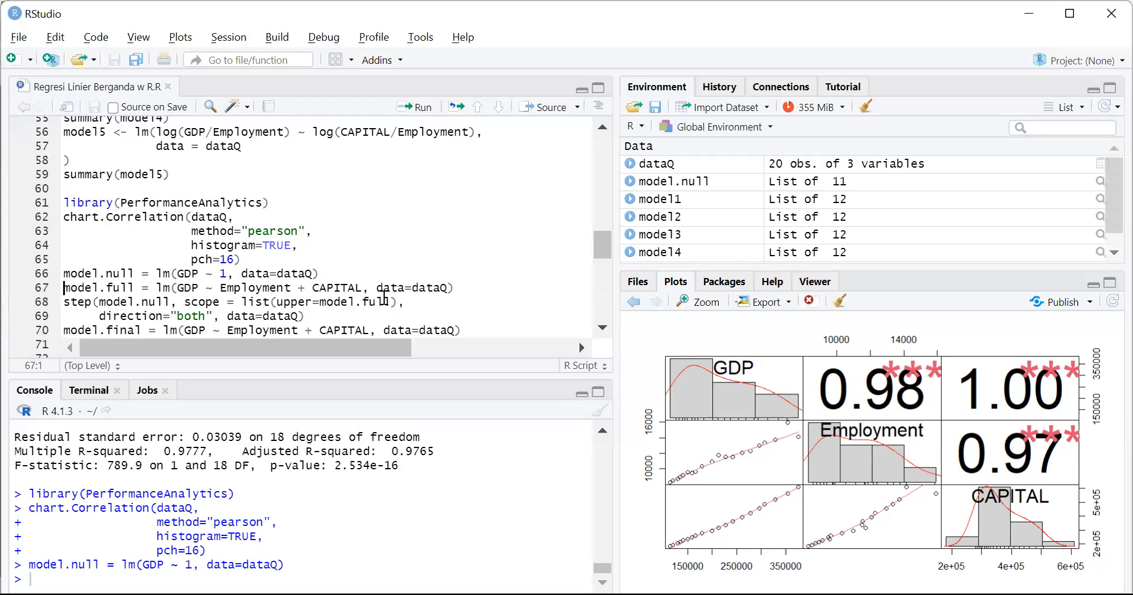
left_click(423, 111)
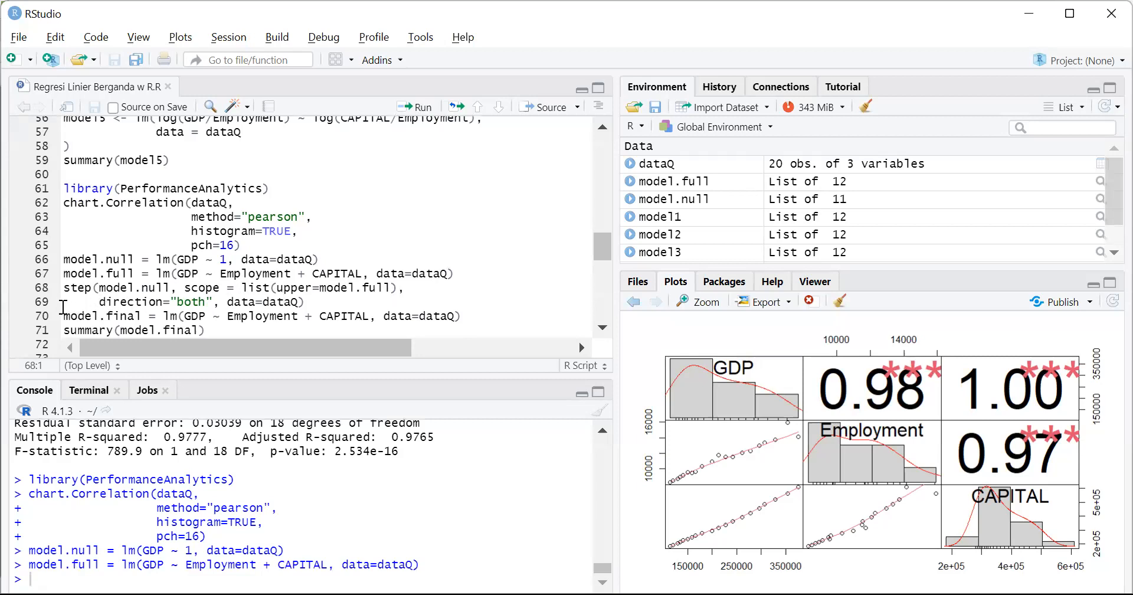
left_click(423, 113)
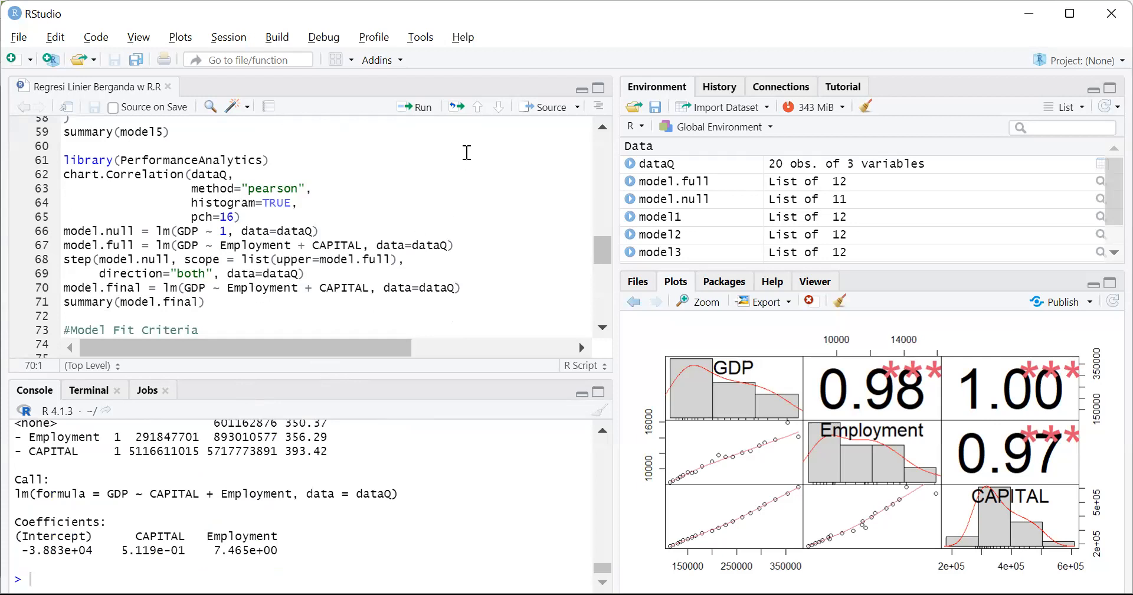
left_click(424, 112)
left_click(423, 112)
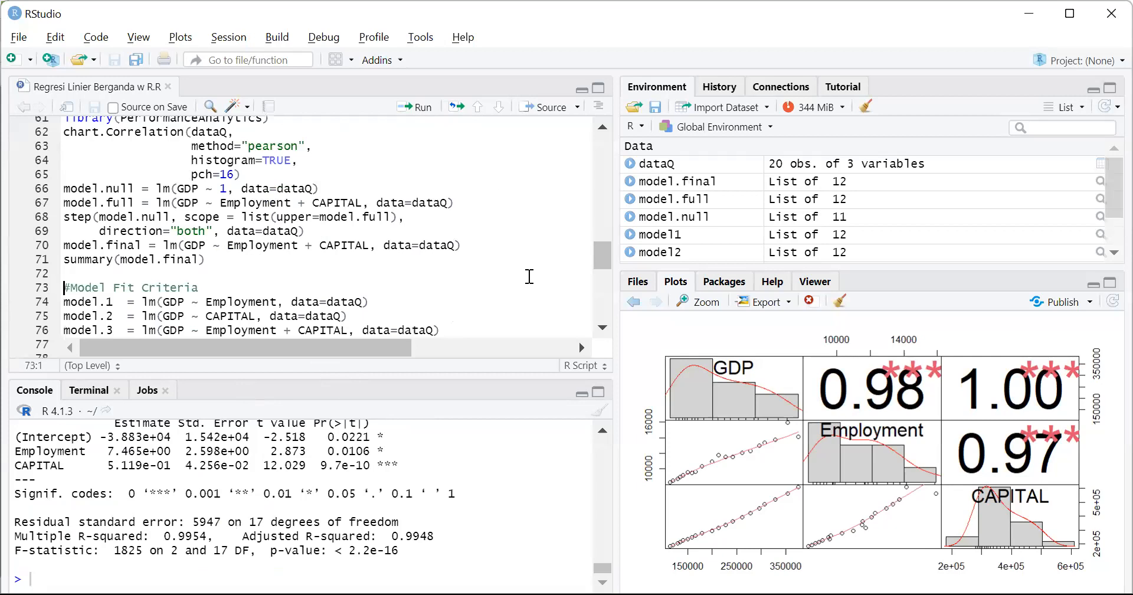
- Fit the Model Fit Criteria candidates: model.1 on Employment, model.2 on CAPITAL and model.3 on both
left_click(602, 327)
left_click(603, 327)
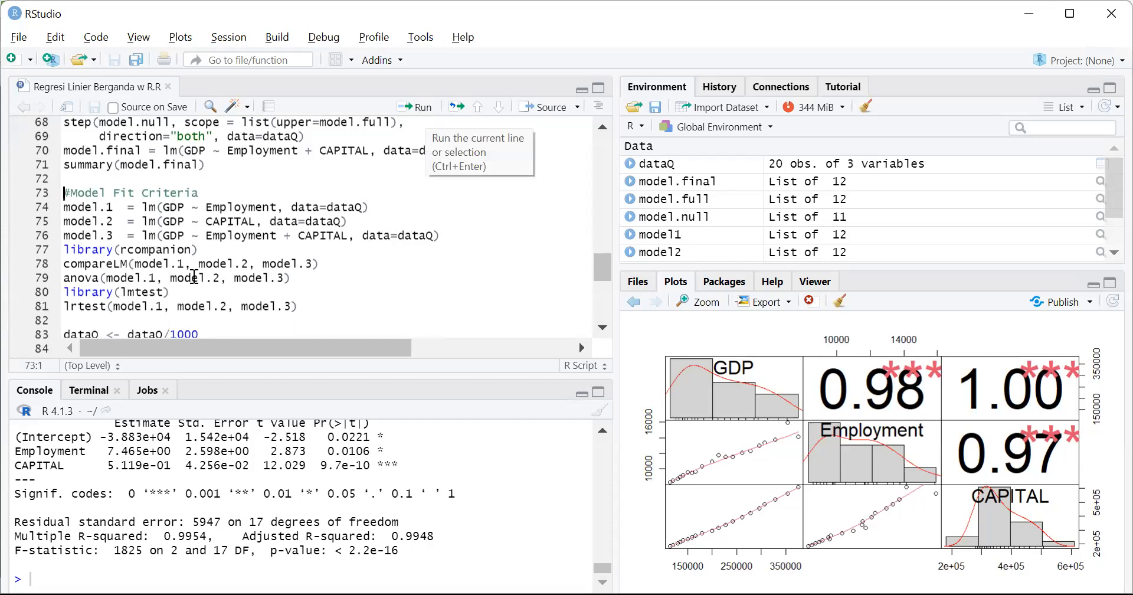
left_click(419, 107)
left_click(426, 107)
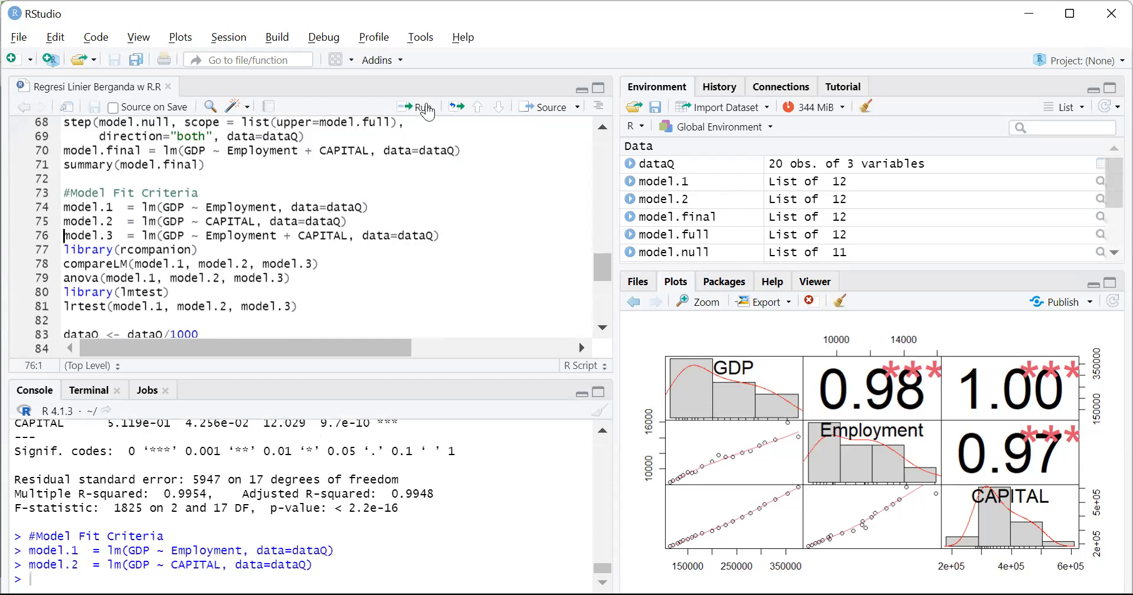
left_click(426, 107)
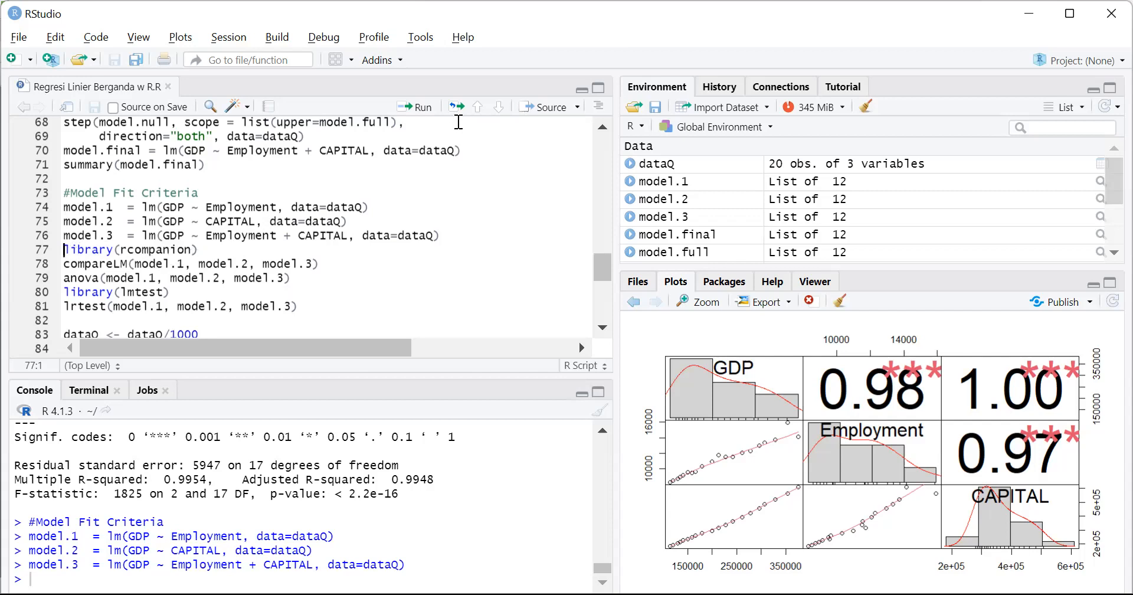
- Load rcompanion, compare model.1, model.2 and model.3 with compareLM and anova, and load lmtest
left_click(424, 111)
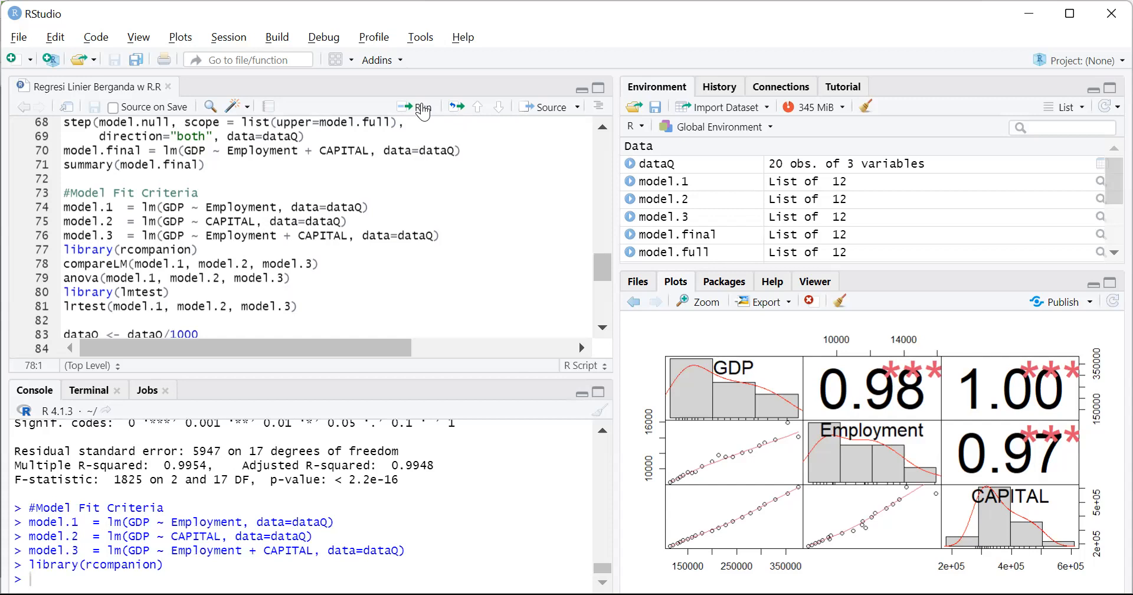
left_click(423, 112)
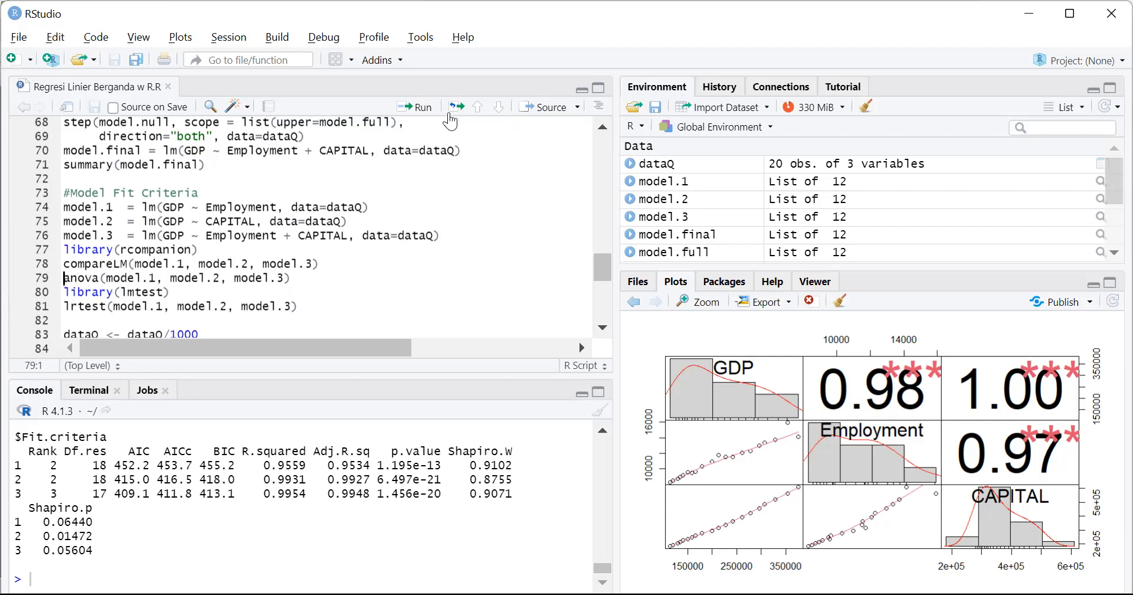
left_click(415, 107)
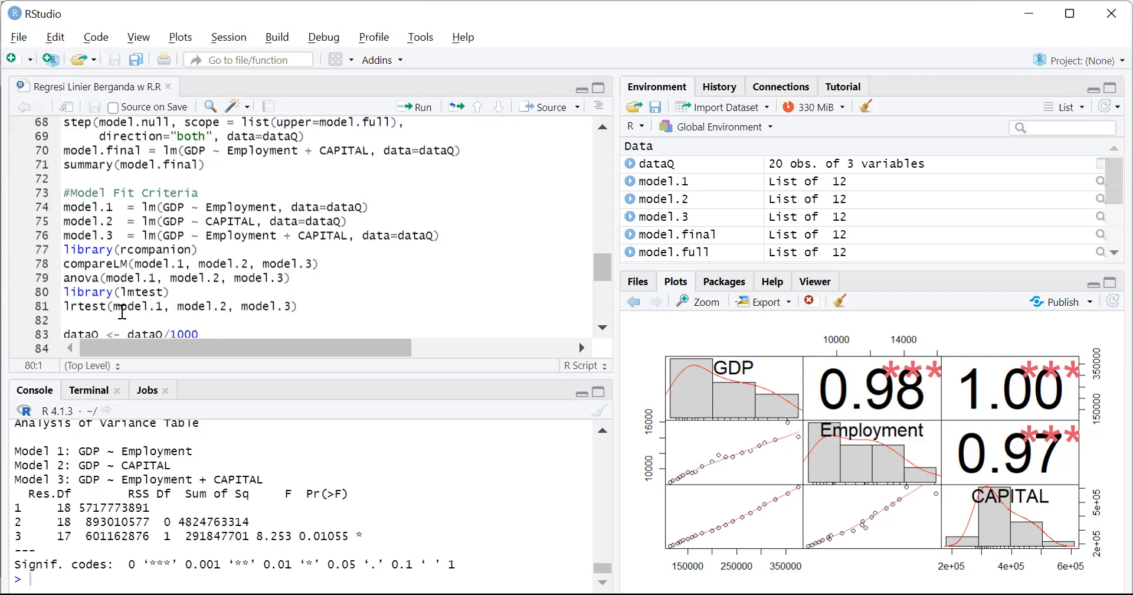
left_click(423, 113)
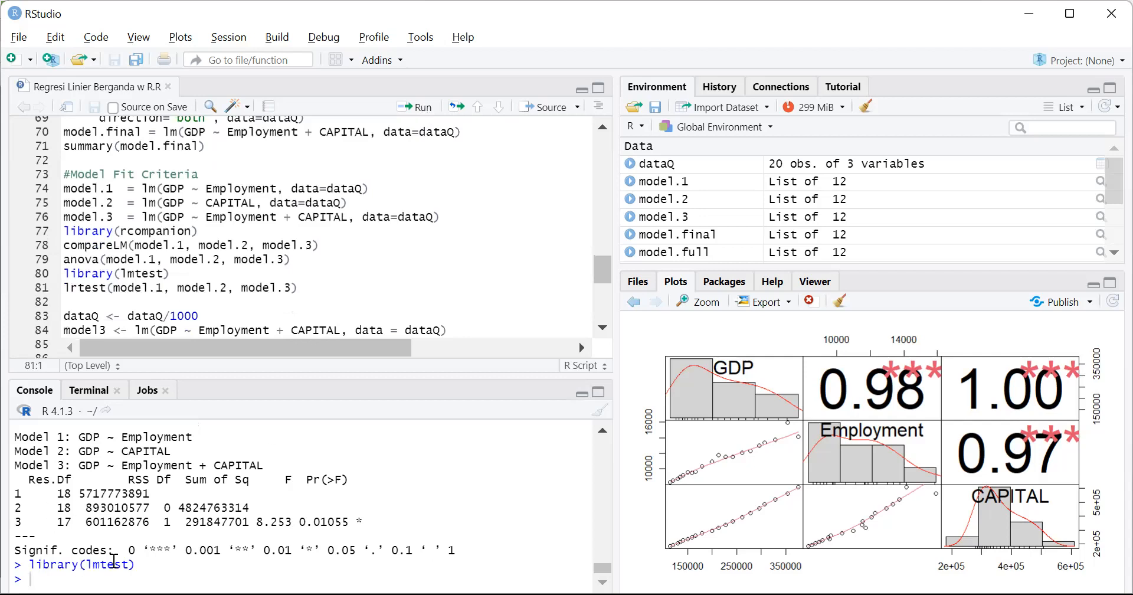
left_click(603, 329)
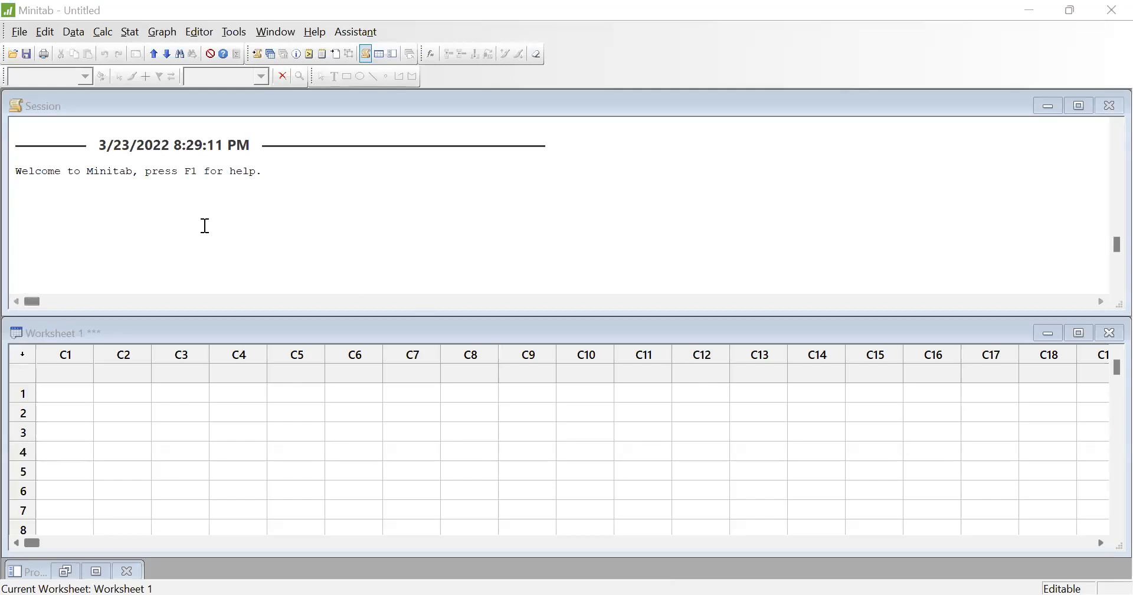
left_click(19, 32)
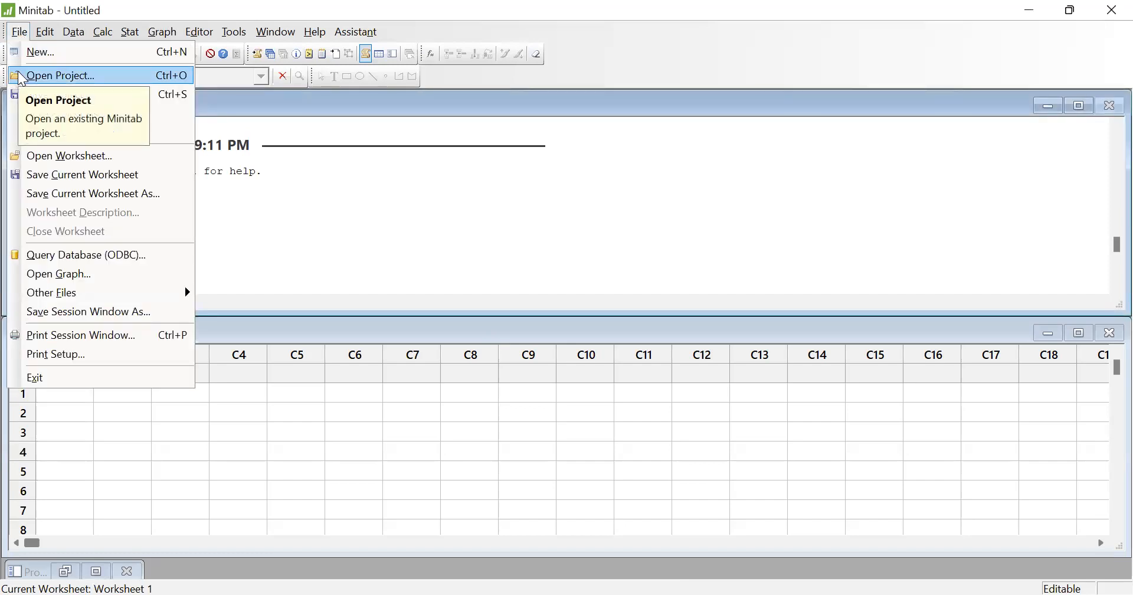
left_click(20, 32)
left_click(20, 32)
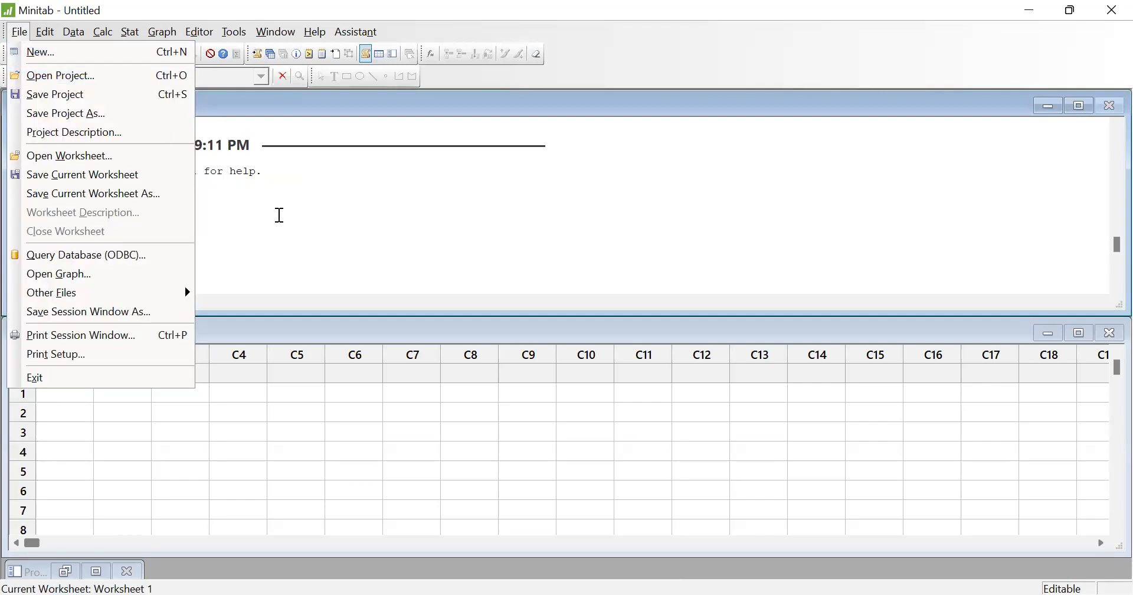
left_click(278, 215)
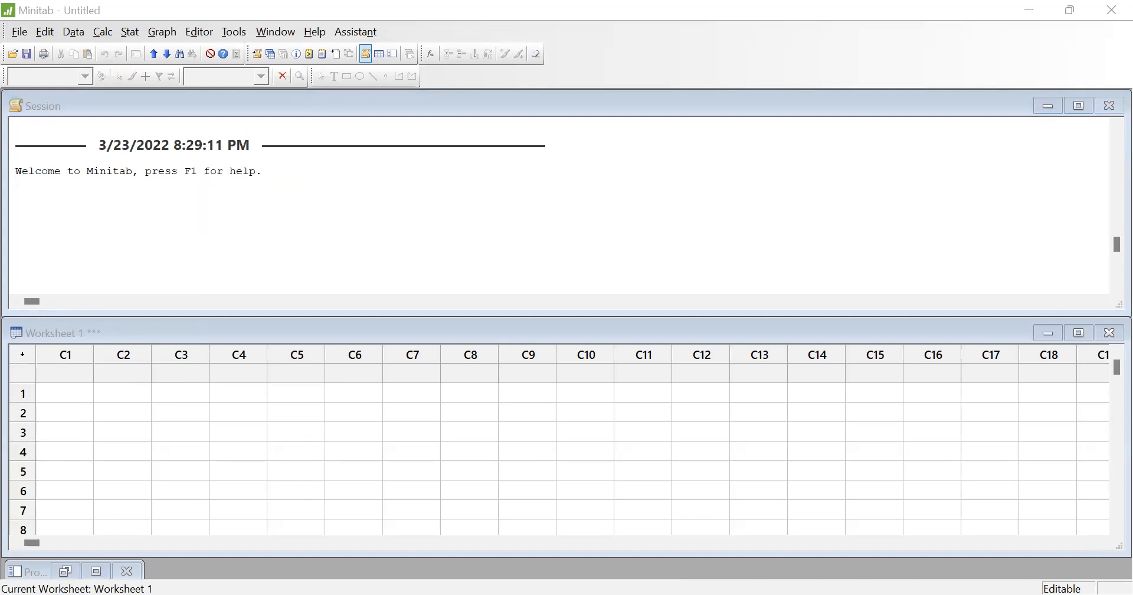
- Paste the copied GDP, EMPLOY and CAPITAL data with its headers into columns C1 to C3 of the empty Minitab worksheet
left_click(64, 379)
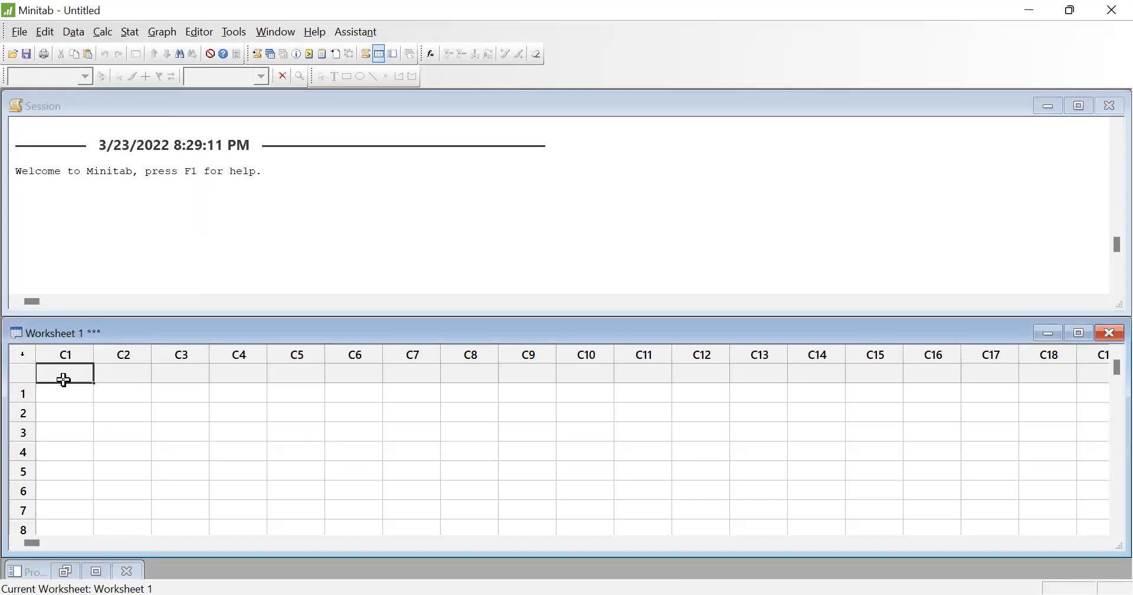
key("ctrl+v")
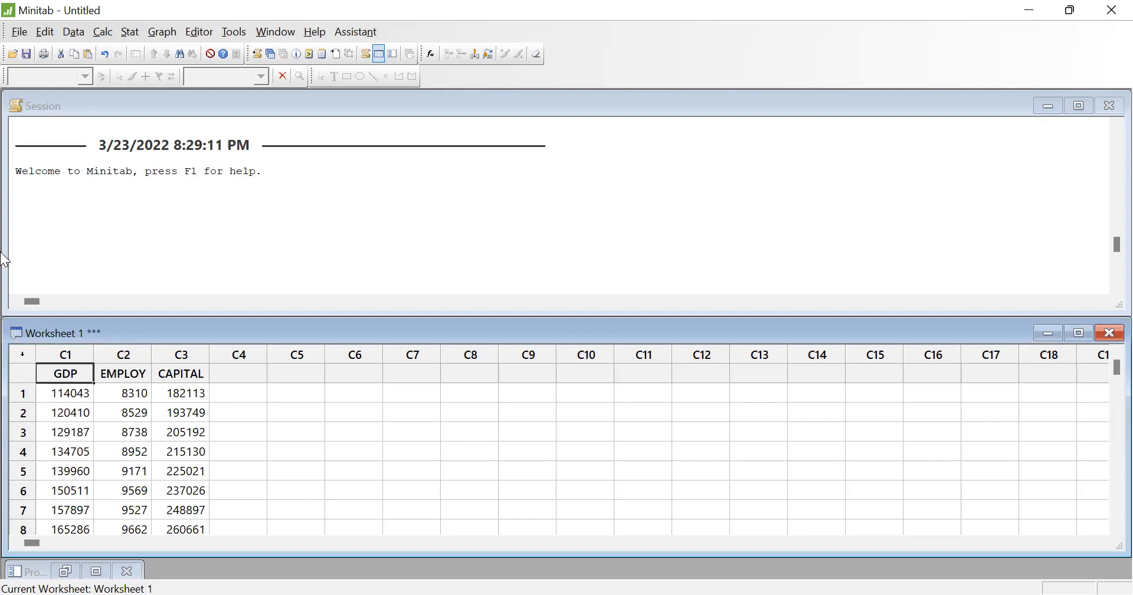
- Create a simple 3D scatterplot with GDP as the Z variable, EMPLOY as Y and CAPITAL as X
left_click(161, 34)
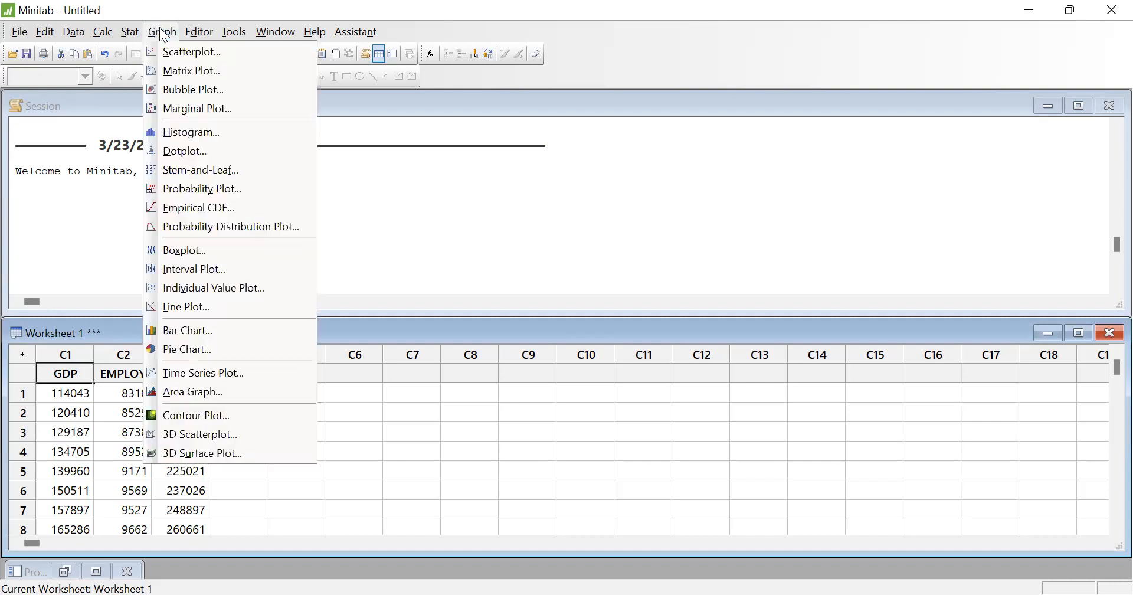
left_click(201, 437)
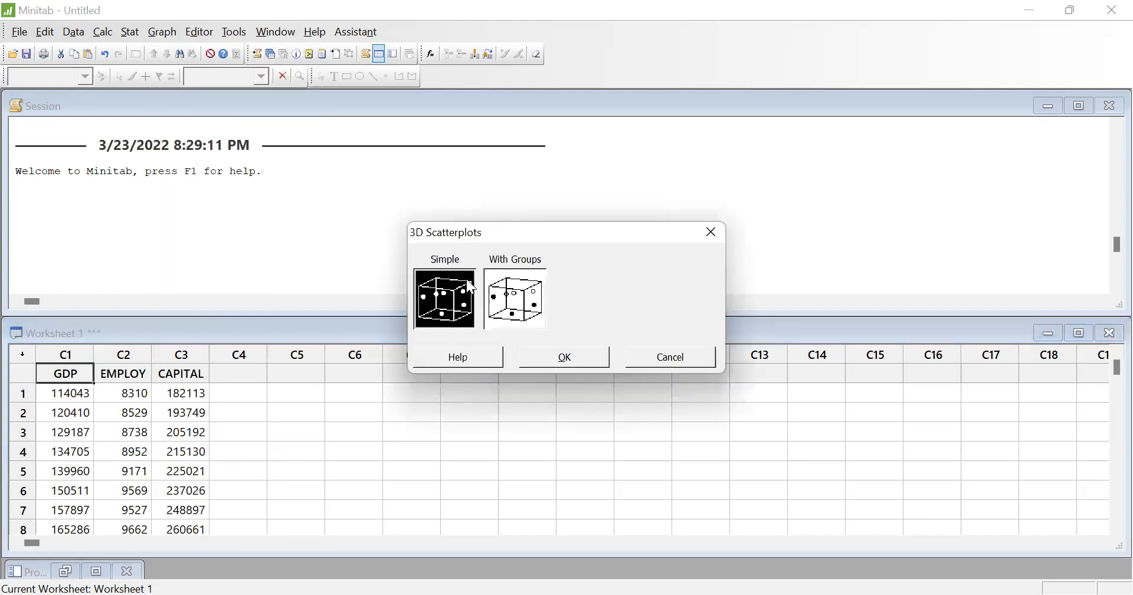
left_click(566, 359)
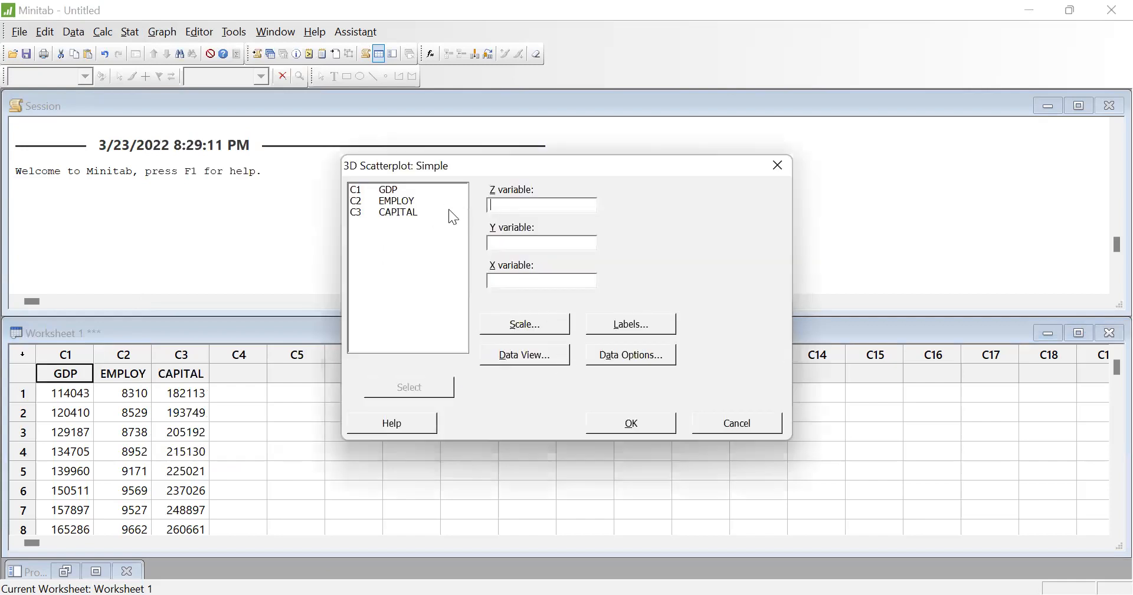
double_click(389, 190)
double_click(404, 201)
double_click(398, 210)
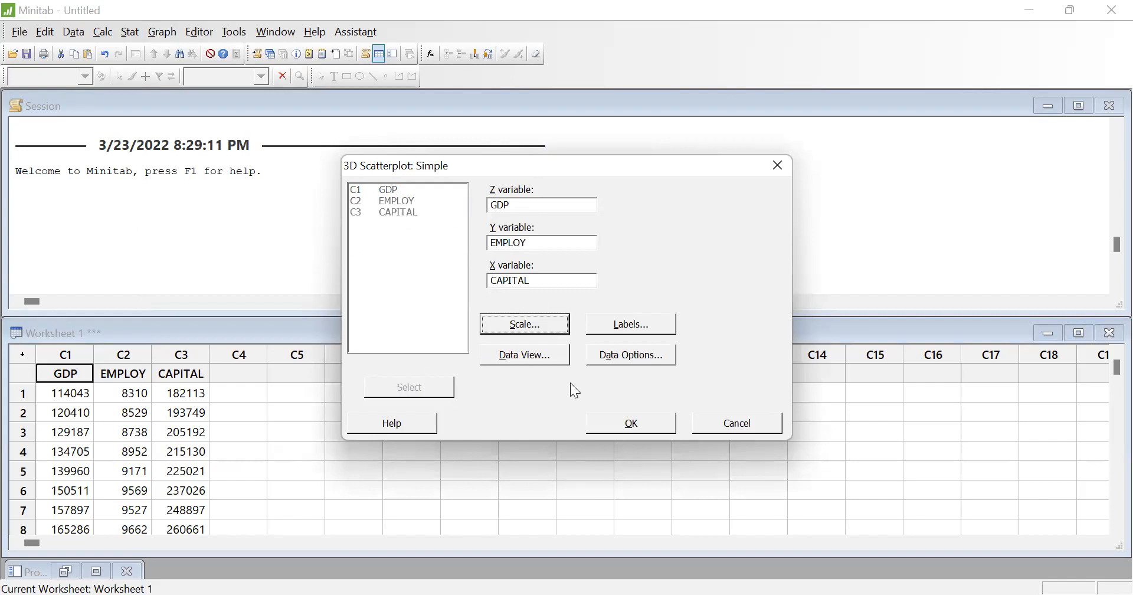
left_click(645, 426)
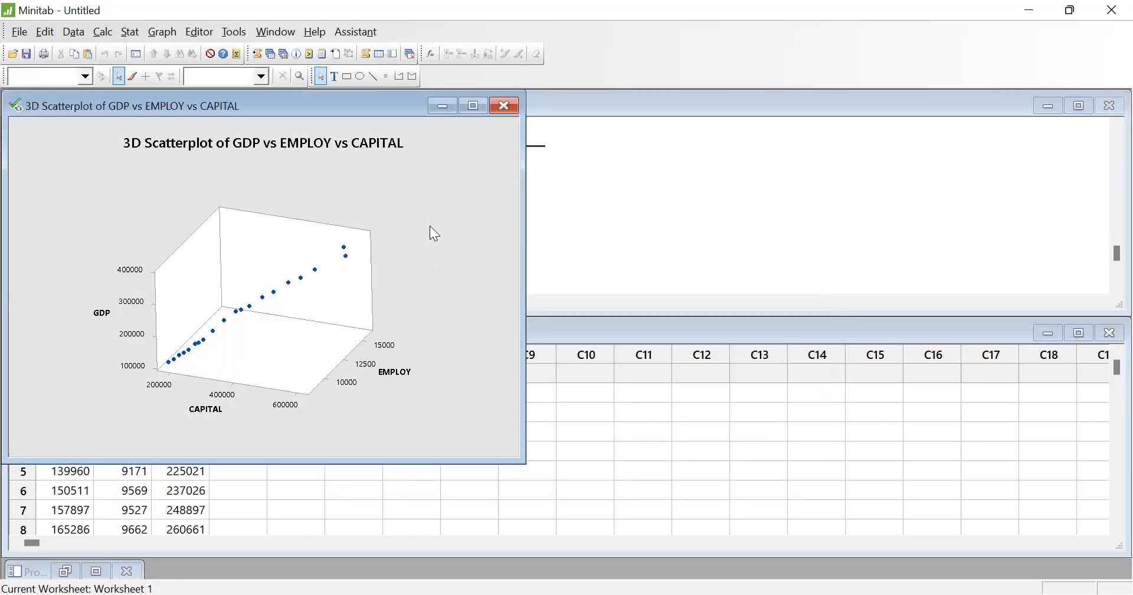
left_click(401, 188)
double_click(420, 228)
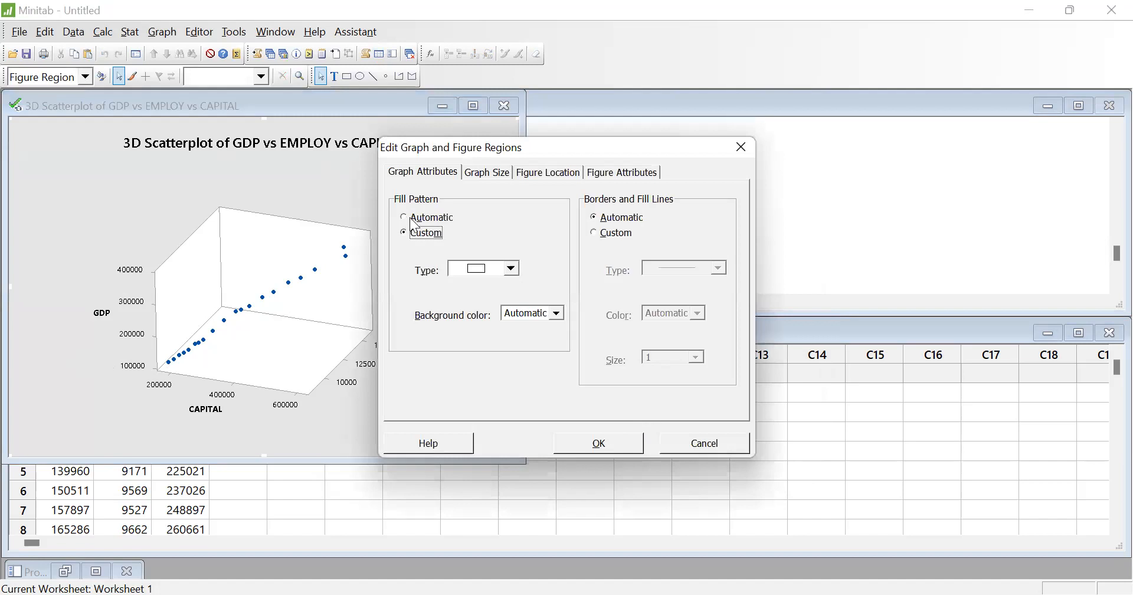
left_click(684, 441)
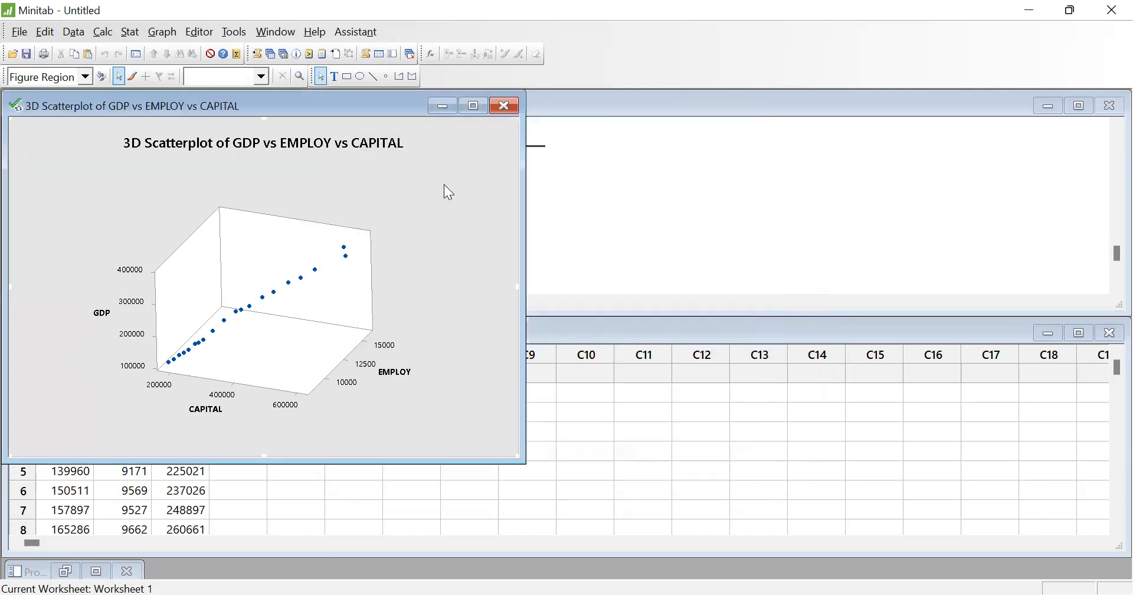
left_click(506, 105)
left_click(576, 354)
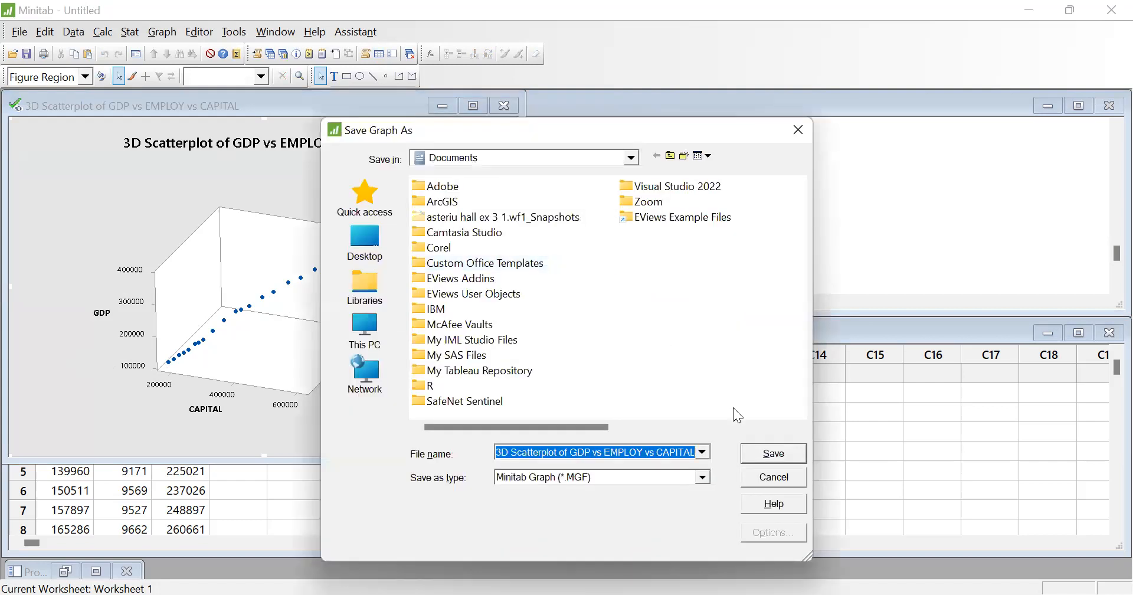
left_click(774, 477)
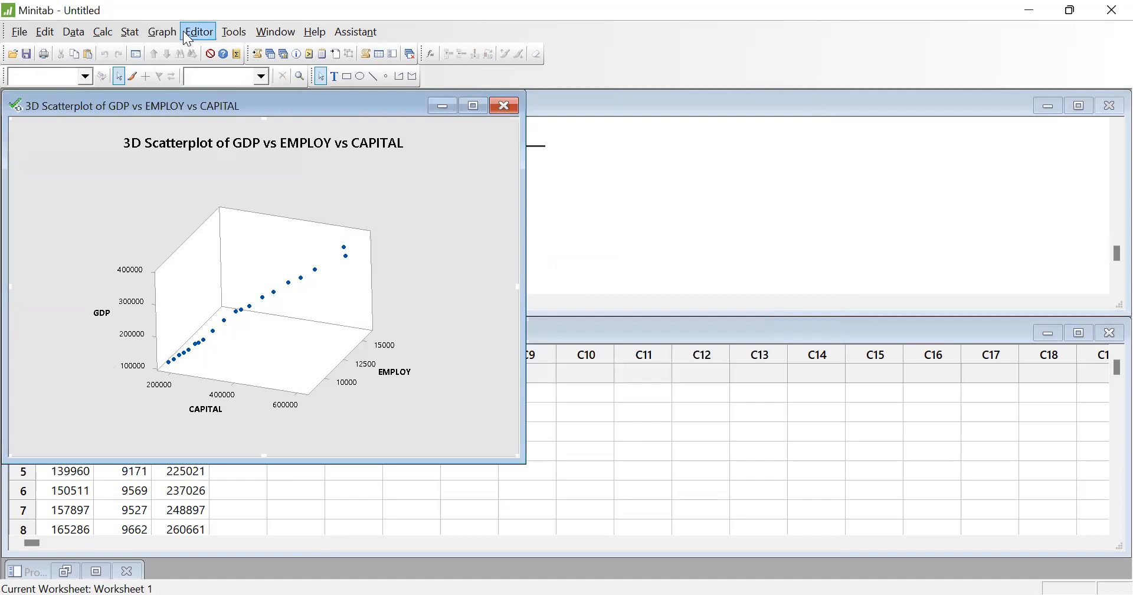
left_click(164, 33)
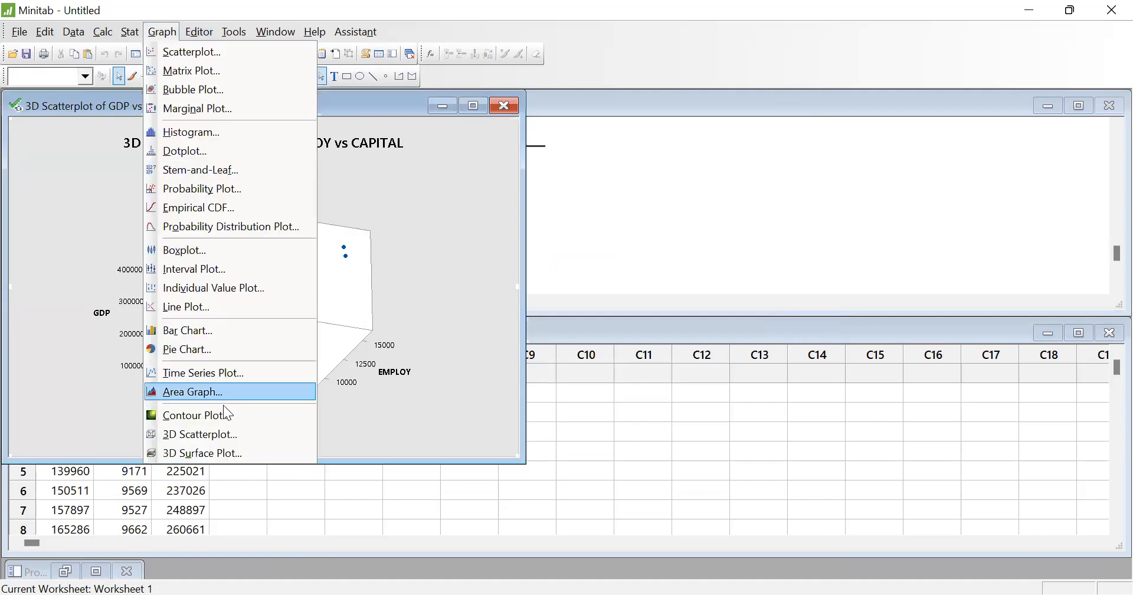
left_click(205, 436)
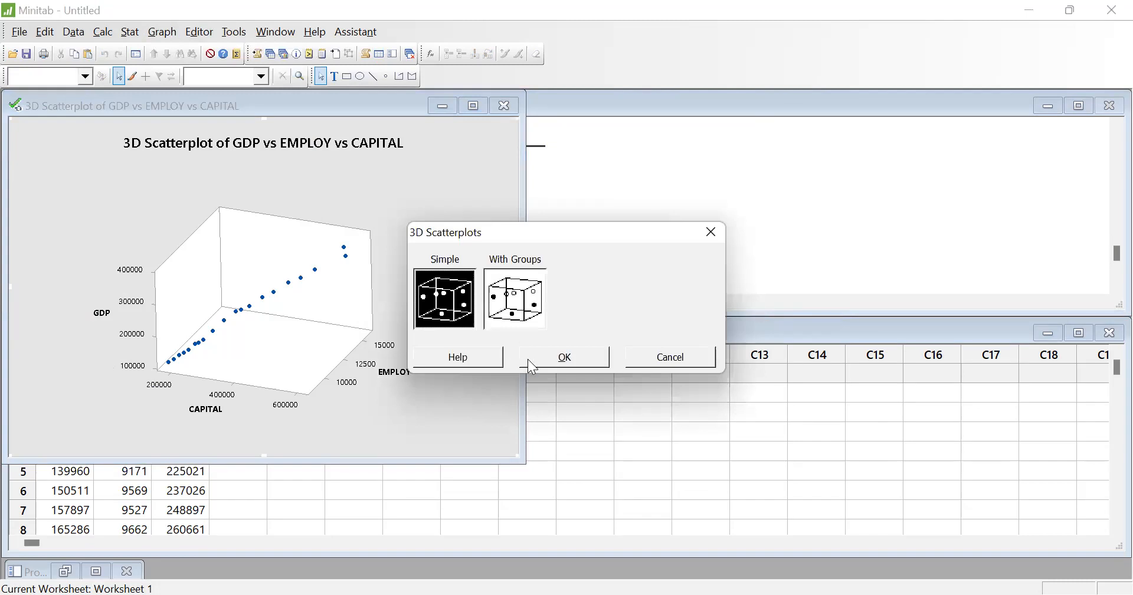
left_click(548, 355)
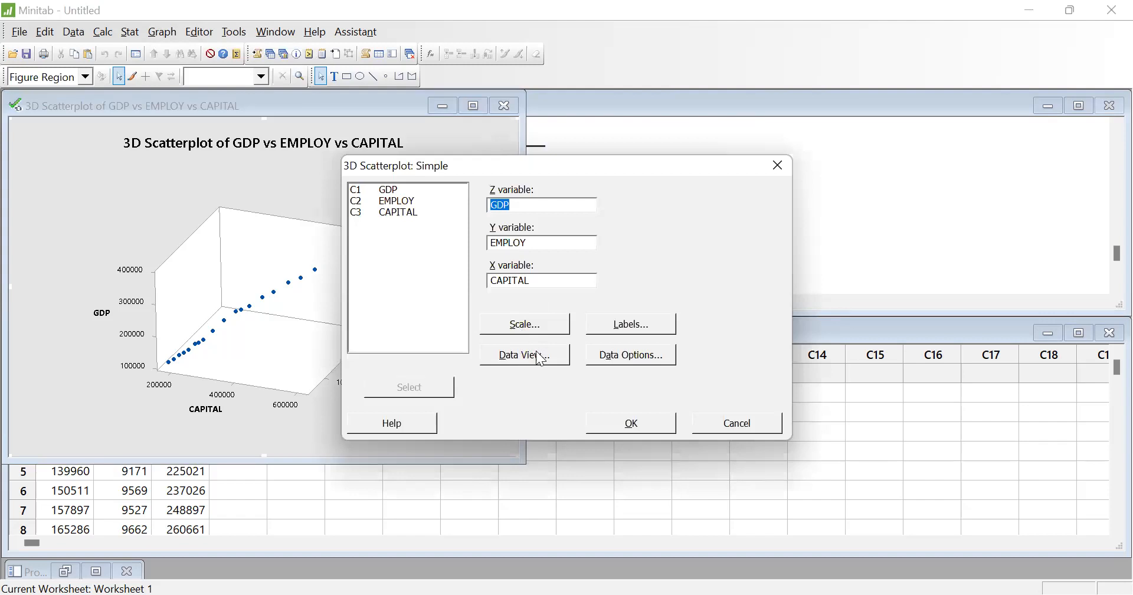
left_click(536, 360)
left_click(697, 444)
left_click(739, 424)
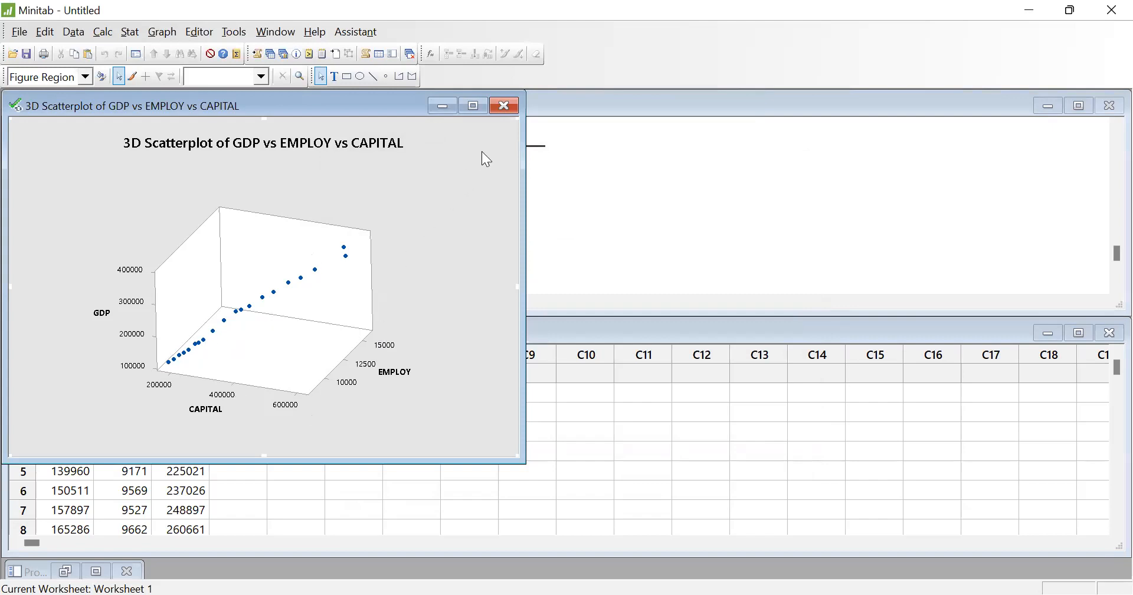
left_click(506, 106)
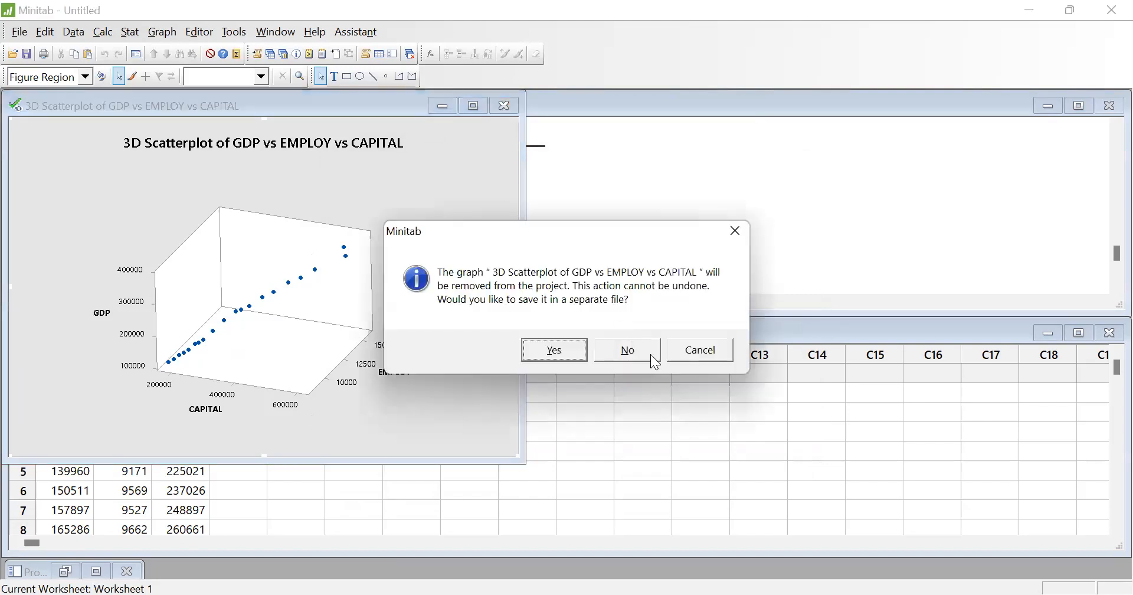
left_click(682, 346)
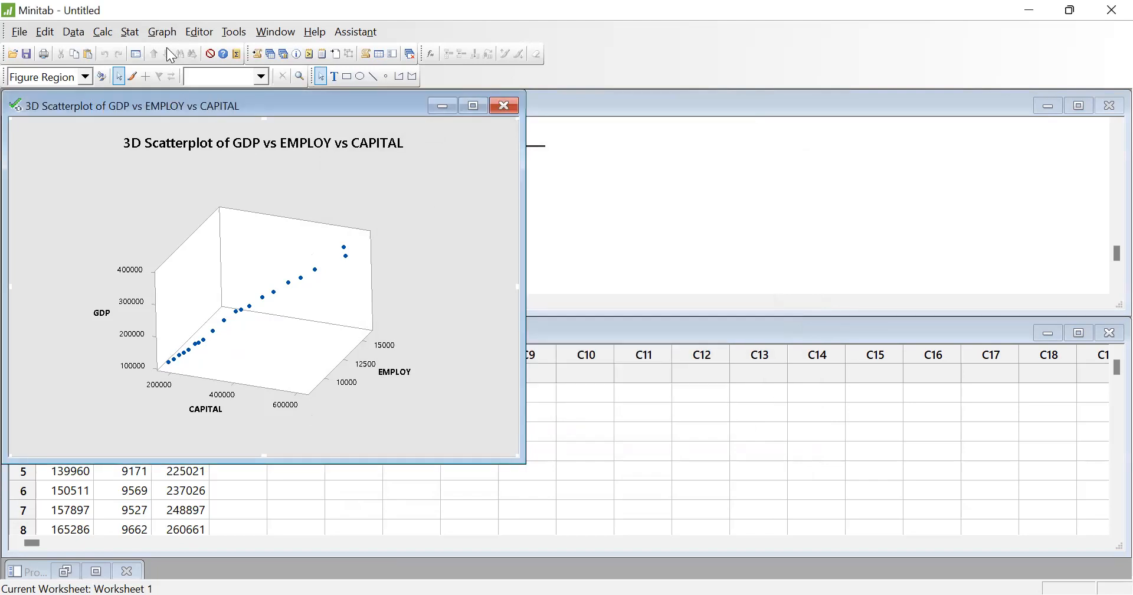
- Draw a simple scatterplot with EMPLOY as Y and CAPITAL as X, and close the graph without saving it
left_click(162, 32)
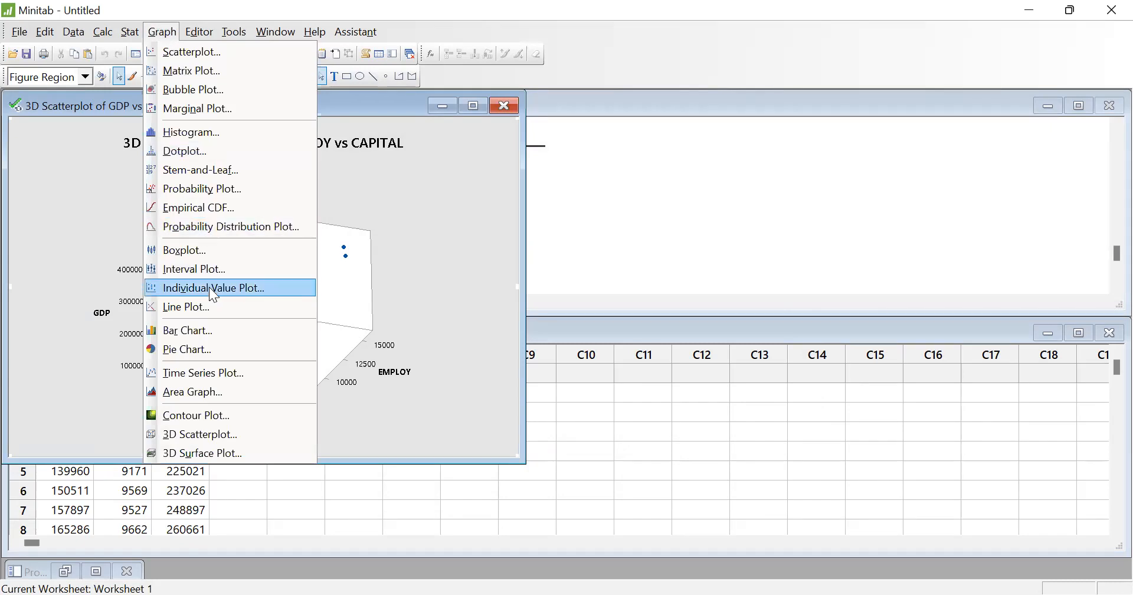
left_click(201, 53)
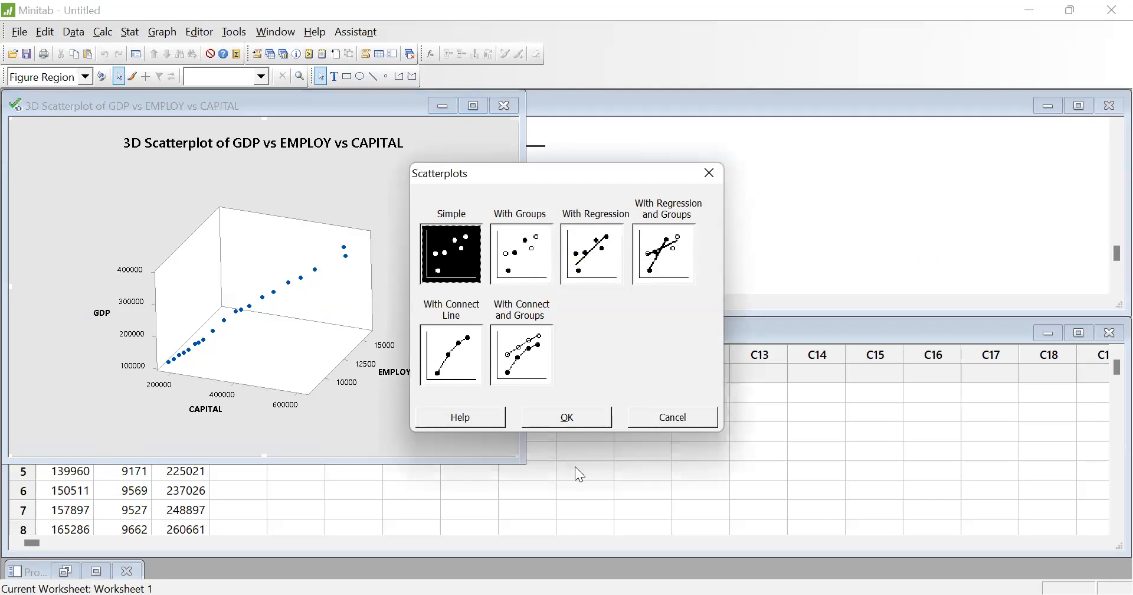
left_click(569, 421)
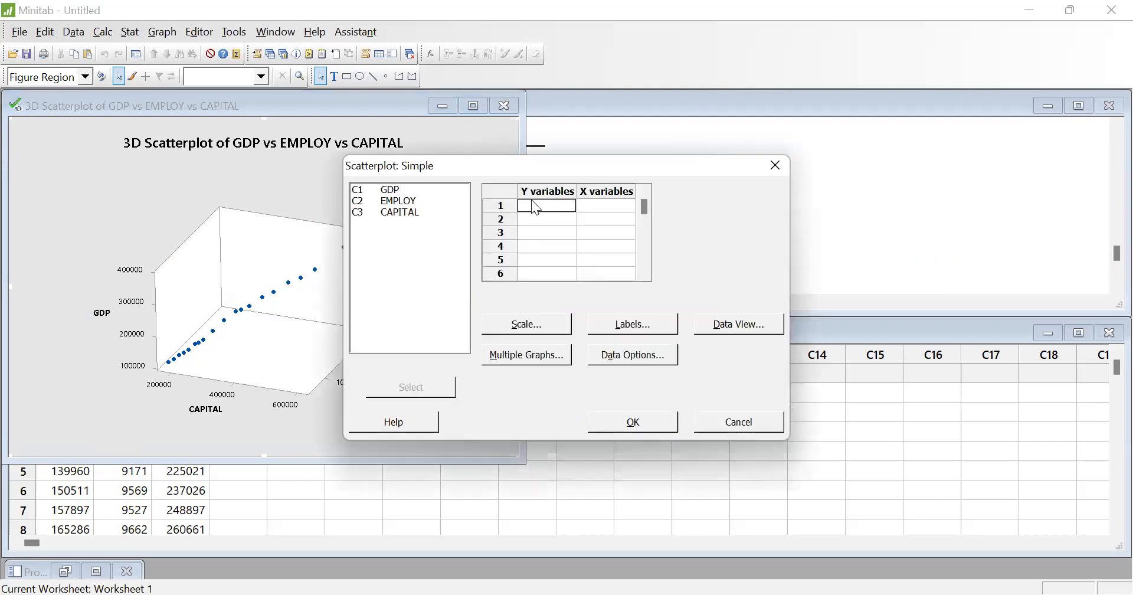
left_click(420, 200)
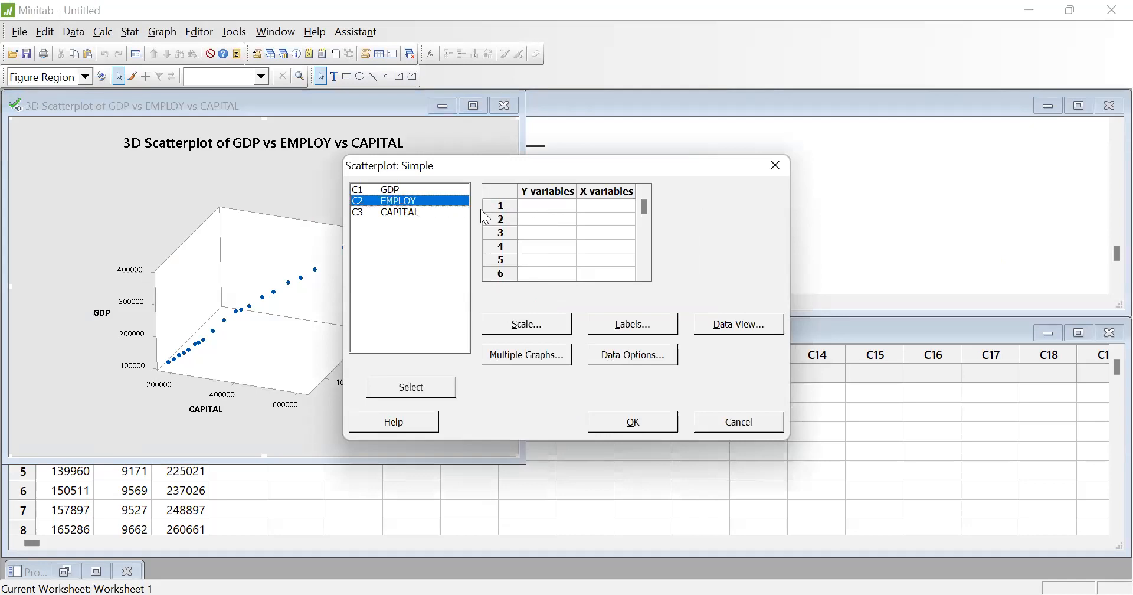
double_click(430, 202)
double_click(406, 213)
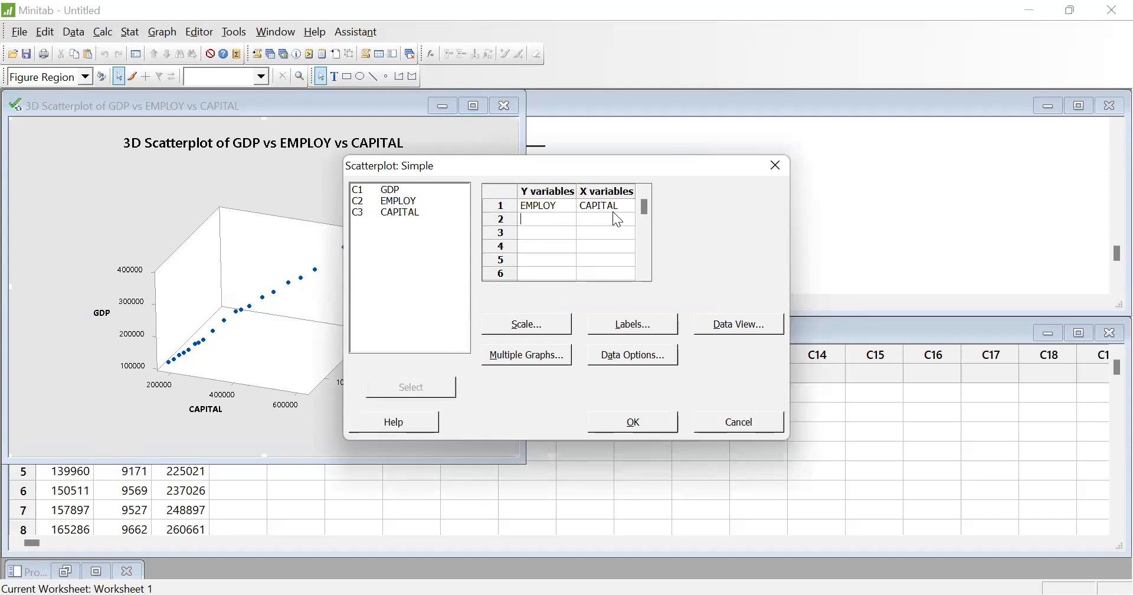
left_click(641, 420)
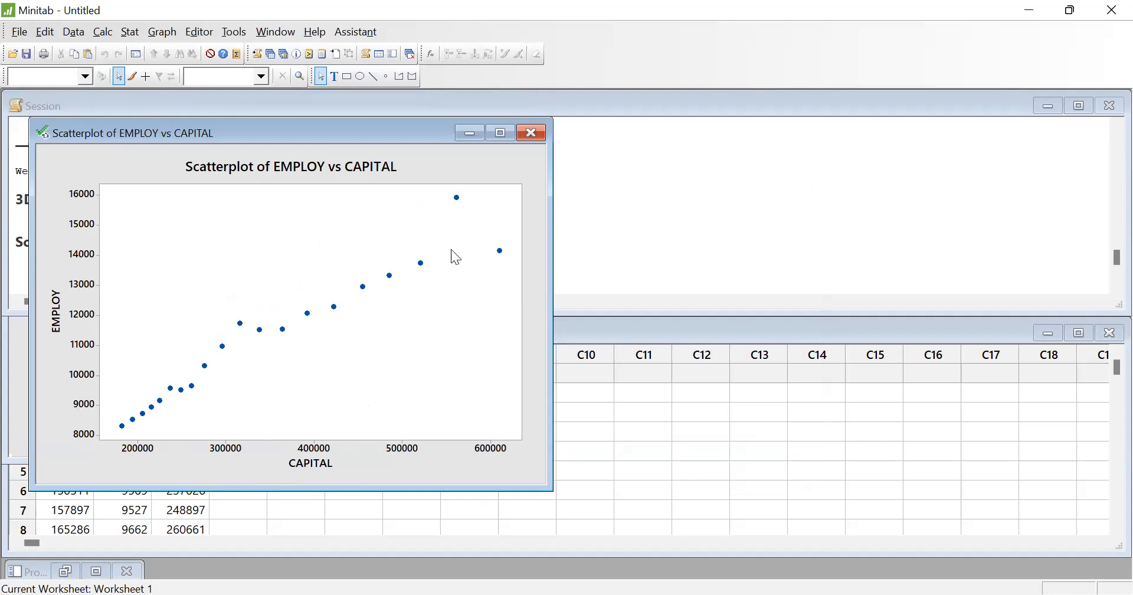
left_click(536, 133)
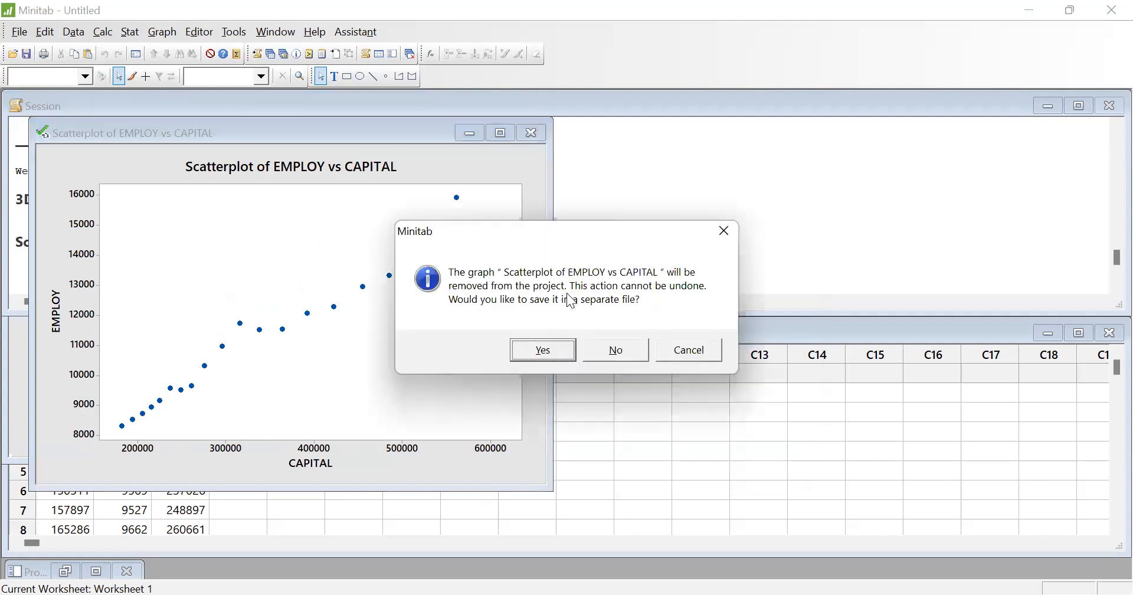
left_click(615, 350)
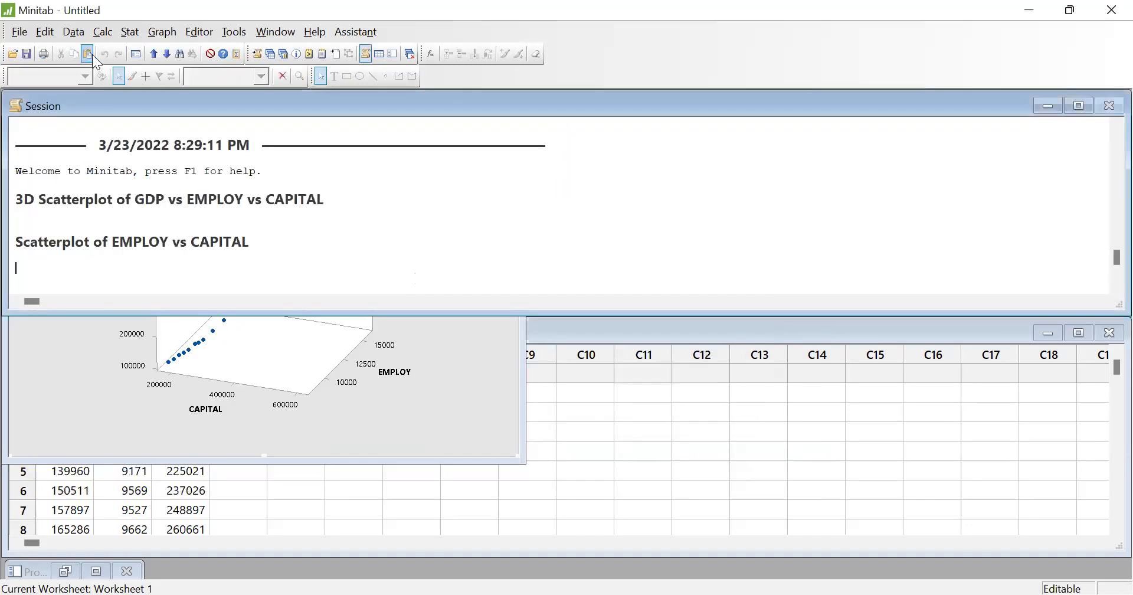
- Fit a regression model with GDP as the response and EMPLOY and CAPITAL as continuous predictors
left_click(131, 32)
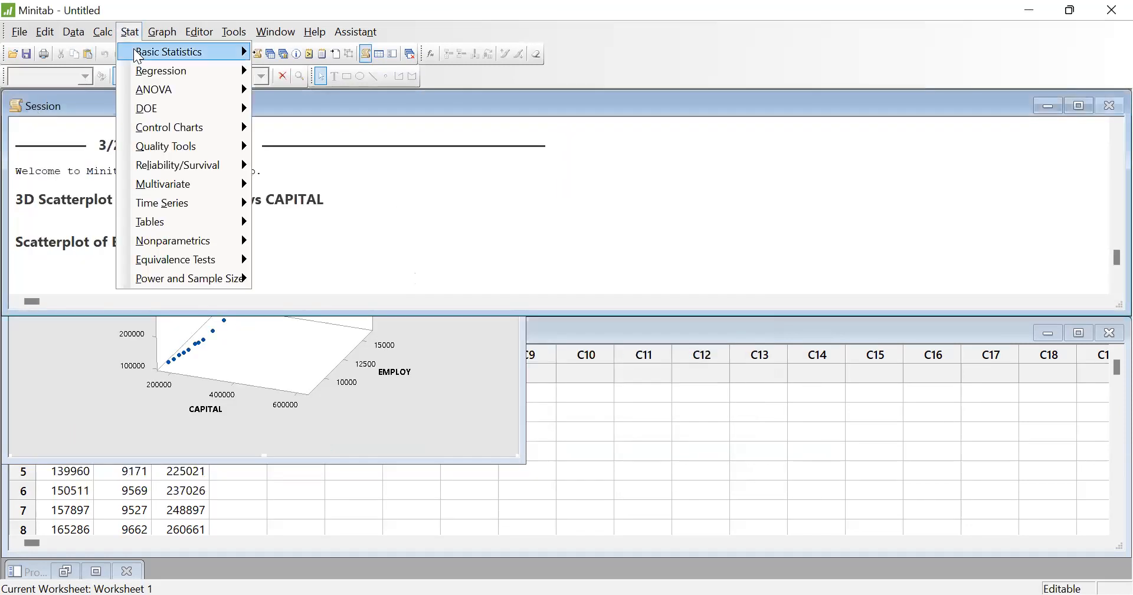
mouse_move(197, 71)
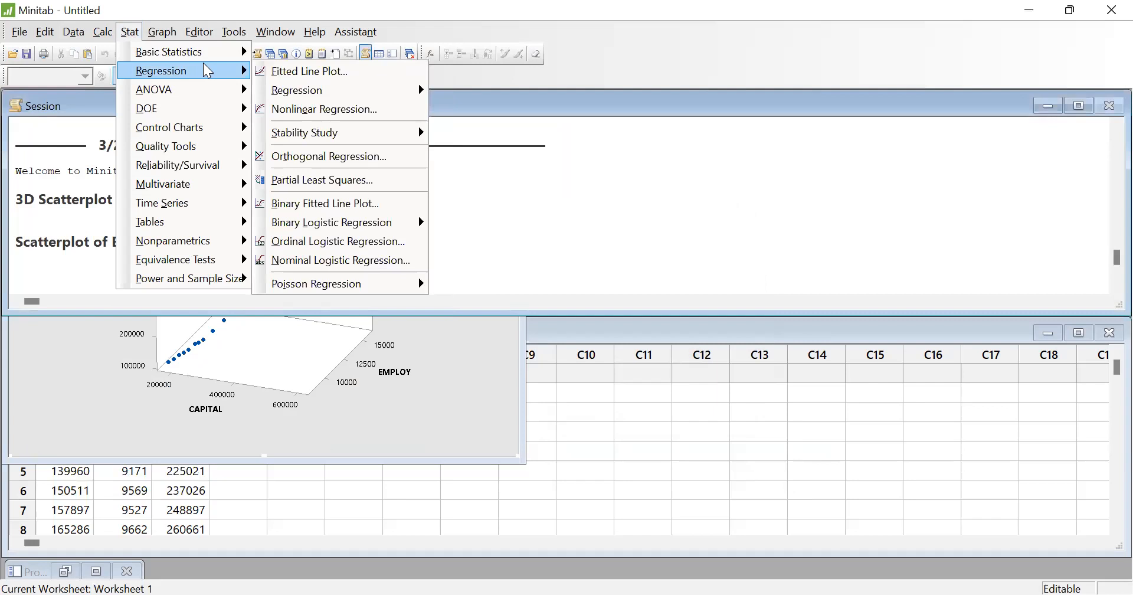
mouse_move(350, 94)
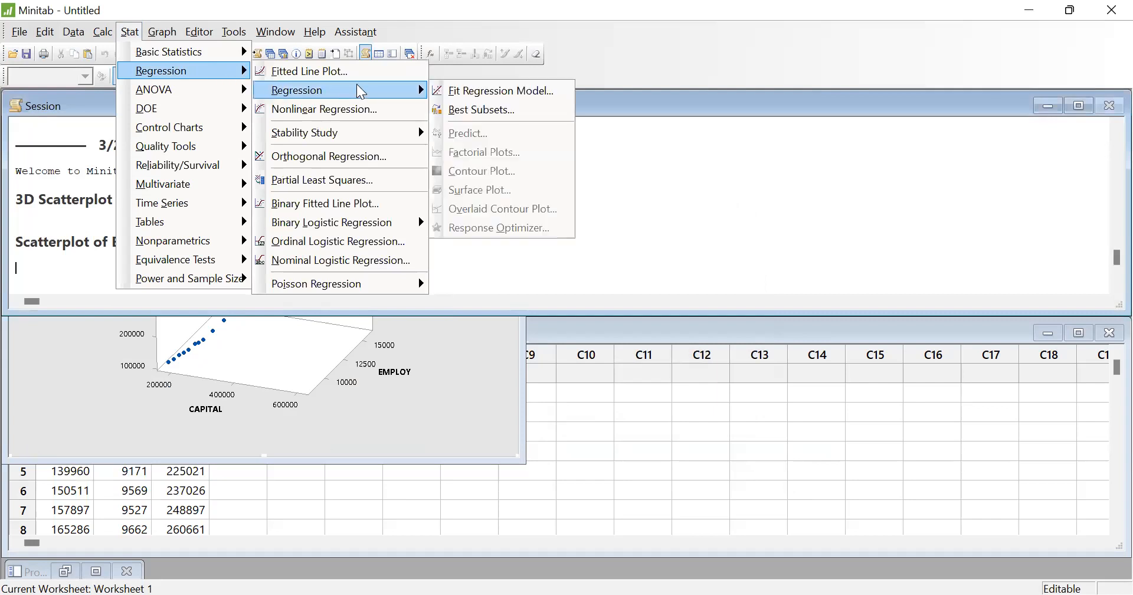
left_click(481, 96)
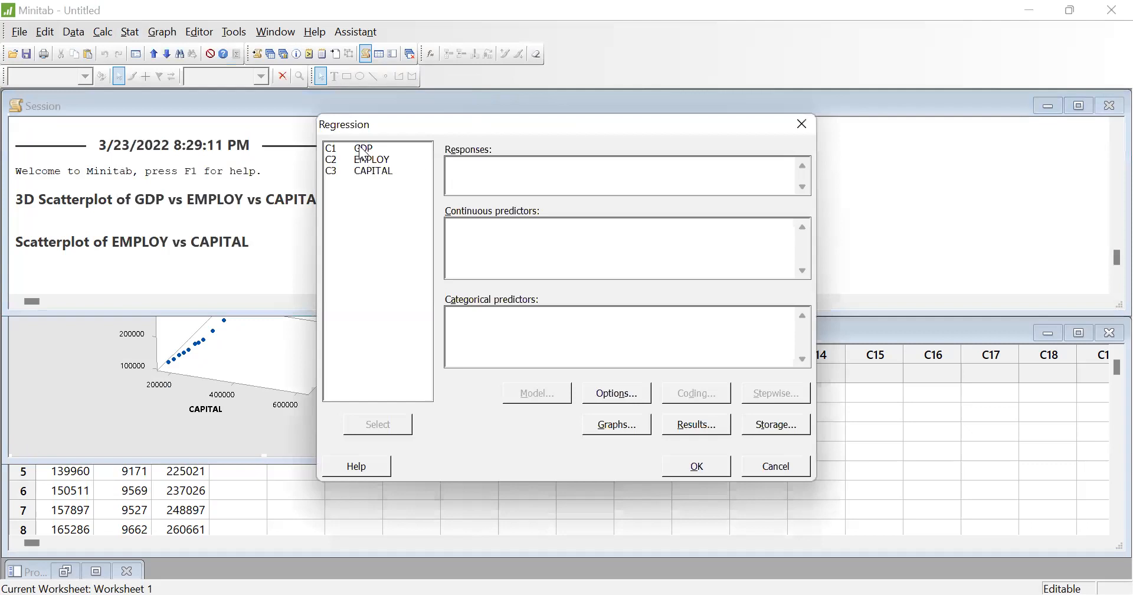
double_click(364, 150)
left_click(471, 229)
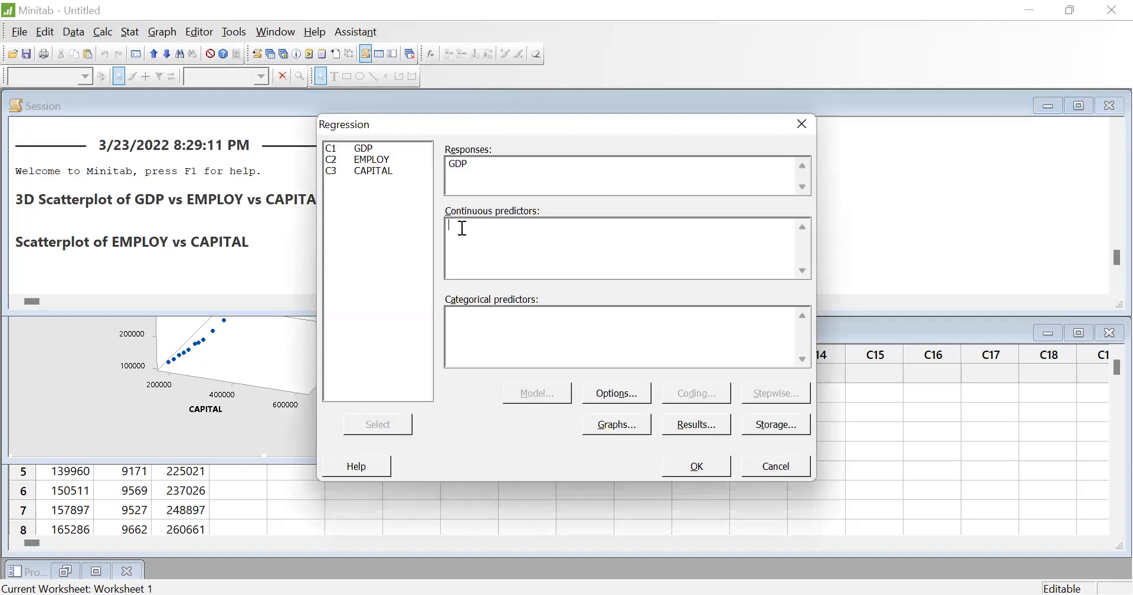
double_click(371, 157)
double_click(371, 170)
left_click(703, 465)
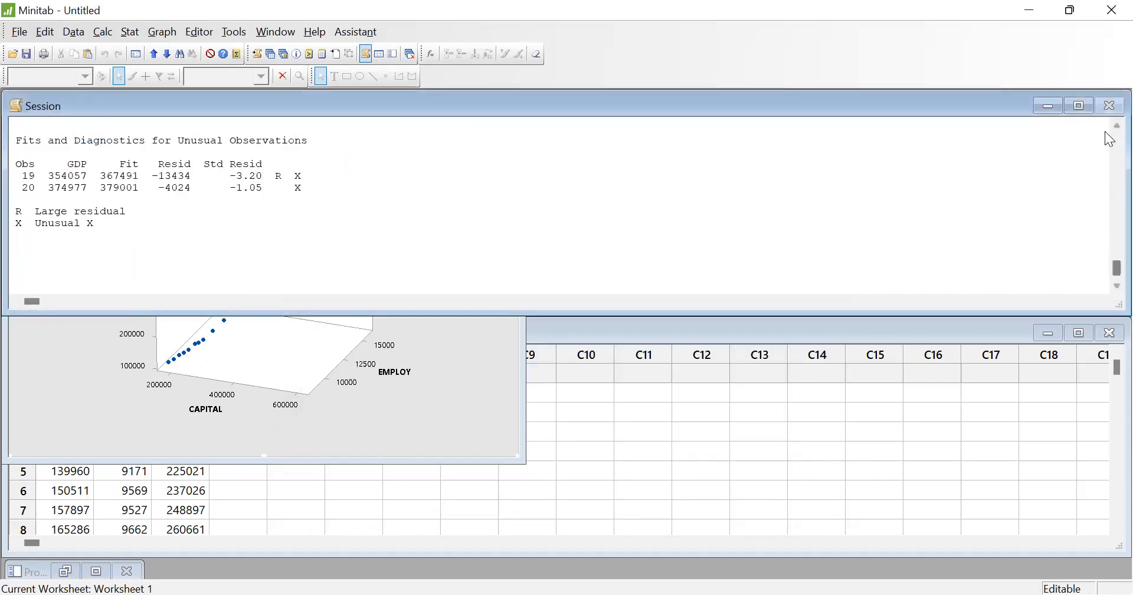
- Examine the regression output from the unusual observations back through the equation, coefficients and model summary
scroll(1105, 121, "up", 1)
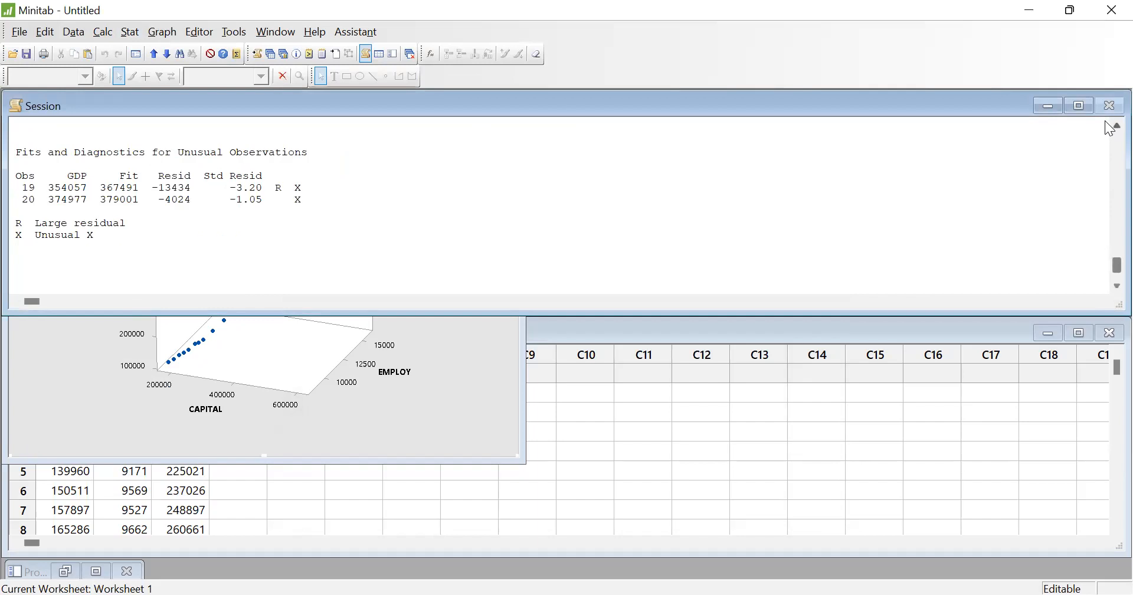
scroll(1105, 121, "up", 1)
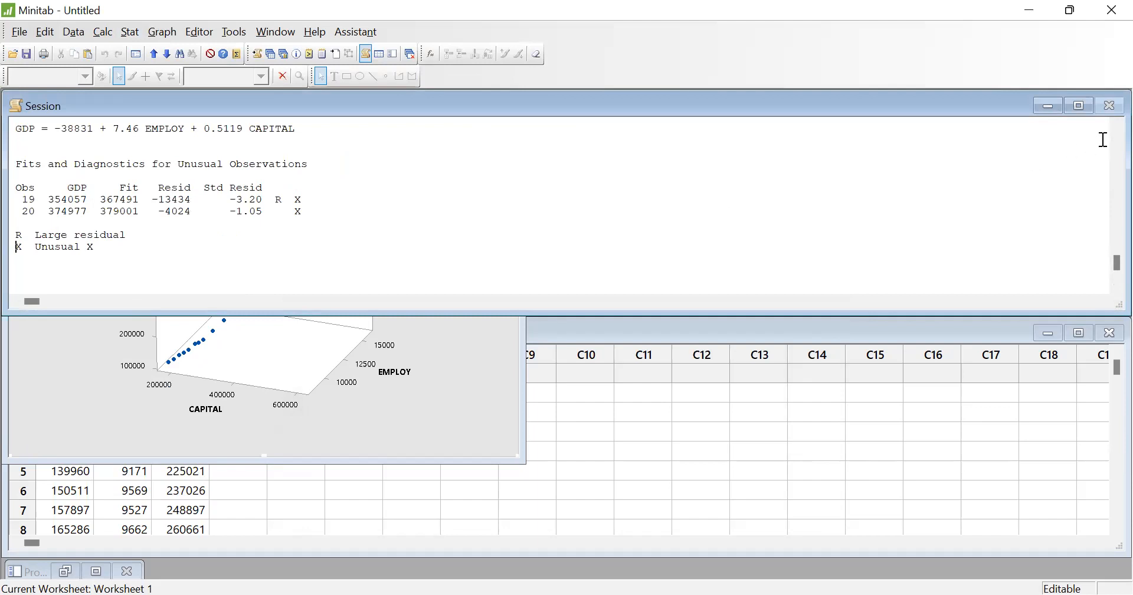
scroll(1106, 124, "up", 4)
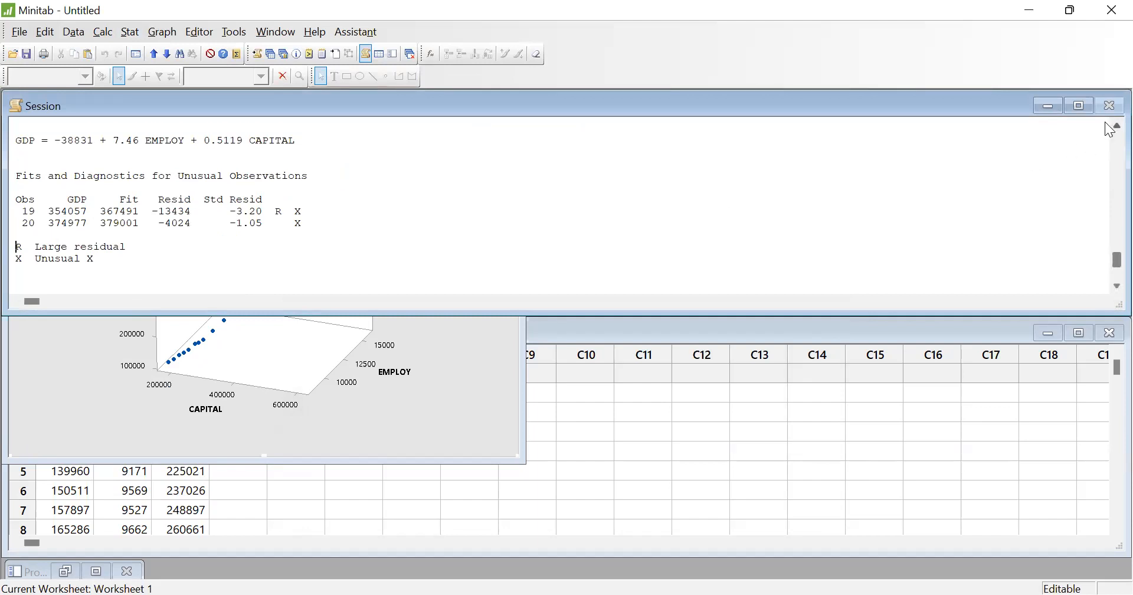
scroll(1111, 128, "up", 4)
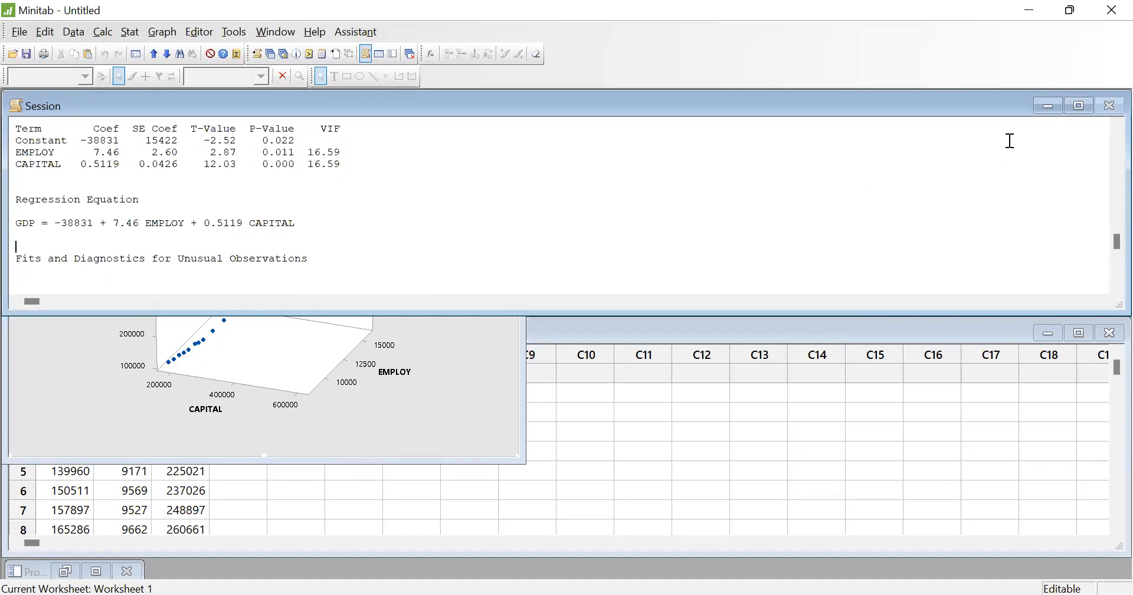
scroll(1111, 132, "up", 3)
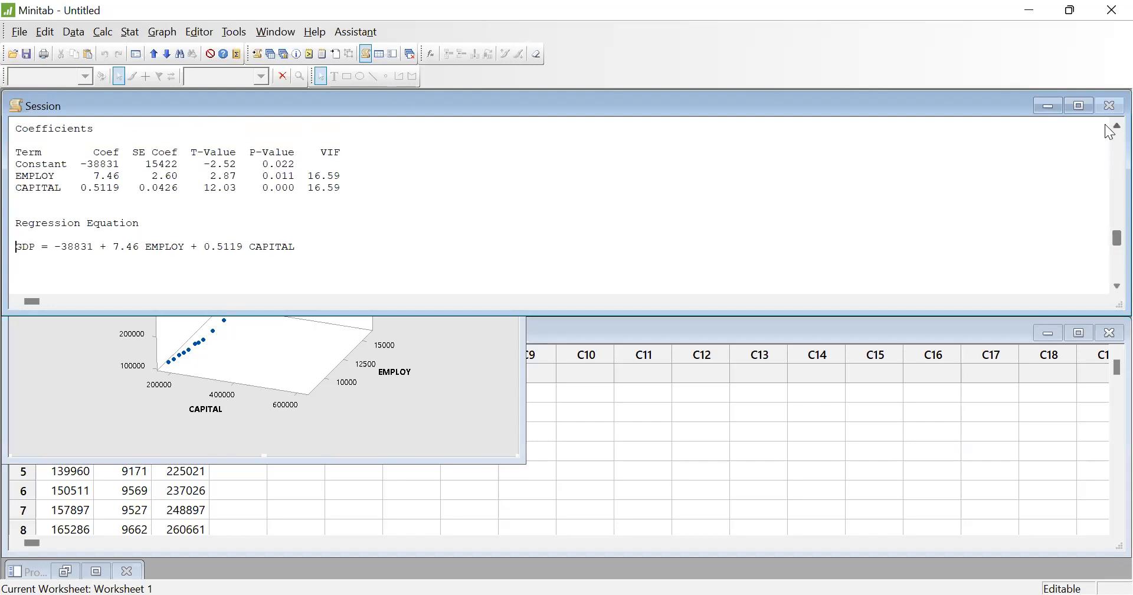
scroll(1111, 132, "up", 4)
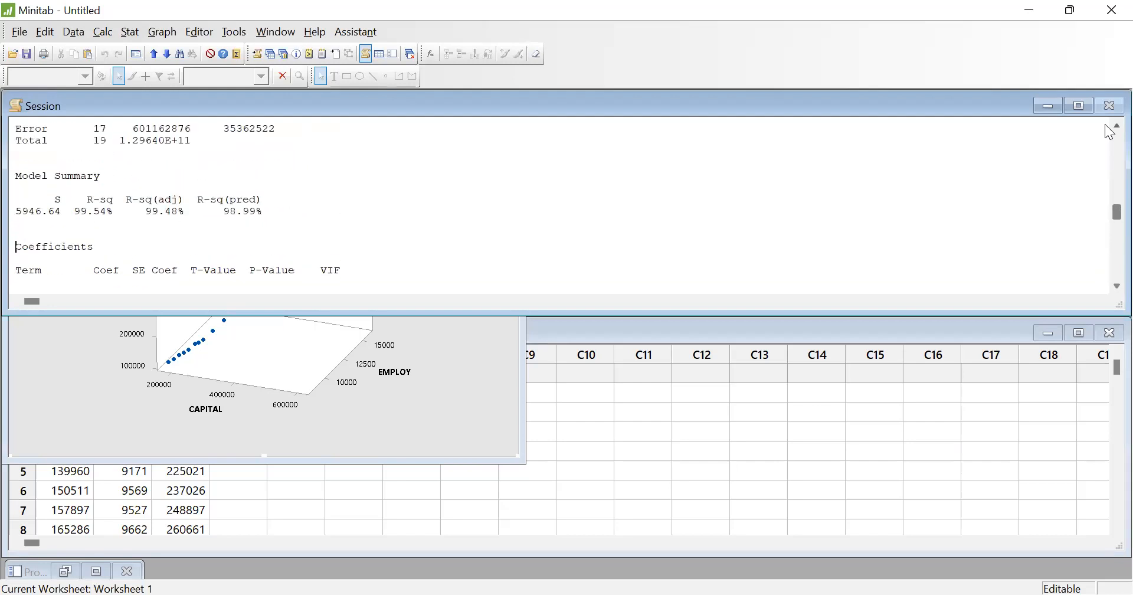